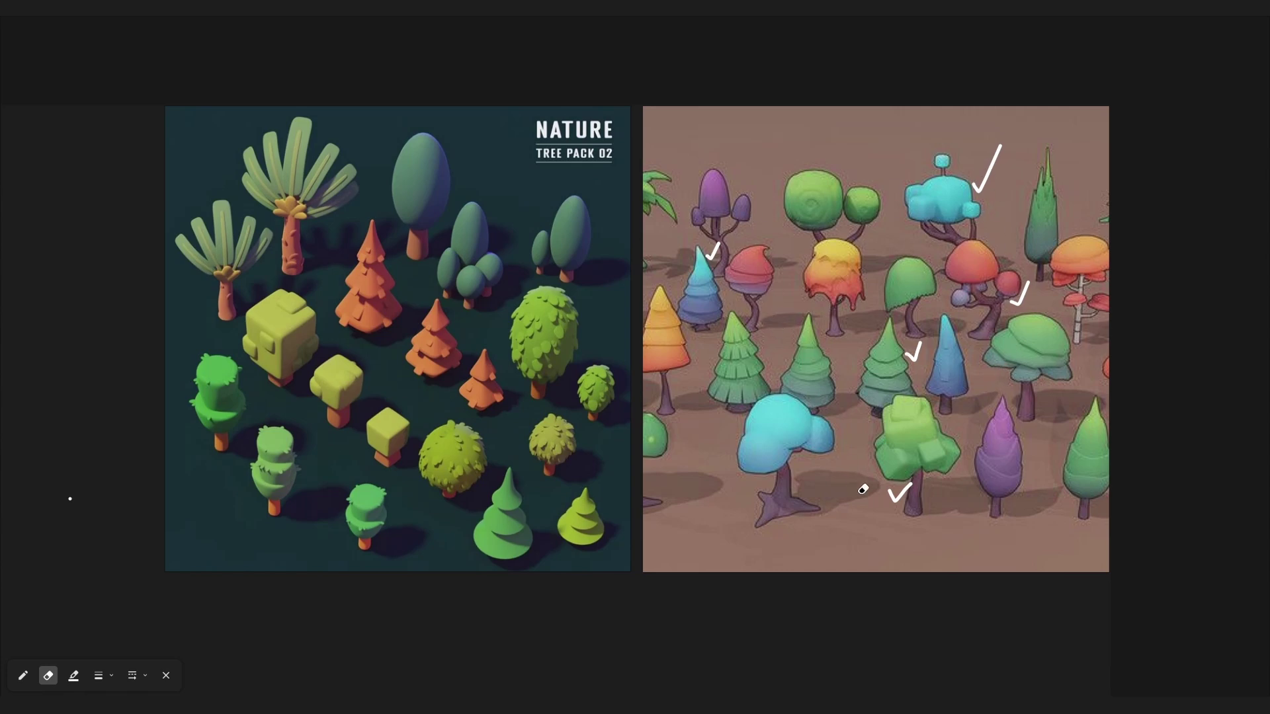
Examine the finished stylized trees from several angles in an enlarged 3D viewport while the animation plays.
right_click(295, 398)
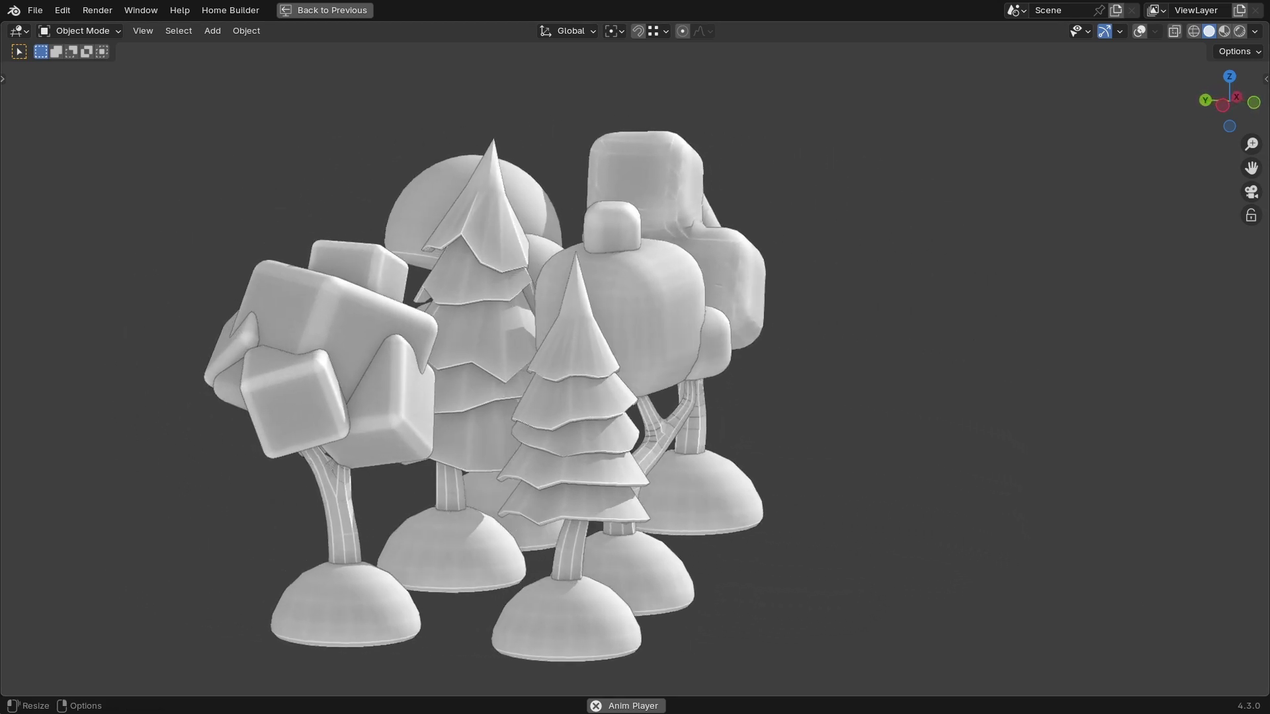
key("ctrl+space")
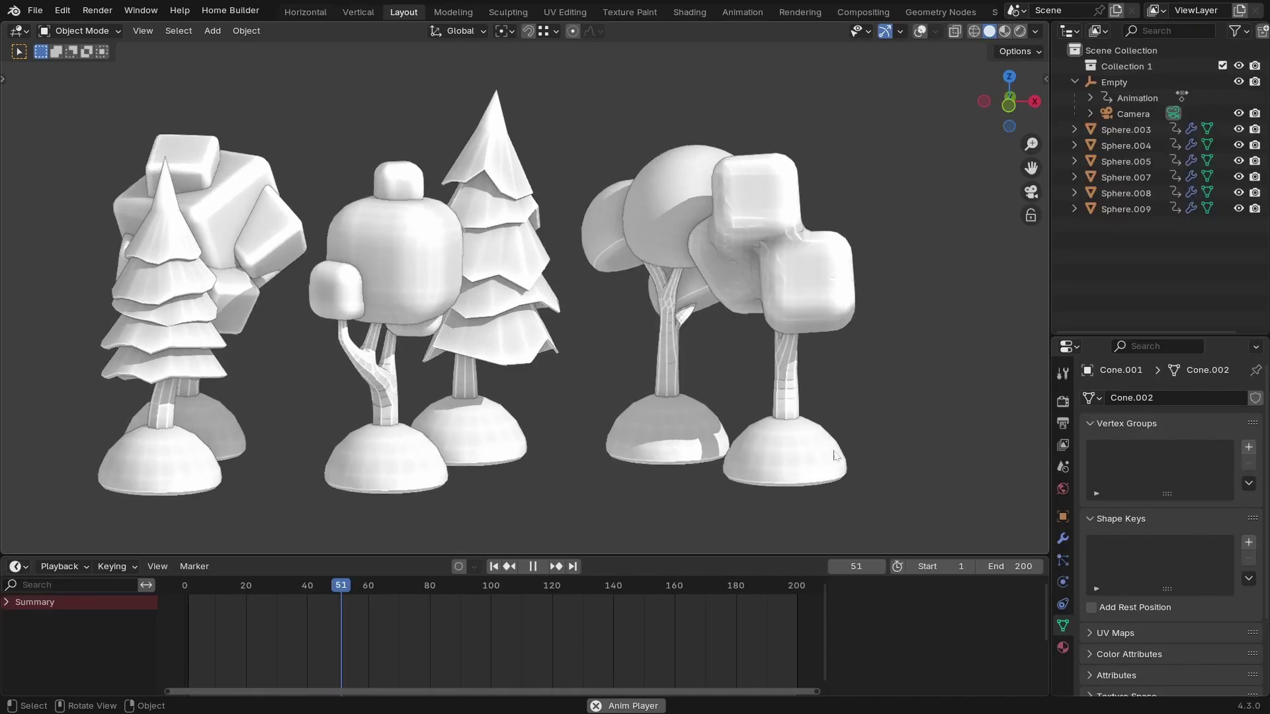
key("space")
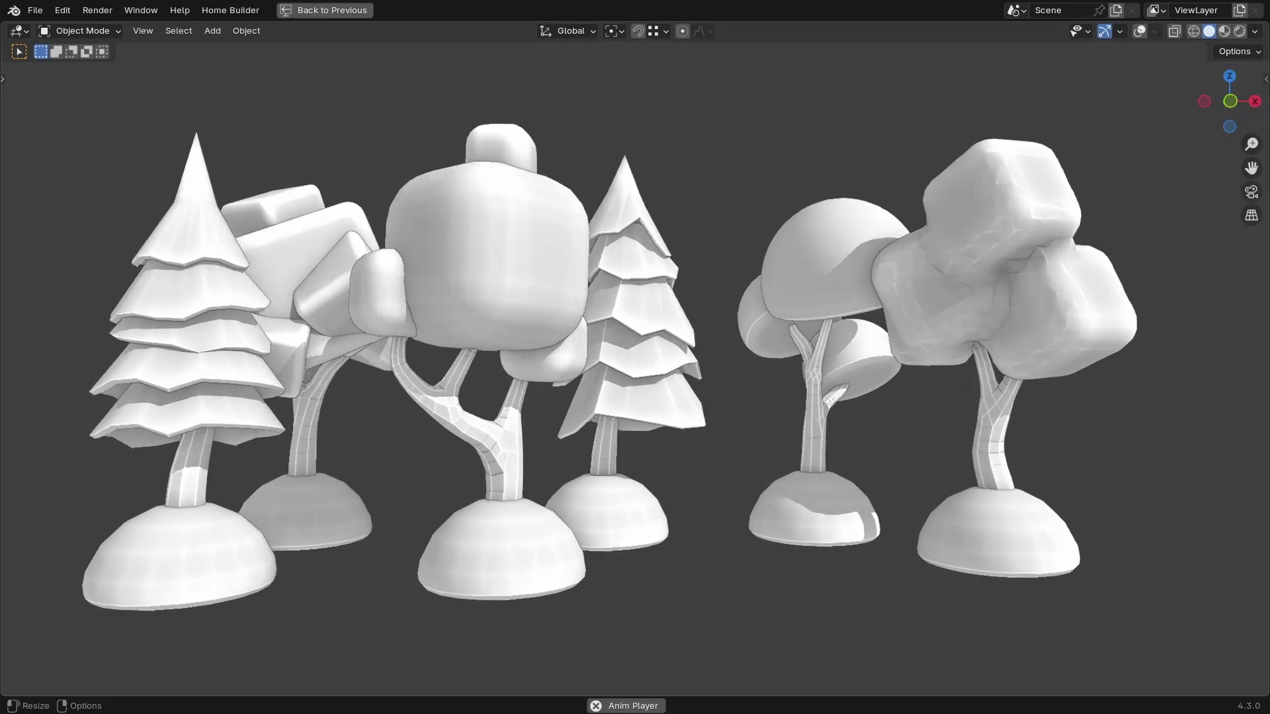
middle_click_drag(1150, 557, 1141, 601, "ctrl")
middle_click_drag(915, 583, 1050, 616)
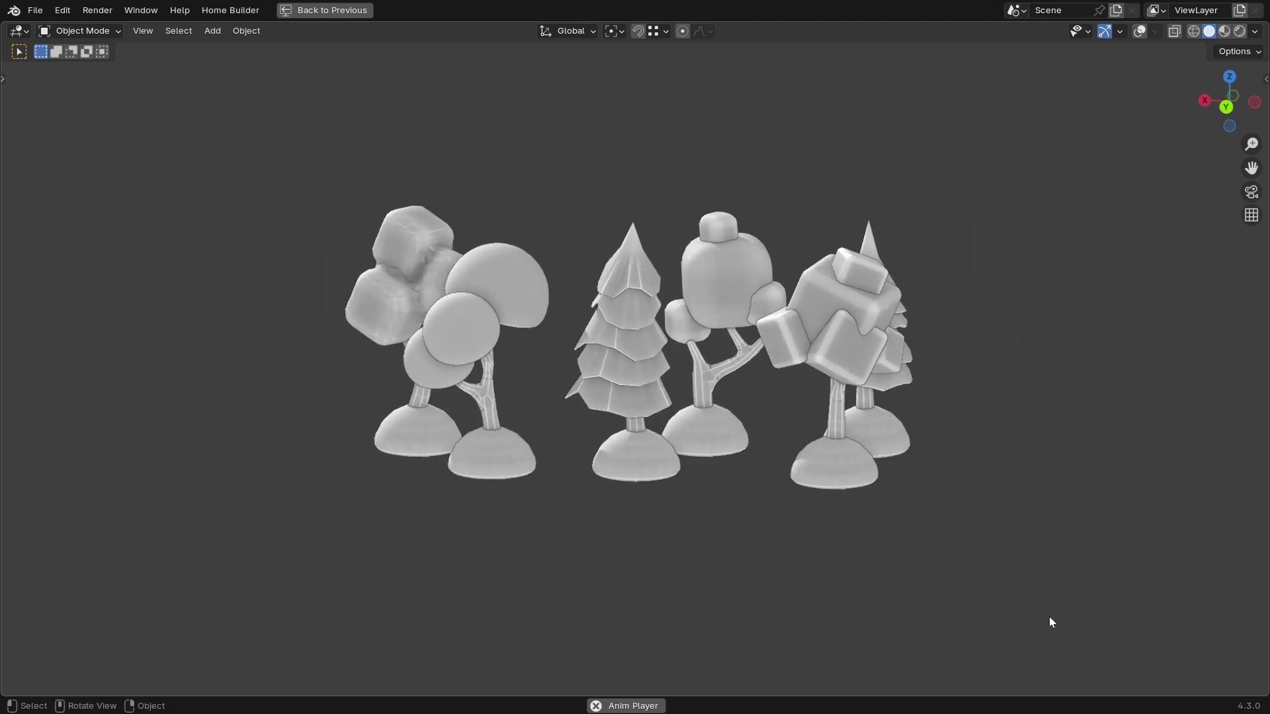
mouse_move(803, 547)
middle_mouse_down()
mouse_move(823, 585)
mouse_move(853, 562)
mouse_move(814, 562)
mouse_move(797, 546)
middle_mouse_up()
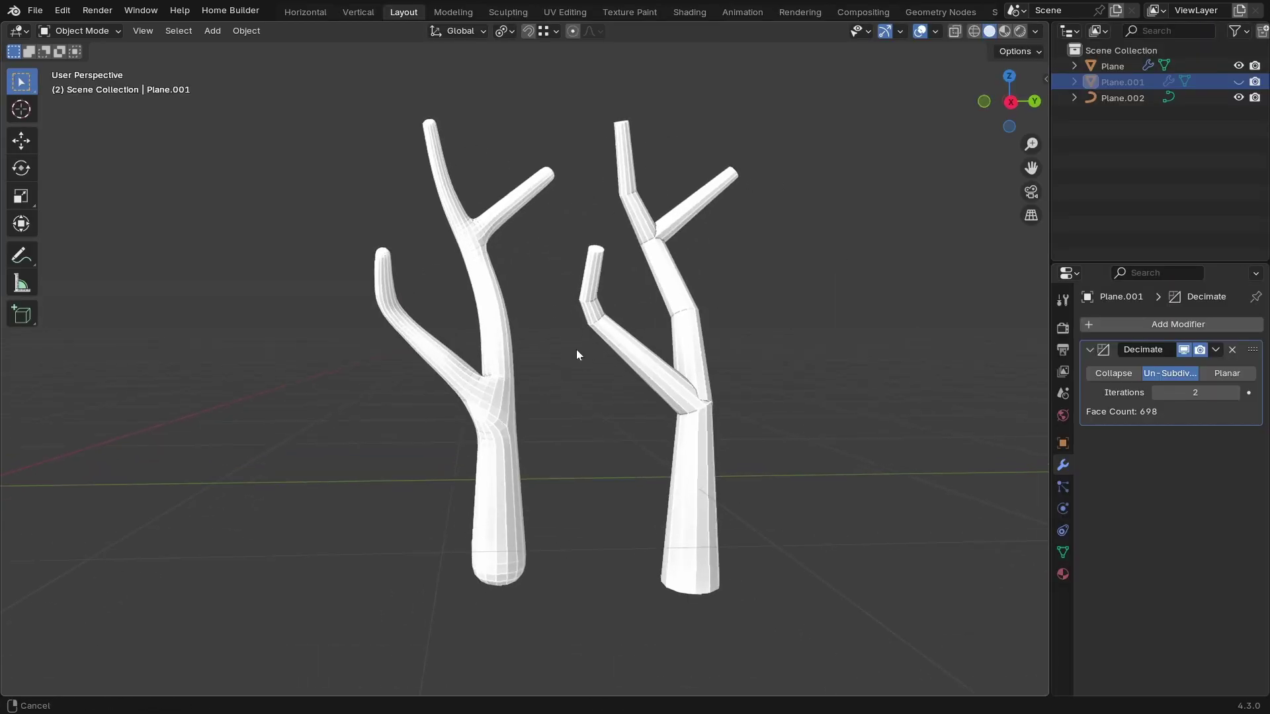
Compare the two tree trunk models by orbiting around them and selecting each in turn, and undo the selections.
middle_click_drag(576, 355, 659, 337)
left_click_drag(807, 115, 390, 528)
middle_click_drag(558, 454, 558, 431, "ctrl")
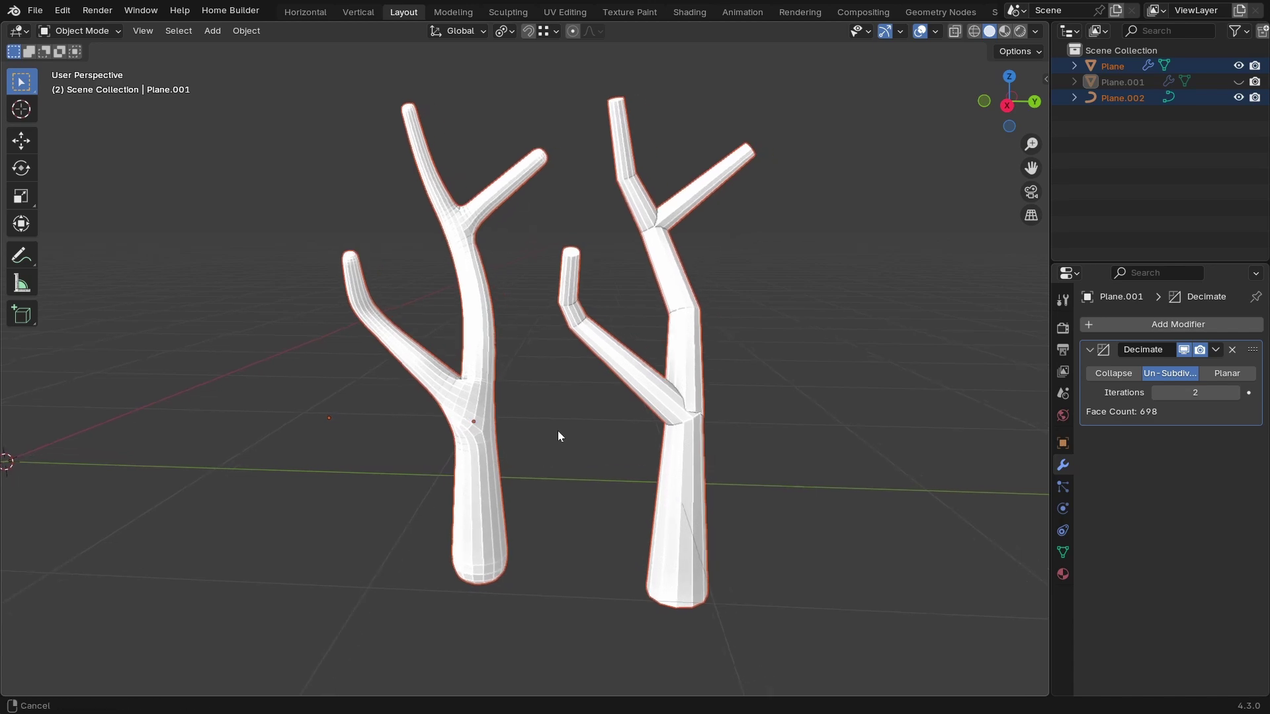
left_click(685, 368)
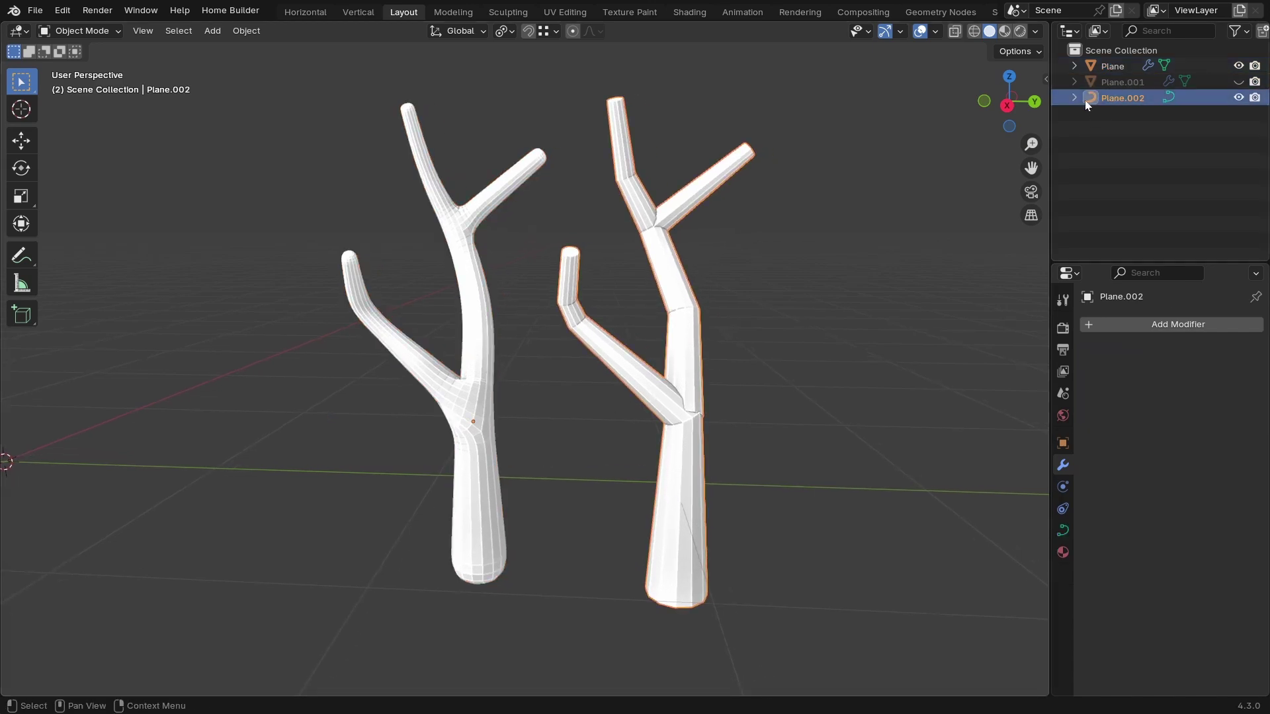
middle_click_drag(542, 437, 556, 437)
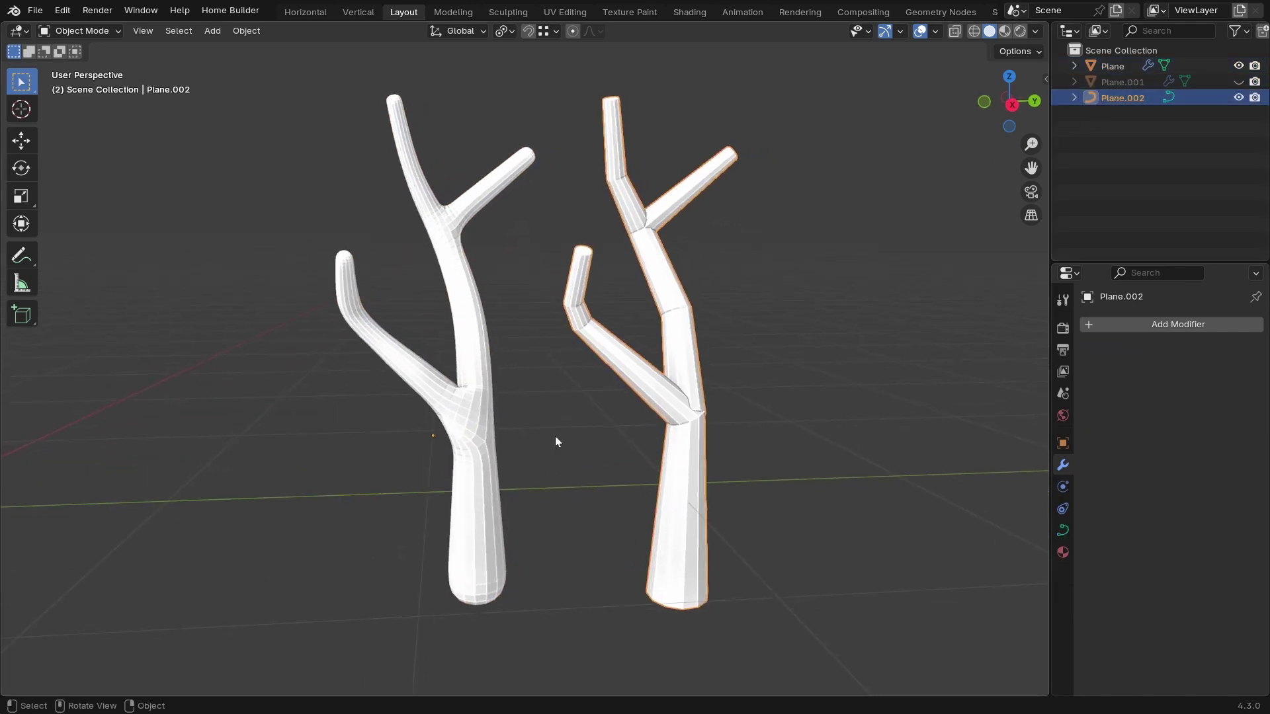
left_click(469, 421)
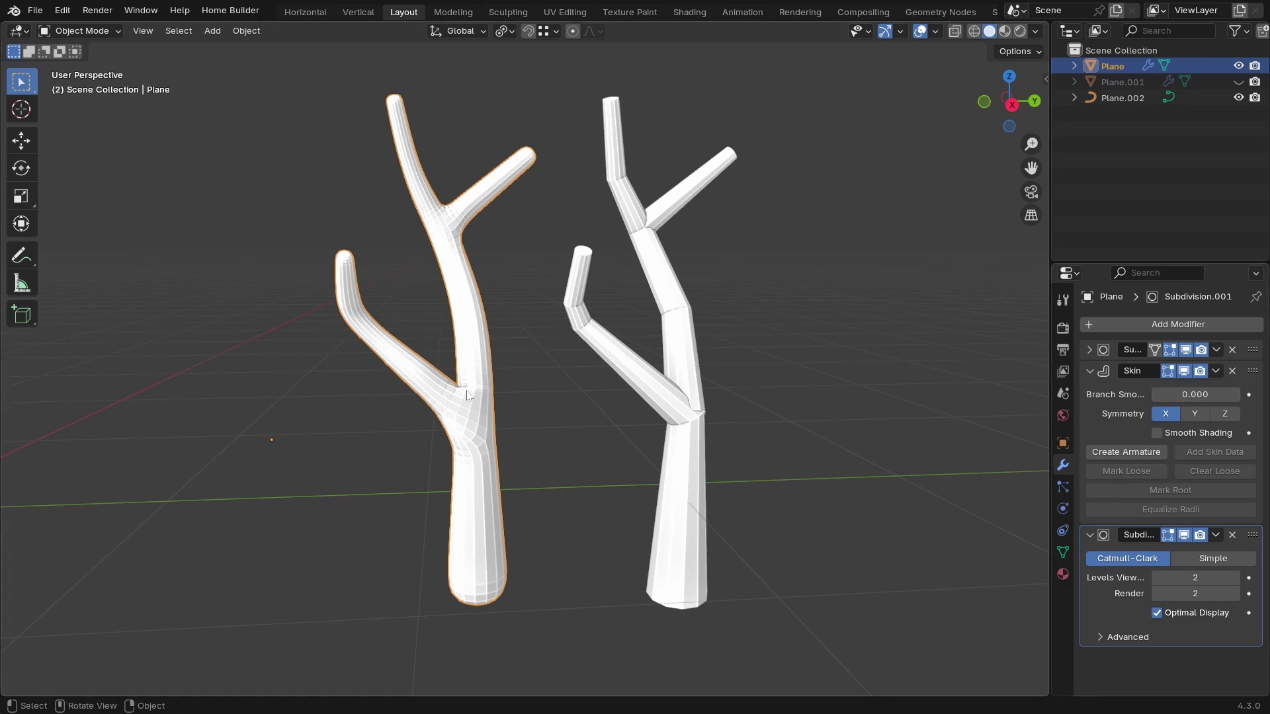
key("ctrl+z")
key("ctrl+z")
key("ctrl+z")
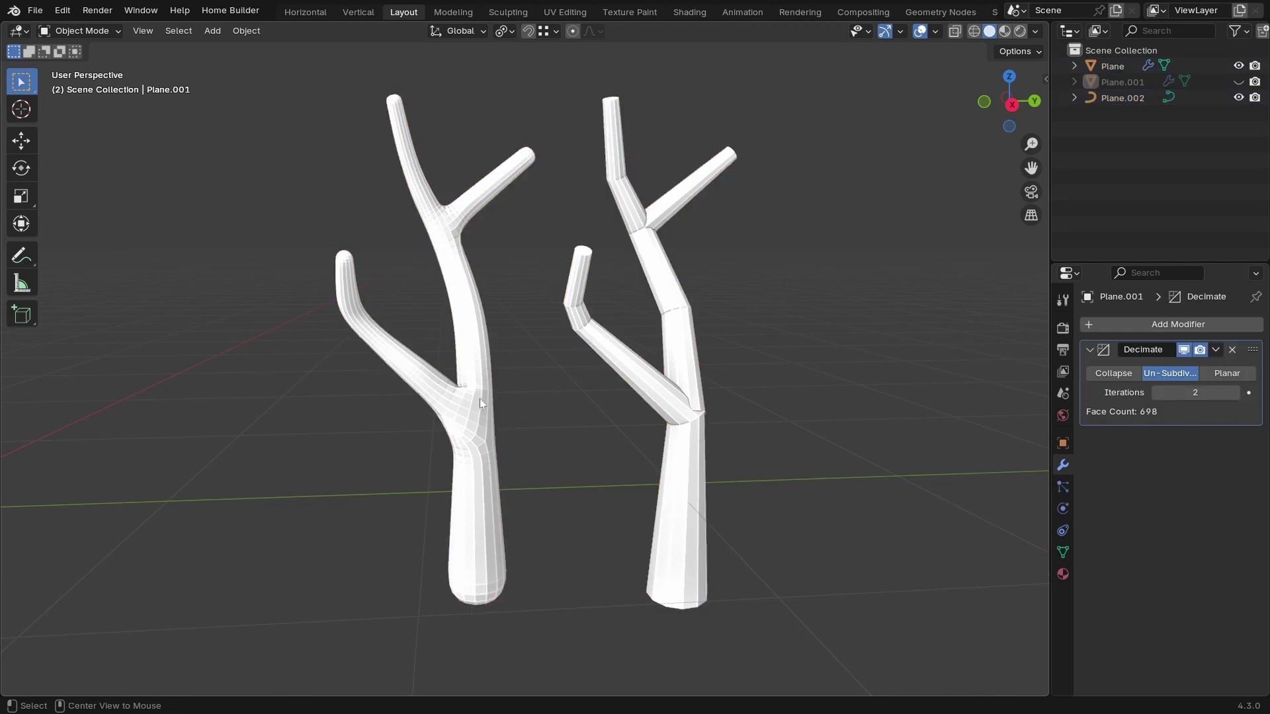
Unhide the decimated trunk and select it beside the other two trunk models.
key("alt+h")
middle_click_drag(440, 404, 521, 412, "shift")
middle_click_drag(522, 412, 482, 459, "ctrl")
left_click(377, 405)
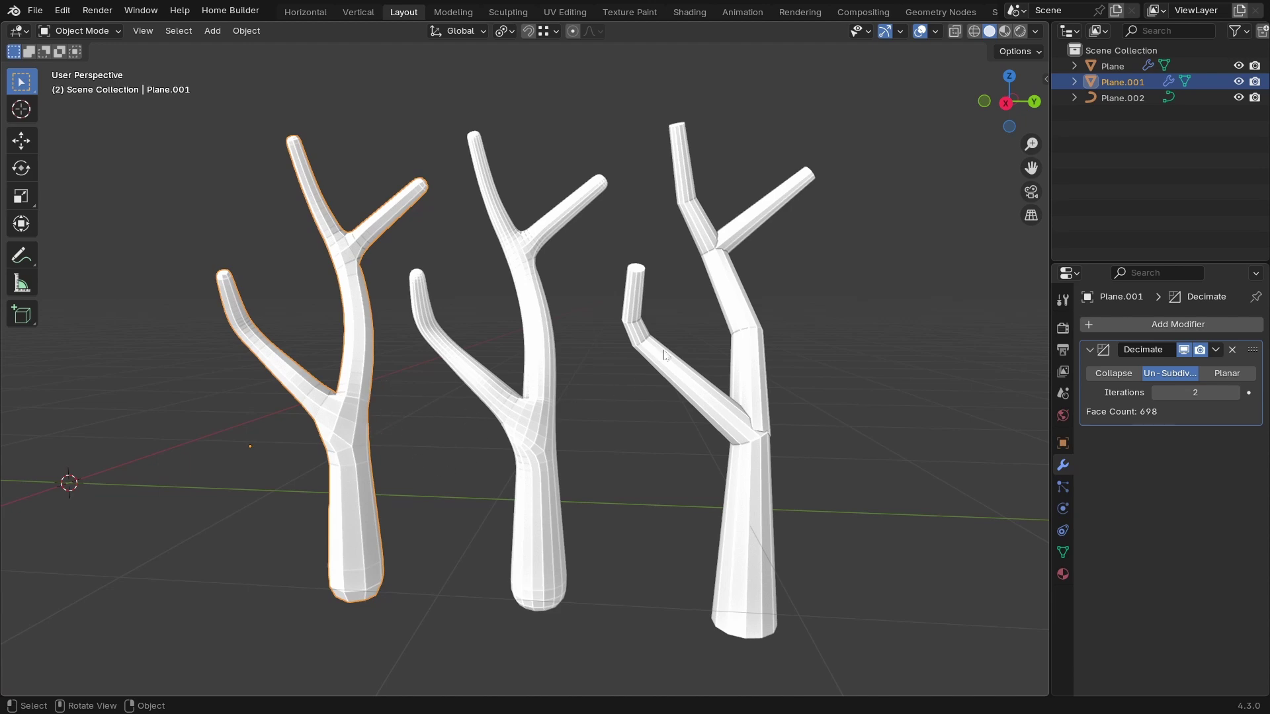
Turn on the viewport statistics and select the skin-modifier trunk and the curve trunk to compare their geometry.
left_click(934, 30)
left_click(838, 159)
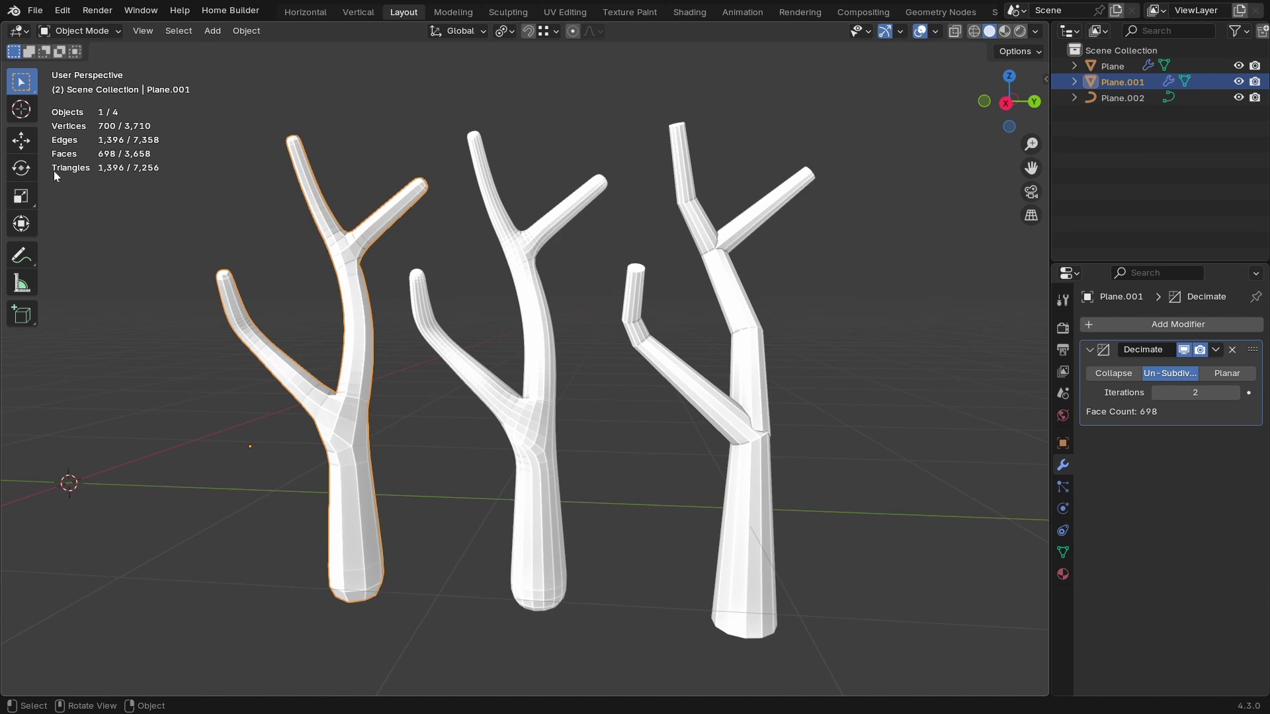
left_click(533, 414)
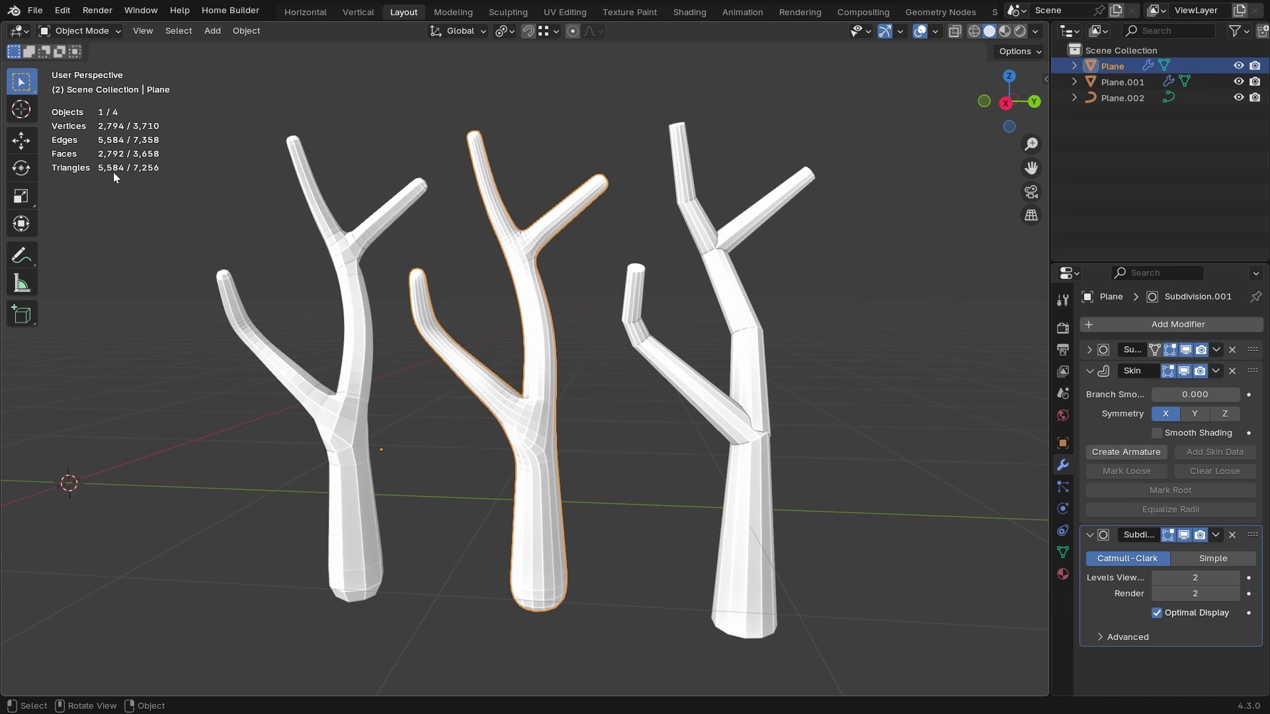
left_click(719, 391, "shift")
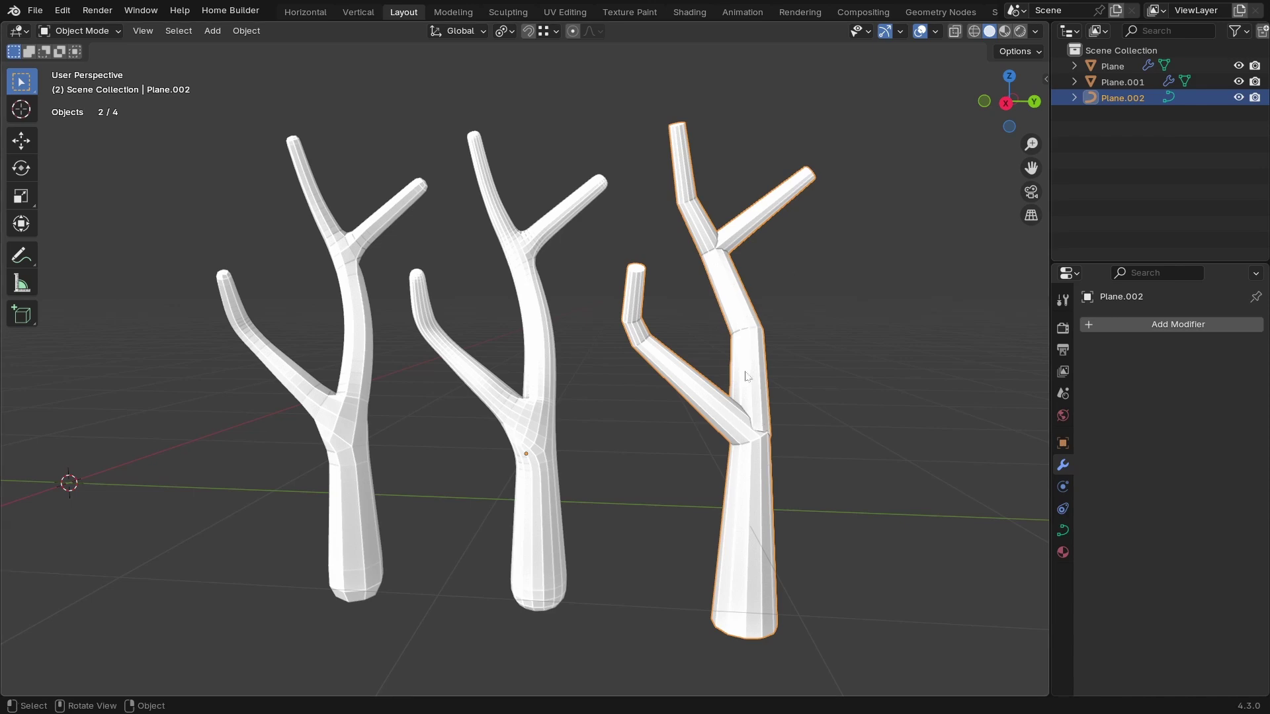
Delete all the objects in the scene.
middle_click_drag(724, 355, 754, 447)
middle_click_drag(756, 374, 764, 418)
middle_click_drag(618, 375, 559, 384)
scroll(596, 354, "down", 3)
key("a")
key("x")
left_click(615, 349)
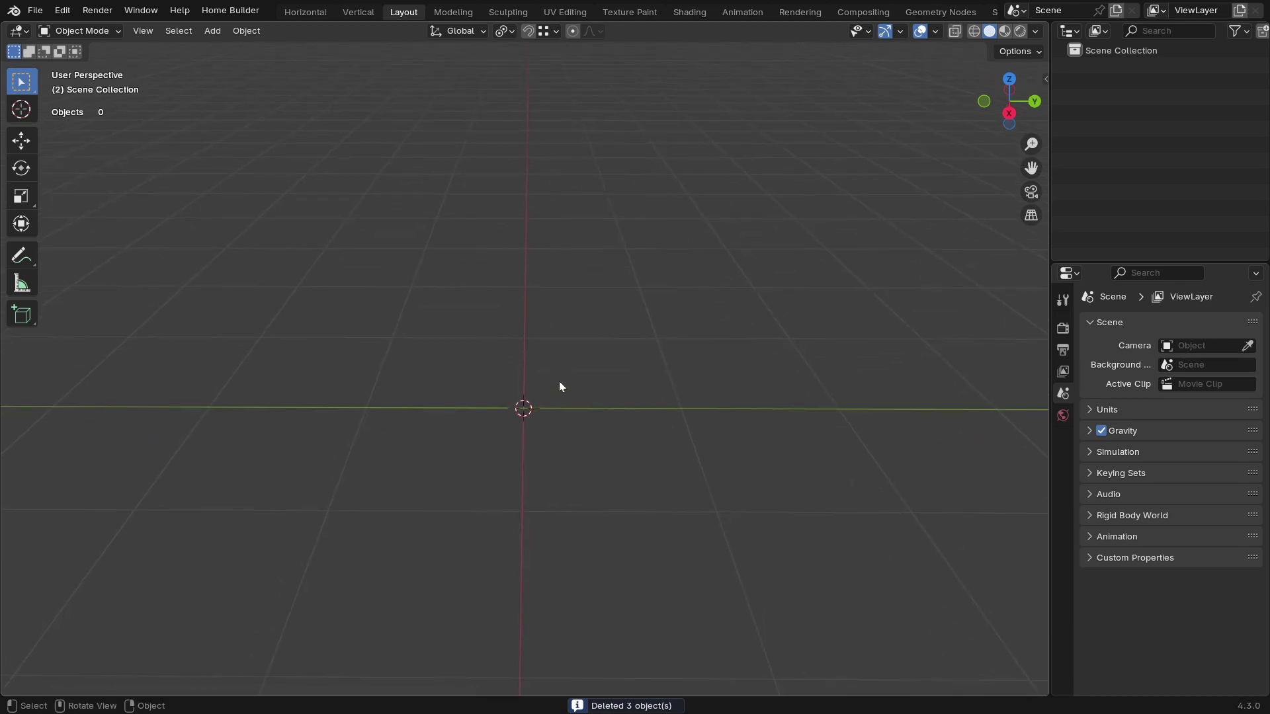
Add a Bézier curve at the origin and rotate it 90° about the global Y axis.
key("shift+a")
mouse_move(425, 345)
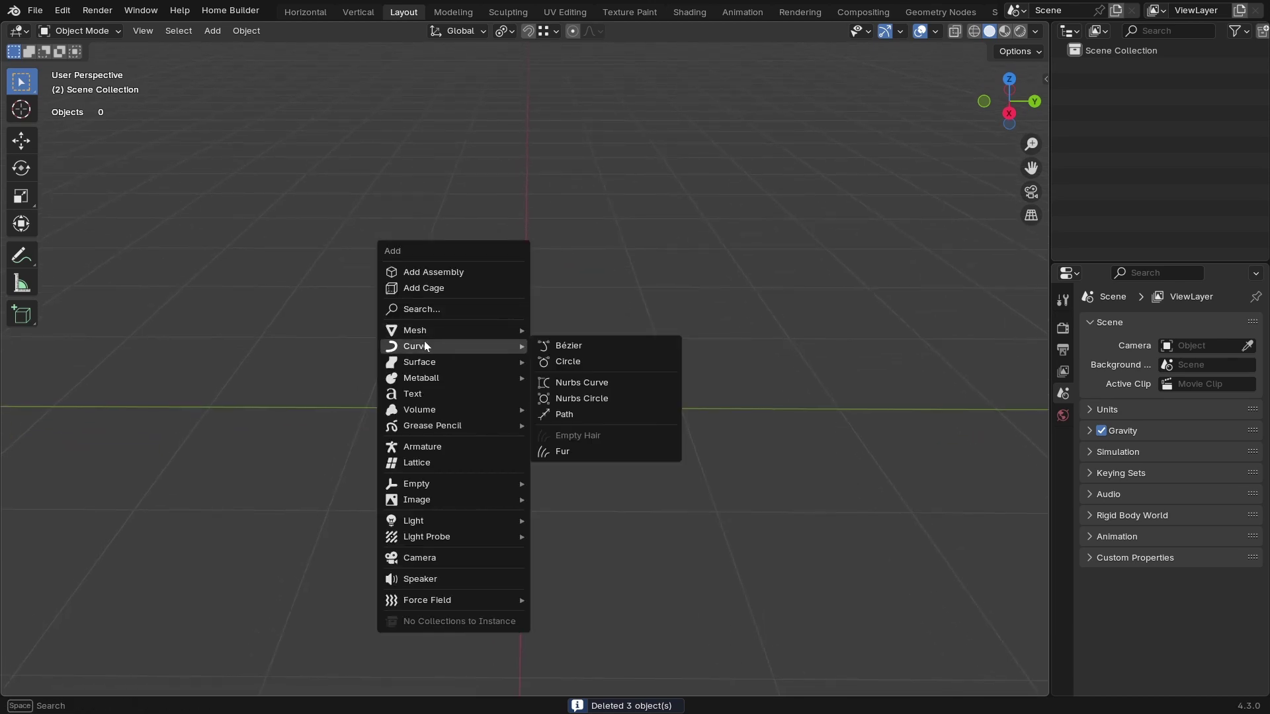
left_click(591, 347)
middle_click_drag(584, 409, 612, 402)
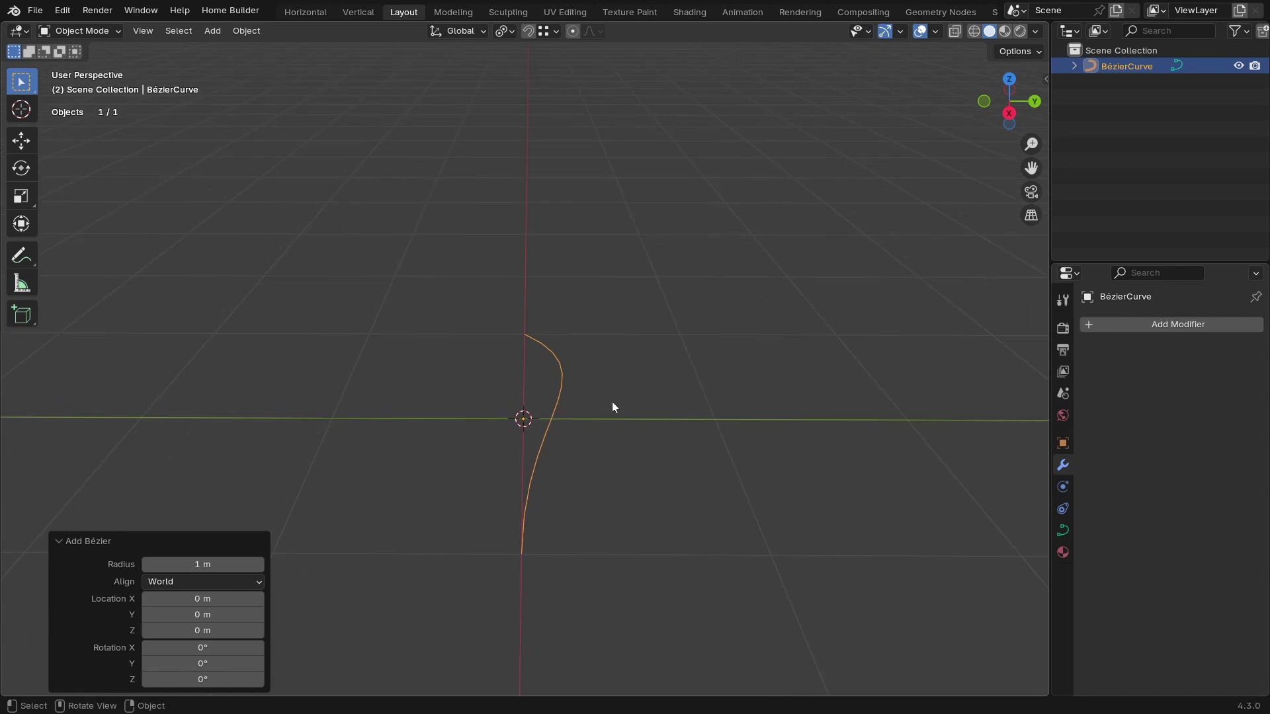
type("ry")
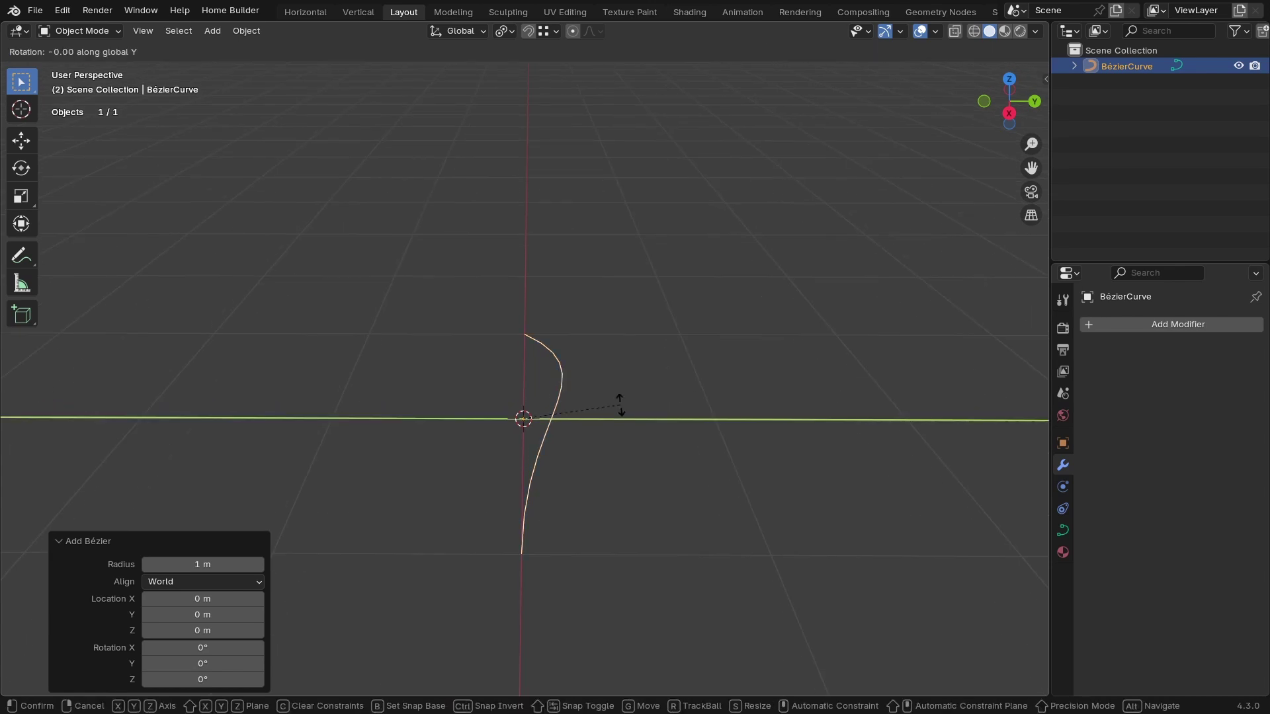
type("90")
key("Return")
In front view, rotate the curve -90° about the global Z axis.
key("KP_1")
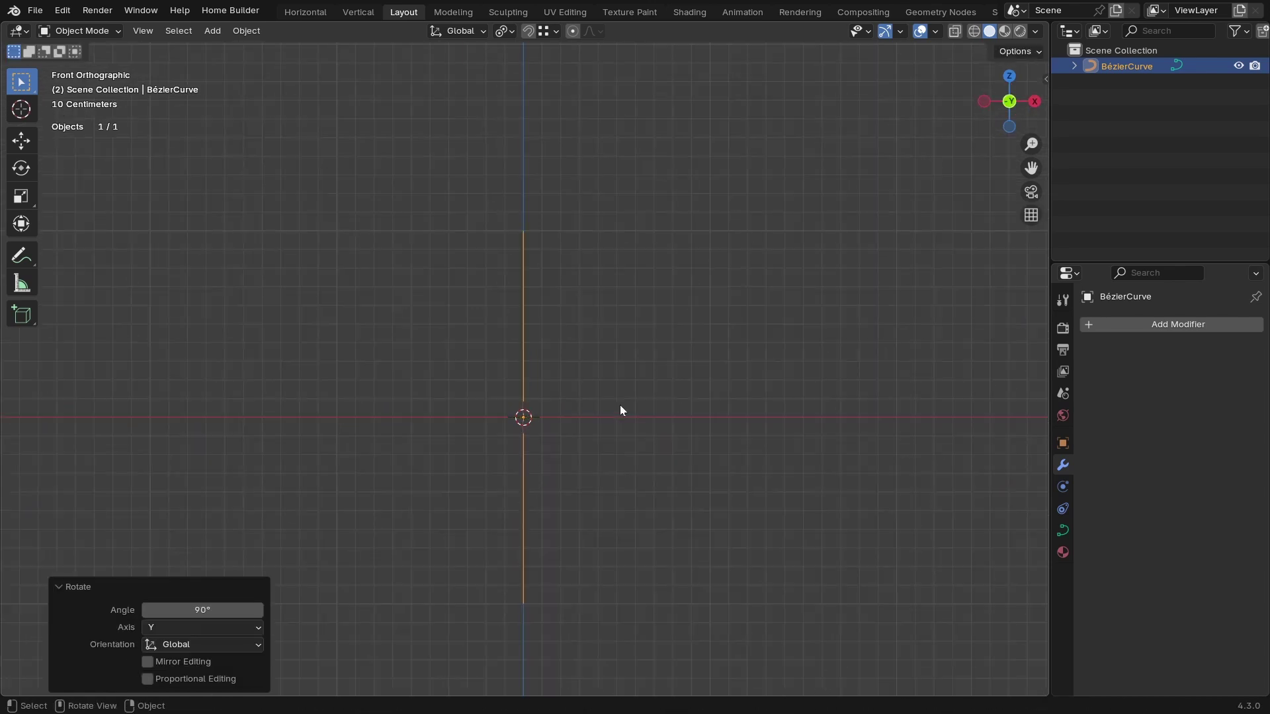
type("rz")
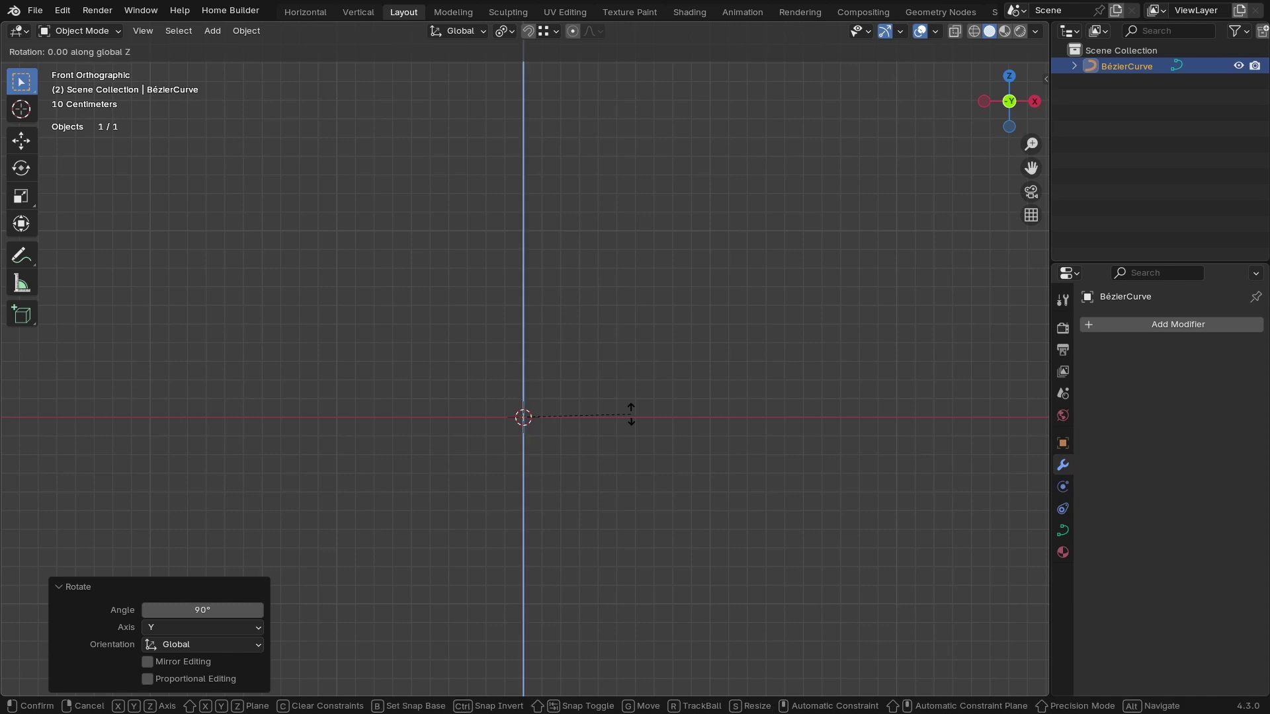
type("90")
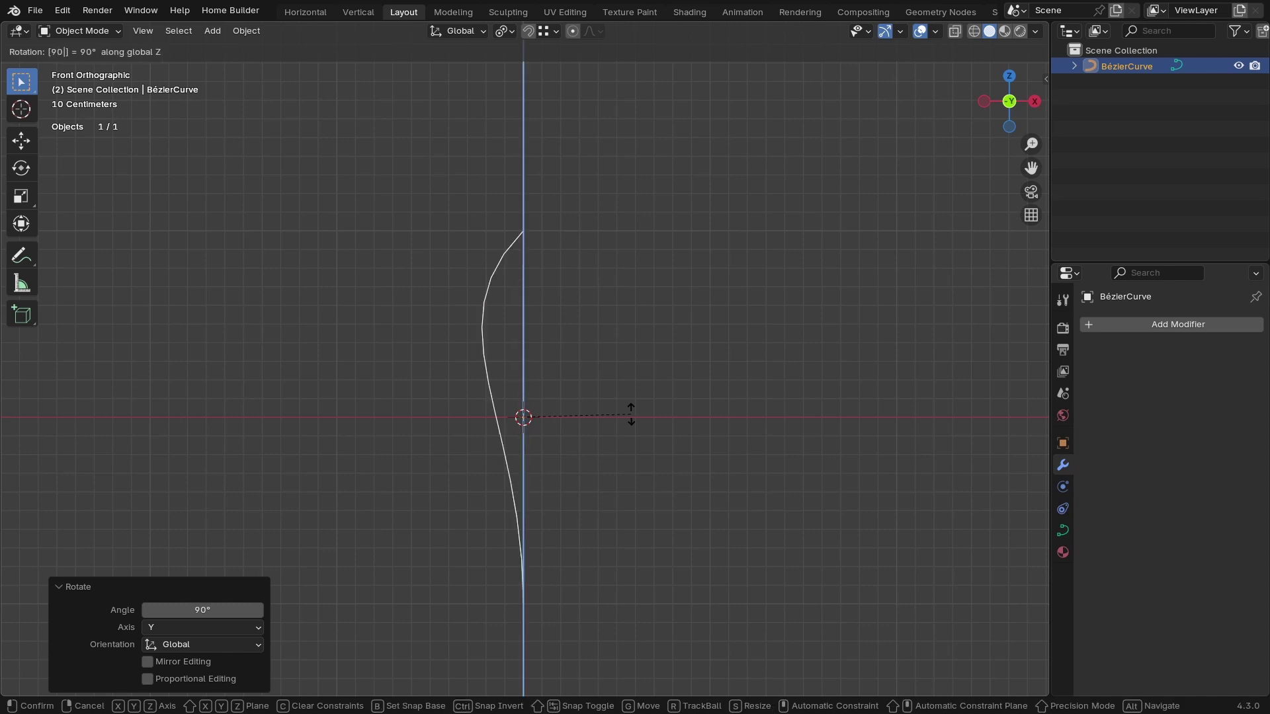
type("-")
key("Return")
Switch the curve to Edit Mode and subdivide it.
key("ctrl+Tab")
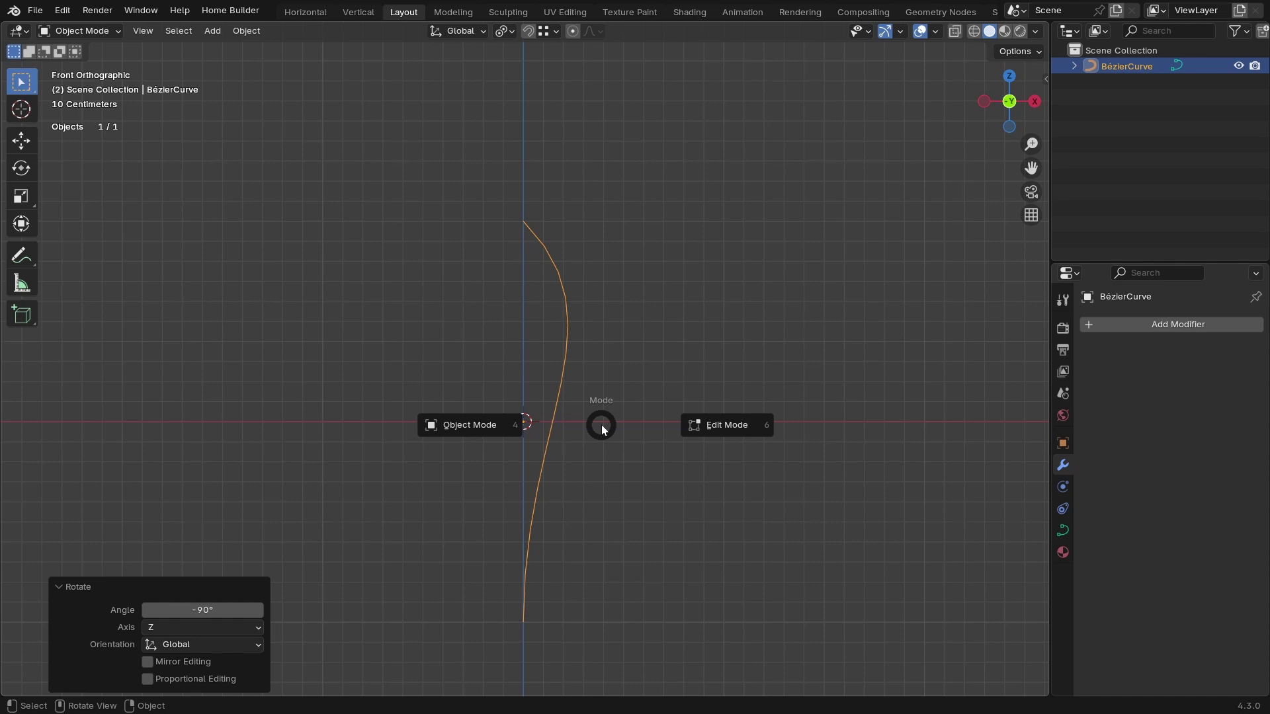
left_click(729, 430)
right_click(622, 372)
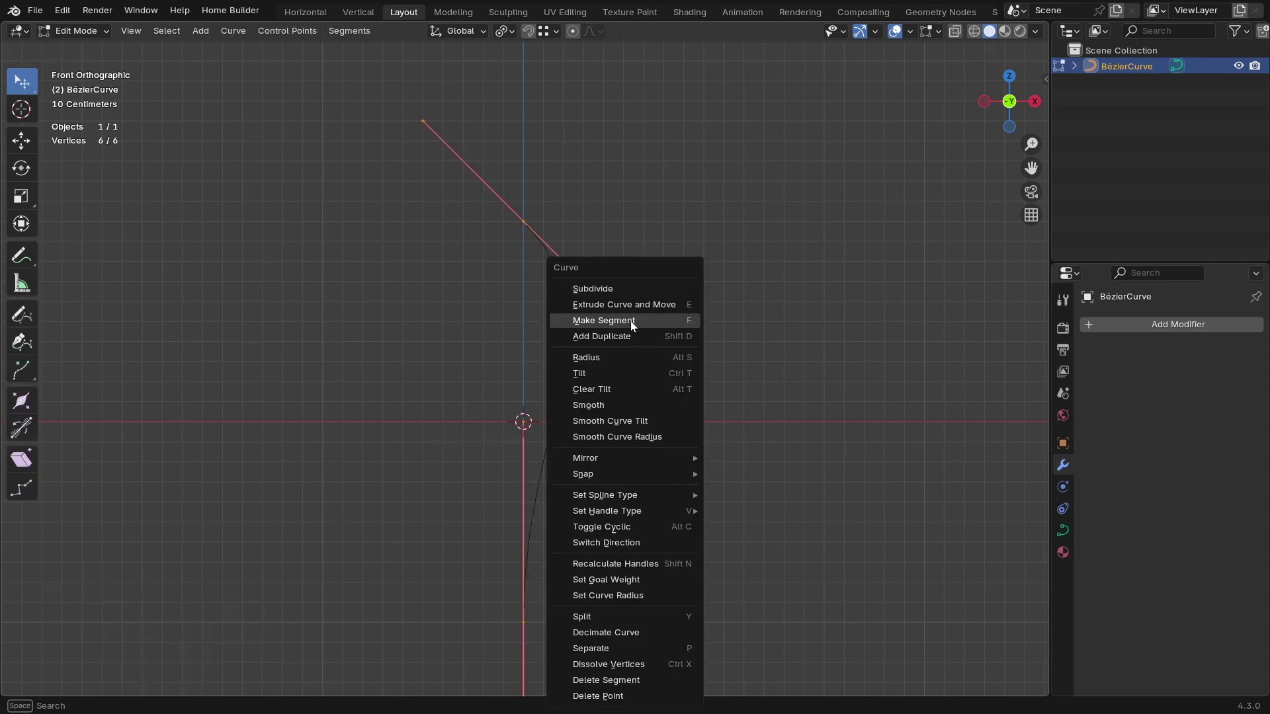
left_click(620, 287)
Move the curve's middle control point by about -0.26 m in X and -0.07 m in Z.
left_click(578, 382)
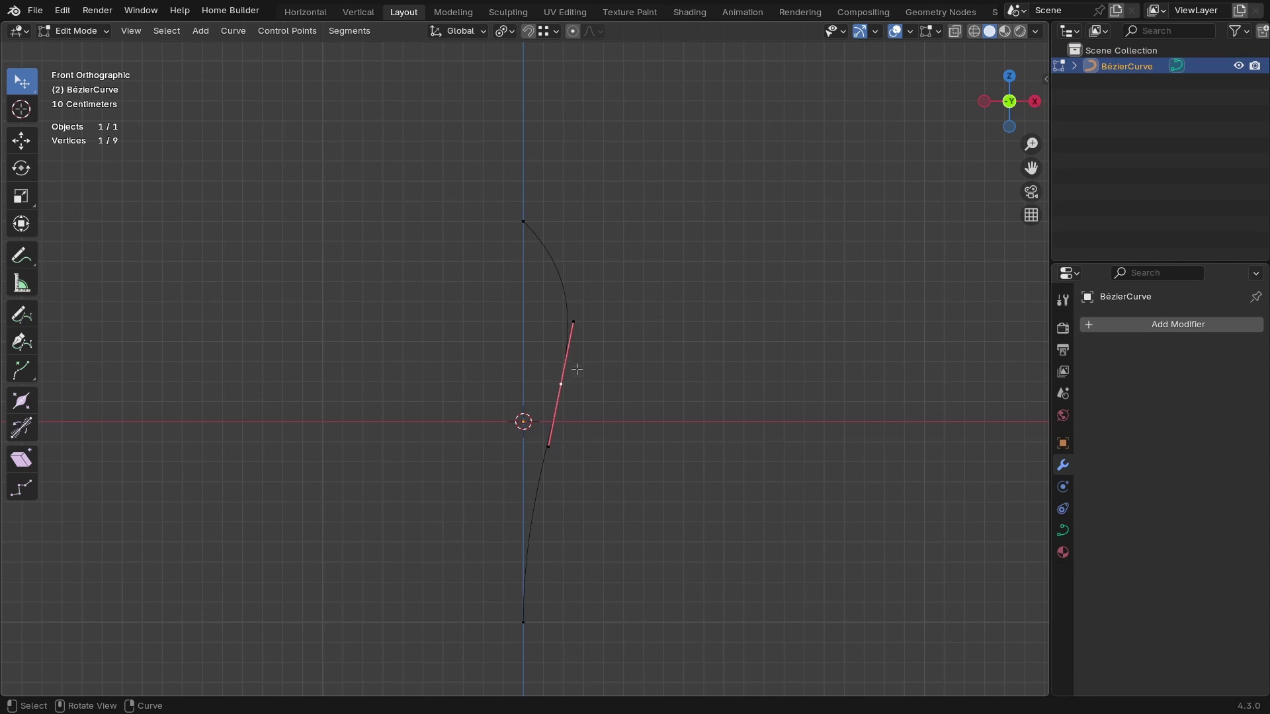
key("g")
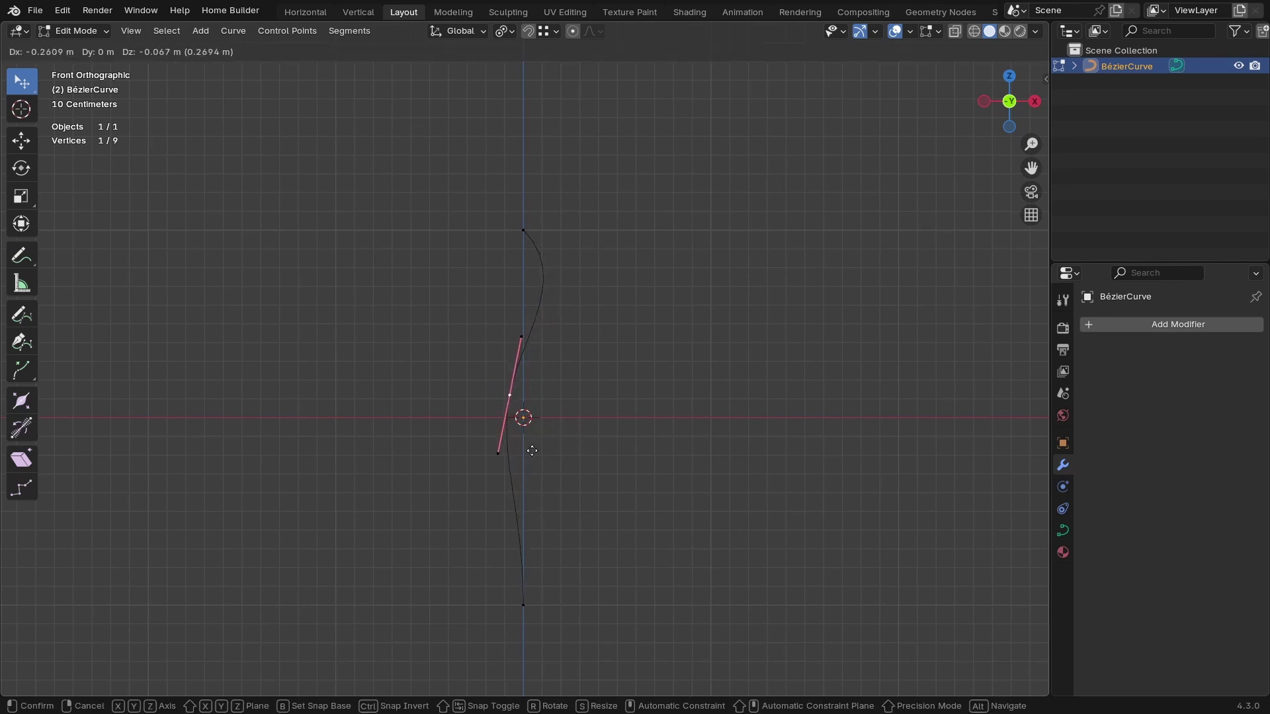
left_click(522, 419)
Rotate the curve's top control point to a steeper angle and move it about 0.16 m in X and -0.02 m in Z.
left_click(524, 232)
key("r")
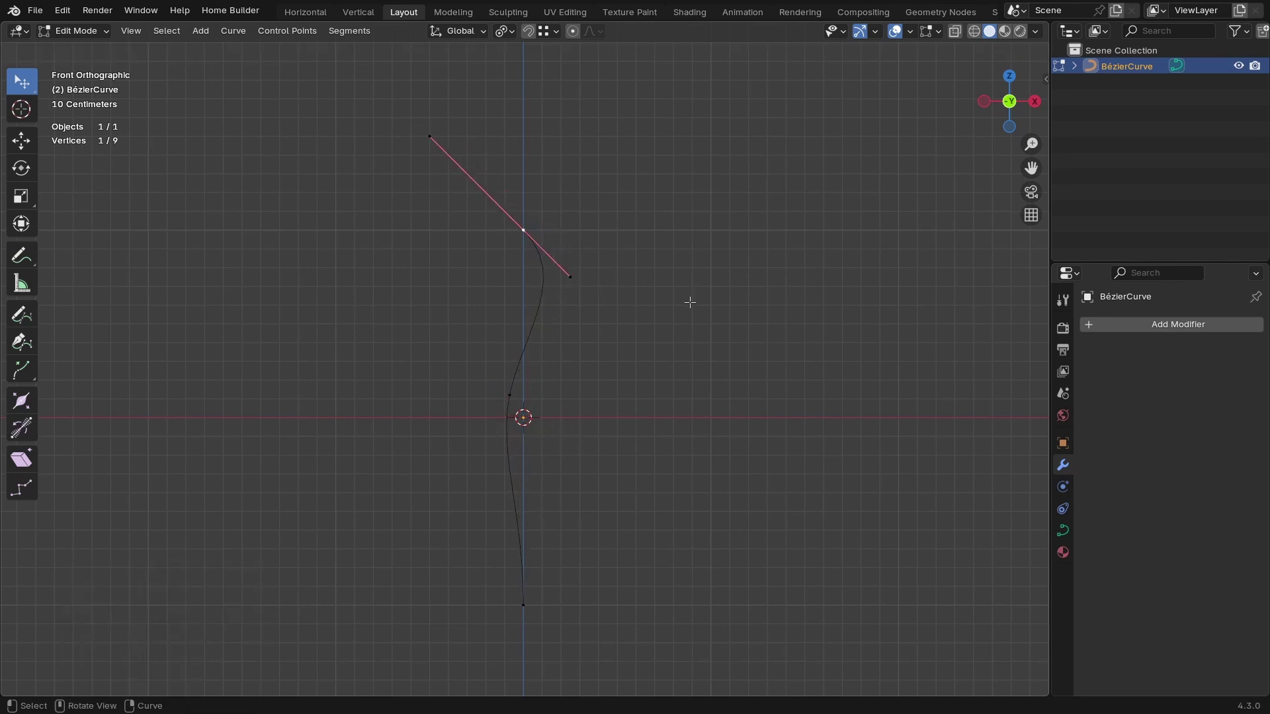
left_click(622, 339)
key("g")
left_click(653, 347)
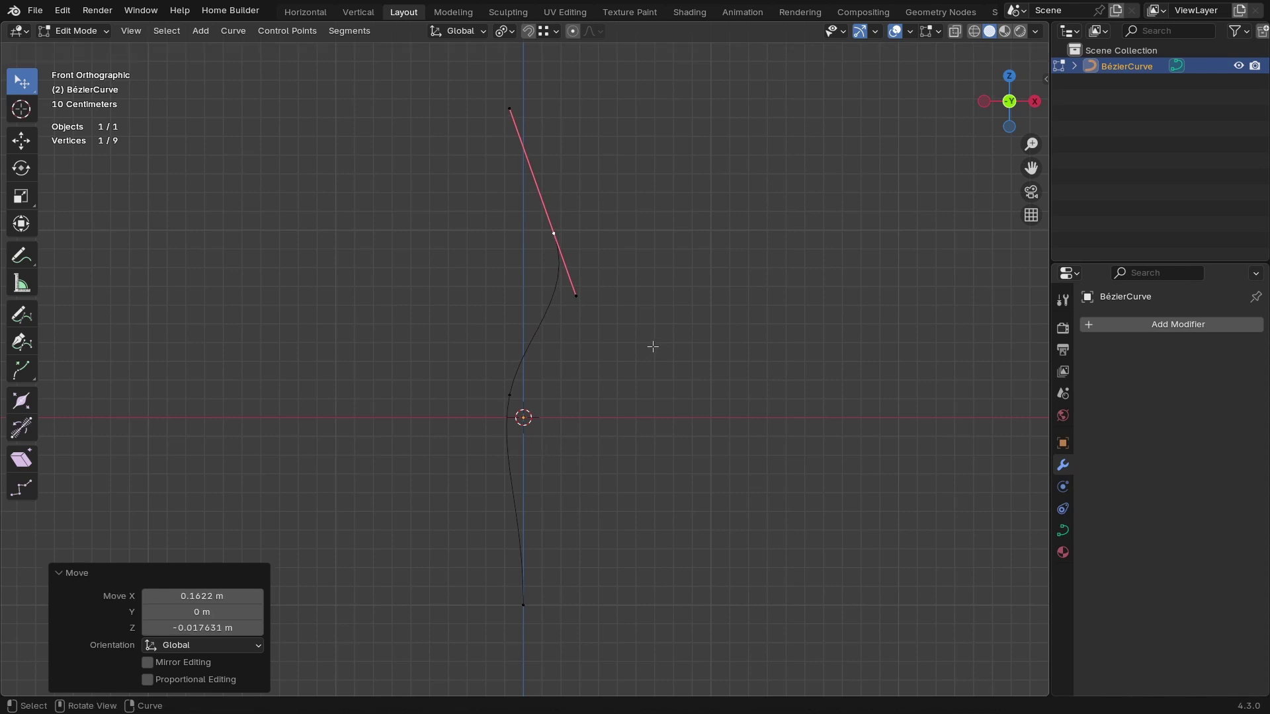
Nudge the middle control point about 0.01 m in X and 0.04 m in Z.
left_click(515, 396)
key("g")
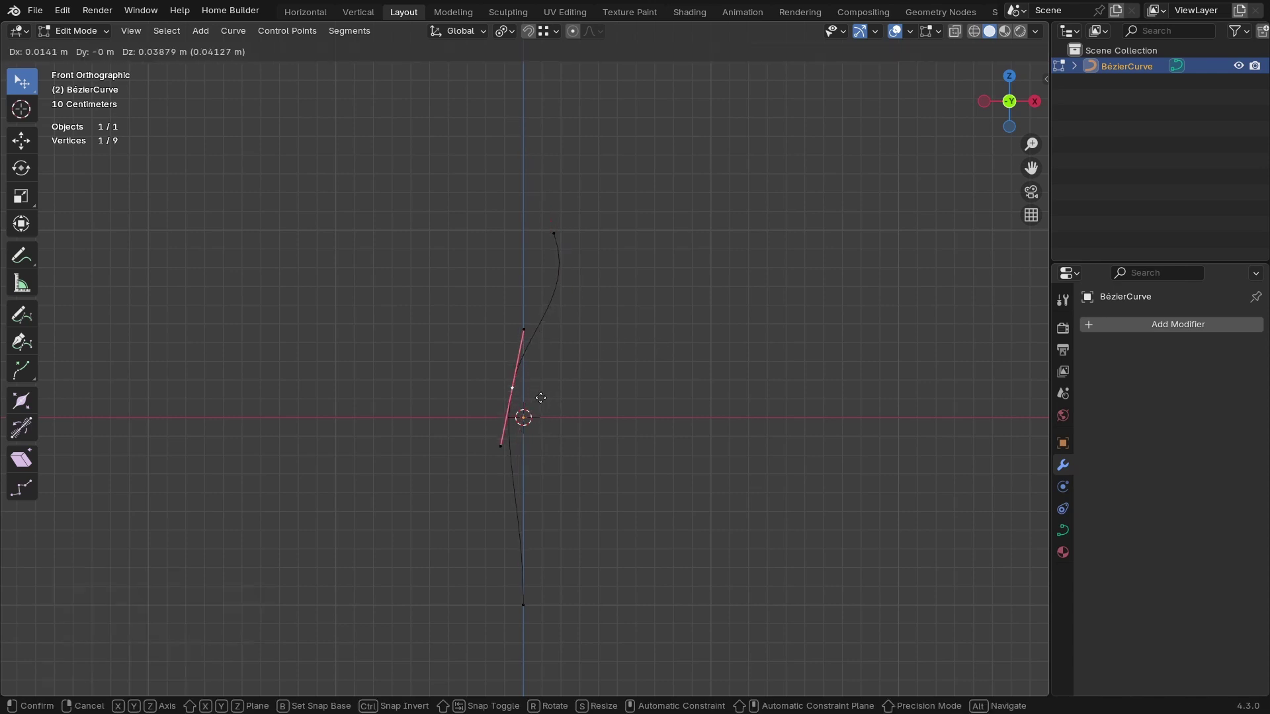
left_click(538, 397)
In front view, duplicate the middle control point, offsetting the copy about -0.14 m in X and 0.17 m in Z.
mouse_move(542, 405)
middle_mouse_down("ctrl")
mouse_move(558, 458)
mouse_move(573, 419)
mouse_move(539, 420)
mouse_move(558, 406)
middle_mouse_up("ctrl")
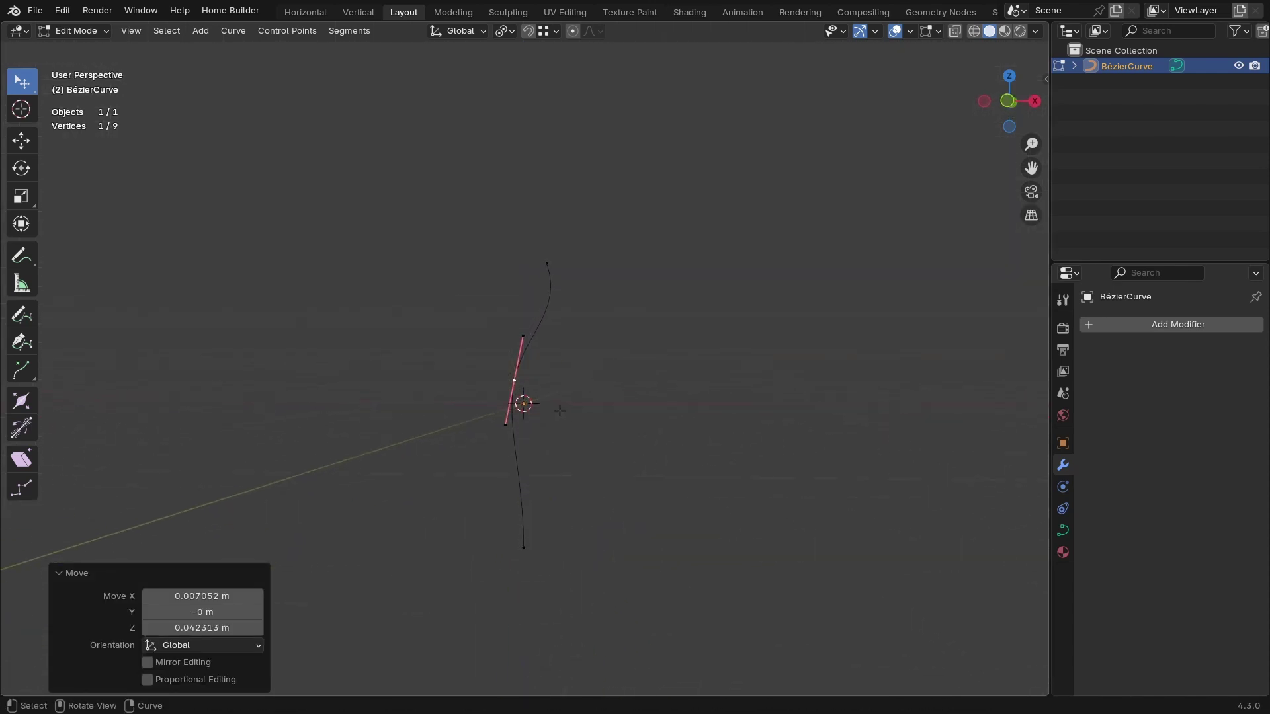
key("KP_1")
key("shift+d")
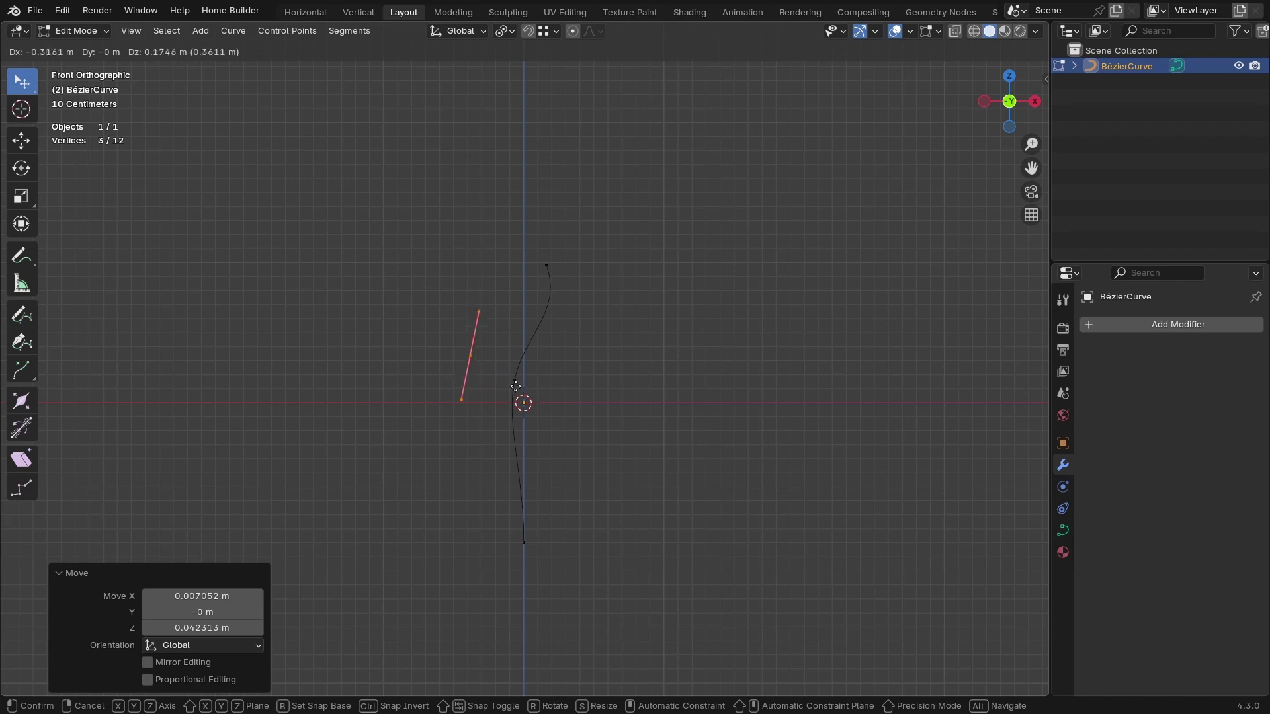
left_click(541, 387)
Rotate the duplicated control point about -42.8° and move it against the trunk curve, just above the middle point.
scroll(569, 291, "up", 5)
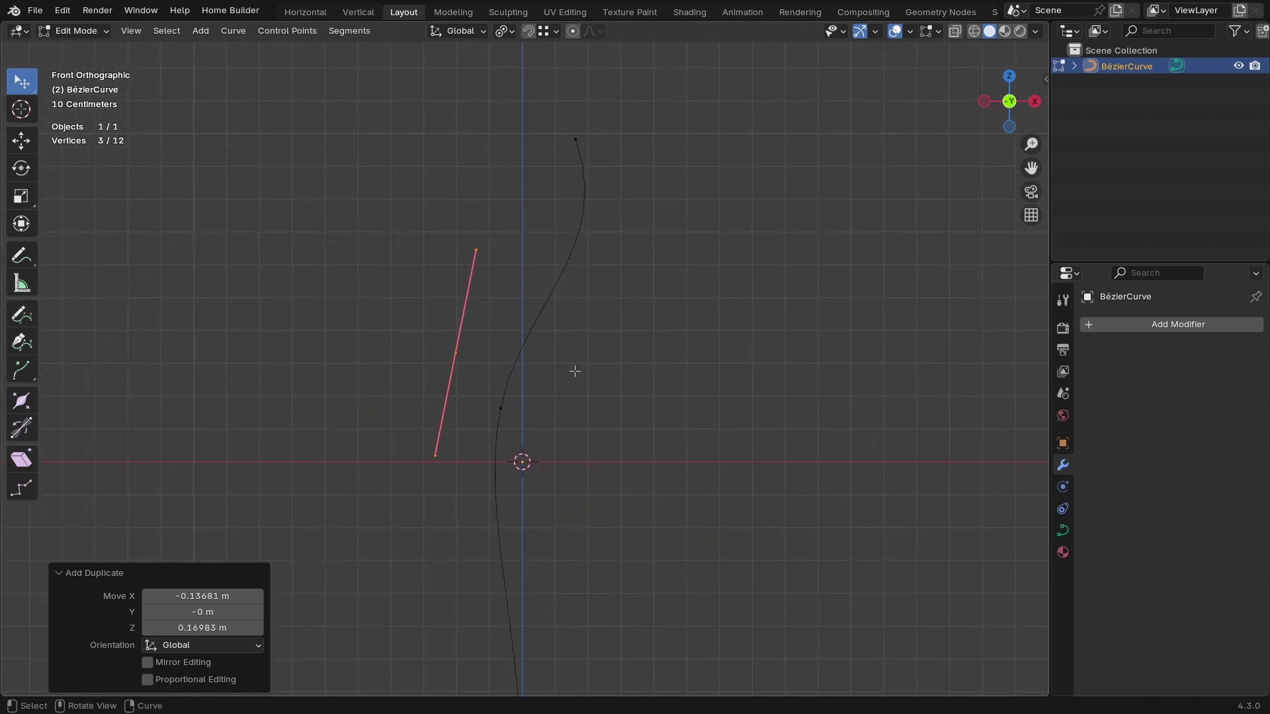
key("r")
left_click(640, 317)
key("g")
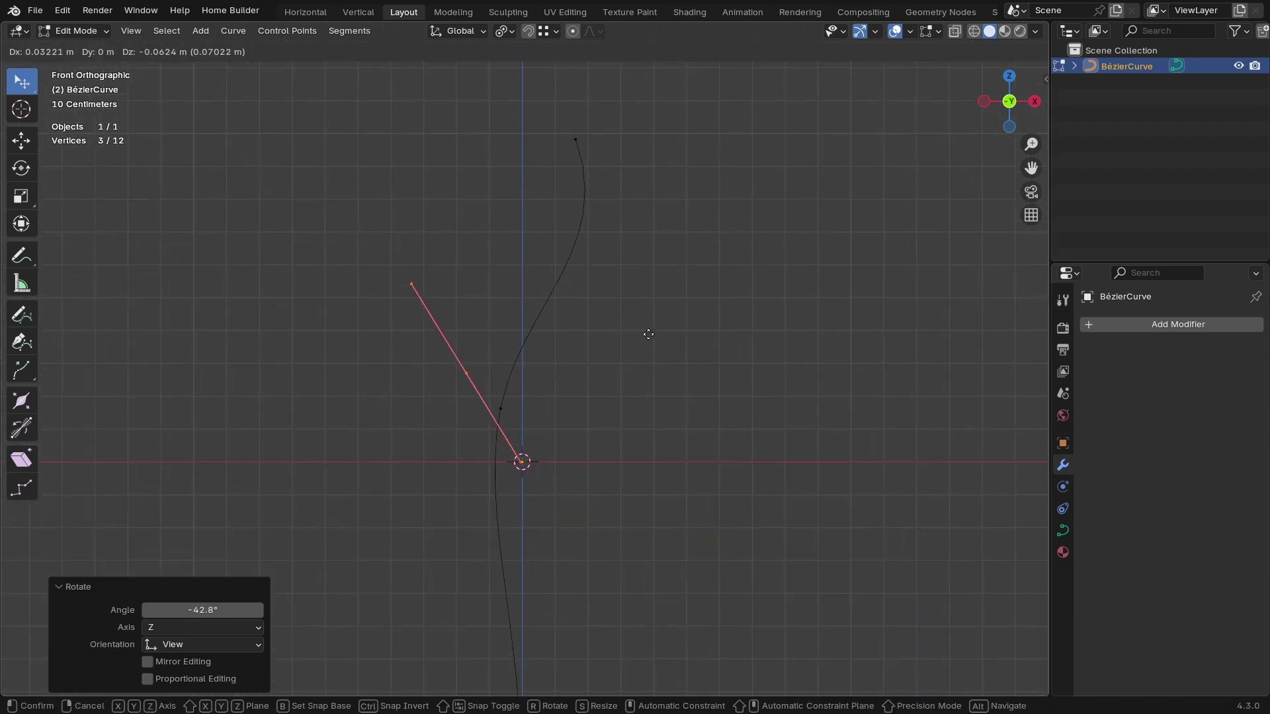
left_click(682, 326)
Rotate the trunk curve's top control point about 52.9° and move it outward in positive X and slightly down.
left_click(577, 137)
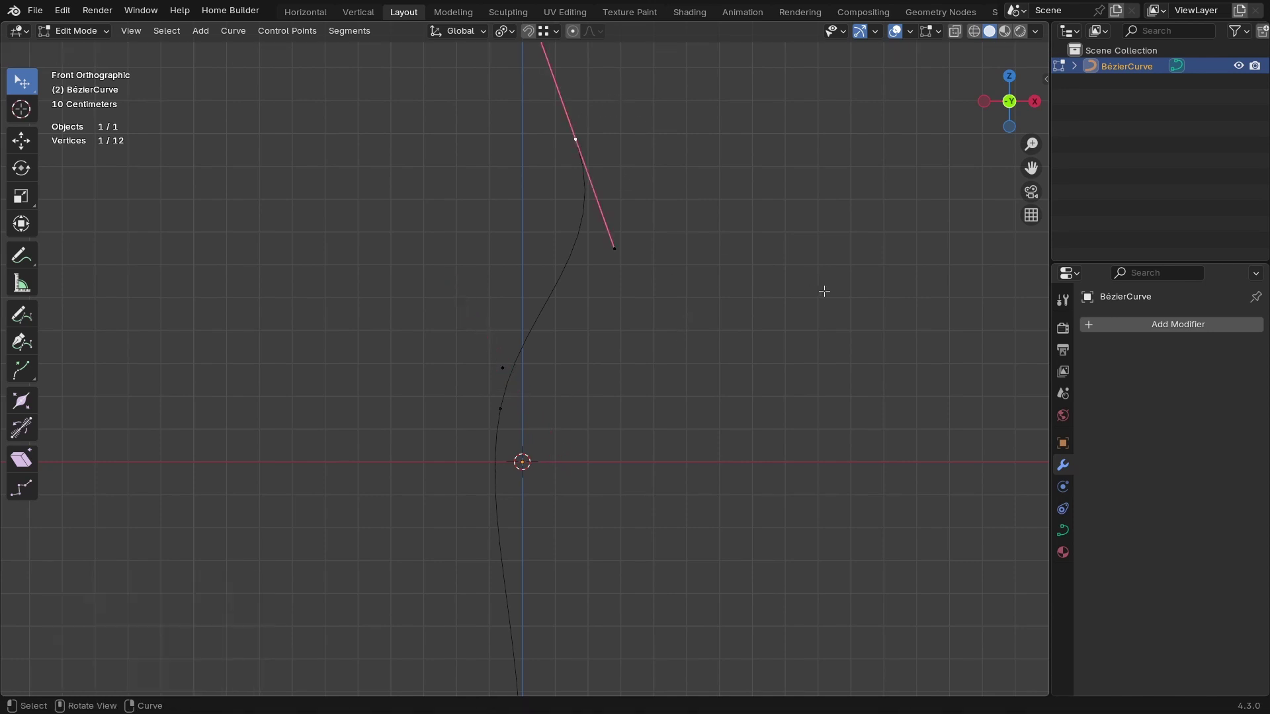
key("r")
left_click(579, 272)
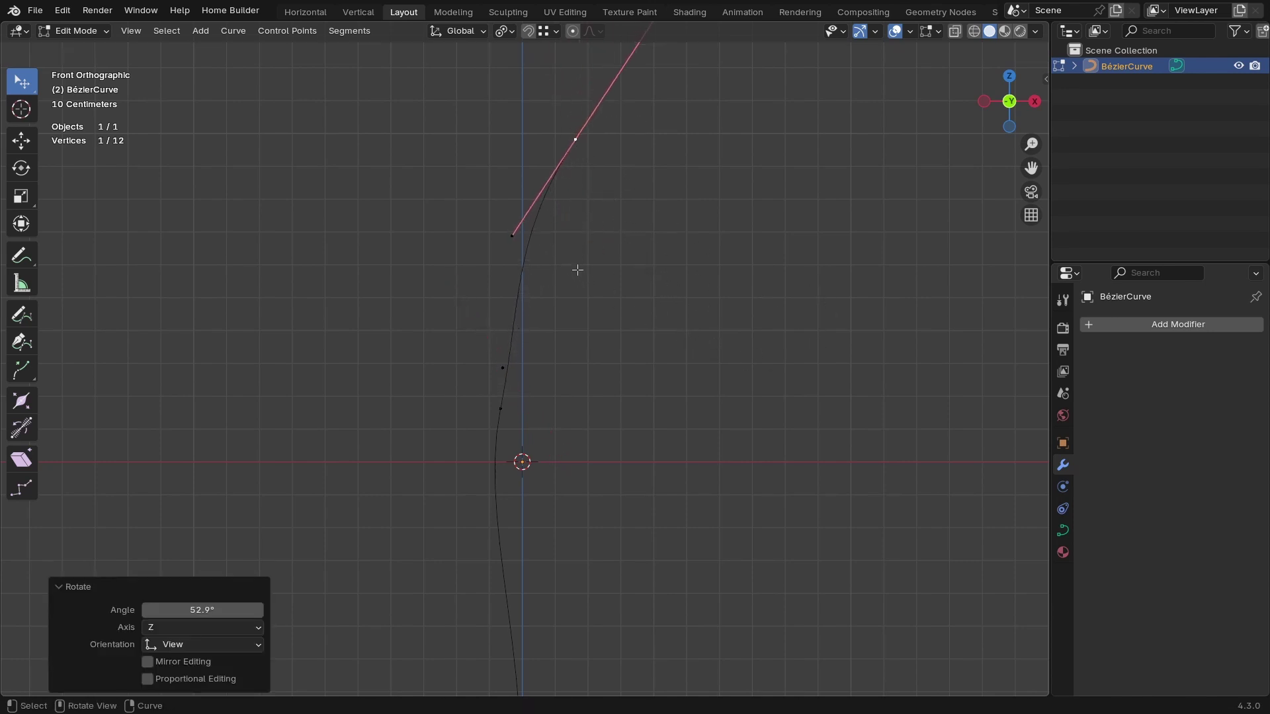
key("g")
left_click(664, 334)
Move the duplicated control point about -0.12 m in Z, onto the trunk's middle control point.
left_click(500, 368)
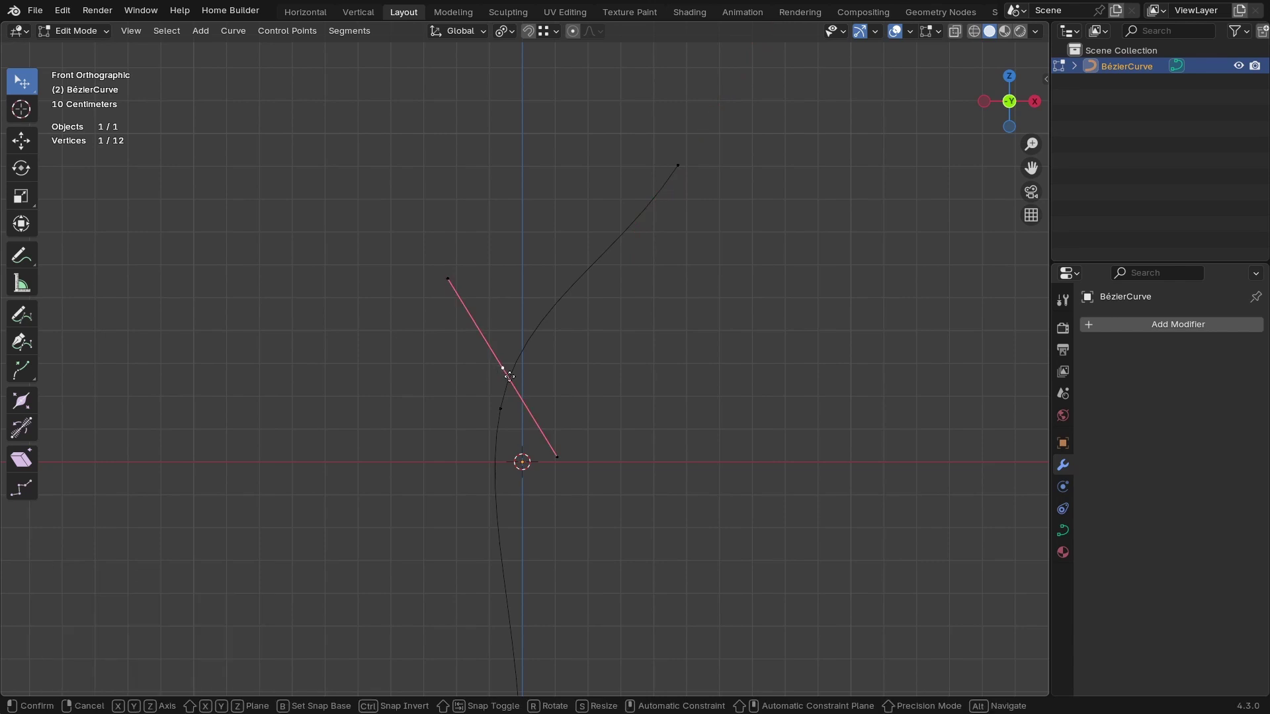
key("g")
left_click(501, 408)
Extrude a side branch from the duplicated control point, about -0.37 m in X and 0.45 m in Z.
scroll(520, 424, "down", 2)
middle_click_drag(520, 423, 579, 496, "shift")
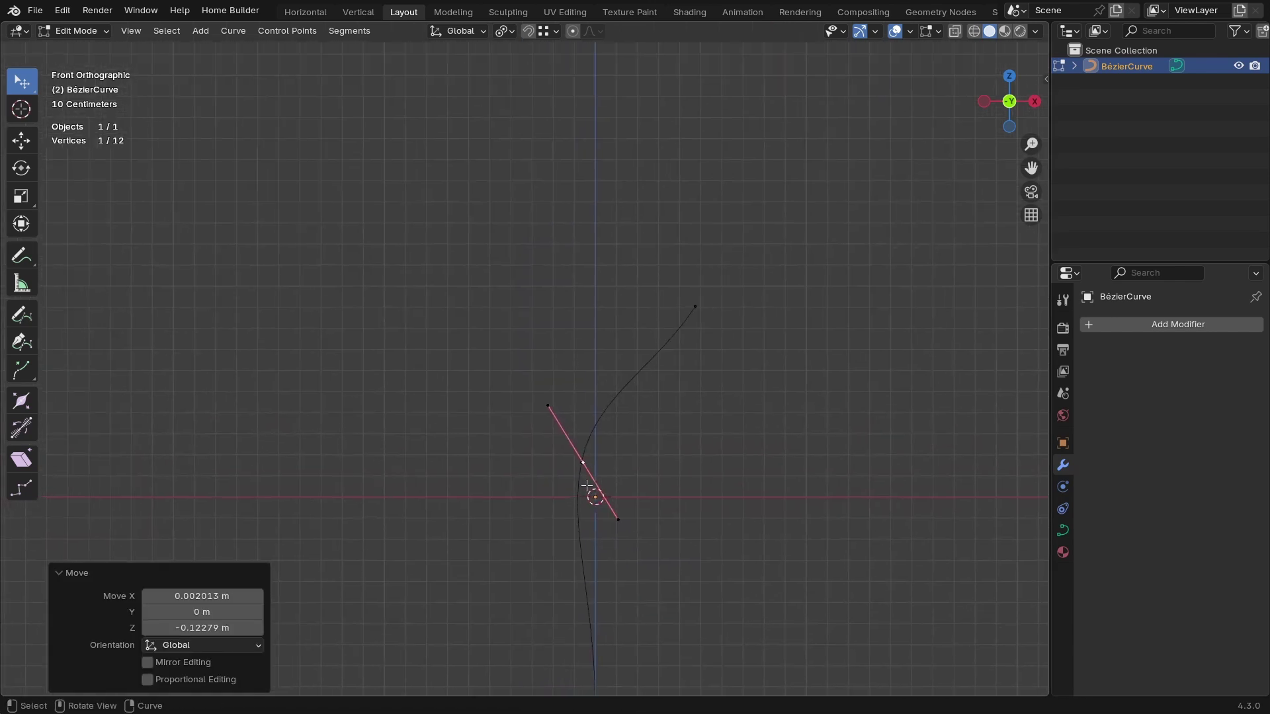
key("e")
left_click(477, 344)
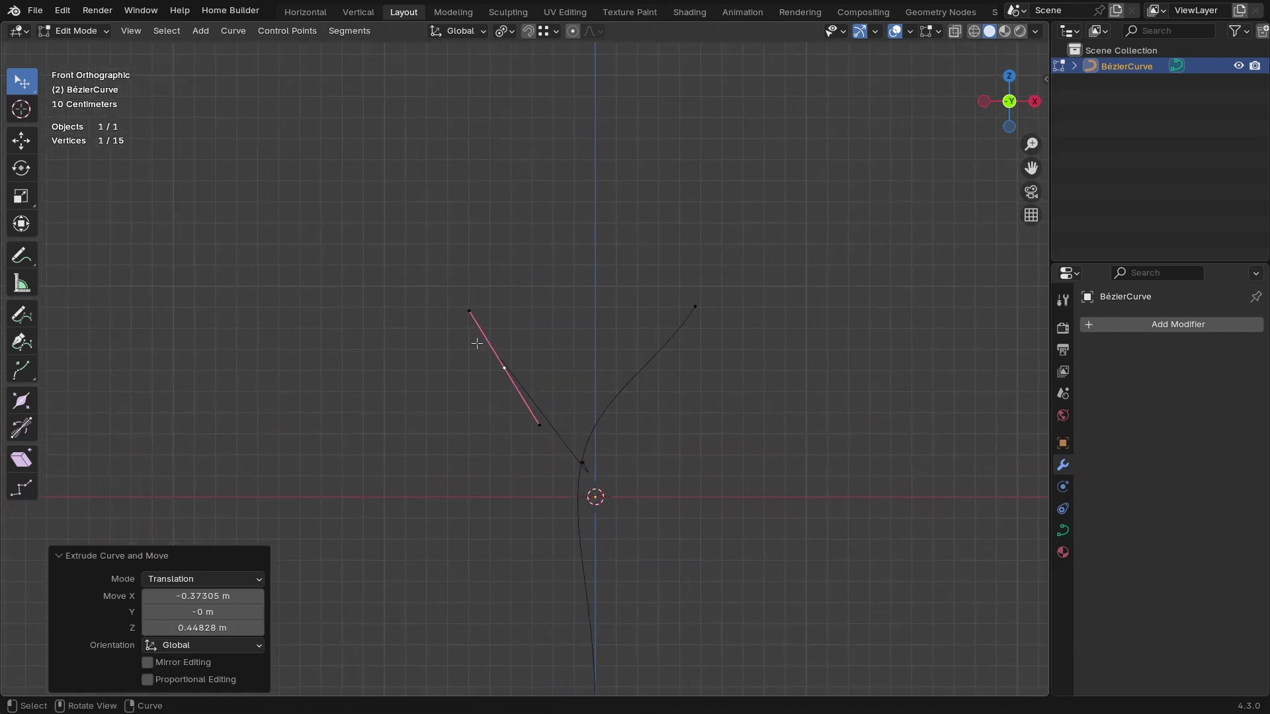
Rotate the side branch's base control point about 164°.
left_click(596, 470)
key("r")
left_click(527, 437)
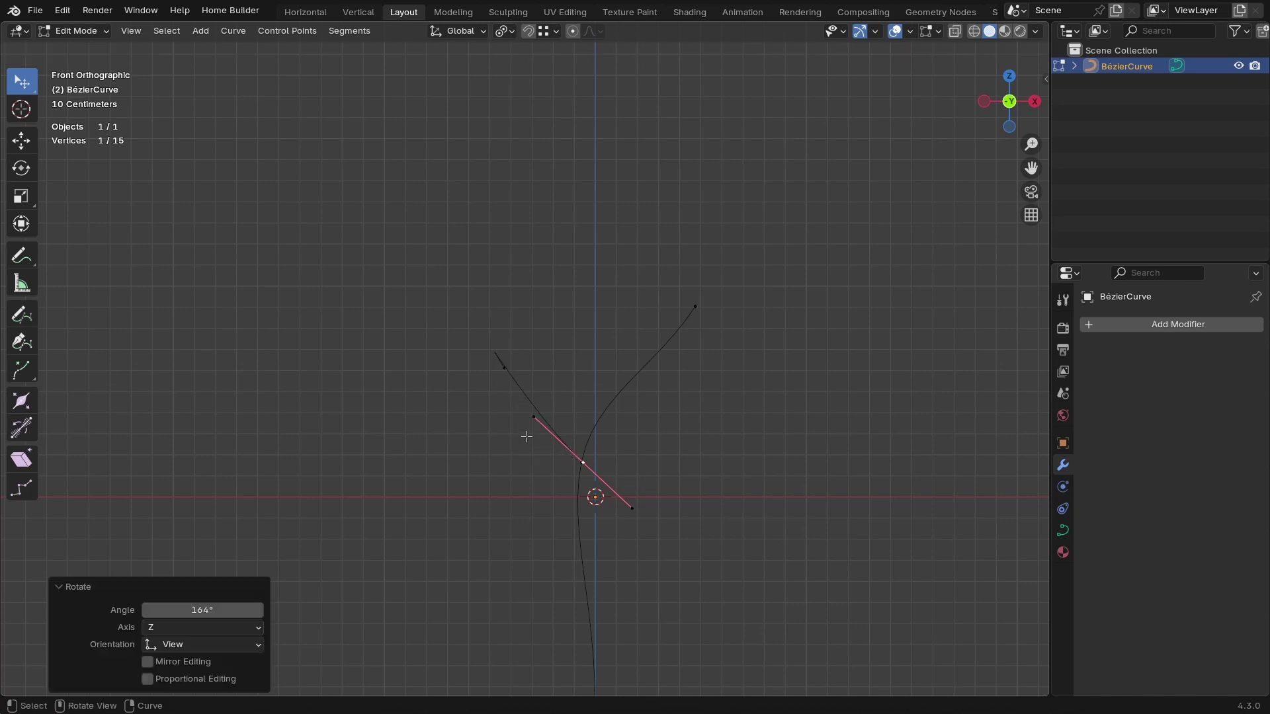
Rotate the side branch's end control point and move it about 0.13 m in X and 0.25 m in Z.
left_click(504, 368)
key("r")
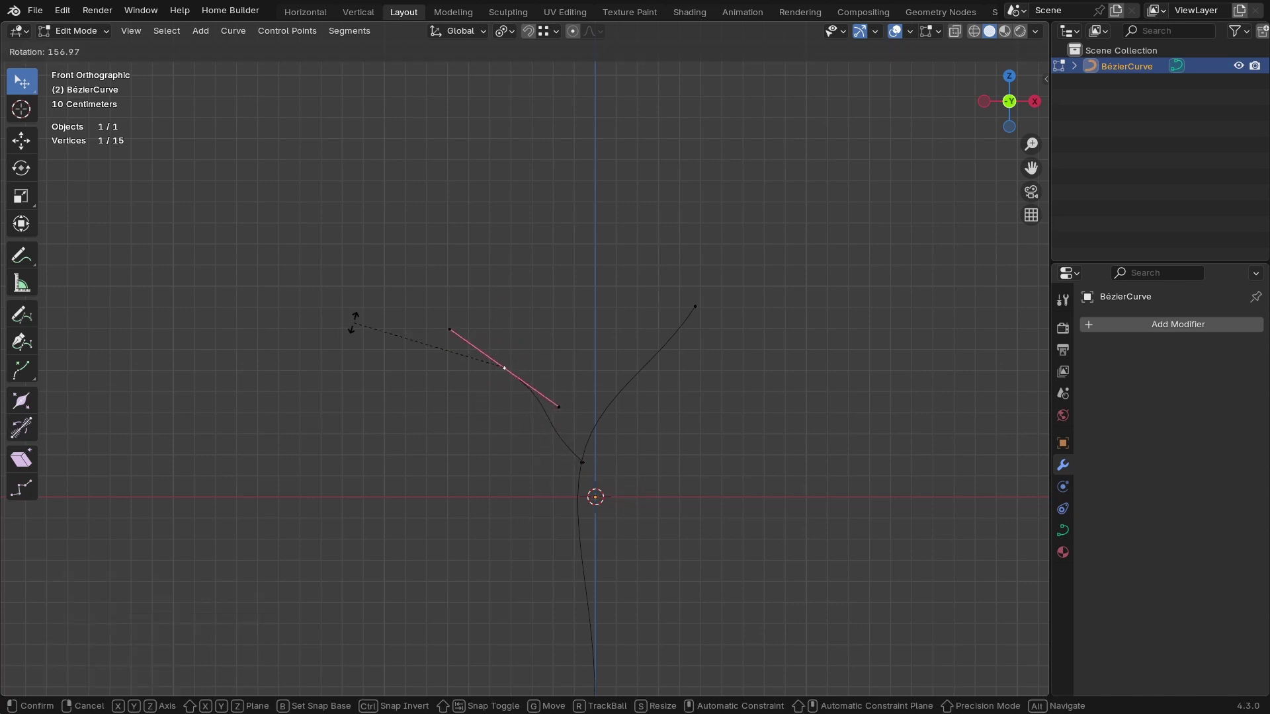
left_click(380, 360)
key("g")
left_click(536, 345)
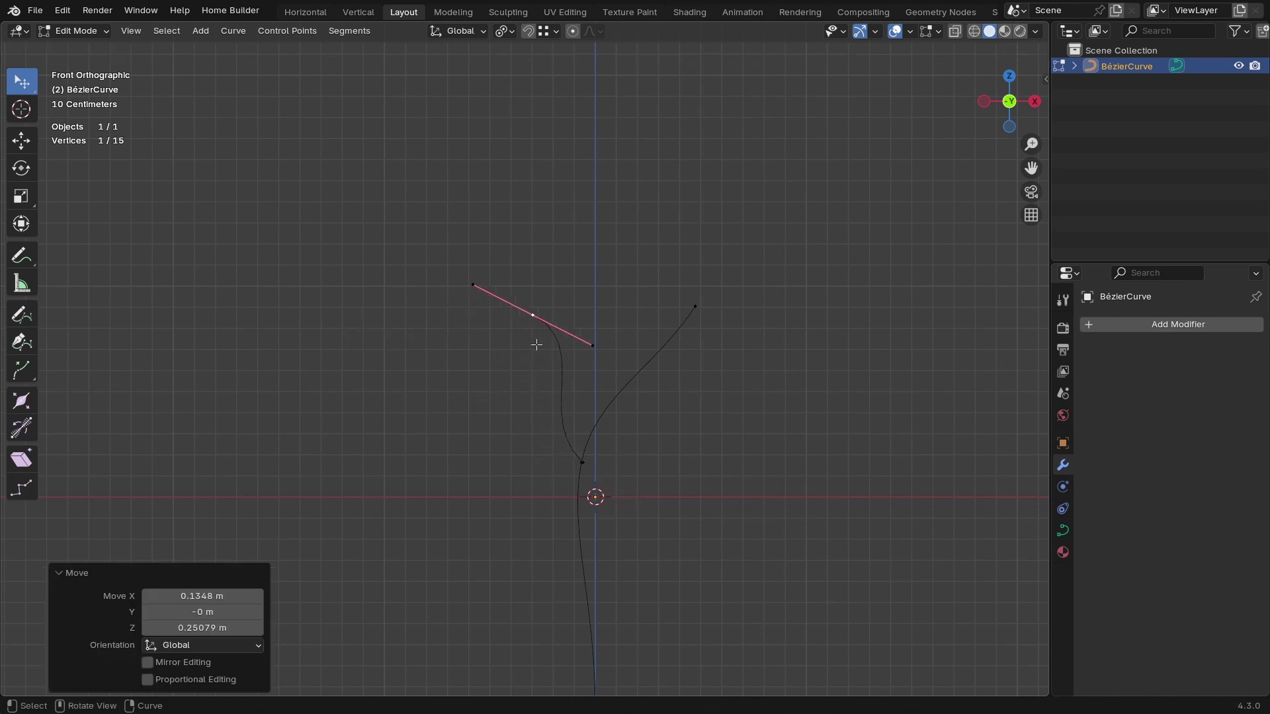
In top view, rotate the side branch's end point and move it about 0.02 m in X and 0.33 m in Y.
key("KP_7")
key("r")
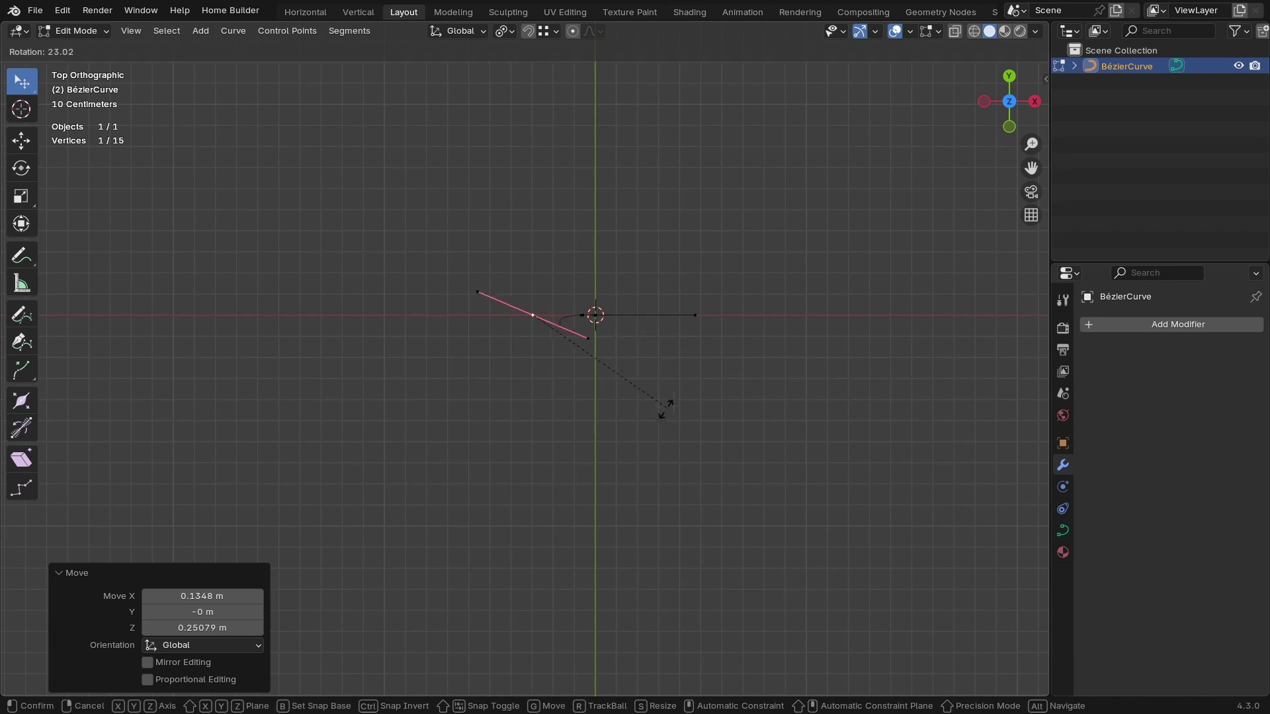
left_click(626, 419)
key("g")
left_click(628, 350)
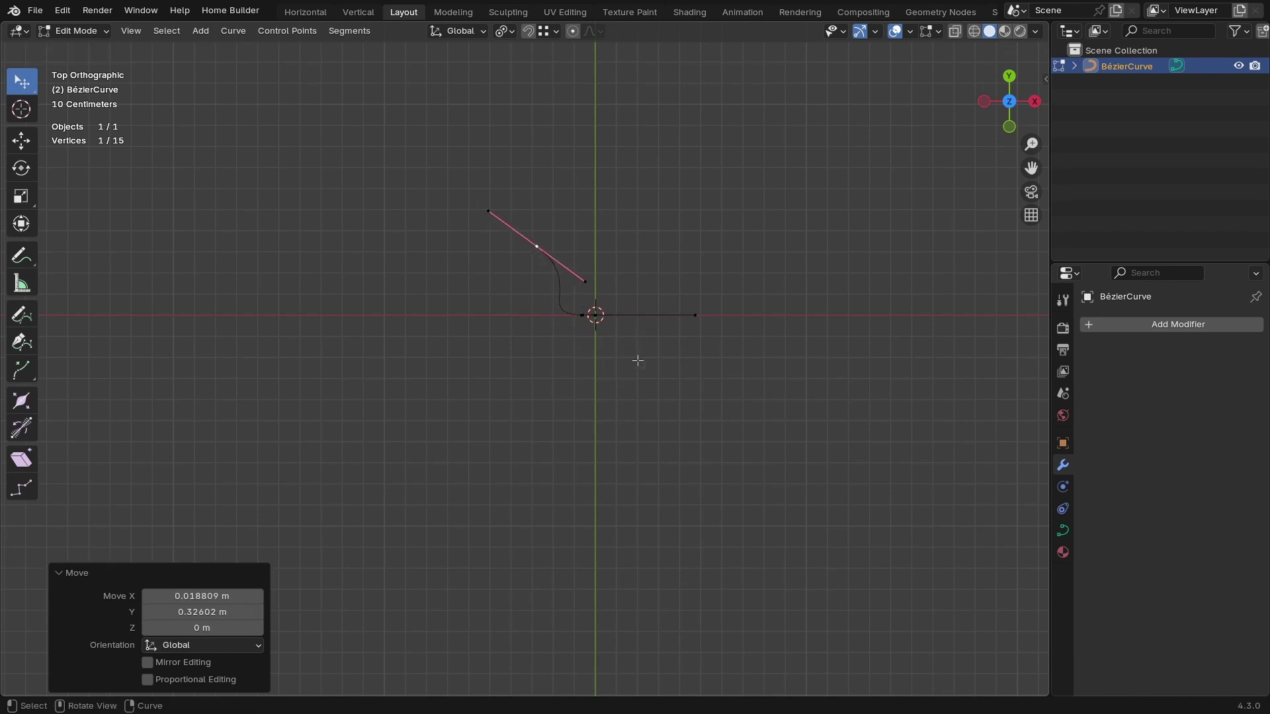
In top view, move the trunk's top control point about -0.09 m in X and -0.13 m in Y, and rotate it.
middle_click_drag(638, 360, 716, 285)
key("KP_7")
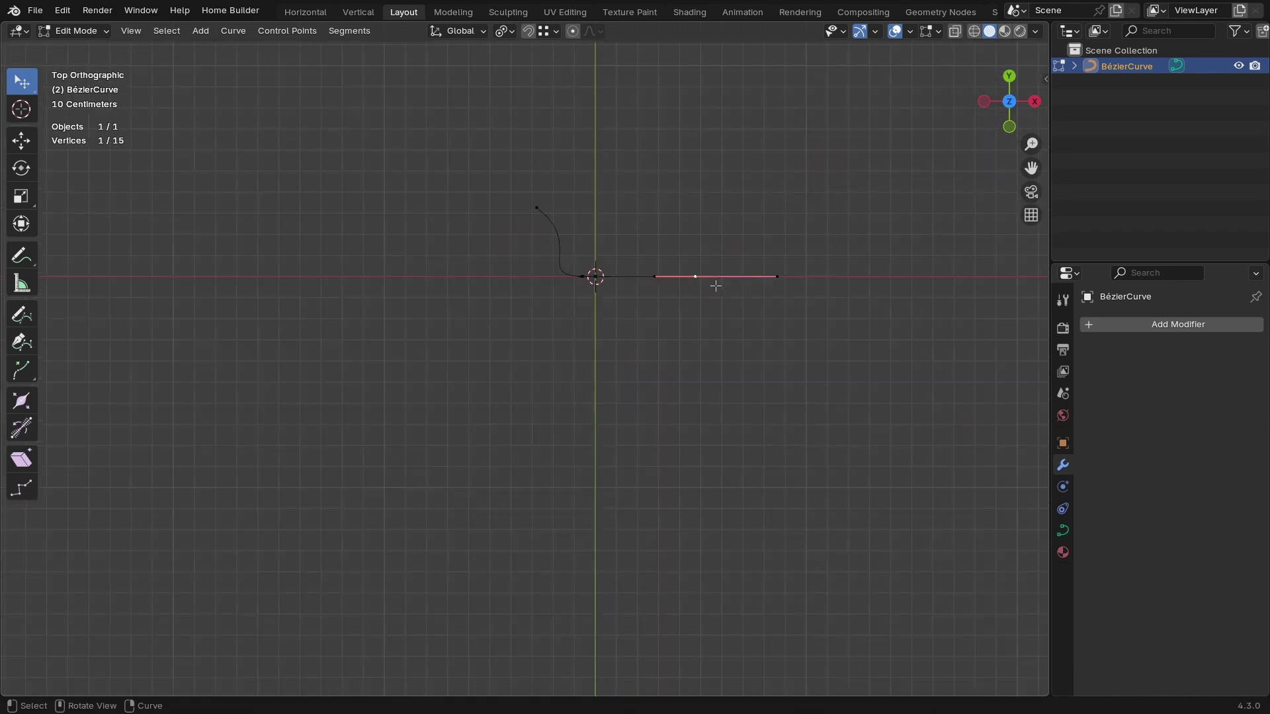
key("g")
left_click(779, 399)
key("r")
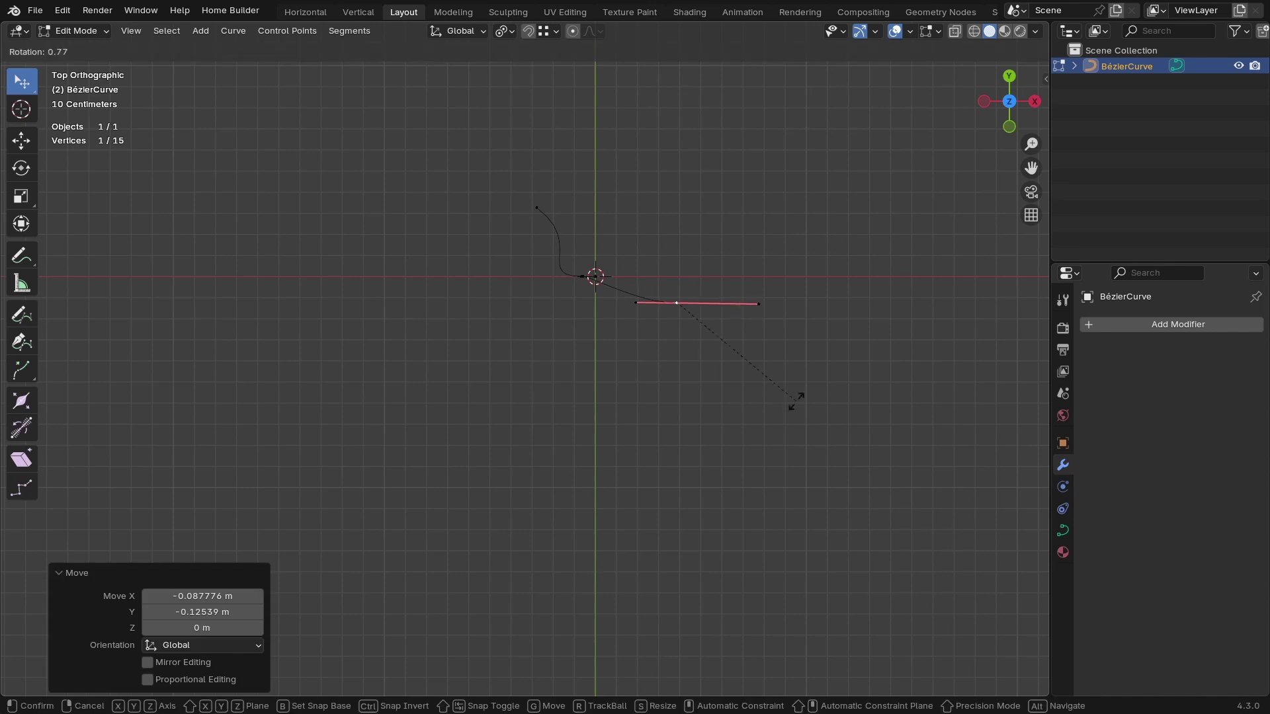
left_click(728, 427)
middle_click_drag(723, 425, 635, 363)
Switch the curve from Edit Mode to Object Mode.
key("Tab")
key("ctrl+Tab")
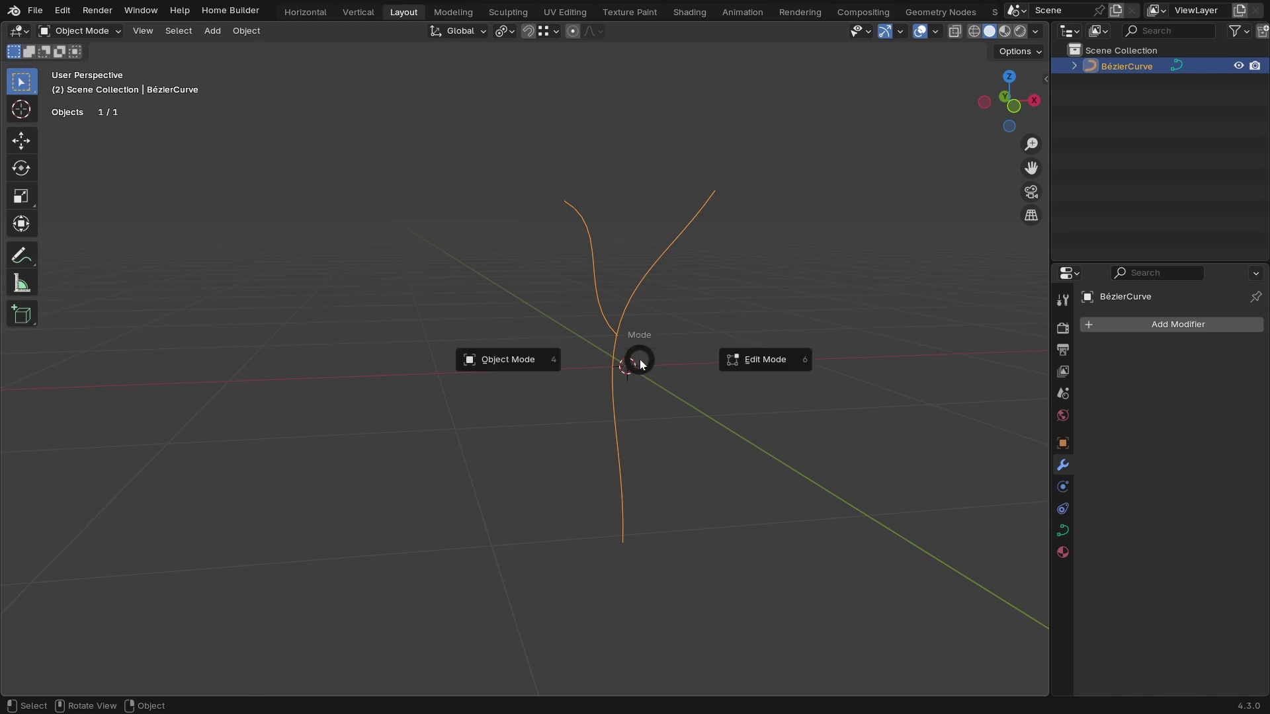
left_click(517, 363)
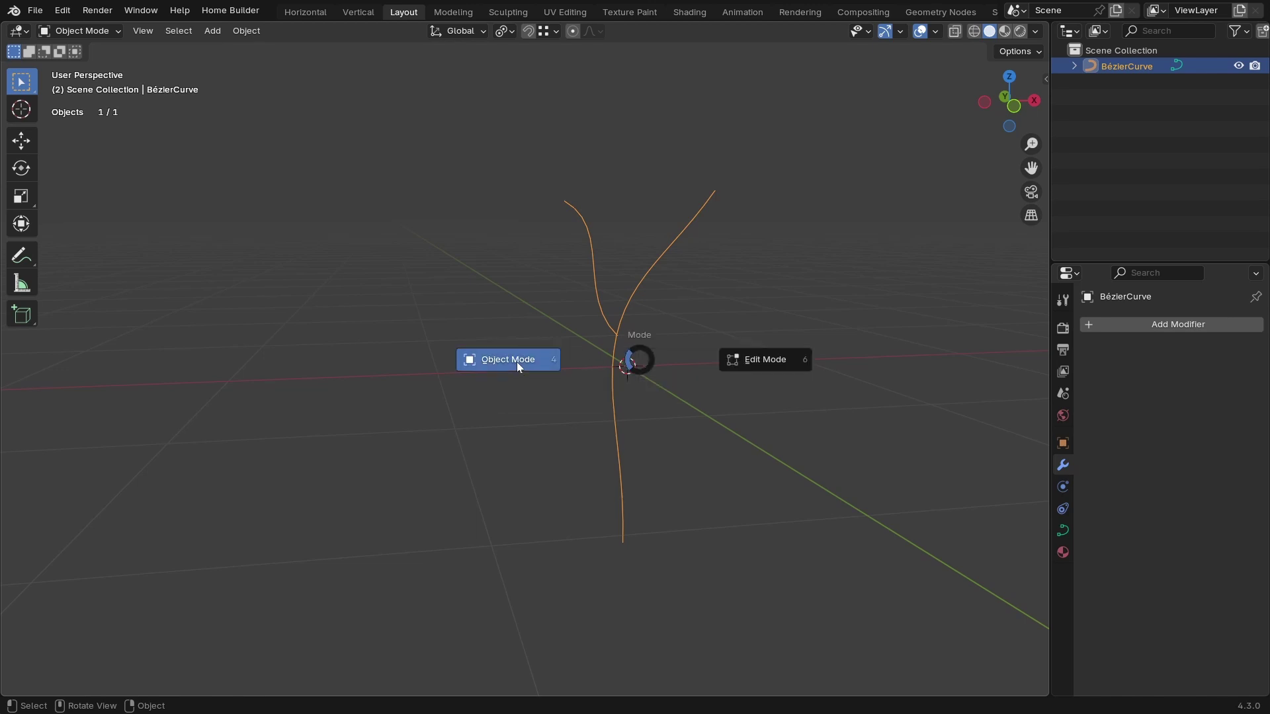
Give the curve thickness with a round bevel of 0.132 m depth.
left_click(1062, 532)
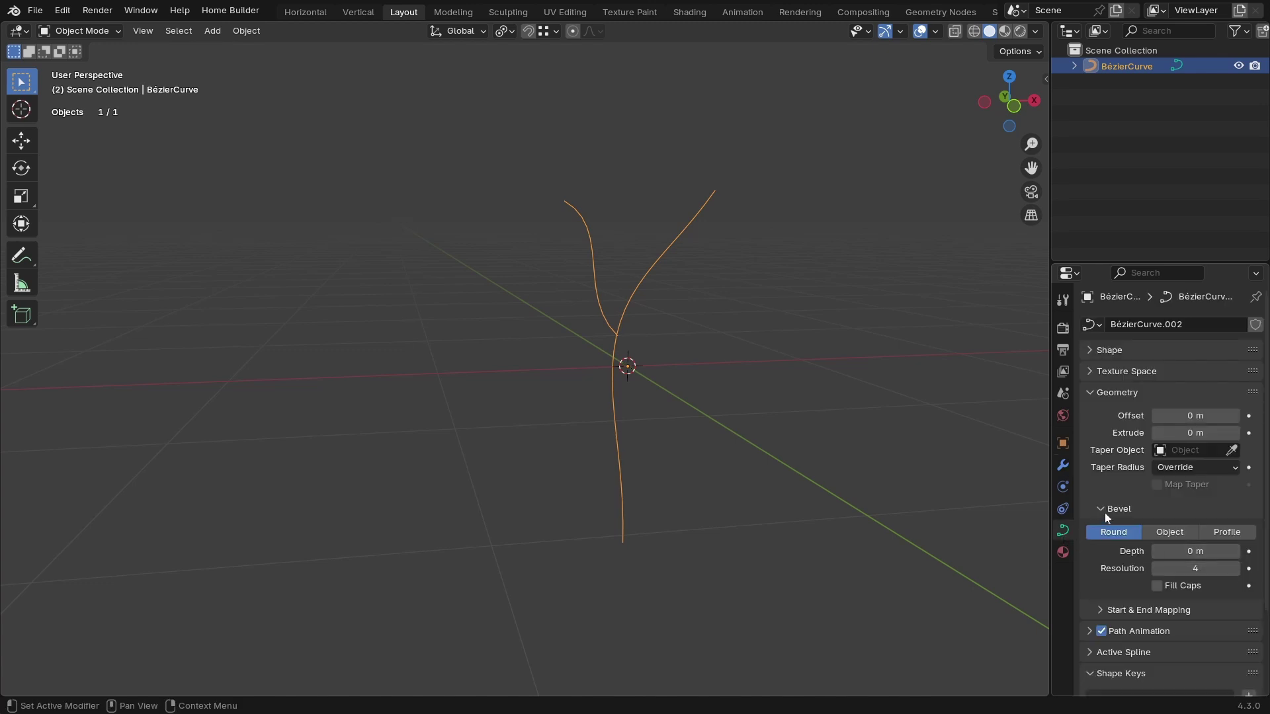
scroll(1087, 476, "down", 3)
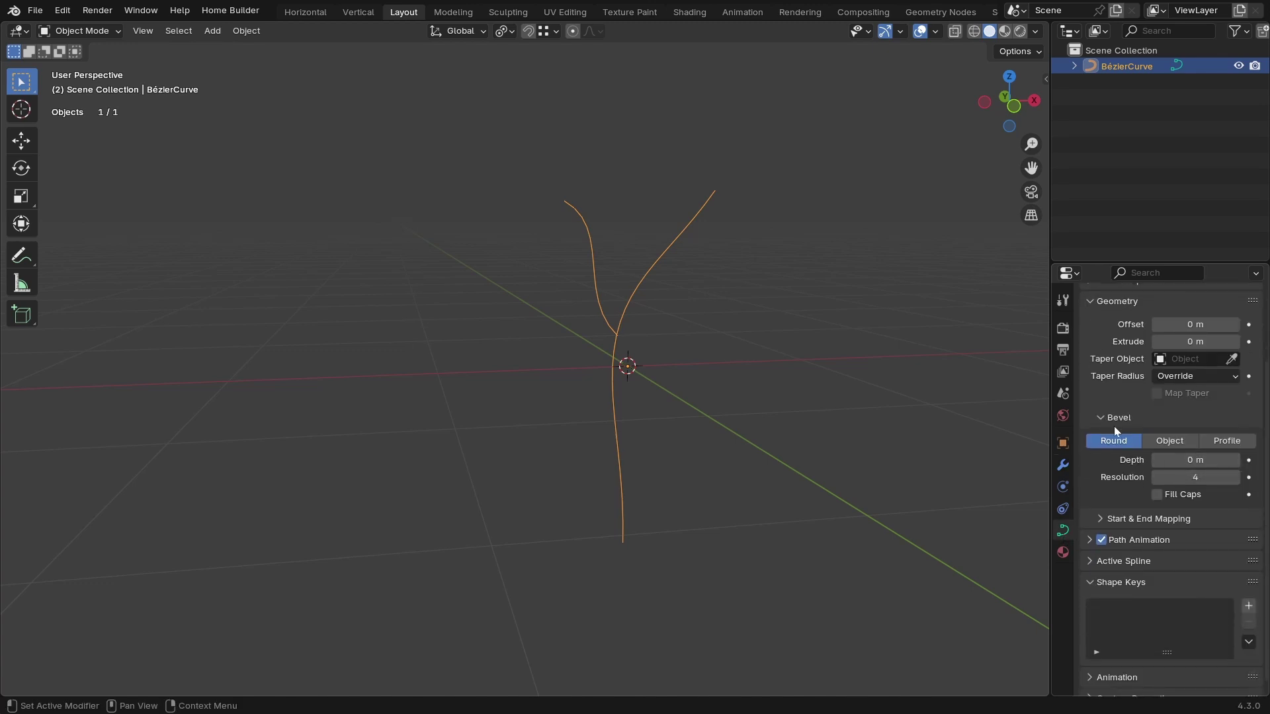
scroll(1105, 377, "up", 3)
left_click(1091, 392)
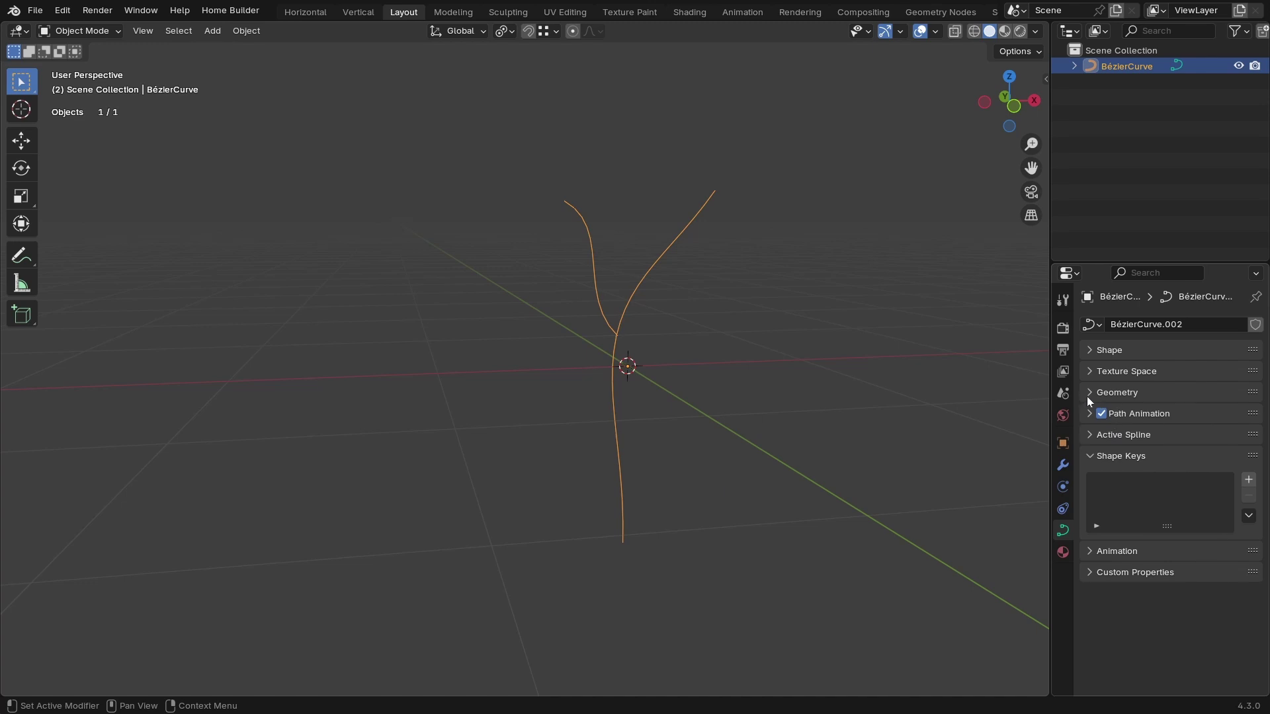
left_click(1091, 391)
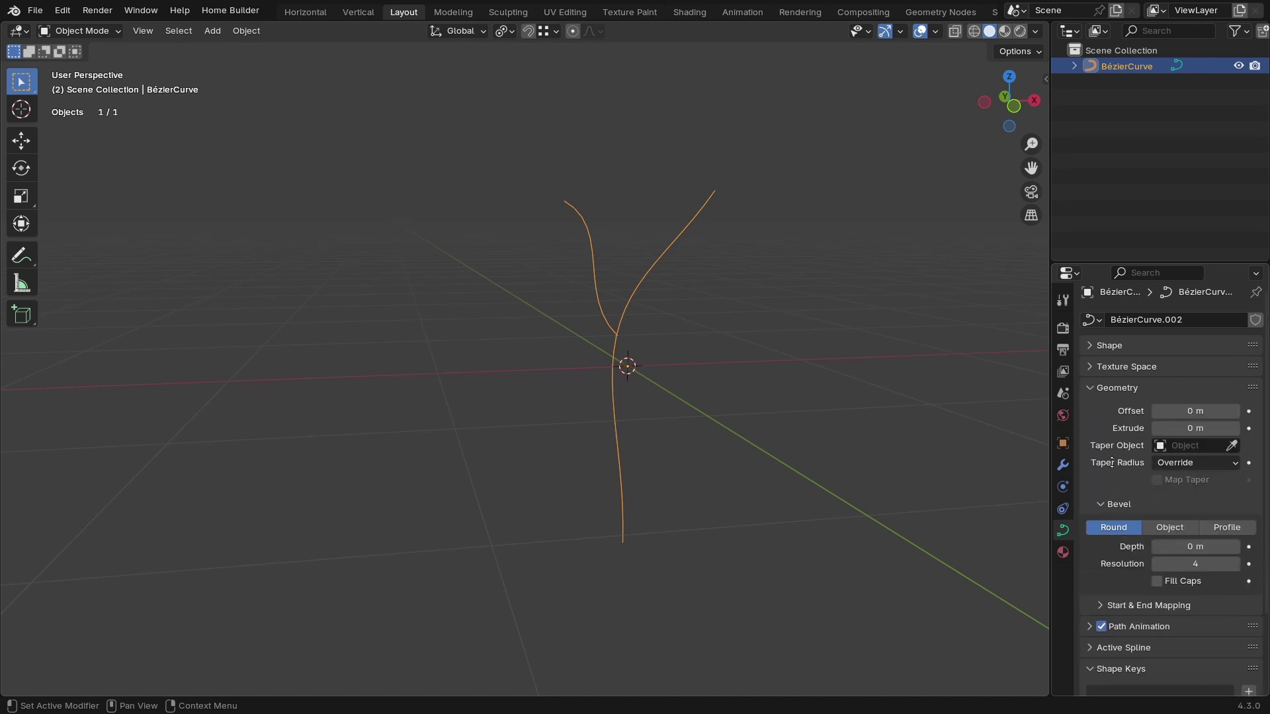
scroll(1105, 482, "down", 1)
left_click(1101, 486)
left_click(1100, 486)
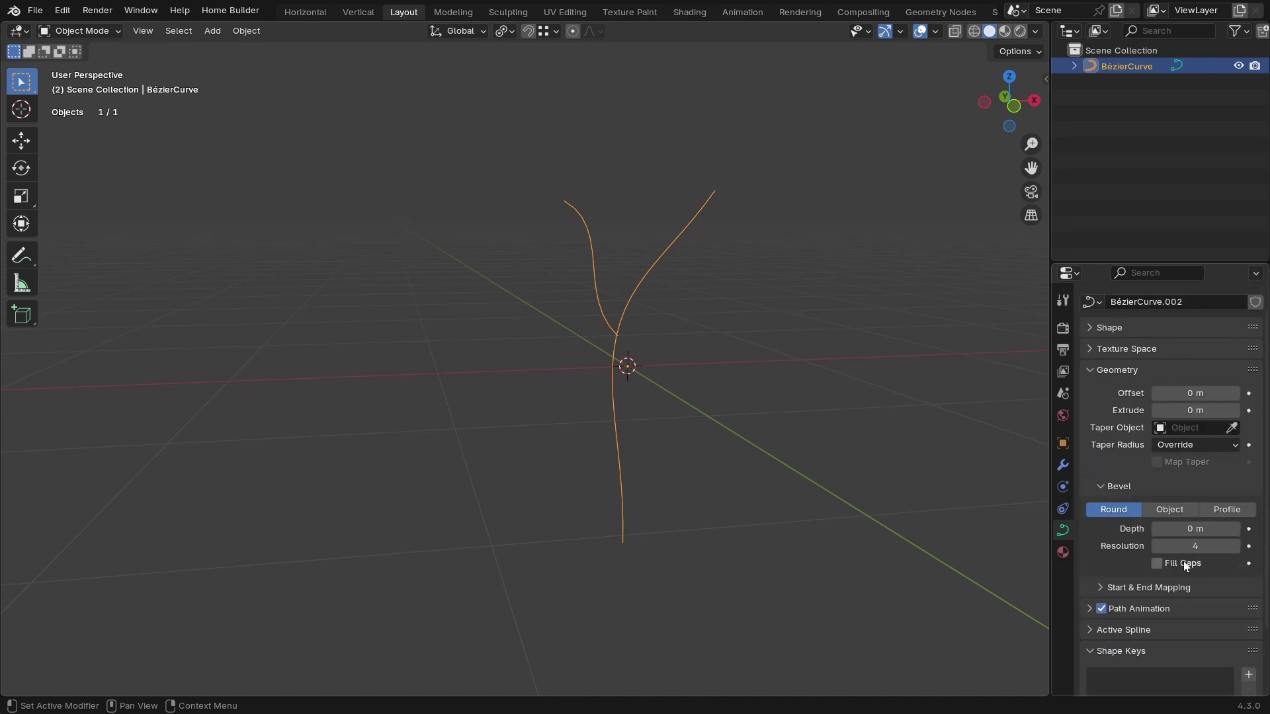
left_click_drag(1192, 529, 1266, 529)
key("KP_1")
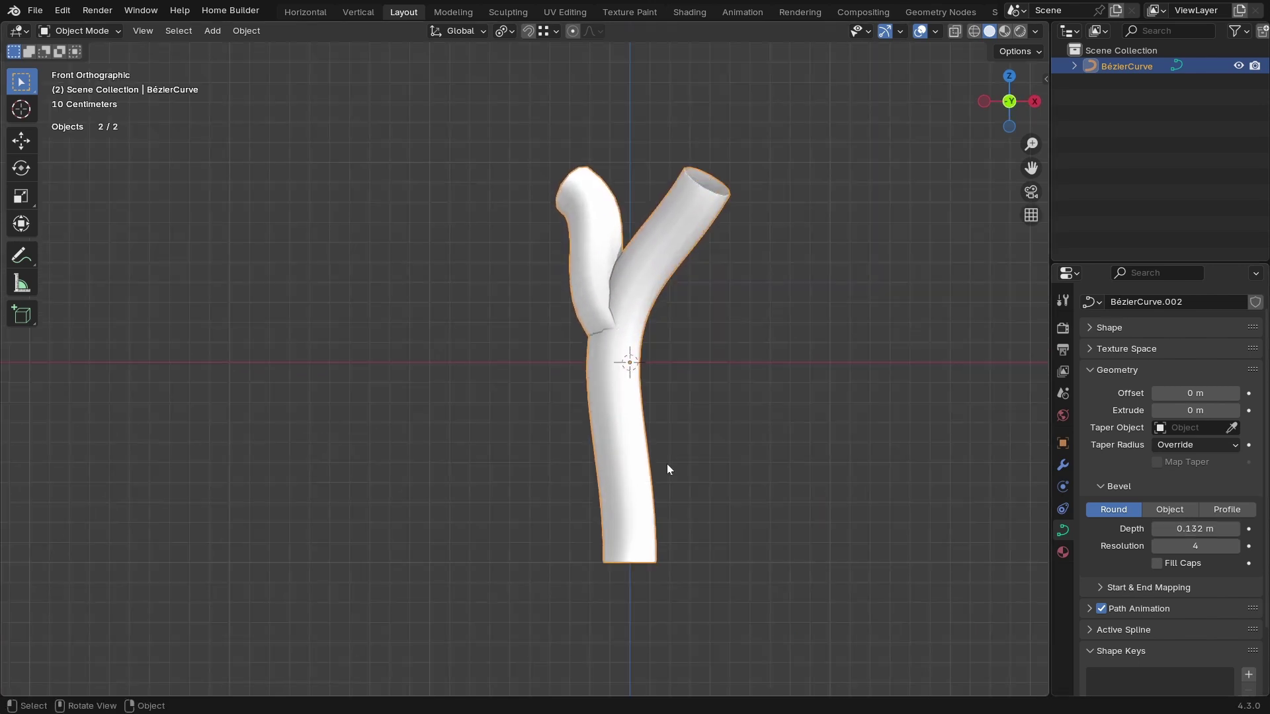
middle_click_drag(666, 468, 652, 419)
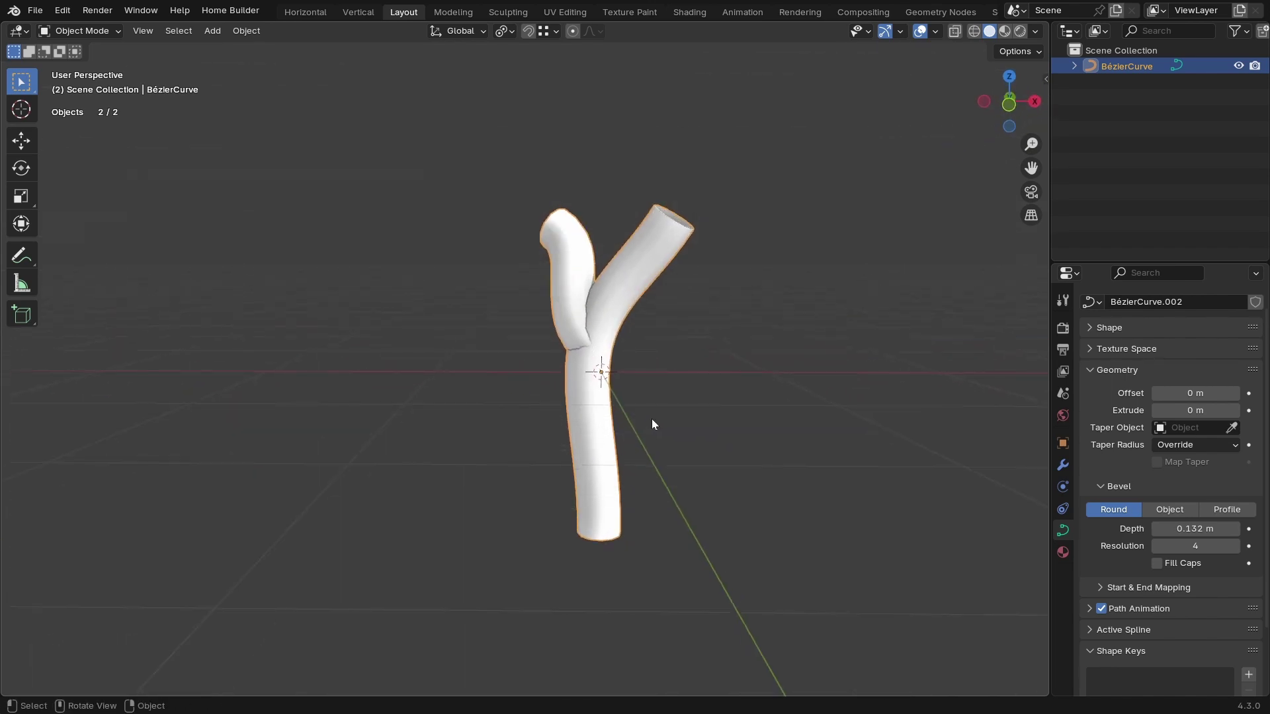
Put the beveled curve into Edit Mode in front view.
key("KP_1")
key("ctrl+Tab")
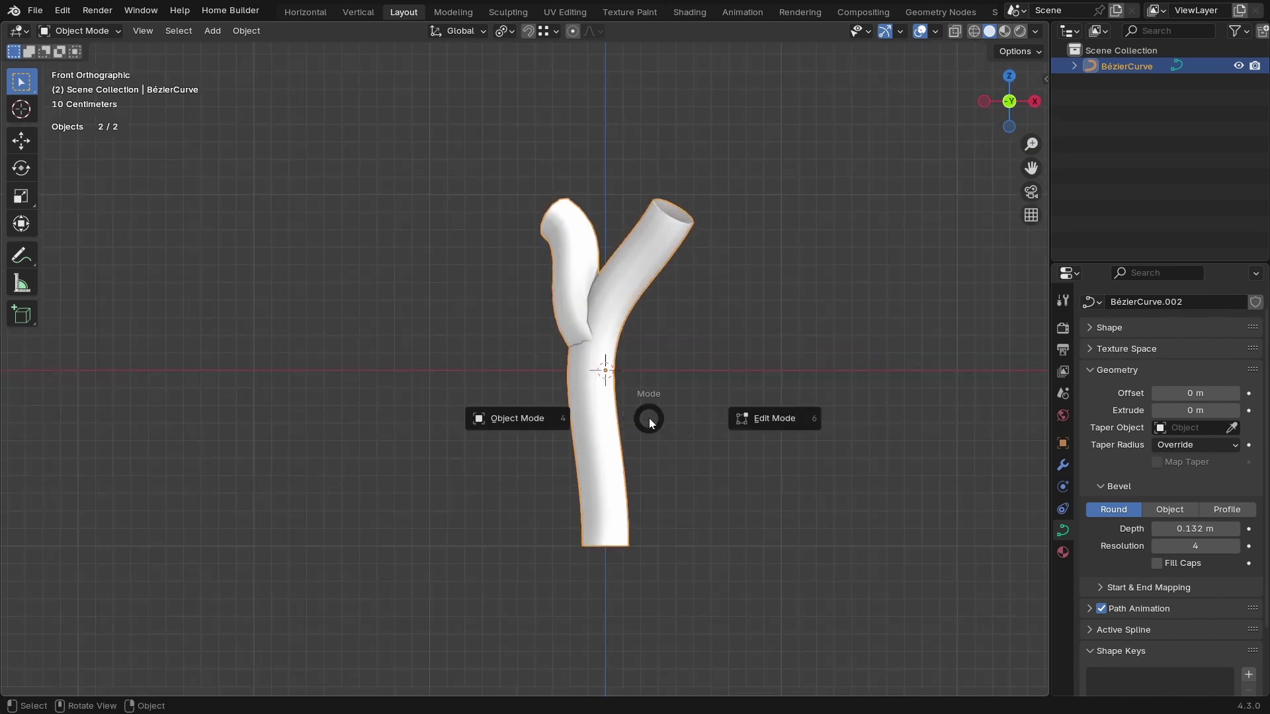
left_click(771, 417)
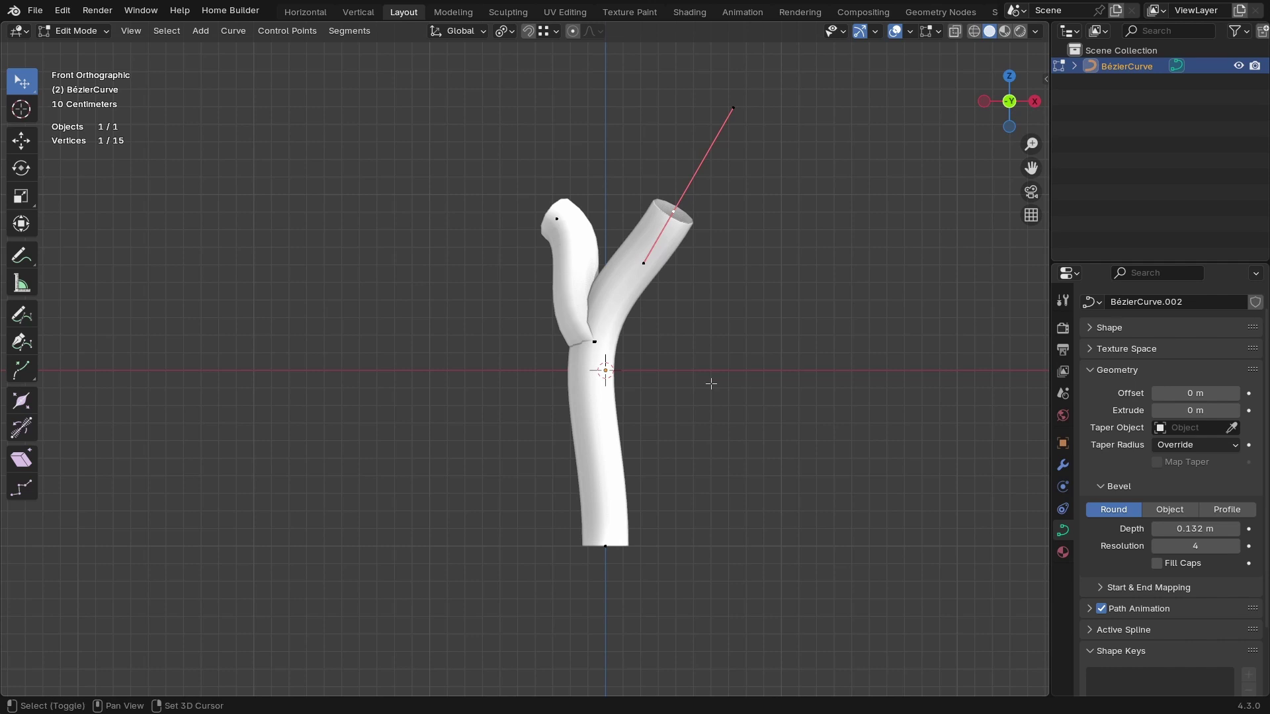
key("shift+z")
key("shift+z")
key("shift+z")
key("shift+z")
key("shift+z")
key("shift+z")
Enable the Screencast Keys display in the viewport.
key("n")
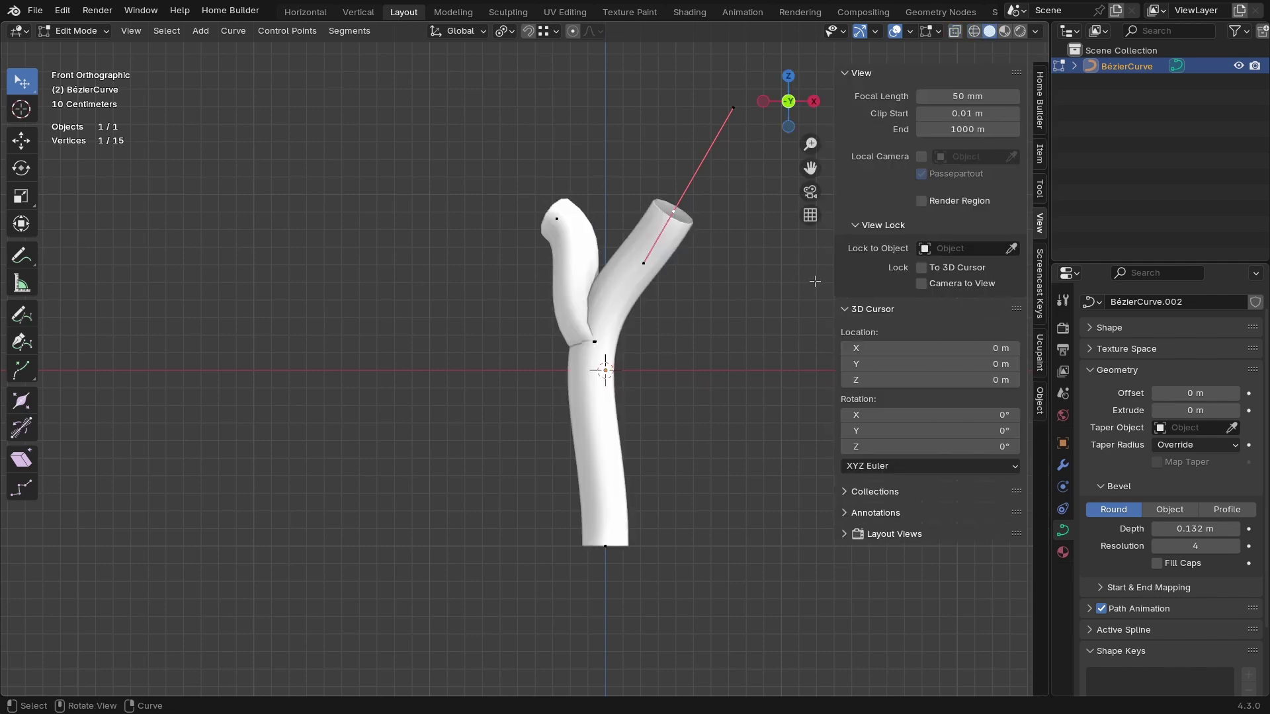
left_click(1037, 290)
key("n")
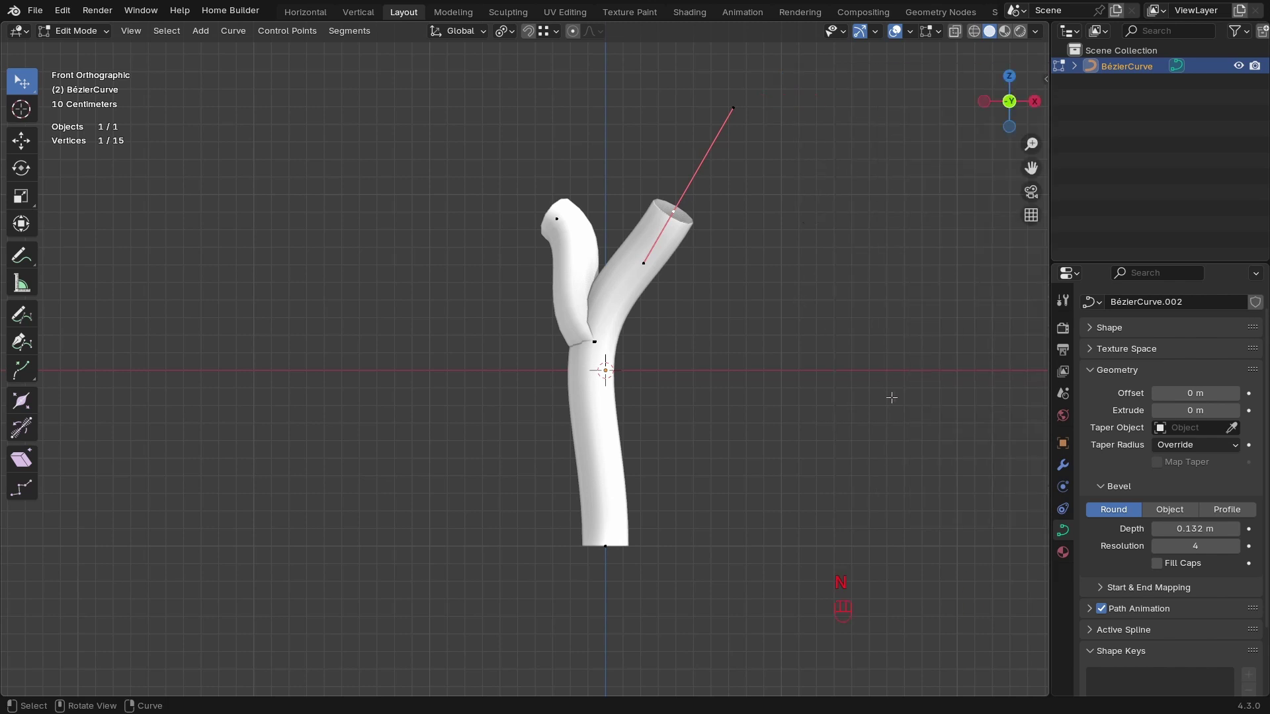
Set the Screencast Keys color to green and reposition the display origin to an X offset of 1338.
key("n")
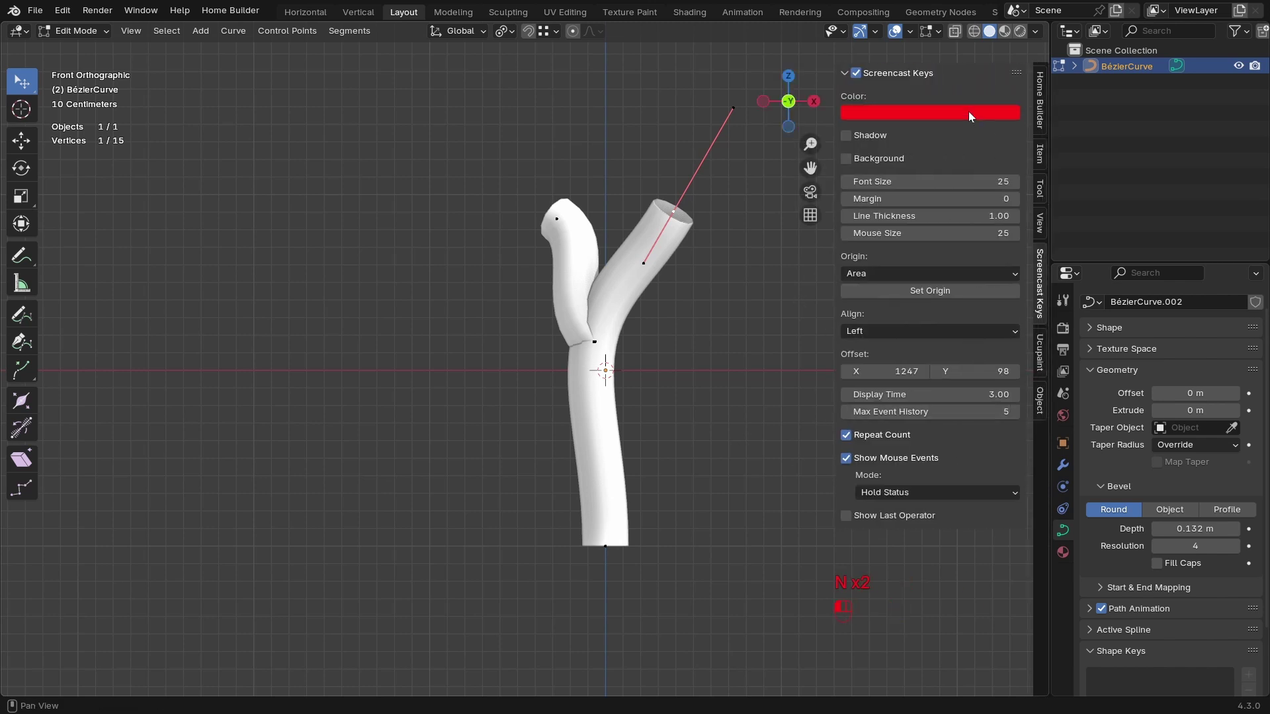
left_click(969, 114)
left_click(892, 267)
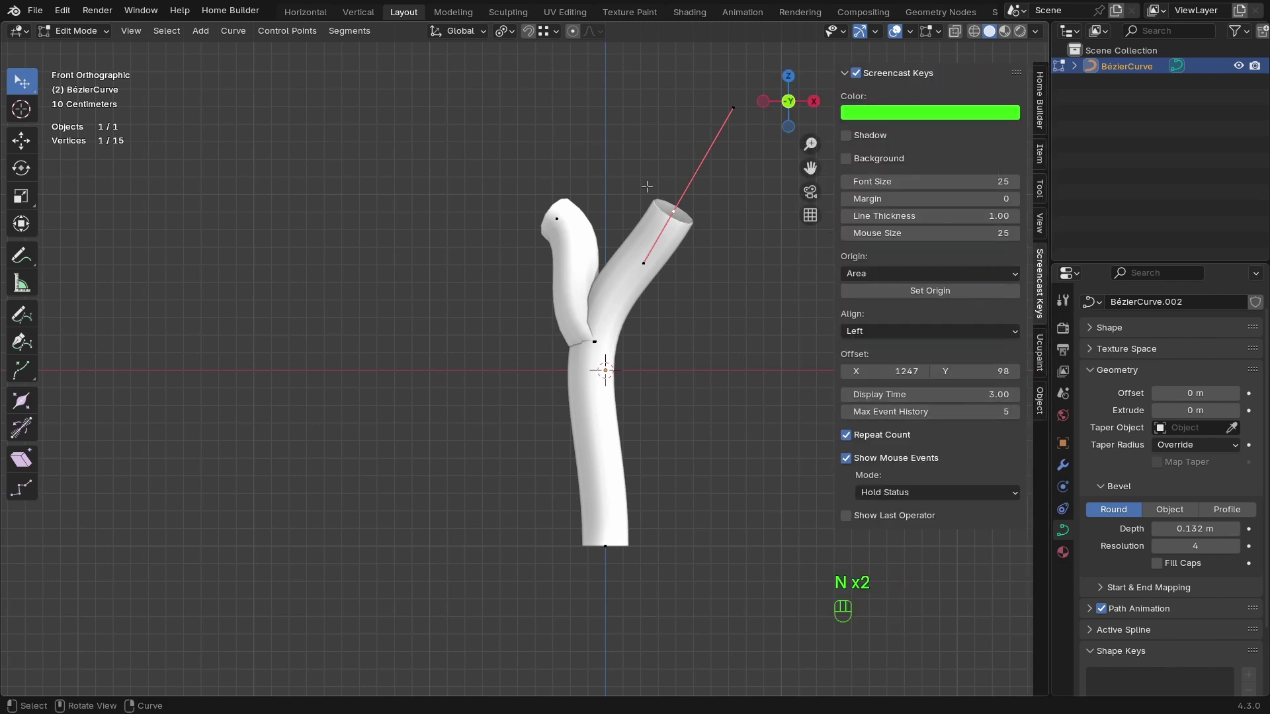
left_click(928, 294)
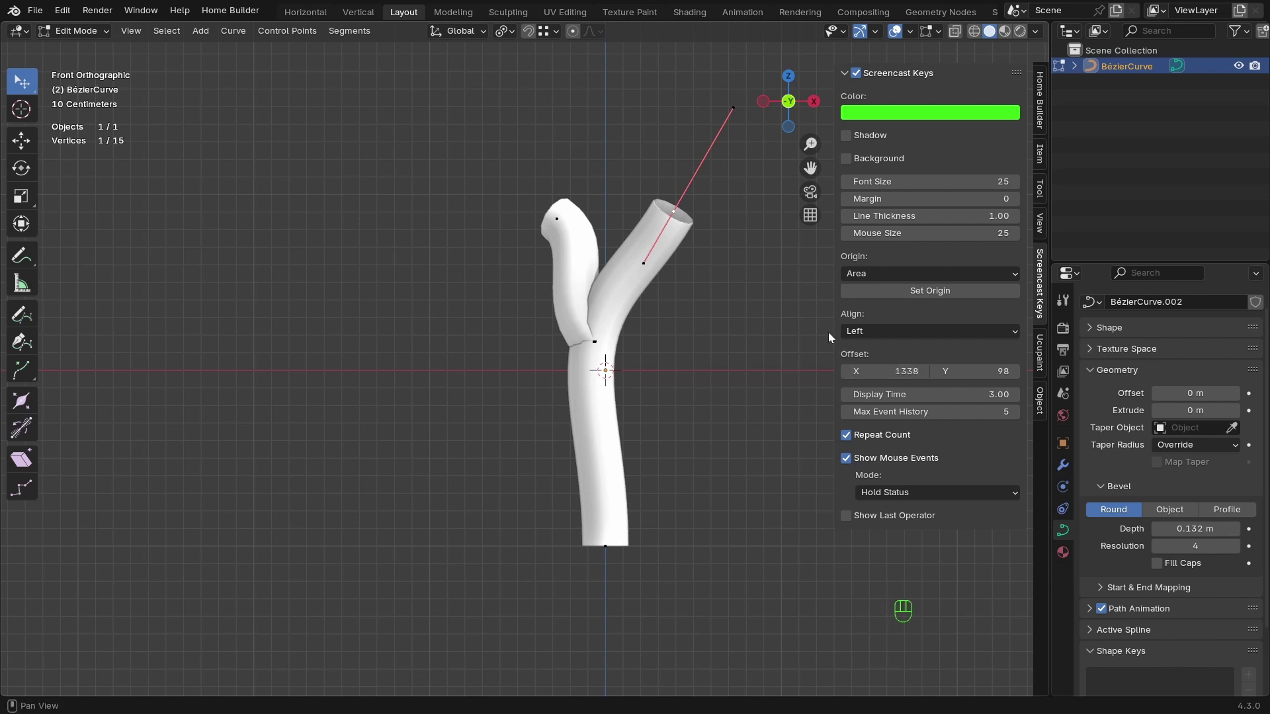
key("n")
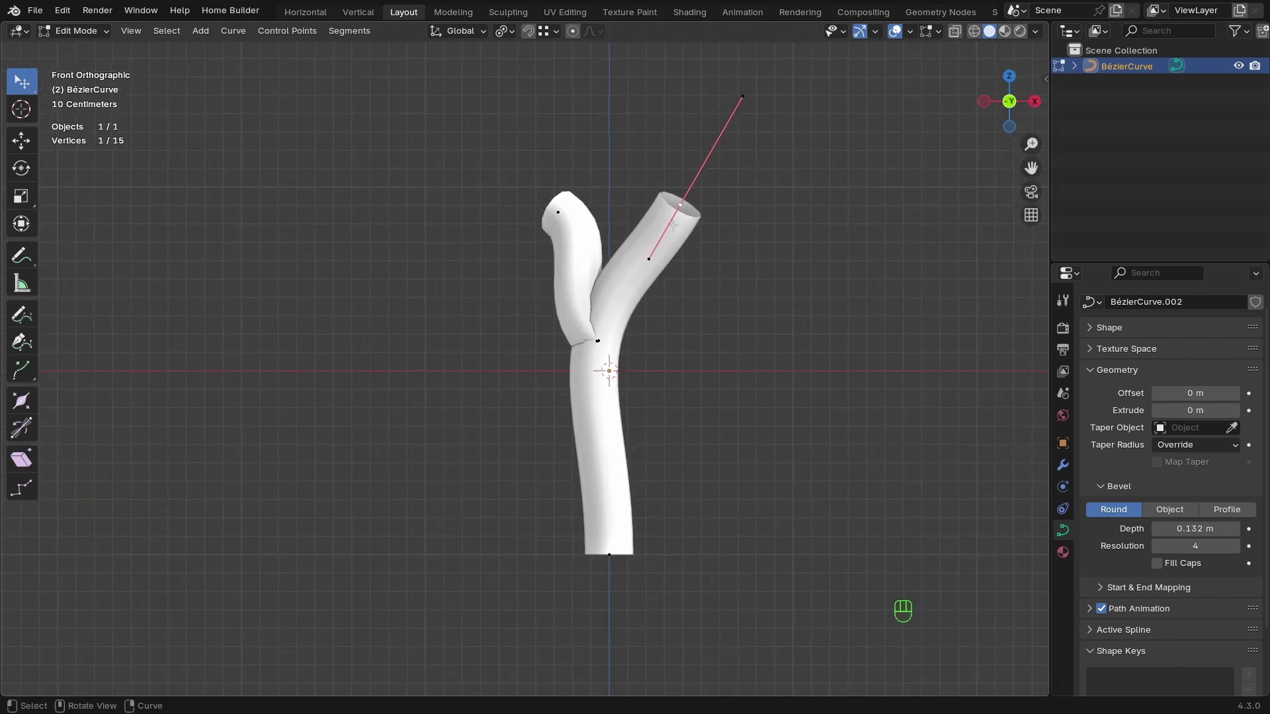
In wireframe shading, select the end control points of both branches and shrink their radius to taper the tips.
key("shift+z")
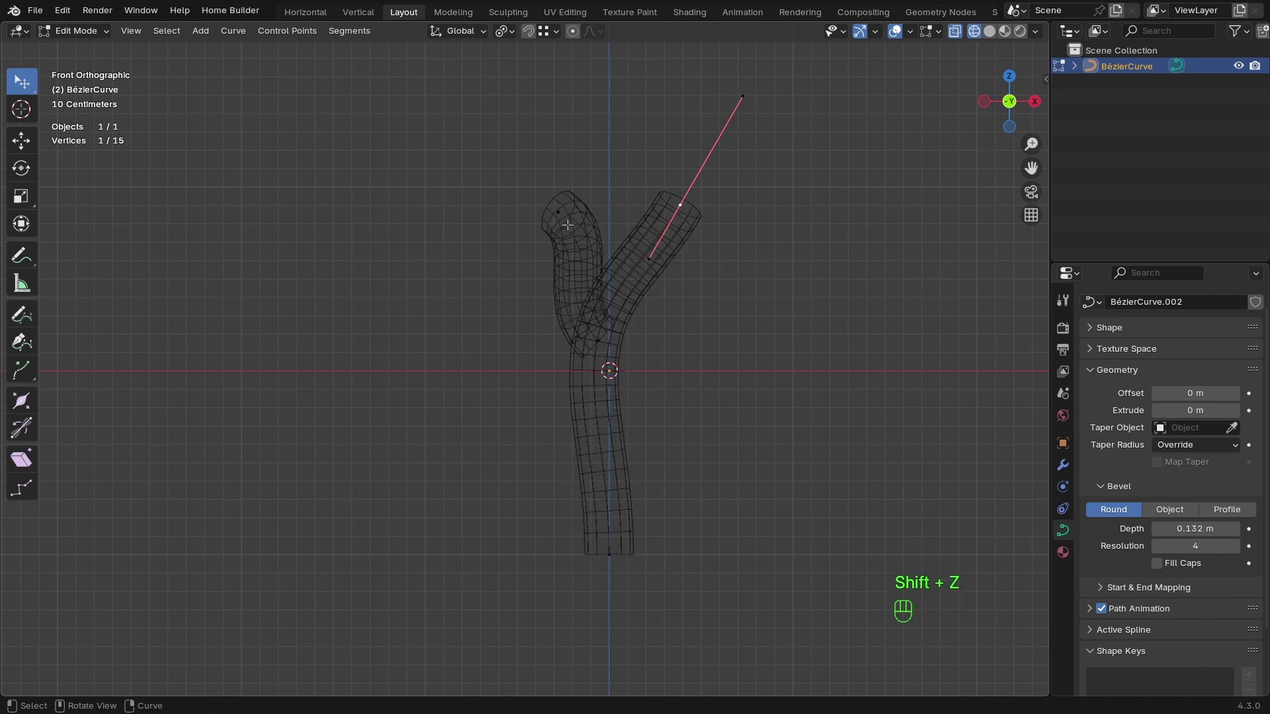
left_click(558, 213, "shift")
key("alt+s")
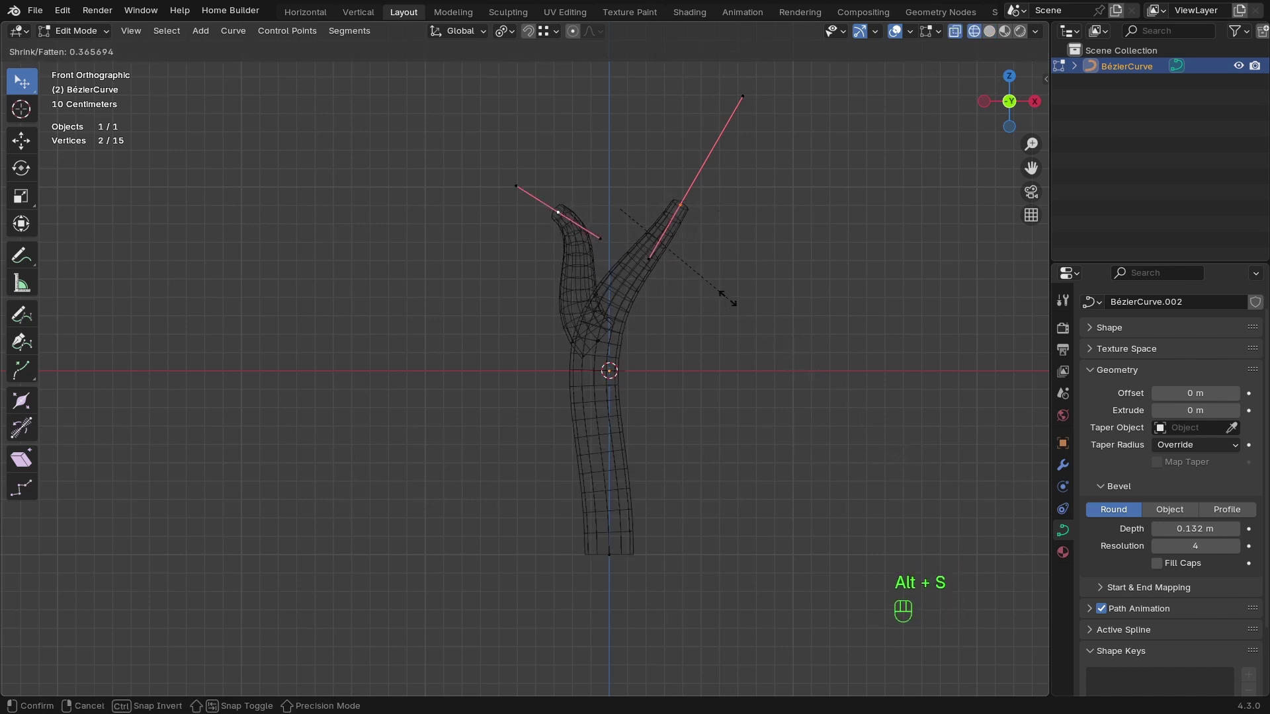
left_click(708, 253)
left_click(595, 340)
key("alt+s")
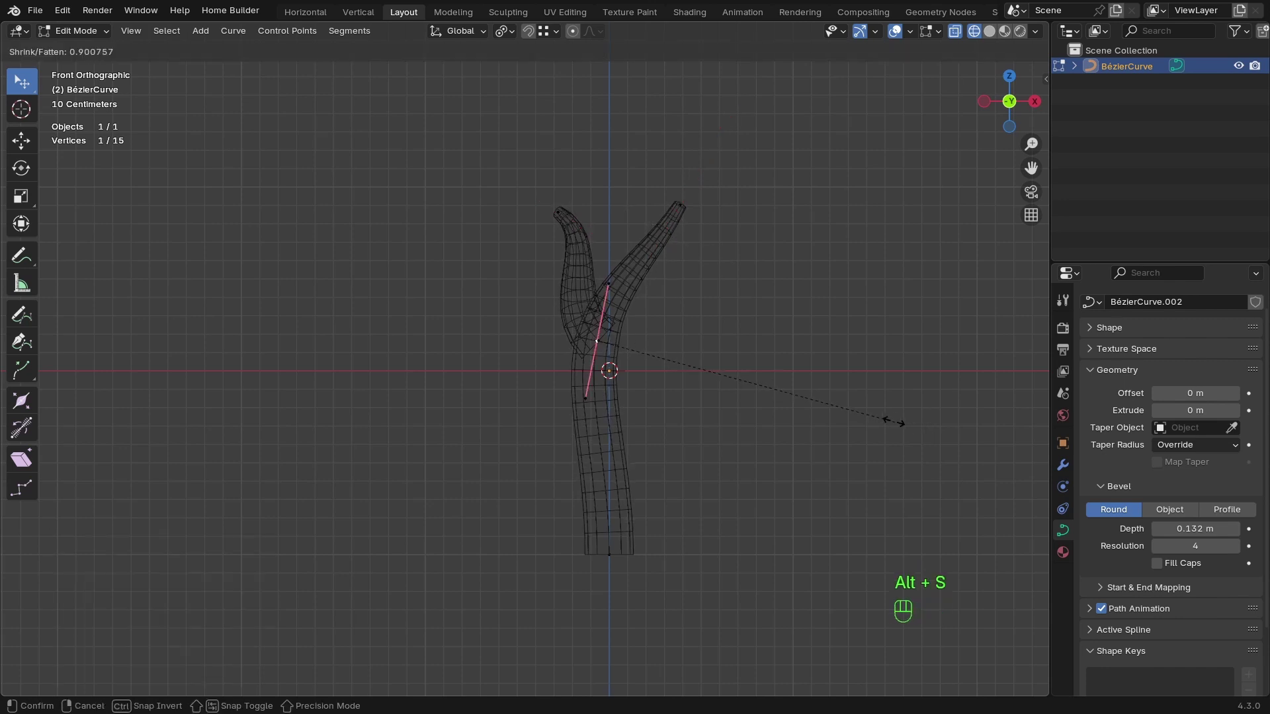
right_click(867, 414)
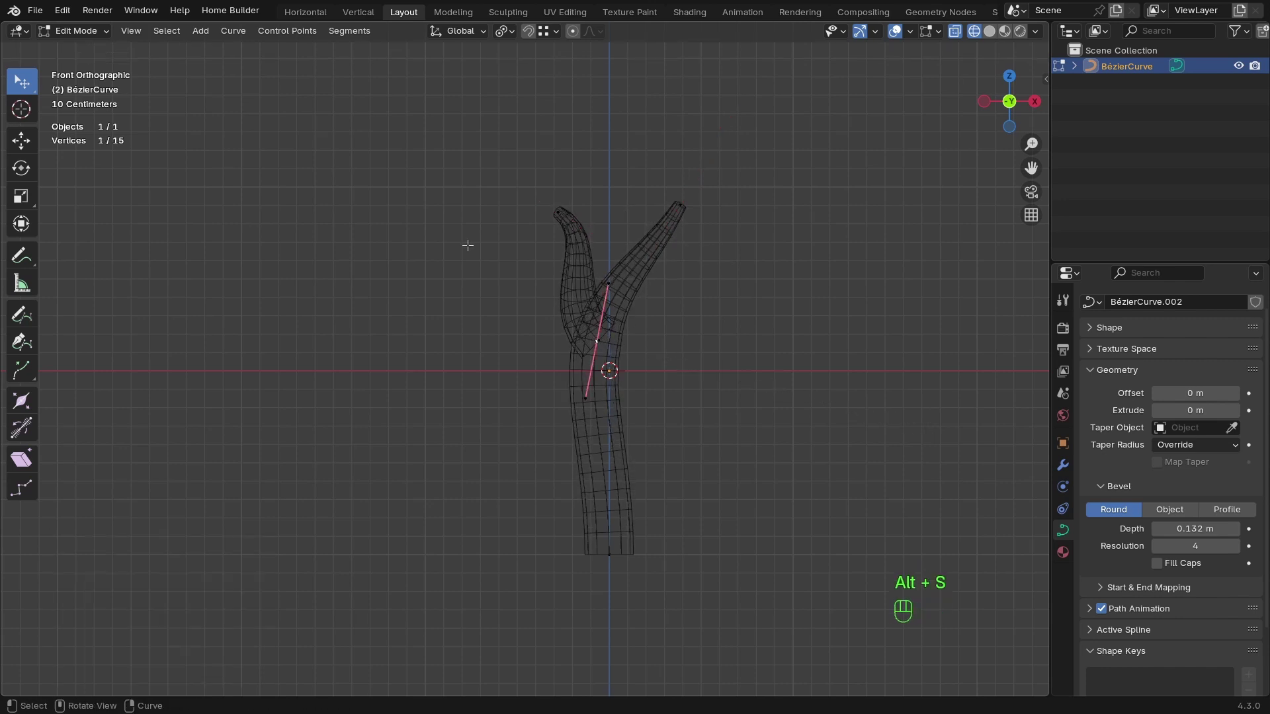
Using Select Box, select the overlapping control points at the fork and shrink their radius by a factor of about 0.806.
left_click(20, 91)
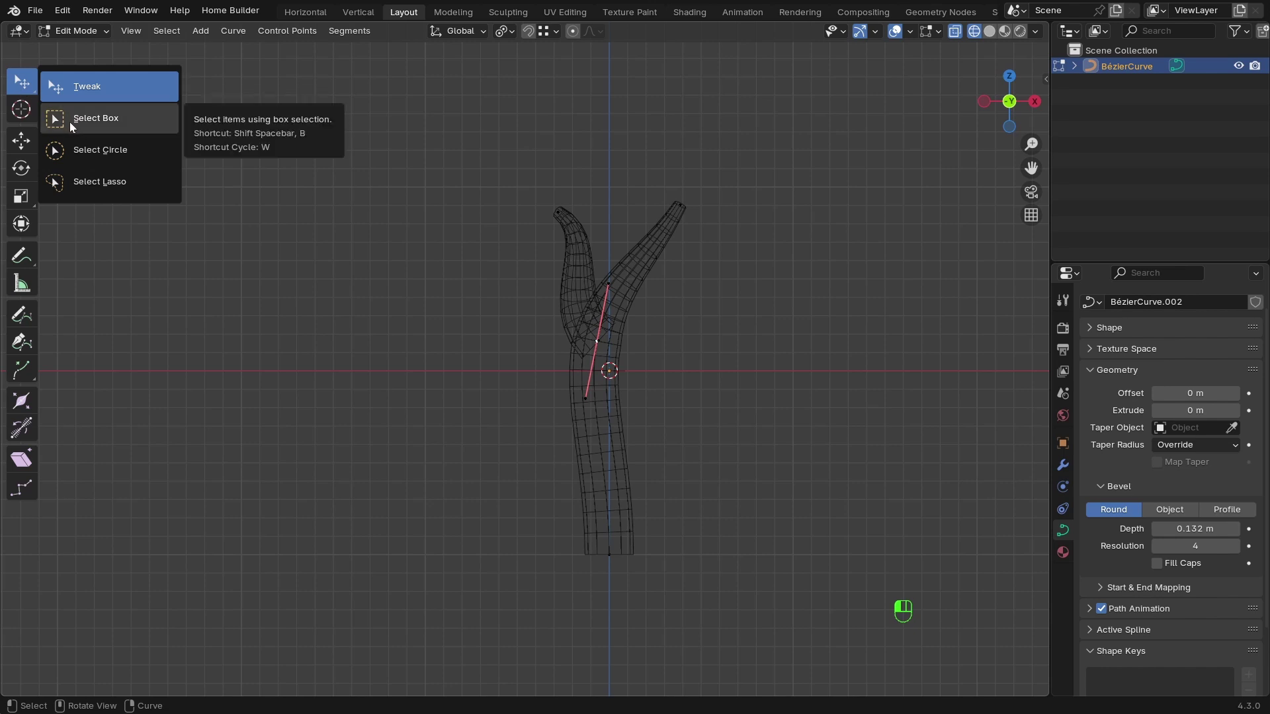
left_click(70, 124)
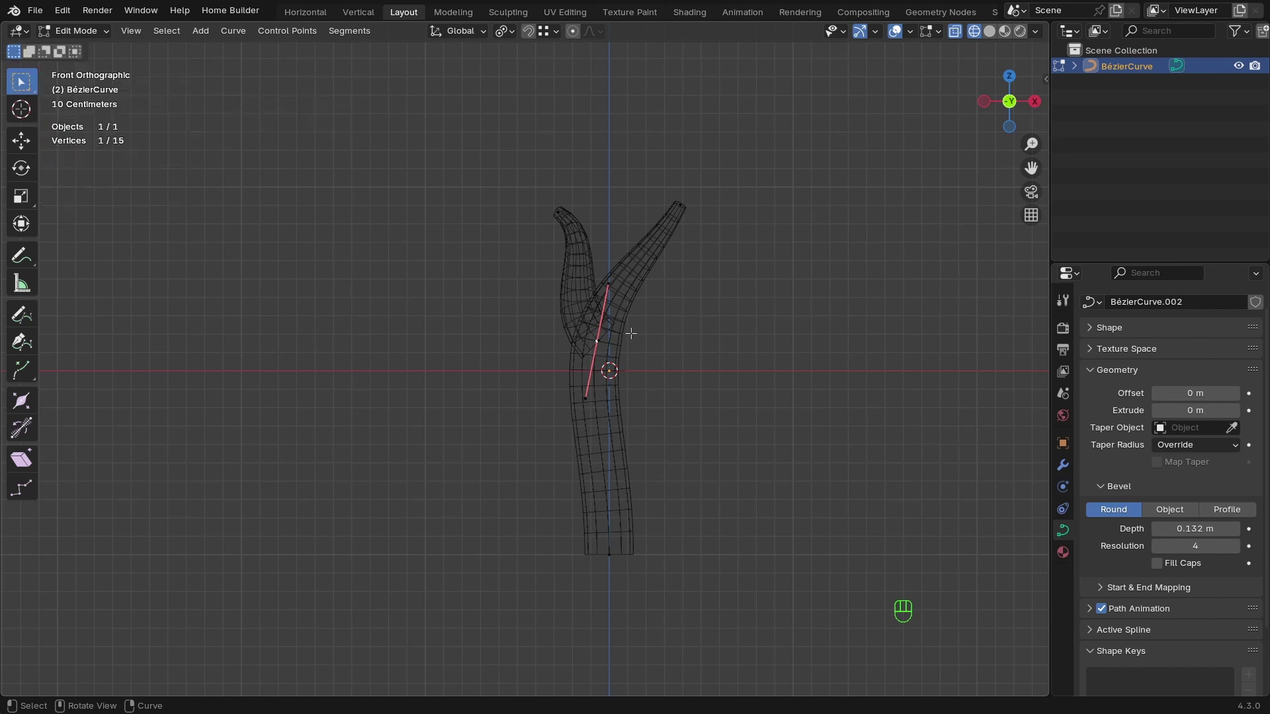
left_click_drag(650, 326, 584, 359)
key("alt+s")
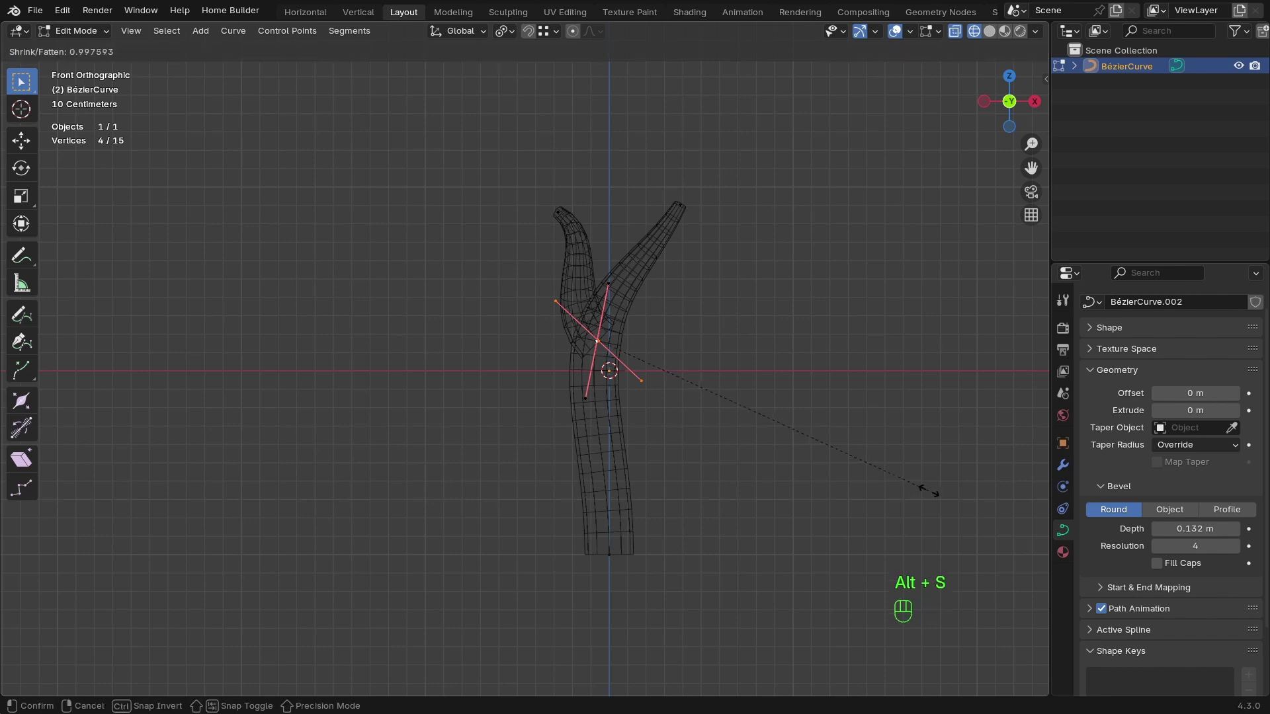
left_click(869, 455)
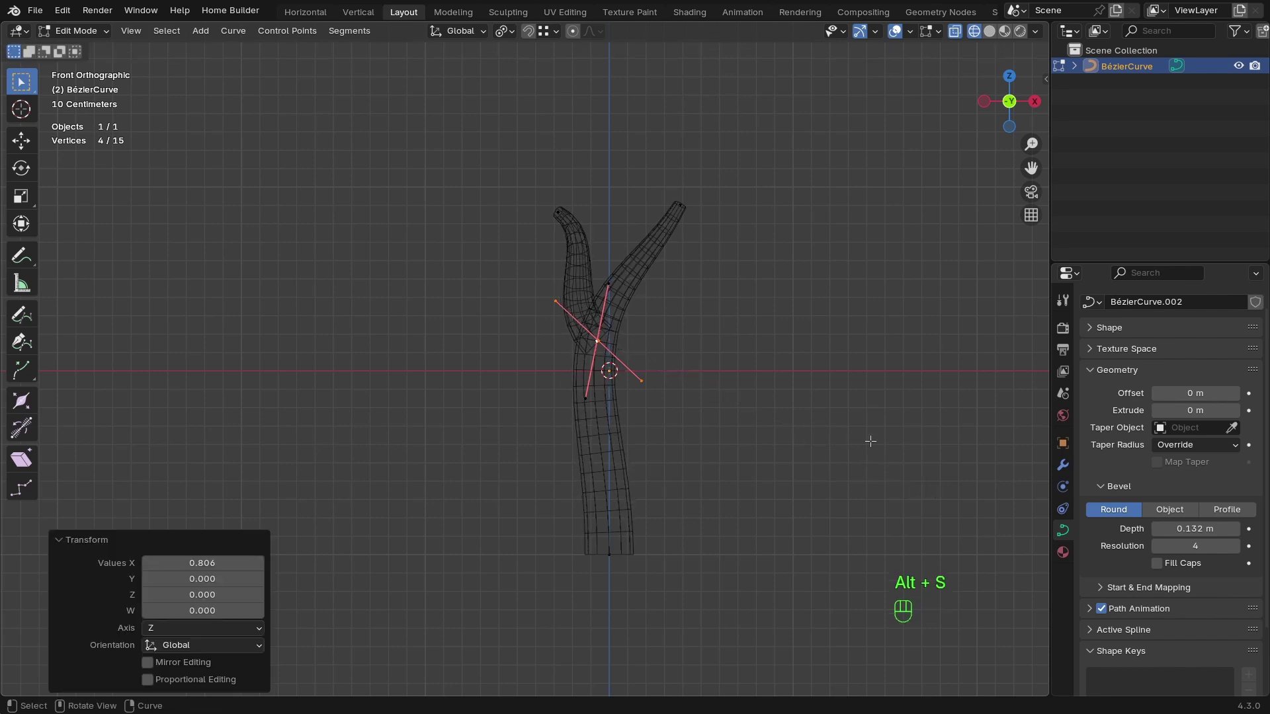
Return the viewport to solid shading with the trunk viewed in perspective.
mouse_move(655, 418)
middle_mouse_down("ctrl")
mouse_move(601, 416)
mouse_move(708, 420)
middle_mouse_up("ctrl")
key("shift+z")
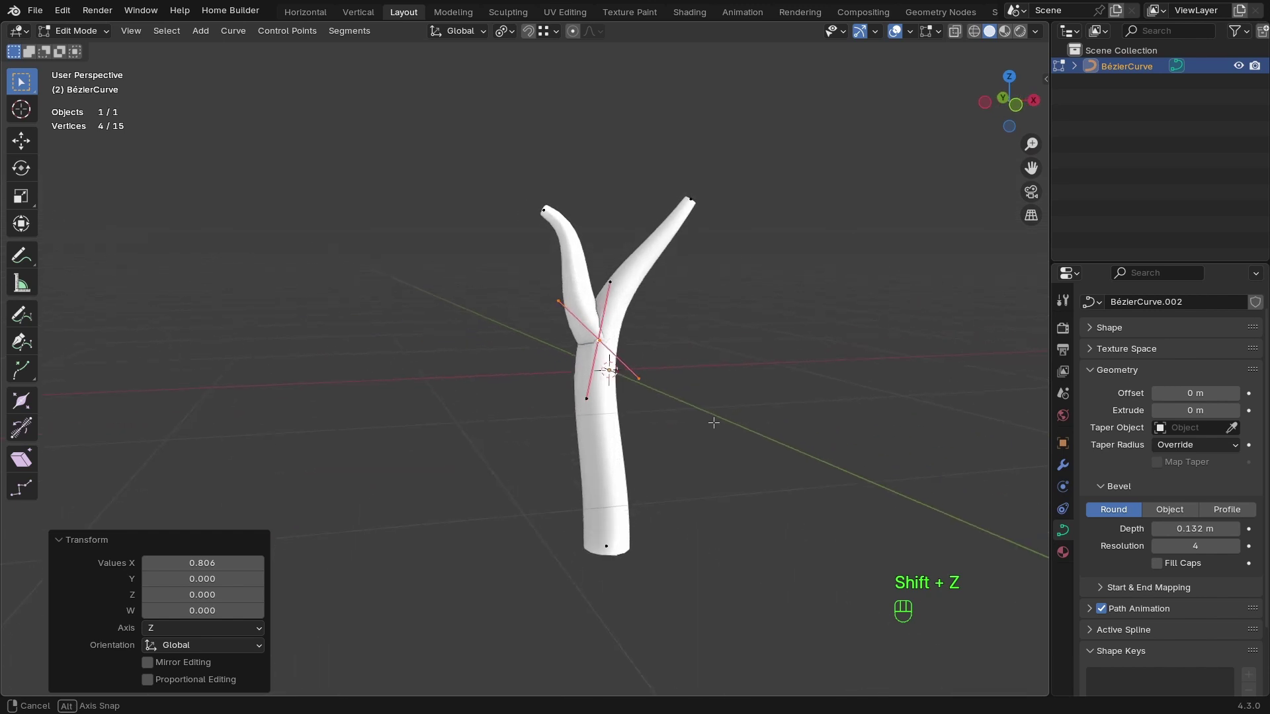
left_click(610, 361)
left_click(630, 355)
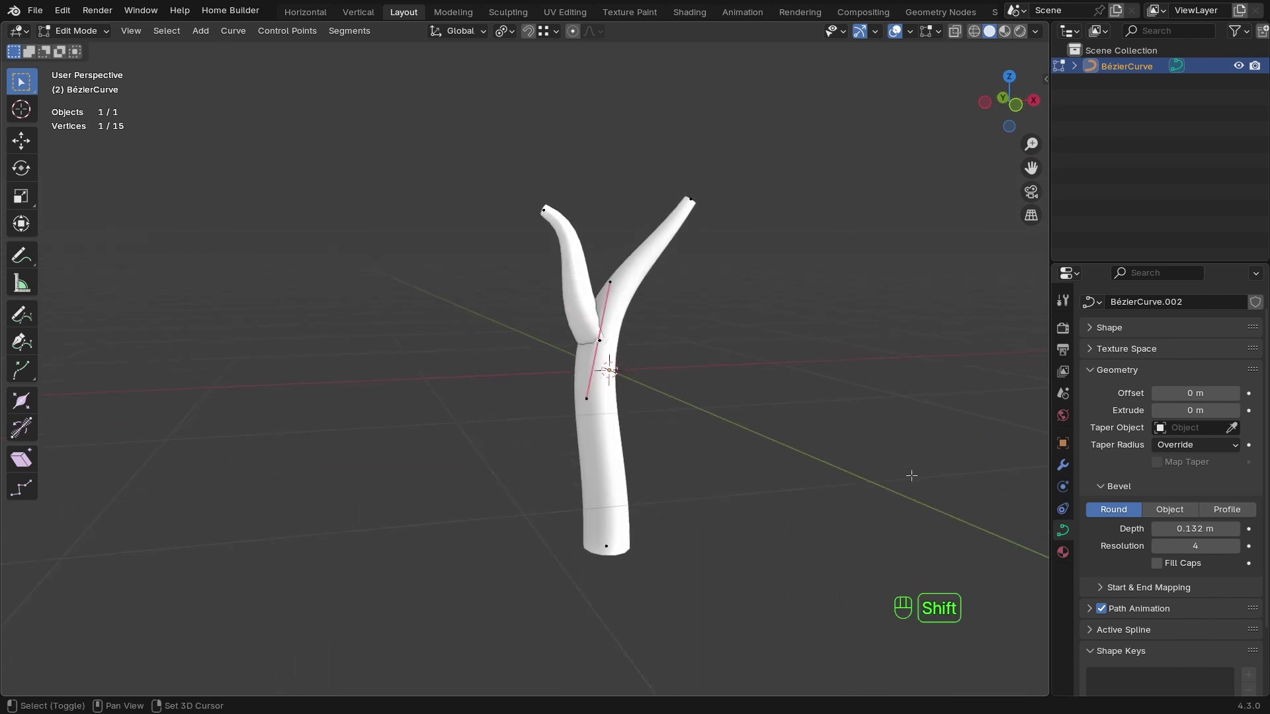
key("alt+s")
right_click(867, 452)
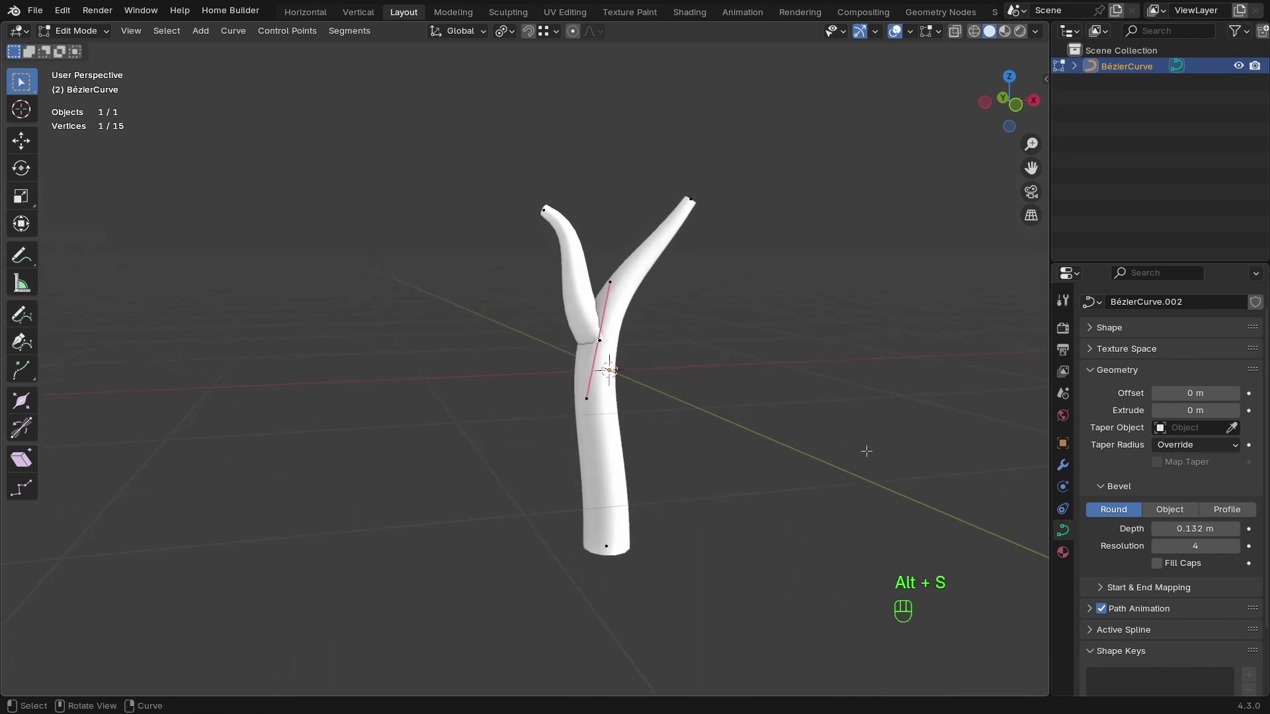
Select the shorter left branch's base control point at the fork and shrink its radius by a factor of about 0.888.
left_click(600, 342)
key("alt+s")
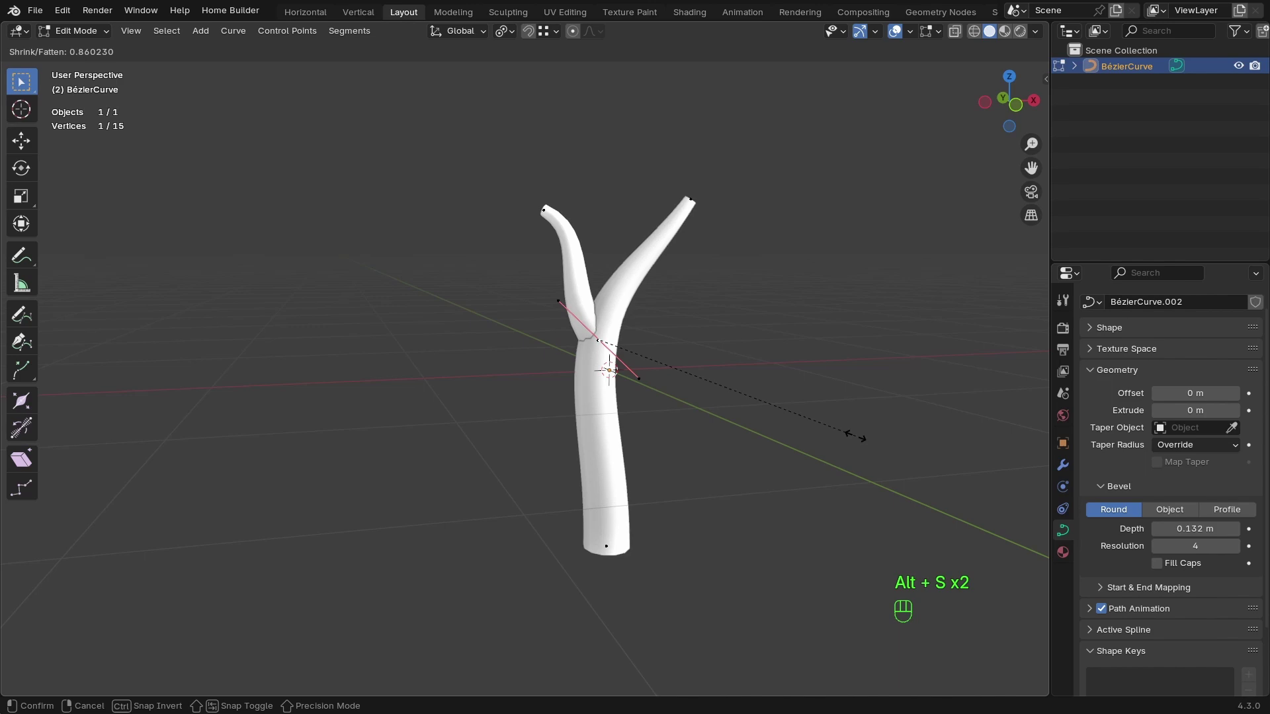
left_click(861, 439)
middle_click_drag(862, 439, 680, 415)
key("KP_1")
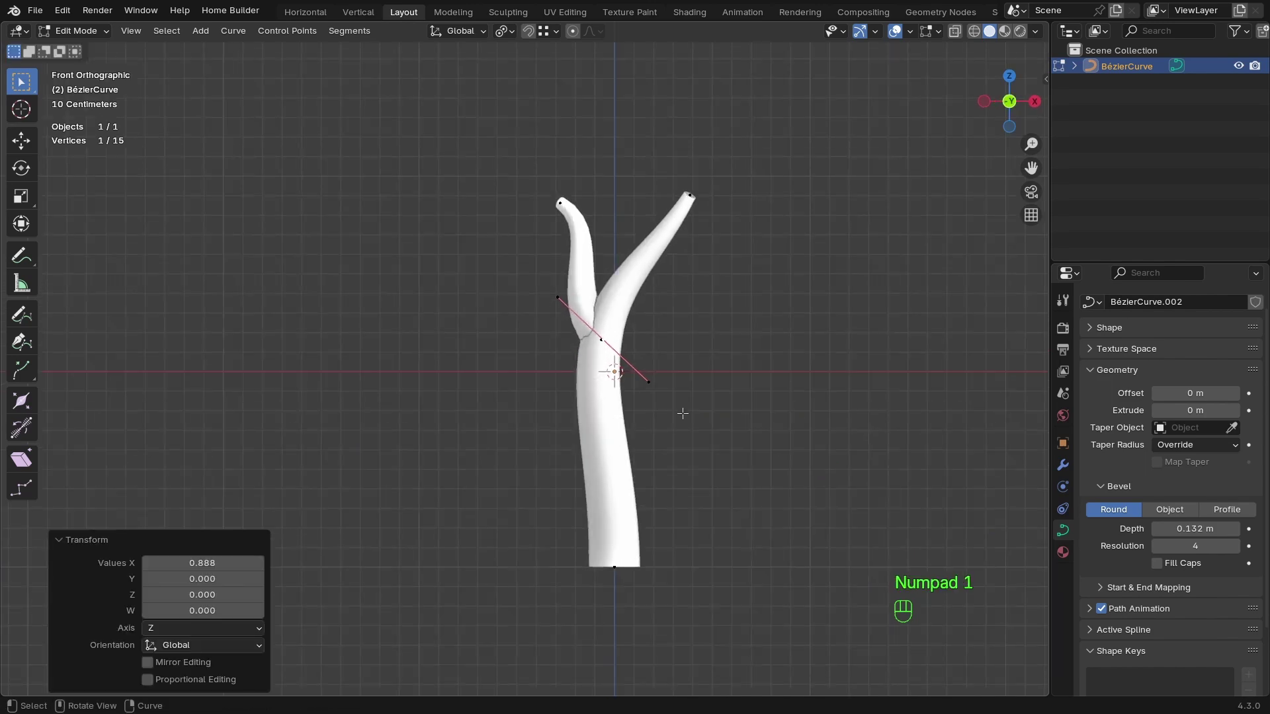
middle_click_drag(684, 471, 675, 442, "ctrl")
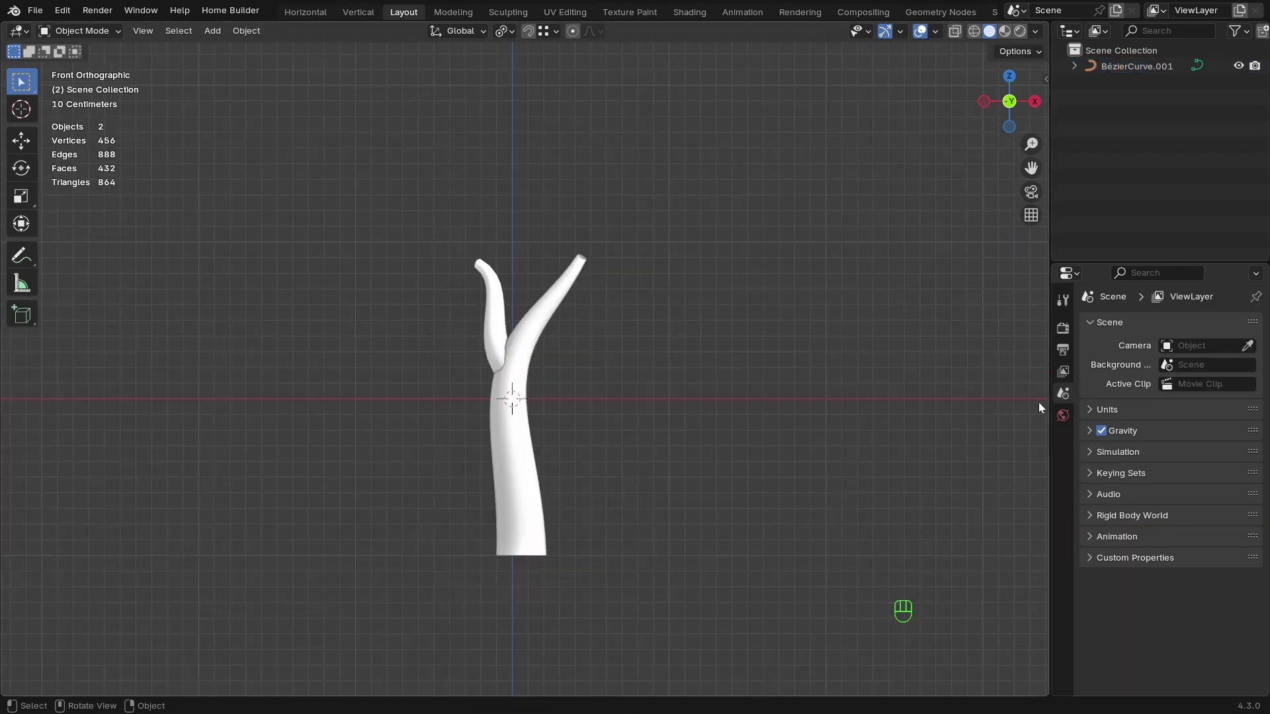
In Object Mode, add a 2 m plane mesh at the world origin.
middle_click_drag(714, 369, 493, 301, "ctrl")
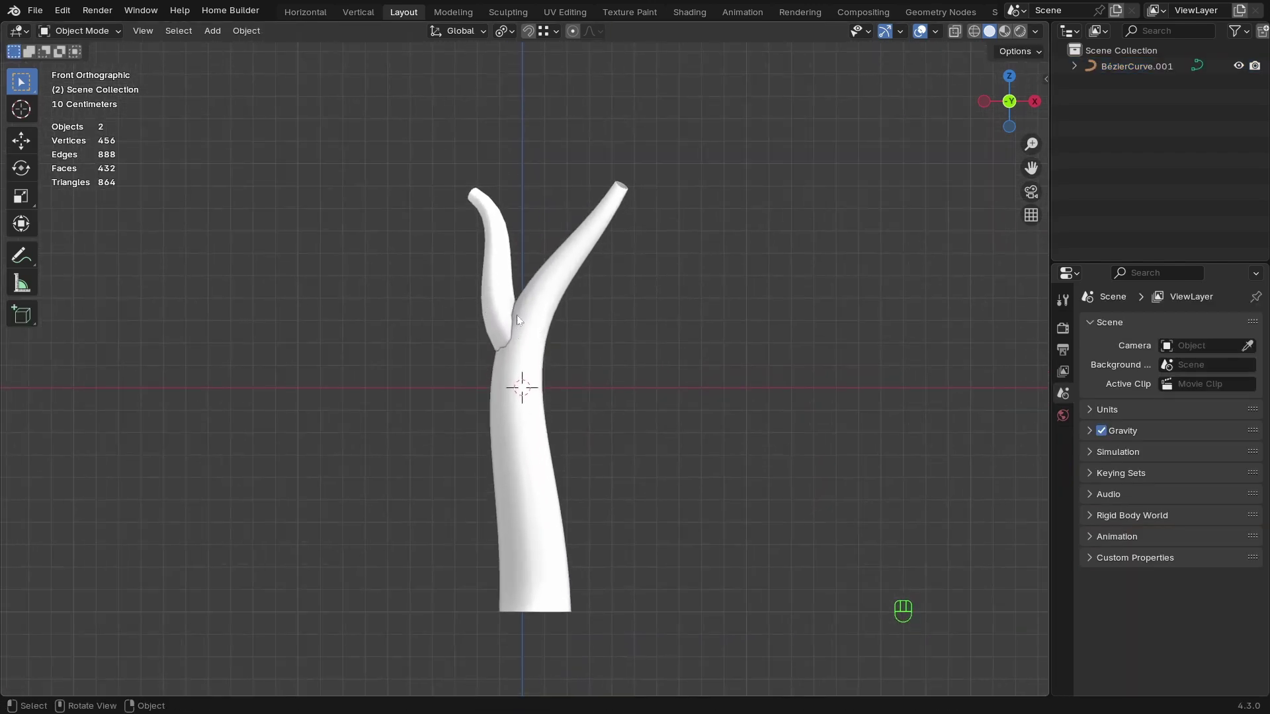
left_click(522, 347)
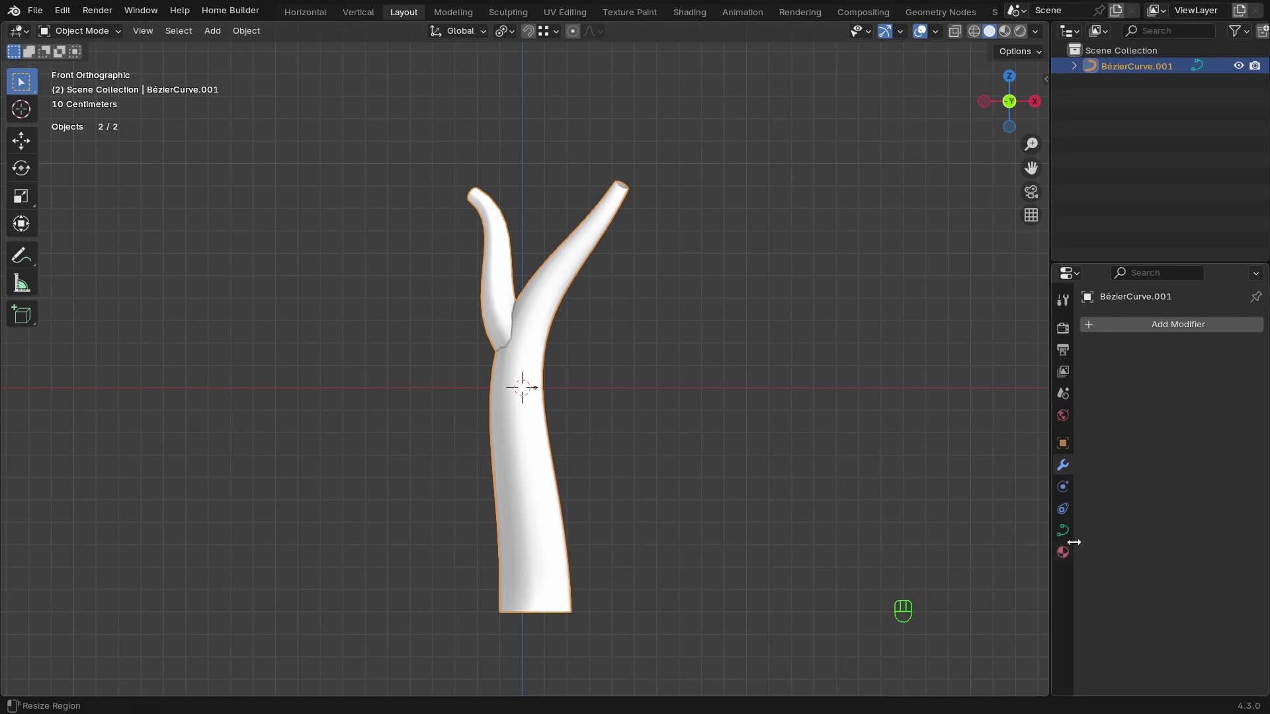
middle_click_drag(596, 417, 593, 403, "ctrl")
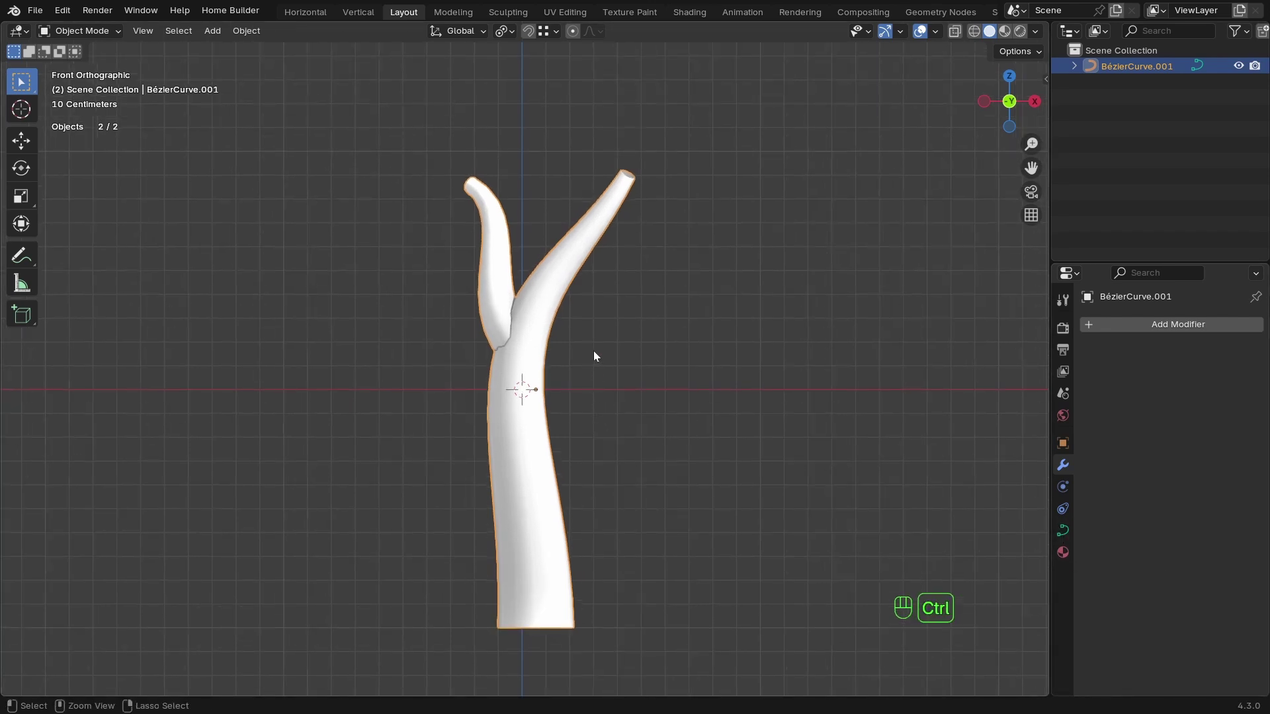
middle_click_drag(594, 350, 500, 360, "ctrl")
key("shift+a")
mouse_move(500, 359)
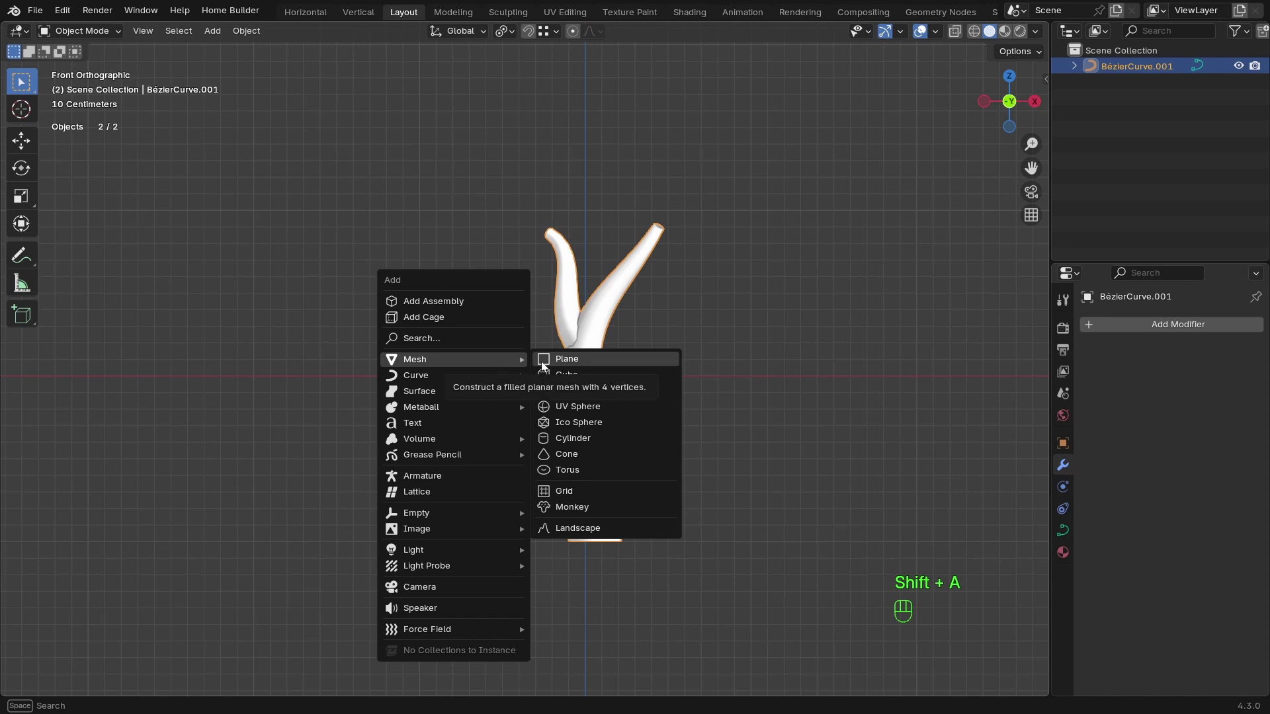
left_click(585, 358)
middle_click_drag(586, 360, 655, 445)
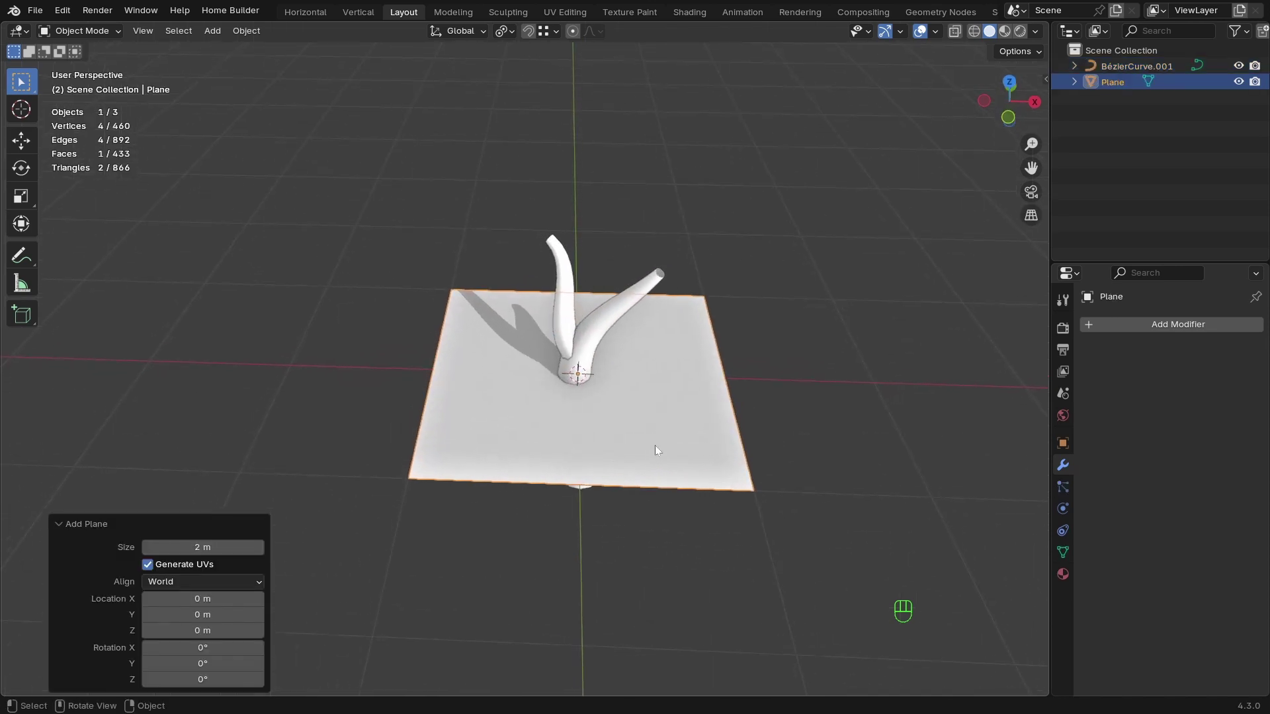
key("Tab")
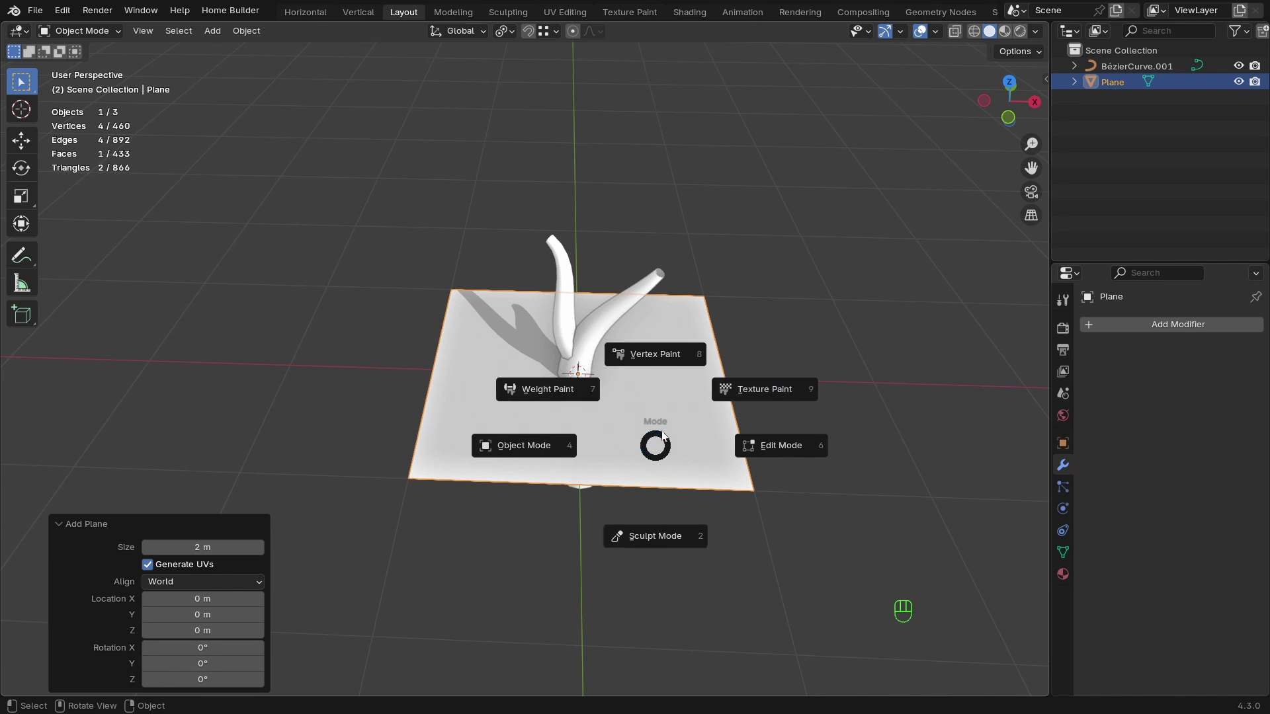
left_click(273, 327)
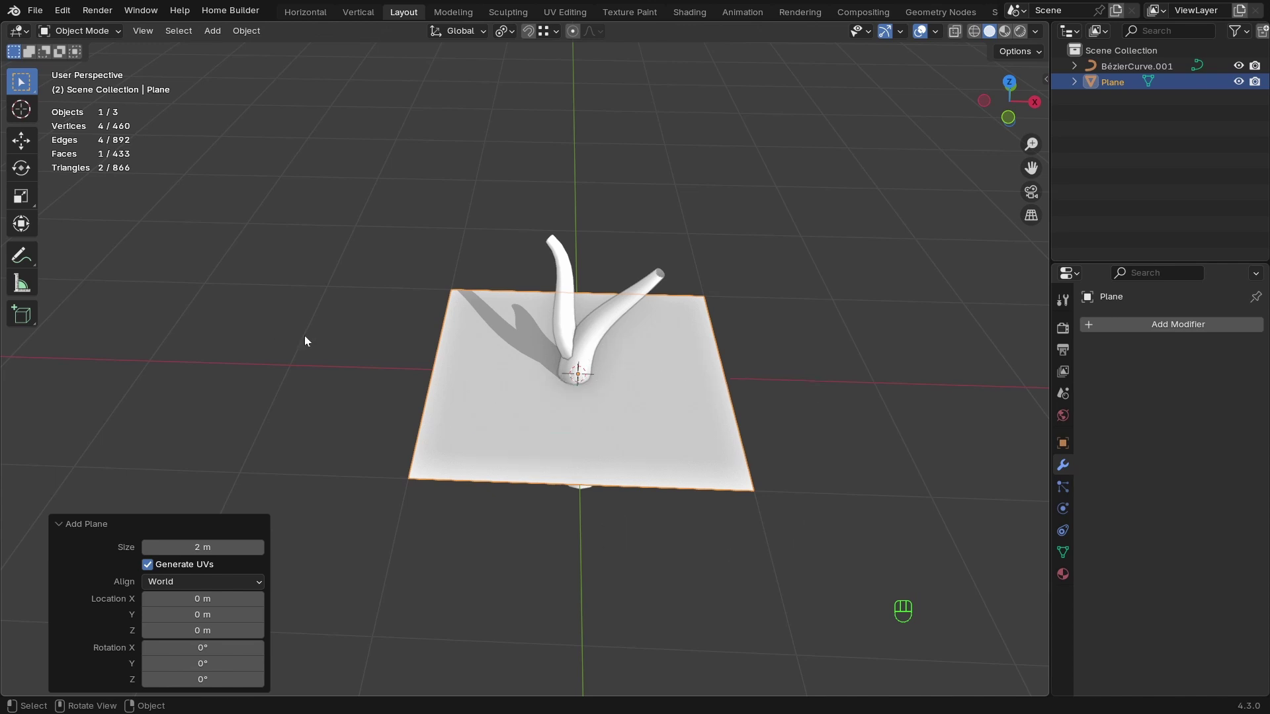
left_click(294, 327)
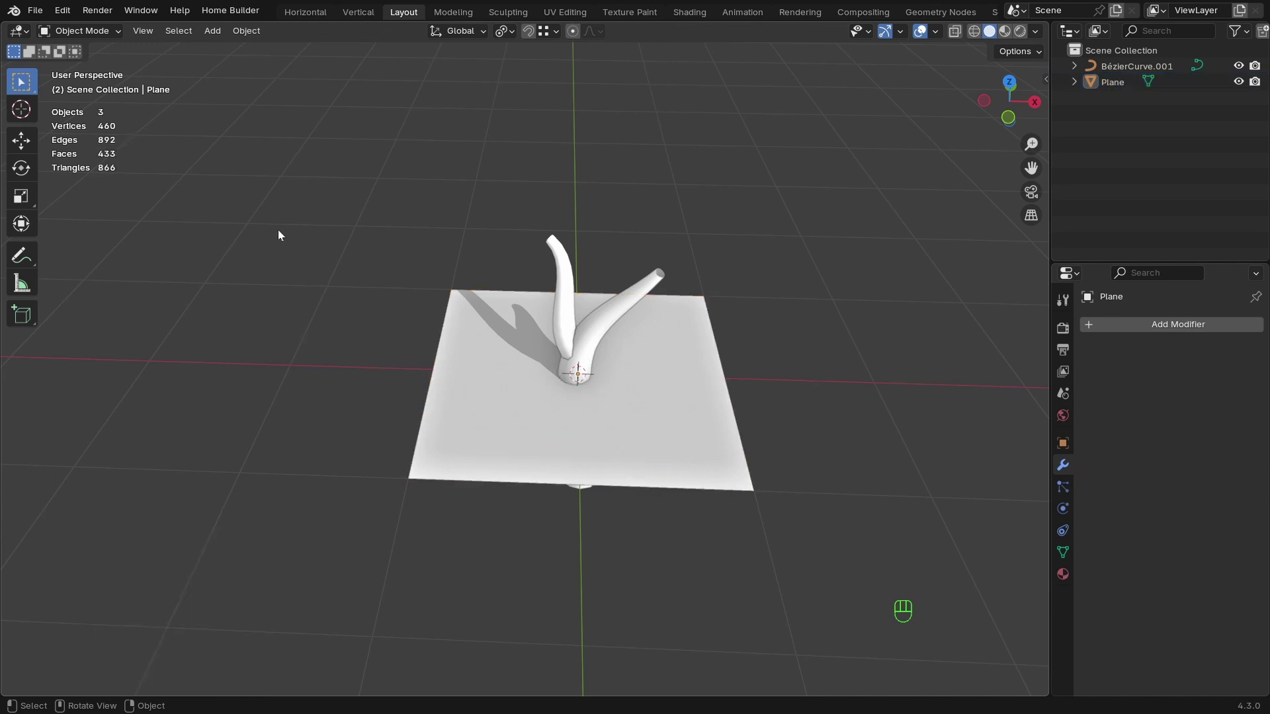
Make sure Tab for Pie Menu is enabled in the Keymap preferences and save the preferences.
left_click(85, 30)
left_click(62, 10)
left_click(100, 210)
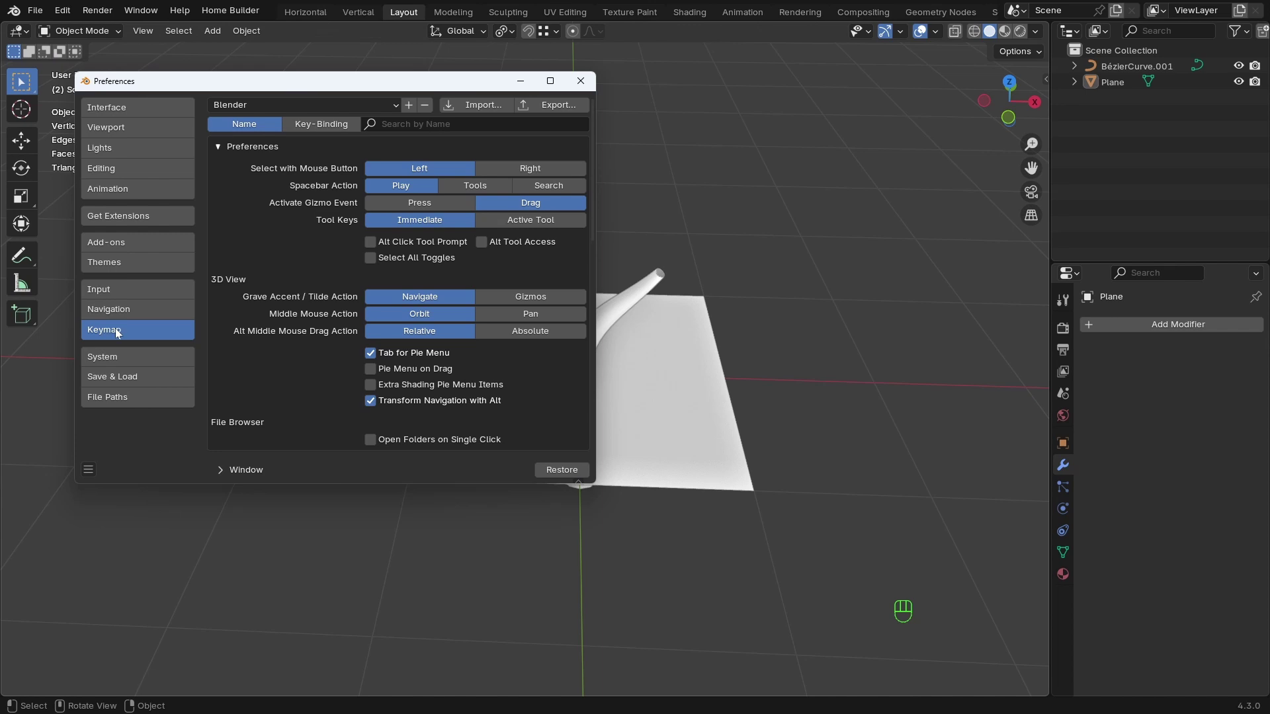
left_click(370, 354)
left_click(94, 471)
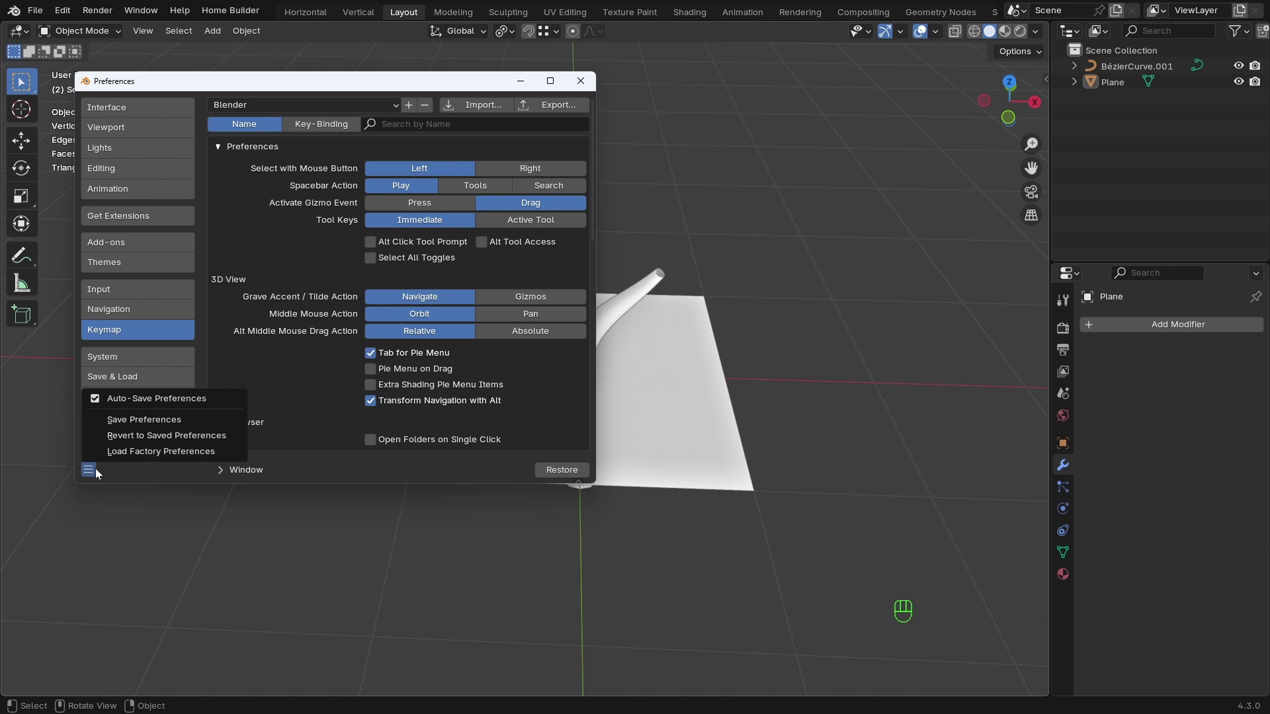
left_click(136, 417)
left_click(588, 86)
Select the plane and enter Edit Mode on it.
middle_click_drag(543, 284, 407, 260)
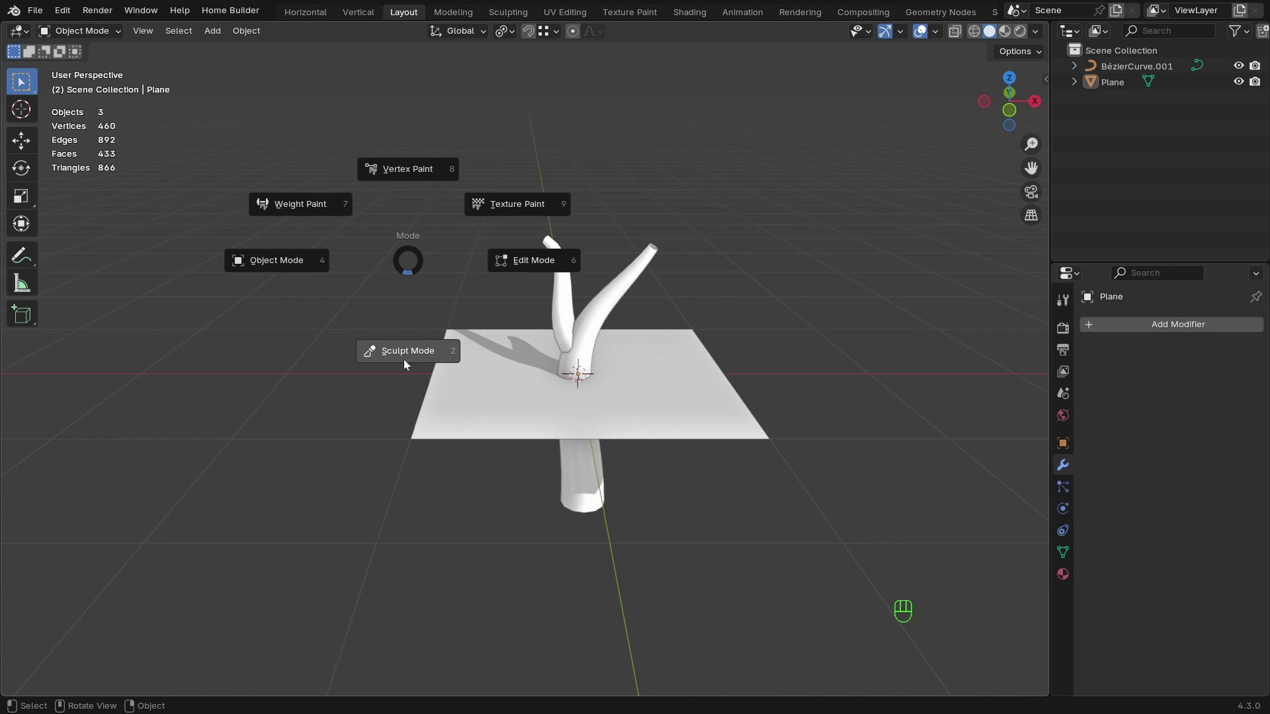
left_click(404, 264)
scroll(449, 372, "up", 2)
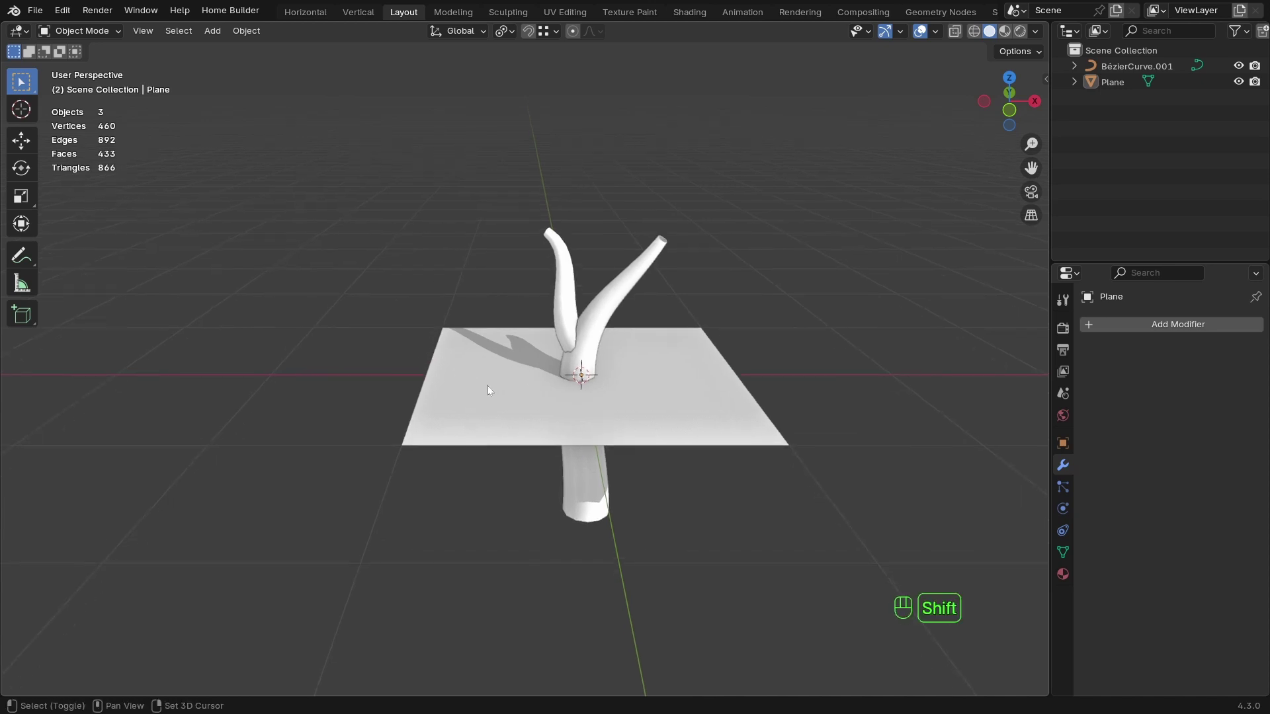
left_click(490, 393, "shift")
middle_click_drag(493, 397, 470, 422)
key("Tab")
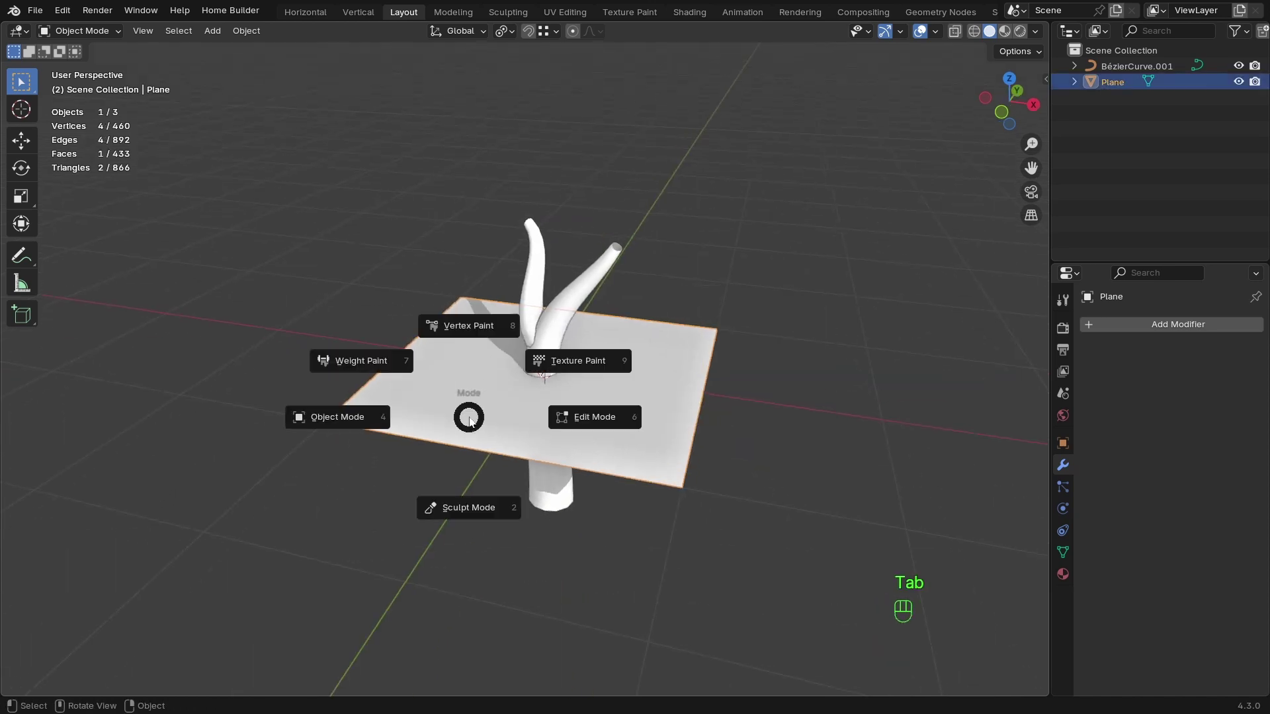
left_click(592, 422)
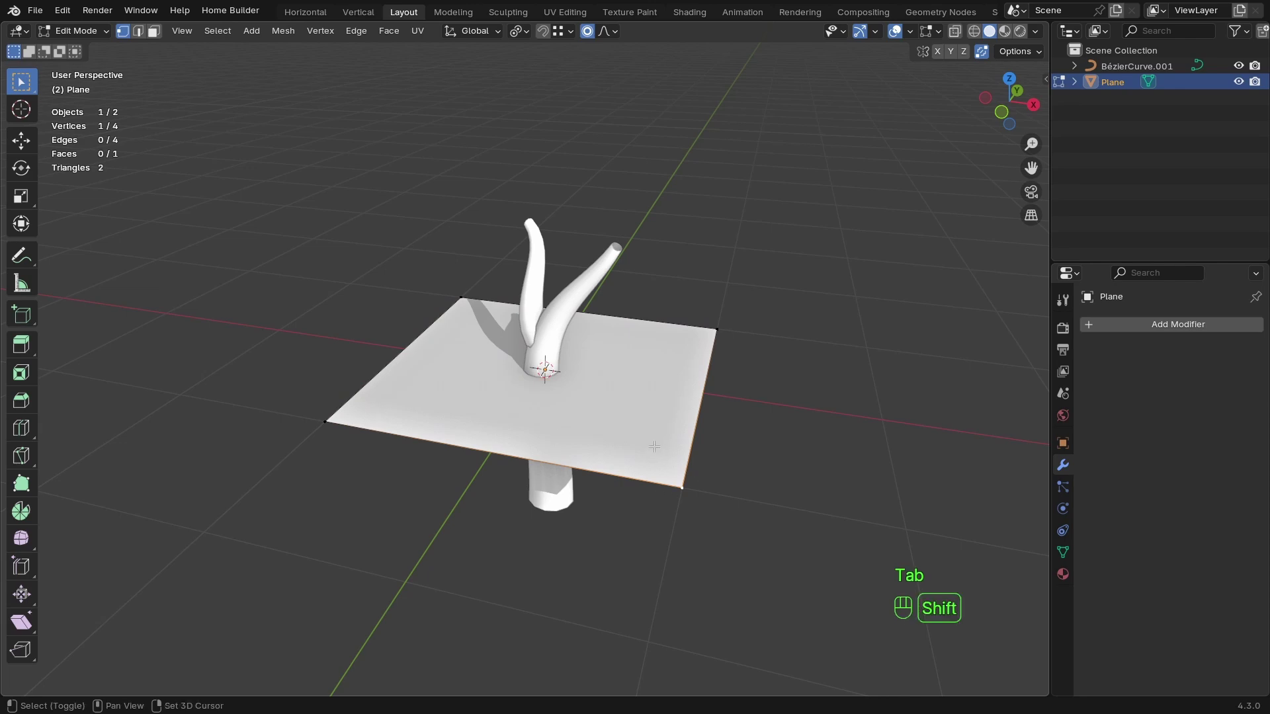
In wireframe shading, invert the selection of the plane's nearest corner vertex and delete the other three vertices.
key("shift+z")
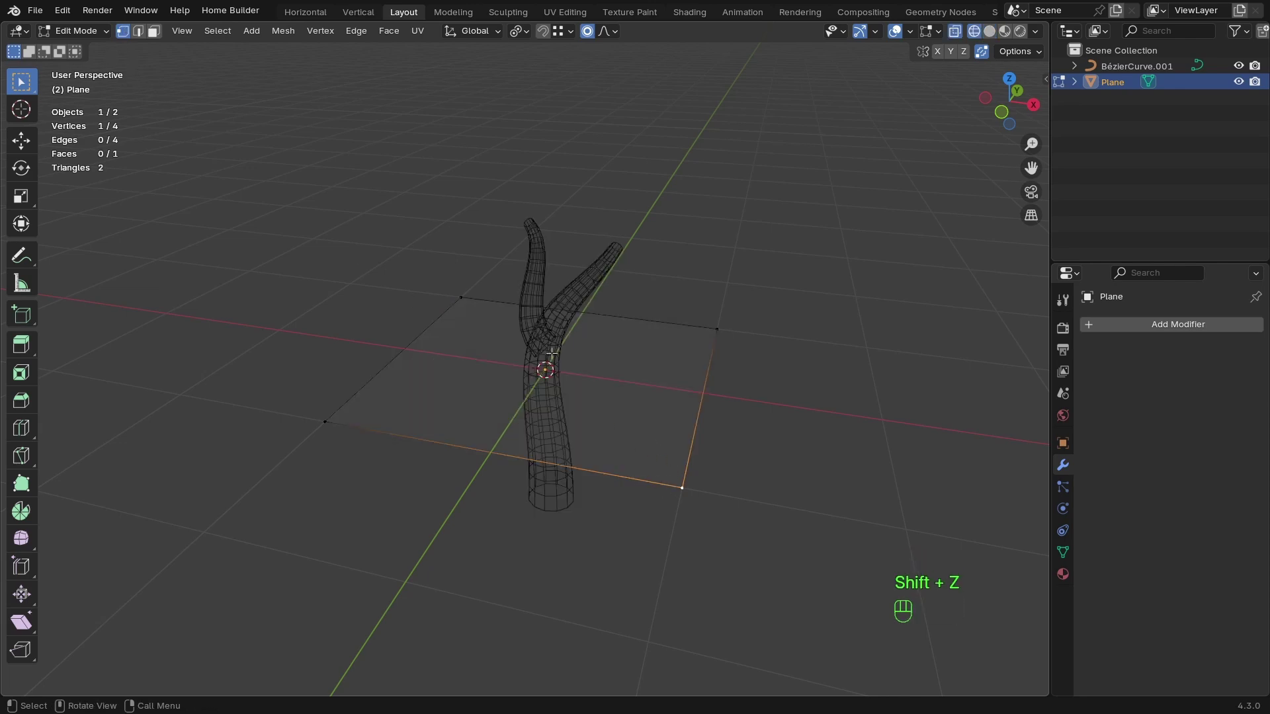
middle_click_drag(557, 363, 558, 400)
key("ctrl+i")
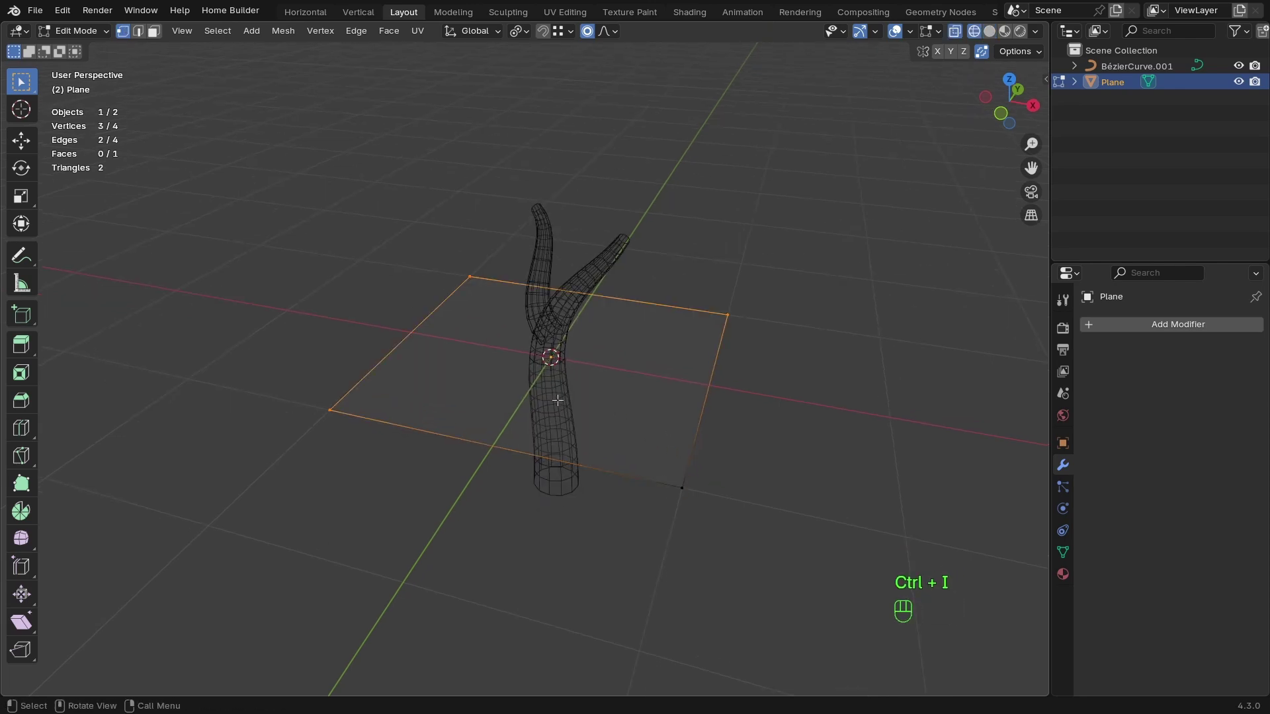
key("x")
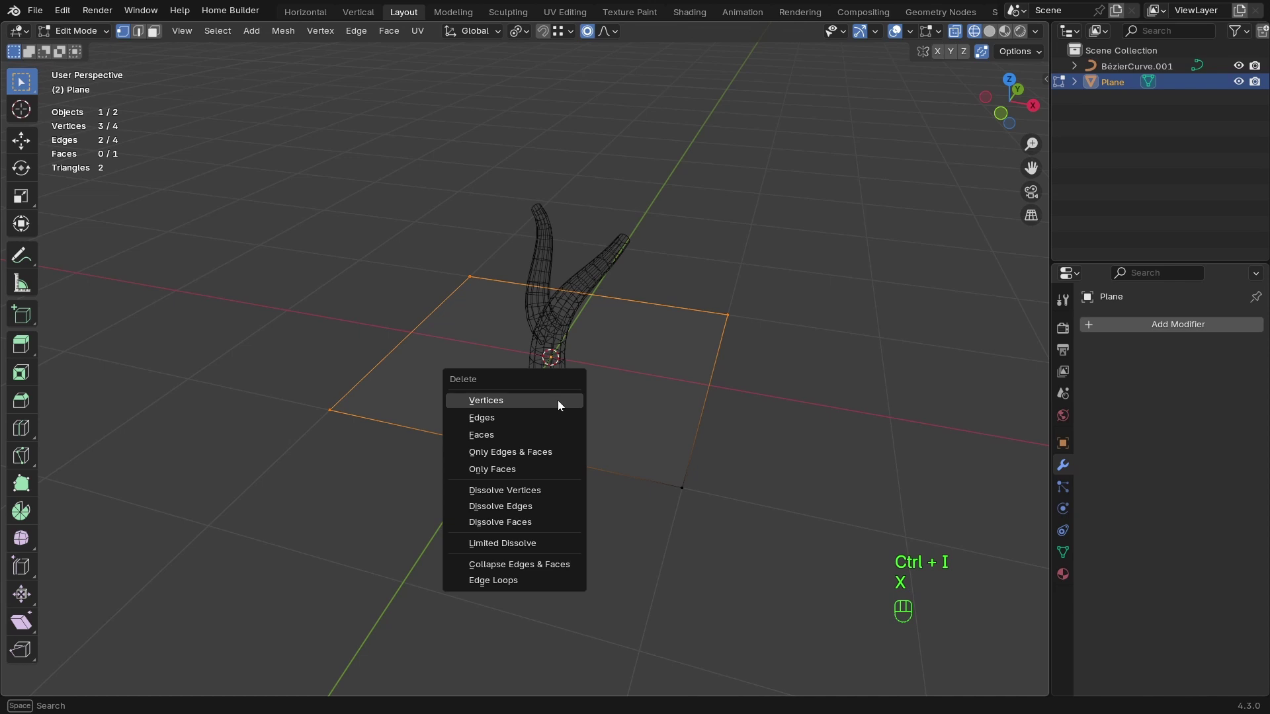
left_click(558, 399)
middle_click_drag(690, 434, 756, 467)
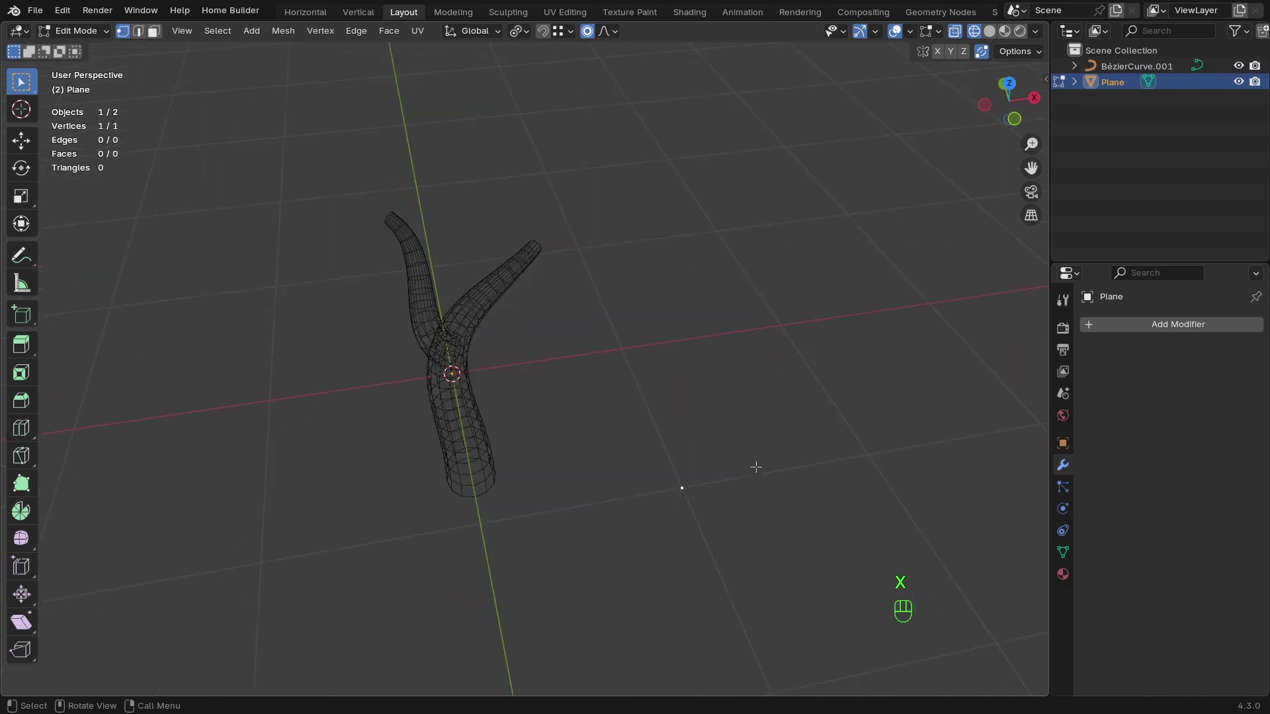
From the top view, turn off proportional editing and move the remaining vertex by about -2.4265 m in X and 0.99959 m in Y.
key("KP_7")
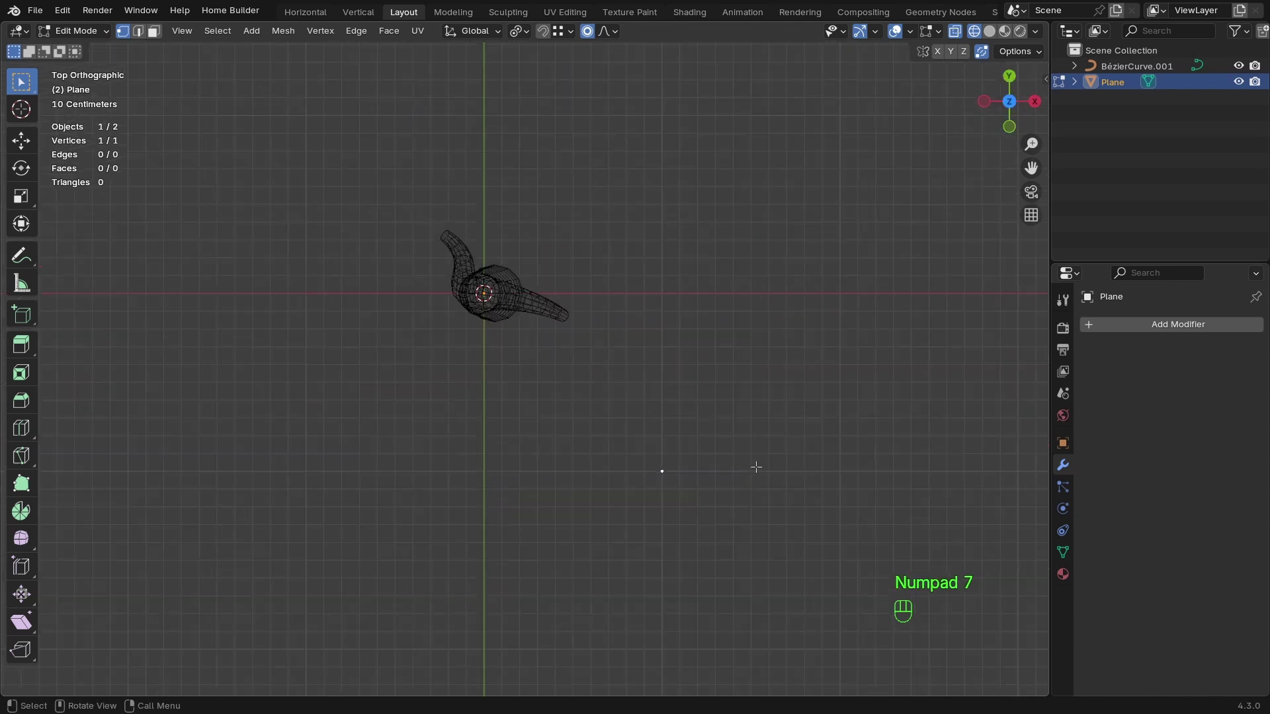
key("g")
right_click(212, 298)
left_click(588, 31)
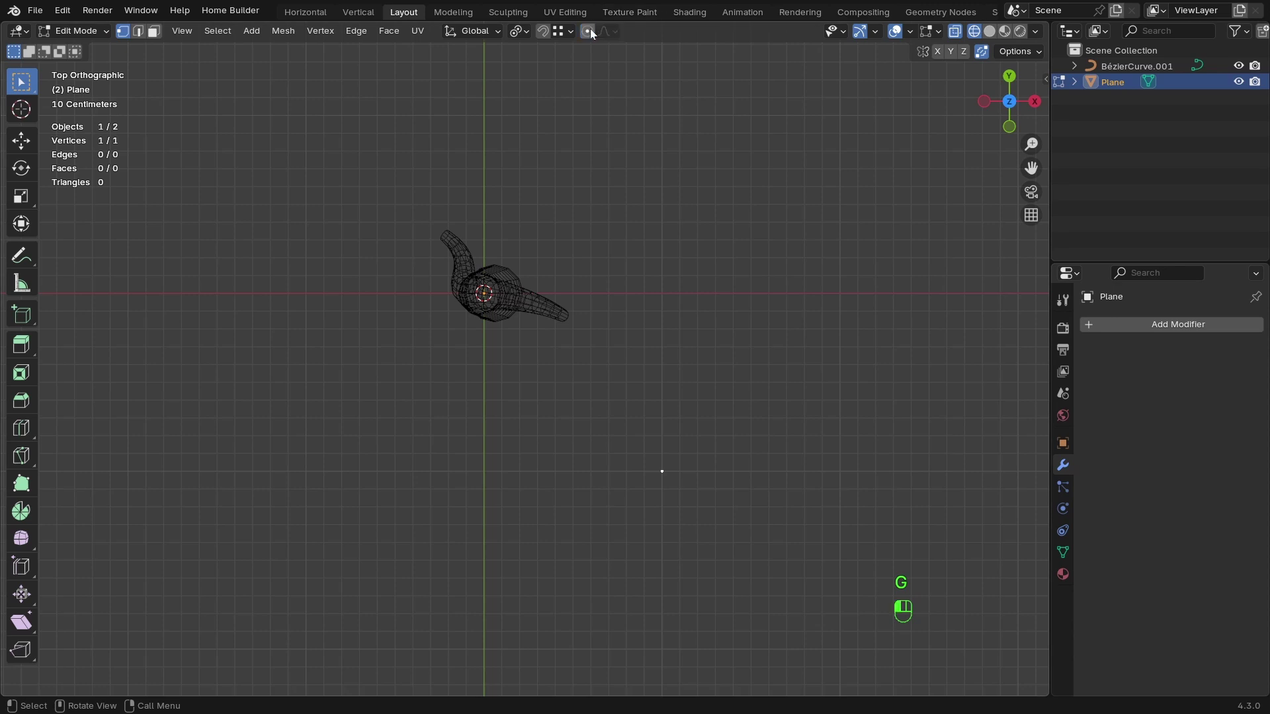
key("g")
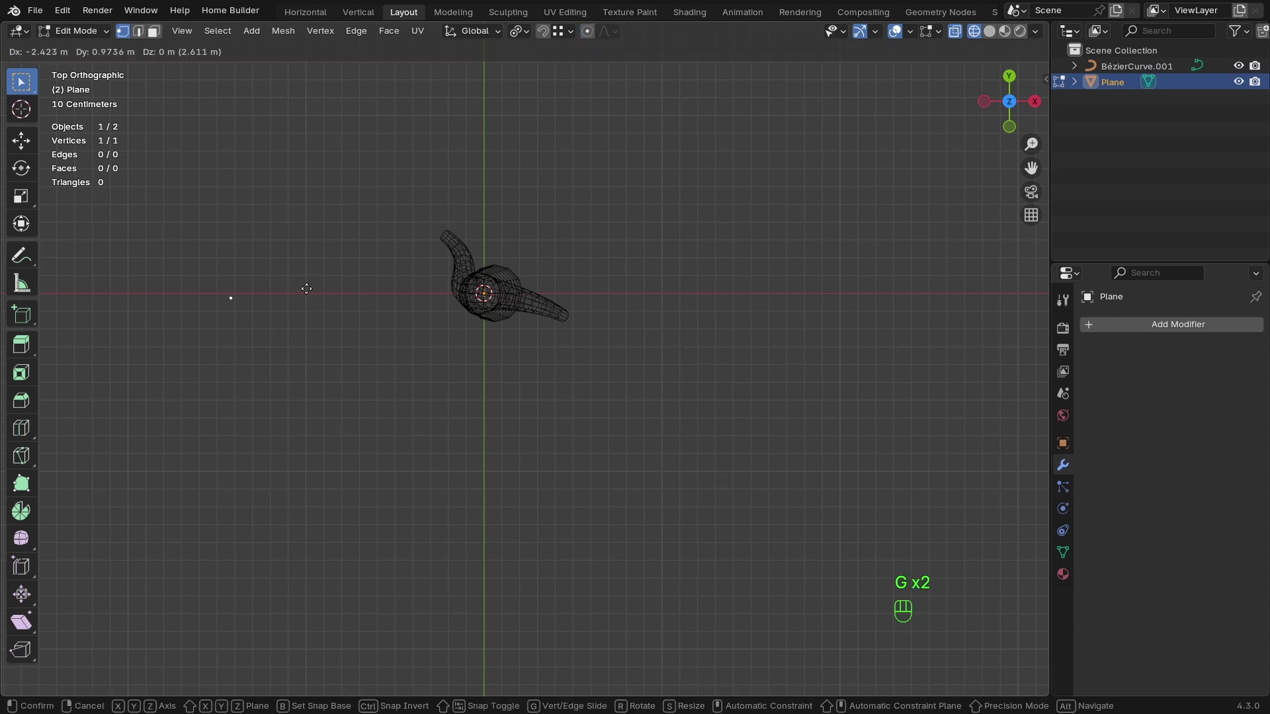
left_click(306, 287)
From the front view, move the vertex down along Z by about 0.99959 m, level with the trunk's base.
middle_click_drag(307, 287, 502, 281, "shift")
key("KP_1")
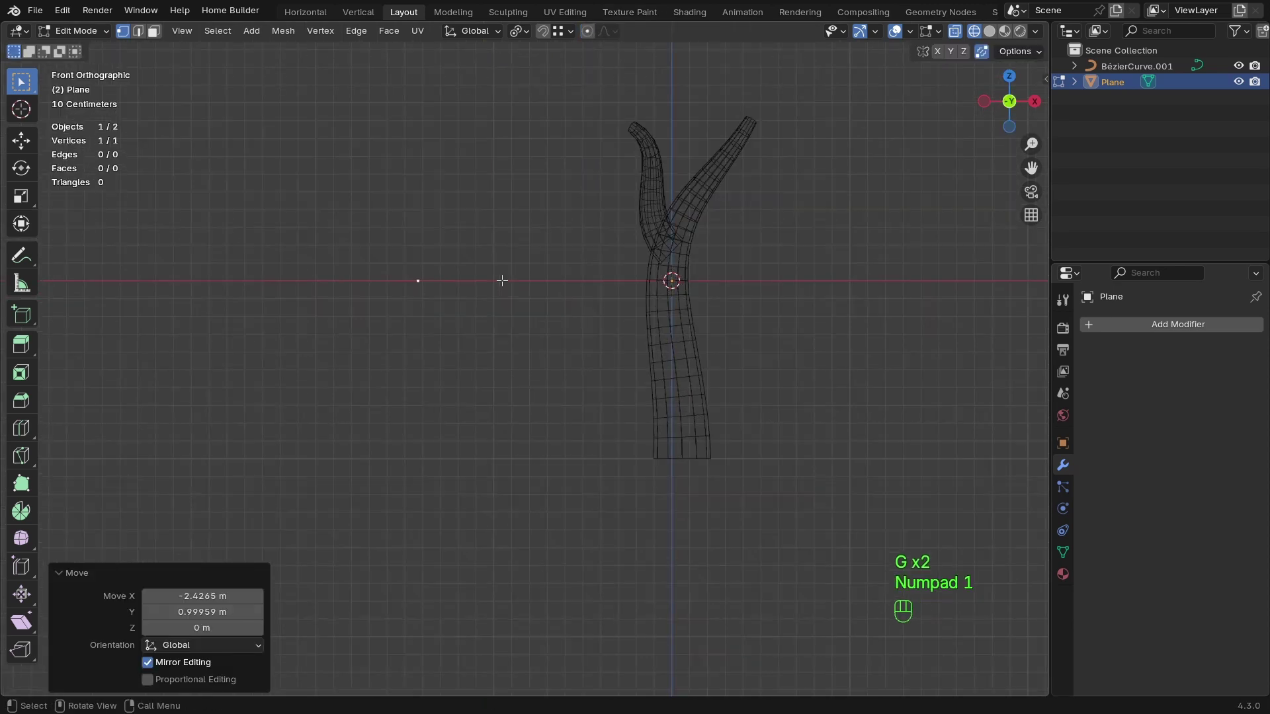
key("g")
key("z")
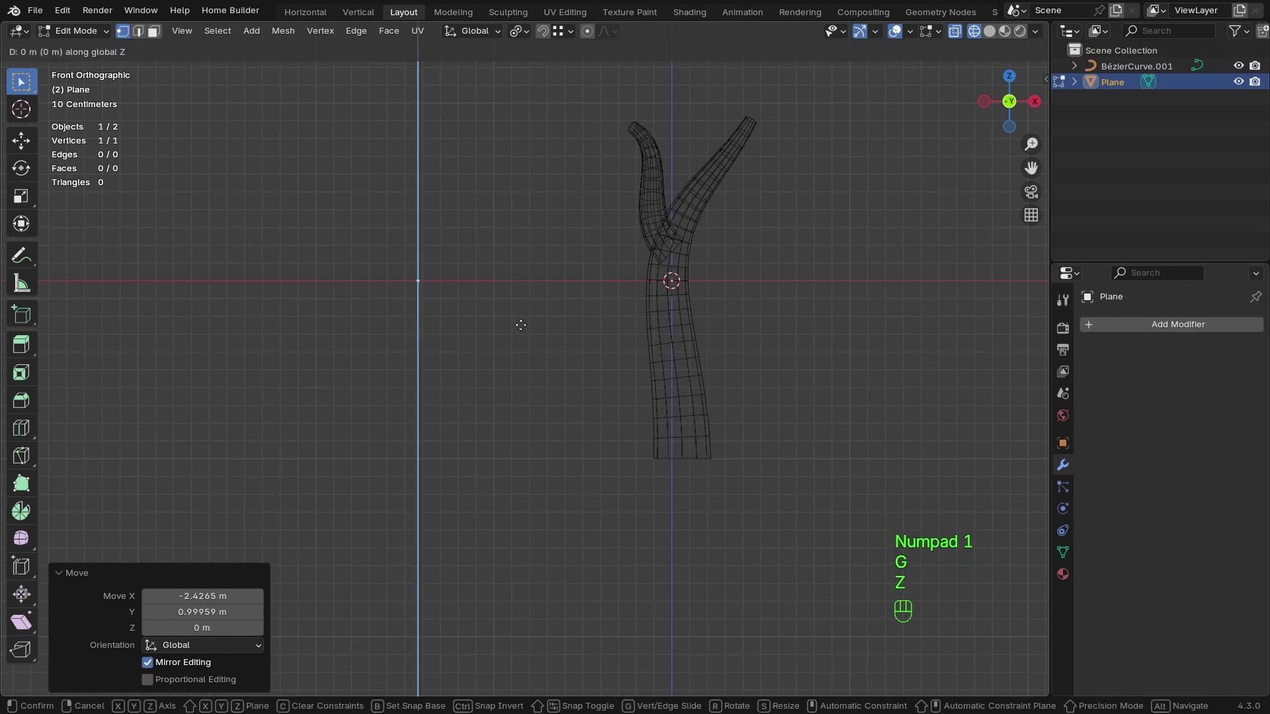
left_click(504, 478)
middle_click_drag(488, 367, 581, 383, "shift")
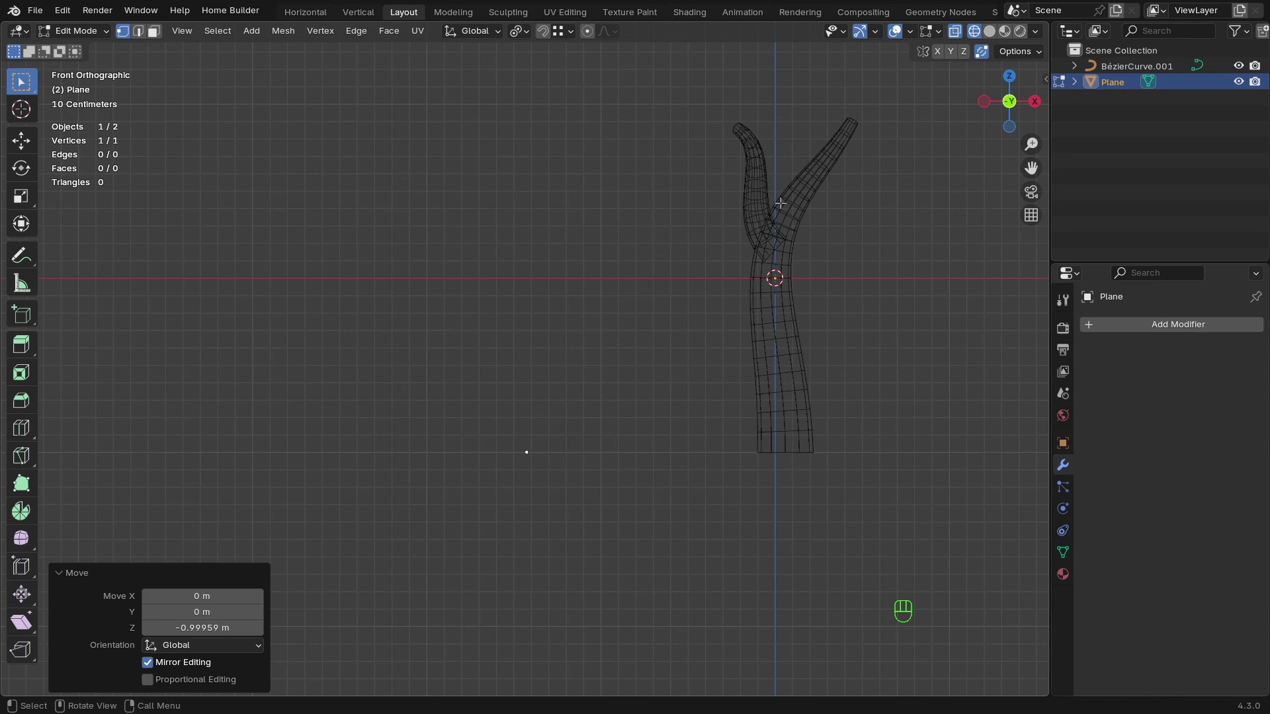
Extrude four connected vertices upward from the single vertex, curving the chain over toward the existing trunk.
mouse_move(530, 414)
middle_mouse_down("ctrl")
mouse_move(536, 391)
mouse_move(544, 417)
middle_mouse_up("ctrl")
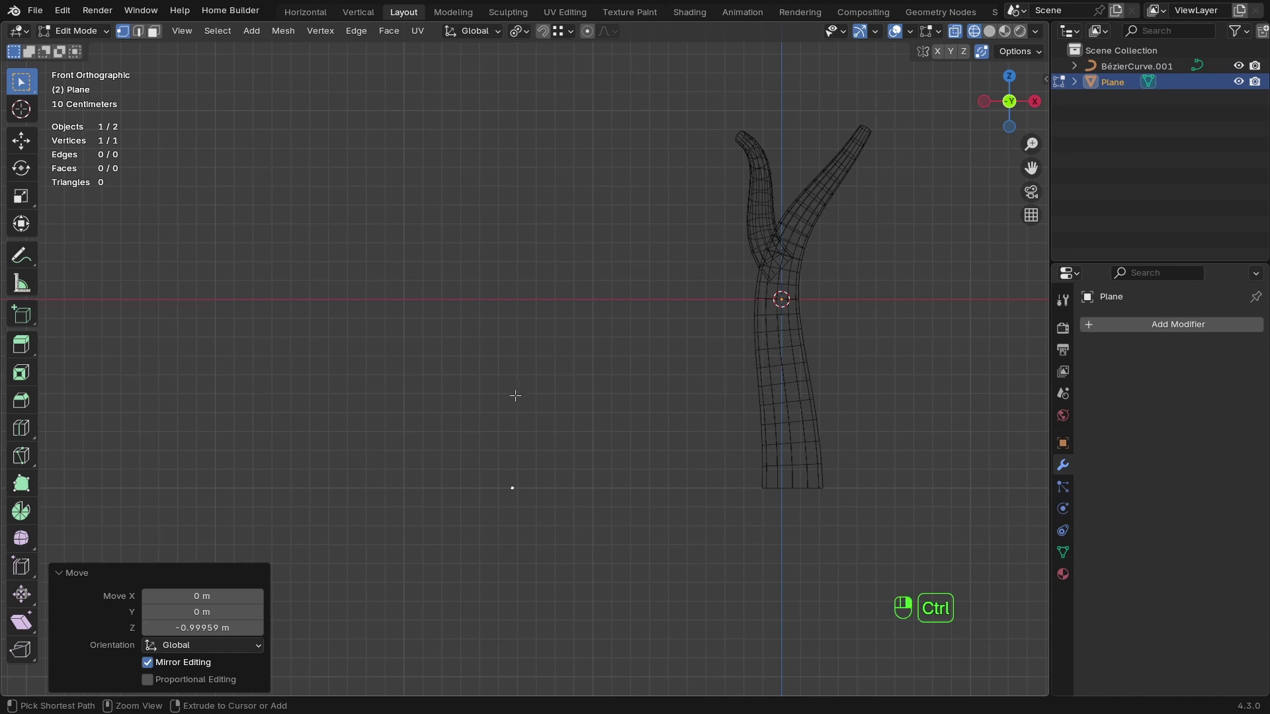
right_click(515, 395, "ctrl")
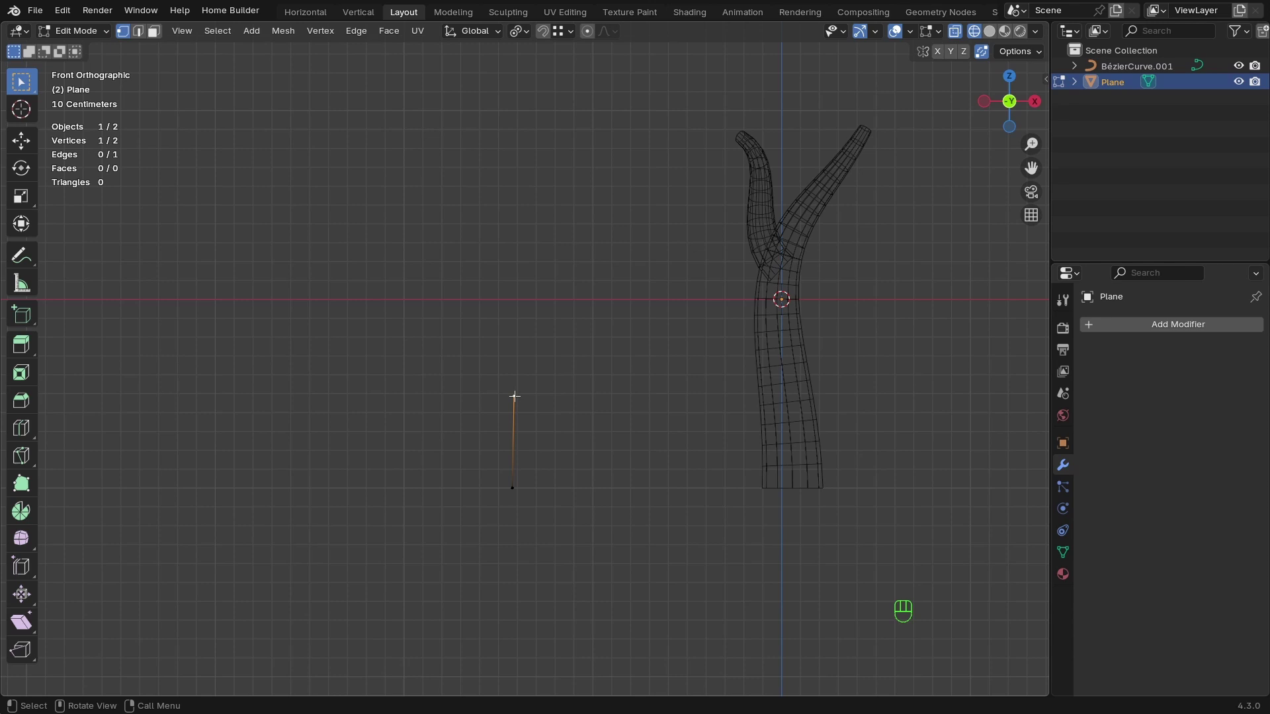
right_click(532, 337, "ctrl")
right_click(597, 248, "ctrl")
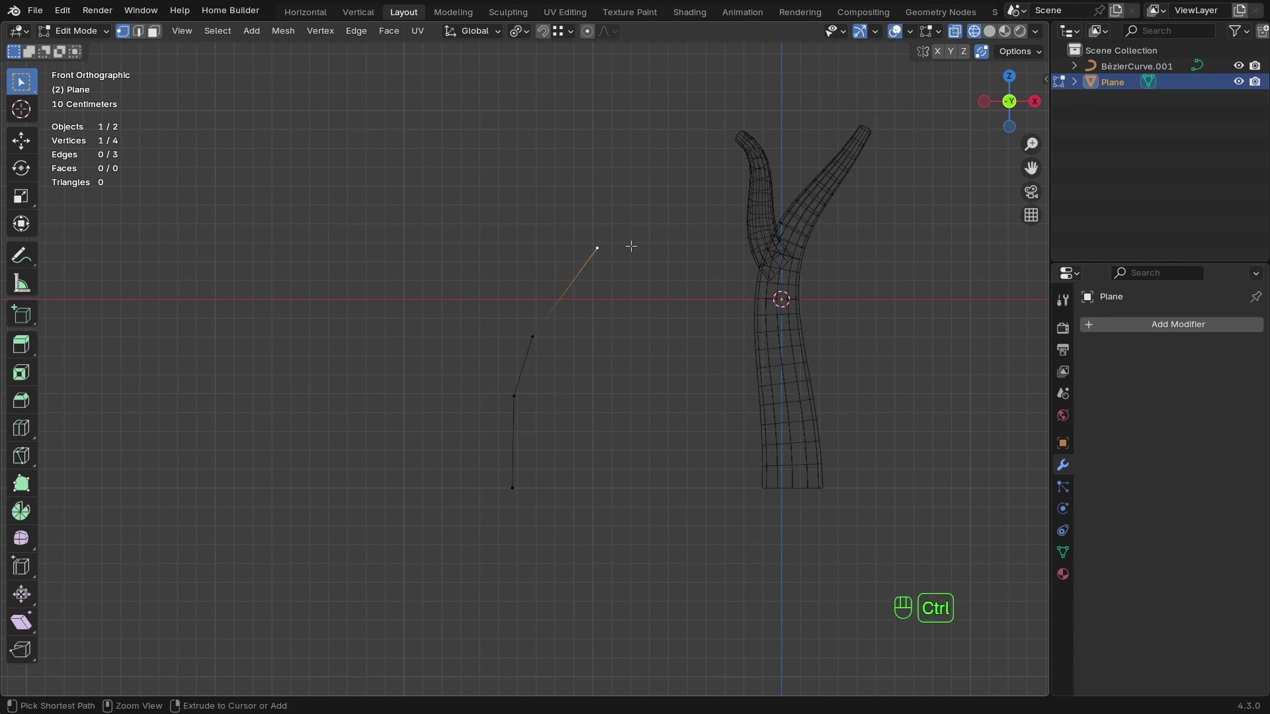
right_click(663, 222, "ctrl")
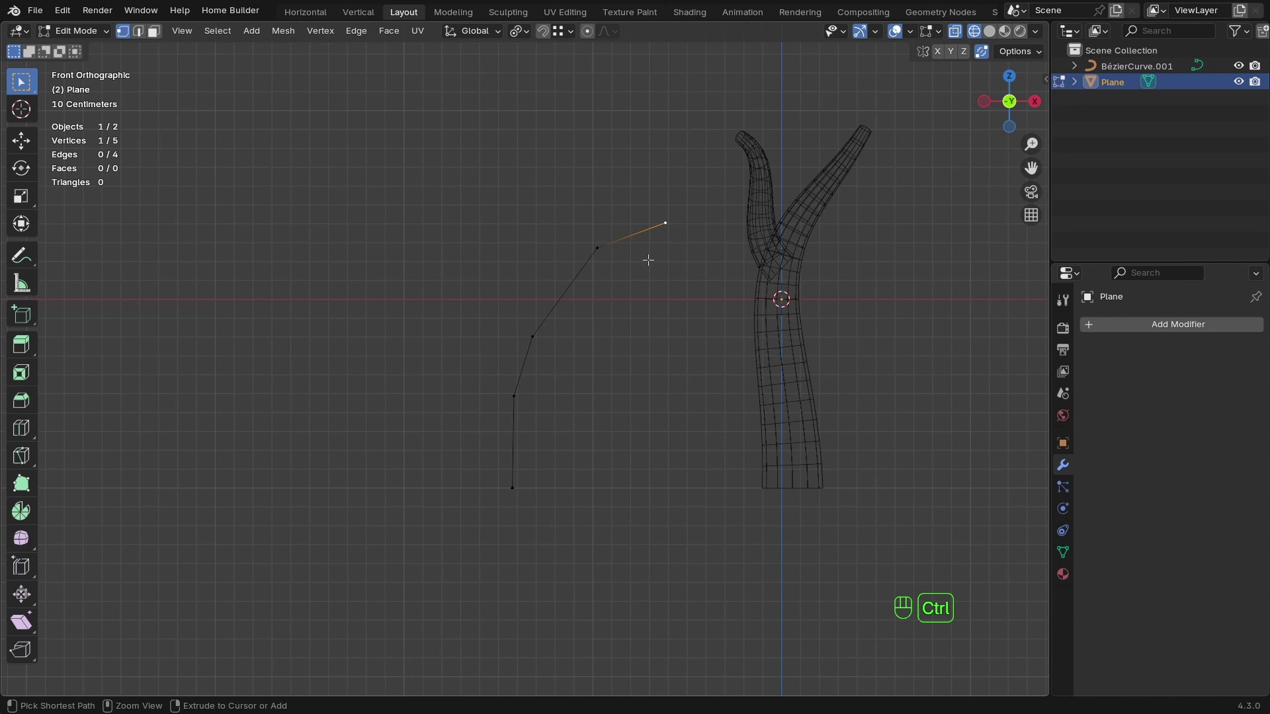
Slide the chain's middle vertex partway toward the vertex above and shift it away from the trunk, and nudge the vertex below slightly toward the trunk.
left_click(534, 336)
key("g")
key("g")
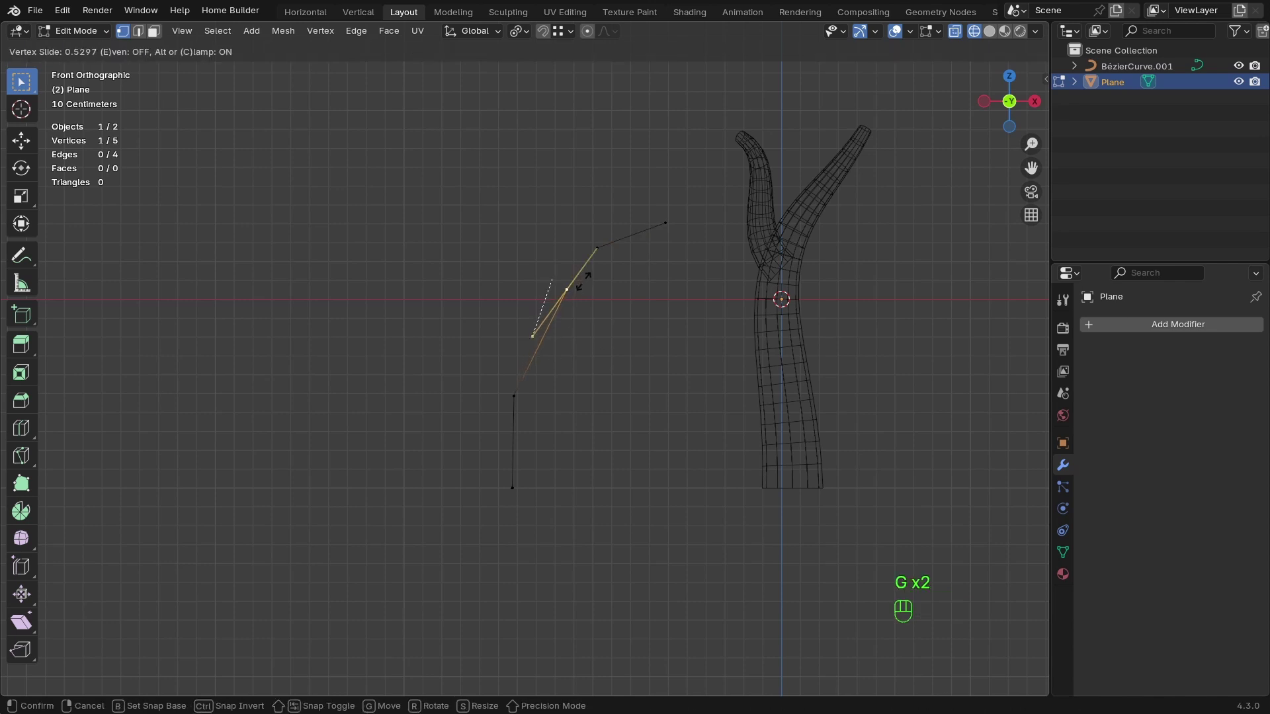
left_click(582, 280)
key("g")
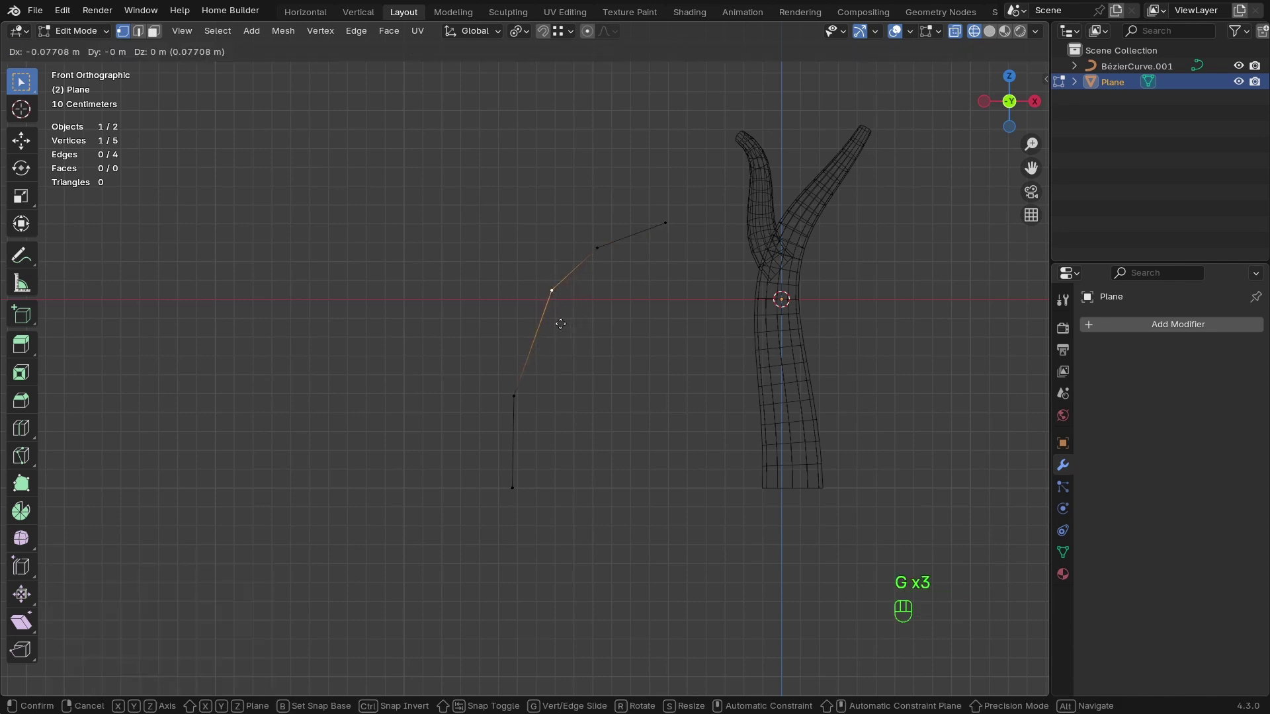
left_click(559, 325)
left_click(518, 401)
key("g")
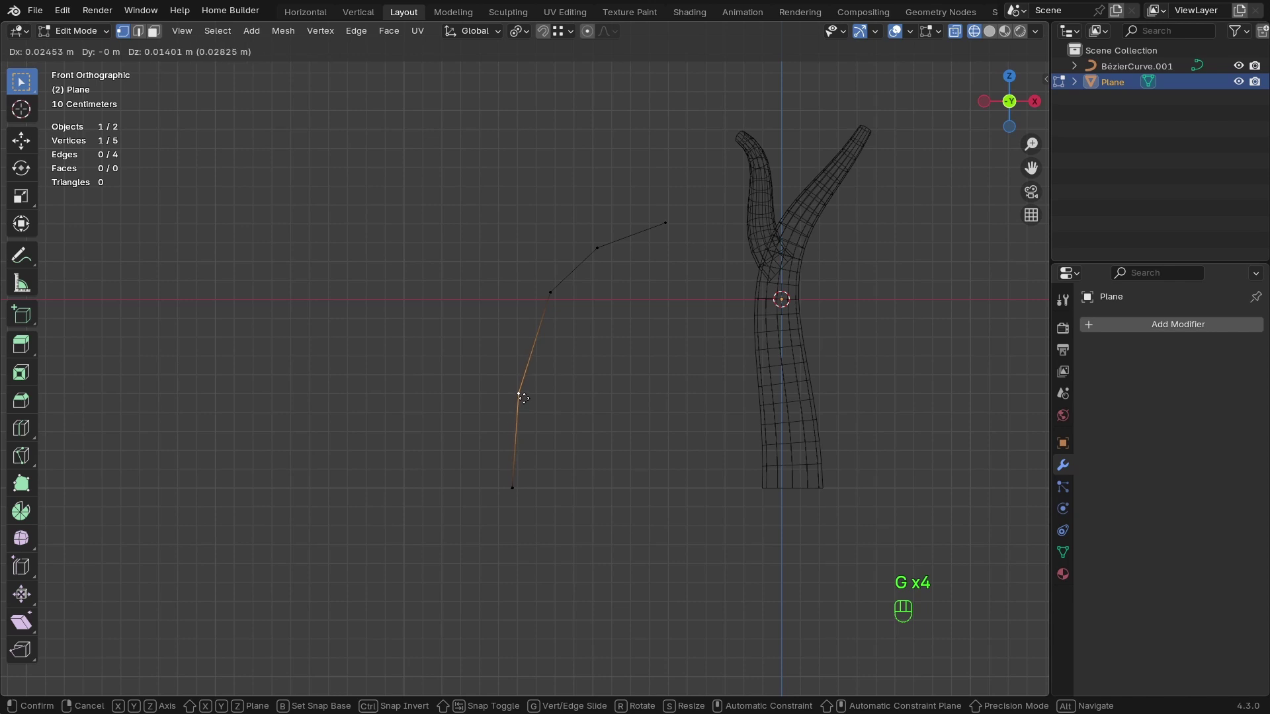
left_click(523, 397)
Extrude a two-segment branch up and away from the trunk at the middle vertex, and move its tip by about 0.182 m in X and 0.028 m in Z.
left_click(553, 290)
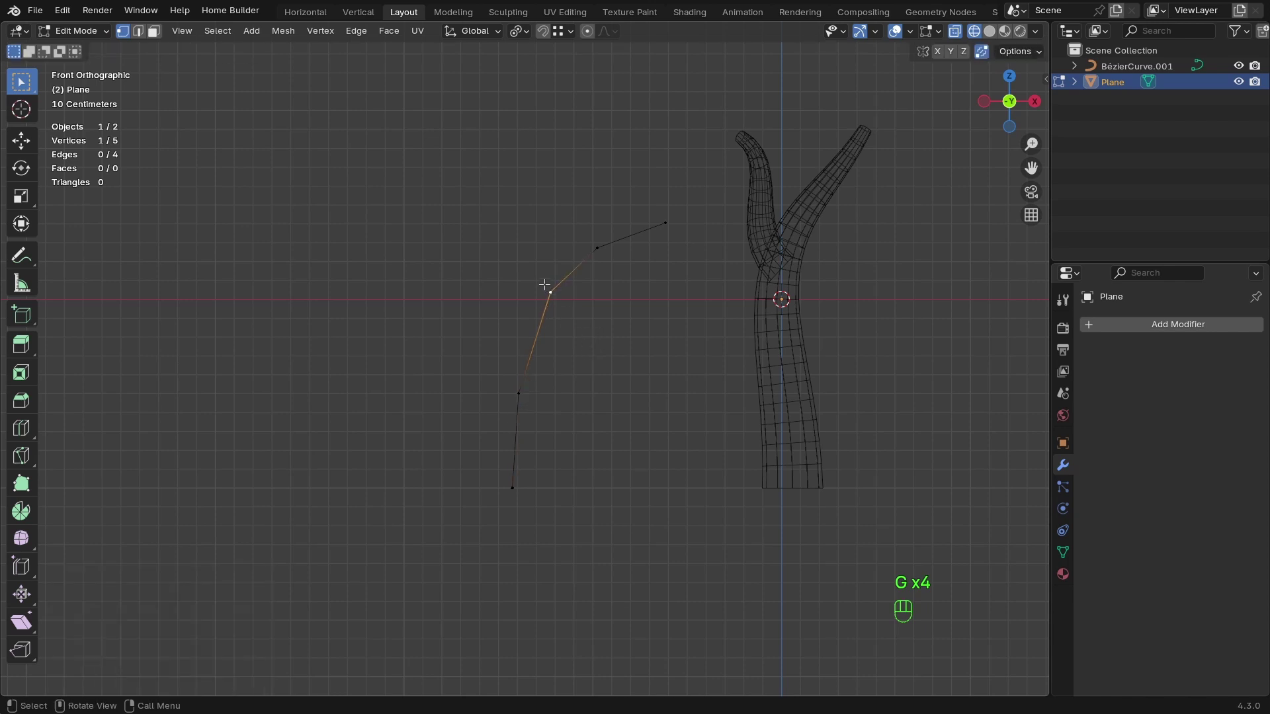
right_click(525, 239, "ctrl")
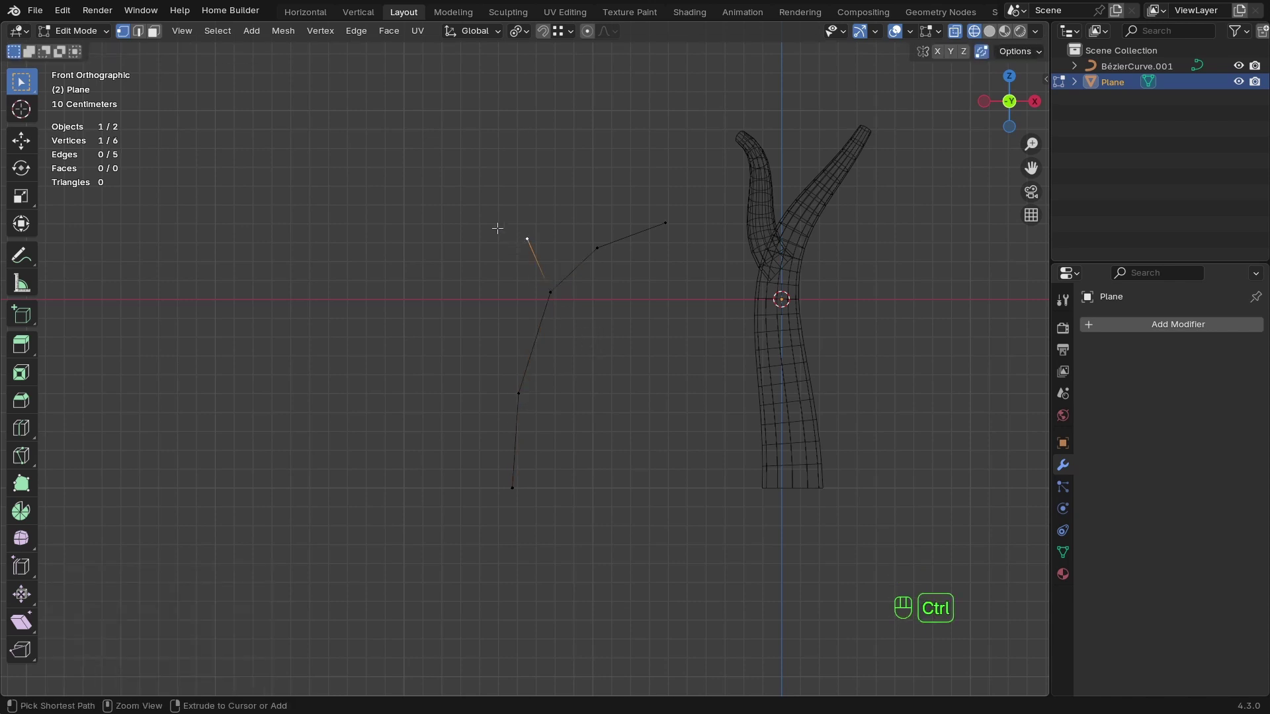
right_click(460, 226, "ctrl")
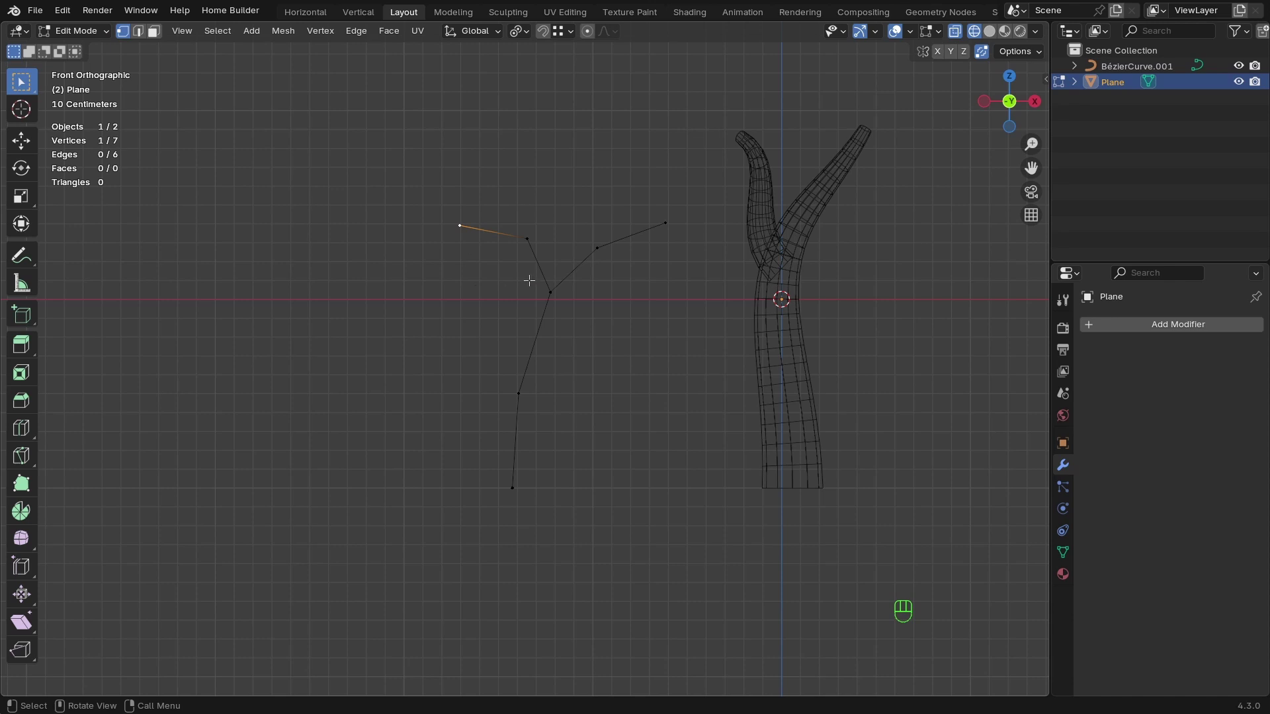
key("g")
left_click(598, 270)
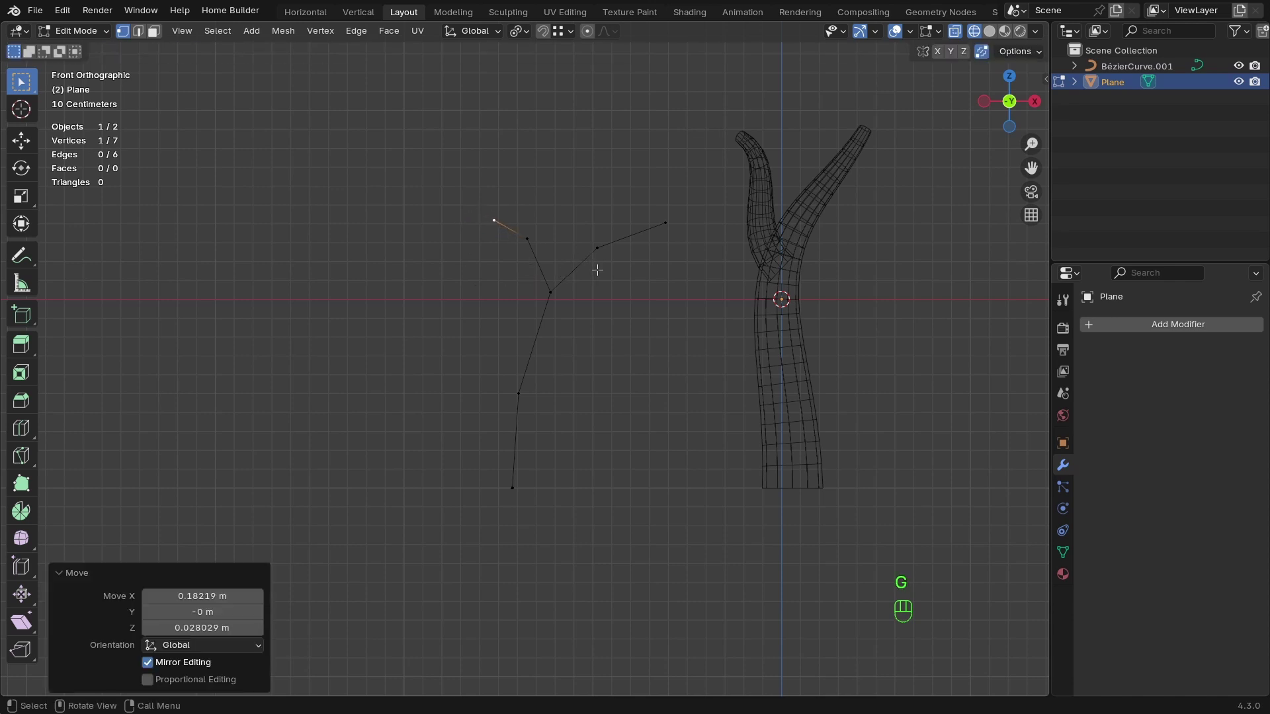
Move the fork vertex down by about 0.109 m in Z and -0.042 m in X.
left_click(551, 304)
key("g")
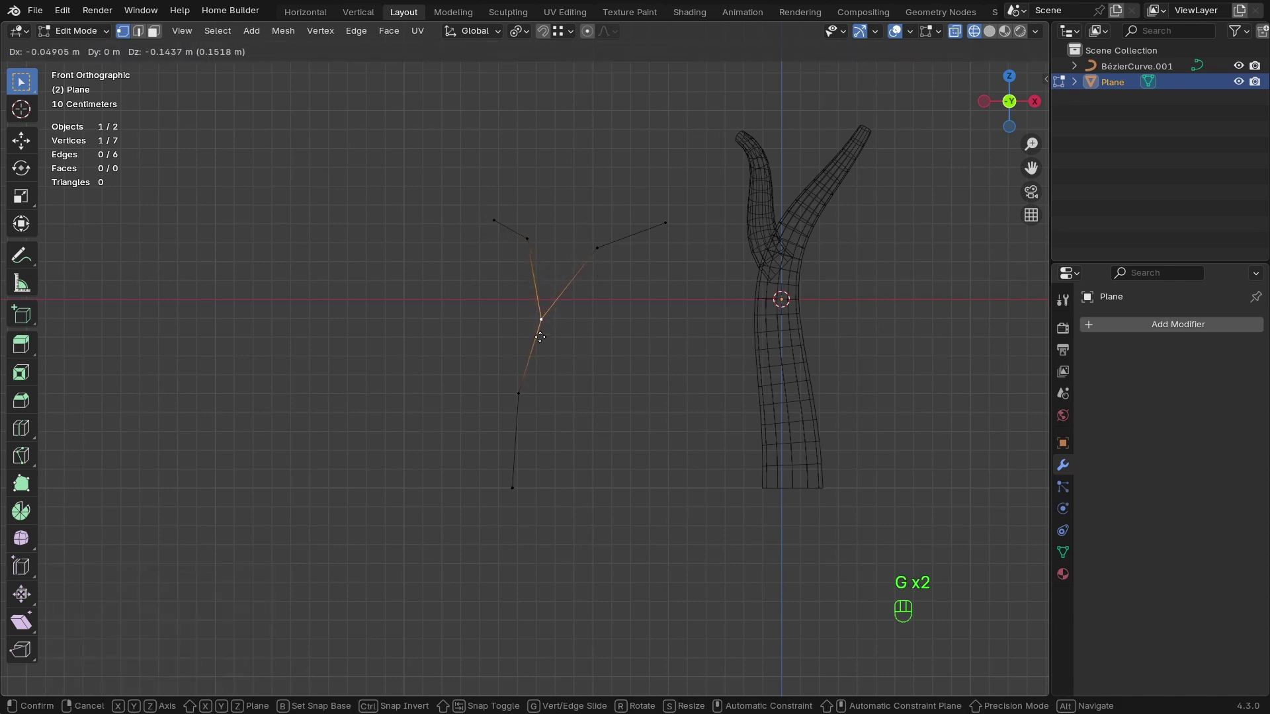
left_click(546, 322)
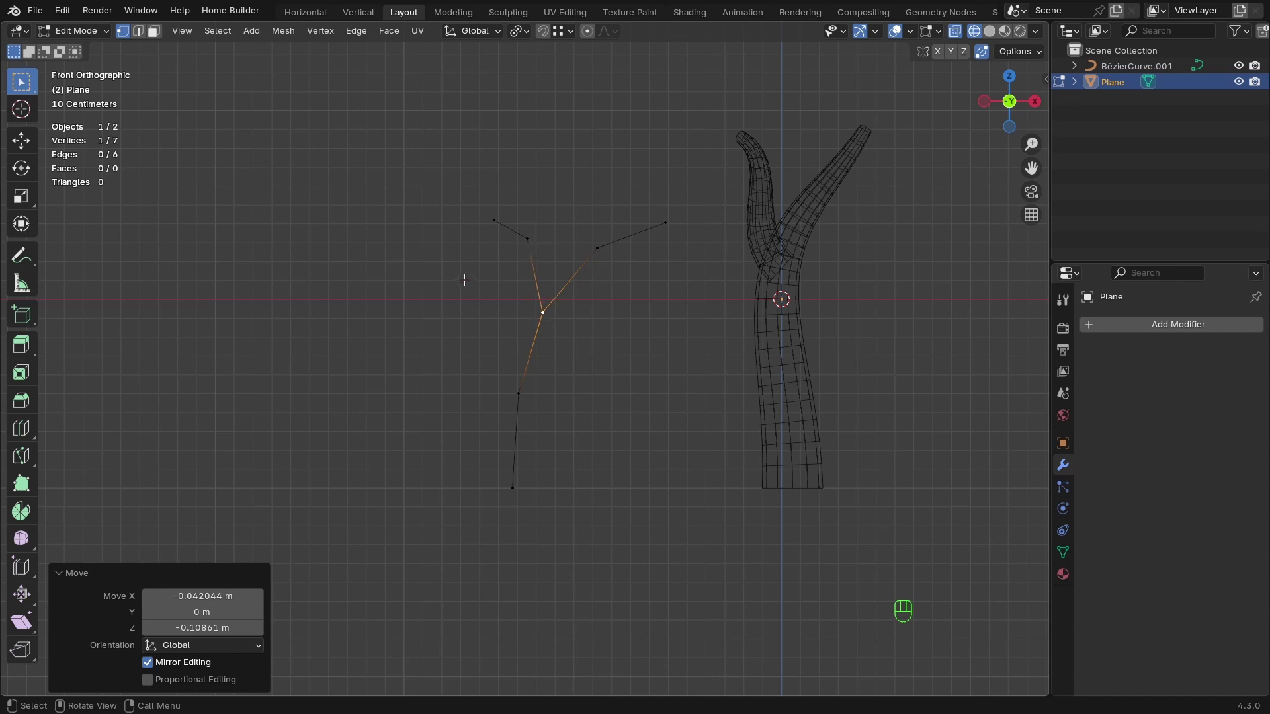
From the top view, move the new branch's tip vertex by about 0.044 m in X and -0.213 m in Y.
key("KP_7")
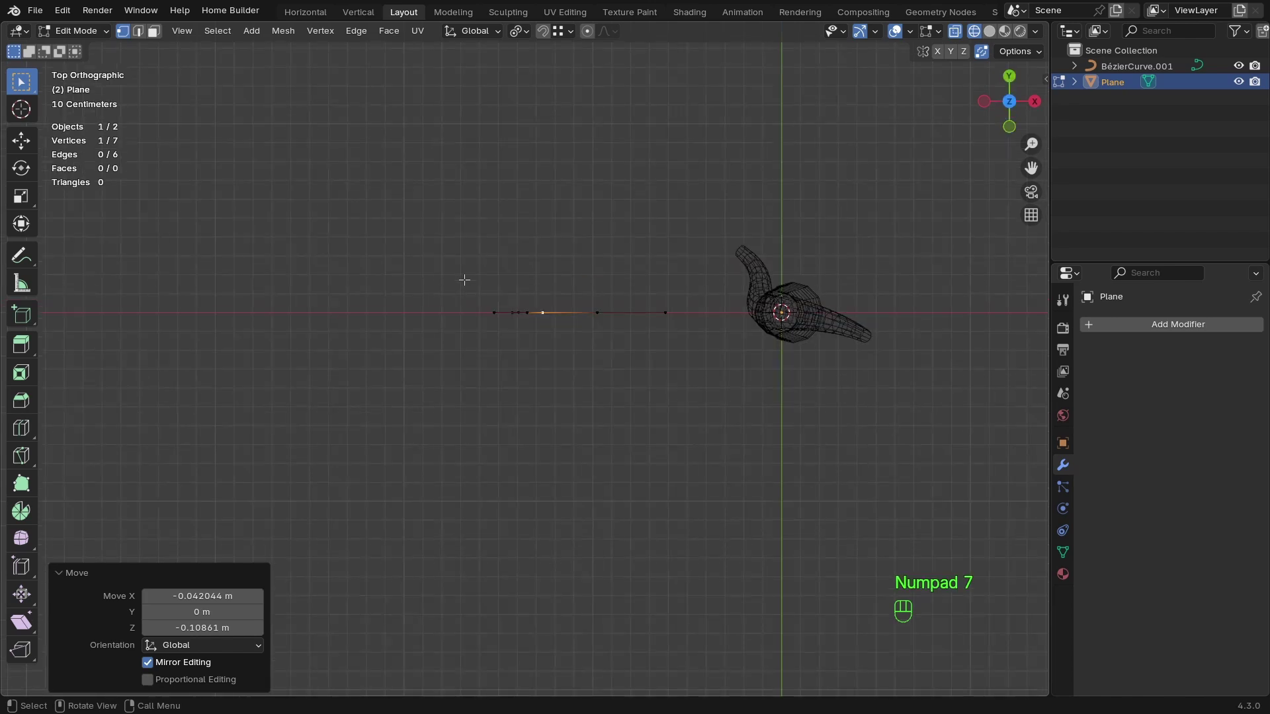
middle_click_drag(566, 356, 554, 321)
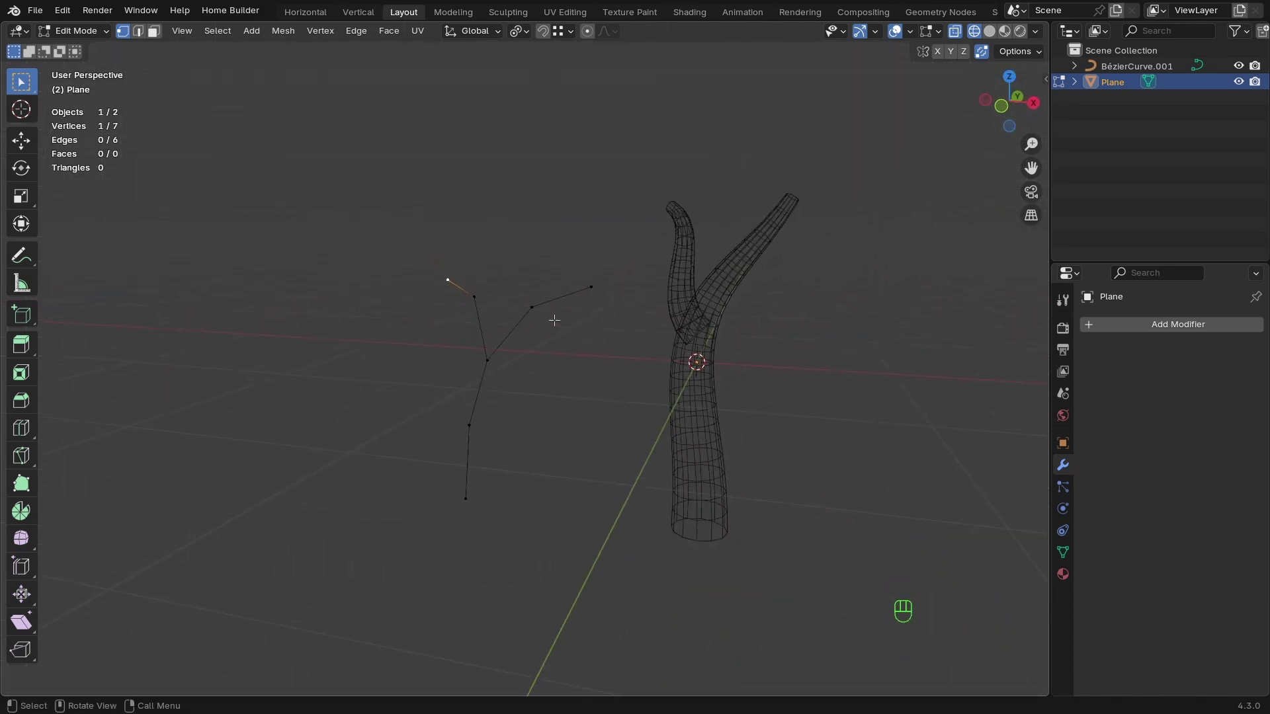
key("KP_7")
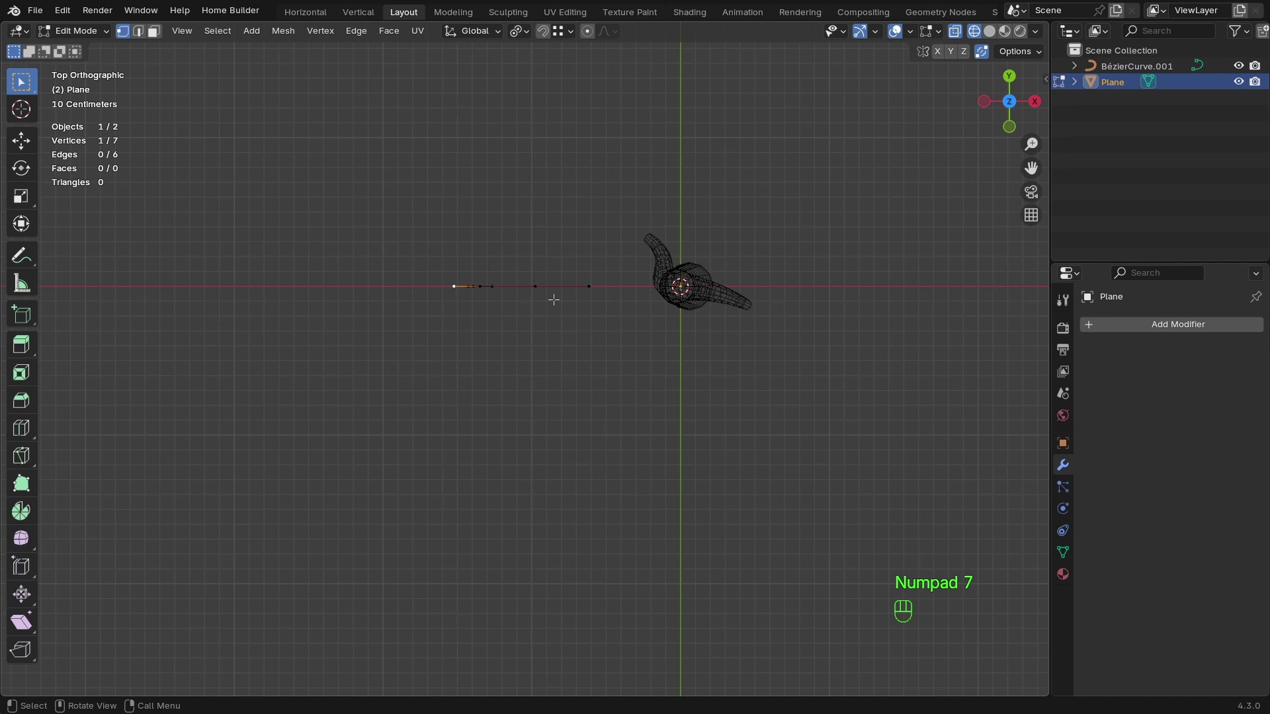
key("g")
left_click(562, 327)
middle_click_drag(562, 328, 495, 312)
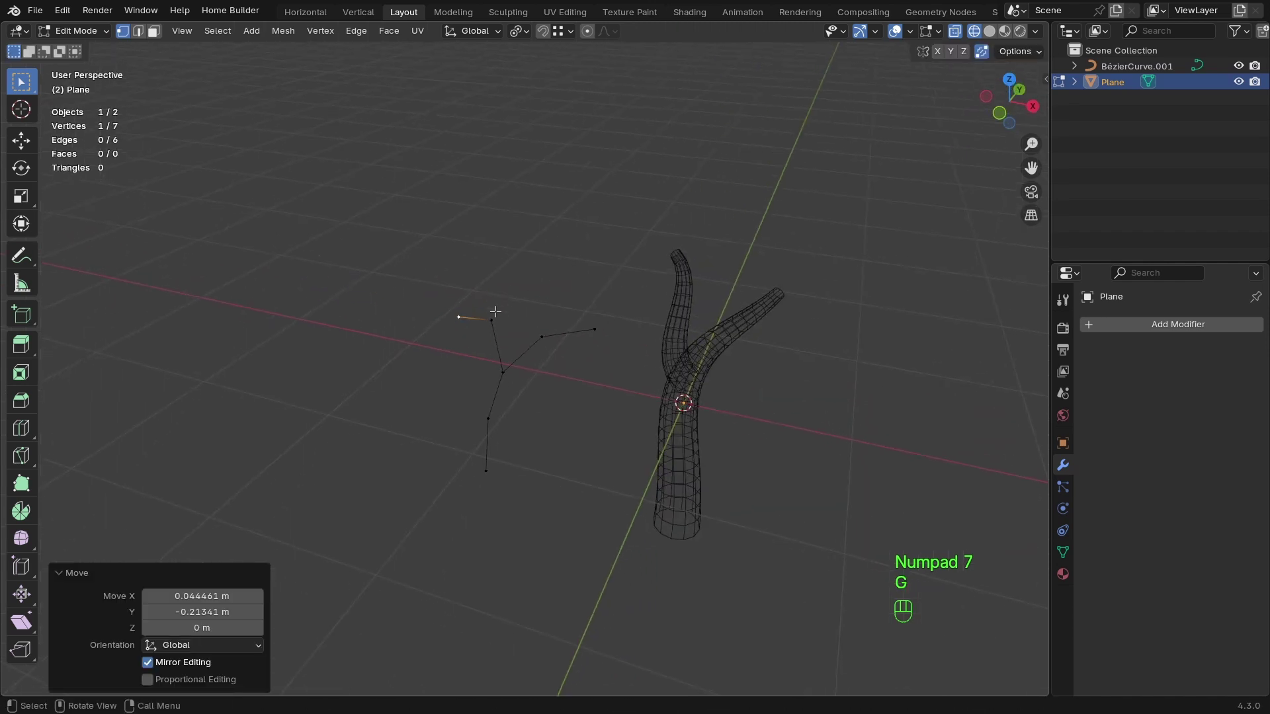
From the top view, move the same branch's inner vertex off the X axis toward the tip's side, in negative Y.
left_click(496, 317)
key("KP_7")
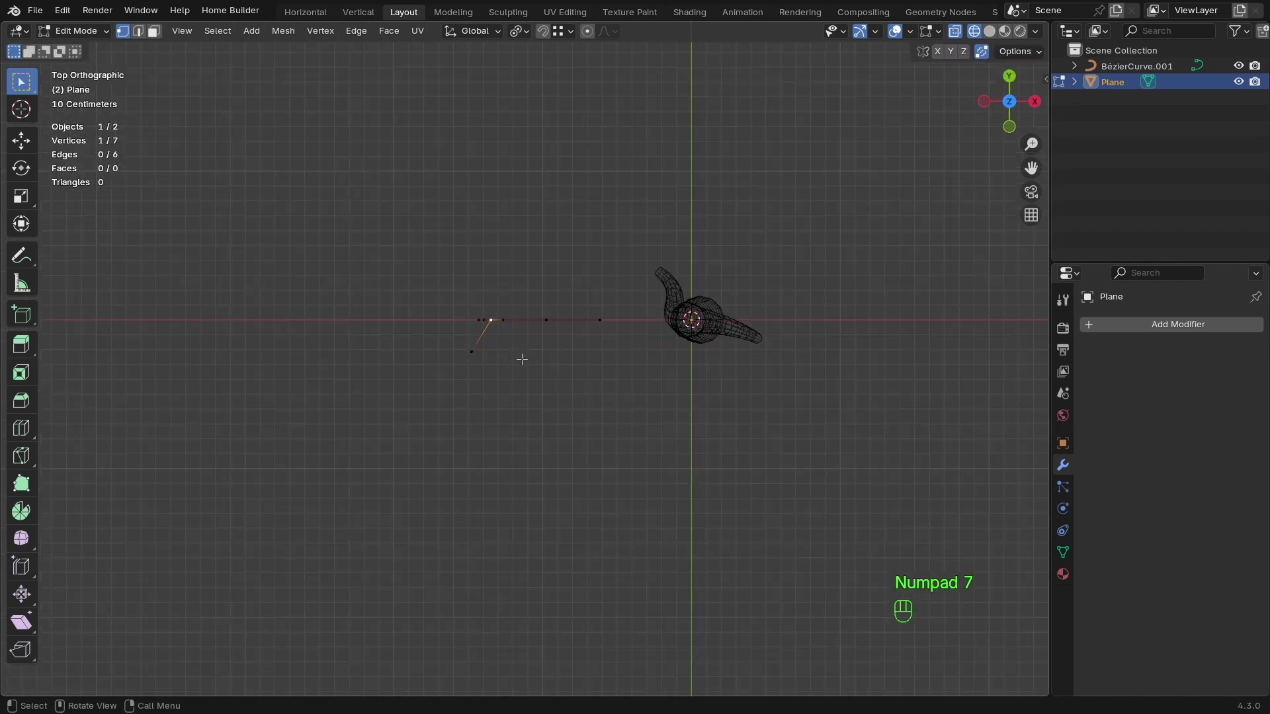
key("g")
left_click(516, 368)
Select both vertices of that branch, rotate its end segment by about -15.7° in the top view and shift it slightly.
left_click(480, 359, "shift")
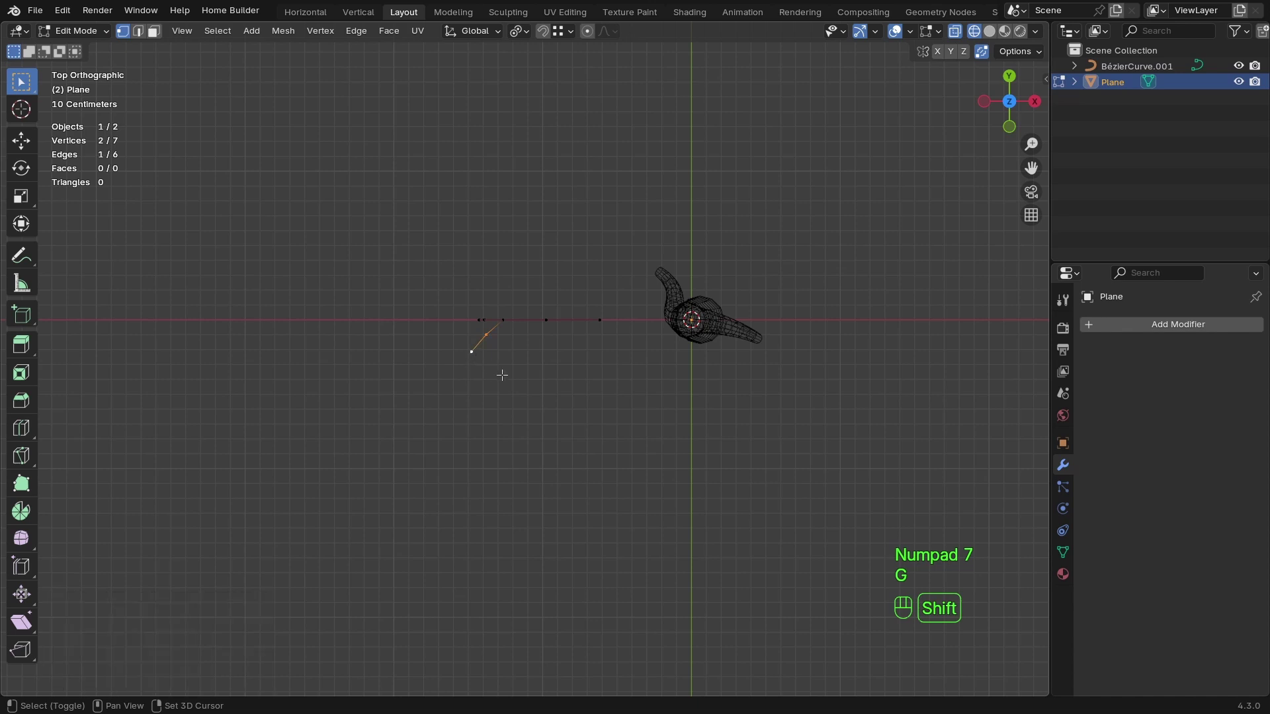
key("r")
left_click(580, 419)
key("g")
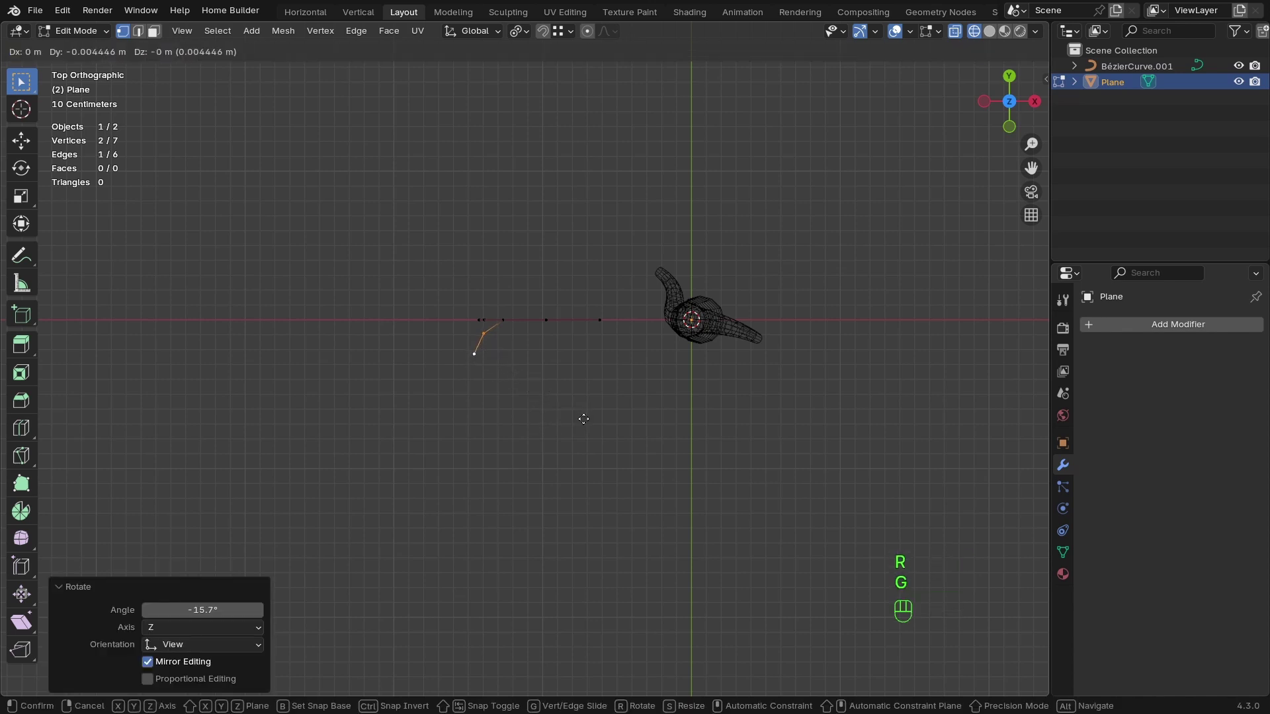
left_click(584, 419)
middle_click_drag(581, 426, 538, 261)
From the top view, rotate the other branch's end segment by about -37.6° and shift it toward positive Y, refining its angle and position.
left_click(556, 348, "shift")
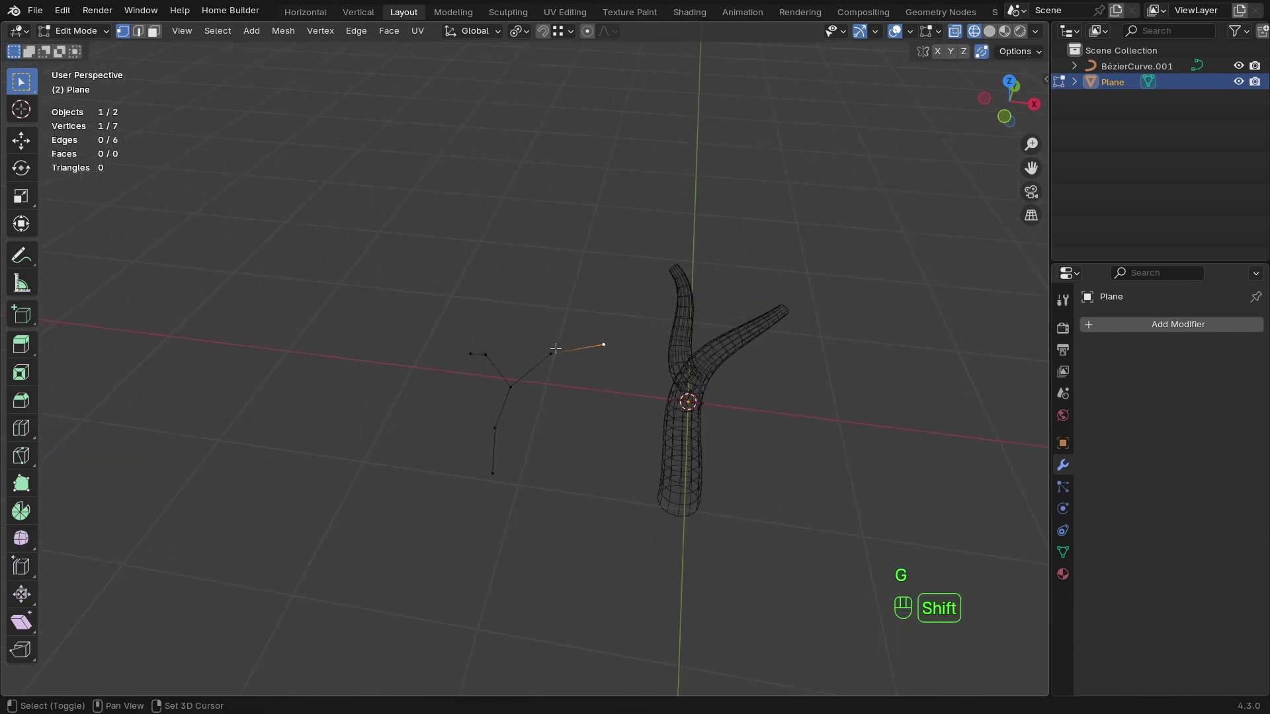
left_click(556, 348, "shift")
middle_click_drag(604, 399, 610, 441)
key("KP_7")
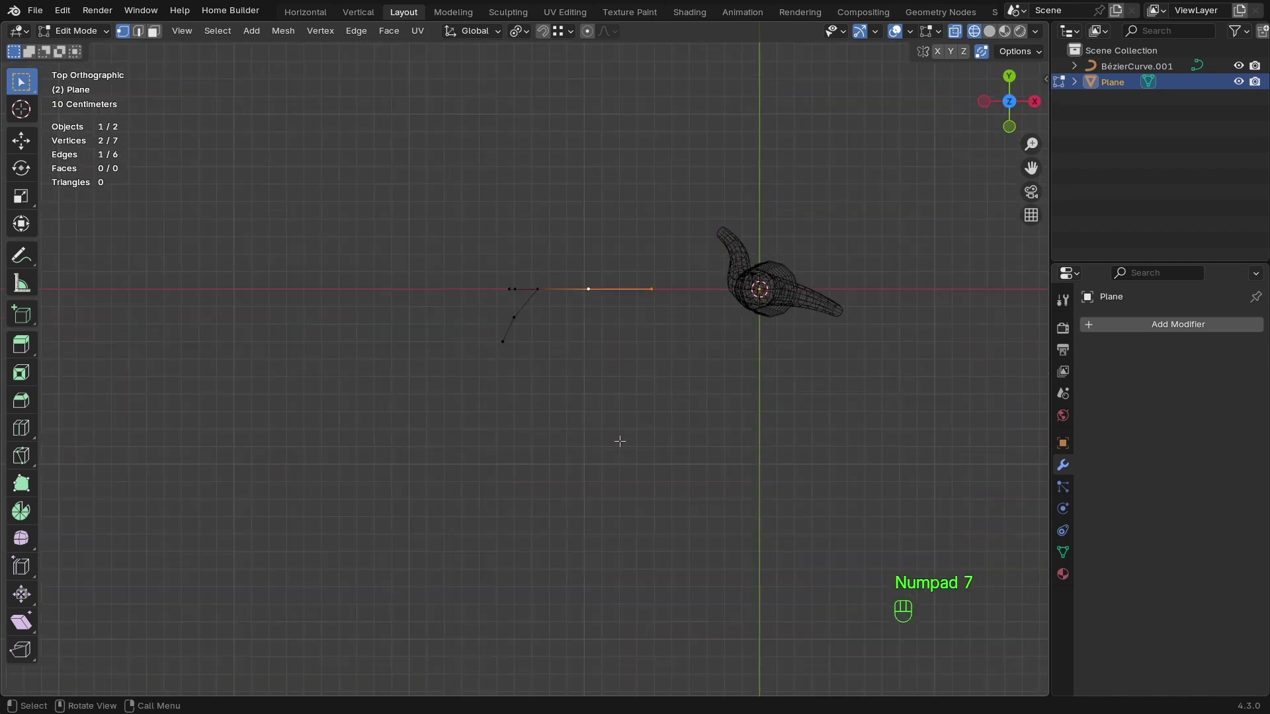
key("r")
left_click(703, 393)
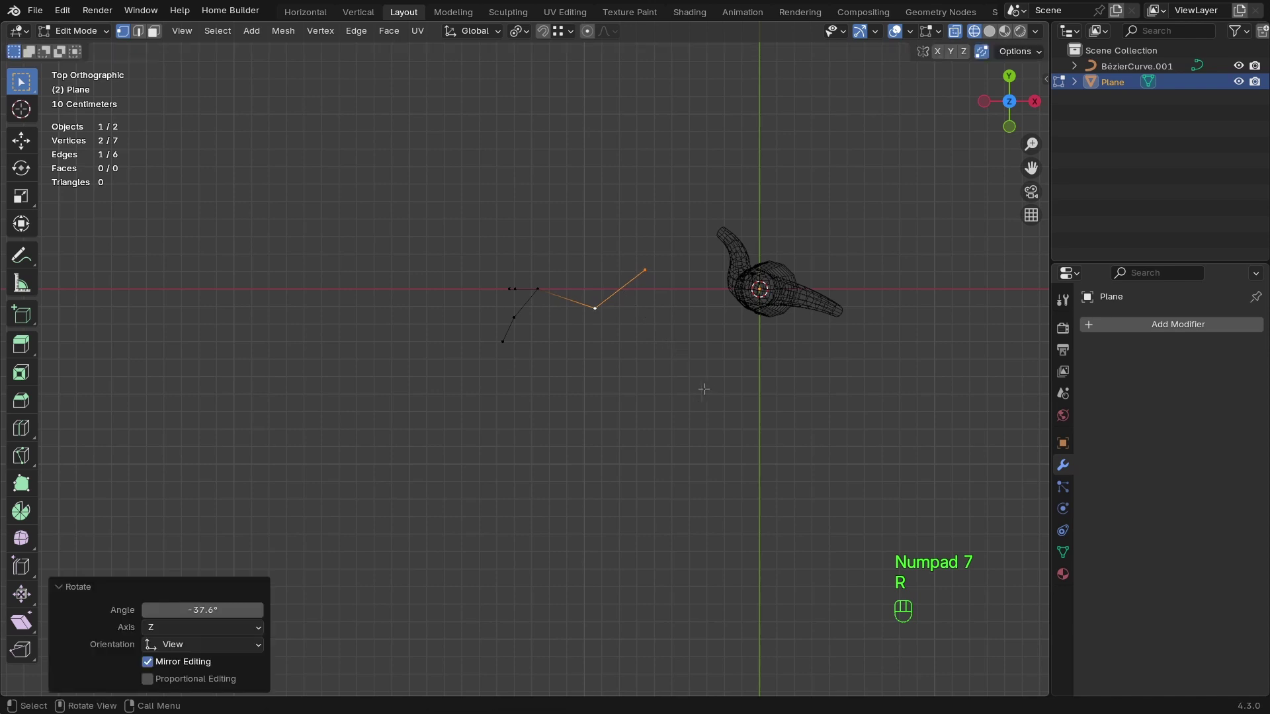
key("g")
left_click(689, 367)
key("r")
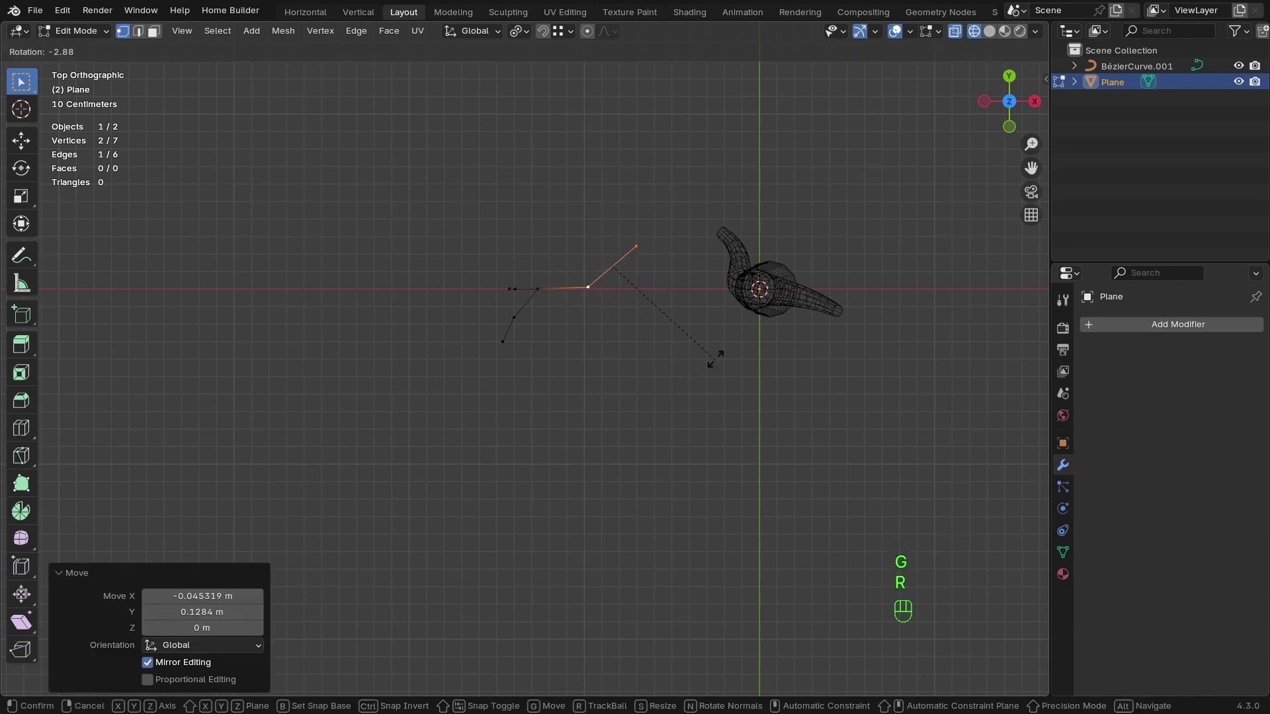
left_click(713, 357)
key("g")
left_click(701, 344)
middle_click_drag(702, 344, 628, 246)
Raise the tip vertex of the branch nearest the existing trunk by about 0.097 m along Z.
left_click(633, 246)
key("g")
key("z")
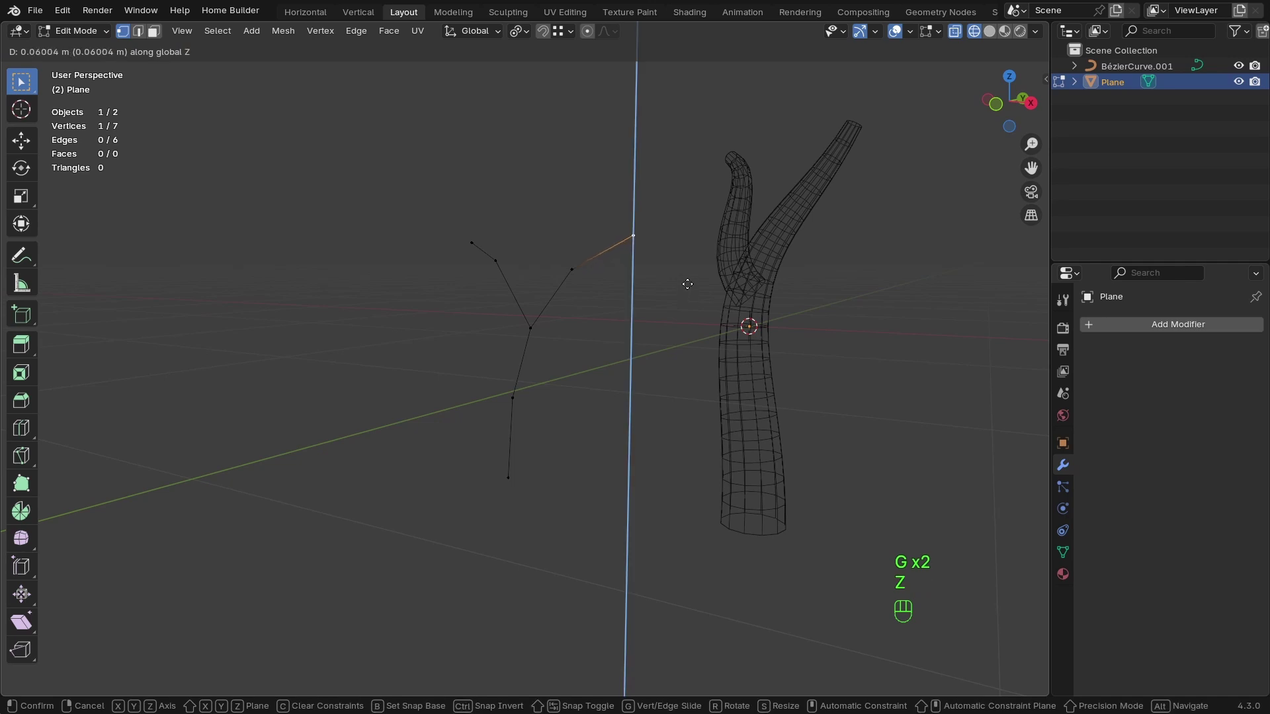
left_click(689, 278)
middle_click_drag(688, 278, 569, 423, "ctrl")
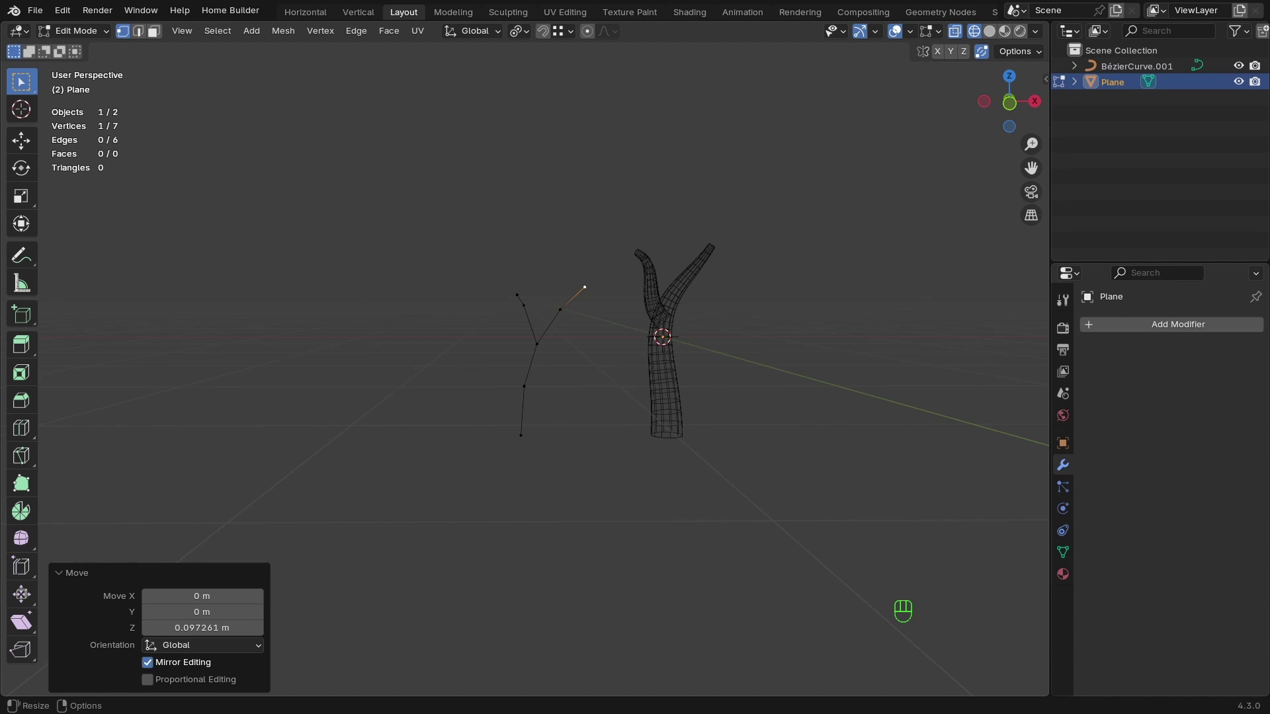
Return the branching vertex chain to Object Mode and add a Skin modifier to it.
key("KP_1")
middle_click_drag(708, 393, 688, 360, "ctrl")
middle_click_drag(652, 374, 650, 401, "shift")
key("Tab")
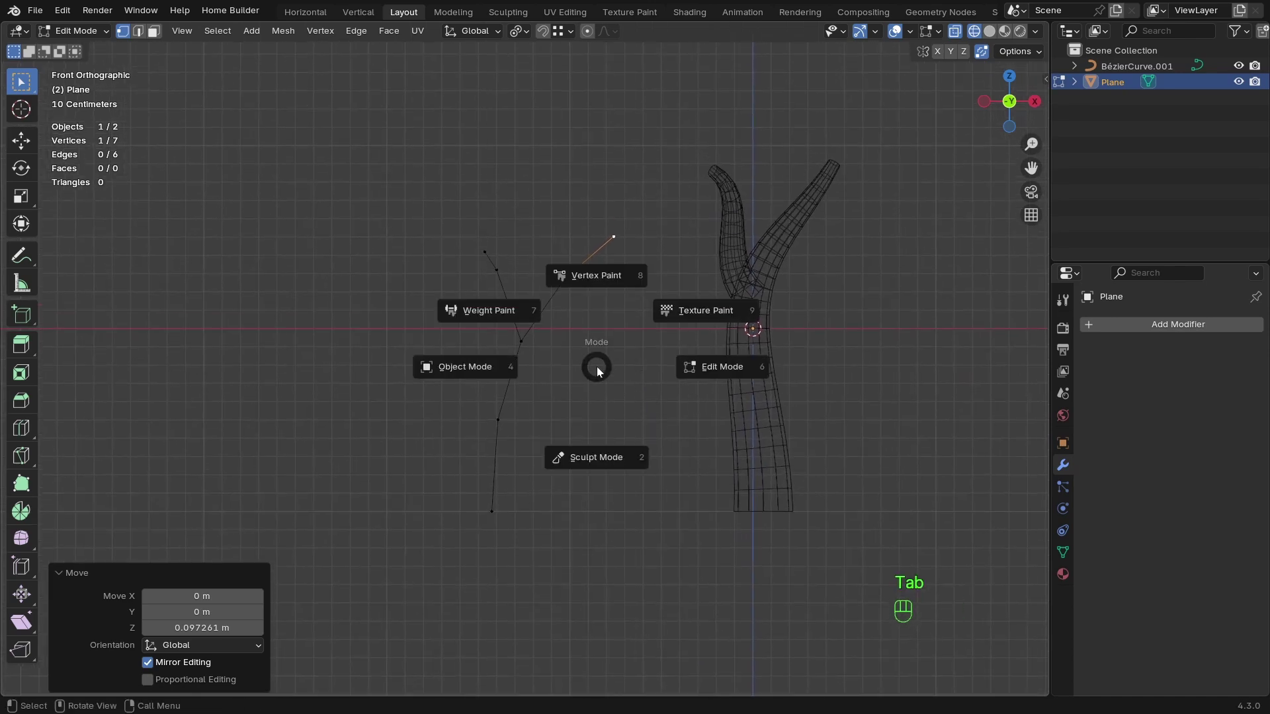
left_click(503, 374)
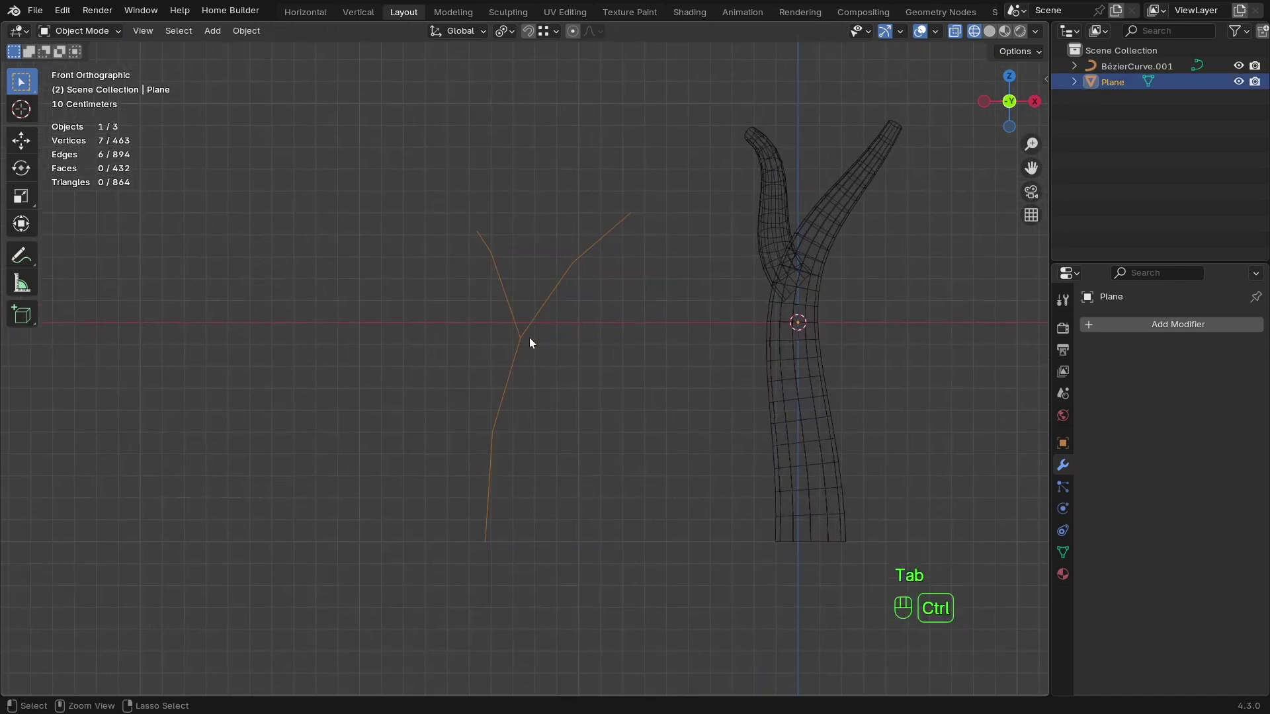
middle_click_drag(530, 340, 480, 362)
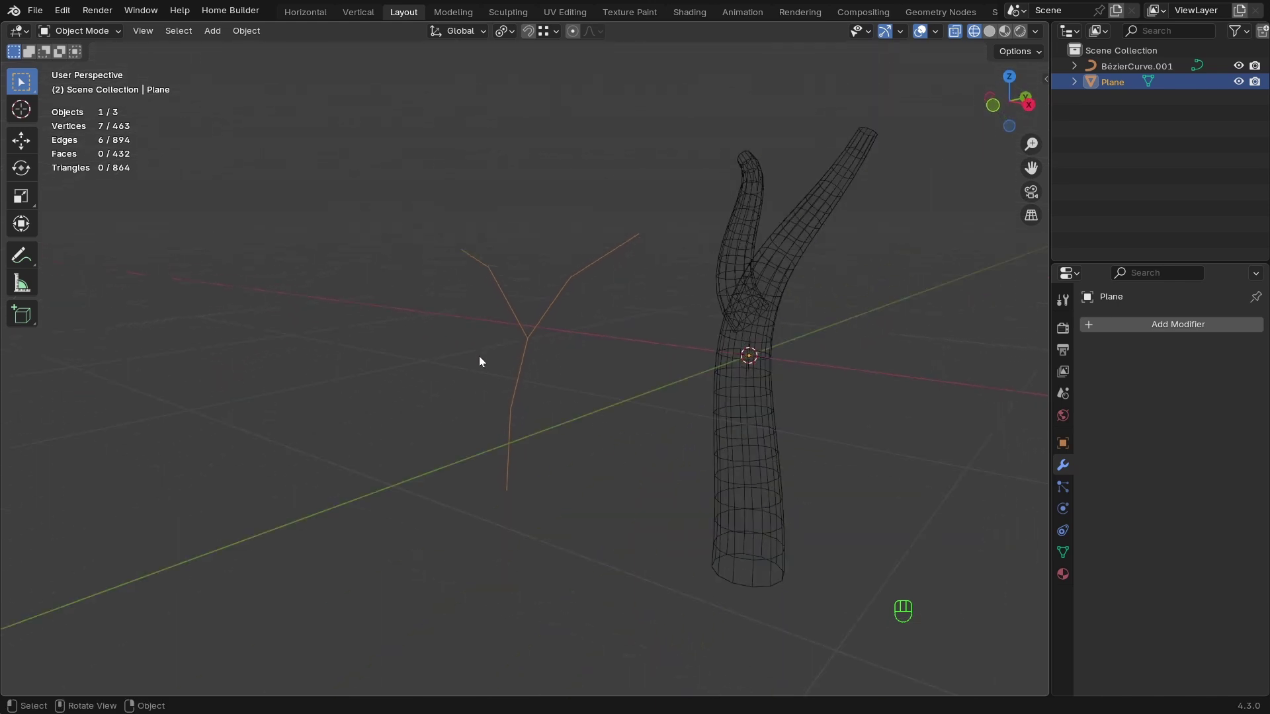
scroll(489, 364, "up", 4)
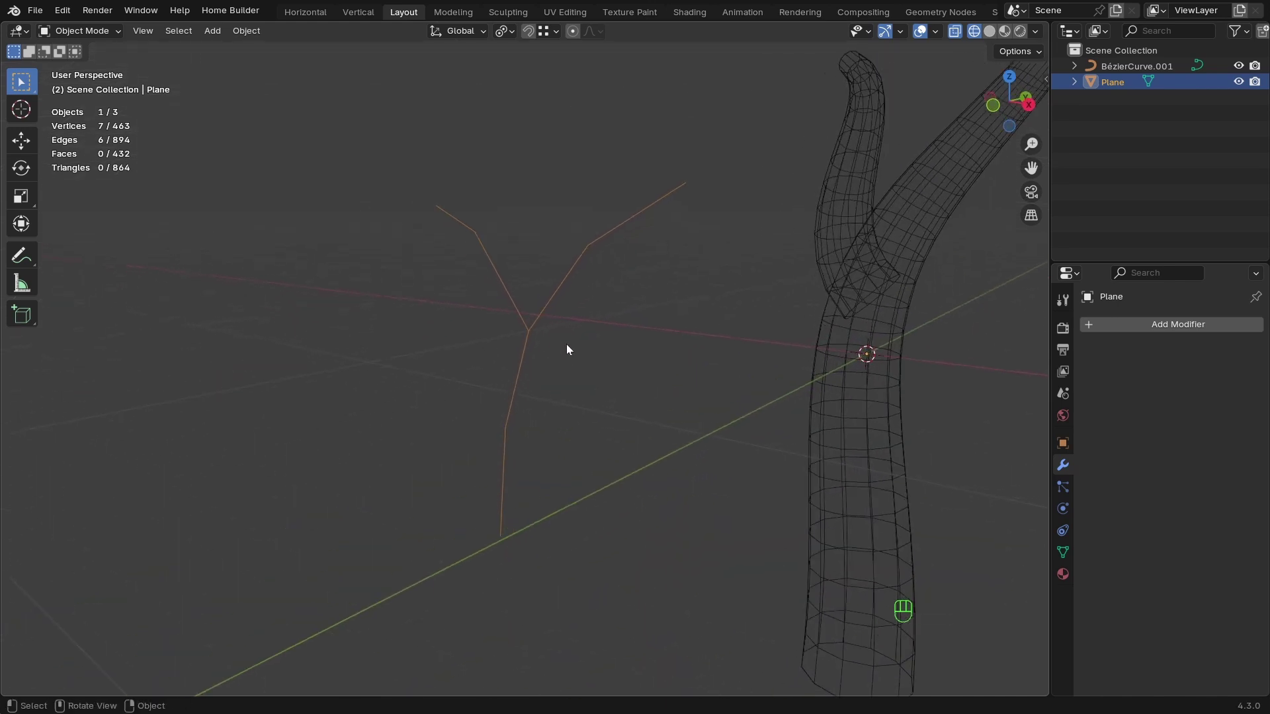
left_click(1181, 327)
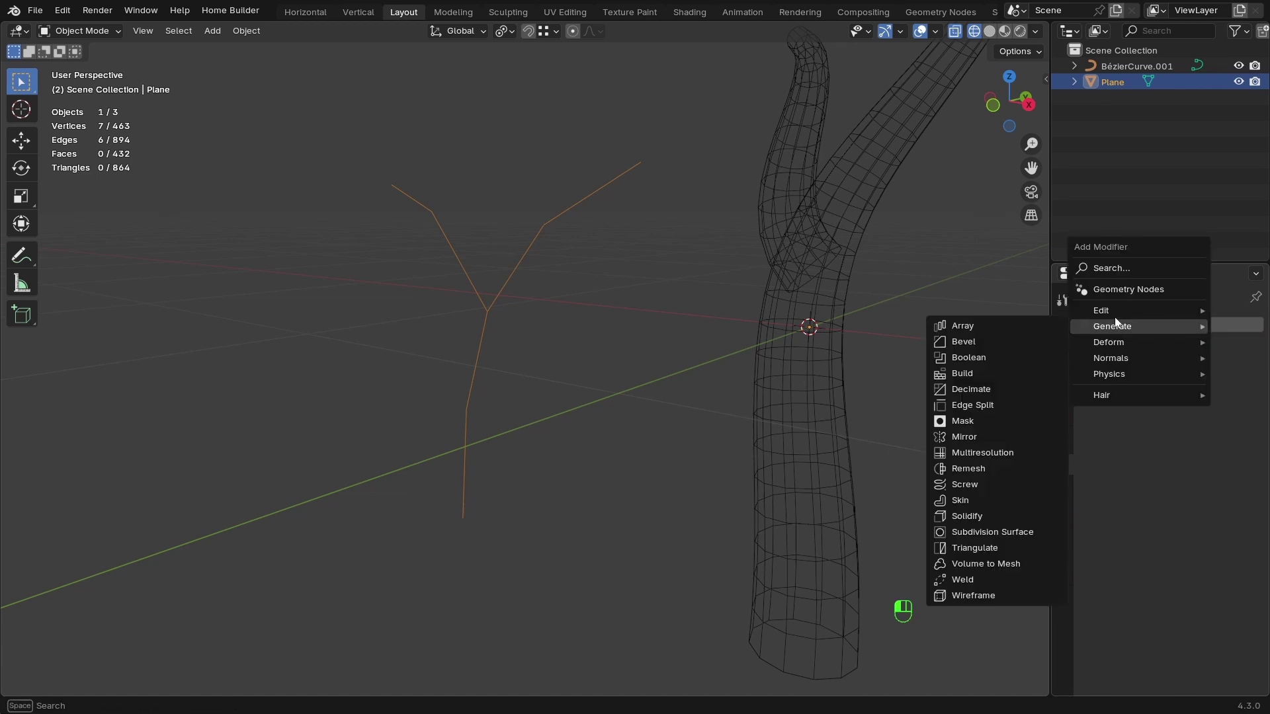
mouse_move(1106, 331)
left_click(979, 498)
Compare the skinned chain with the curve-based tree in wireframe and solid shading.
middle_click_drag(599, 292, 487, 358)
key("shift+z")
key("shift+z")
key("shift+z")
key("shift+z")
key("shift+z")
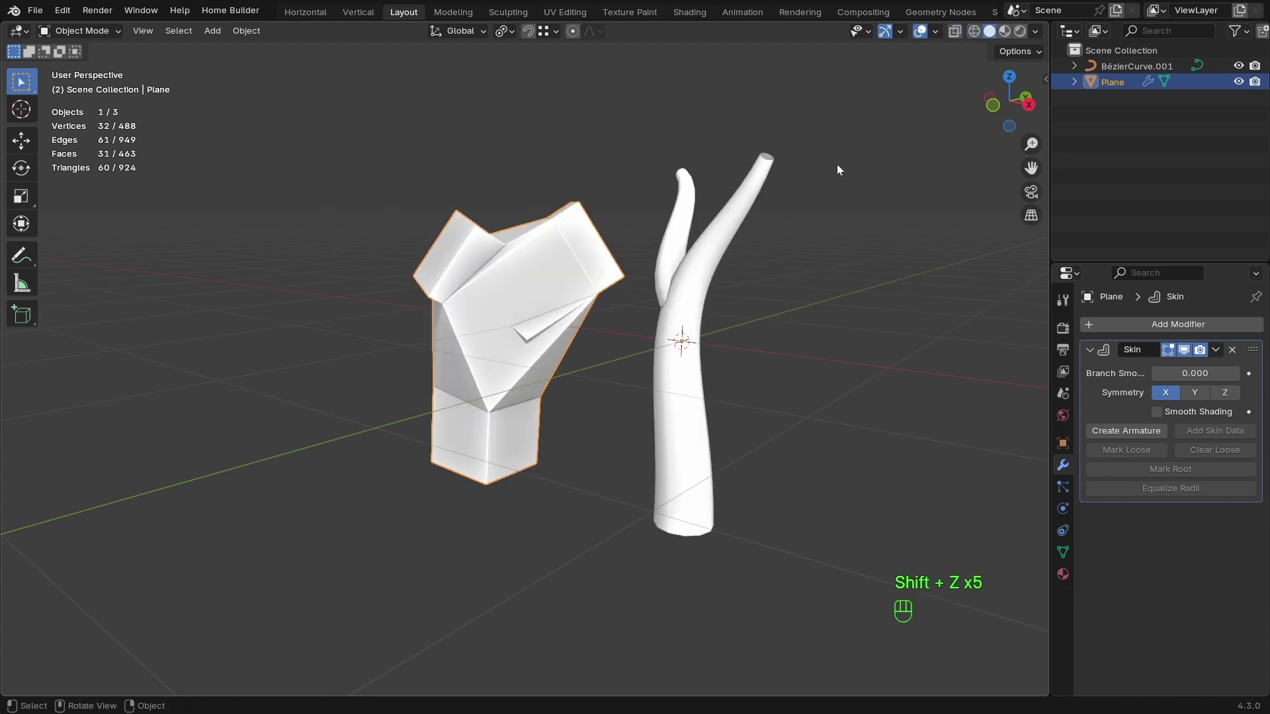
key("shift+z")
key("shift+z")
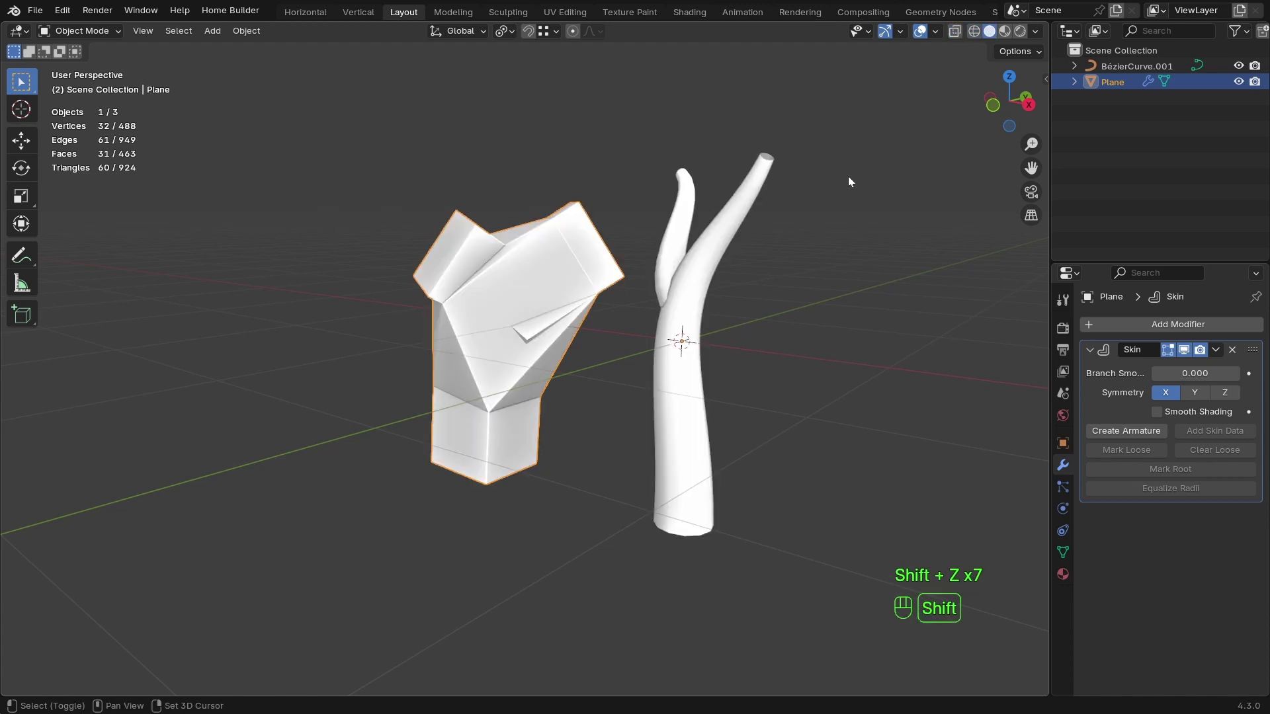
key("shift+z")
key("shift+z")
key("shift+z")
mouse_move(749, 276)
middle_mouse_down()
mouse_move(801, 281)
mouse_move(762, 275)
mouse_move(794, 280)
mouse_move(779, 282)
middle_mouse_up()
key("shift+z")
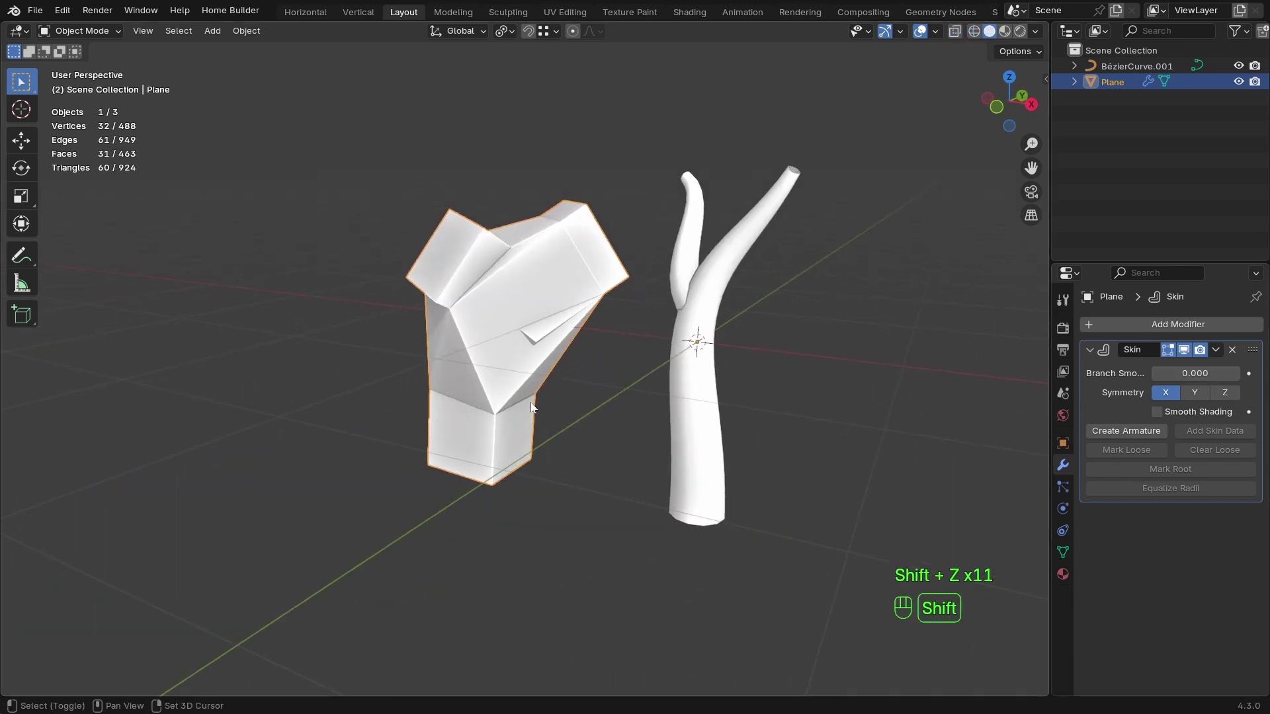
In wireframe front view, edit the skinned chain and mark its bottom vertex as the Skin modifier's root.
key("shift+z")
middle_click_drag(530, 407, 523, 387)
key("KP_1")
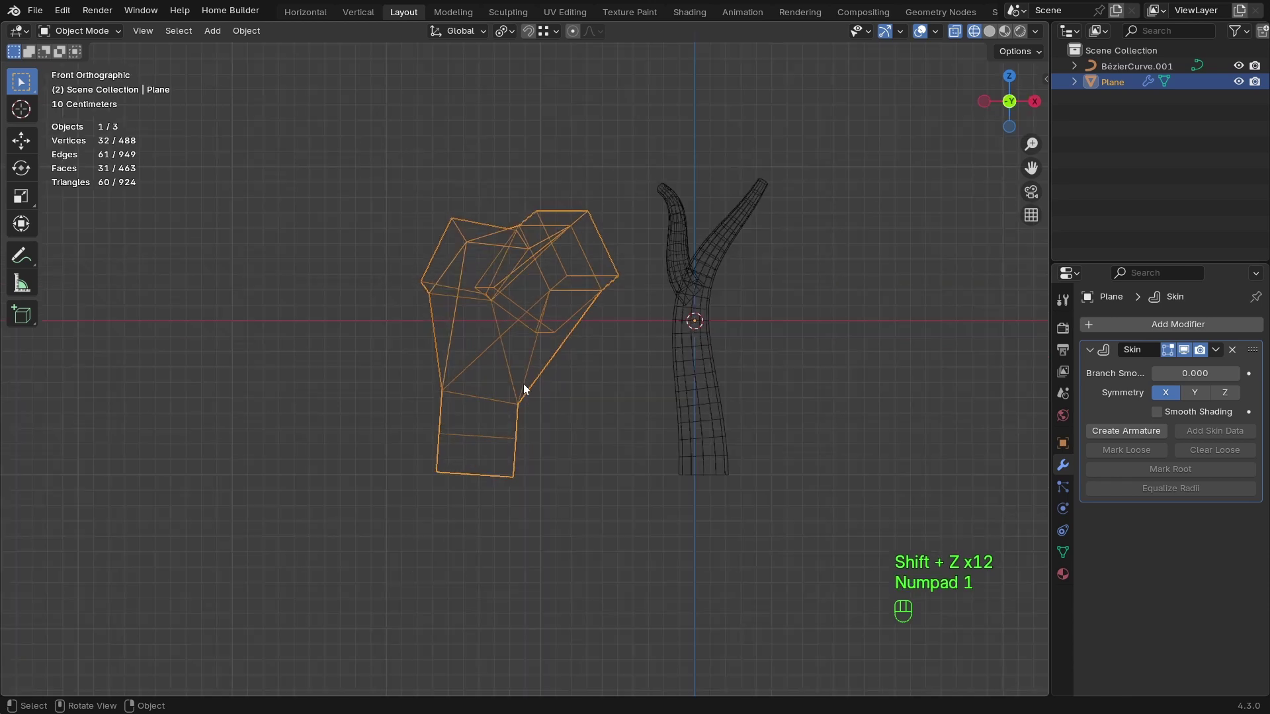
key("Tab")
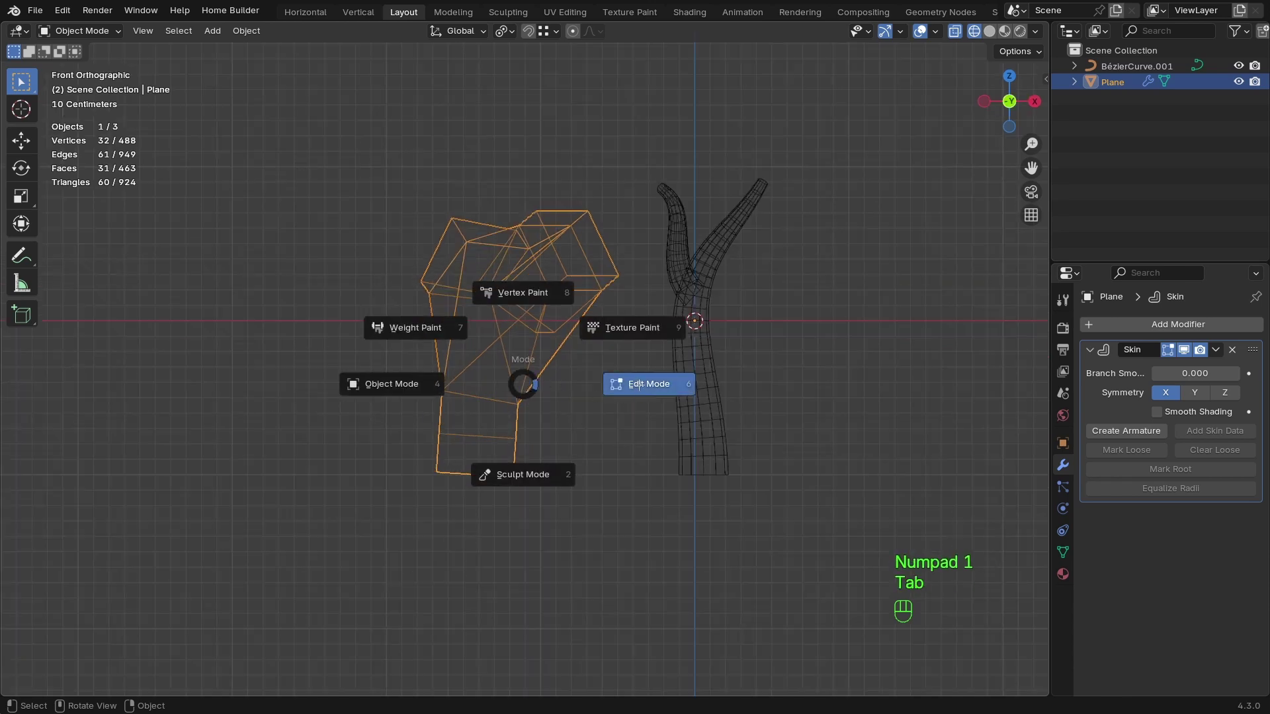
left_click(477, 474)
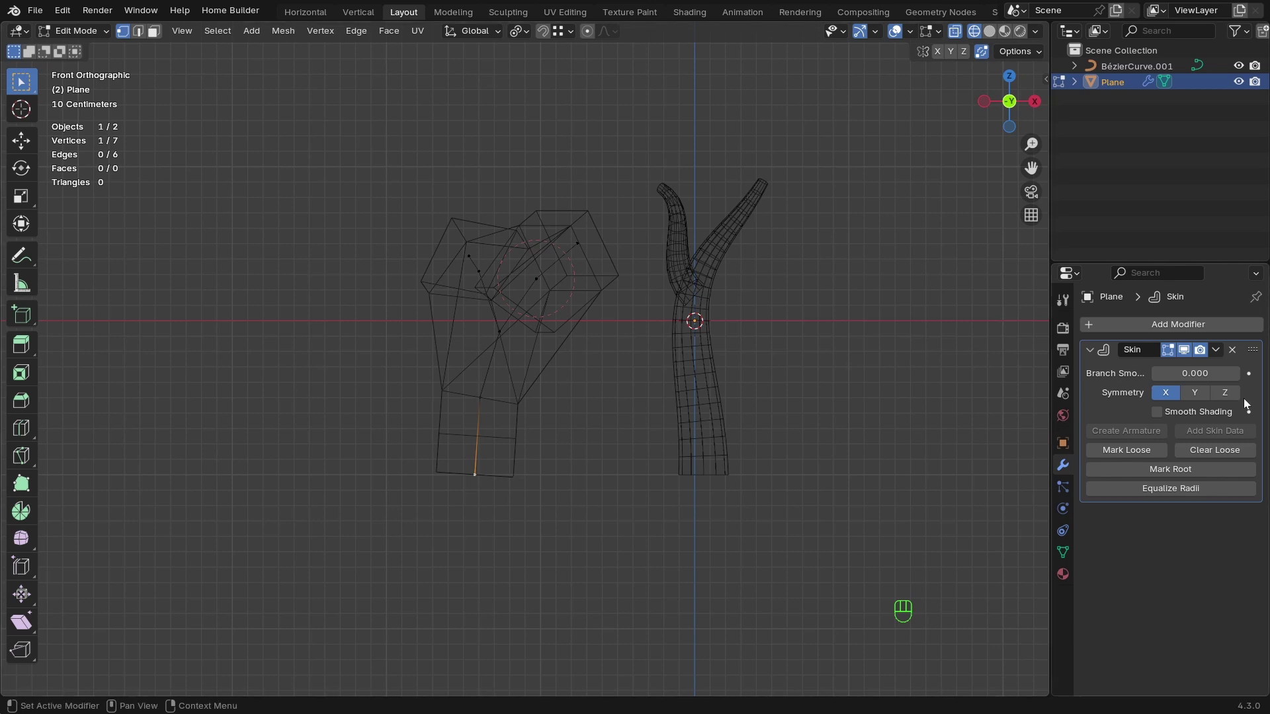
left_click(1165, 471)
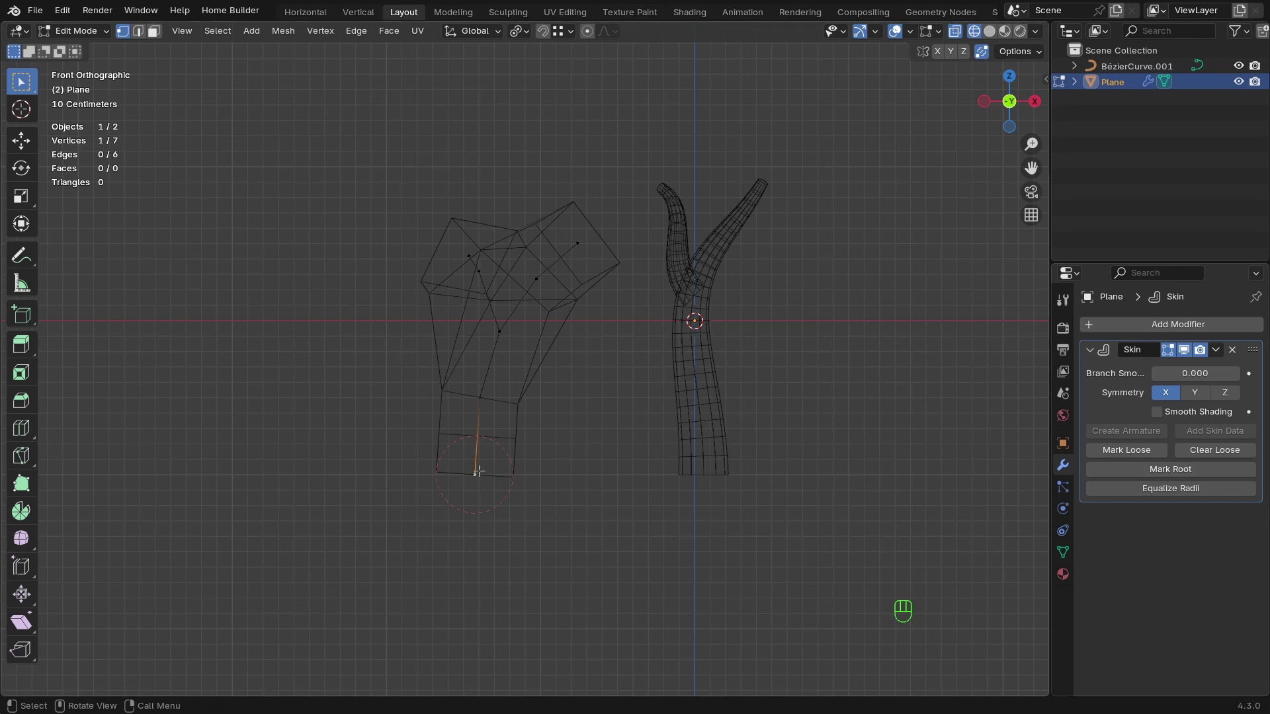
middle_click_drag(474, 467, 554, 376, "ctrl")
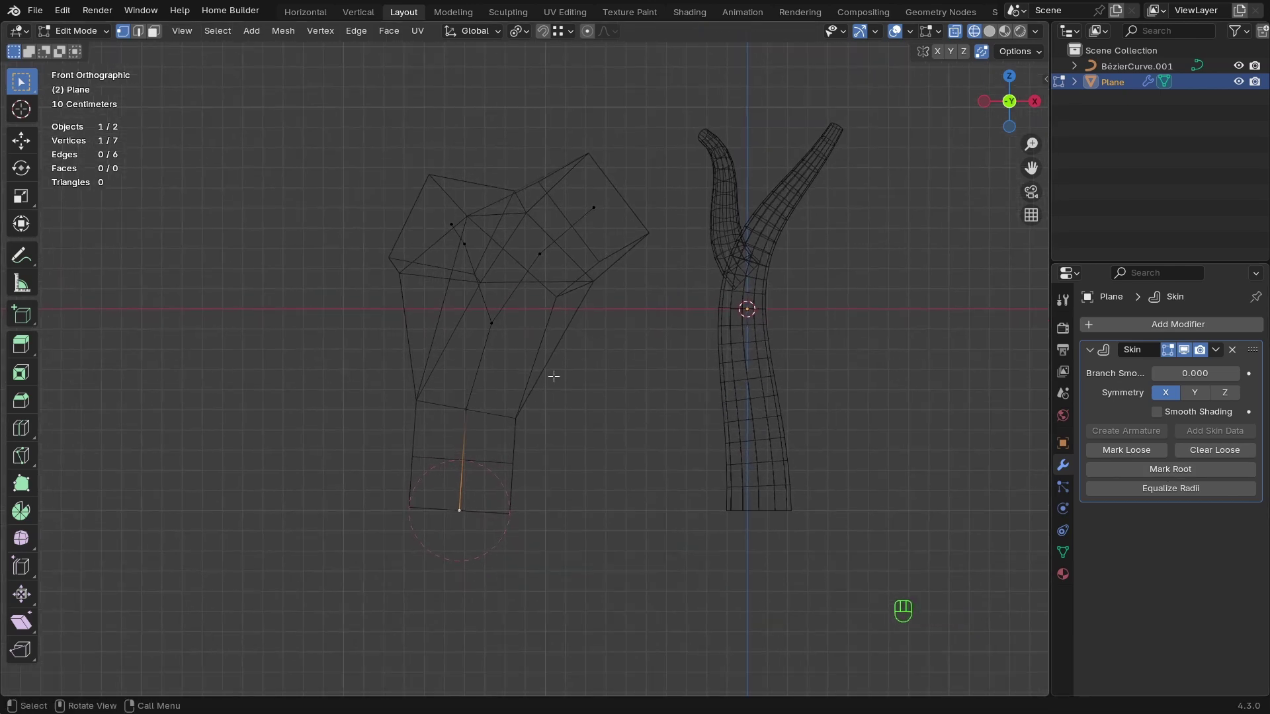
Select the tip vertex of the longer branch on the skinned chain.
left_click(596, 209)
middle_click_drag(596, 209, 607, 251)
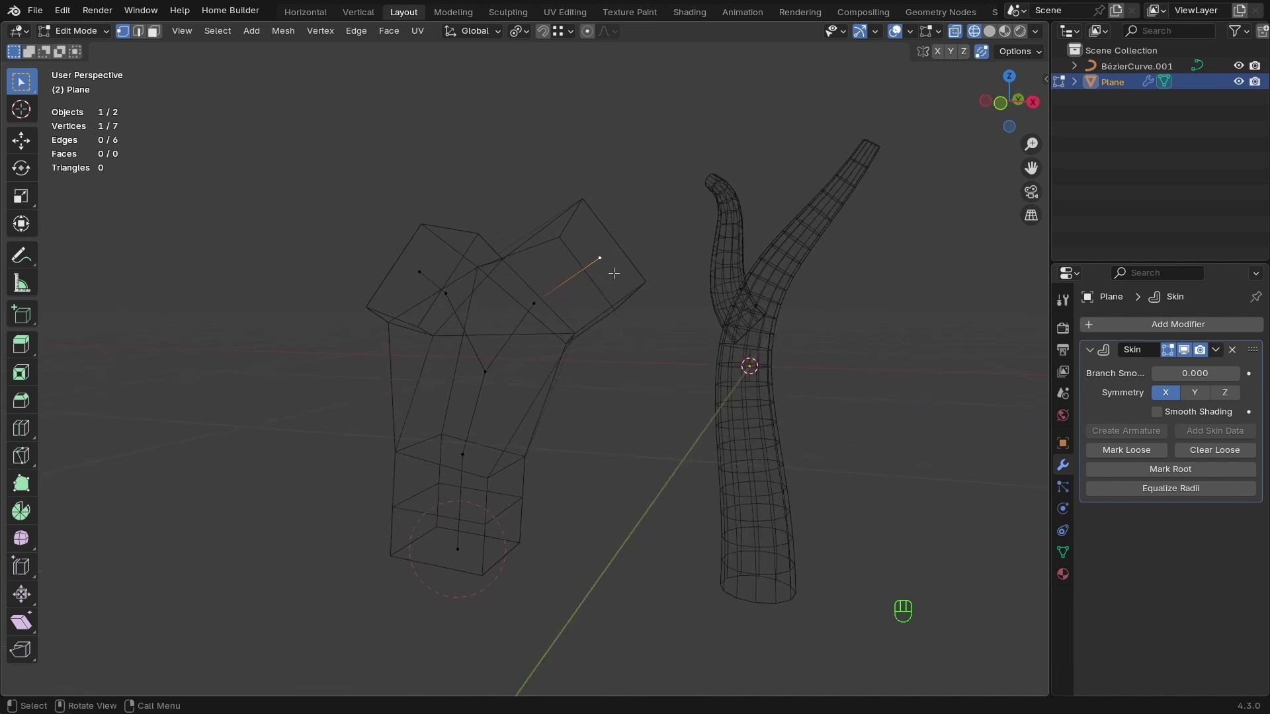
key("ctrl+a")
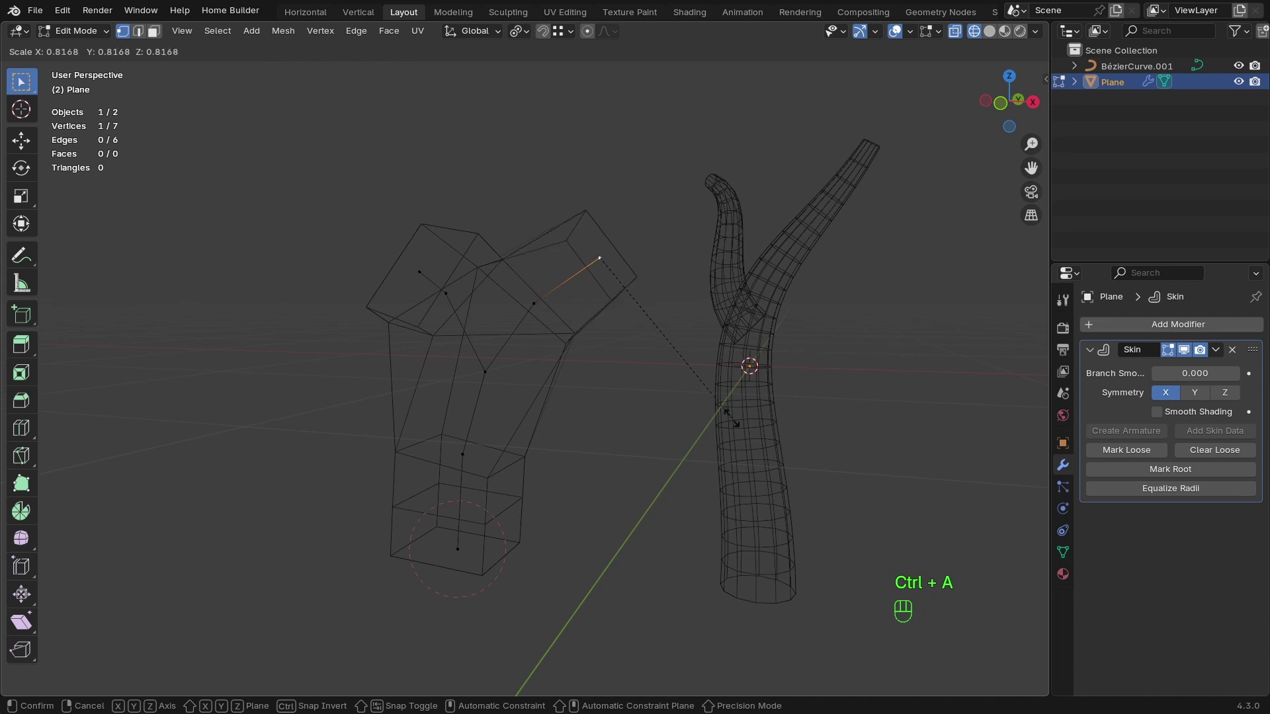
left_click(599, 261)
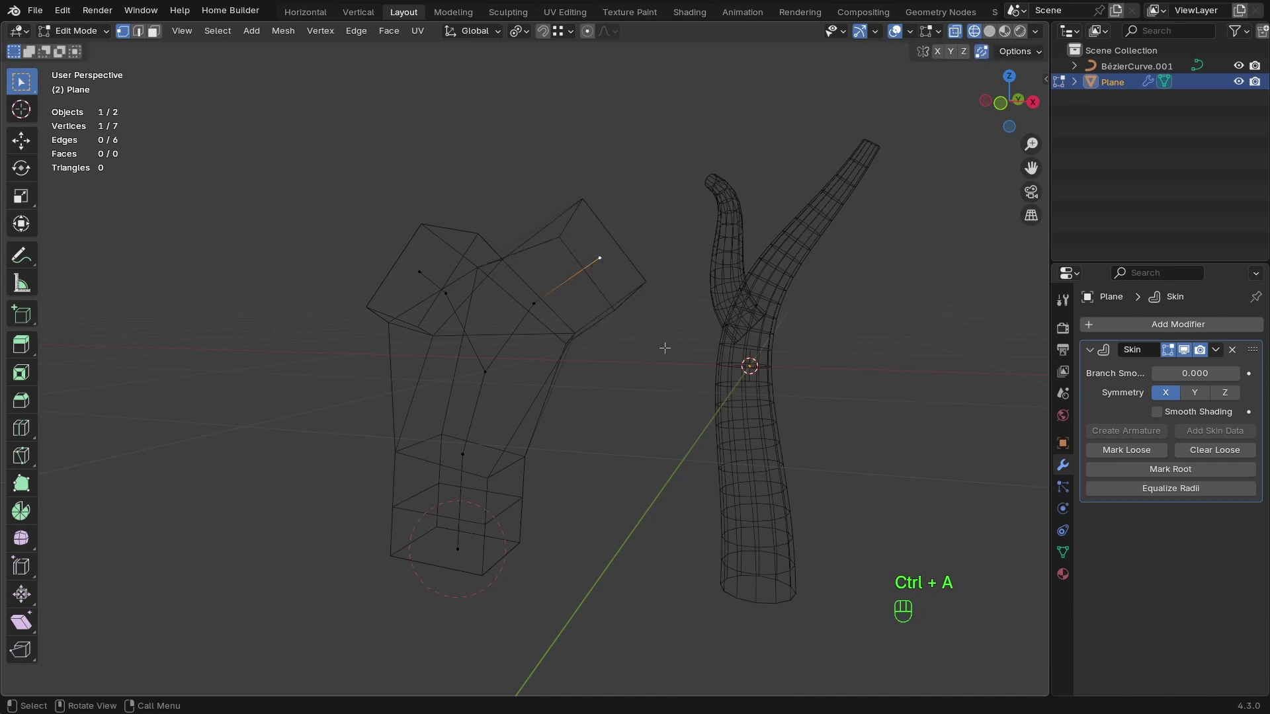
key("shift+z")
key("ctrl+a")
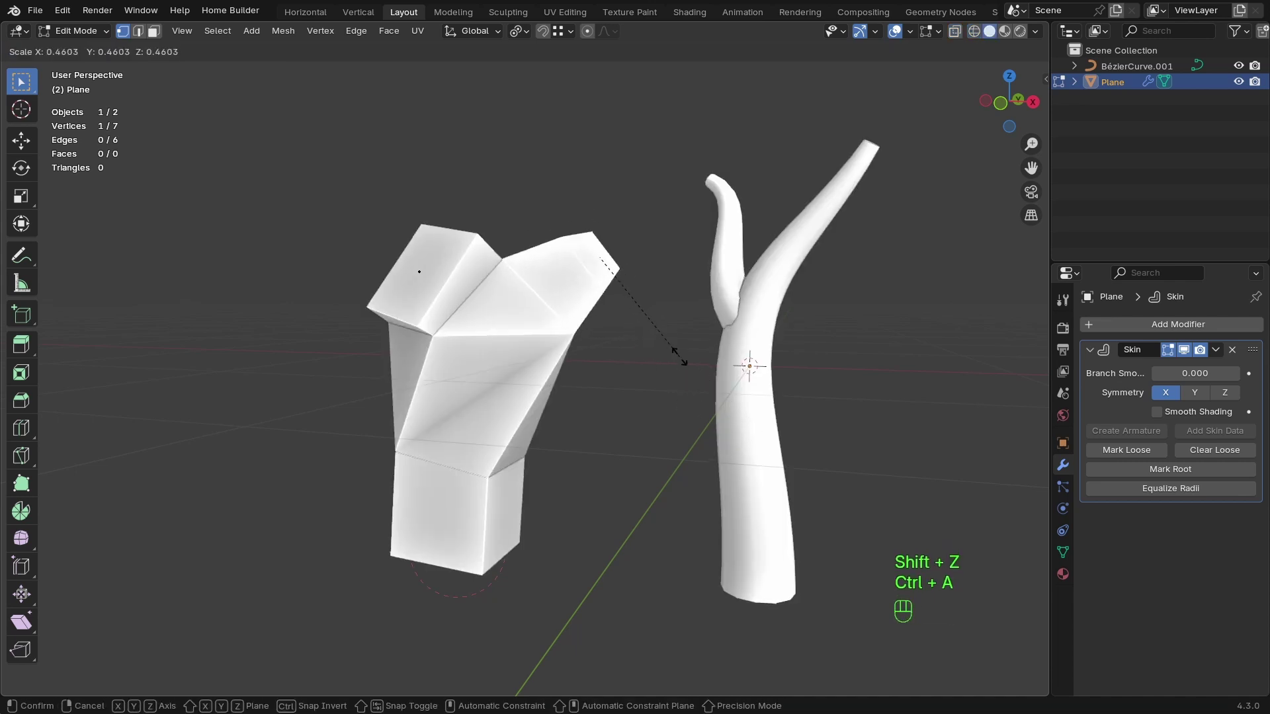
right_click(675, 367)
middle_click_drag(674, 367, 528, 395)
key("ctrl+a")
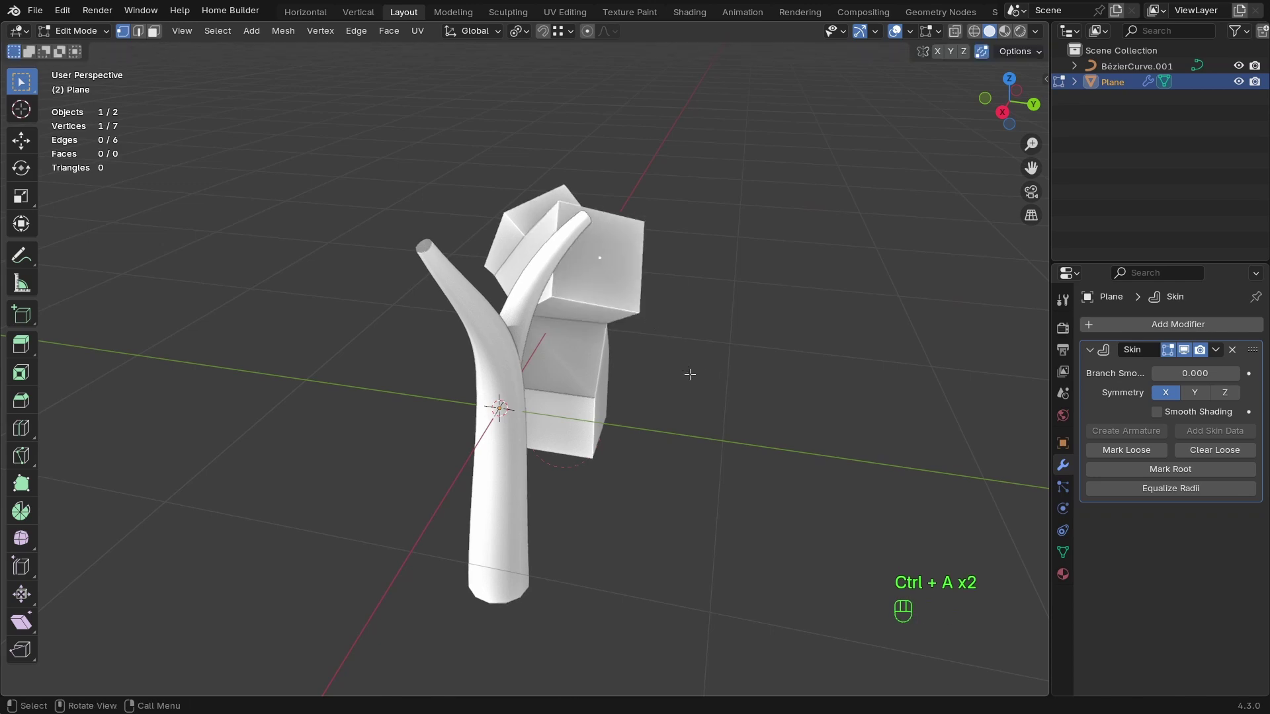
middle_click_drag(499, 409, 642, 394)
In wireframe, add the shorter branch's tip vertex to the selection and enable proportional editing with Connected Only and Smooth falloff.
key("shift+z")
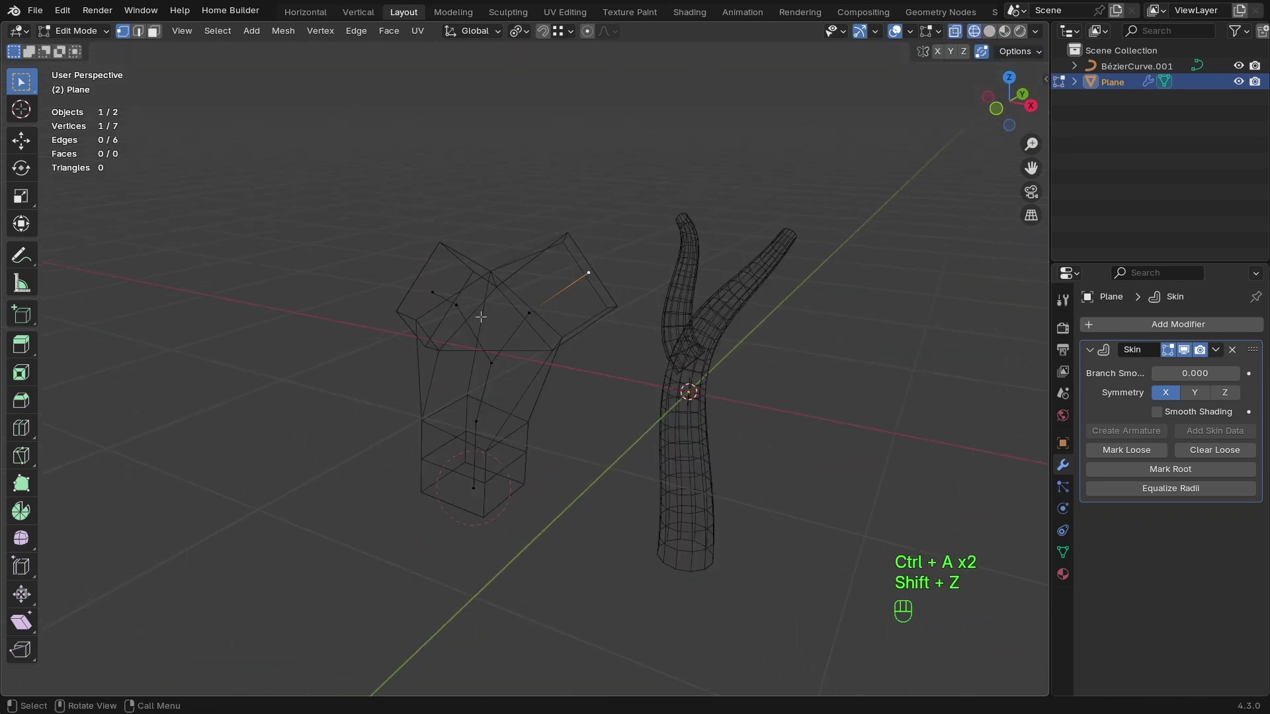
left_click(433, 292, "shift")
middle_click_drag(435, 295, 587, 349)
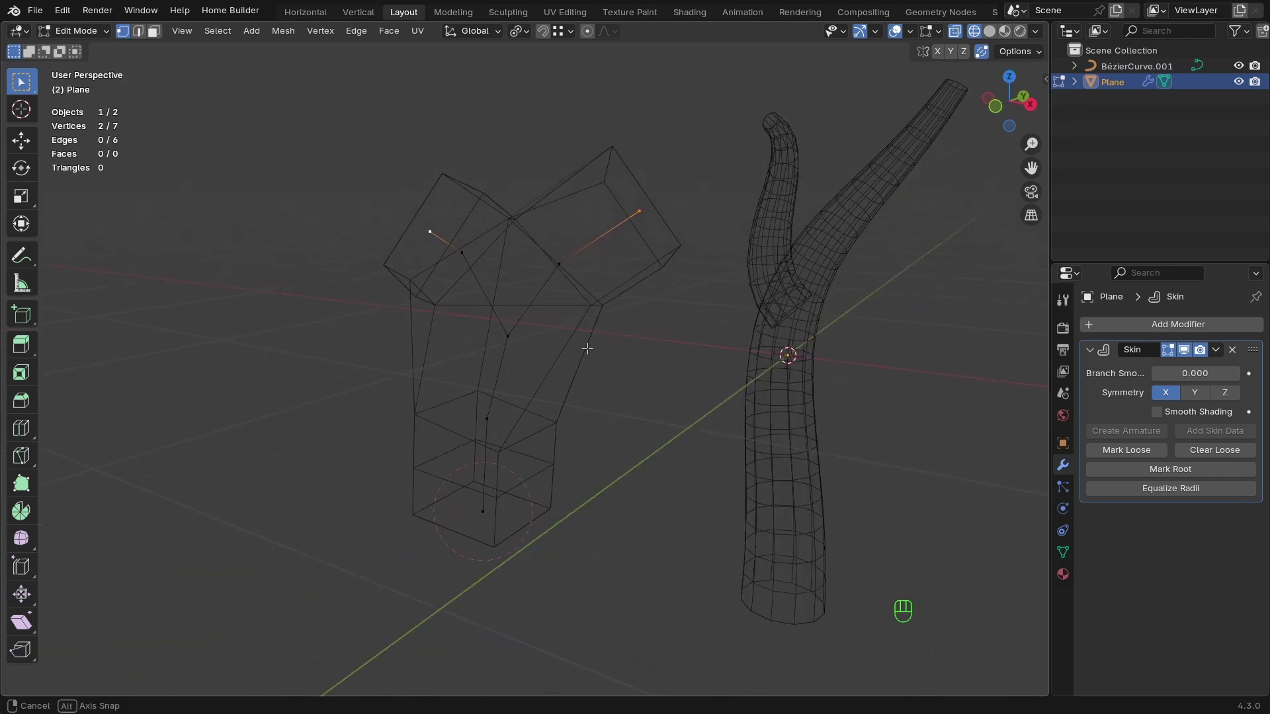
left_click(587, 31)
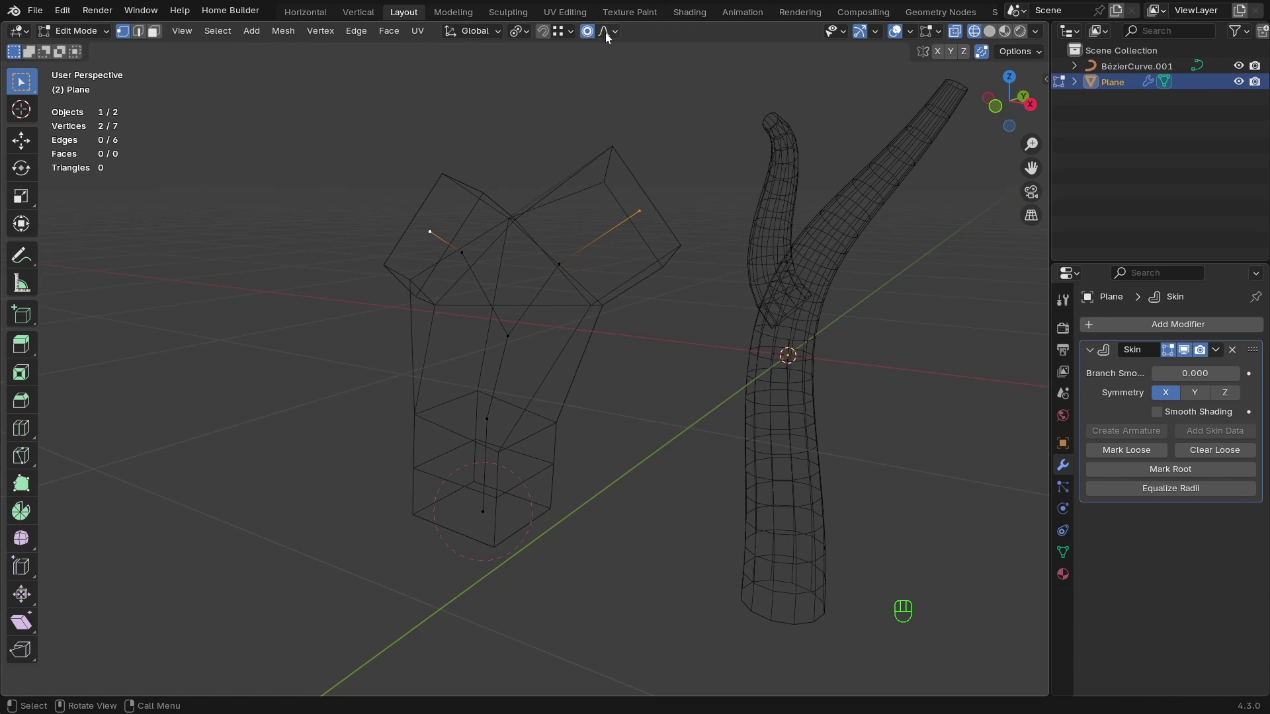
left_click(606, 32)
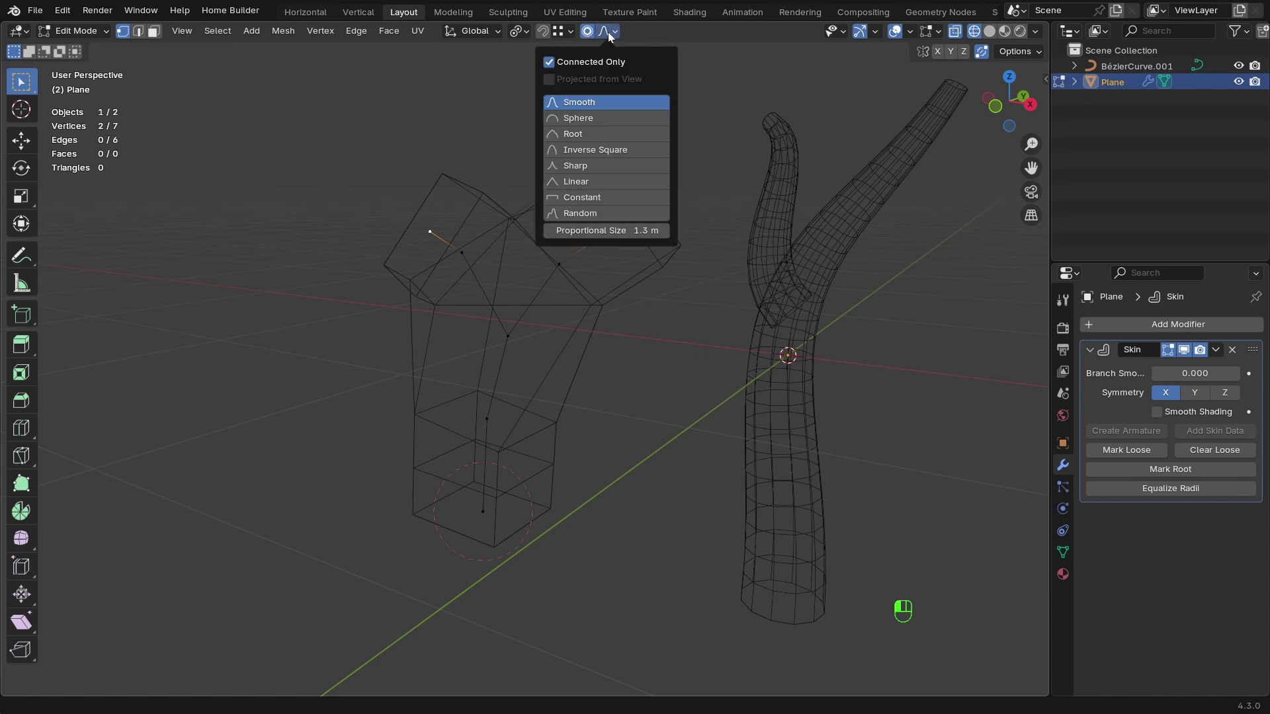
left_click(549, 63)
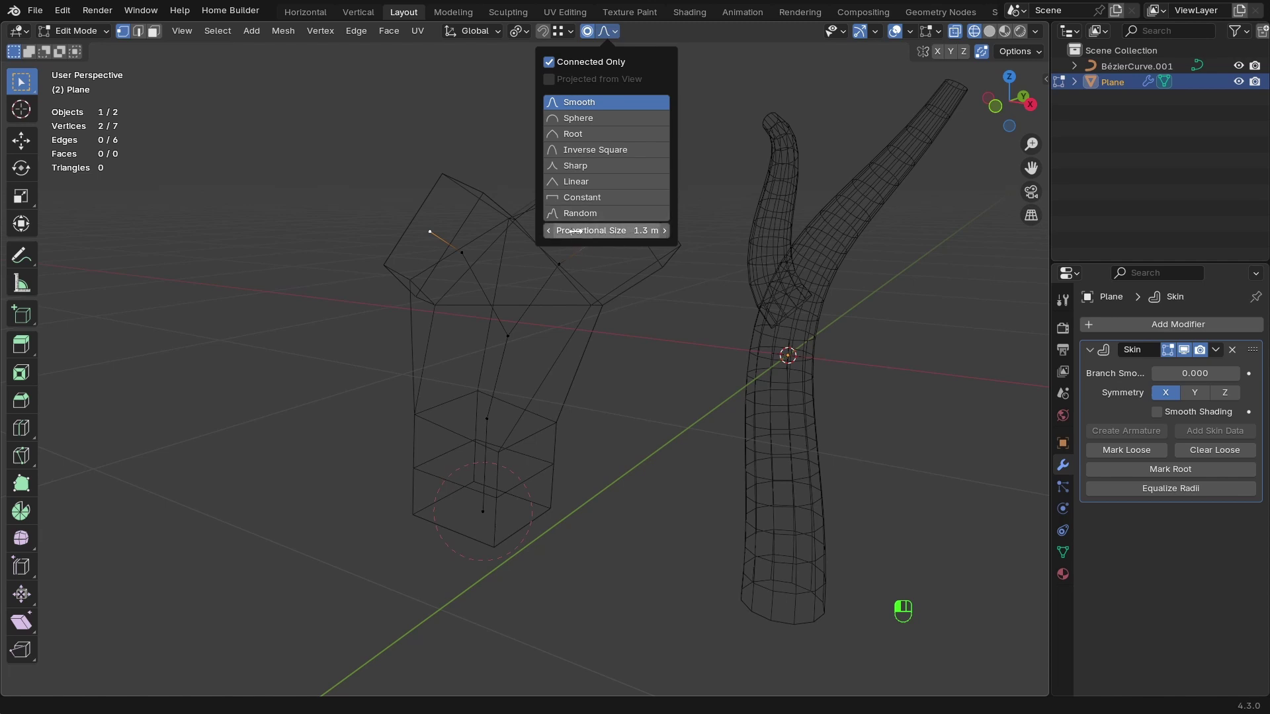
Scale the skin radius of both branch tips to 0.276 with a proportional size of 1.3.
middle_click_drag(569, 299, 607, 322)
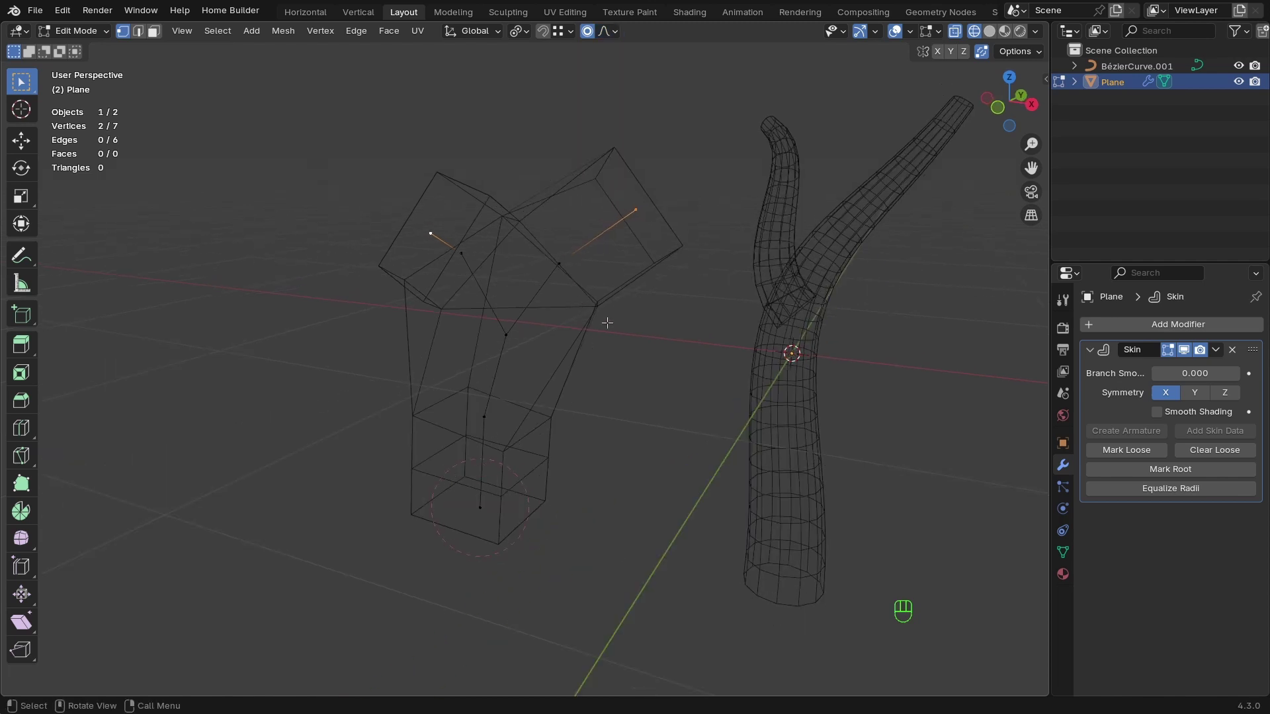
key("ctrl")
key("ctrl+a")
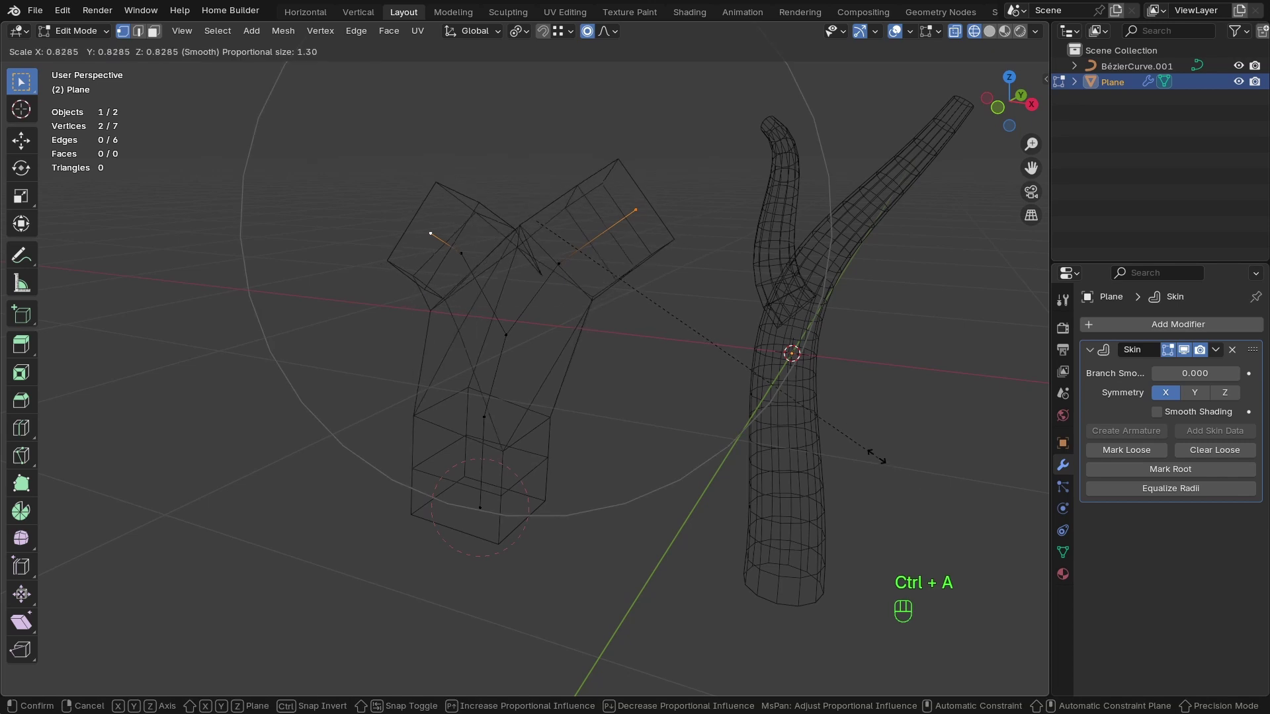
left_click(647, 299)
middle_click_drag(649, 301, 456, 548)
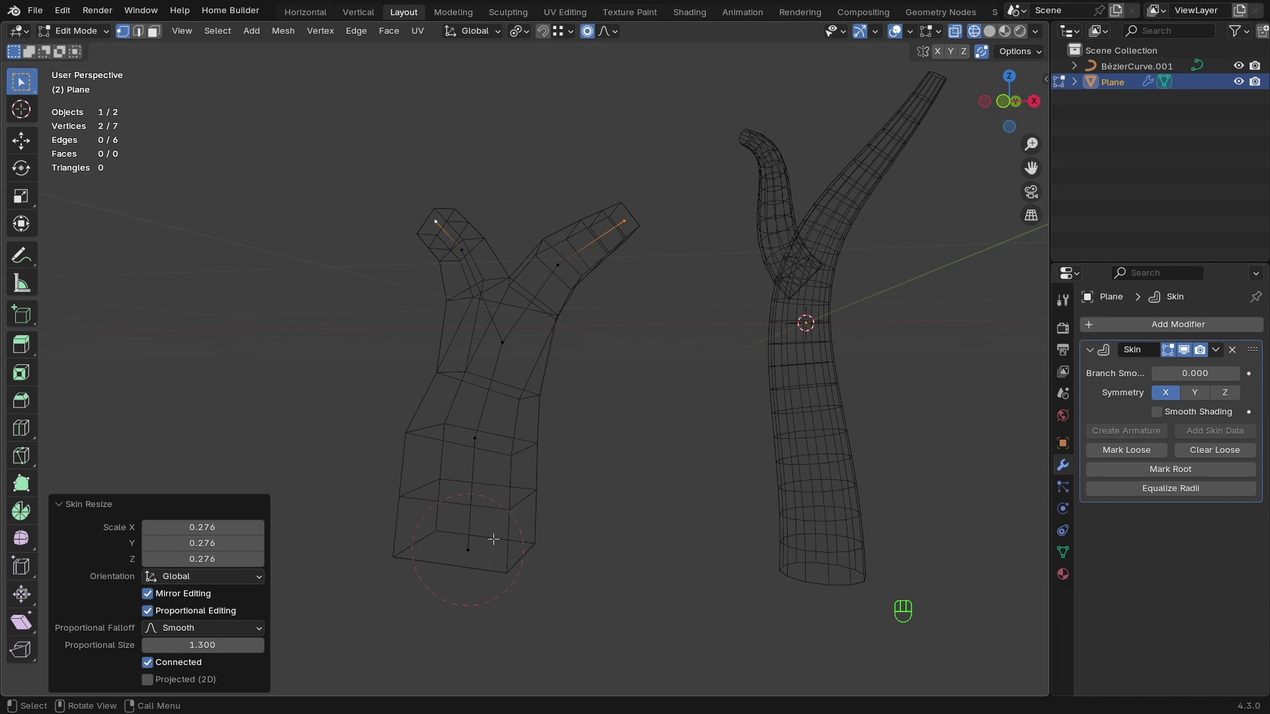
Scale the skin radius of the two lowest trunk vertices to 0.592 with proportional falloff.
left_click(482, 549)
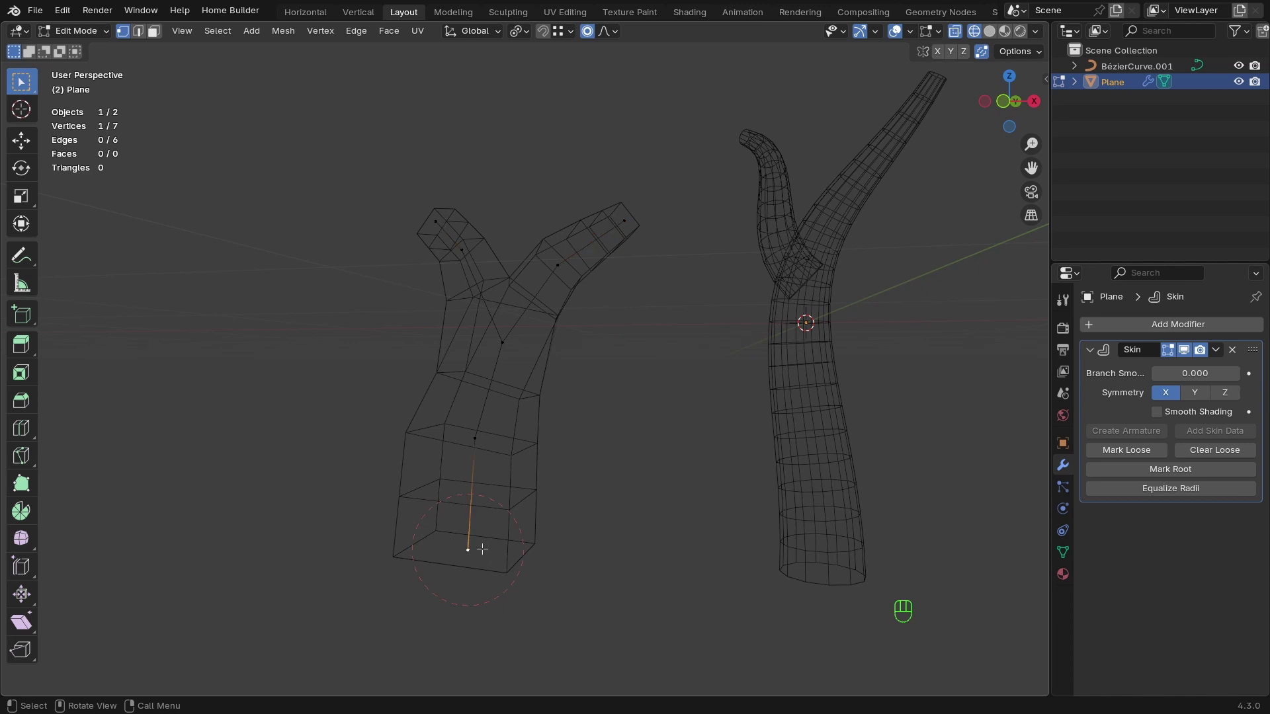
left_click(473, 442, "shift")
key("ctrl+a")
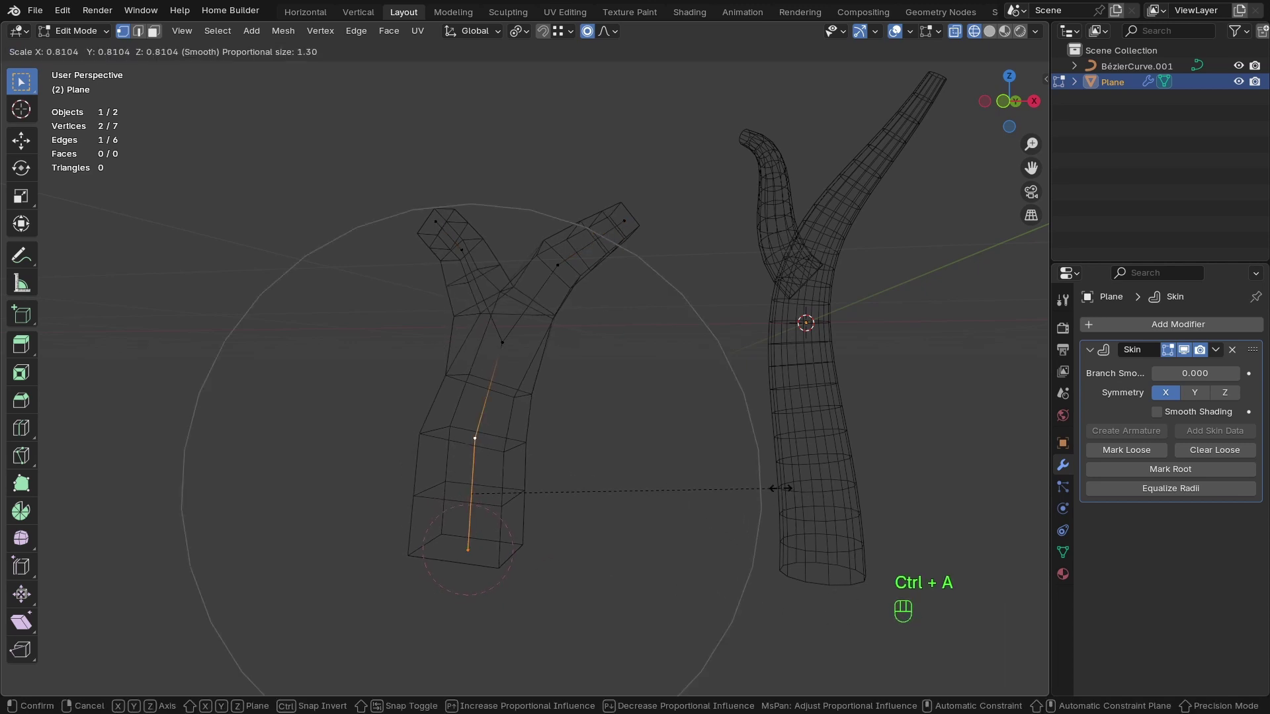
left_click(696, 469)
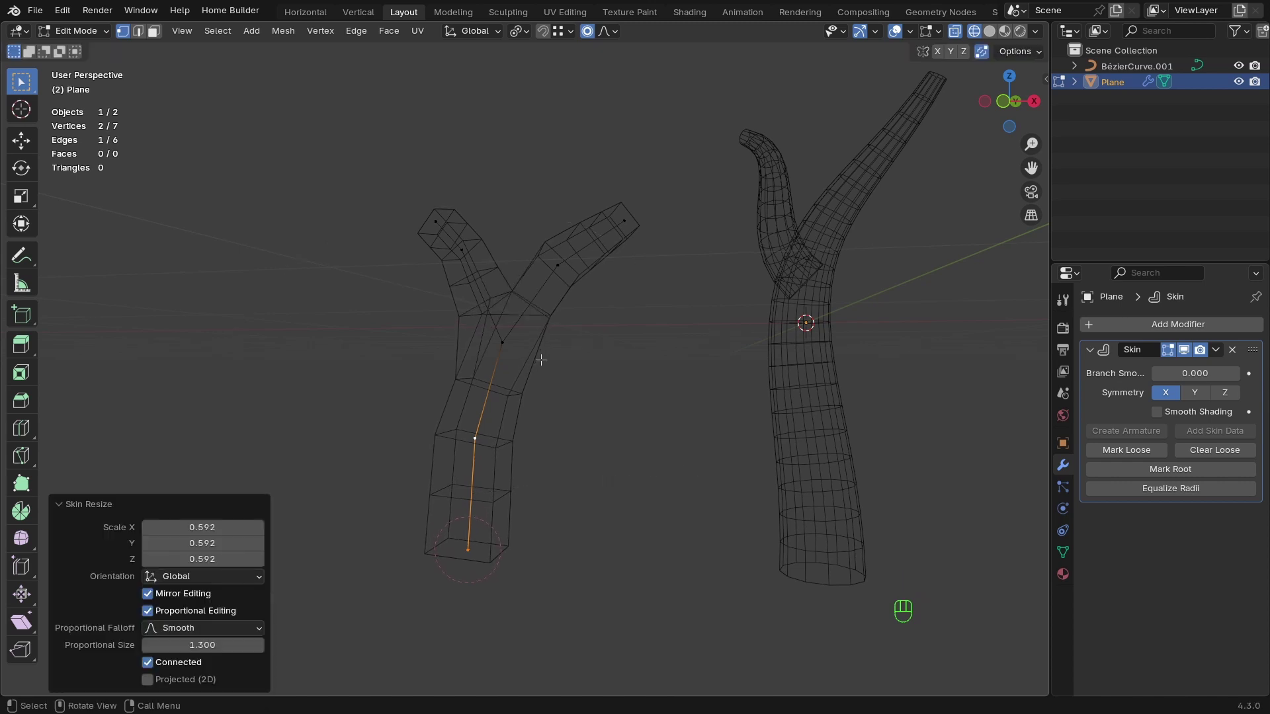
Scale the skin radius of both branch tip vertices by a further 0.689 and show the result in solid shading.
left_click(627, 223)
key("ctrl+a")
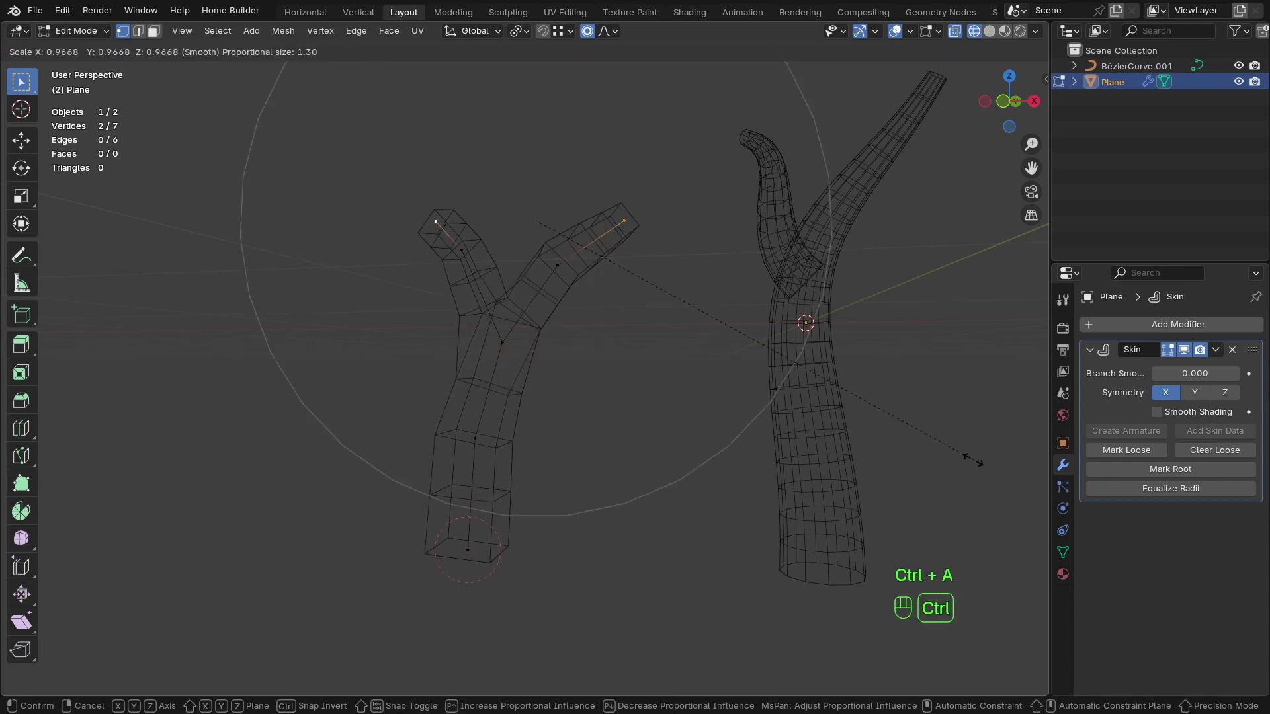
left_click(815, 407)
middle_click_drag(816, 408, 652, 366)
key("shift+z")
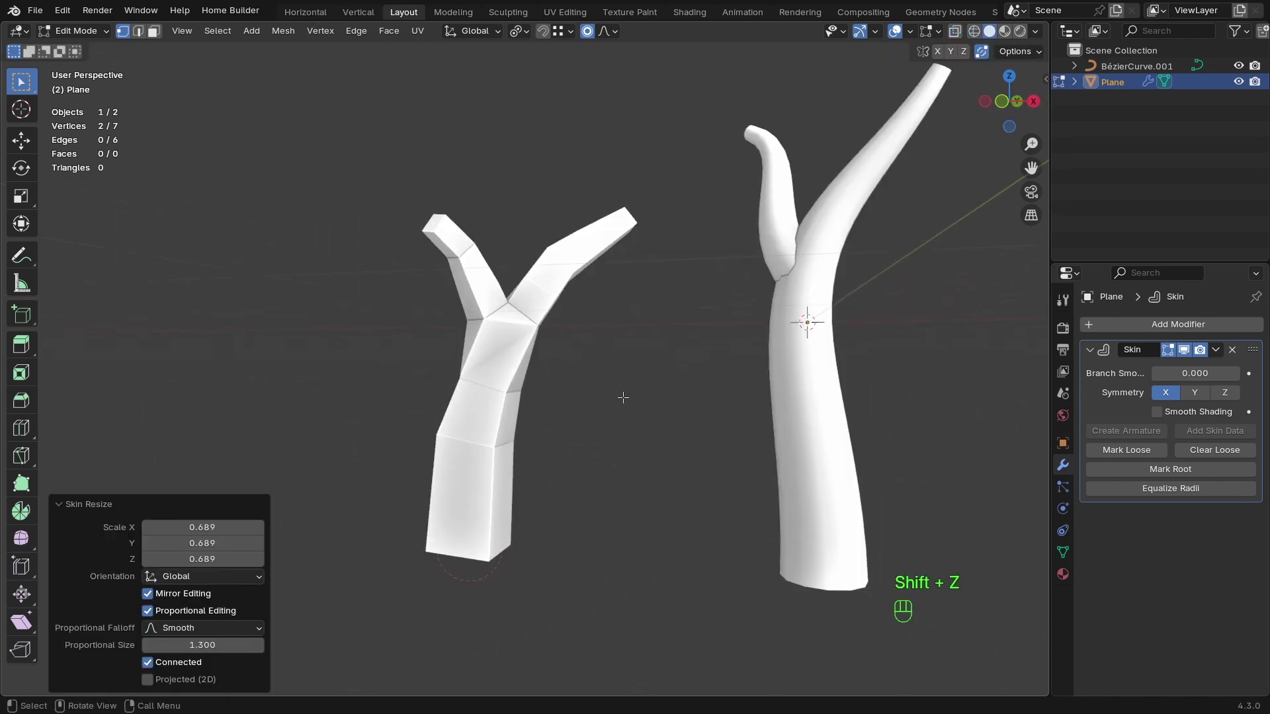
Return the skinned tree to Object Mode and add a Subdivision Surface modifier after the Skin modifier.
scroll(544, 479, "down", 3)
middle_click_drag(542, 482, 1001, 348)
key("KP_1")
key("Tab")
left_click(1090, 349)
left_click(1176, 324)
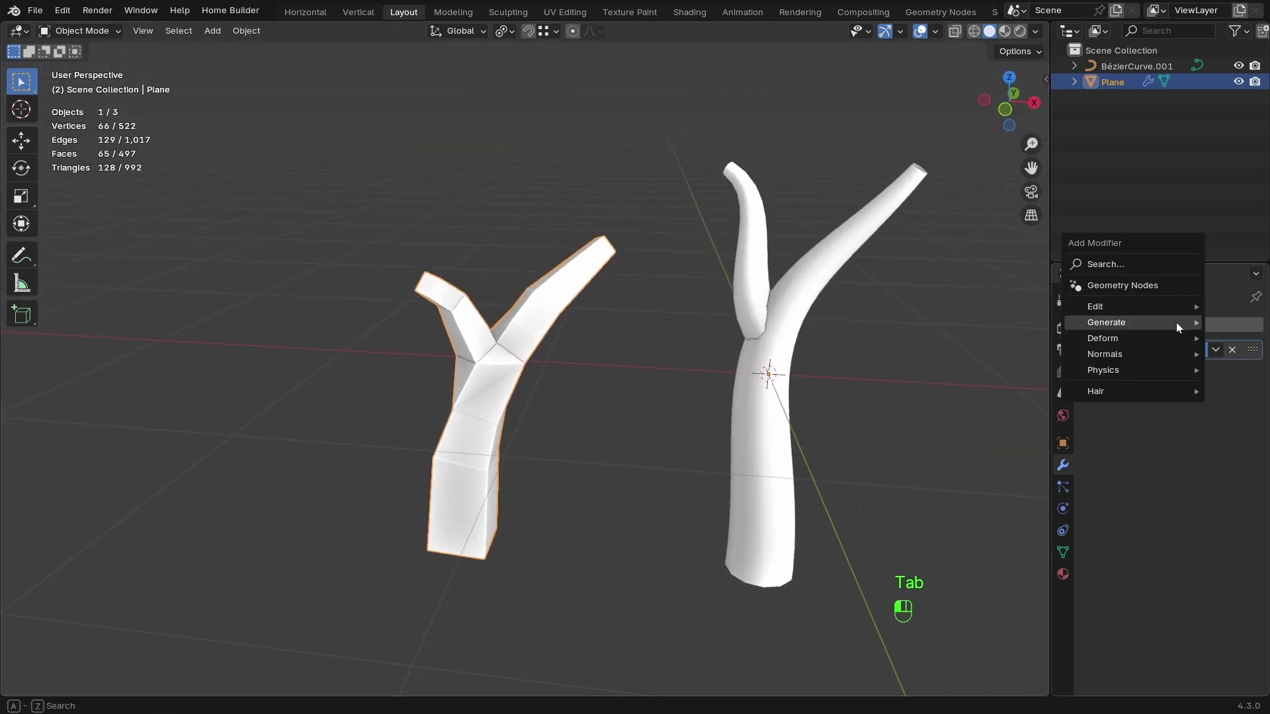
mouse_move(1176, 327)
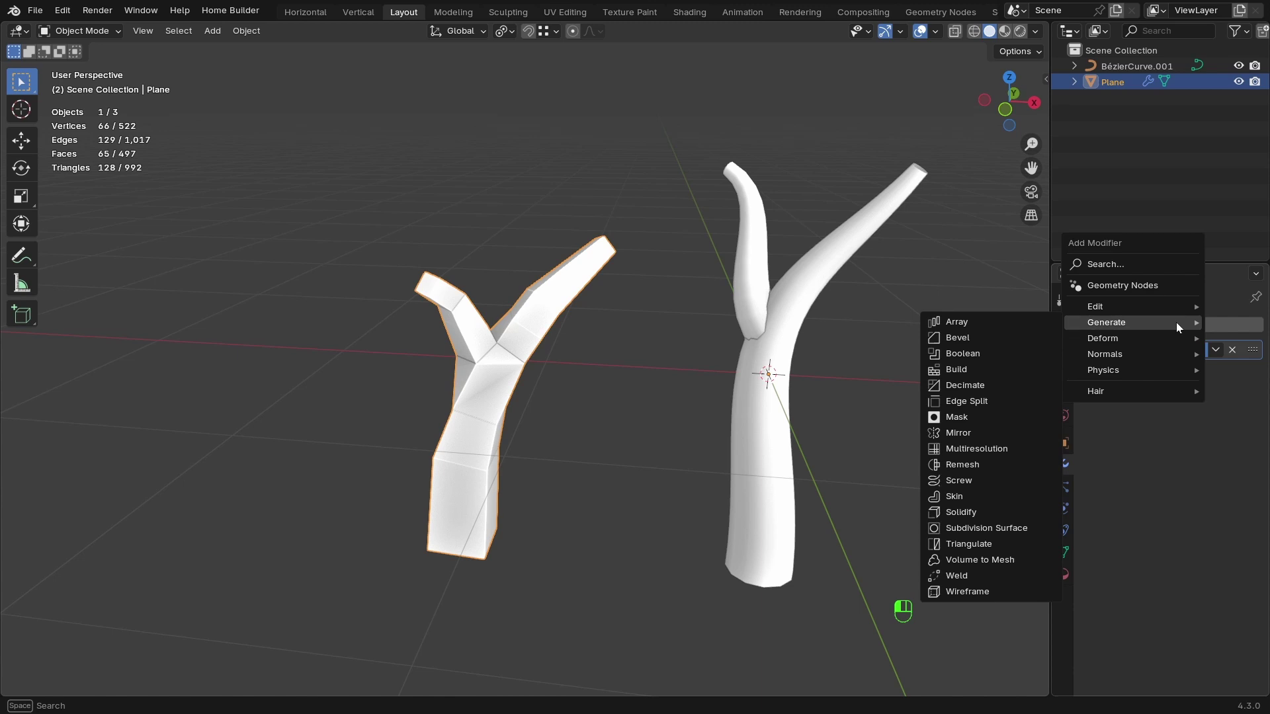
left_click(963, 529)
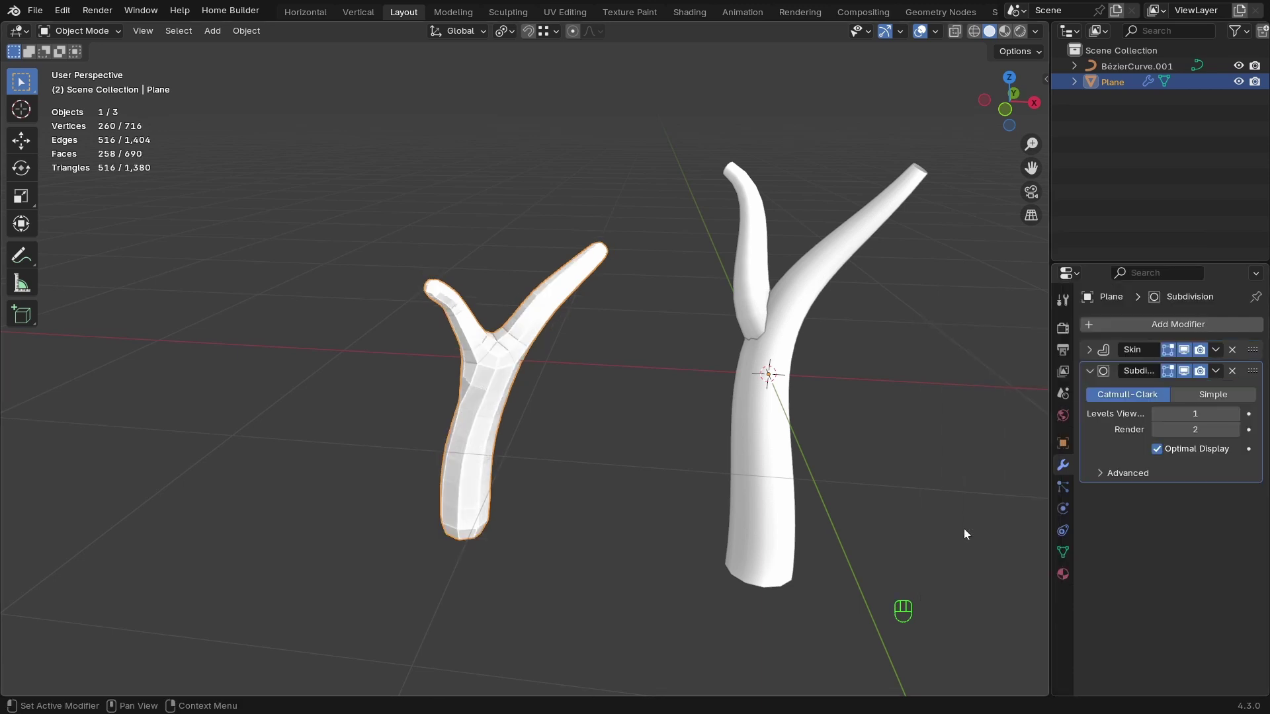
Edit the skinned tree in wireframe front view and select the middle vertex of its shorter branch.
middle_click_drag(964, 529, 463, 436)
key("KP_1")
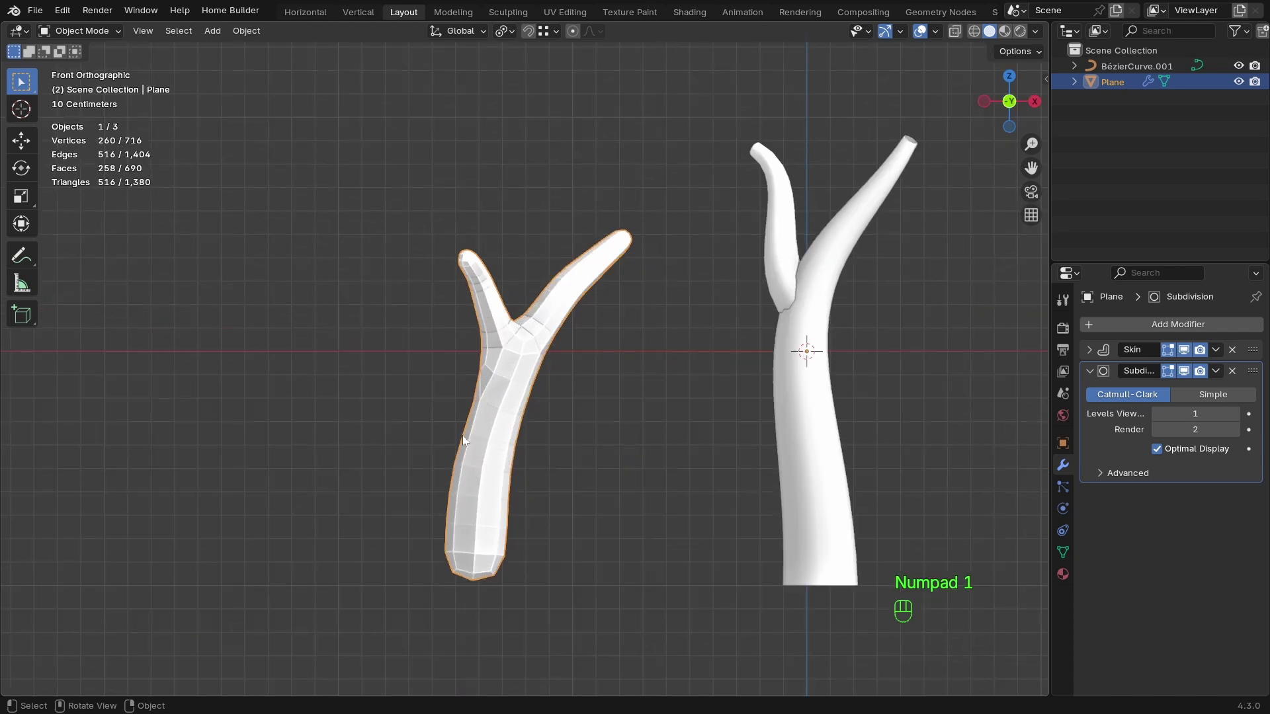
key("Tab")
scroll(459, 252, "up", 2)
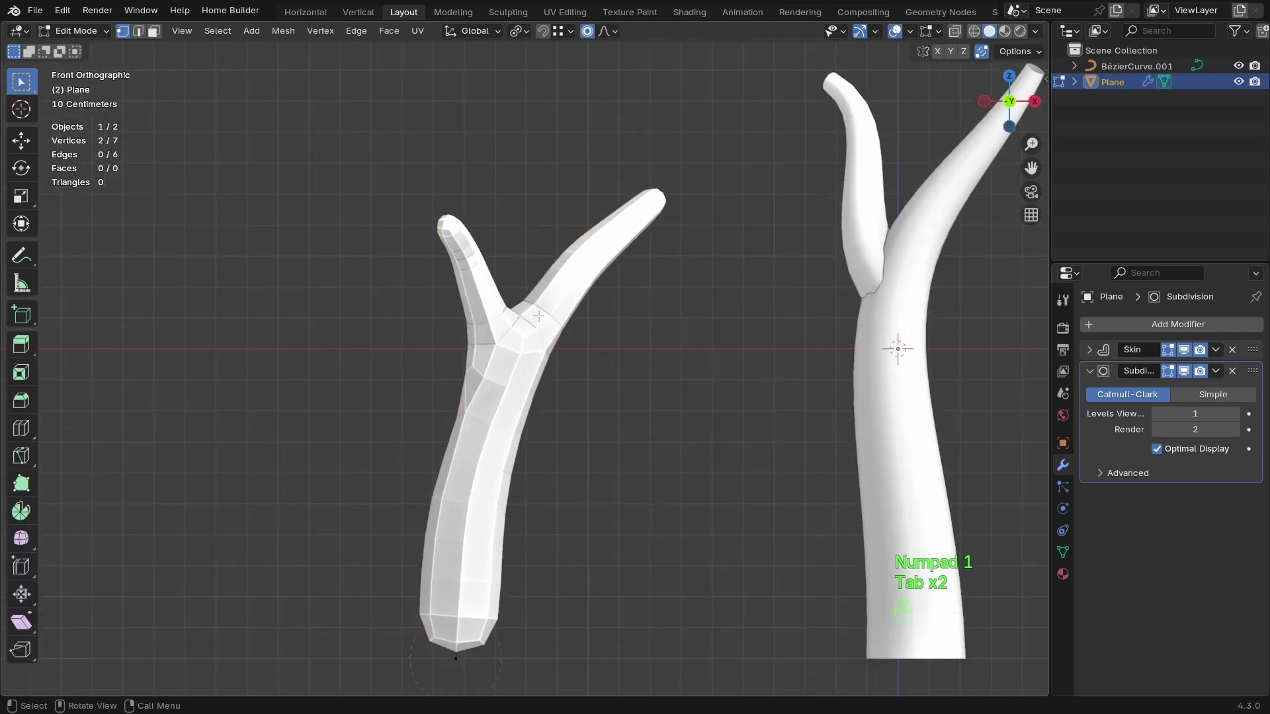
key("shift+z")
scroll(460, 252, "up", 3)
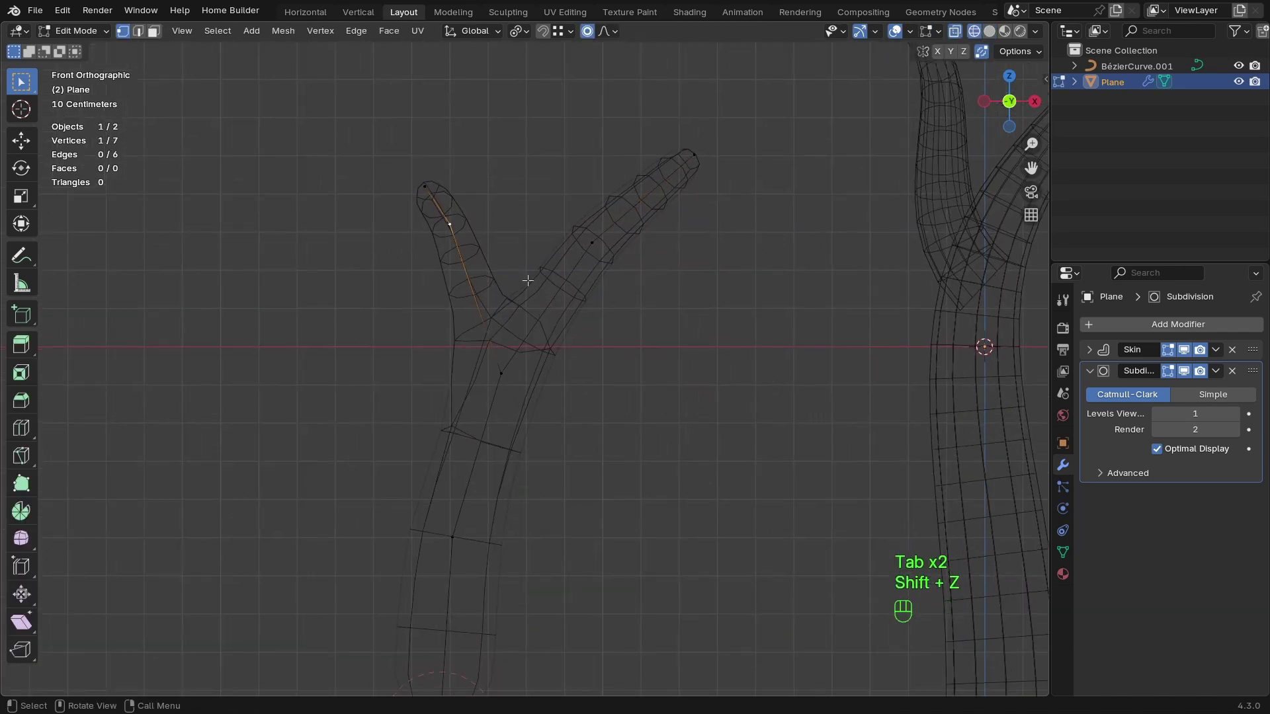
key("g")
key("g")
key("Escape")
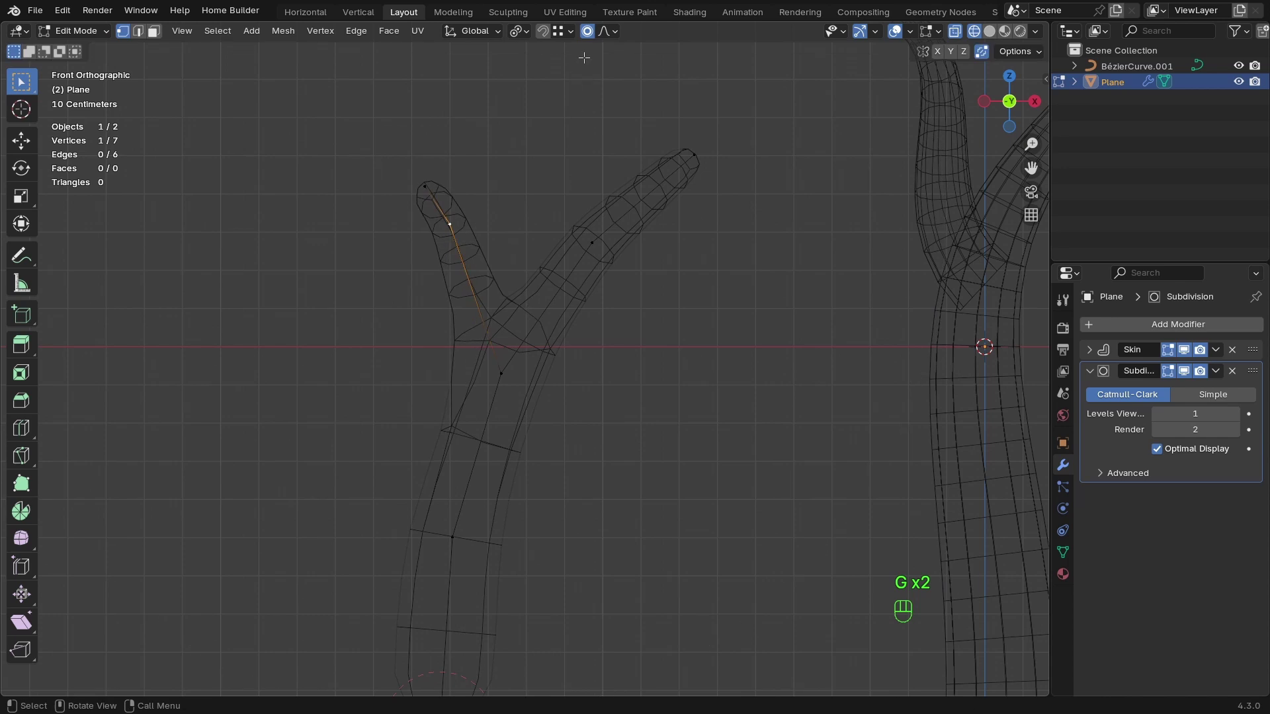
Turn off proportional editing and slide the shorter branch's middle vertex toward the fork by a factor of about 0.2.
key("g")
key("g")
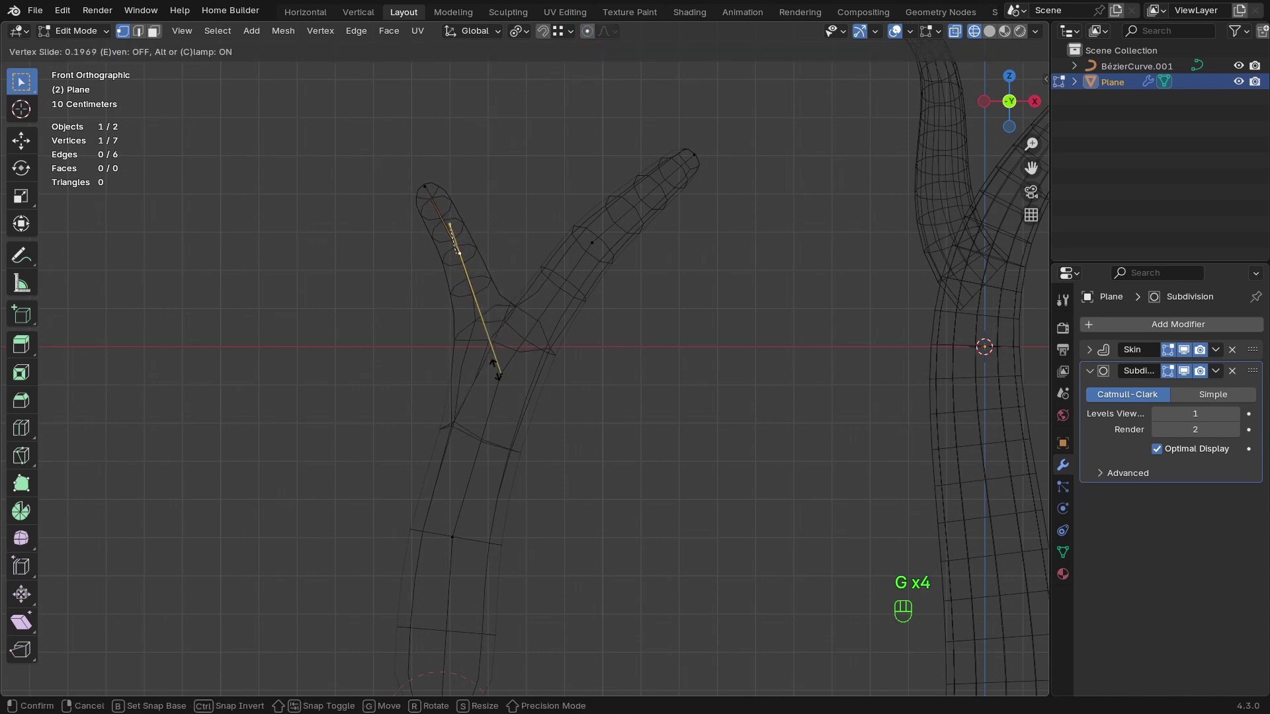
left_click(494, 366)
Slide the longer branch's middle vertex toward its tip by a factor of 0.013.
left_click(591, 242)
key("g")
key("g")
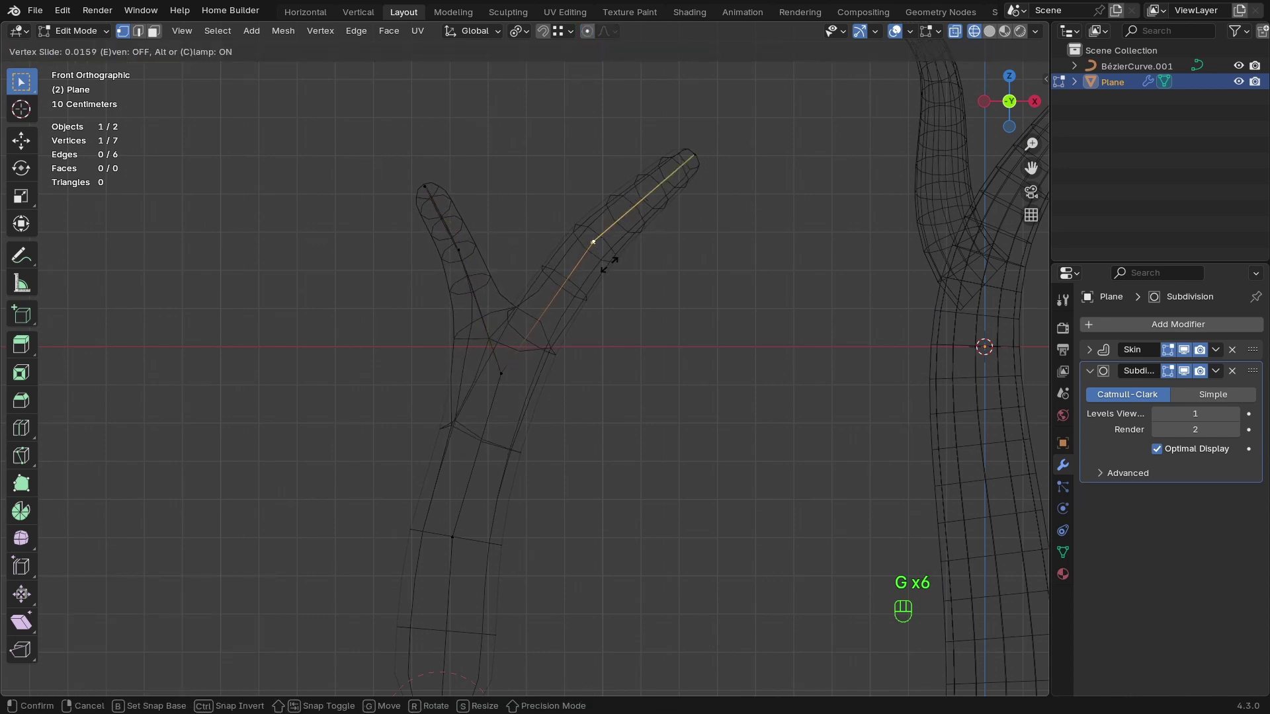
left_click(609, 265)
key("ctrl+a")
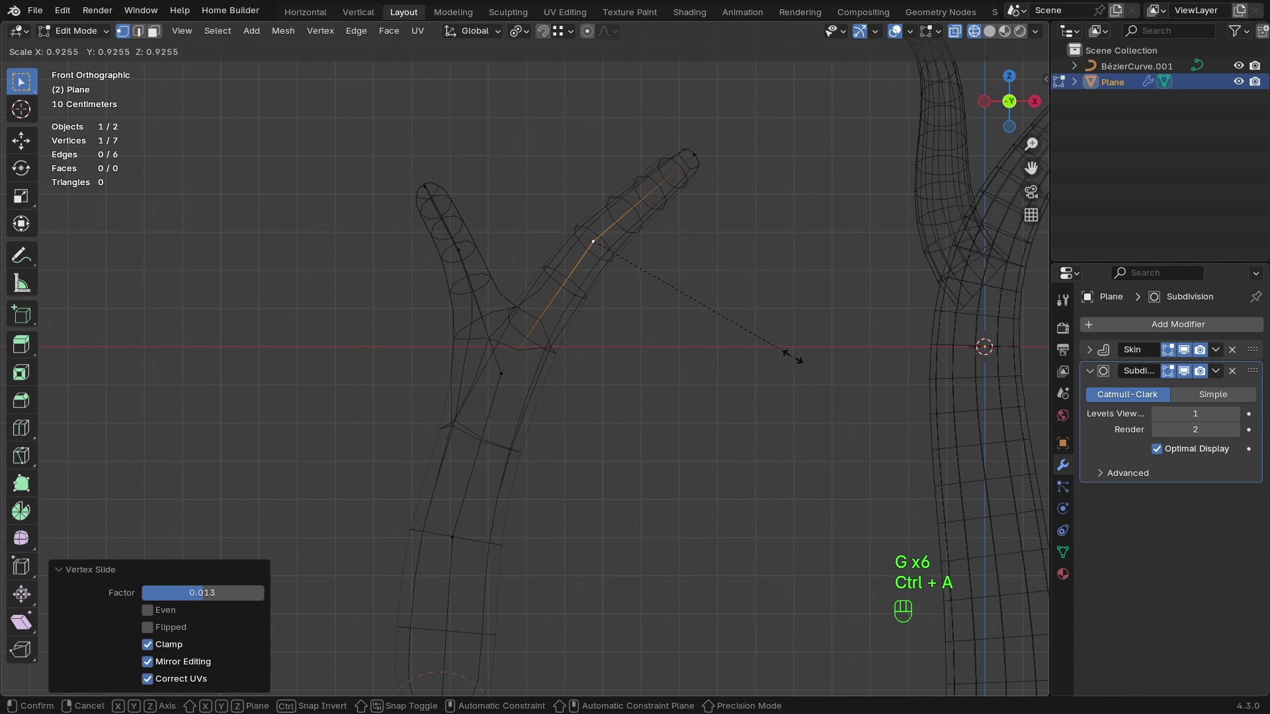
right_click(764, 337)
Move the longer branch's middle vertex by about 0.026 m in X, 0.022 m in Y and -0.029 m in Z.
middle_click_drag(632, 339, 597, 449, "ctrl")
key("shift+z")
middle_click_drag(582, 378, 555, 326, "ctrl")
middle_click_drag(555, 327, 664, 401, "shift")
mouse_move(664, 400)
middle_mouse_down()
mouse_move(522, 421)
mouse_move(847, 443)
mouse_move(876, 524)
mouse_move(674, 392)
middle_mouse_up()
key("shift+z")
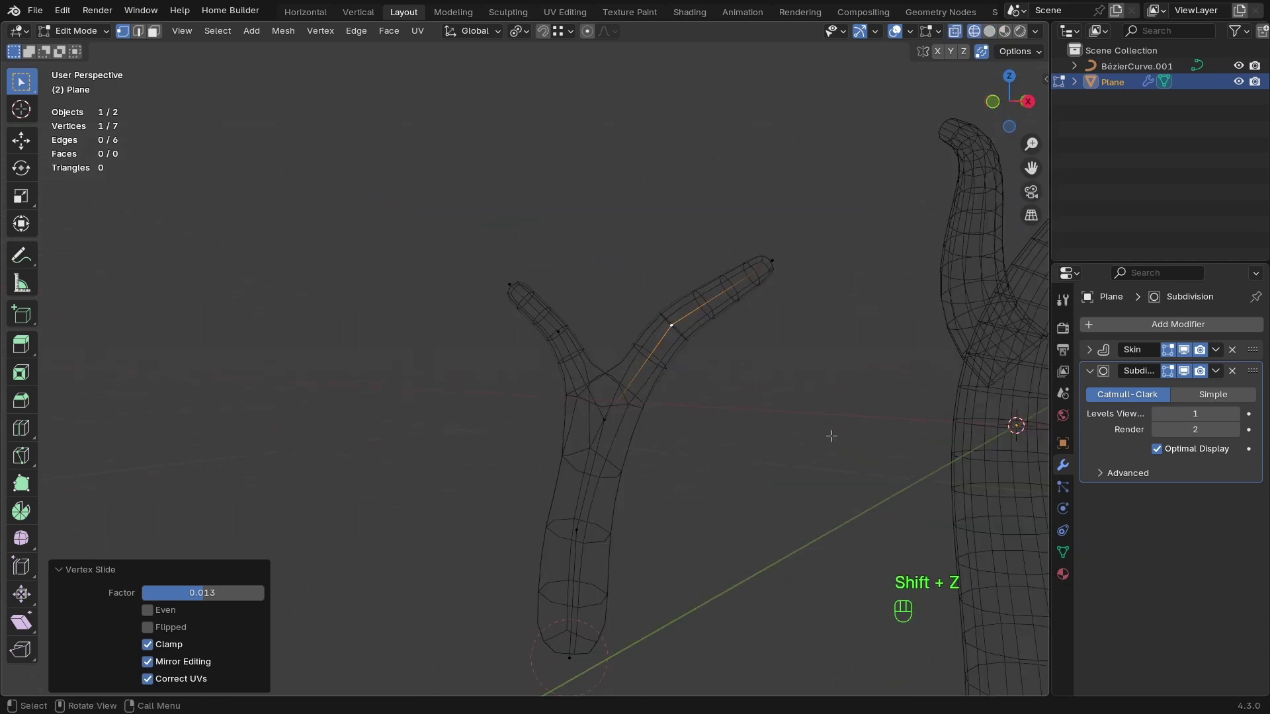
key("g")
left_click(925, 515)
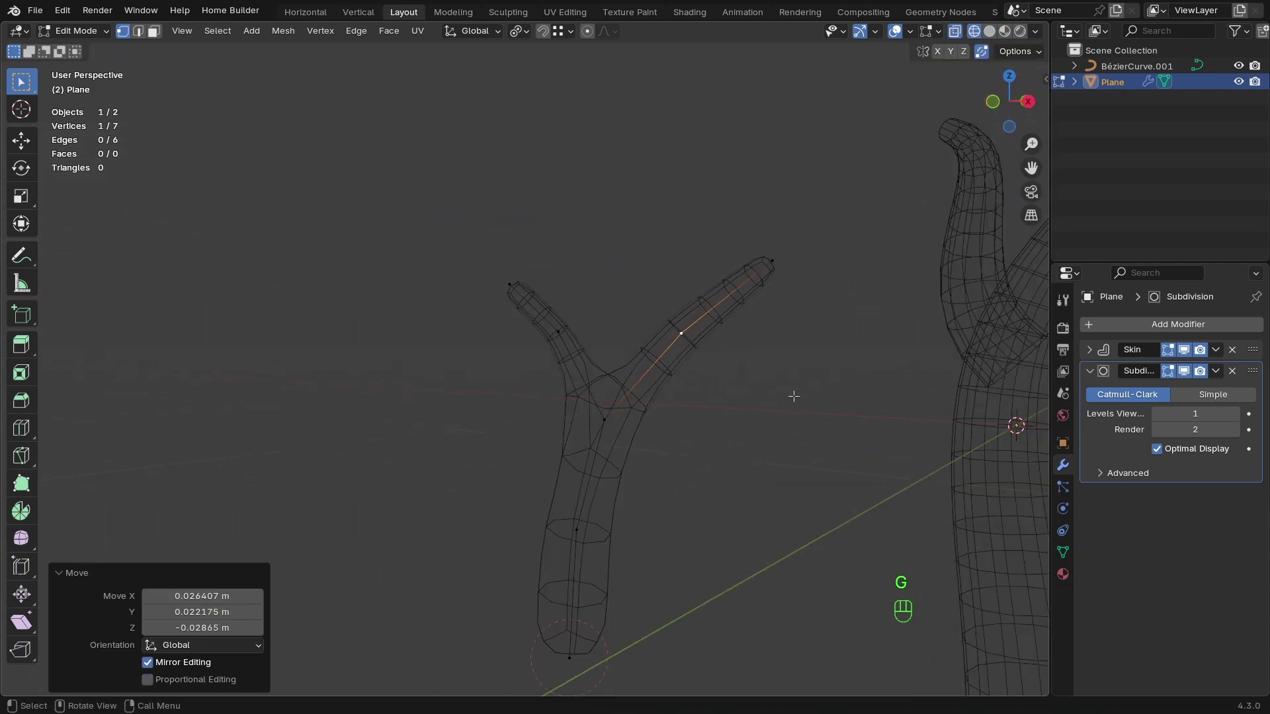
middle_click_drag(794, 394, 593, 346)
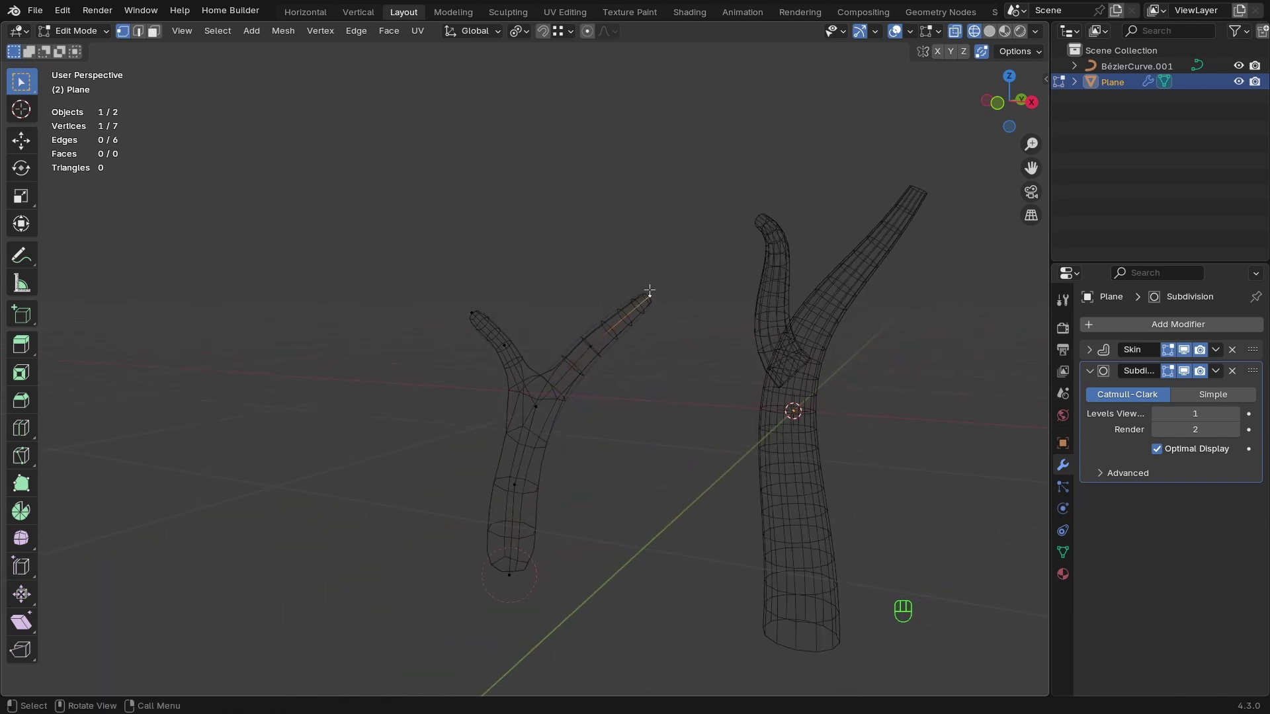
Try to extend the longer branch with a vertex extruded well beyond its tip.
right_click(680, 236, "ctrl")
middle_click_drag(680, 236, 677, 307)
key("ctrl+z")
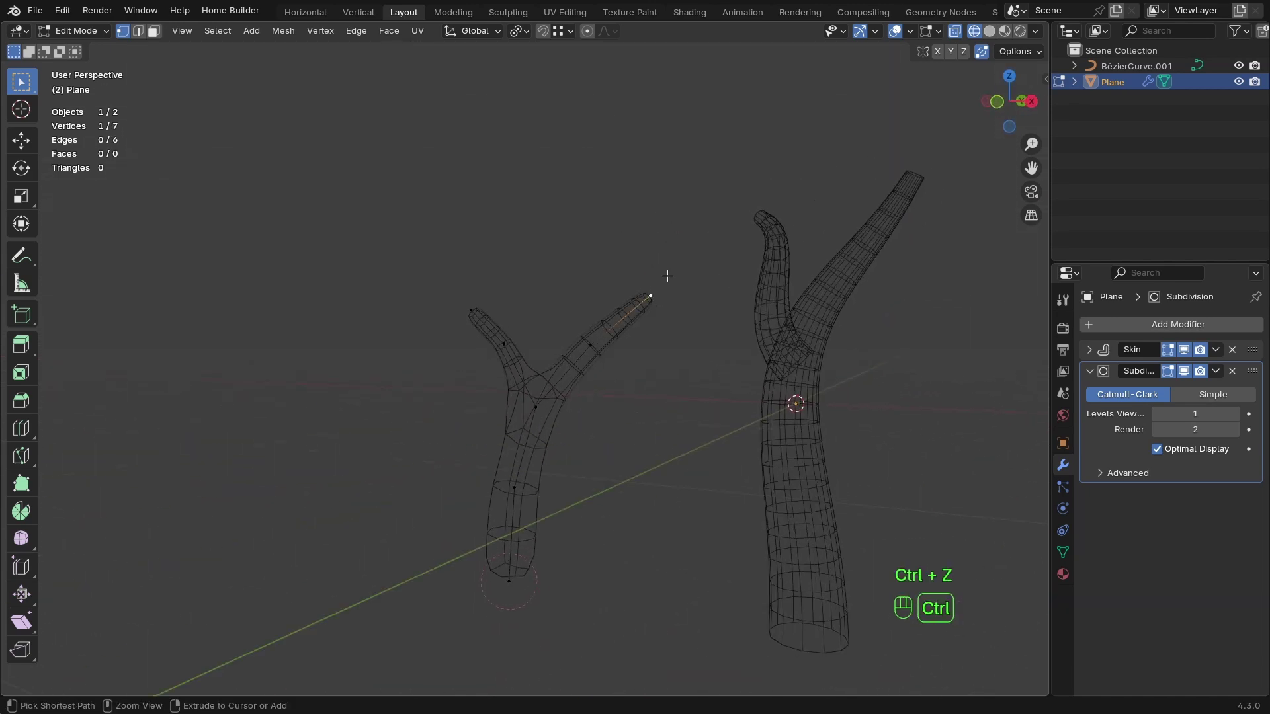
Extrude a short new tip vertex on the longer branch and slide the former tip vertex back along it by a factor of 0.257.
right_click(664, 268, "ctrl")
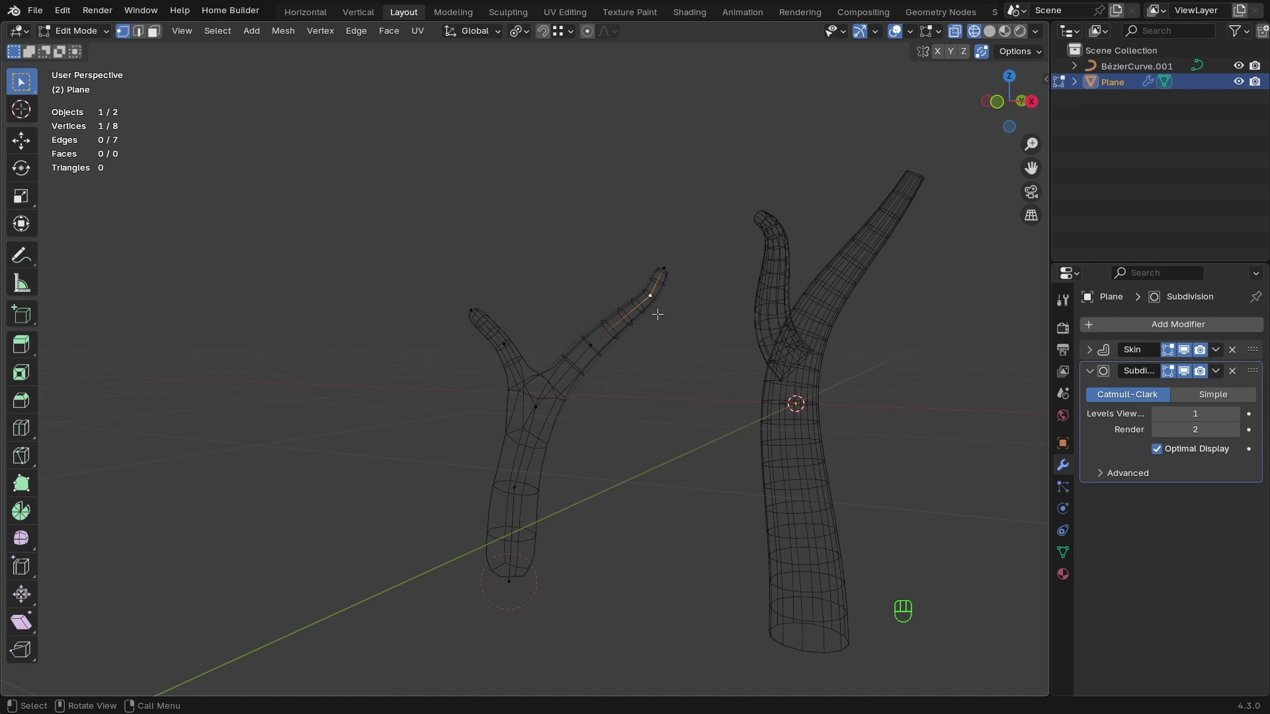
key("g")
key("g")
left_click(645, 331)
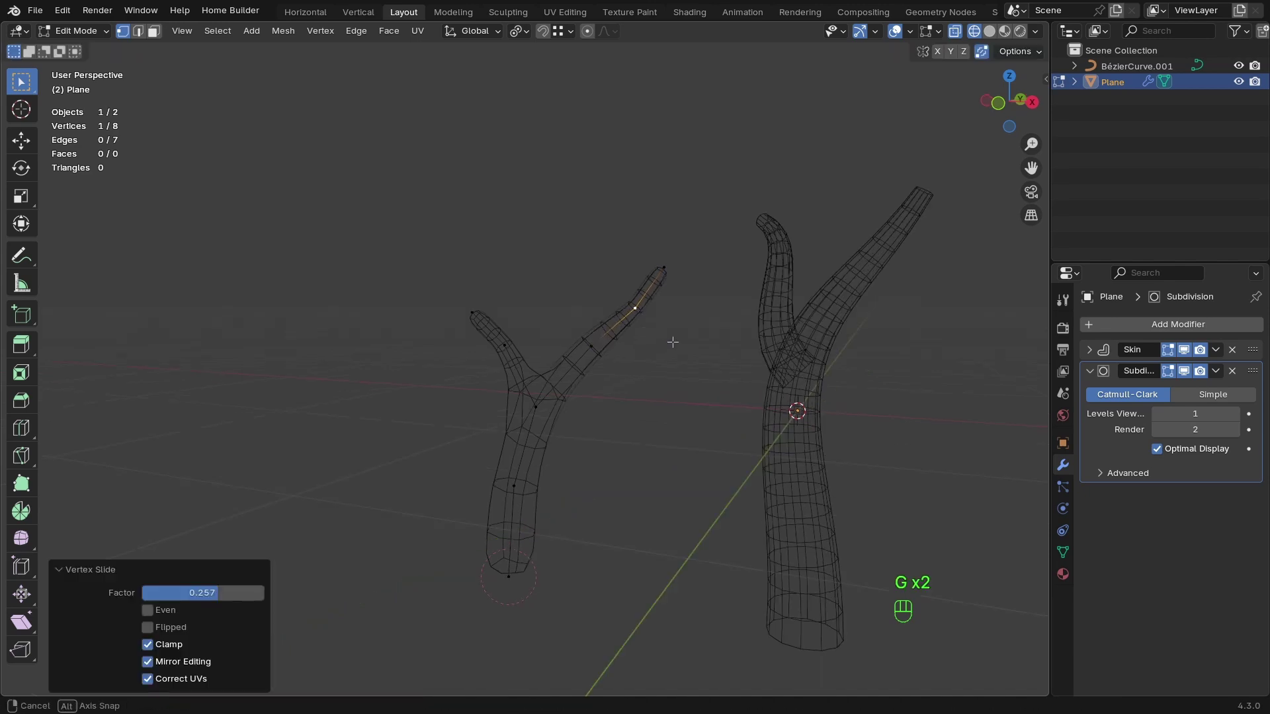
Delete the earlier Bézier curve tree and select the remaining skin-modifier tree.
middle_click_drag(672, 343, 721, 323)
middle_click_drag(721, 322, 449, 428, "ctrl")
key("Tab")
middle_click_drag(526, 436, 544, 472, "ctrl")
key("Tab")
mouse_move(595, 417)
middle_mouse_down("ctrl")
mouse_move(550, 467)
mouse_move(533, 400)
mouse_move(601, 488)
mouse_move(550, 439)
mouse_move(664, 382)
mouse_move(688, 346)
mouse_move(604, 455)
mouse_move(619, 415)
mouse_move(540, 429)
middle_mouse_up("ctrl")
left_click(567, 442)
key("KP_1")
key("shift+z")
left_click_drag(765, 336, 723, 387)
key("x")
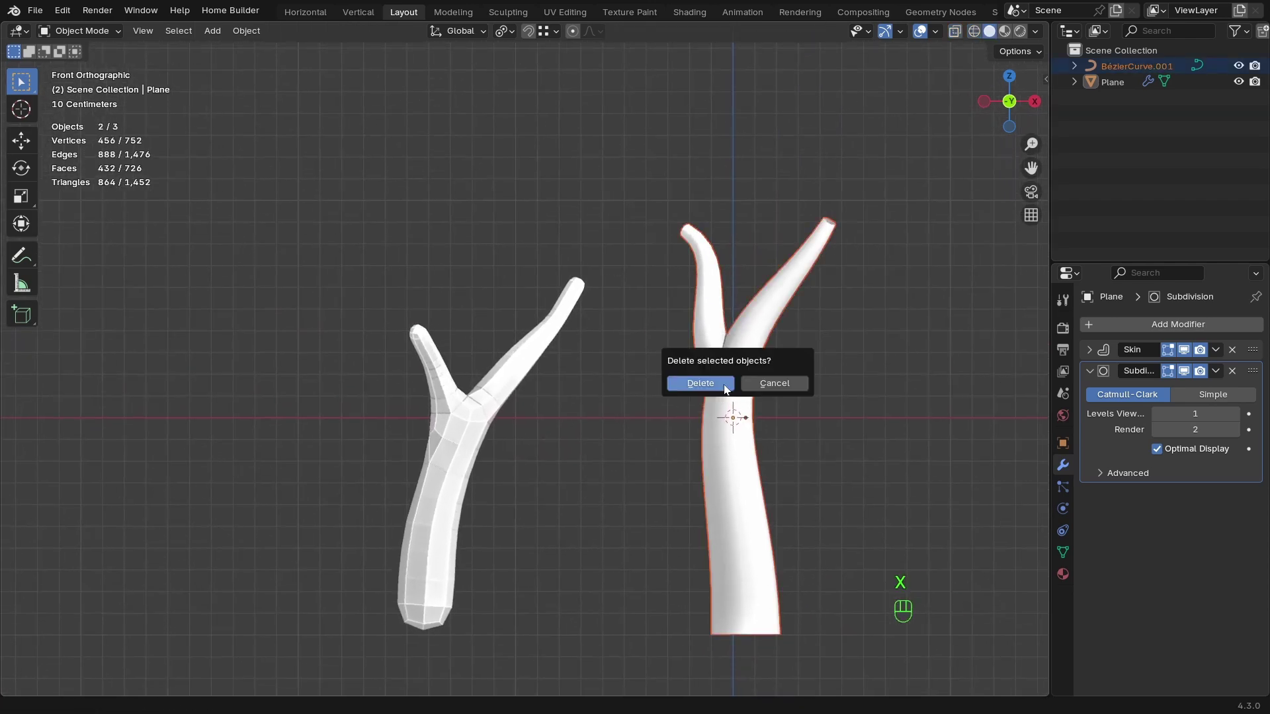
left_click(721, 388)
middle_click_drag(609, 431, 541, 414, "shift")
left_click(541, 414)
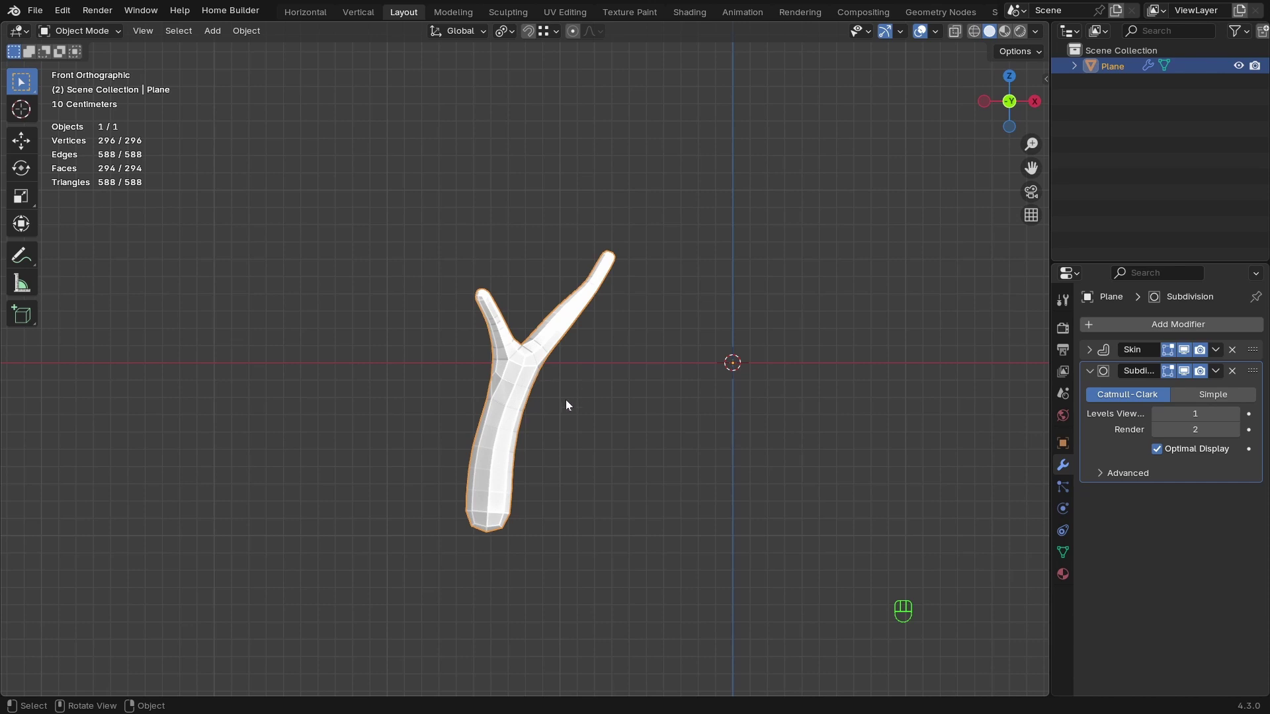
key("Tab")
key("Tab")
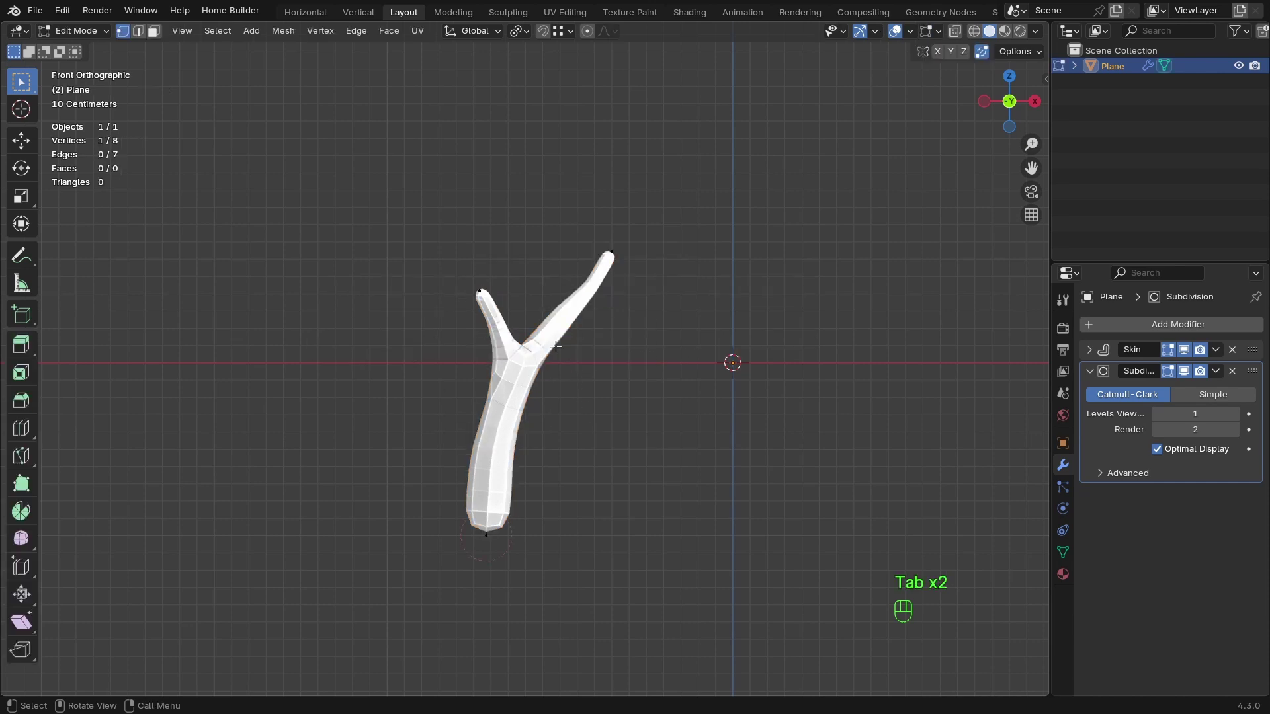
key("Tab")
key("Tab")
key("Tab")
key("Tab")
Duplicate the skinned tree and place the copy about 1.71 m away along X.
middle_click_drag(581, 360, 554, 409, "ctrl")
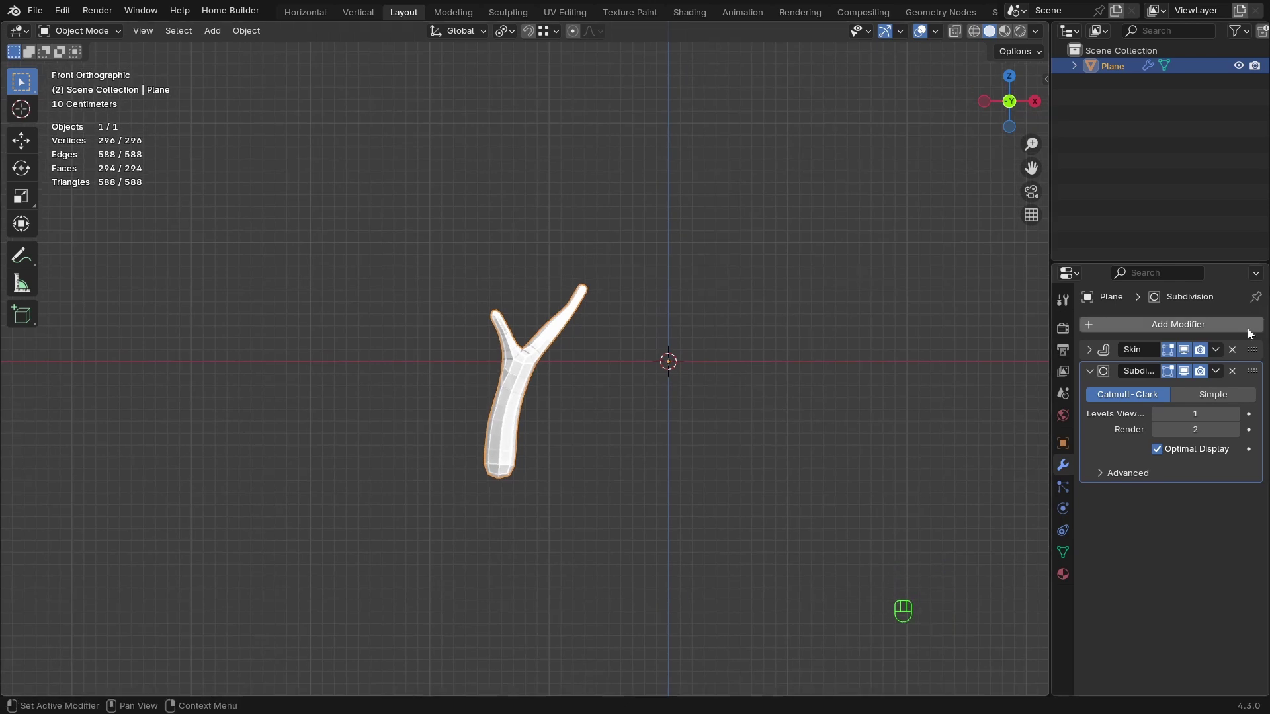
scroll(586, 349, "down", 1, "ctrl")
scroll(618, 312, "up", 1, "ctrl")
scroll(624, 294, "down", 3, "shift")
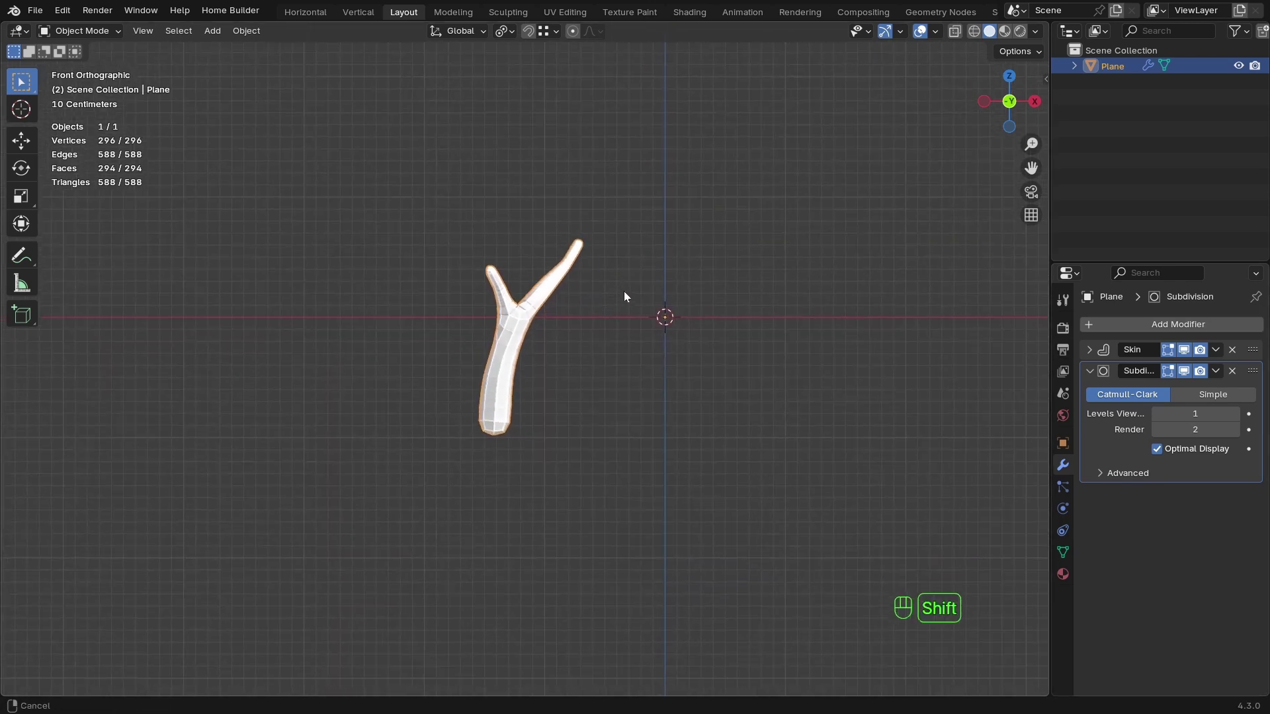
key("shift+d")
key("x")
left_click(827, 331)
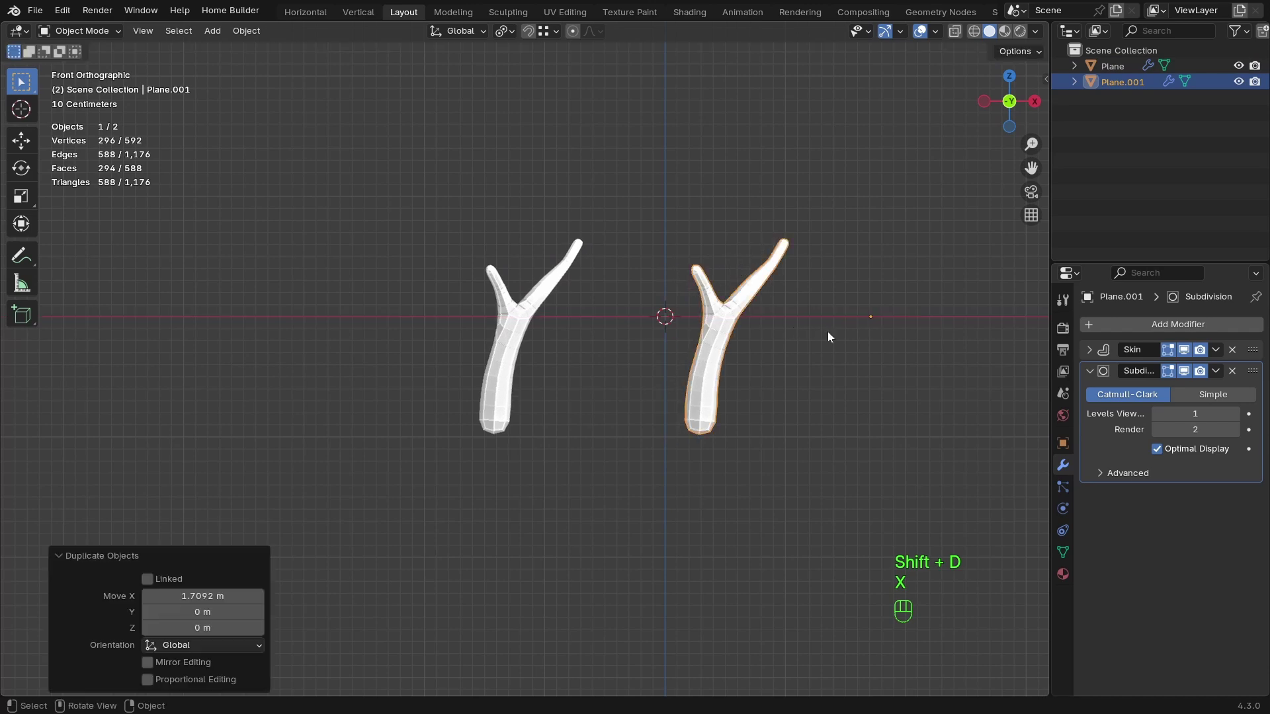
Move the copy's fork vertex and short-branch vertices together by about -0.305 m in X and 0.057 m in Z.
middle_click_drag(761, 352, 596, 363, "shift")
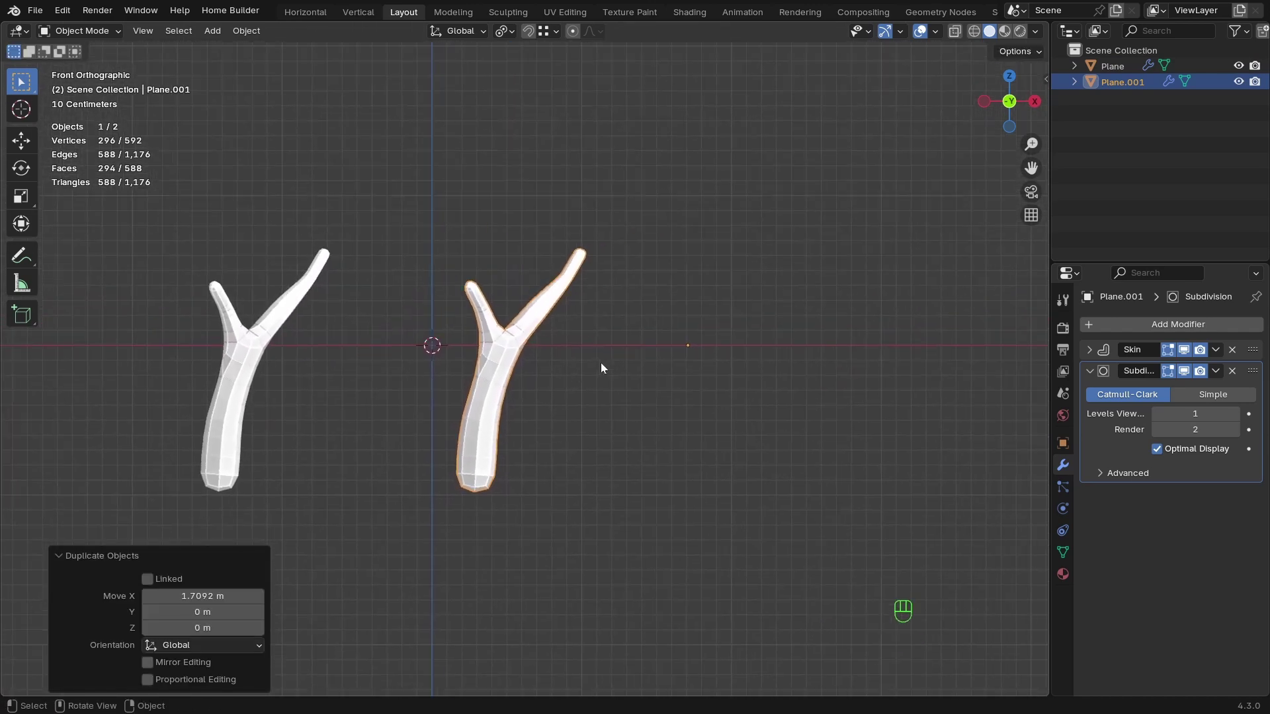
key("Tab")
key("shift+z")
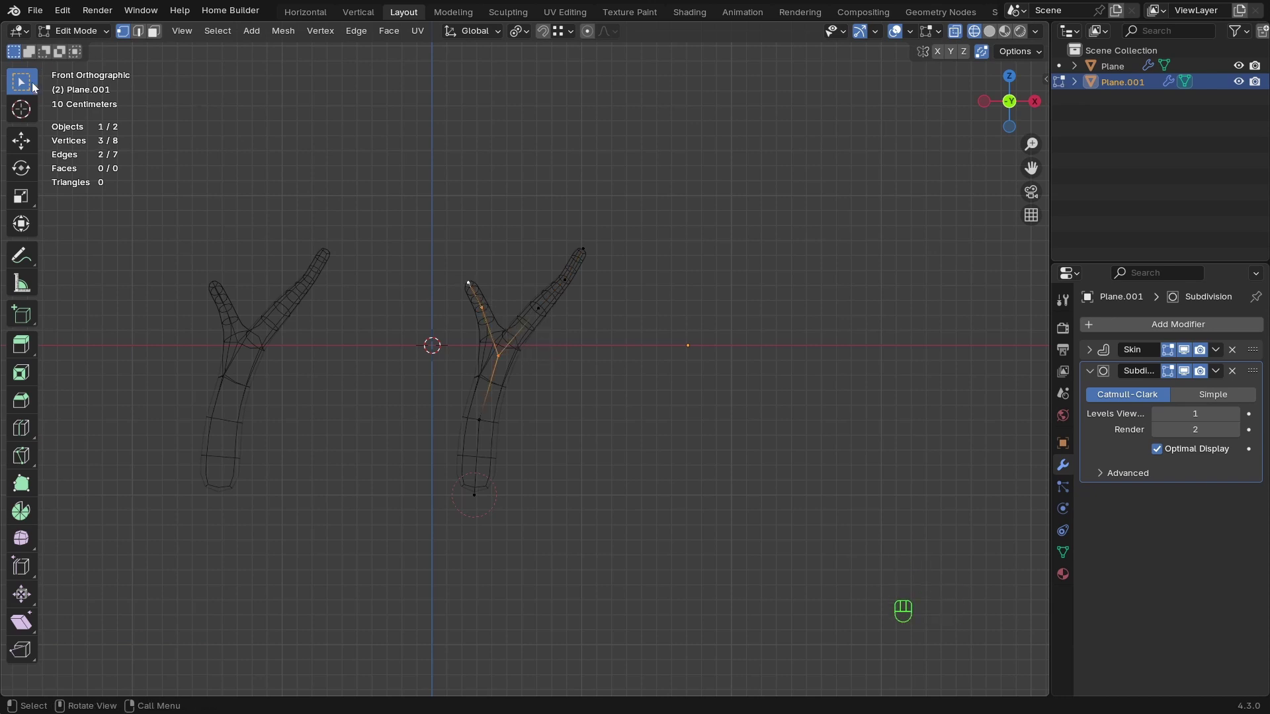
left_click_drag(426, 252, 514, 395)
key("g")
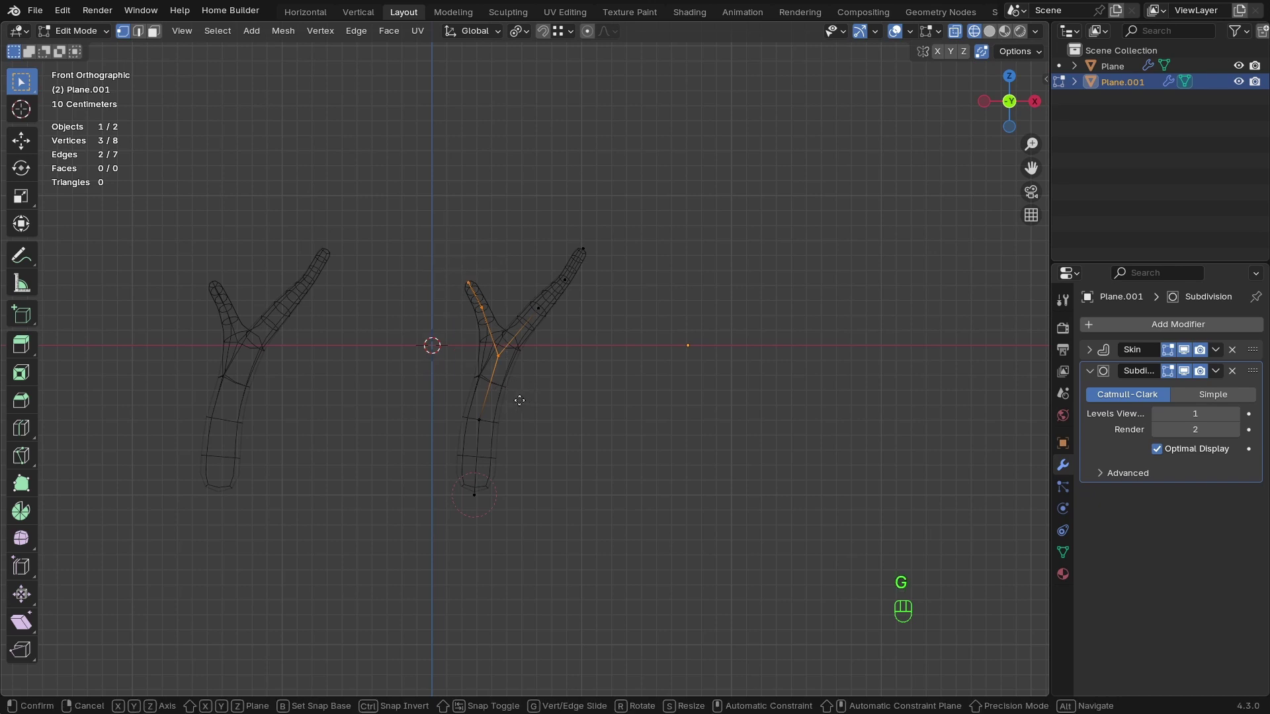
left_click(479, 394)
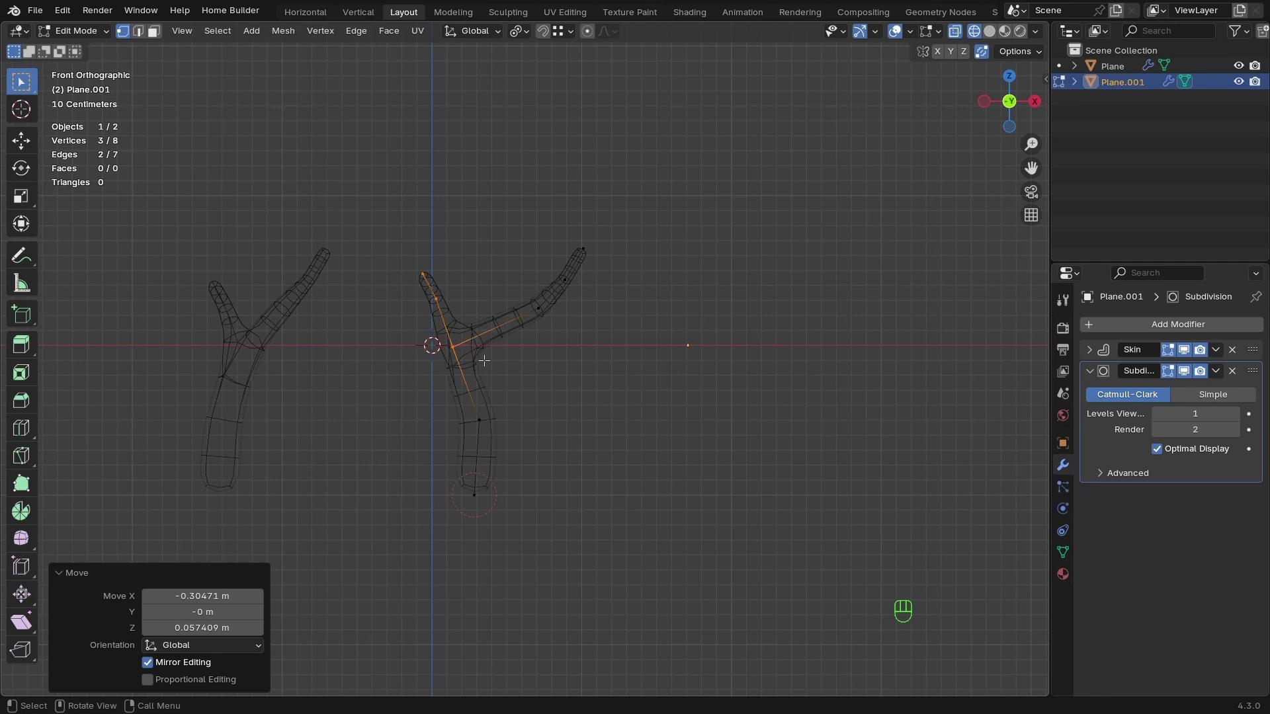
Extrude a new upright branch of three vertices from the copy's fork and shrink the skin radius at its tip.
middle_click_drag(517, 359, 475, 291)
left_click(463, 346)
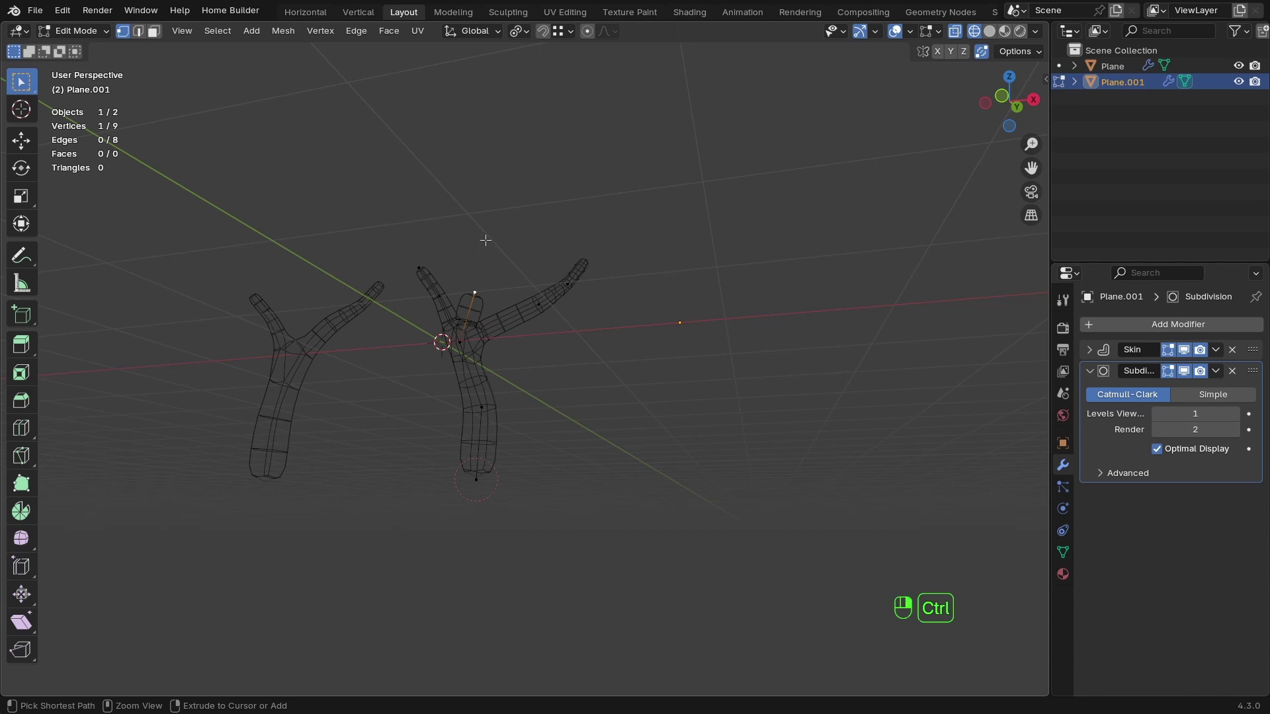
right_click(488, 186, "ctrl")
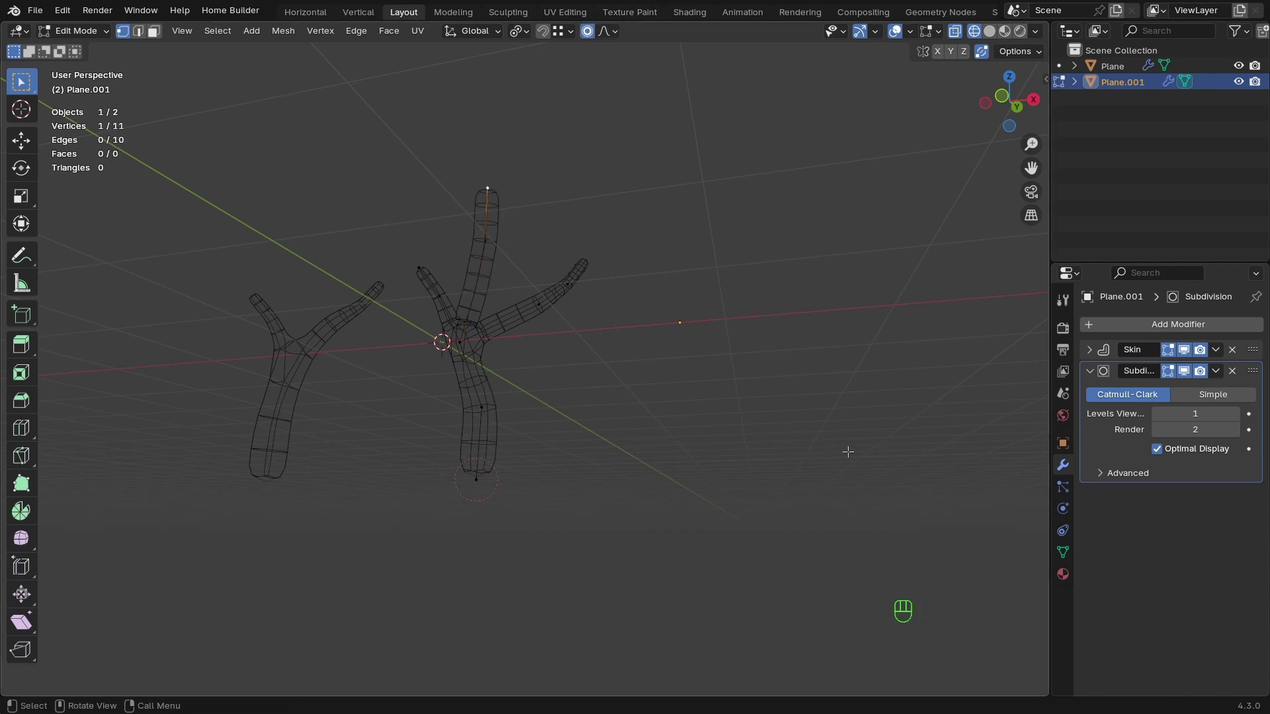
key("ctrl+a")
left_click(562, 245)
Shift vertices around the copy's new upright branch along Y, the last one by about -0.117 m.
middle_click_drag(563, 245, 646, 130)
key("g")
key("y")
left_click(503, 241)
key("g")
key("y")
key("shift+z")
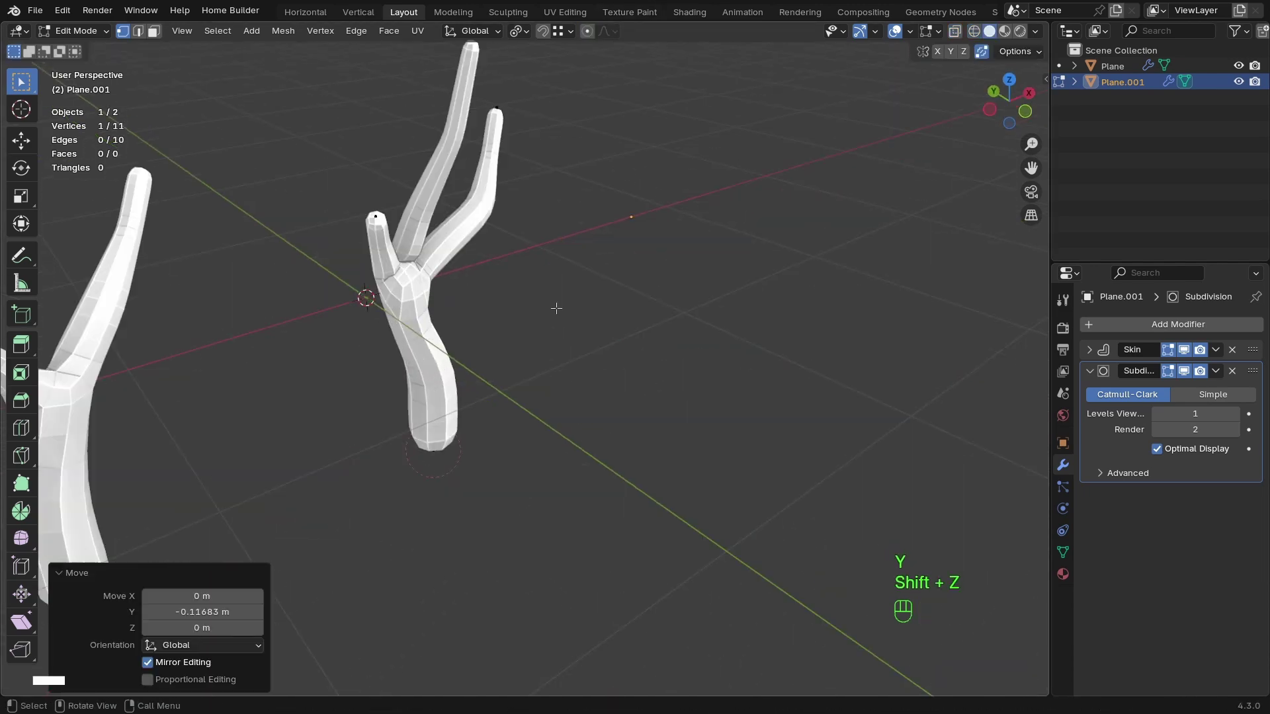
Move the three-branched tree's fork vertex by about 0.093 m in X and -0.022 m in Z.
key("shift+z")
middle_click_drag(556, 308, 560, 383)
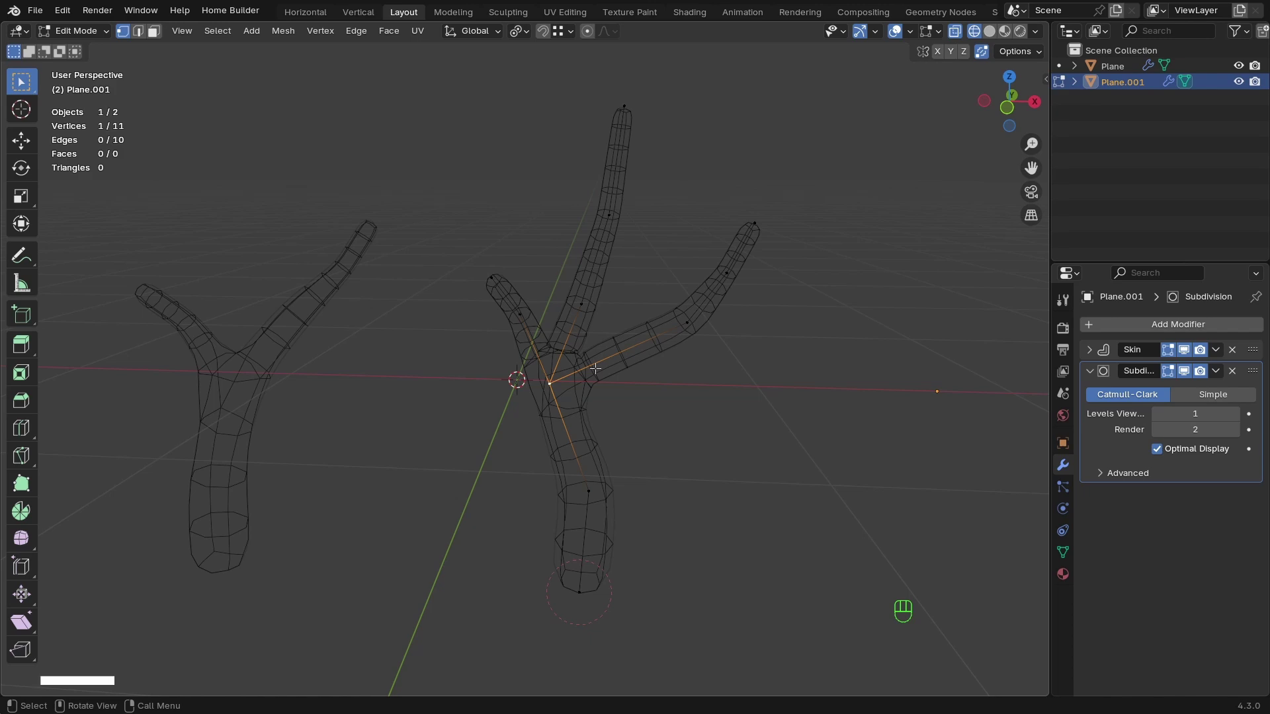
key("g")
left_click(631, 381)
key("shift+z")
key("KP_1")
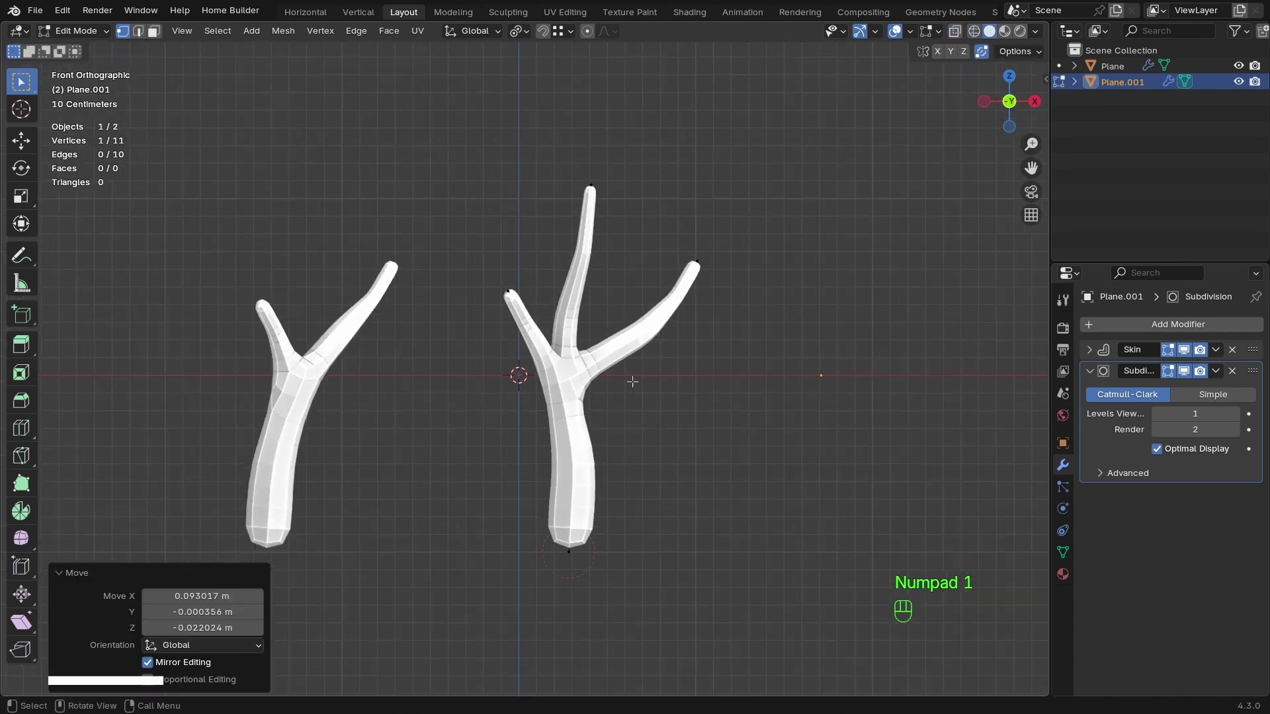
Adjust the position of a vertex near the three-branched tree's fork.
key("shift+z")
middle_click_drag(632, 382, 556, 320)
left_click(553, 404)
key("g")
key("g")
key("g")
key("g")
left_click(561, 410)
Reposition the short branch's vertices in plan, moving its tip by about -0.019 m in X and 0.153 m in Y.
left_click(474, 260)
left_click(493, 291, "shift")
key("KP_7")
key("g")
key("g")
key("g")
left_click(541, 277)
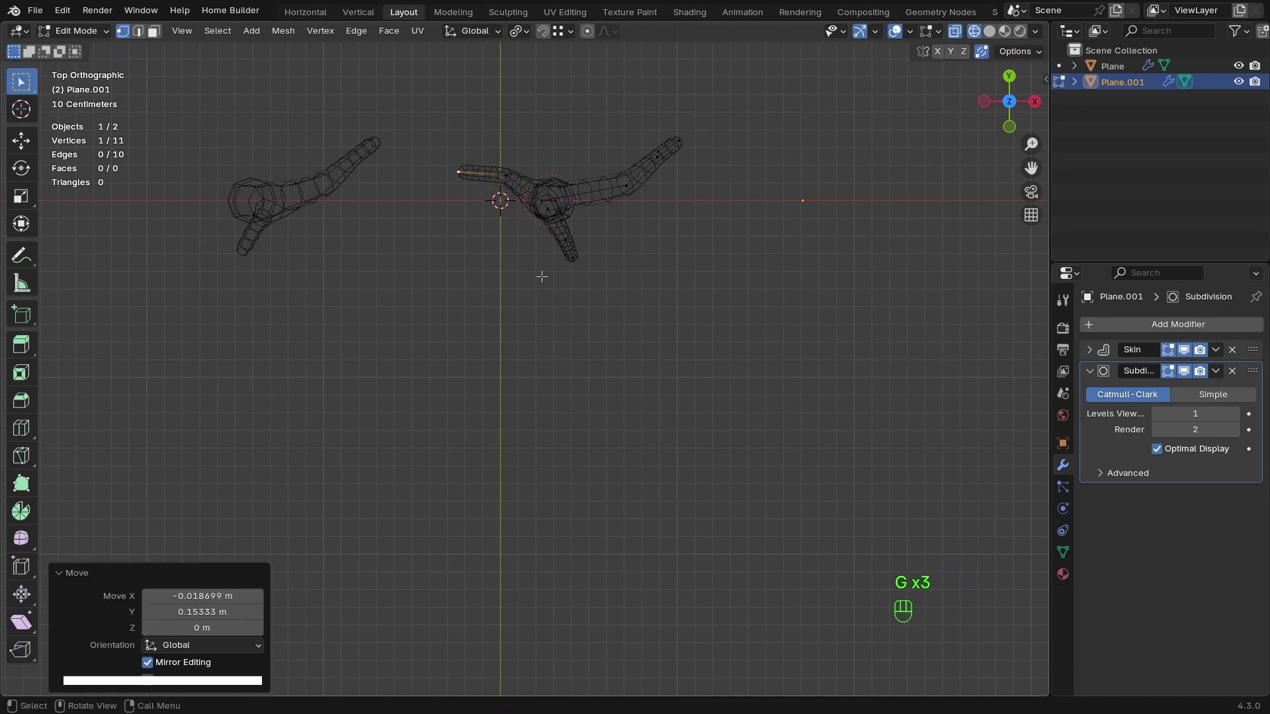
Fine-tune the short branch's tip position and taper its skin, with a final radius scale of 0.673.
middle_click_drag(542, 277, 569, 265)
key("shift+z")
key("shift+z")
key("g")
key("g")
key("g")
left_click(582, 265)
key("ctrl+a")
left_click(592, 264)
key("ctrl+a")
left_click(597, 263)
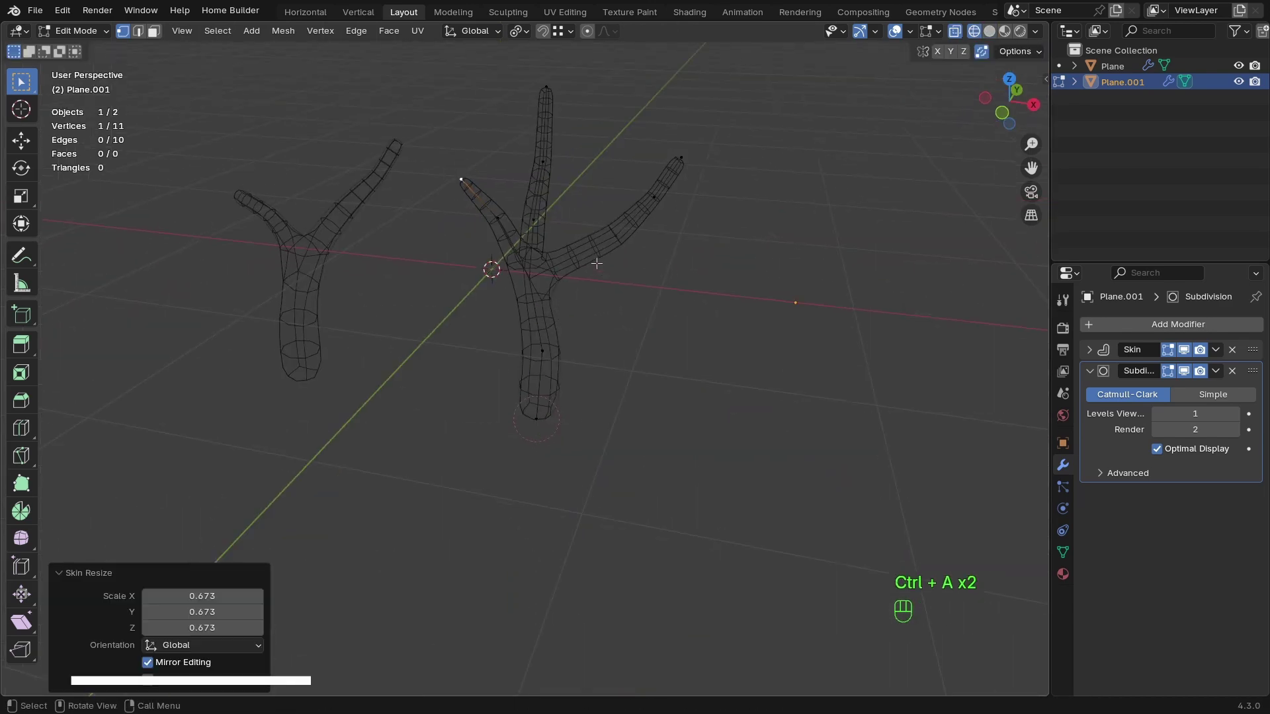
Resize the skin near the right branch's end, delete its tip vertex, and slide a remaining vertex by a factor of 0.139.
left_click(655, 197)
key("ctrl+a")
left_click(799, 295)
middle_click_drag(701, 291, 635, 261)
key("x")
key("g")
key("g")
key("shift+z")
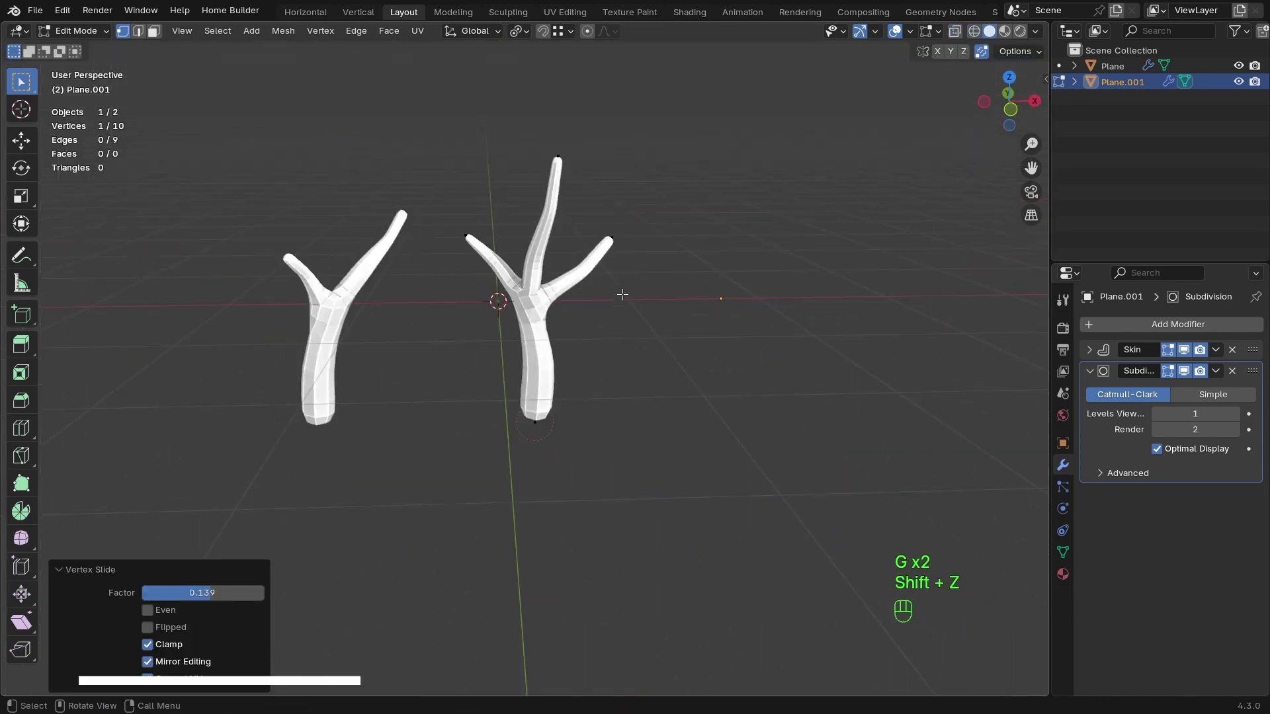
Duplicate the original two-branched tree and place the copy along X beyond the three-branched tree.
key("KP_1")
key("shift+z")
key("Tab")
left_click(398, 338)
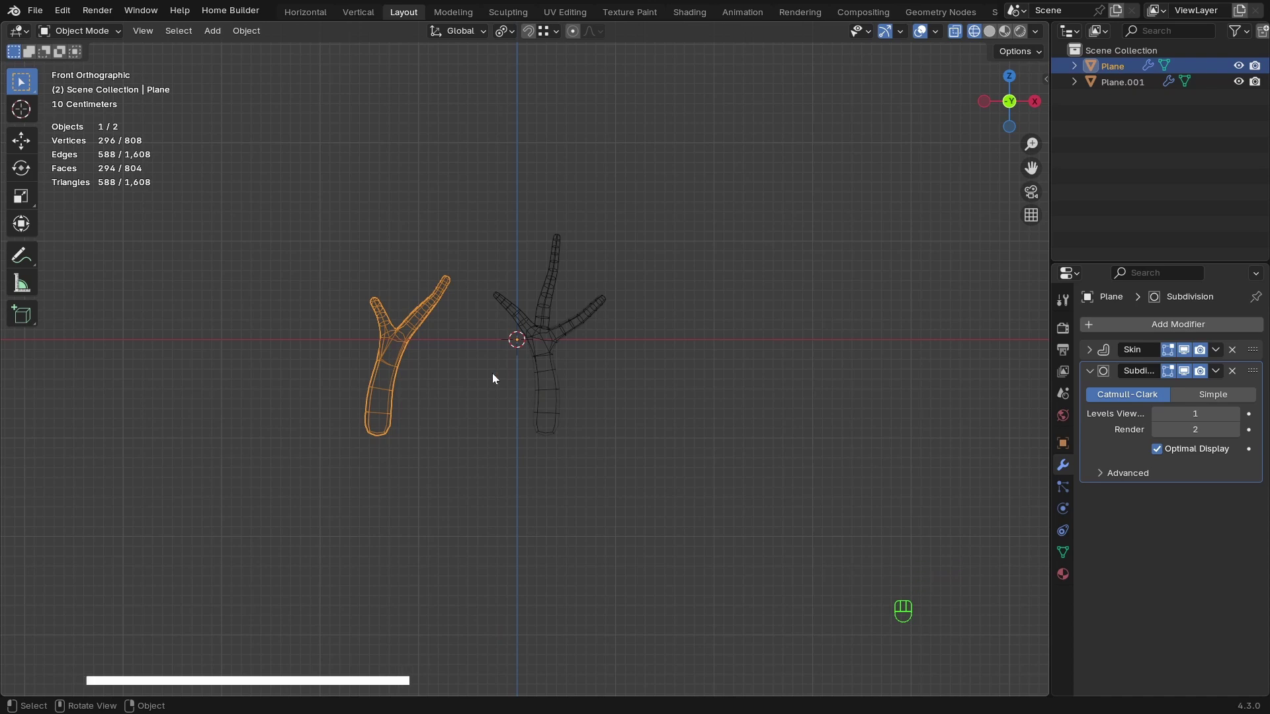
key("shift+d")
key("x")
left_click(811, 382)
middle_click_drag(811, 382, 685, 401, "shift")
Rotate the new tree copy 180° about the Z axis.
key("r")
key("z")
key("1")
key("8")
key("0")
key("Return")
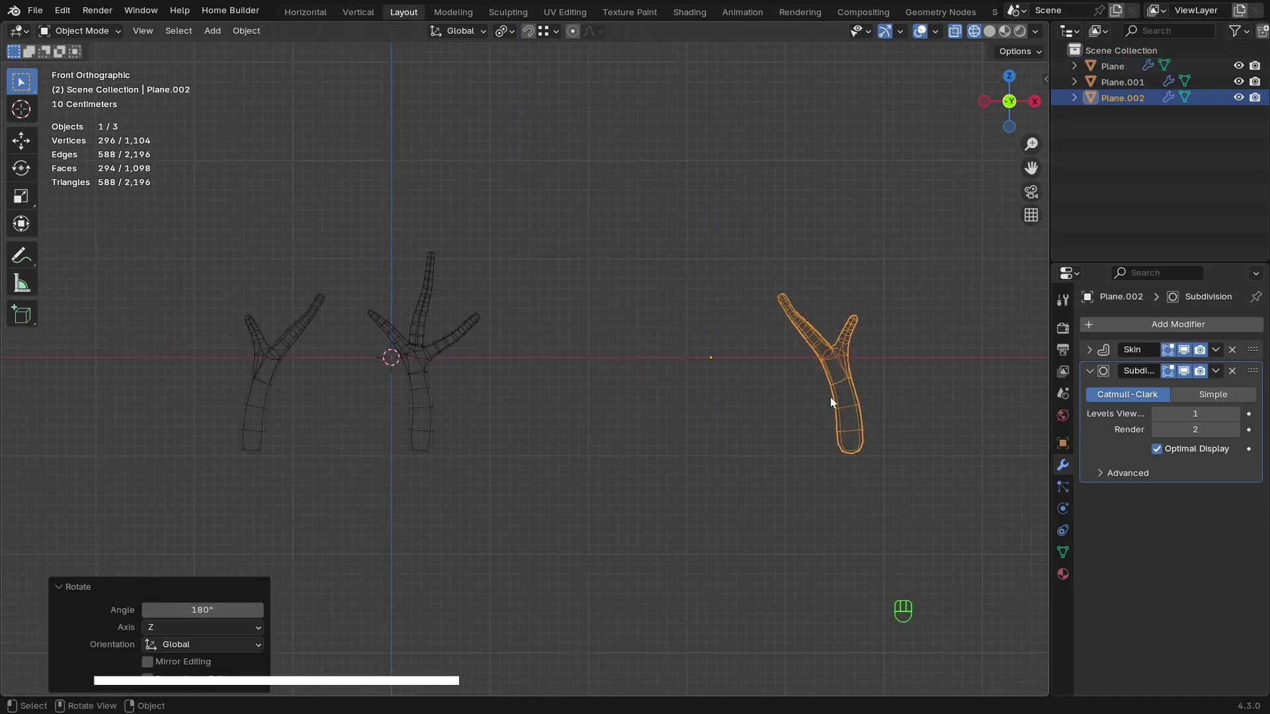
Shift the third tree's entire mesh along X toward its origin in Edit Mode.
key("Tab")
key("a")
key("g")
key("x")
left_click(803, 394)
key("Tab")
Offset the third tree's base and middle trunk vertices along X to bend the trunk.
key("Tab")
scroll(774, 450, "up", 1)
left_click(701, 455)
key("g")
key("x")
left_click(748, 456)
left_click(688, 401)
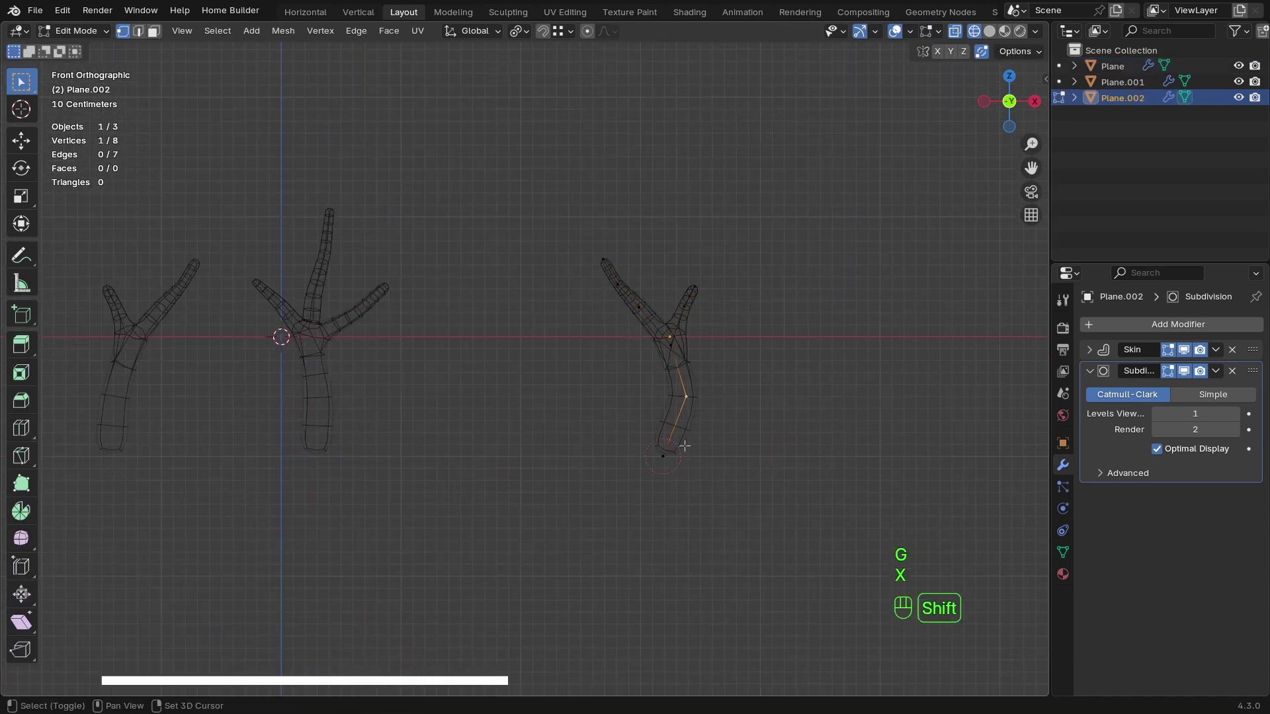
left_click(684, 448, "shift")
key("g")
key("x")
left_click(690, 463)
Lengthen the third tree's right branch upward by moving its tip and middle vertices.
middle_click_drag(760, 338, 743, 378, "shift")
key("g")
left_click(751, 343)
key("g")
left_click(702, 321)
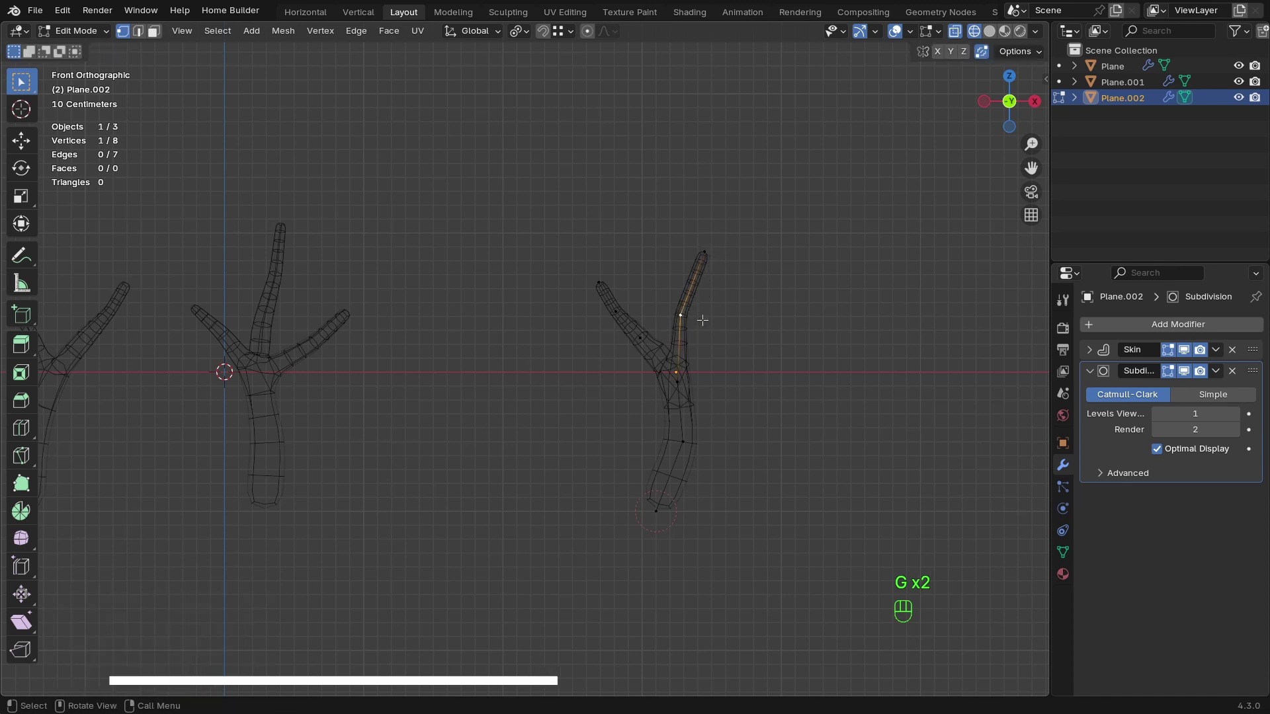
key("g")
left_click(704, 303)
Bevel the right branch's middle vertex into two and taper the skin toward the tip, scaling the upper vertex's radius by 0.849.
key("ctrl+shift+b")
left_click(839, 349)
left_click(707, 254)
key("ctrl+a")
left_click(867, 377)
left_click(689, 285)
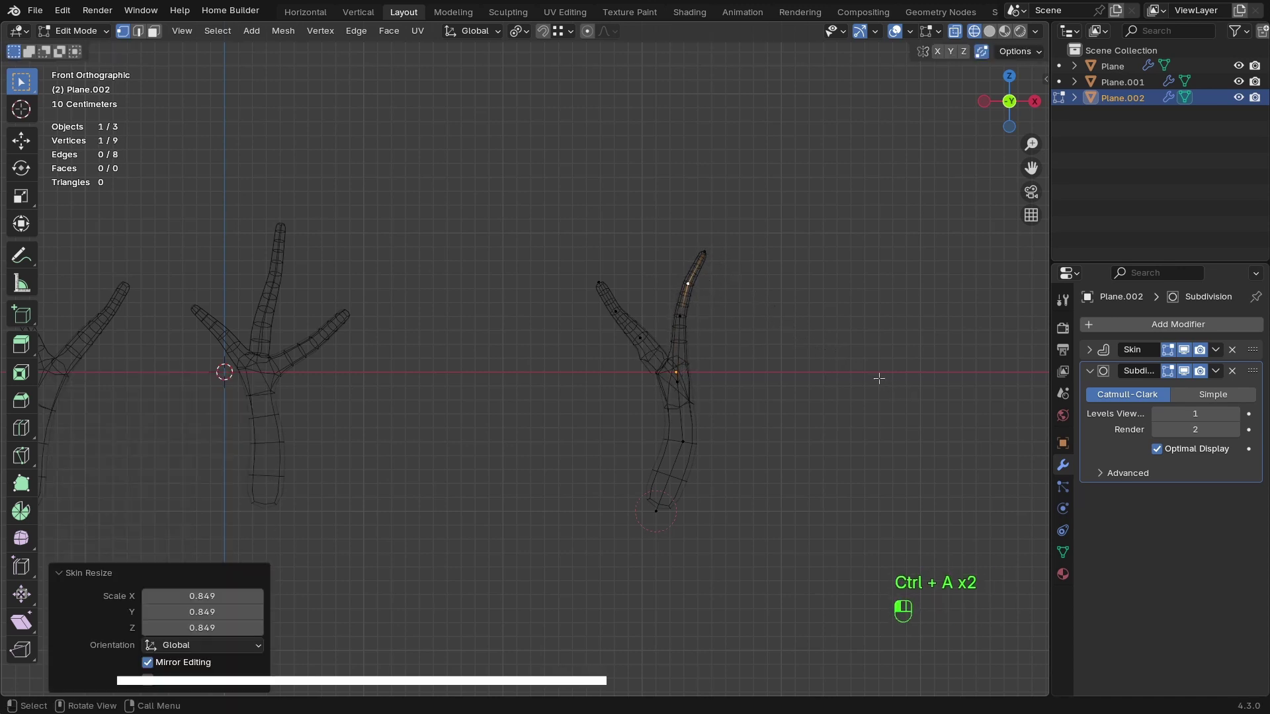
Move the third tree's fork vertex farther down the trunk.
left_click(679, 383)
key("g")
left_click(704, 427)
key("shift+z")
key("shift+z")
Reposition the left branch's lower vertex and reduce the skin radius at the vertex above it.
left_click(640, 339)
key("g")
left_click(617, 312)
key("ctrl+a")
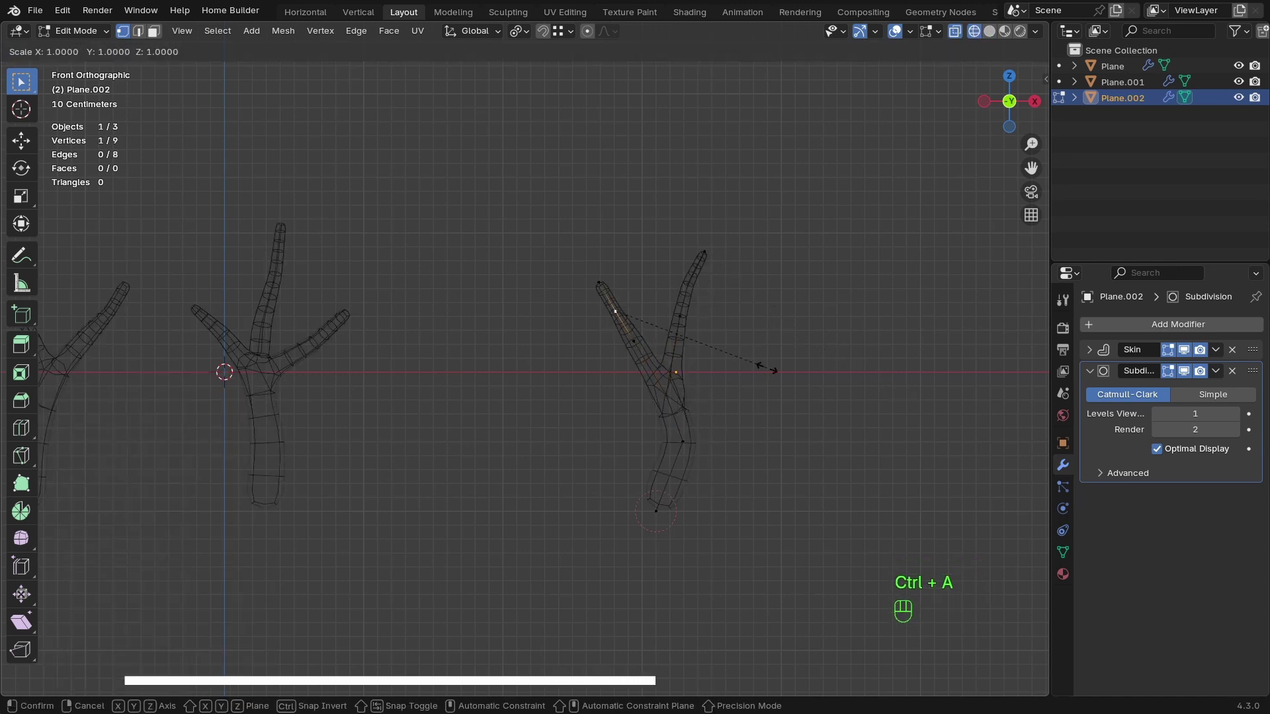
left_click(731, 357)
Refine the left branch's vertex positions, with a final move of about -0.014 m in X and -0.029 m in Z.
left_click(633, 341)
key("g")
left_click(598, 282)
key("g")
mouse_move(679, 328)
middle_mouse_down()
mouse_move(516, 445)
mouse_move(675, 412)
middle_mouse_up()
key("shift+z")
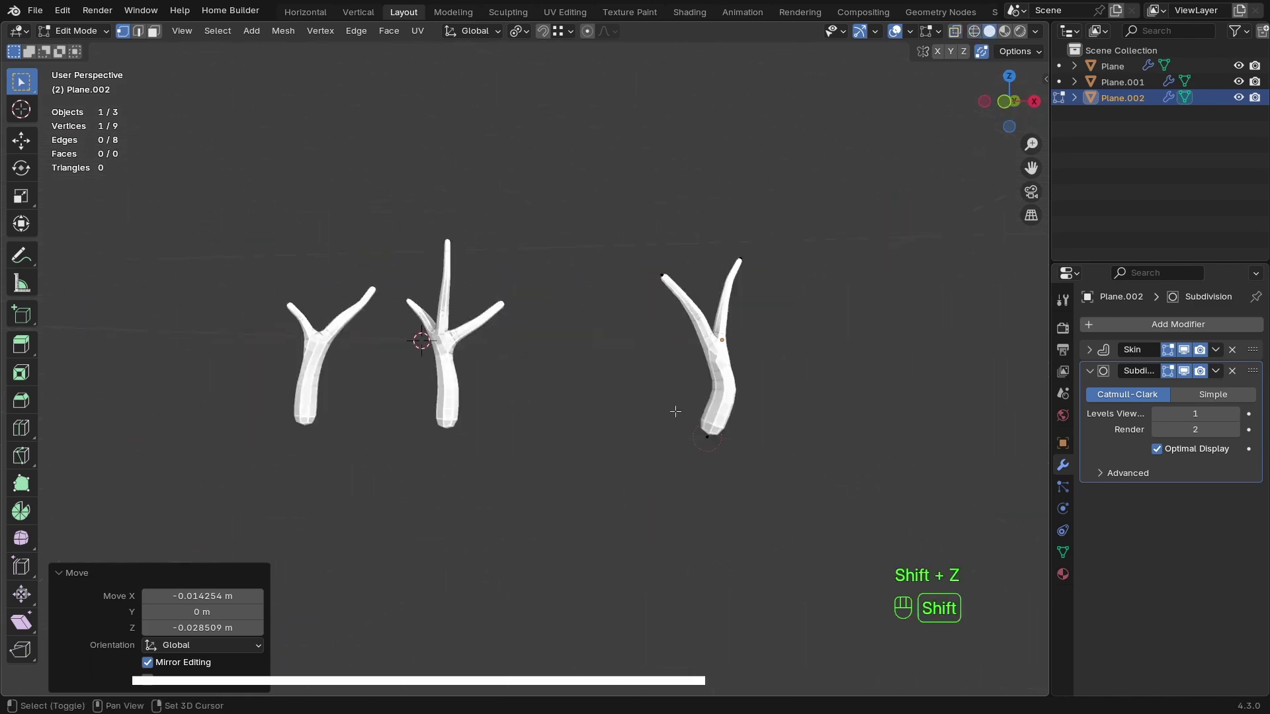
Extrude short side twigs from the third tree's left and right branches.
key("shift+z")
key("shift+z")
scroll(676, 411, "up", 2)
key("shift+z")
key("KP_1")
left_click(666, 289)
key("e")
left_click(709, 219)
scroll(729, 331, "down", 1)
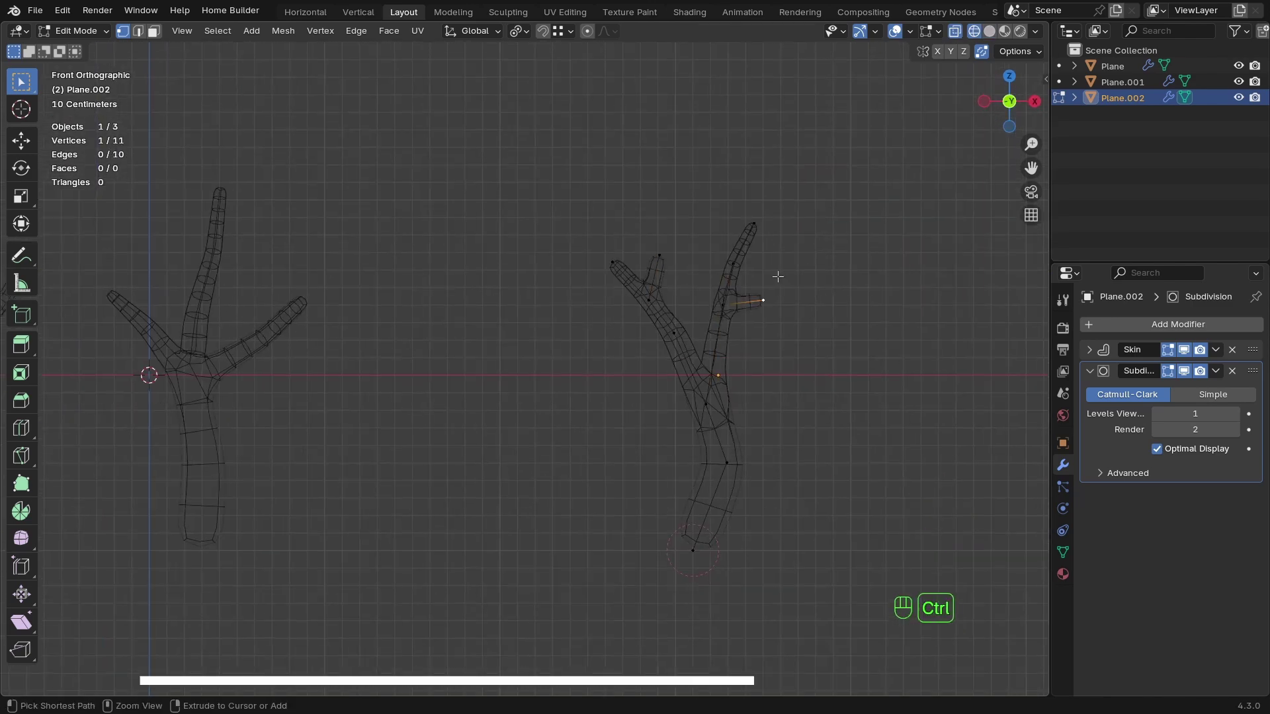
Extend the third tree's right side twig with one upward-bent vertex and adjust the spacing of the trees along X.
right_click(778, 276, "ctrl")
key("Tab")
scroll(761, 371, "down", 4)
left_click(740, 412)
key("g")
key("x")
left_click(328, 381)
key("g")
key("x")
left_click(619, 399)
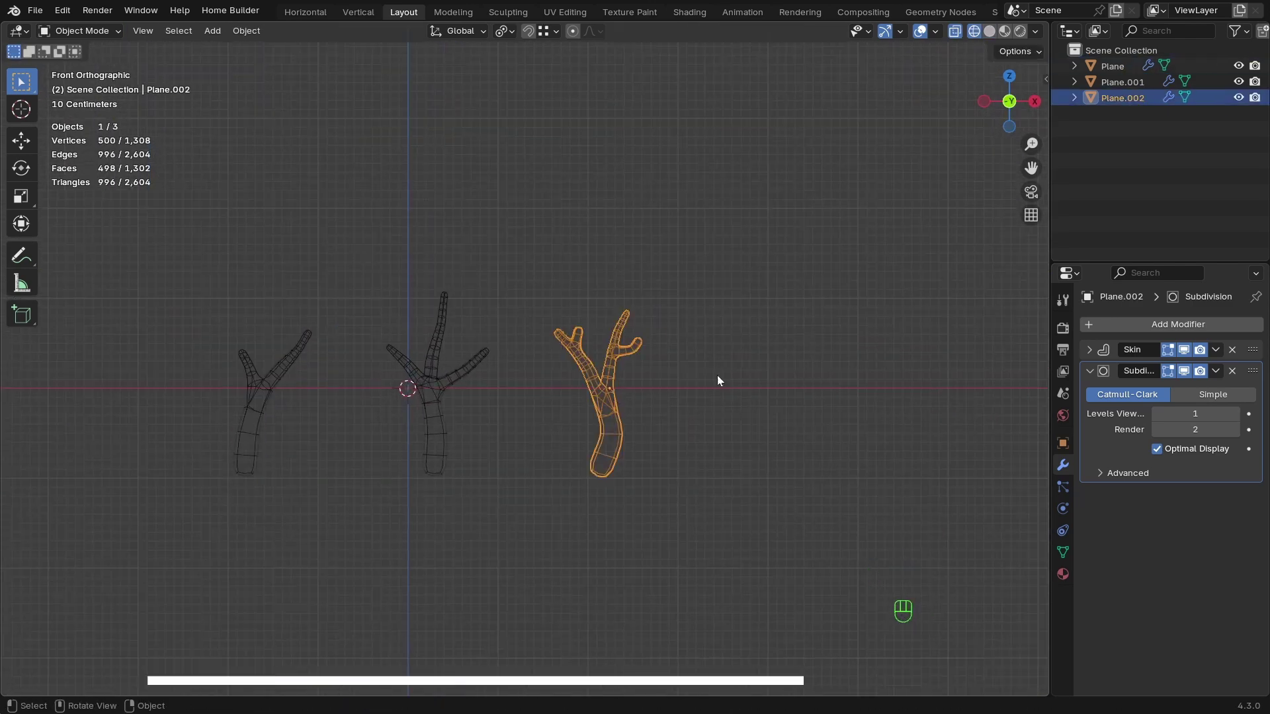
Duplicate the third tree along the X axis to start a fourth tree about 1.74 m away.
middle_click_drag(632, 397, 638, 324, "ctrl")
middle_click_drag(616, 400, 645, 405, "shift")
key("shift+d")
key("x")
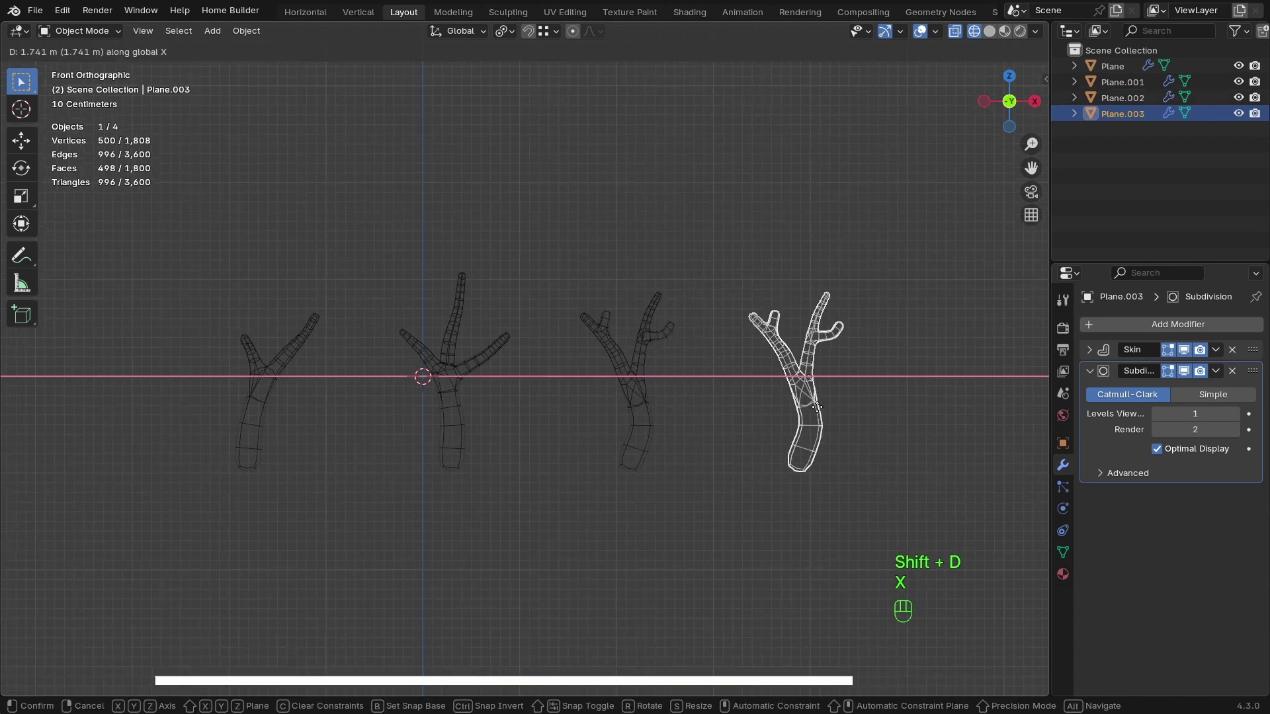
left_click(817, 404)
Move the fourth tree's trunk base vertex by about 0.172 m in X and -0.052 m in Z.
middle_click_drag(817, 405, 641, 380, "shift")
middle_click_drag(641, 381, 642, 327, "shift")
left_click(650, 431)
key("Tab")
left_click(665, 456)
scroll(615, 260, "up", 1)
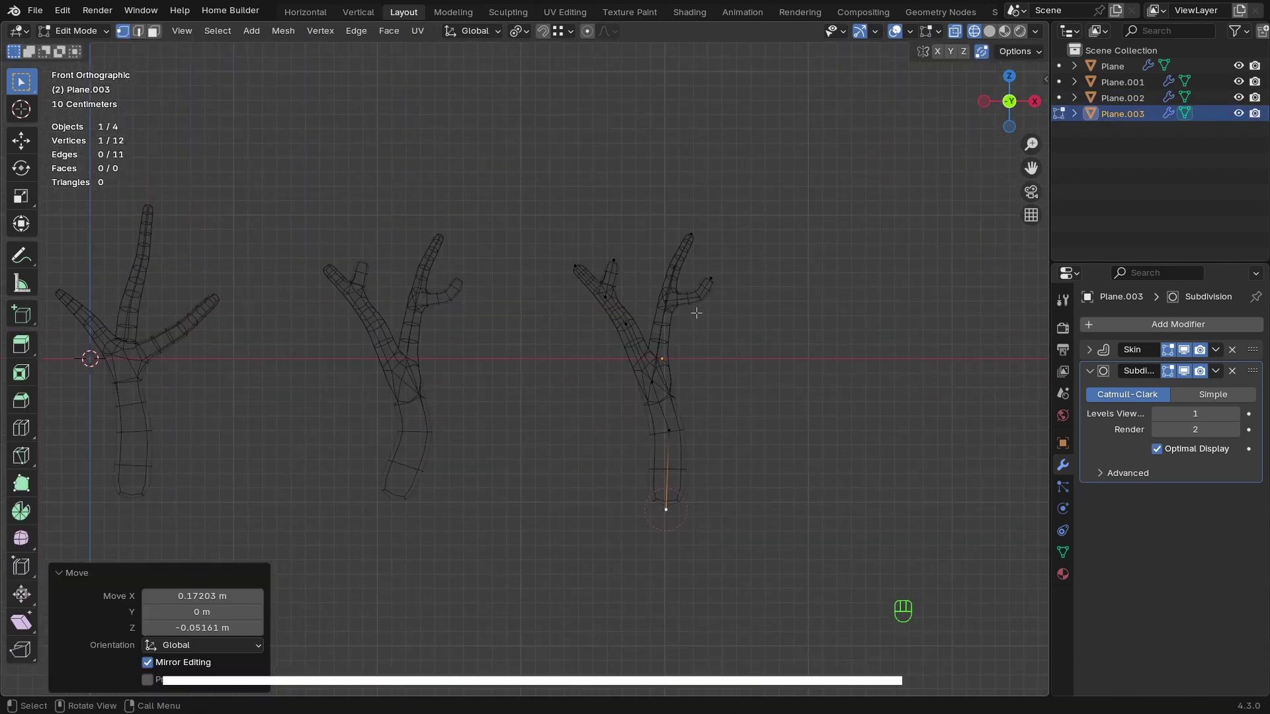
Delete the side twigs from the fourth tree's two branches and shift its mid-trunk vertex toward negative X.
key("x")
key("x")
key("g")
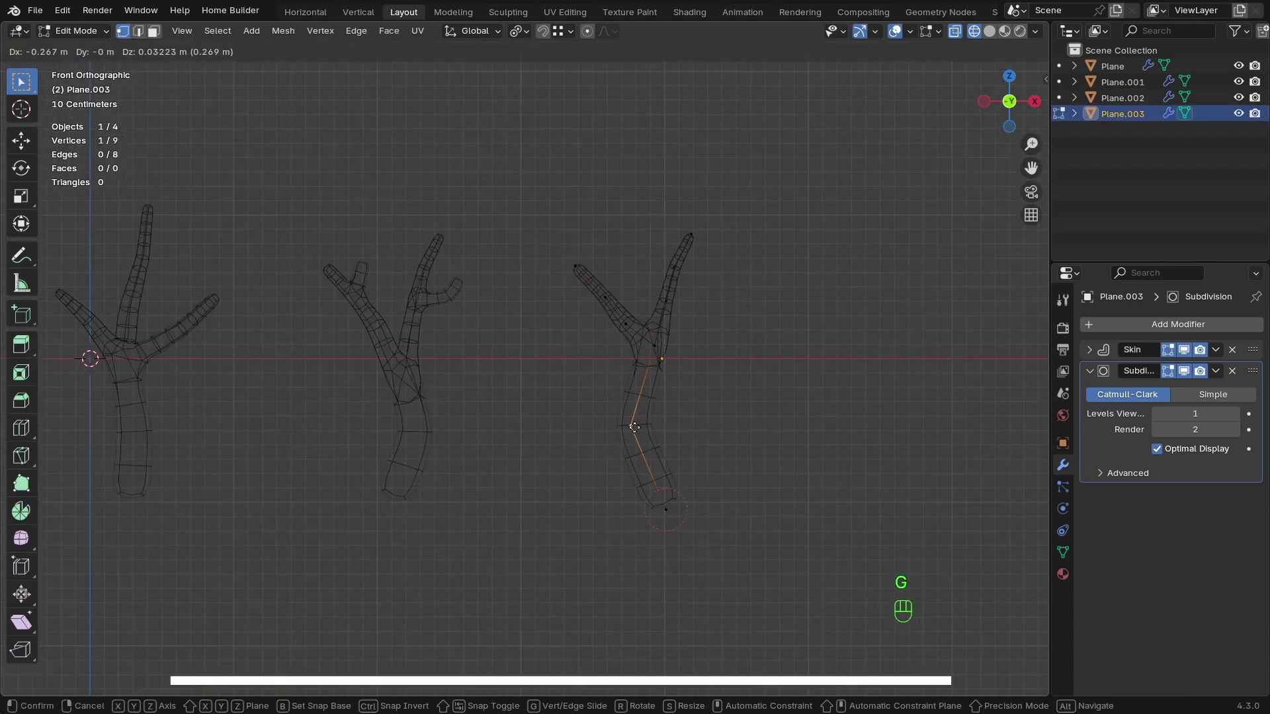
left_click(627, 417)
Extrude a three-vertex lower branch from the left of the fourth tree's mid-trunk vertex and adjust its skin radii.
right_click(596, 389, "ctrl")
right_click(569, 373, "ctrl")
right_click(571, 336, "ctrl")
key("ctrl+a")
left_click(748, 404)
left_click(569, 372)
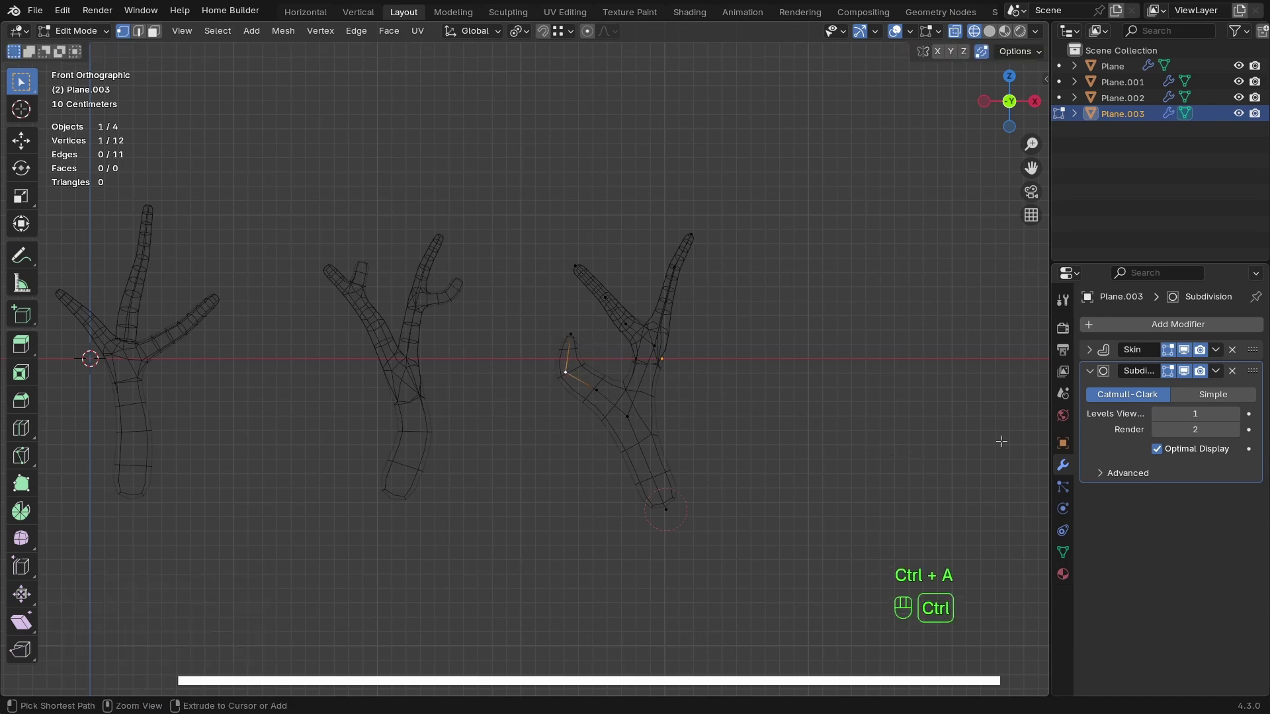
key("ctrl+a")
left_click(800, 414)
Reposition a vertex of the new lower branch in top view and adjust the branch's skin radius.
mouse_move(801, 414)
middle_mouse_down()
mouse_move(558, 352)
mouse_move(599, 264)
middle_mouse_up()
key("KP_7")
key("g")
left_click(592, 343)
left_click(555, 290)
key("ctrl+a")
left_click(672, 399)
key("Tab")
key("Tab")
key("shift+z")
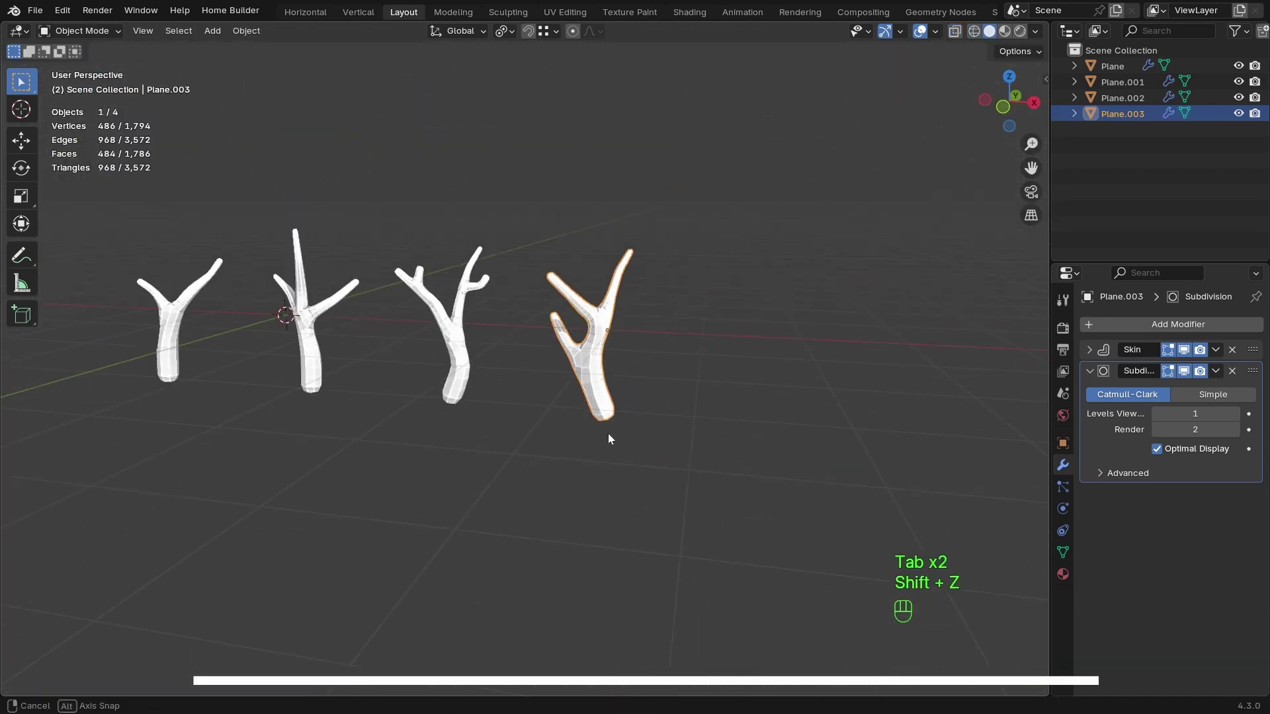
Nudge the fourth tree's lower fork vertex in front view and adjust its skin radius.
key("KP_1")
scroll(724, 434, "up", 3)
middle_click_drag(840, 422, 839, 409, "shift")
key("Tab")
key("shift+z")
left_click(833, 391)
key("g")
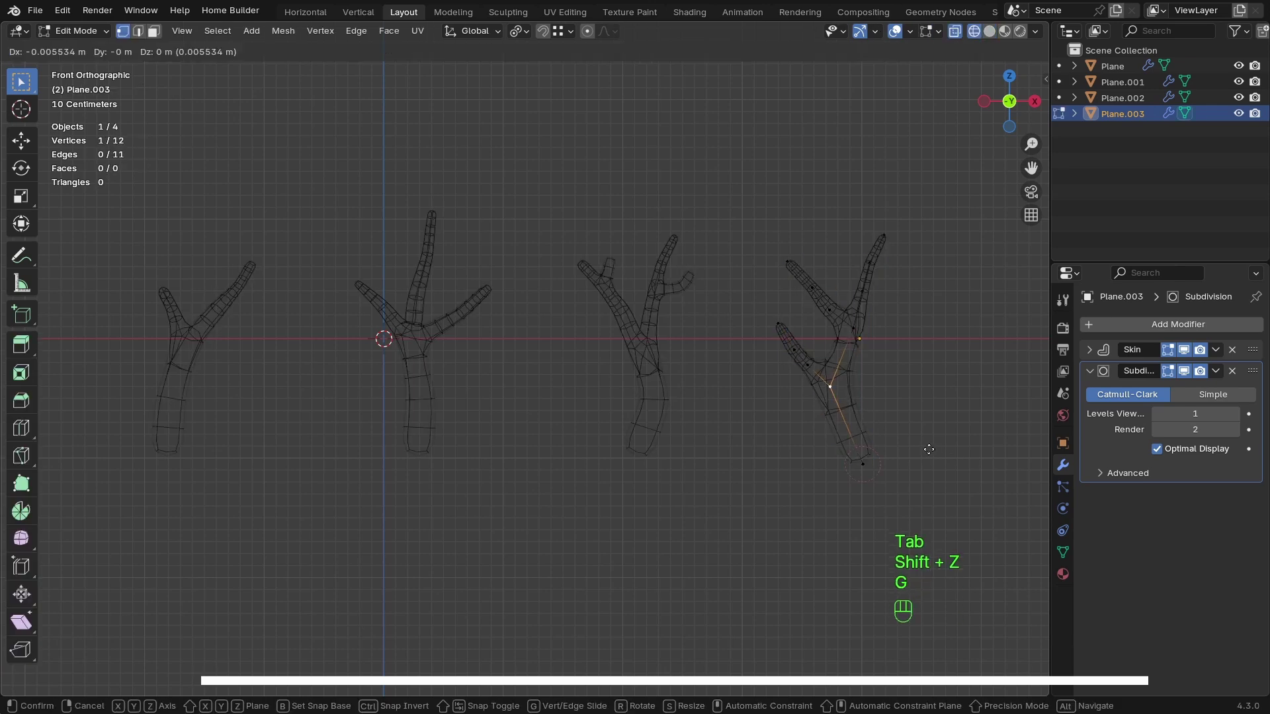
left_click(943, 450)
key("ctrl+a")
left_click(951, 456)
Adjust the upper fork's skin radii and move the upper-left branch's lower vertex by about 0.039 m in X and 0.061 m in Z.
left_click(854, 329)
key("ctrl+a")
left_click(829, 310)
key("ctrl+a")
key("g")
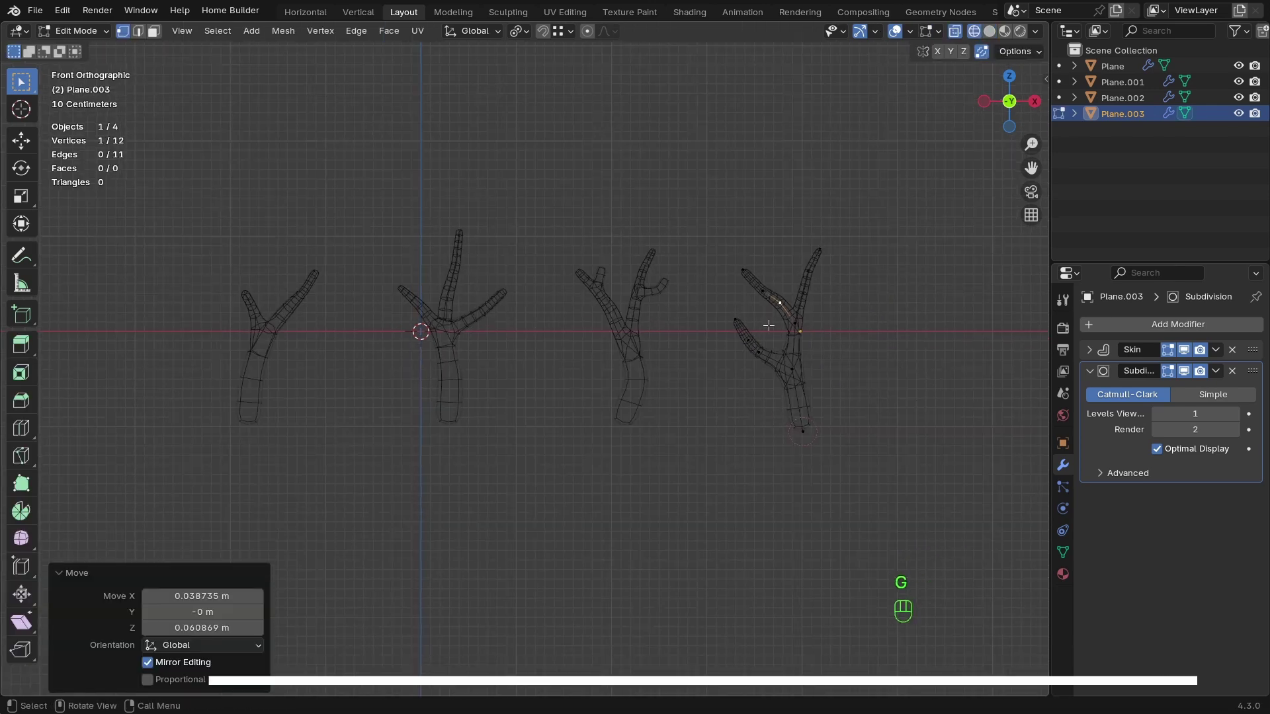
left_click(762, 292)
key("g")
key("Tab")
key("shift+z")
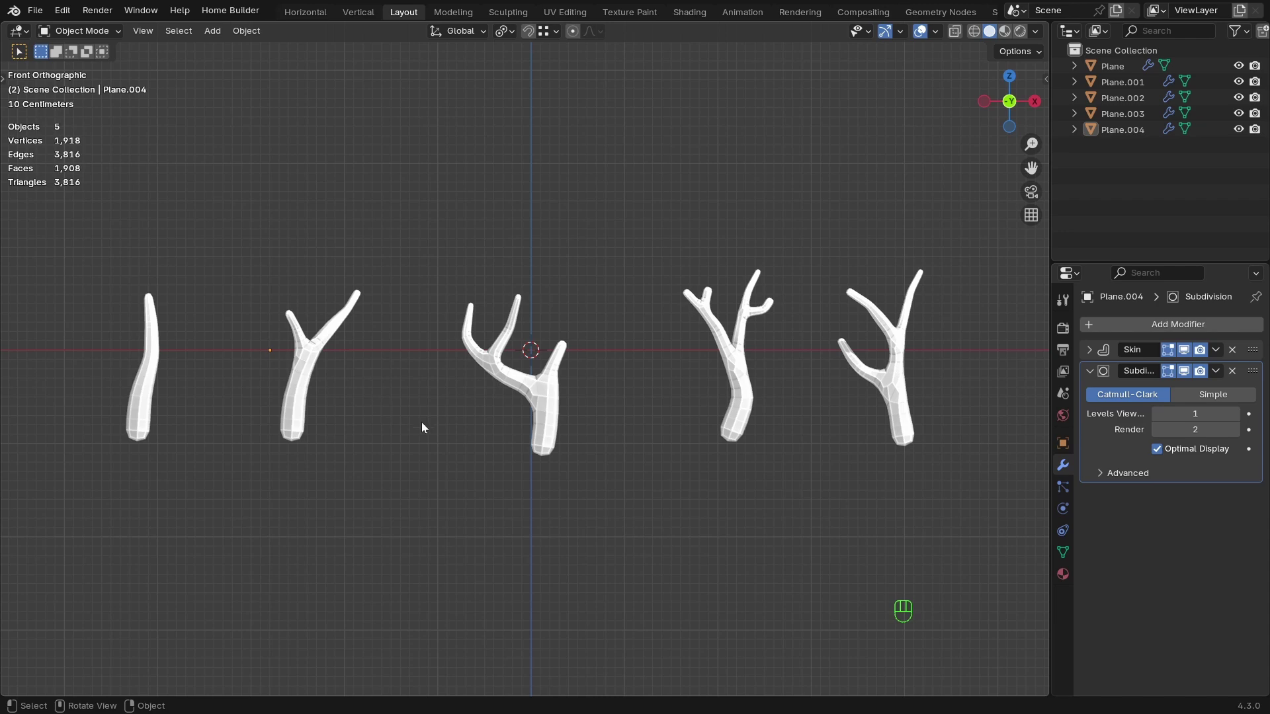
Add a cube mesh for the foliage and scale it uniformly by about 0.59.
middle_click_drag(424, 428, 557, 394, "ctrl")
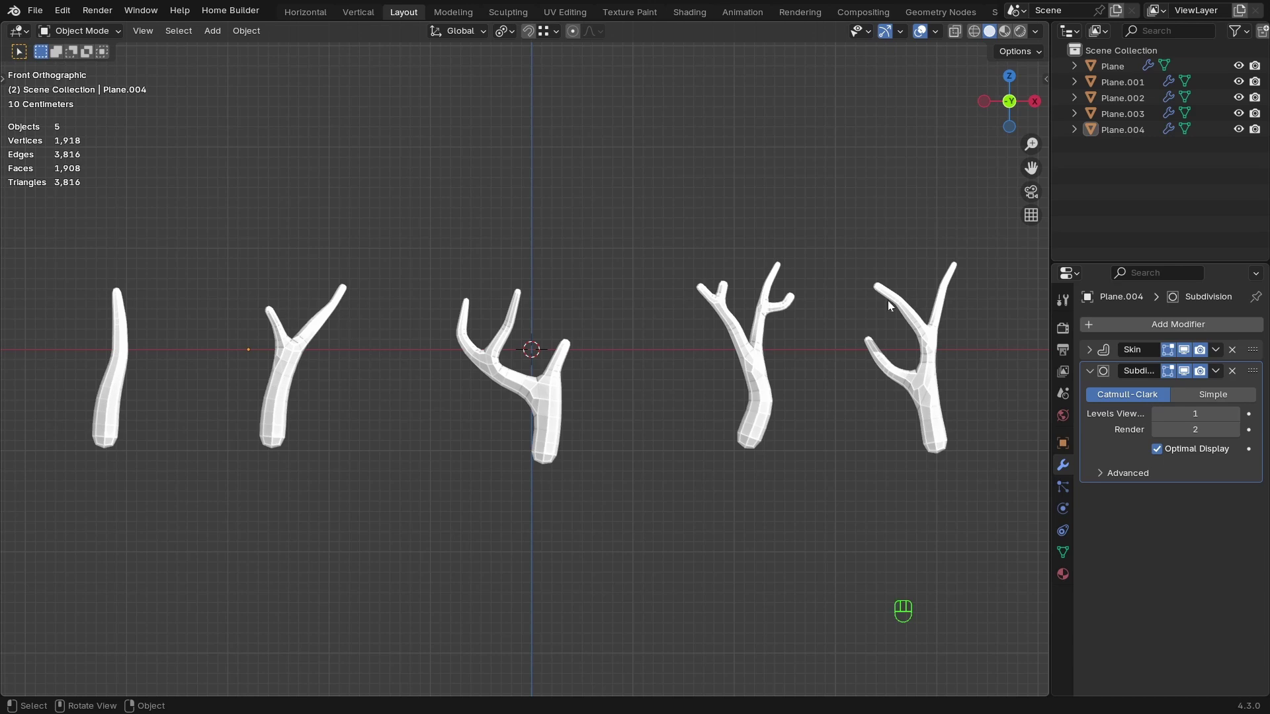
middle_click_drag(346, 406, 375, 403, "ctrl")
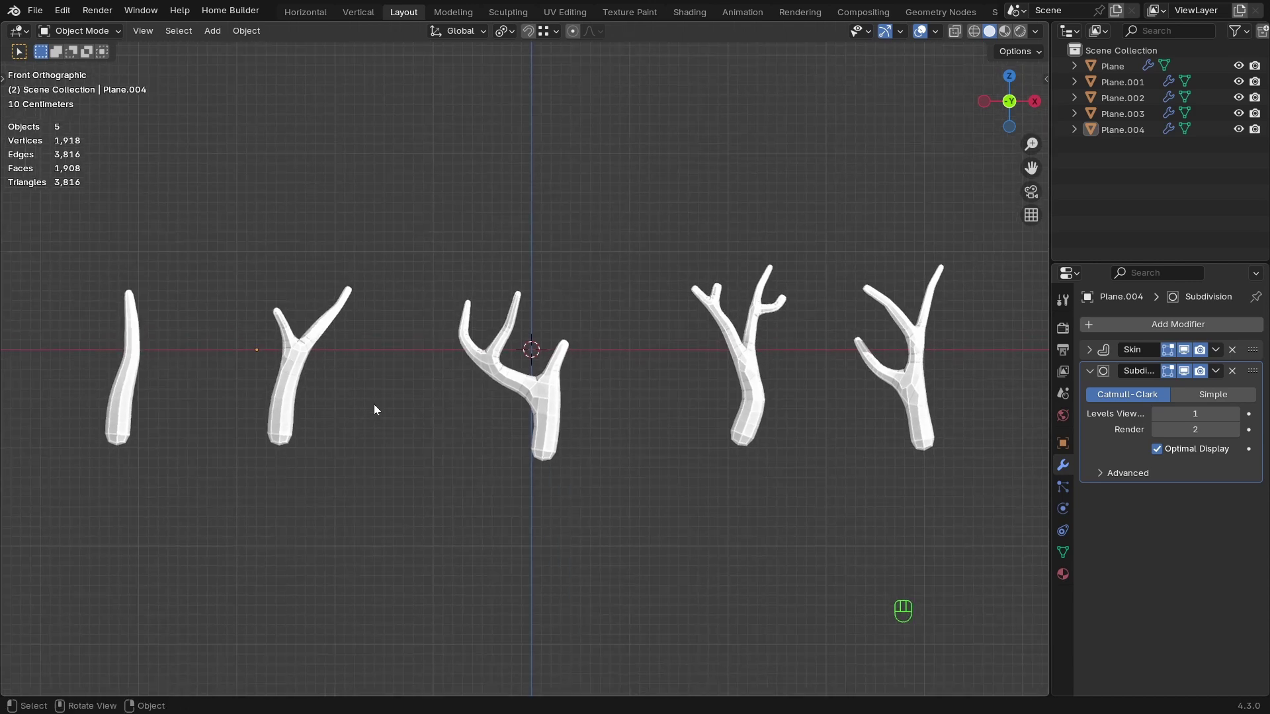
left_click(567, 384)
key("shift+a")
mouse_move(561, 362)
left_click(652, 375)
mouse_move(655, 370)
middle_mouse_down("ctrl")
mouse_move(664, 343)
mouse_move(665, 362)
middle_mouse_up("ctrl")
key("s")
left_click(693, 388)
Move the cube over the second tree from the left, about -2.326 m in X and 0.687 m in Z, and scale it by 1.117.
key("g")
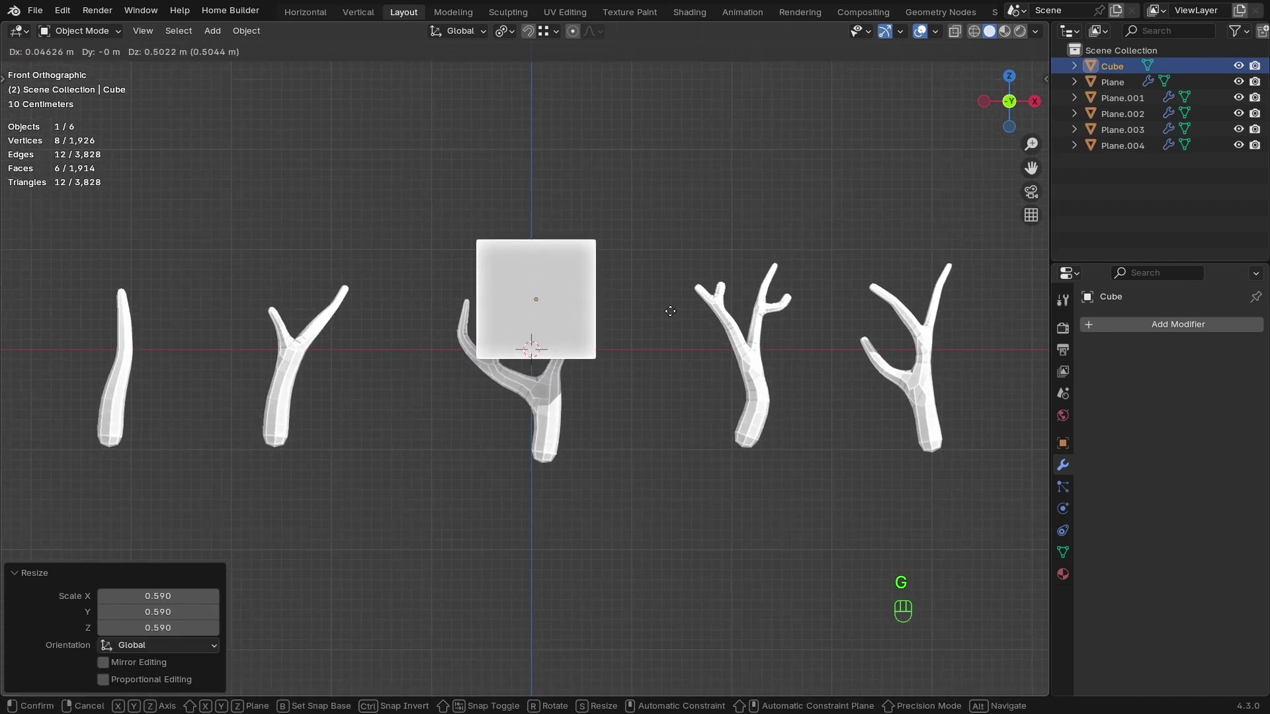
left_click(432, 295)
middle_click_drag(431, 294, 433, 248, "ctrl")
middle_click_drag(455, 285, 656, 296, "shift")
key("s")
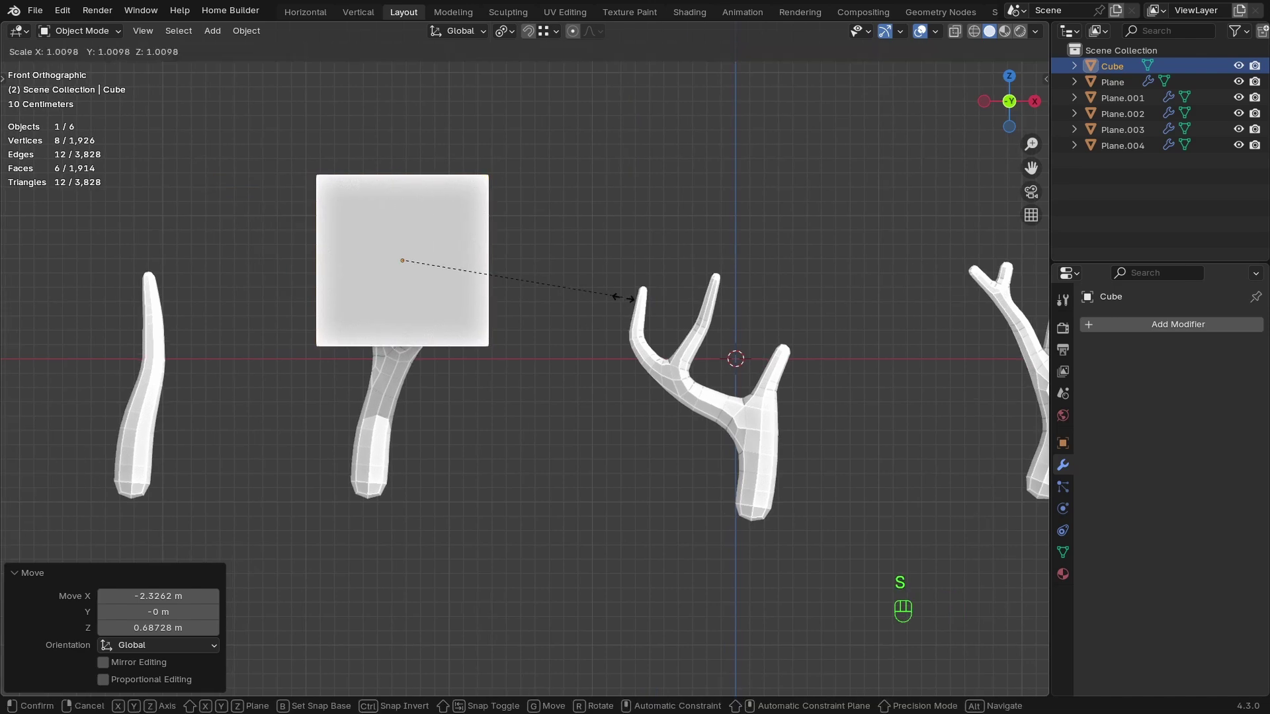
left_click(647, 296)
Add a Bevel modifier to the foliage cube.
middle_click_drag(395, 410, 422, 365, "ctrl")
middle_click_drag(422, 364, 449, 448, "shift")
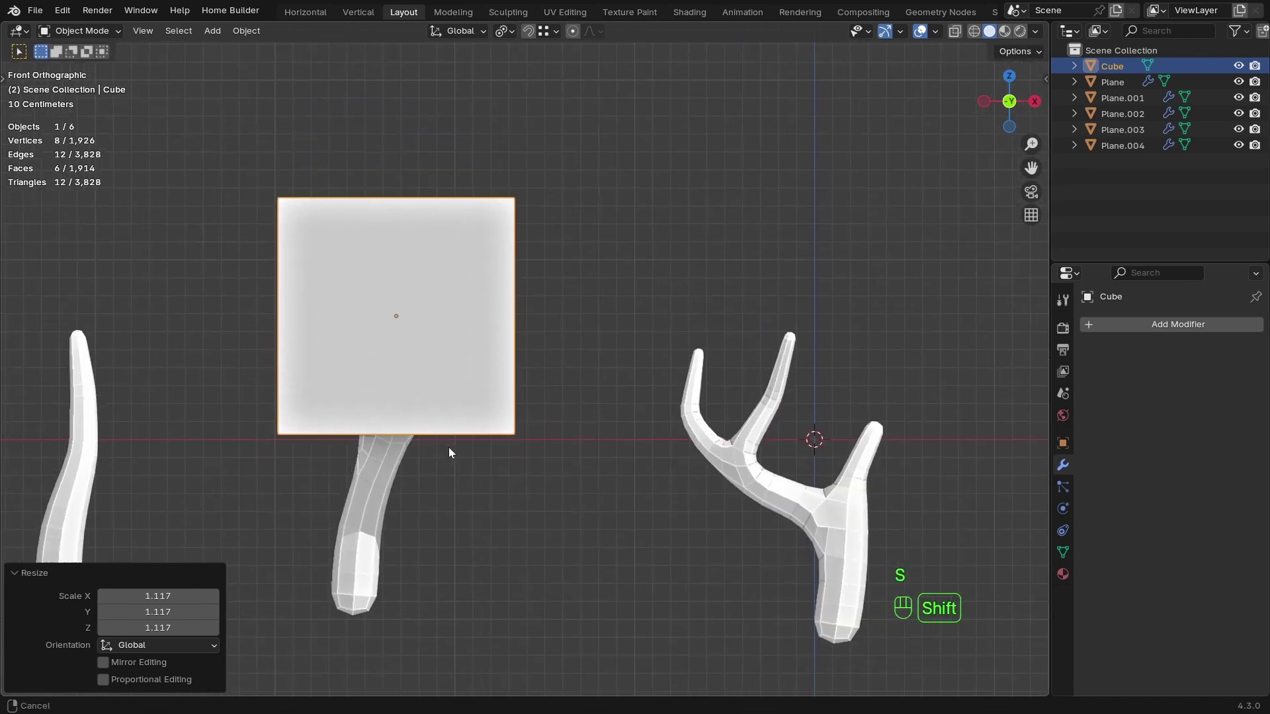
middle_click_drag(390, 392, 505, 426, "ctrl")
middle_click_drag(505, 426, 595, 370, "ctrl")
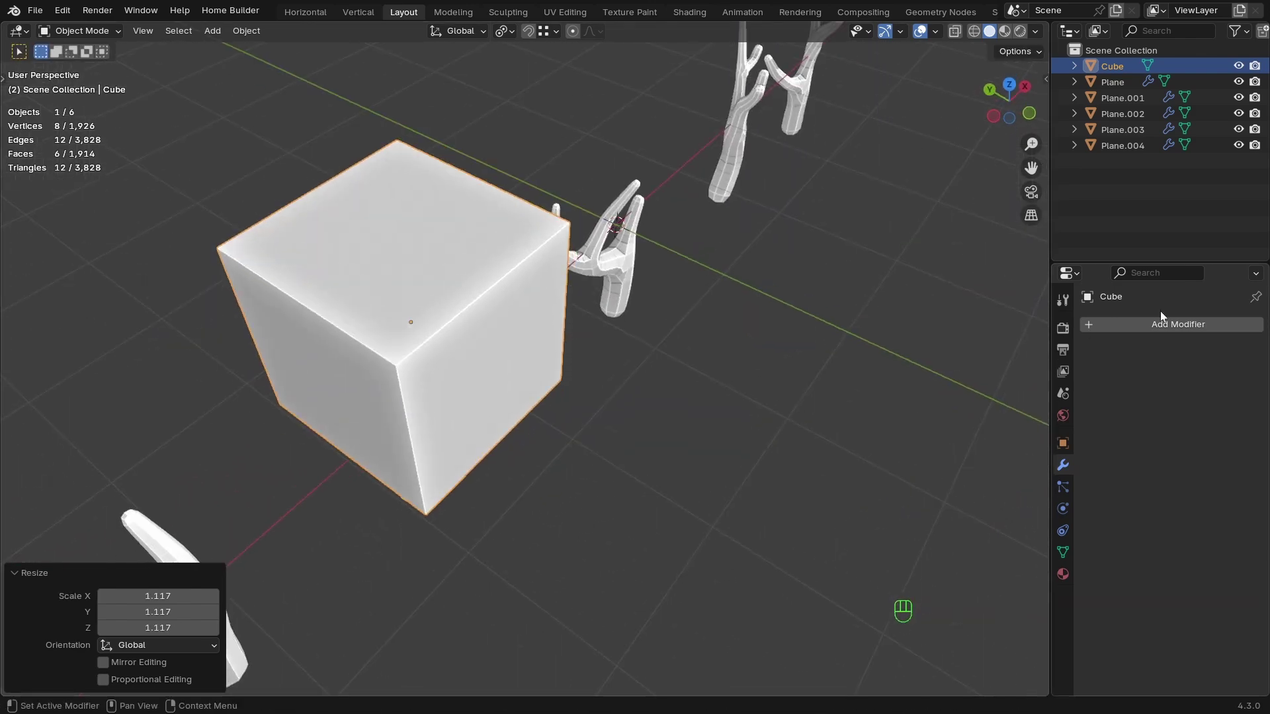
left_click(1160, 324)
mouse_move(1163, 330)
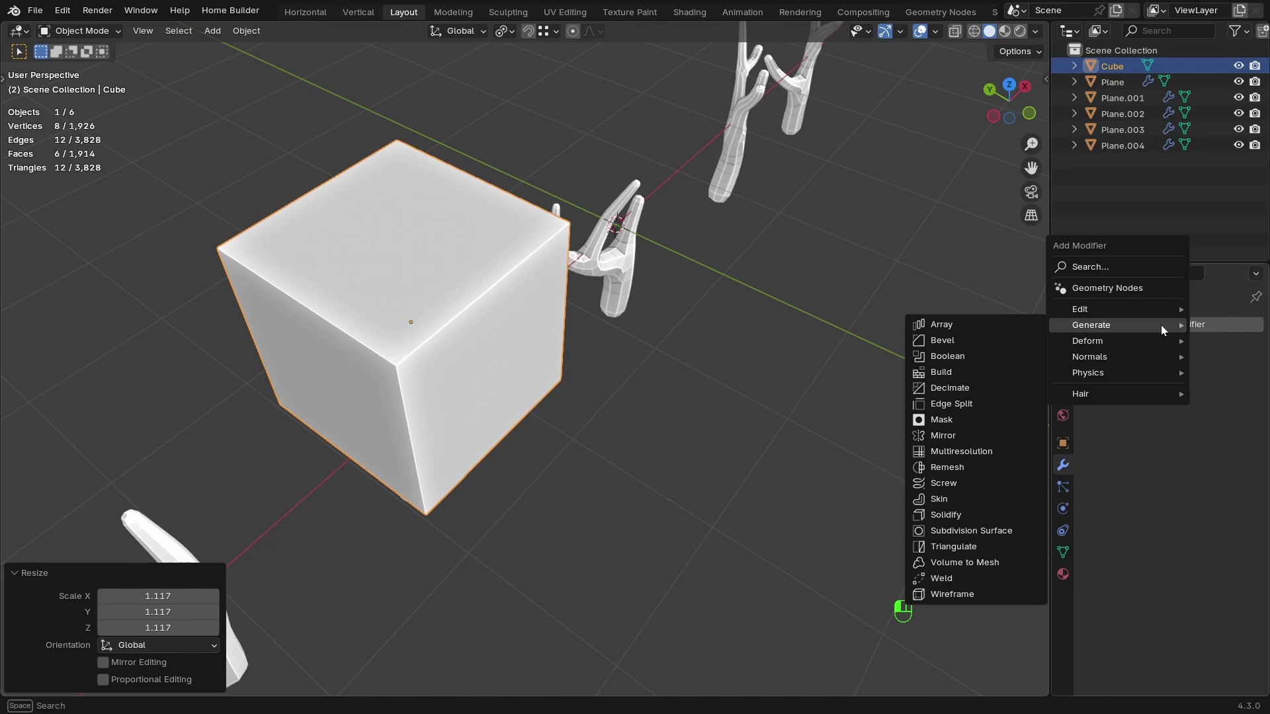
left_click(964, 340)
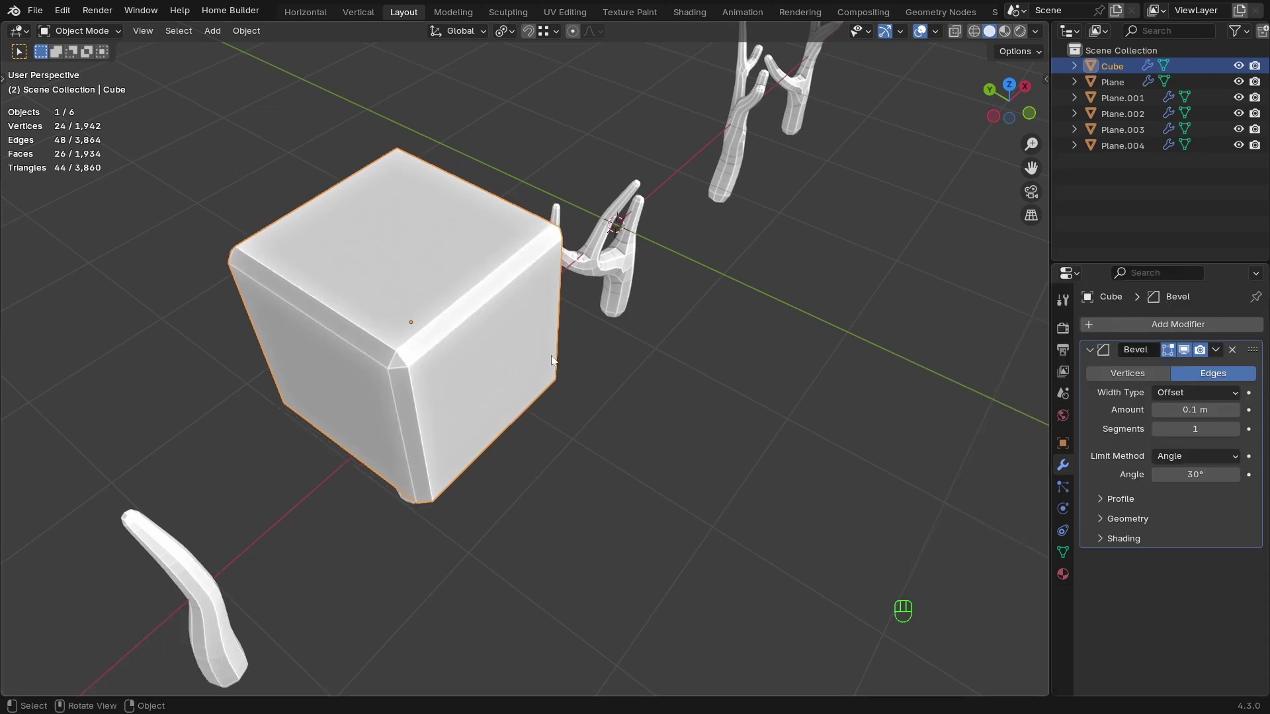
Set the cube's bevel to 5 segments with an amount of 0.229 m.
middle_click_drag(563, 397, 561, 369, "ctrl")
left_click(1235, 429)
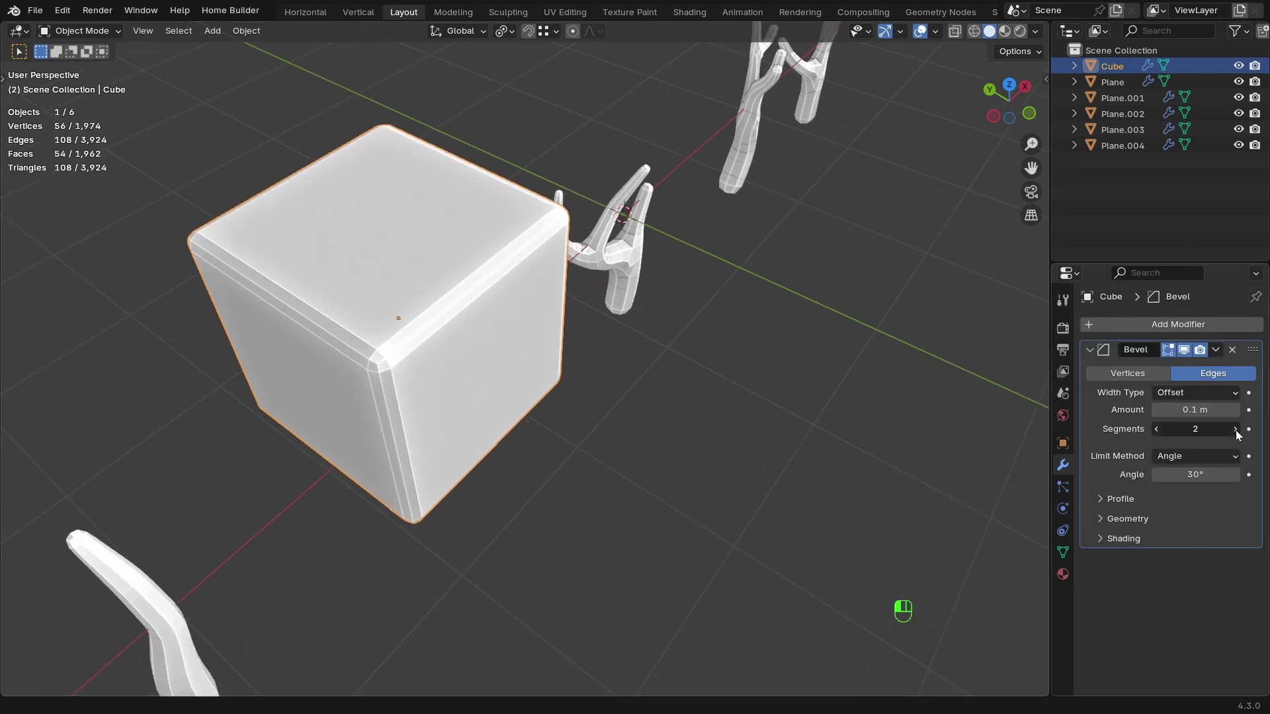
left_click(1235, 430)
left_click(1235, 430)
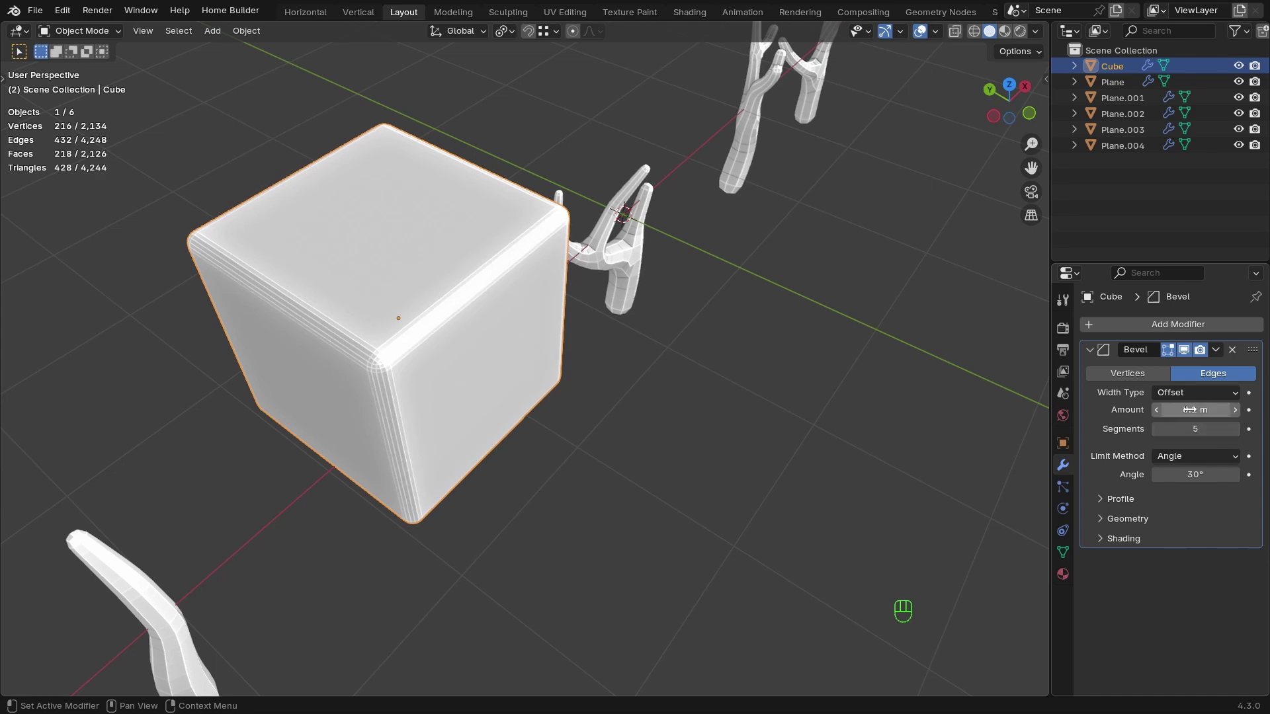
mouse_move(1190, 410)
left_mouse_down("shift")
mouse_move(1207, 409)
mouse_move(1194, 409)
left_mouse_up("shift")
Apply Shade Auto Smooth to the beveled cube and return to the front view.
right_click(720, 375)
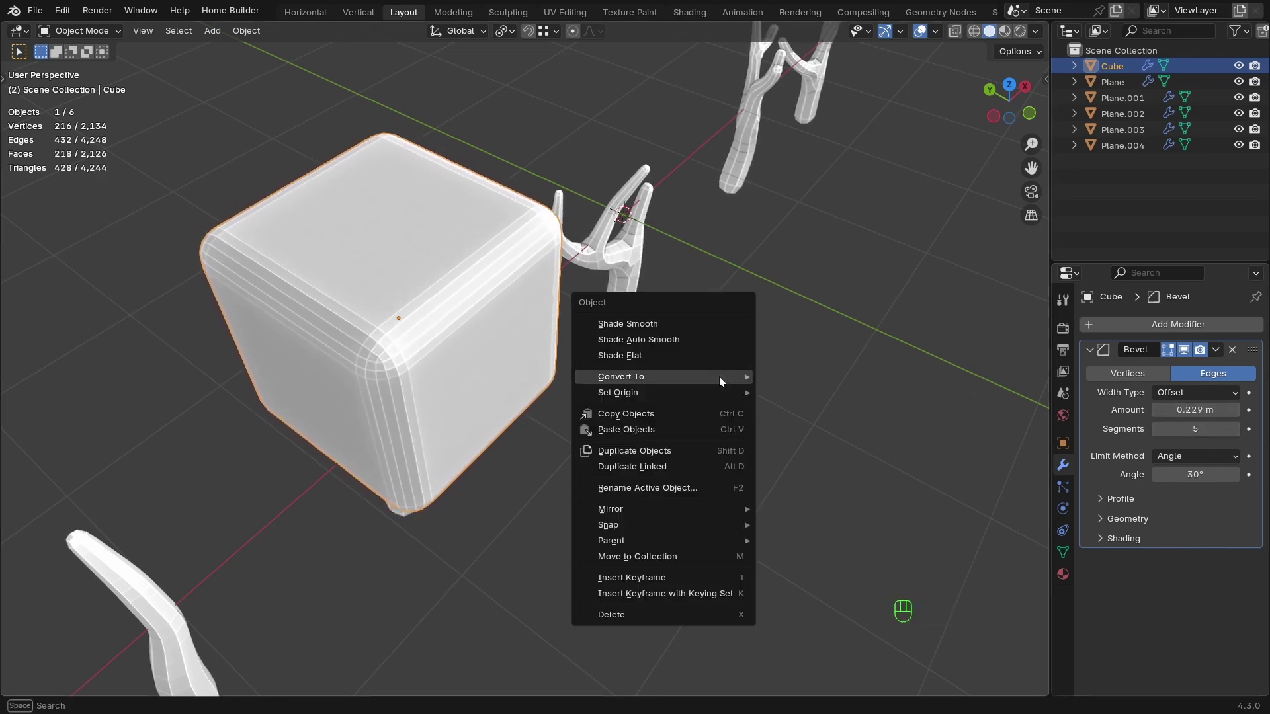
left_click(699, 343)
key("KP_1")
key("KP_1")
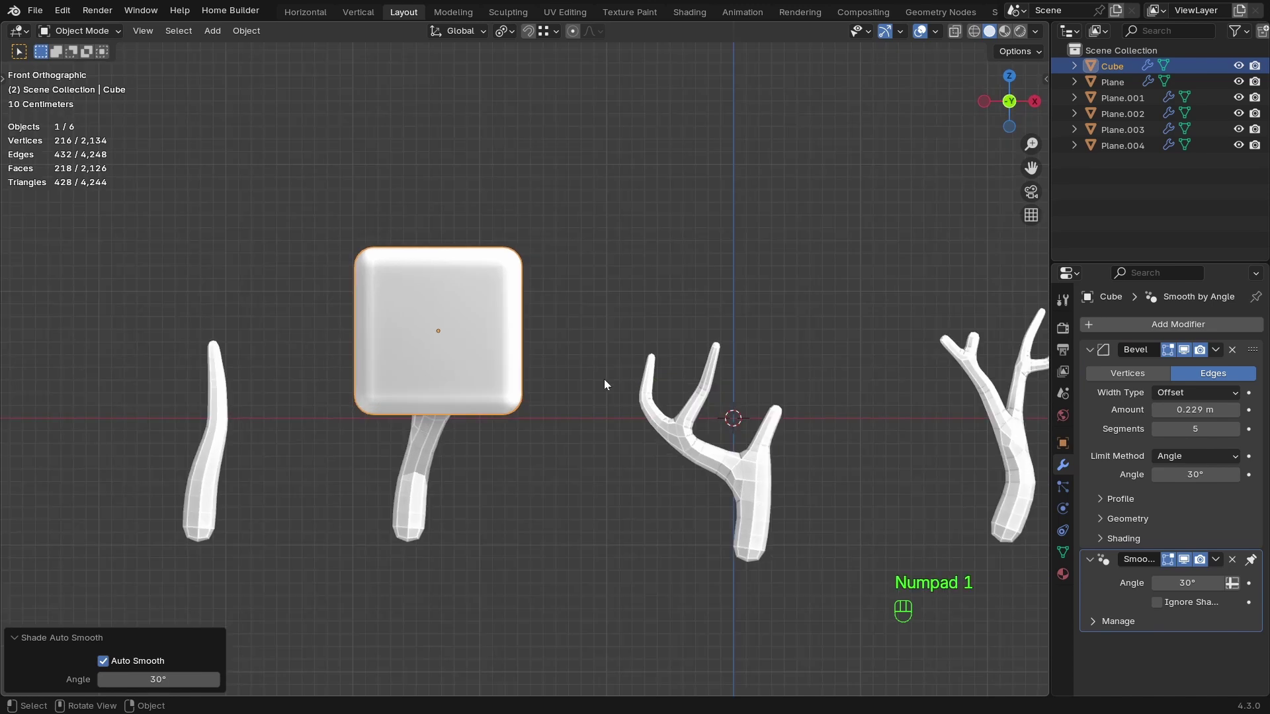
key("r")
key("r")
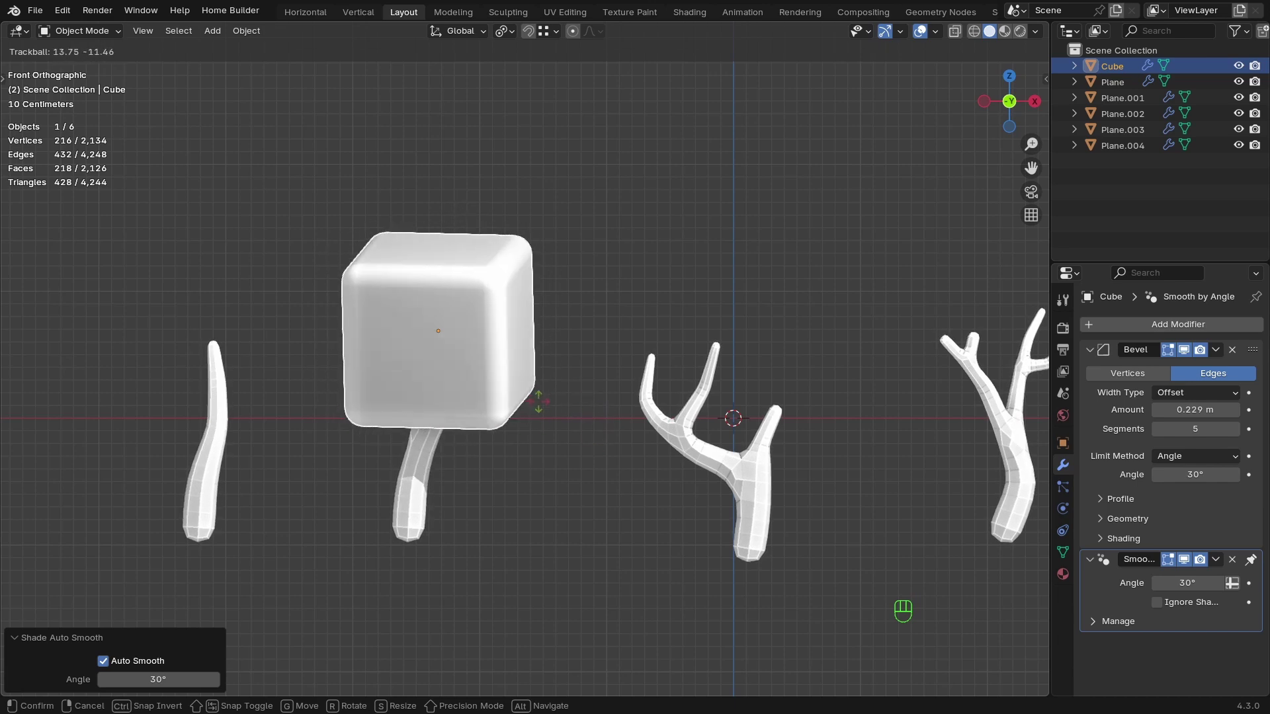
right_click(538, 402)
Scale the foliage cube by 1.065 and tilt it with a trackball rotation of about 23.5° and 0.573°.
key("s")
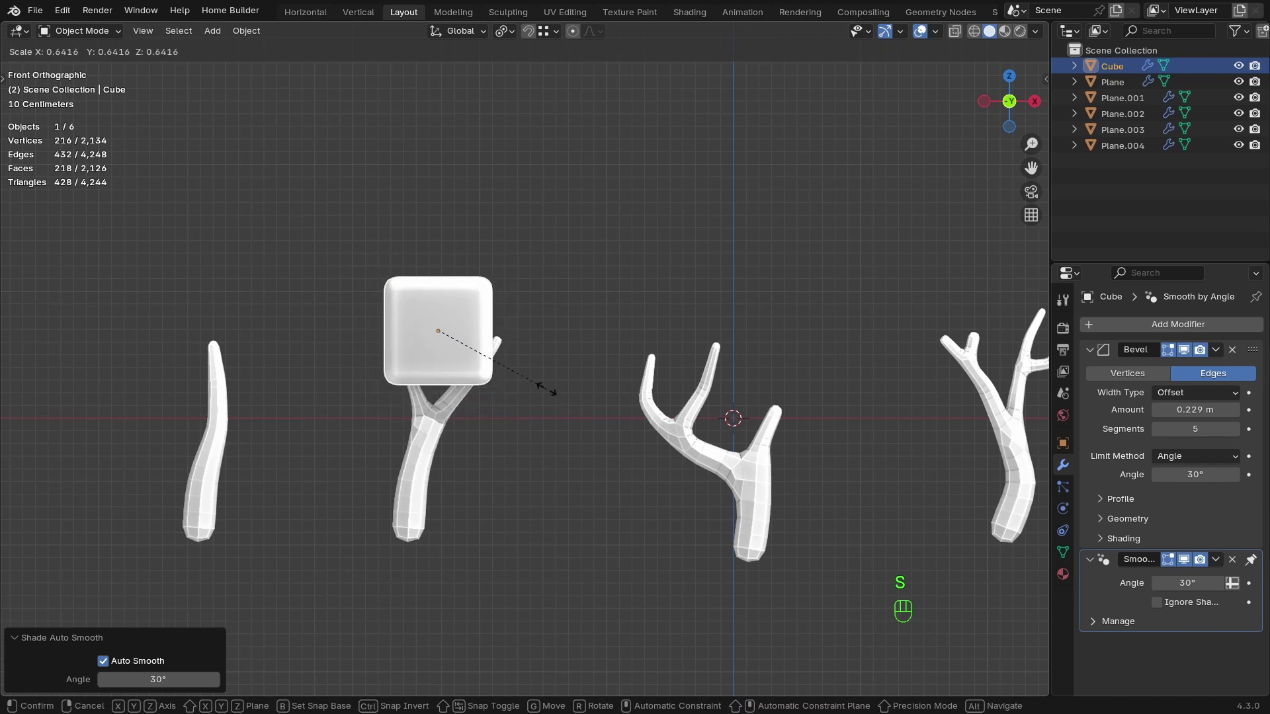
key("s")
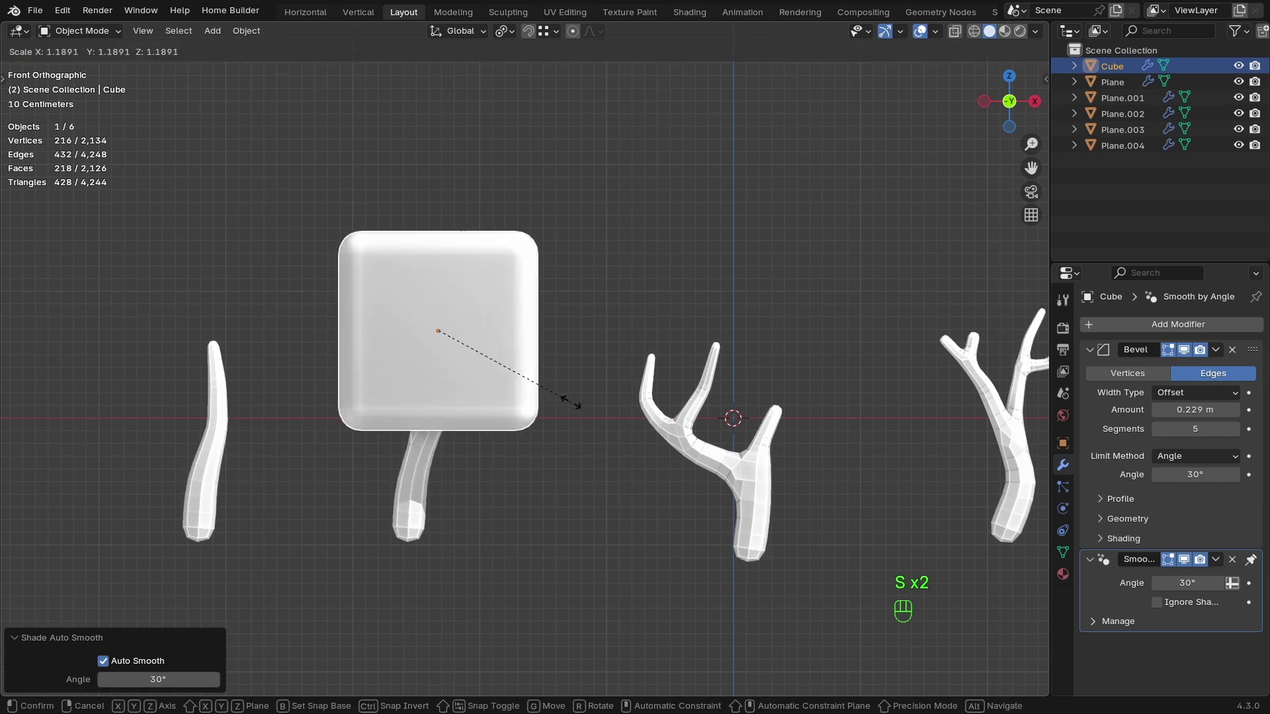
left_click(557, 400)
key("r")
key("r")
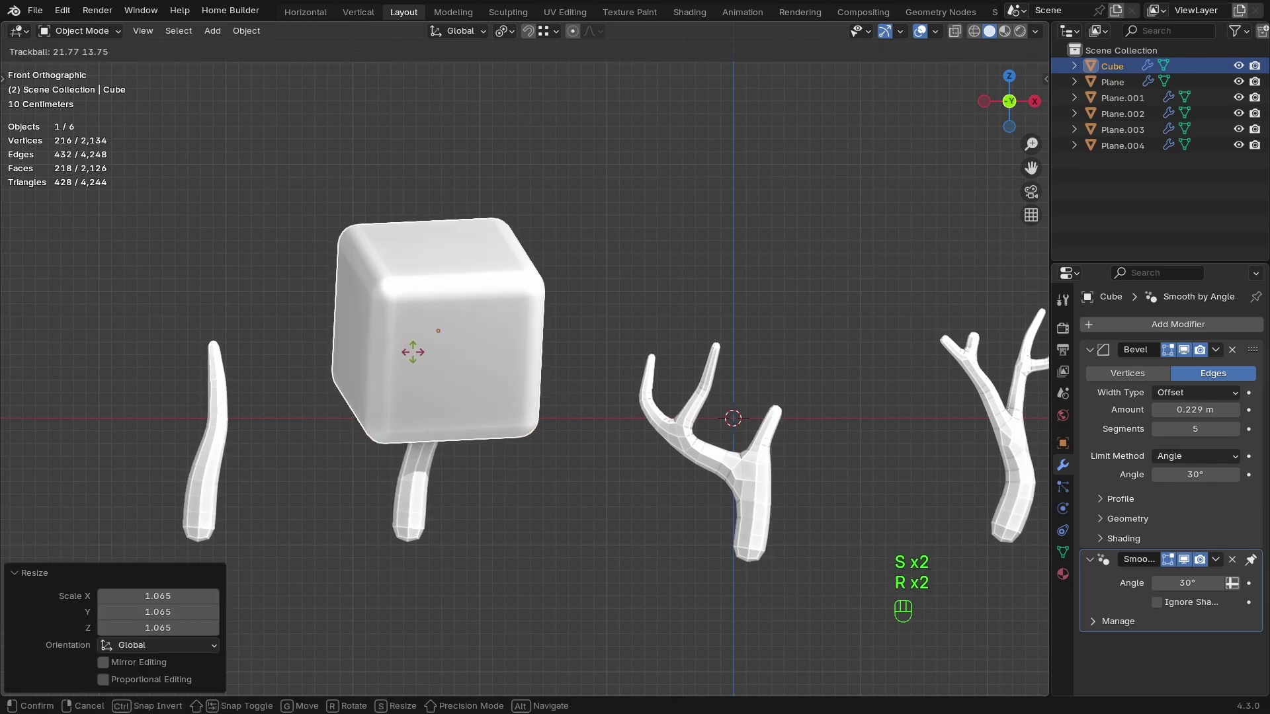
left_click(399, 359)
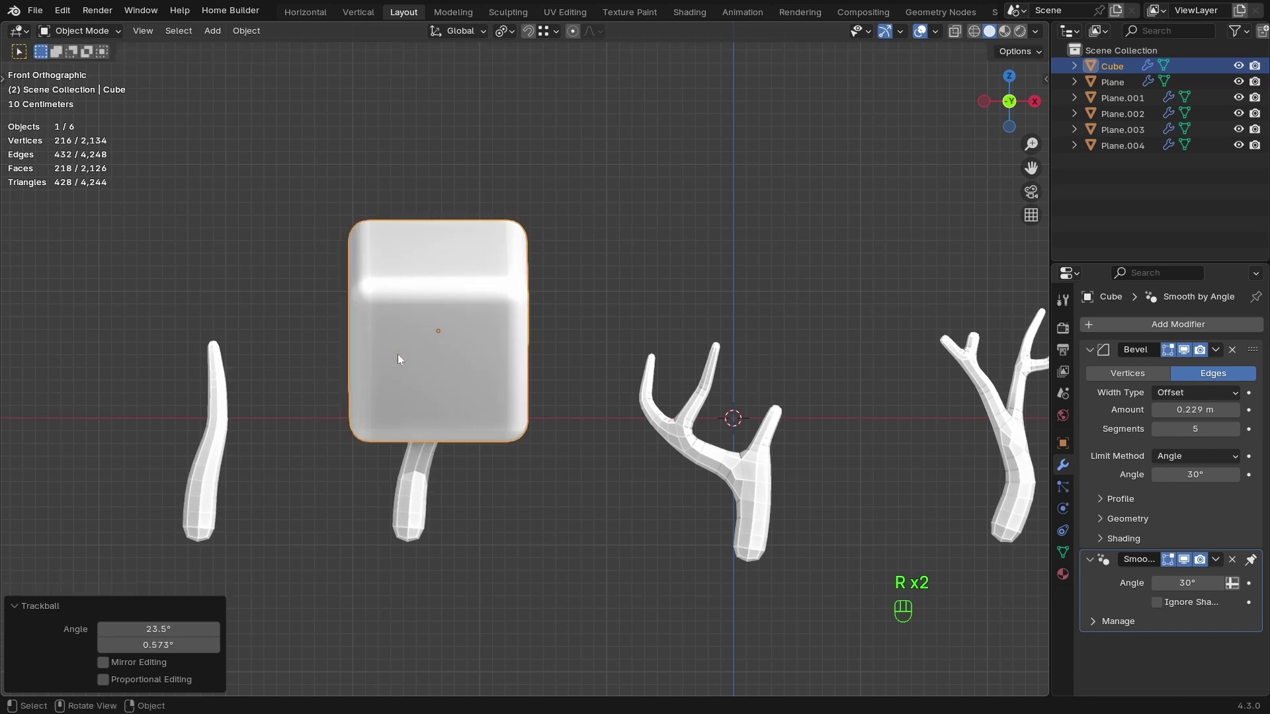
Rotate the foliage cube about -12.3° around the global Z axis and scale it by 0.872.
key("r")
key("z")
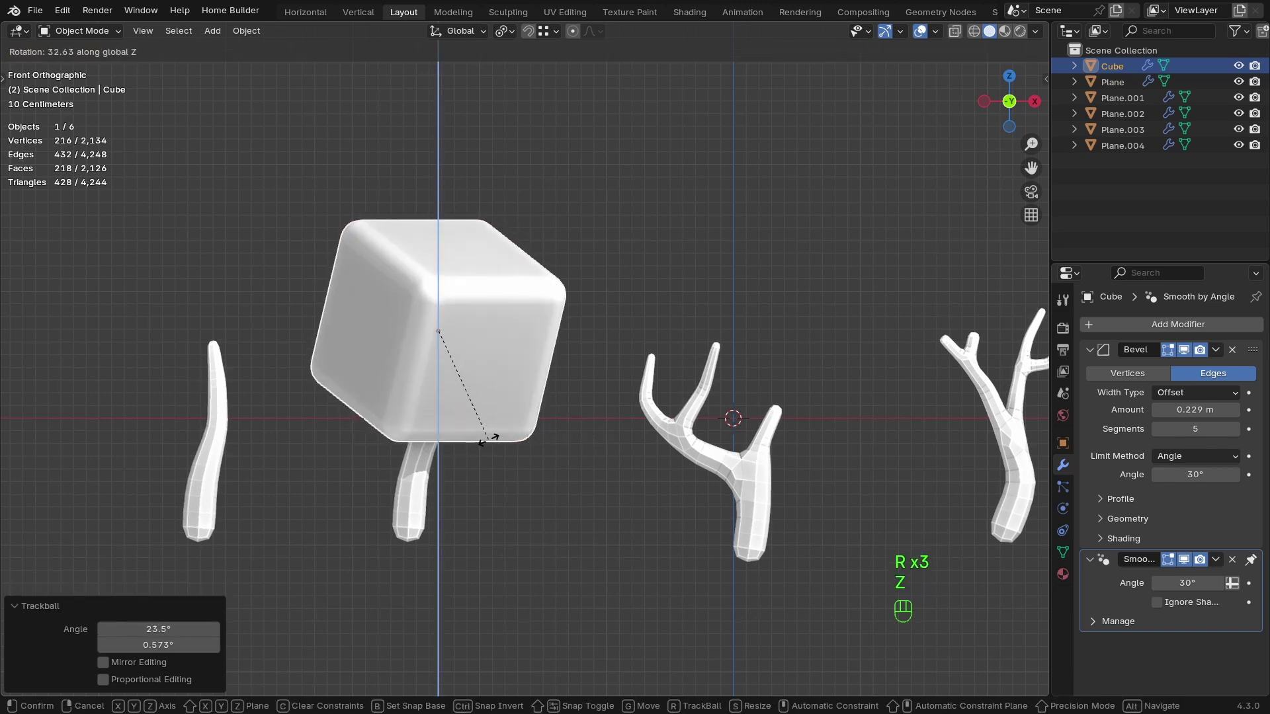
left_click(650, 410)
key("s")
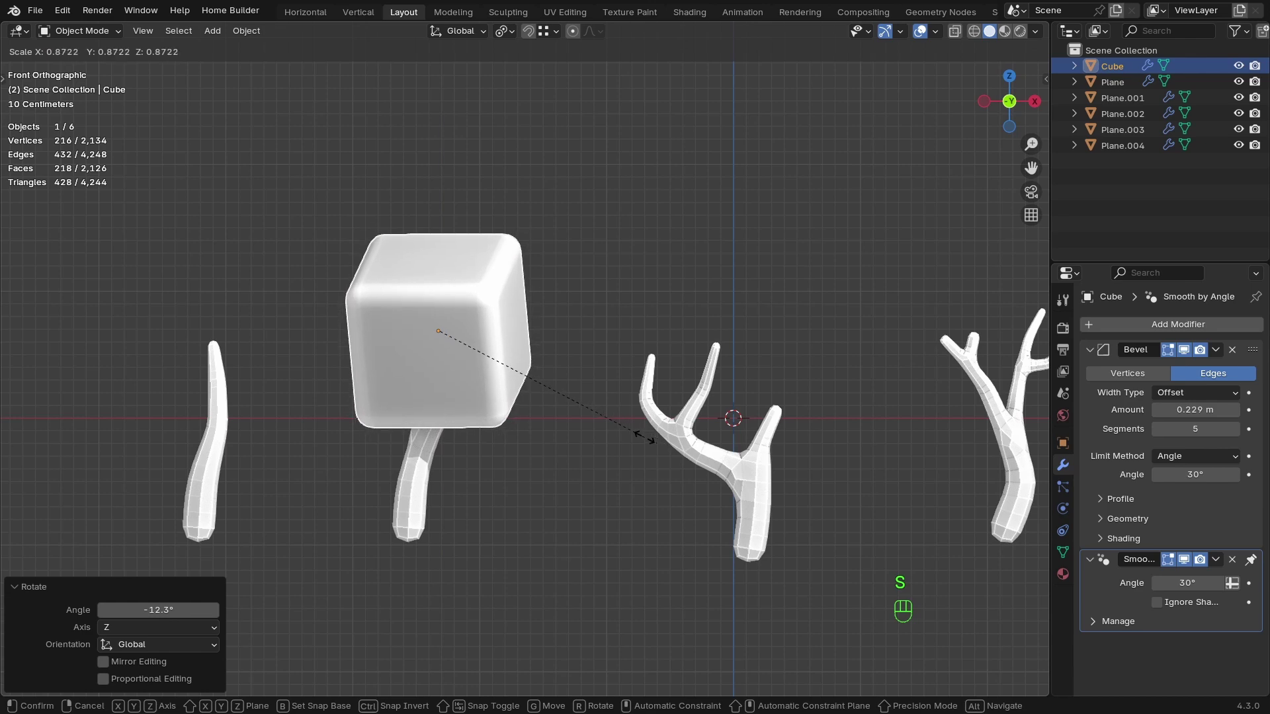
left_click(646, 437)
Raise the foliage cube about 0.255 m along the global Z axis.
key("g")
key("z")
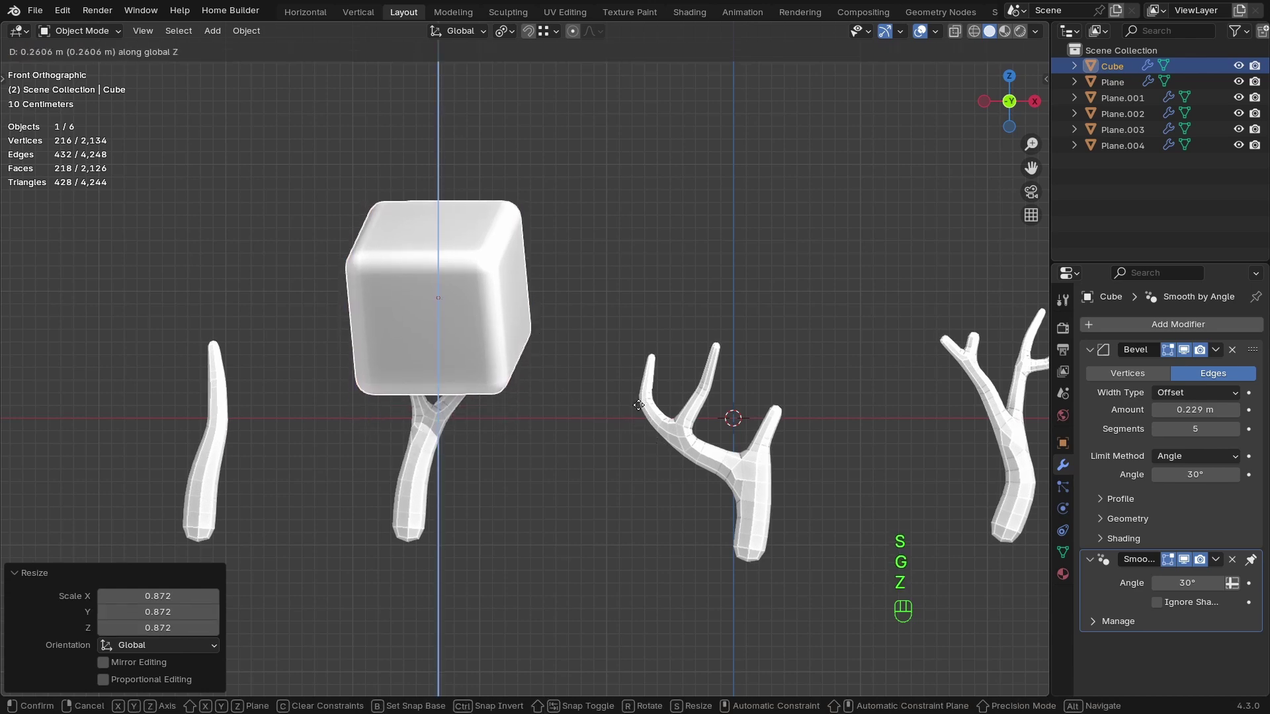
left_click(652, 413)
middle_click_drag(651, 414, 510, 448)
key("KP_1")
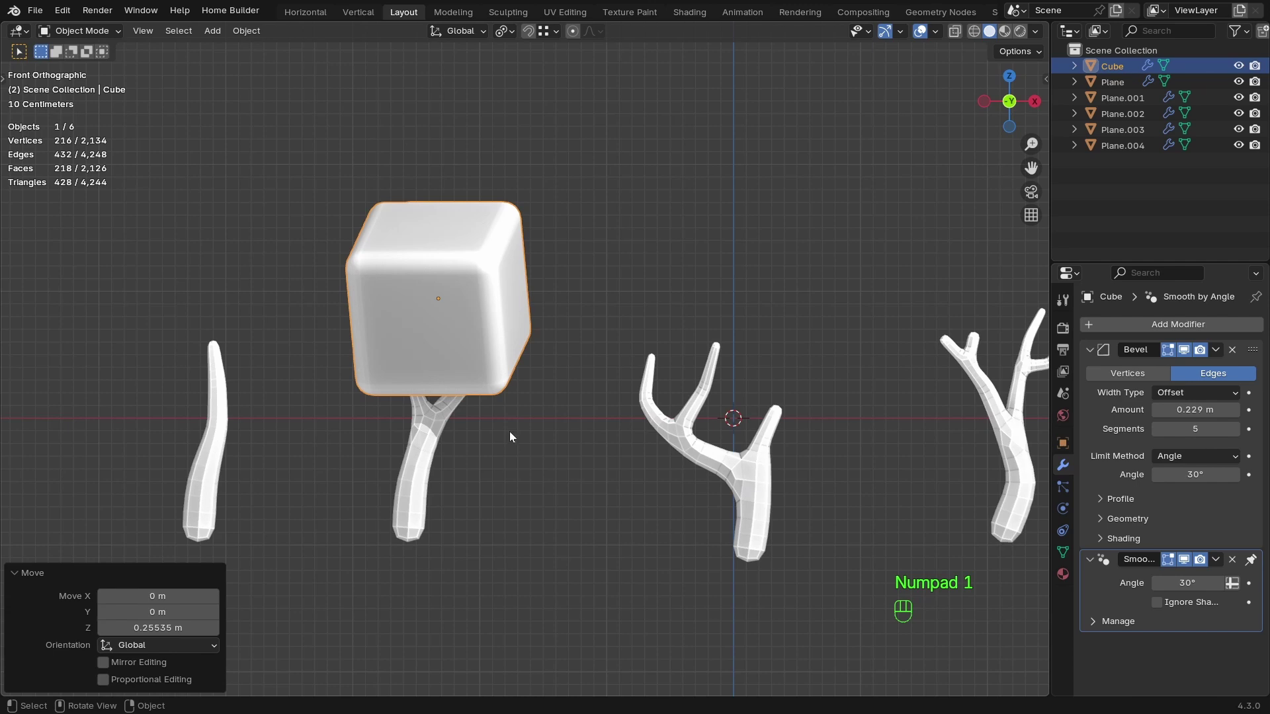
Duplicate the foliage cube with an offset of about 0.354 m in X and 0.297 m in Z, and scale the copy by 0.53.
key("shift+d")
left_click(559, 391)
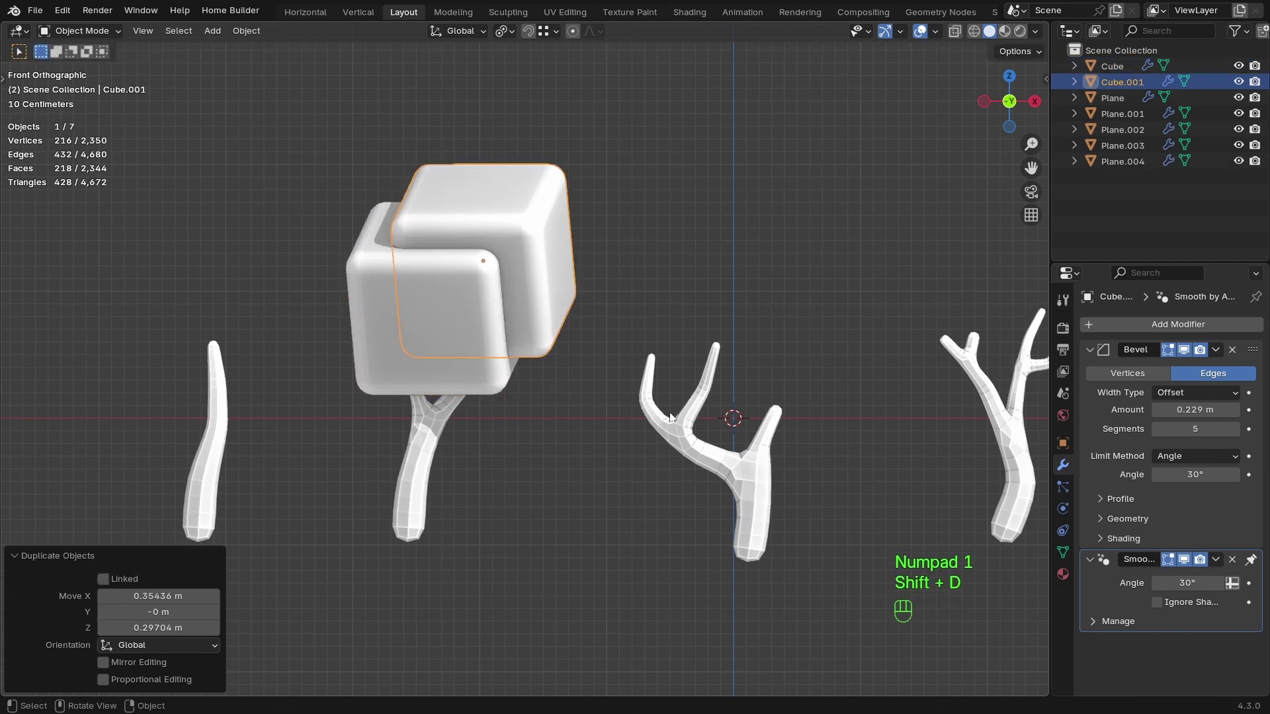
key("s")
left_click(574, 356)
Move the small cube onto the large cube's top, about -0.438 m in X and 0.177 m in Z, and rotate it 32.5° around Z.
key("g")
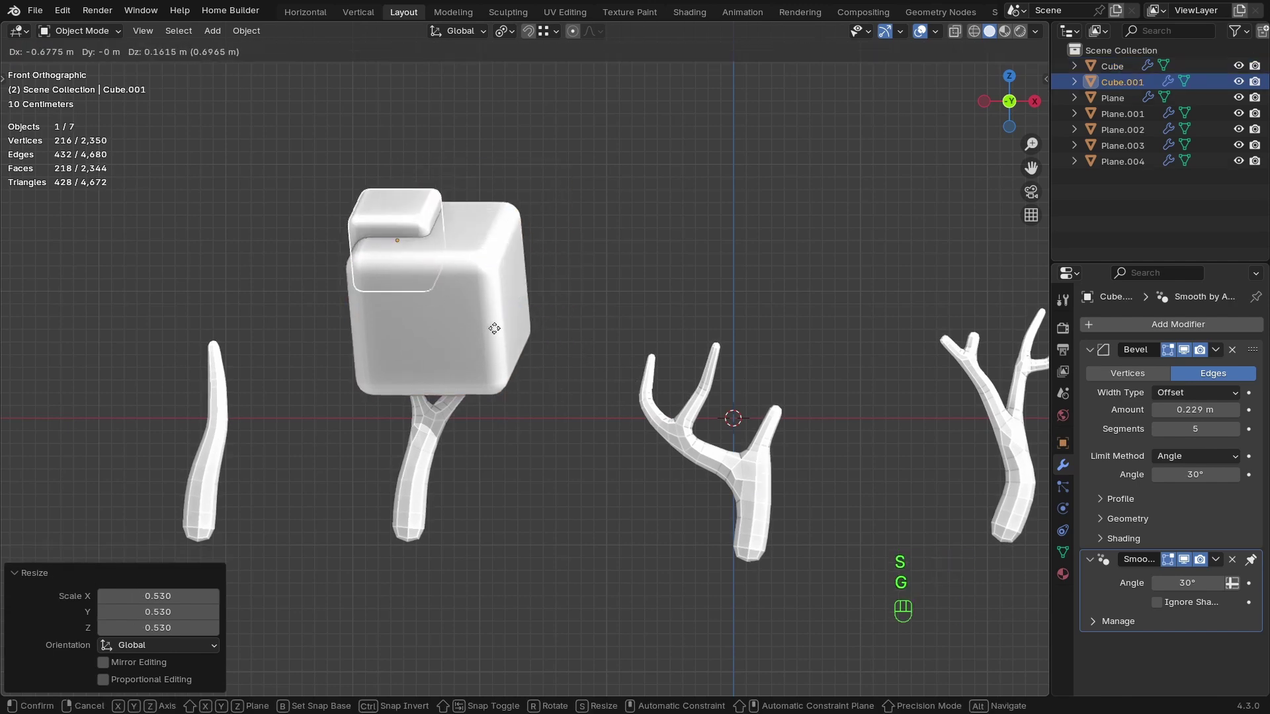
left_click(520, 330)
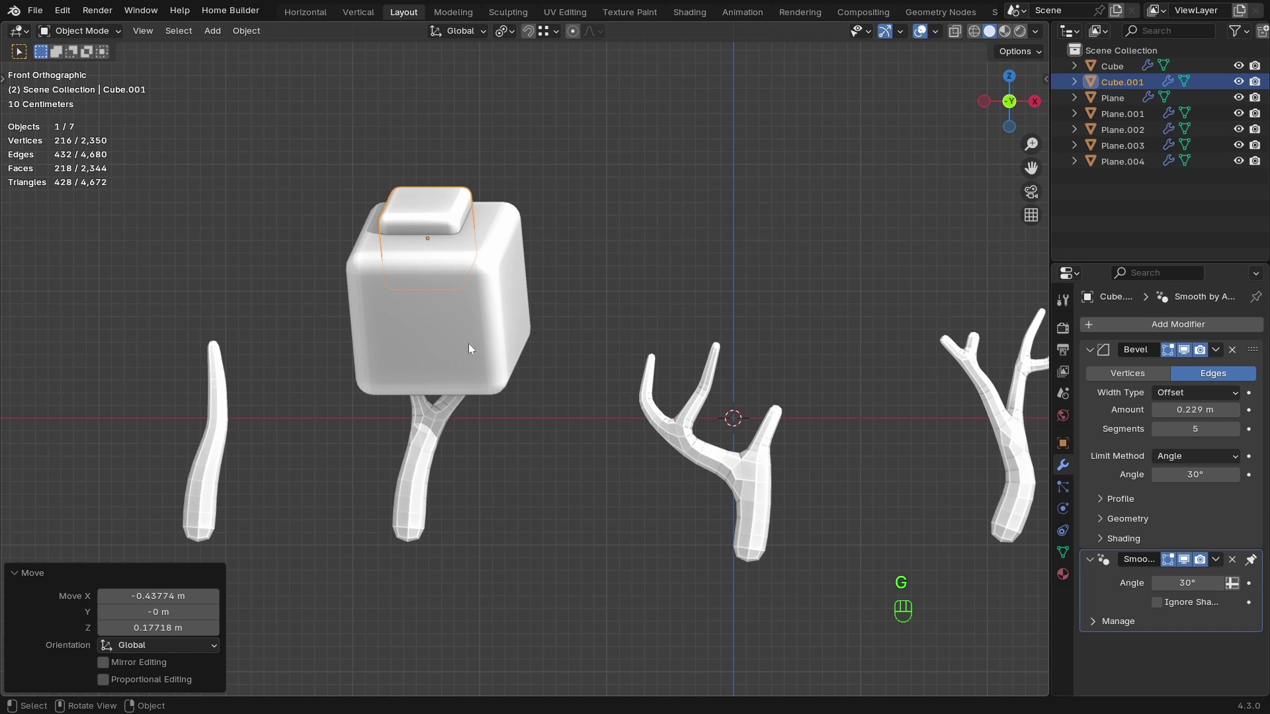
key("r")
key("z")
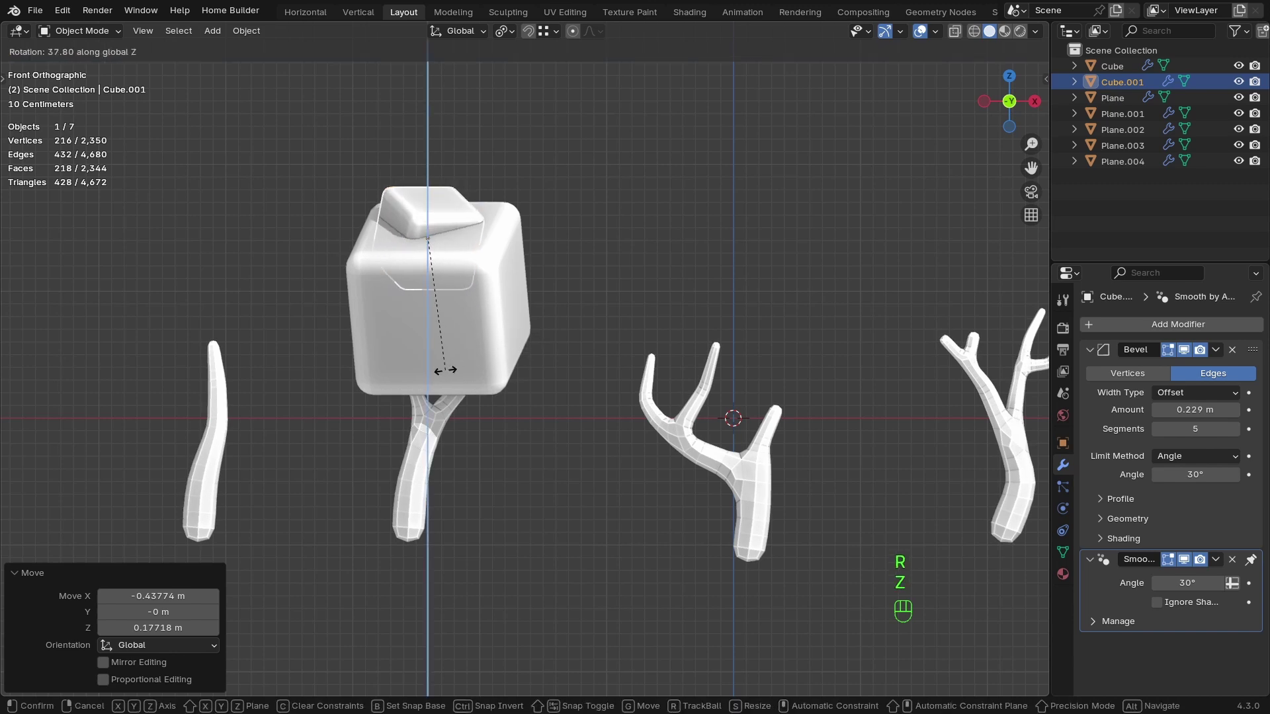
left_click(454, 354)
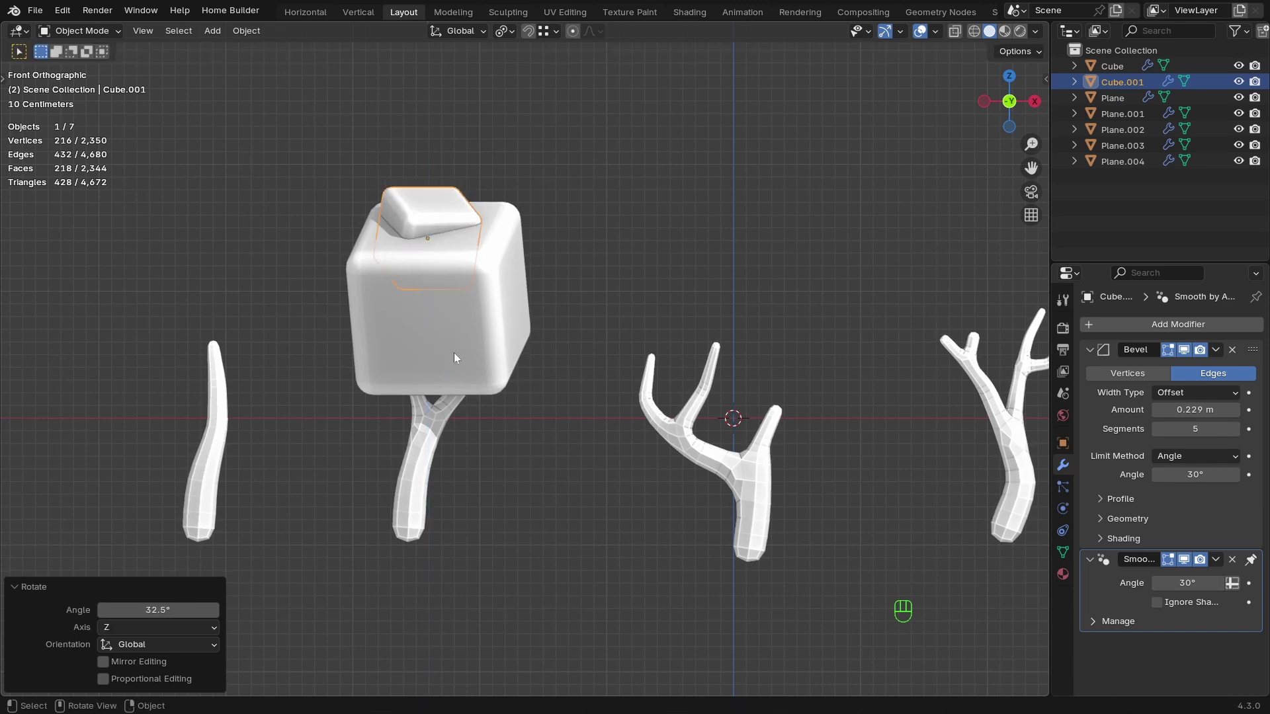
Raise the small top cube about 0.078 m along the global Z axis.
key("g")
key("z")
left_click(462, 343)
key("g")
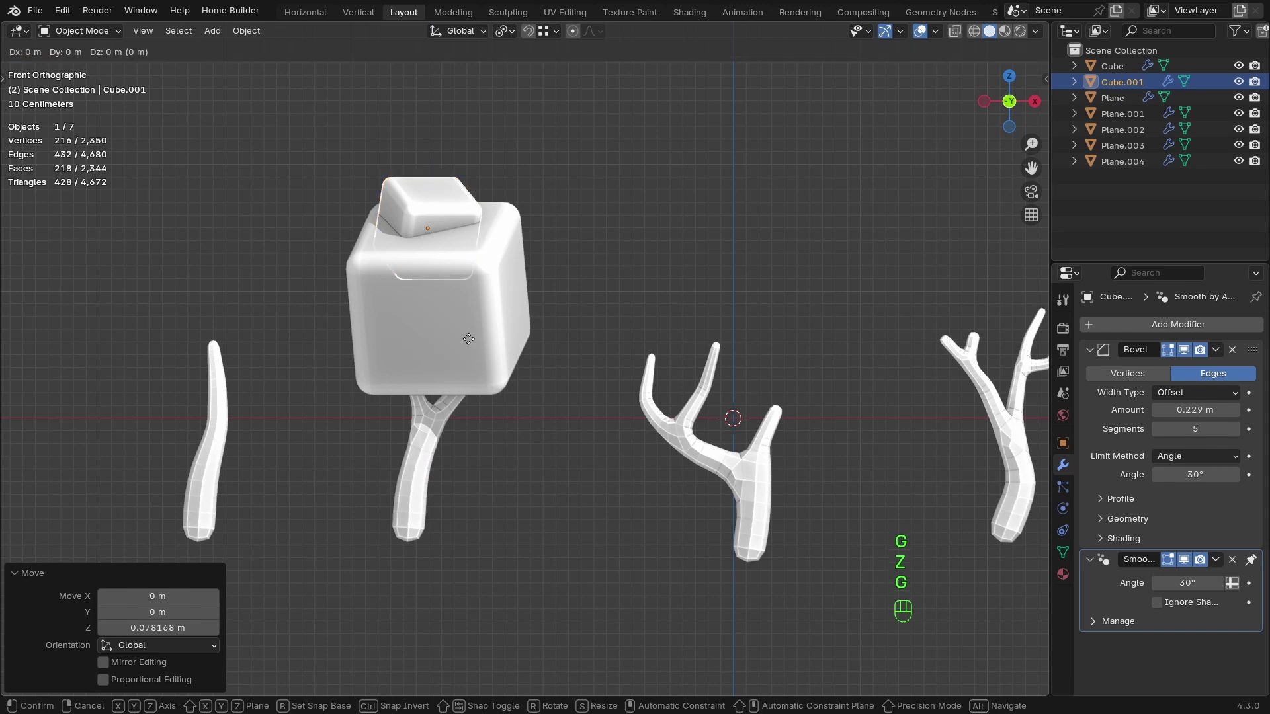
key("shift+z")
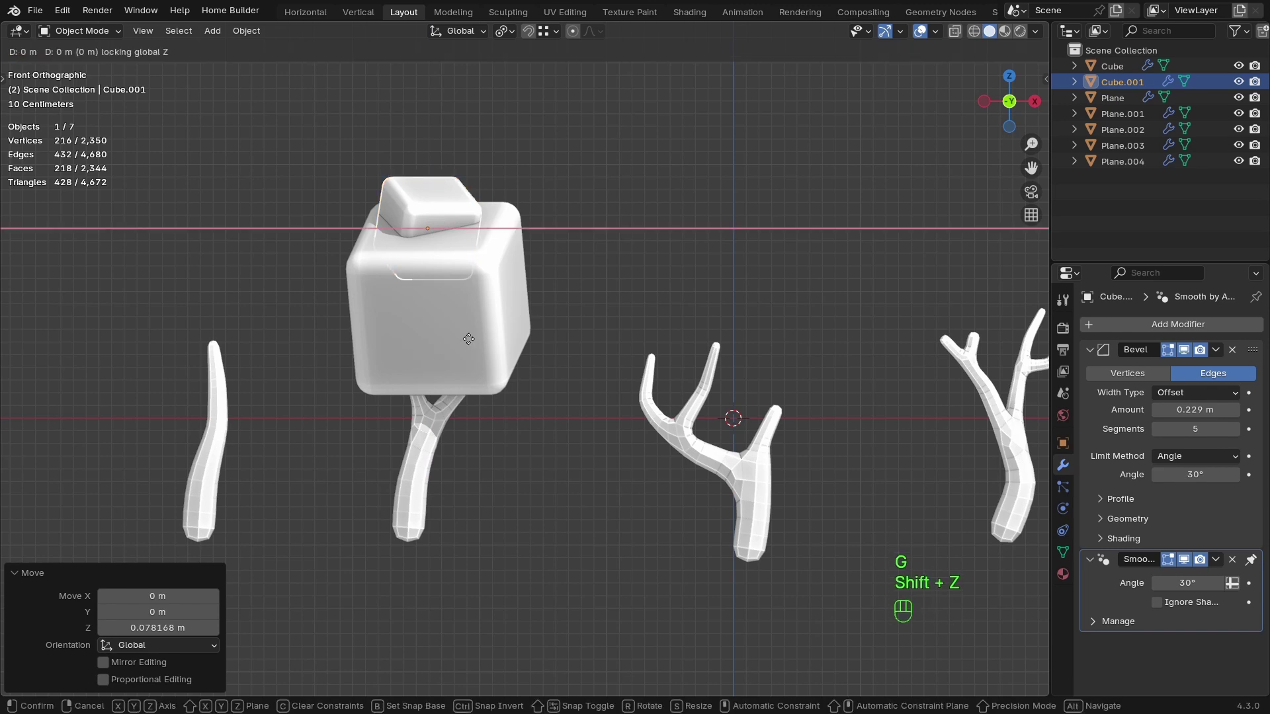
key("shift+z")
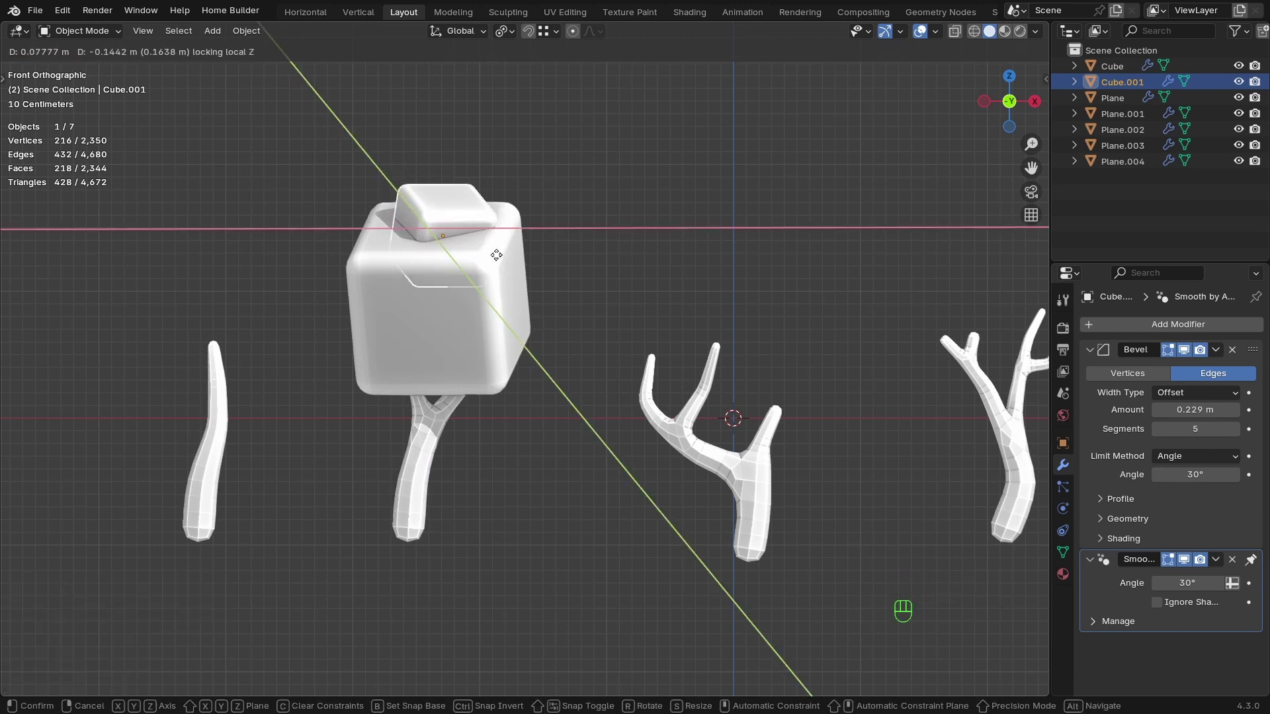
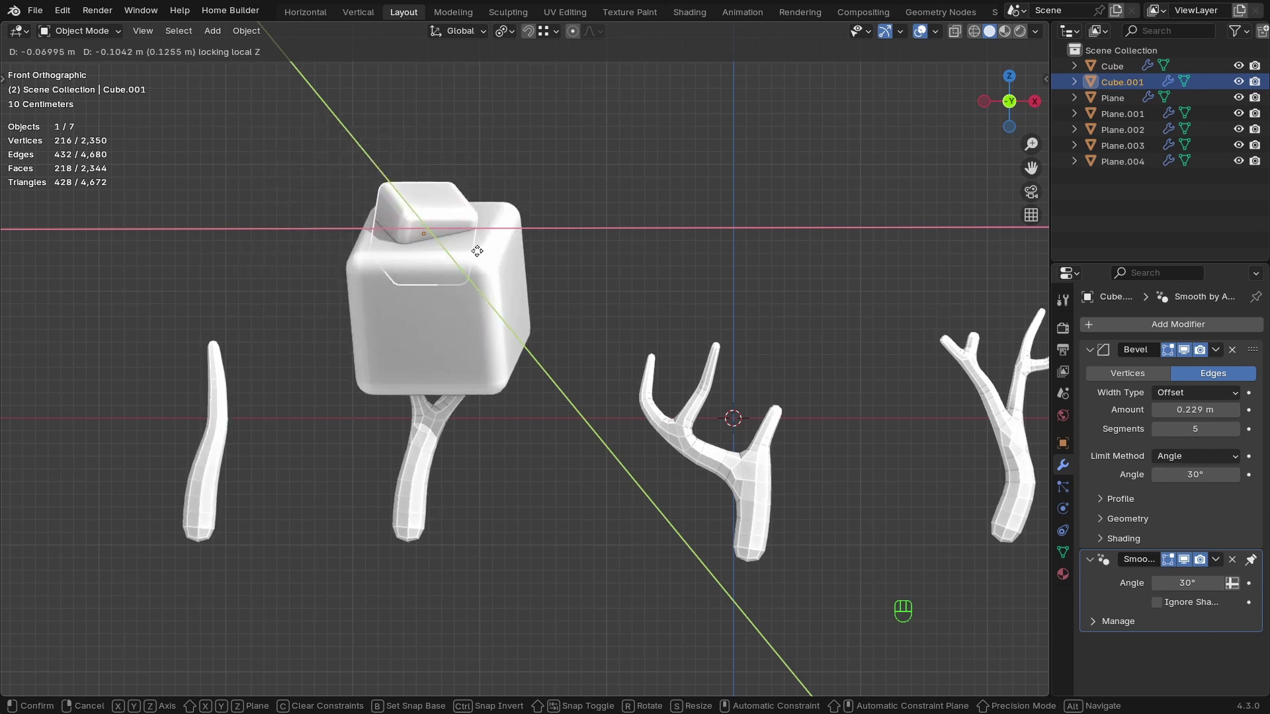
left_click(495, 268)
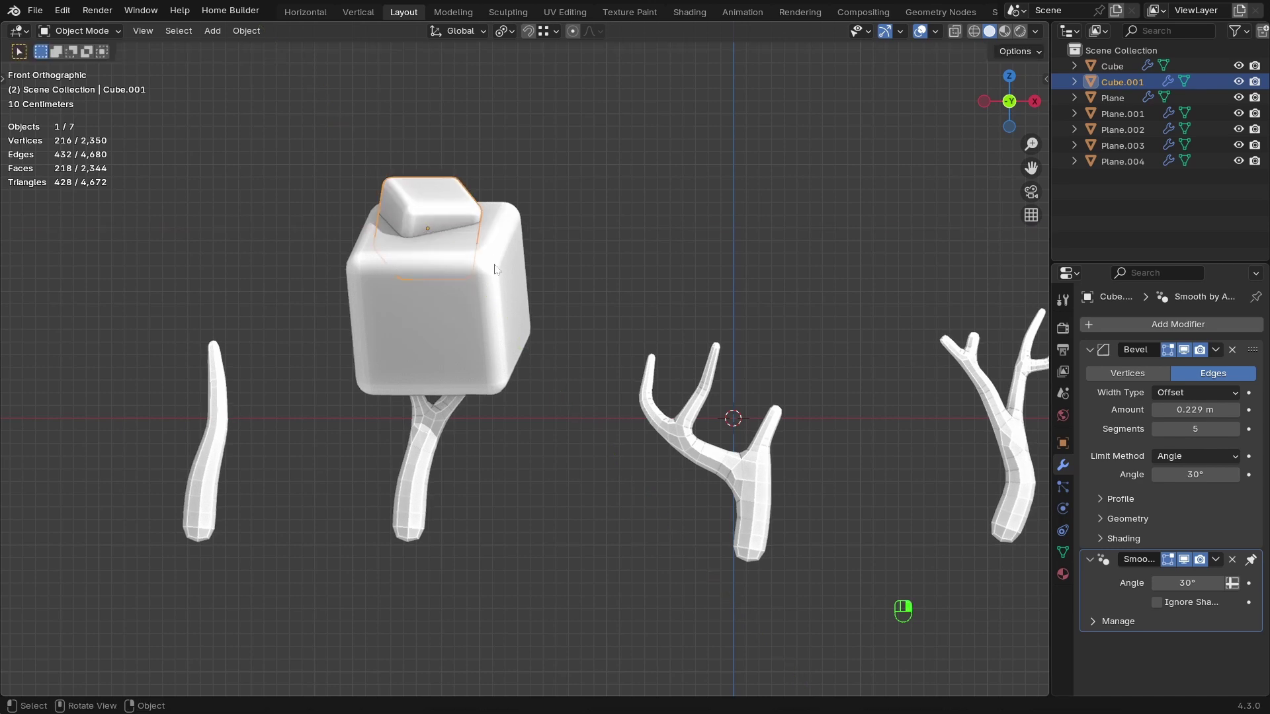
Move the small top cube about -0.254 m along the global Y axis.
middle_click_drag(504, 300, 592, 436)
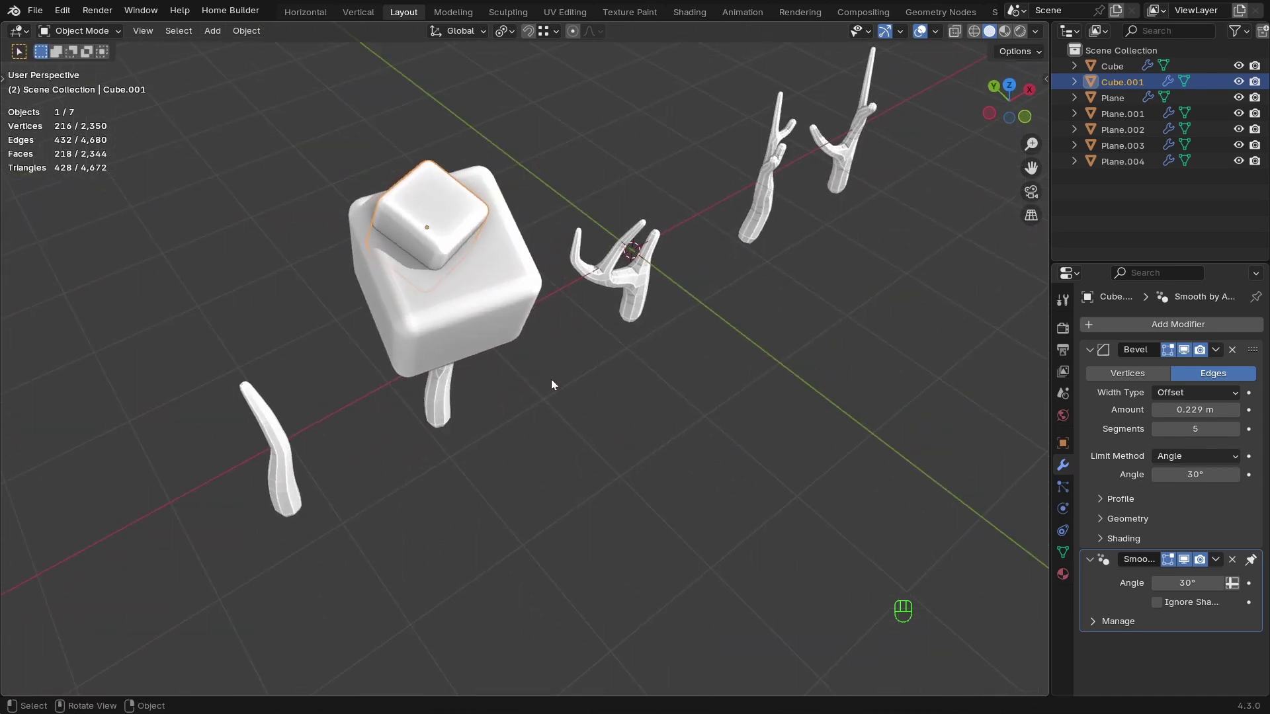
key("g")
key("y")
left_click(567, 404)
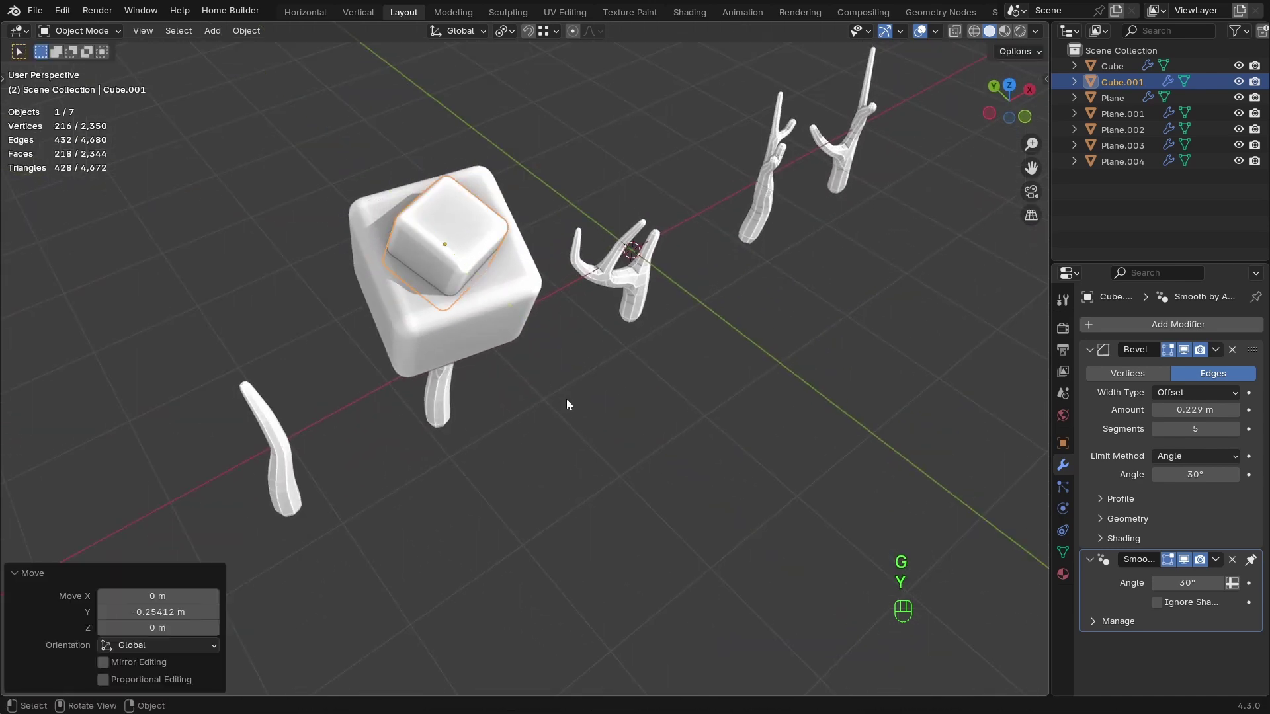
Duplicate the large foliage cube in place and scale the copy by 0.612.
key("KP_1")
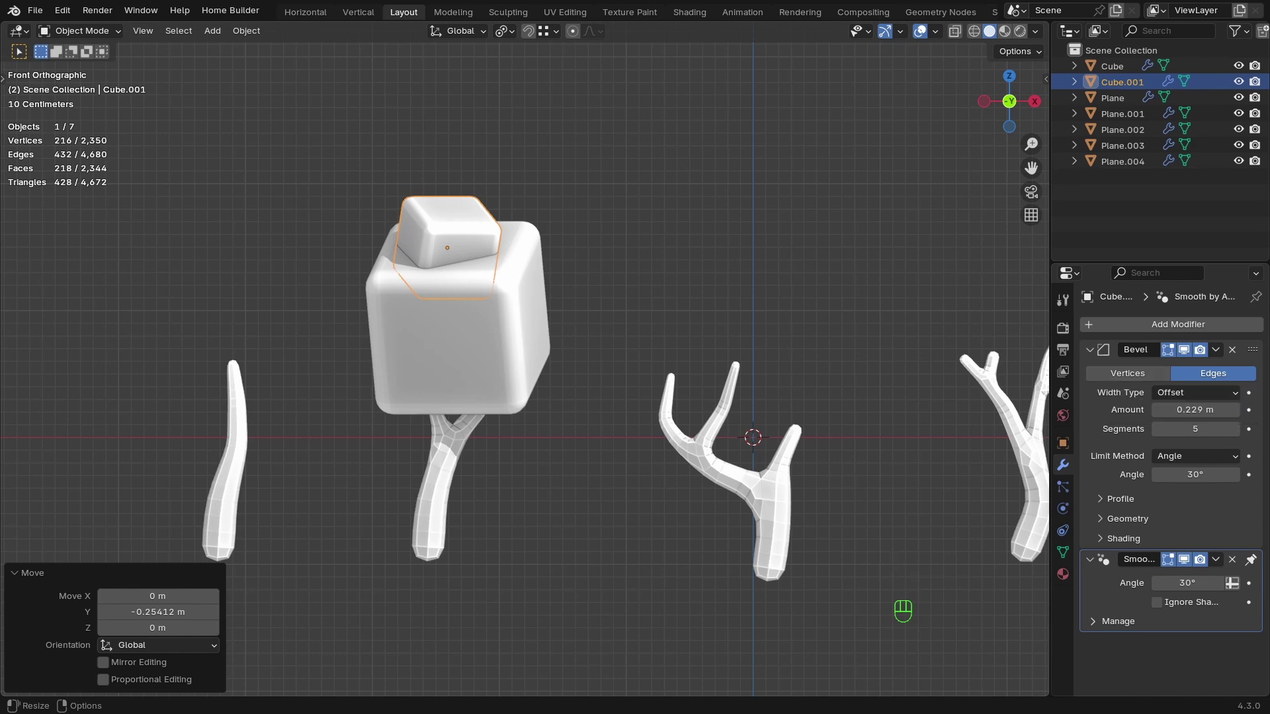
middle_click_drag(565, 289, 539, 286, "ctrl")
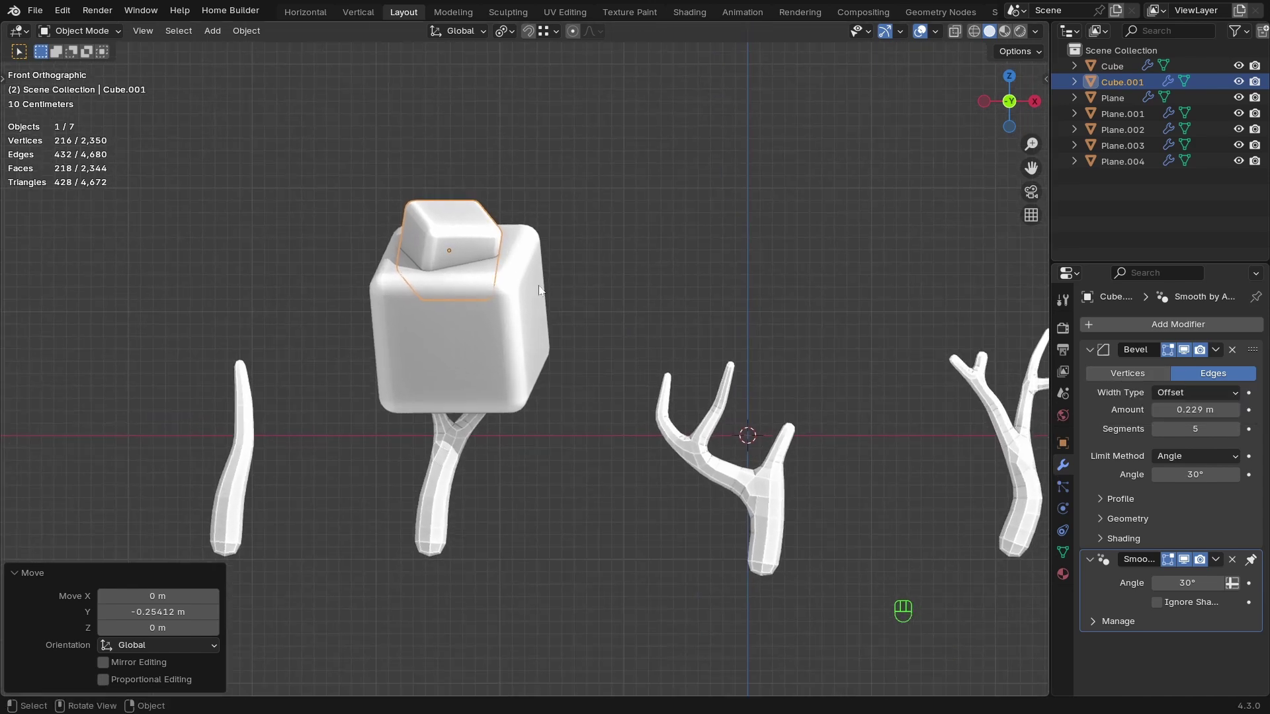
left_click(514, 317)
key("shift+d")
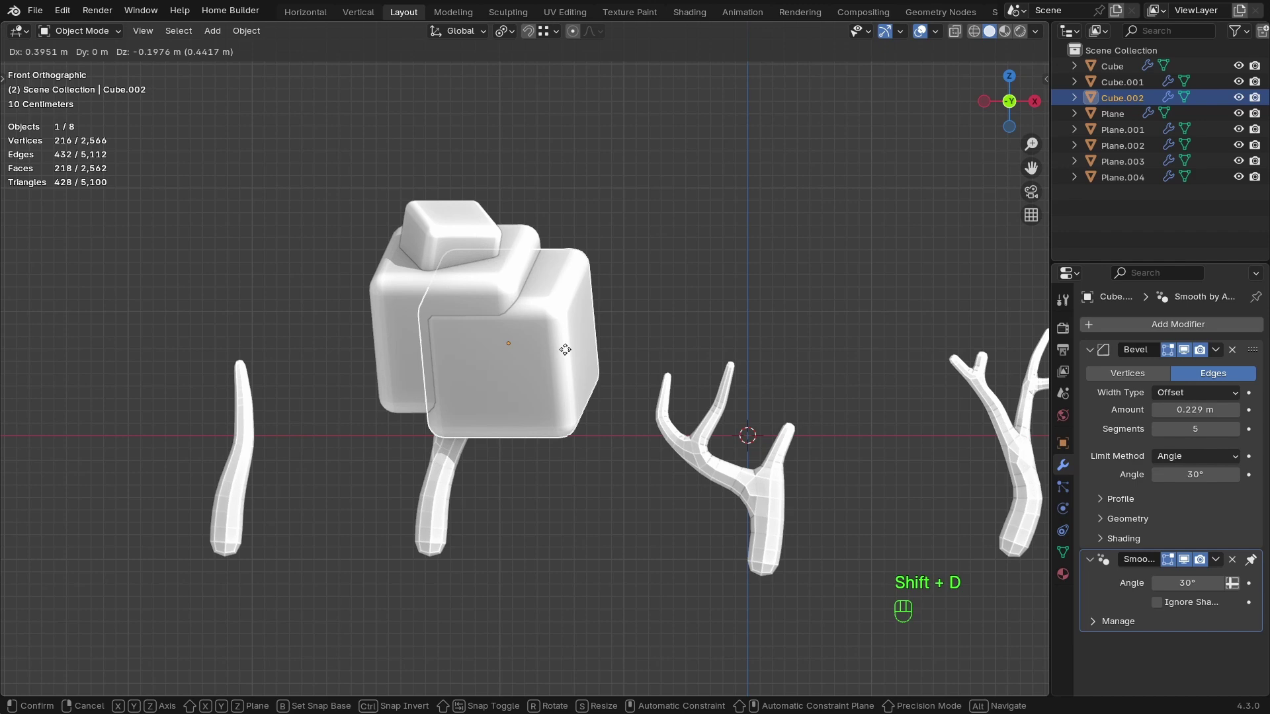
right_click(565, 349)
key("s")
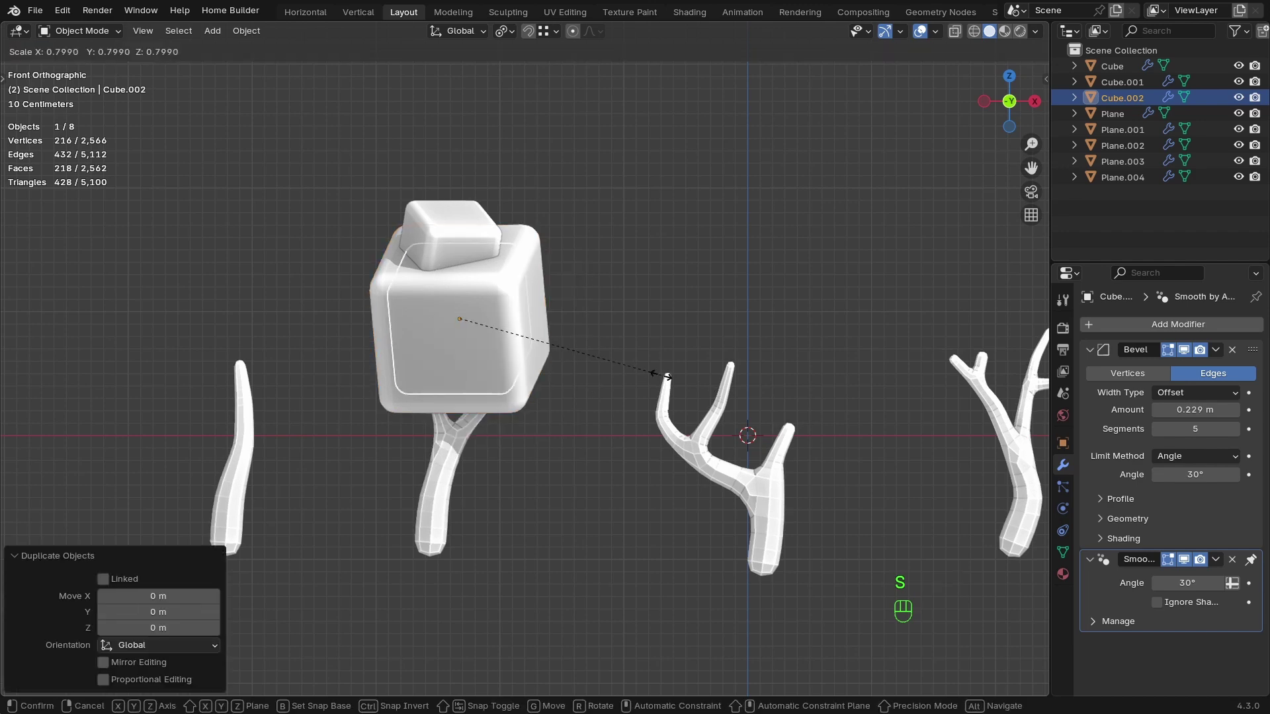
left_click(612, 367)
Move the copy about 0.493 m in local X and -0.597 m in local Y, and trackball-rotate it 36.1° and -24.1°.
key("g")
key("shift+z")
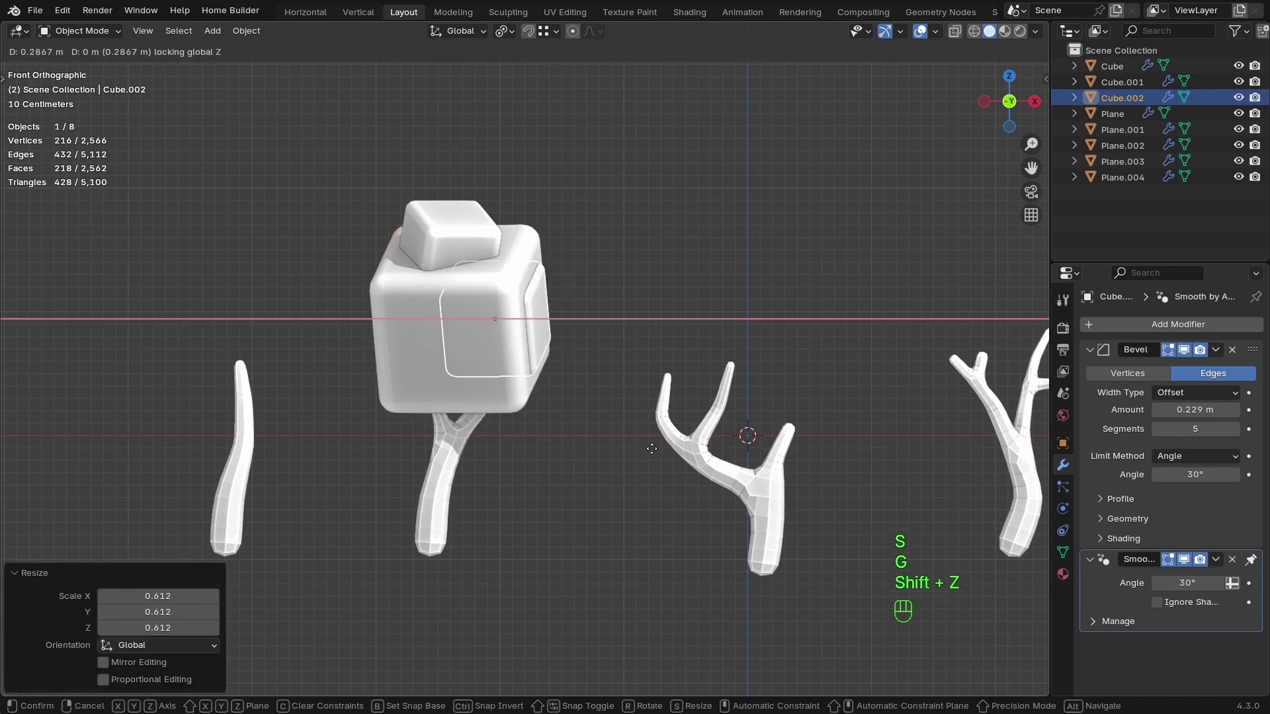
key("shift+z")
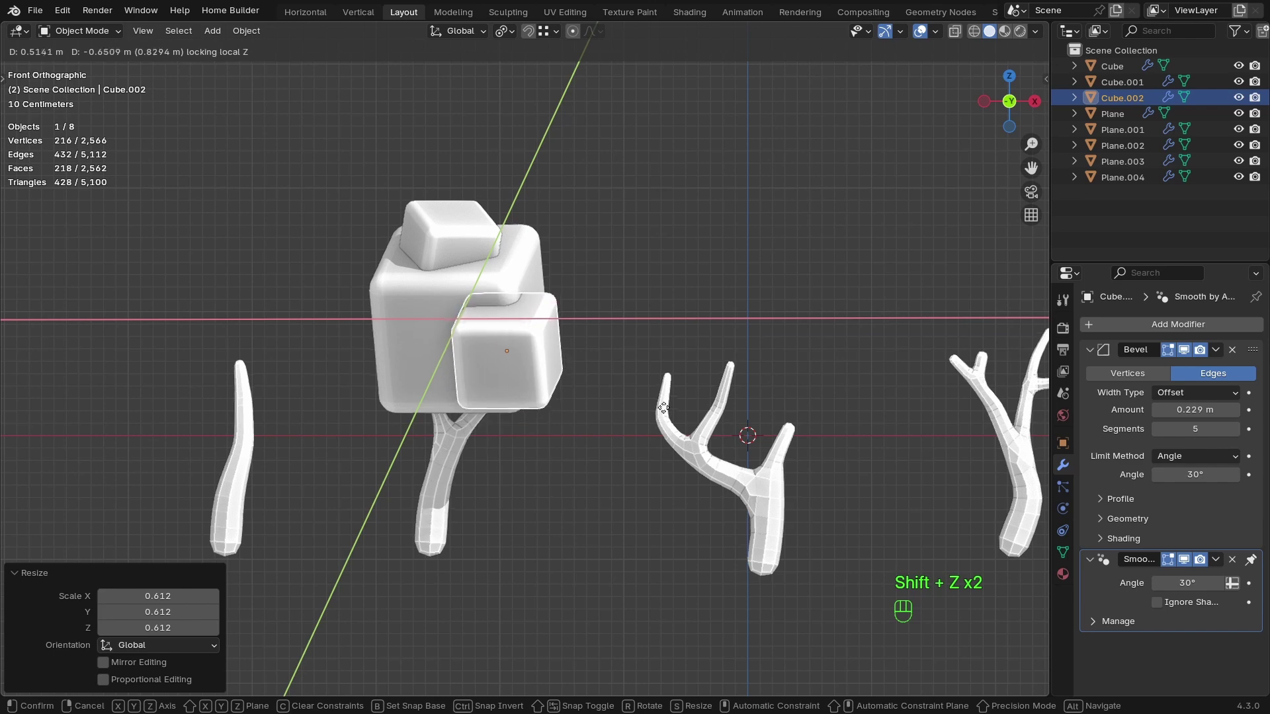
left_click(663, 408)
key("r")
key("r")
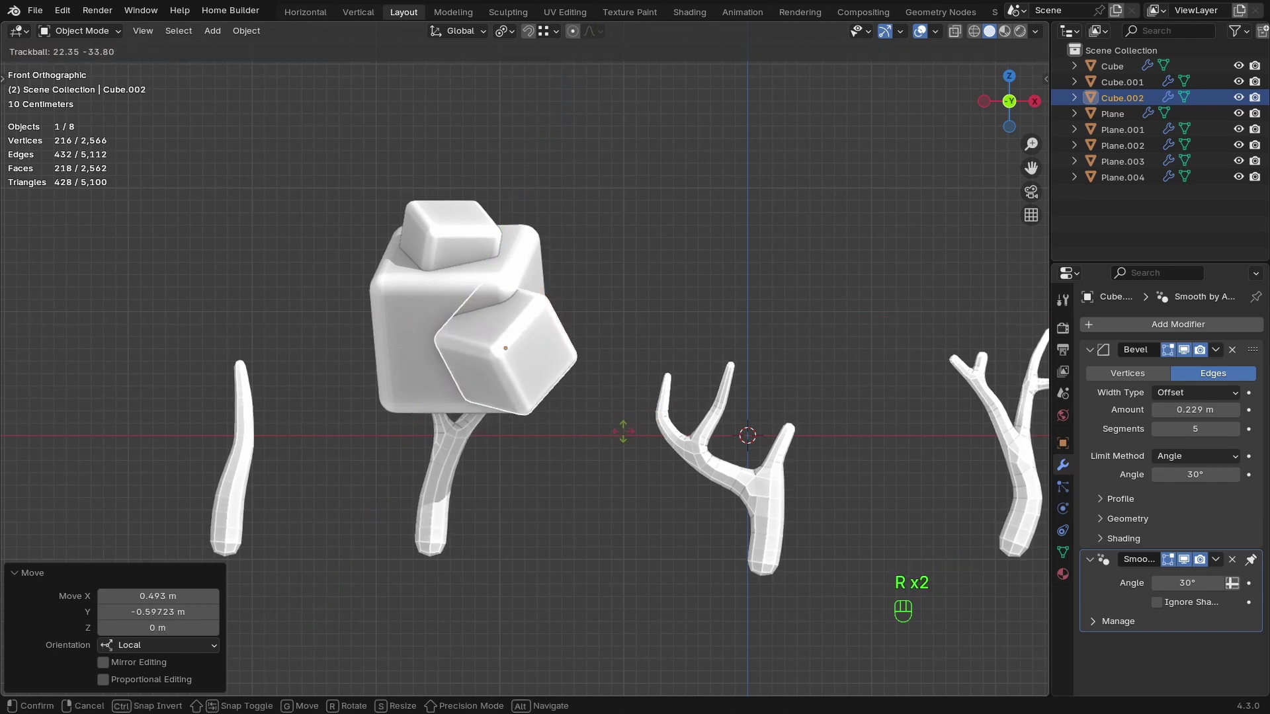
left_click(635, 448)
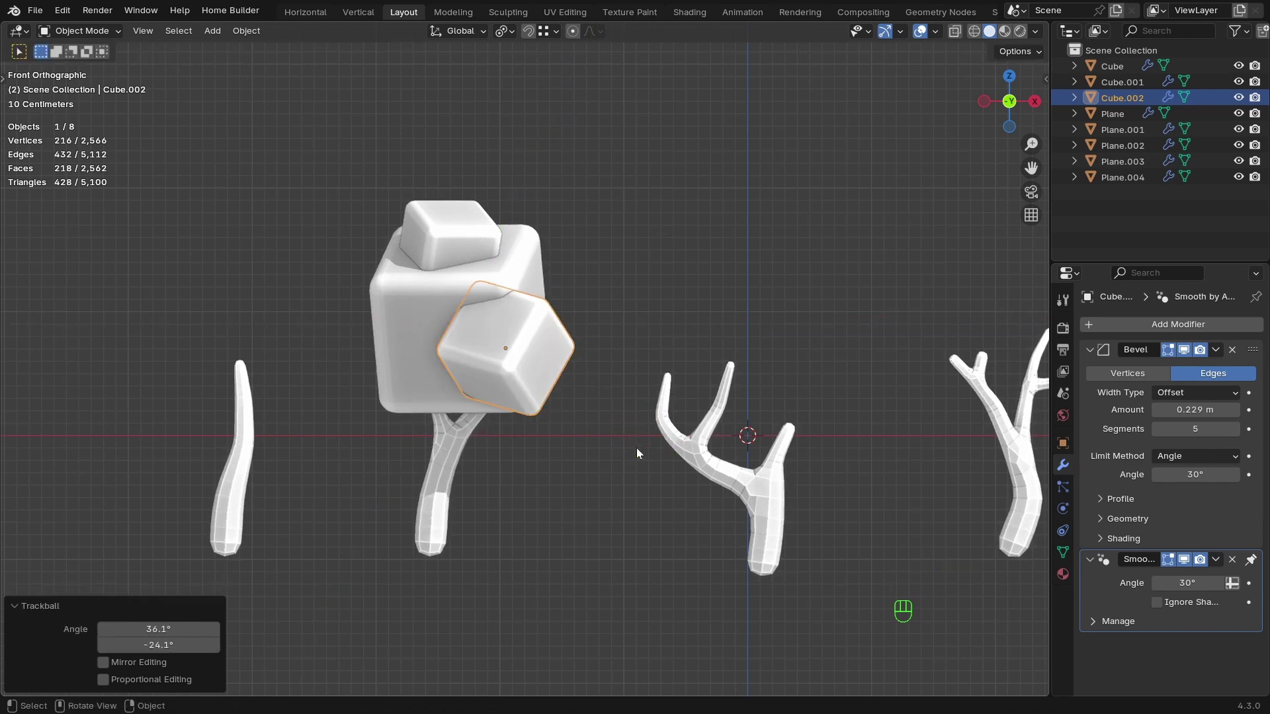
Lower the rotated cube about 0.278 m along the global Z axis and scale it by 0.754.
key("g")
key("z")
left_click(641, 462)
key("s")
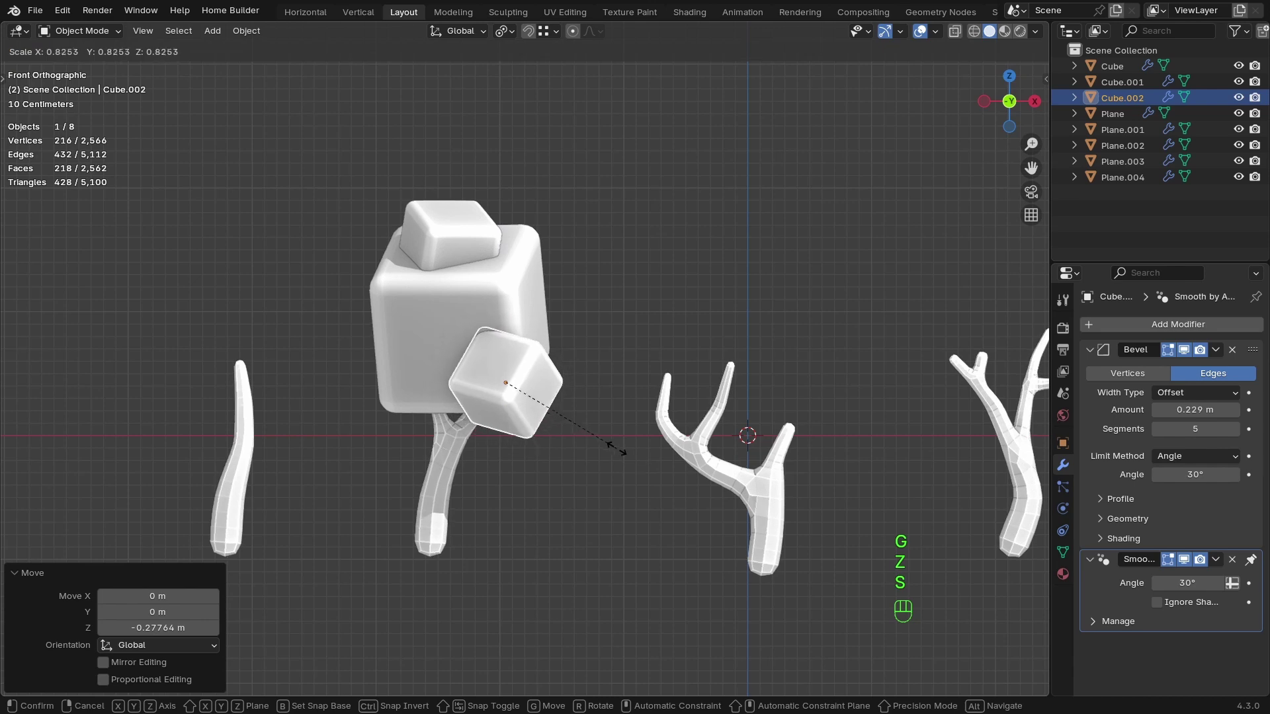
left_click(610, 446)
Shift the rotated cube about -0.080 m in local X and 0.305 m in local Y, and lower it slightly along global Z.
key("g")
key("shift+z")
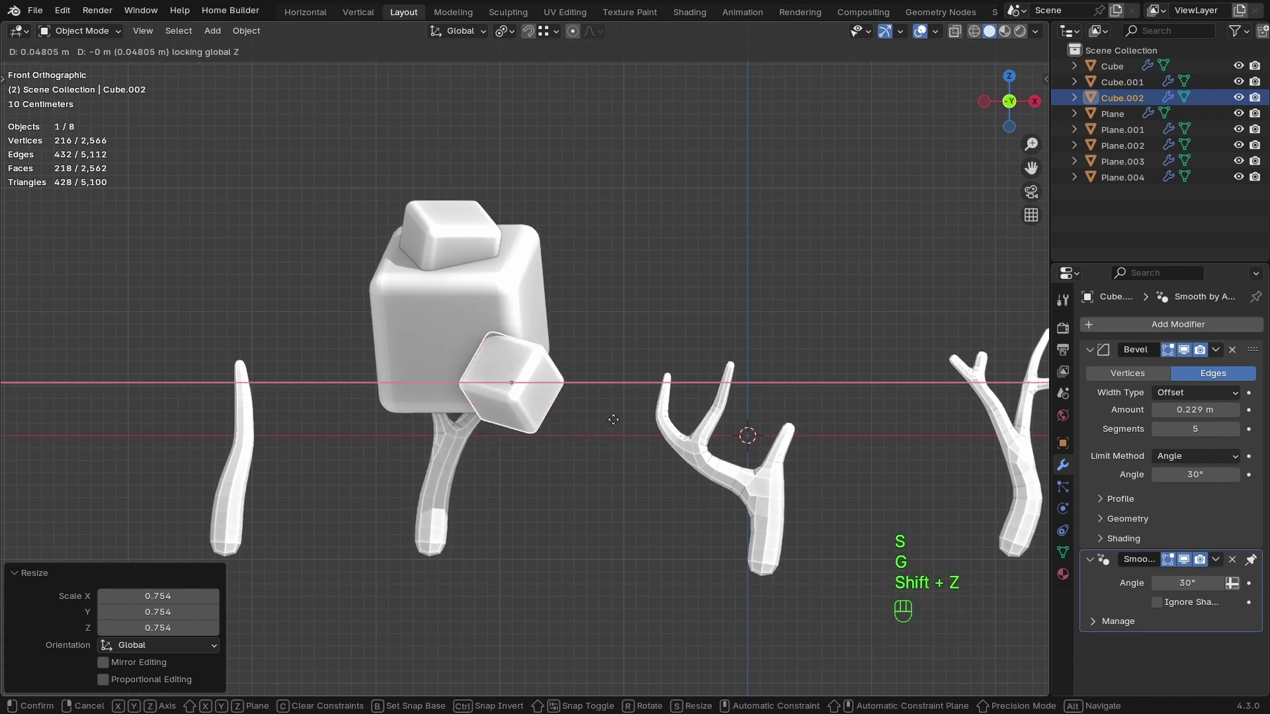
key("shift+z")
left_click(617, 403)
key("g")
key("z")
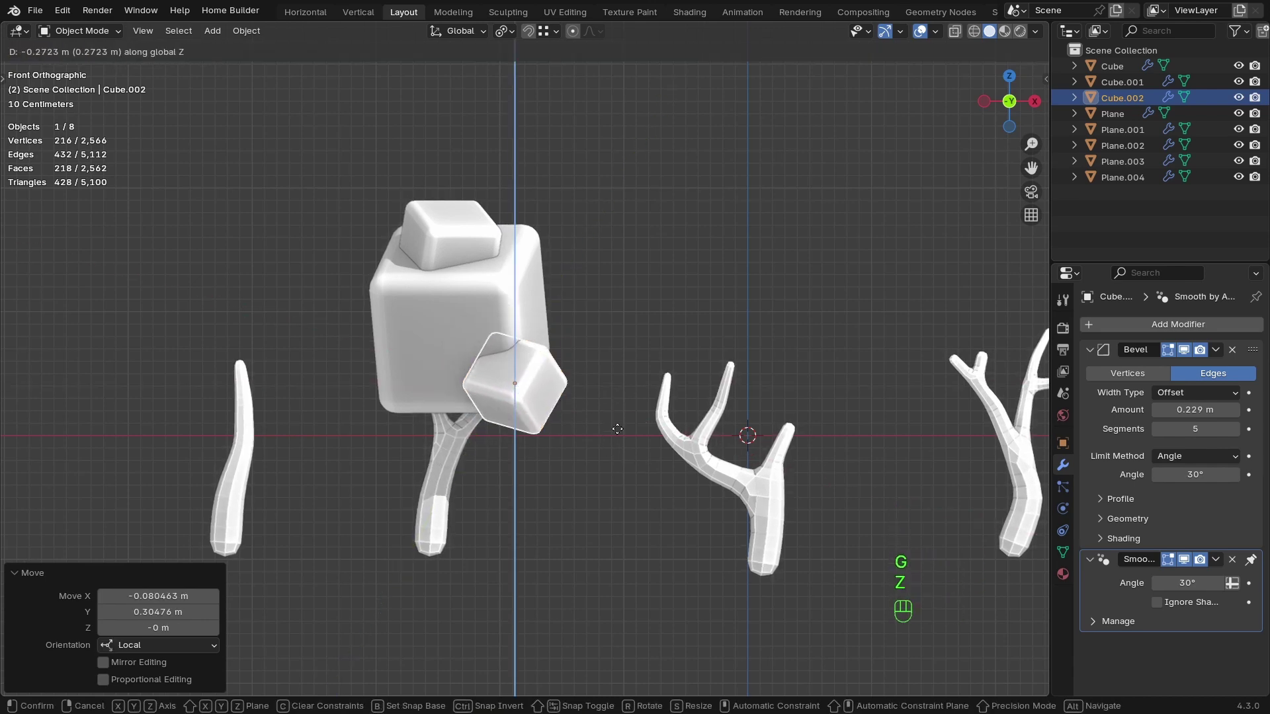
left_click(619, 434)
Duplicate the rotated cube horizontally to the foliage's opposite lower corner, scale the copy by 1.313 and tilt it with a trackball rotation.
key("shift+d")
key("shift+z")
left_click(520, 431)
key("s")
left_click(543, 457)
key("r")
key("r")
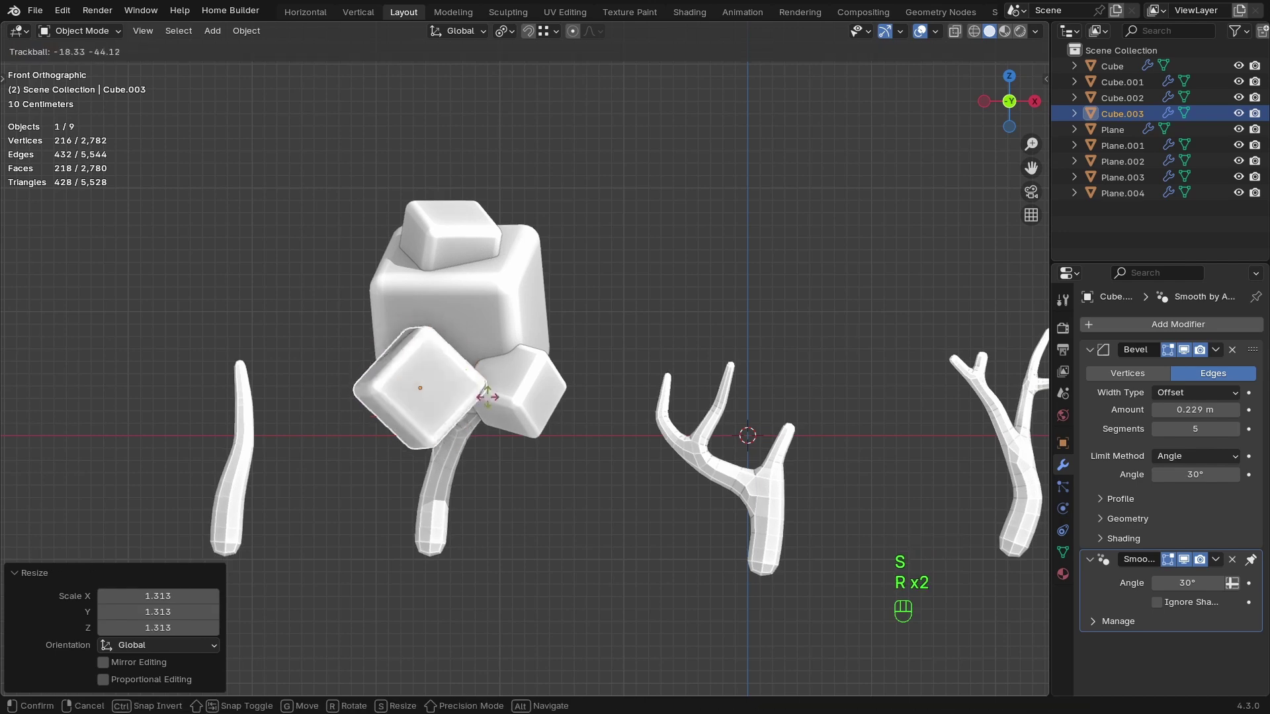
left_click(417, 371)
Move the enlarged lower cube about -0.093 m in X and 0.366 m in Y, keeping its height.
middle_click_drag(417, 371, 595, 426)
key("g")
key("shift+z")
left_click(552, 434)
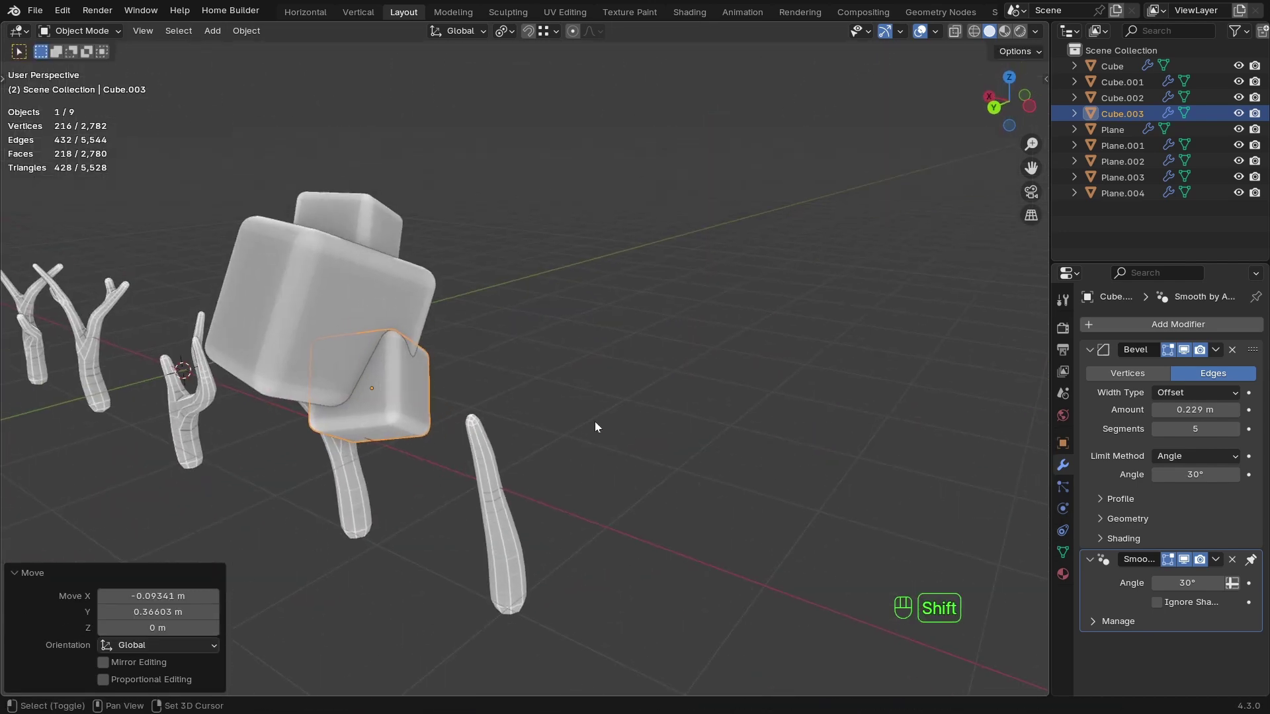
Duplicate the lower cube horizontally to the rear side of the large cube and adjust the copy's height along Z.
key("shift+d")
key("shift+z")
left_click(444, 421)
key("g")
key("z")
left_click(430, 450)
Trackball-rotate the rear cube 55° and -74.5°, and move it about -0.097 m in X and 0.064 m in Y.
key("r")
key("r")
left_click(417, 476)
key("g")
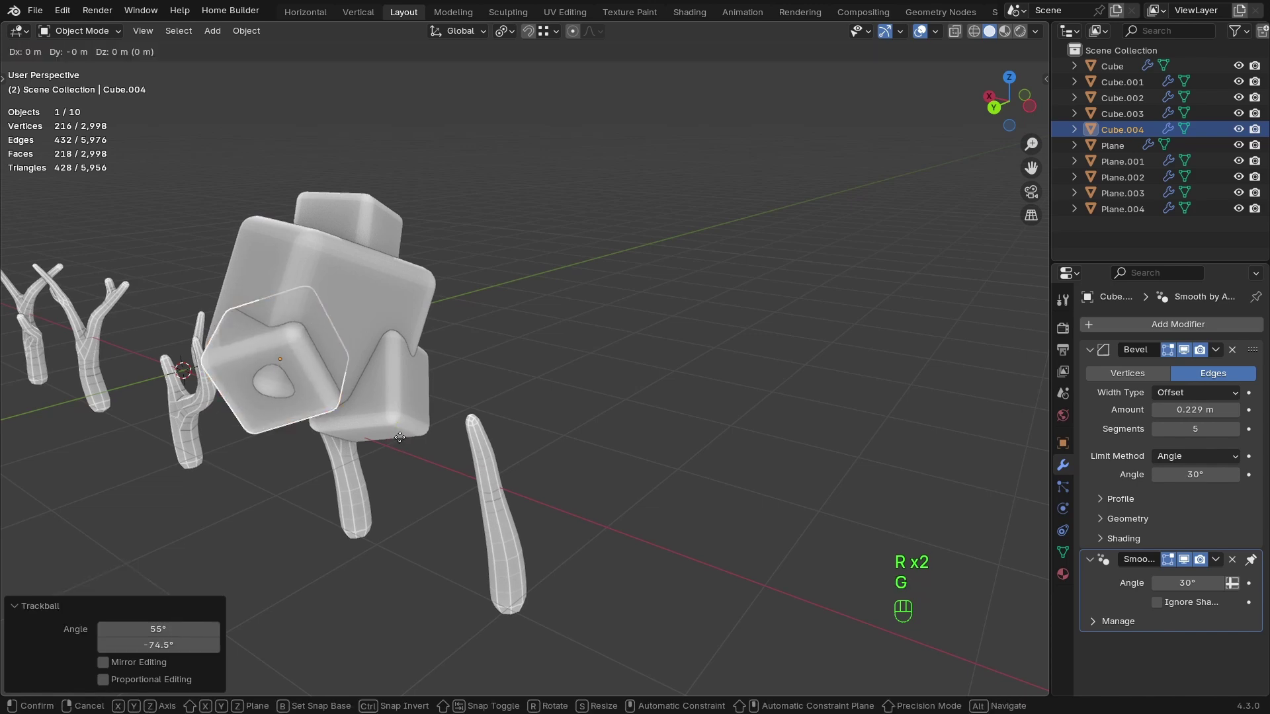
key("shift+z")
left_click(406, 489)
Place the 3D cursor on the large cube's bare side, and snap a duplicate of the rear cube to it.
middle_click_drag(406, 490, 322, 374)
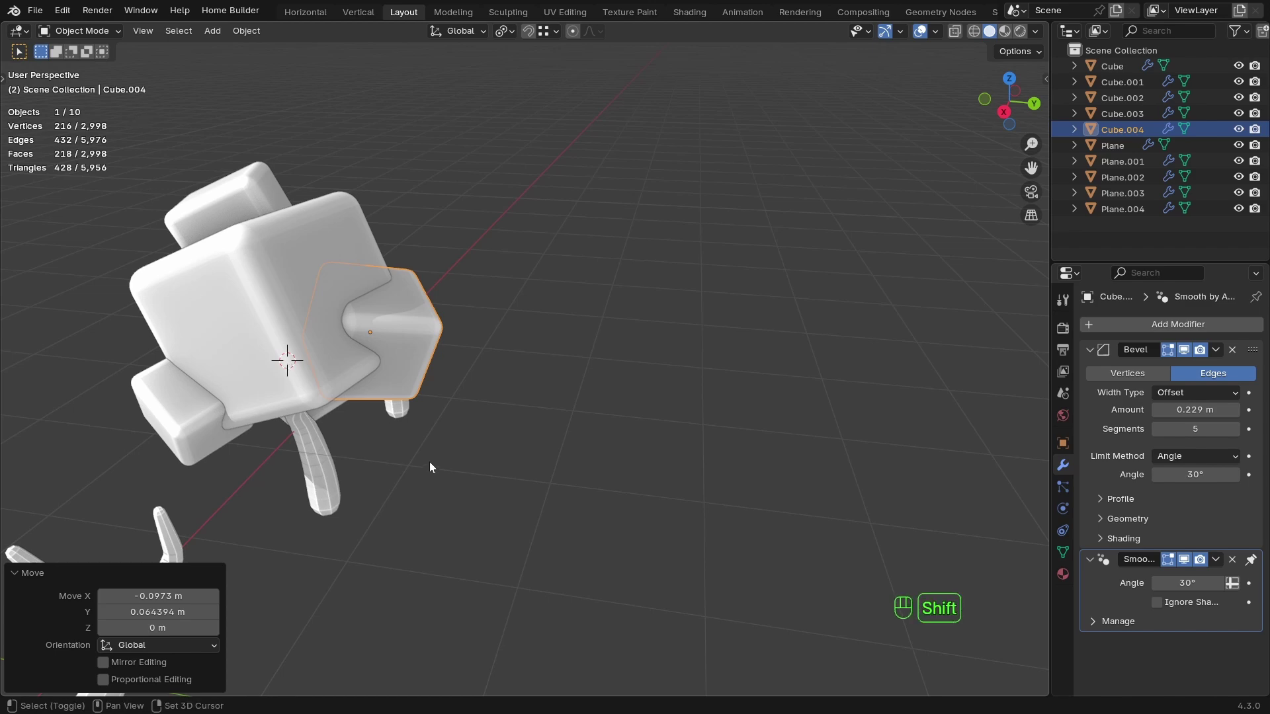
key("shift+d")
left_click(655, 436, "shift")
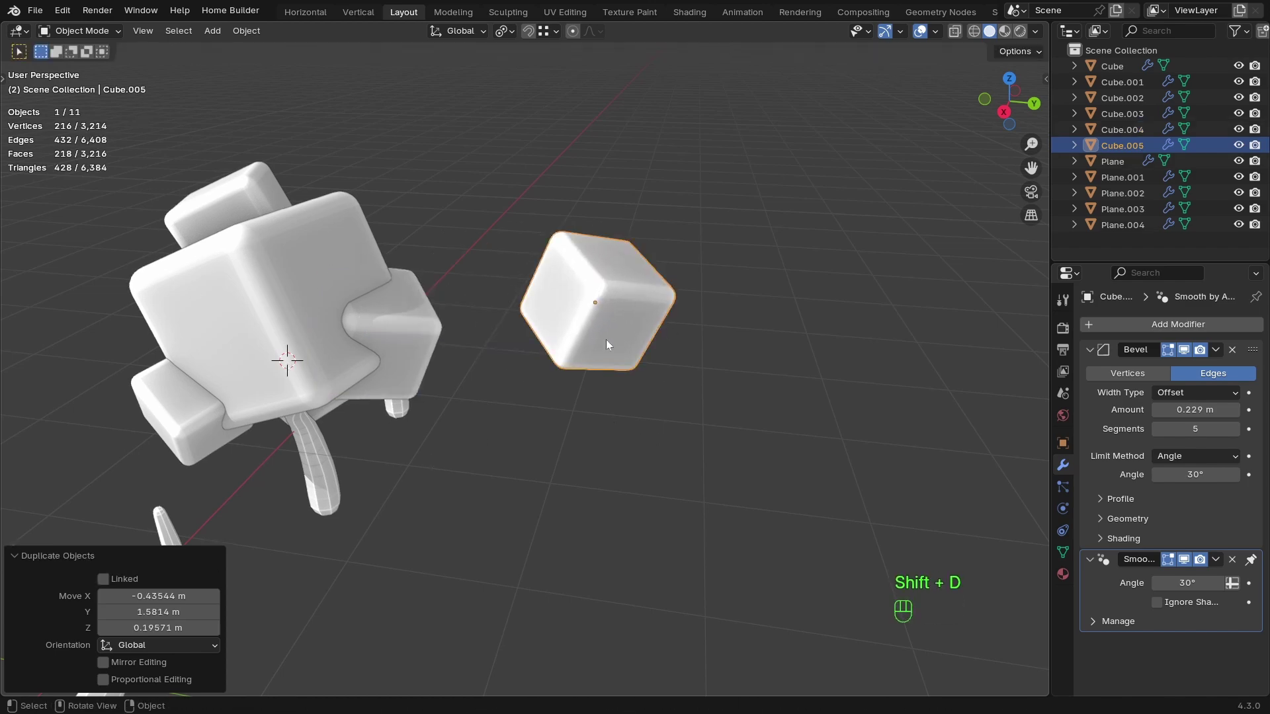
key("shift+s")
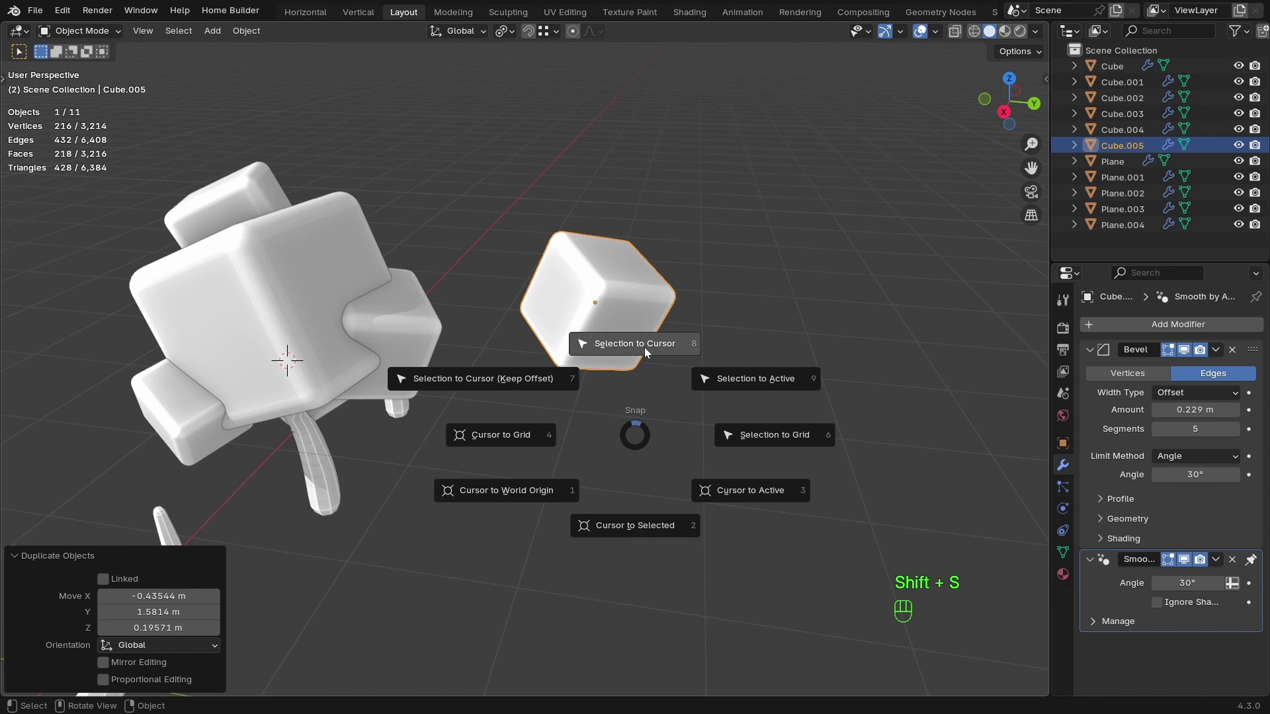
left_click(645, 352)
Tilt the duplicate at the 3D cursor with a trackball rotation.
key("r")
key("r")
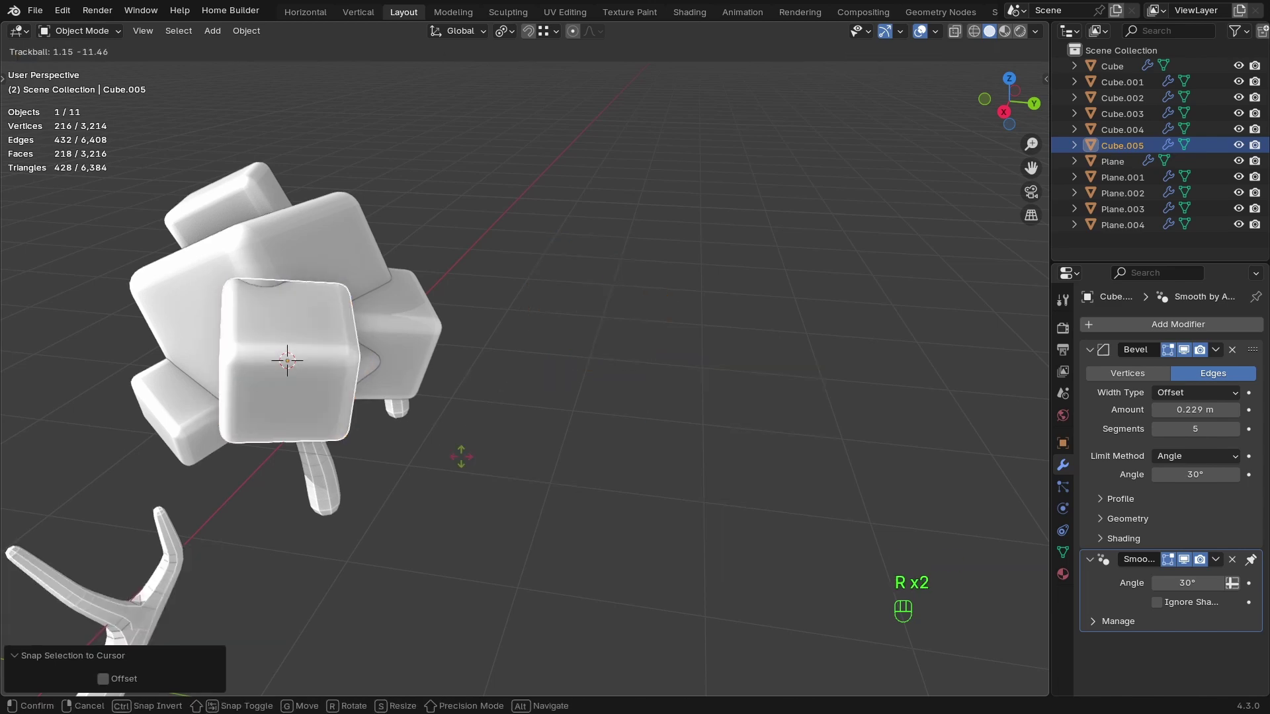
Rotate the duplicated small foliage cube freely by about -72.2° and -85.9°, and move it against the large crown cube from top view.
left_click(376, 372)
middle_click_drag(375, 371, 450, 463)
middle_click_drag(450, 463, 476, 448)
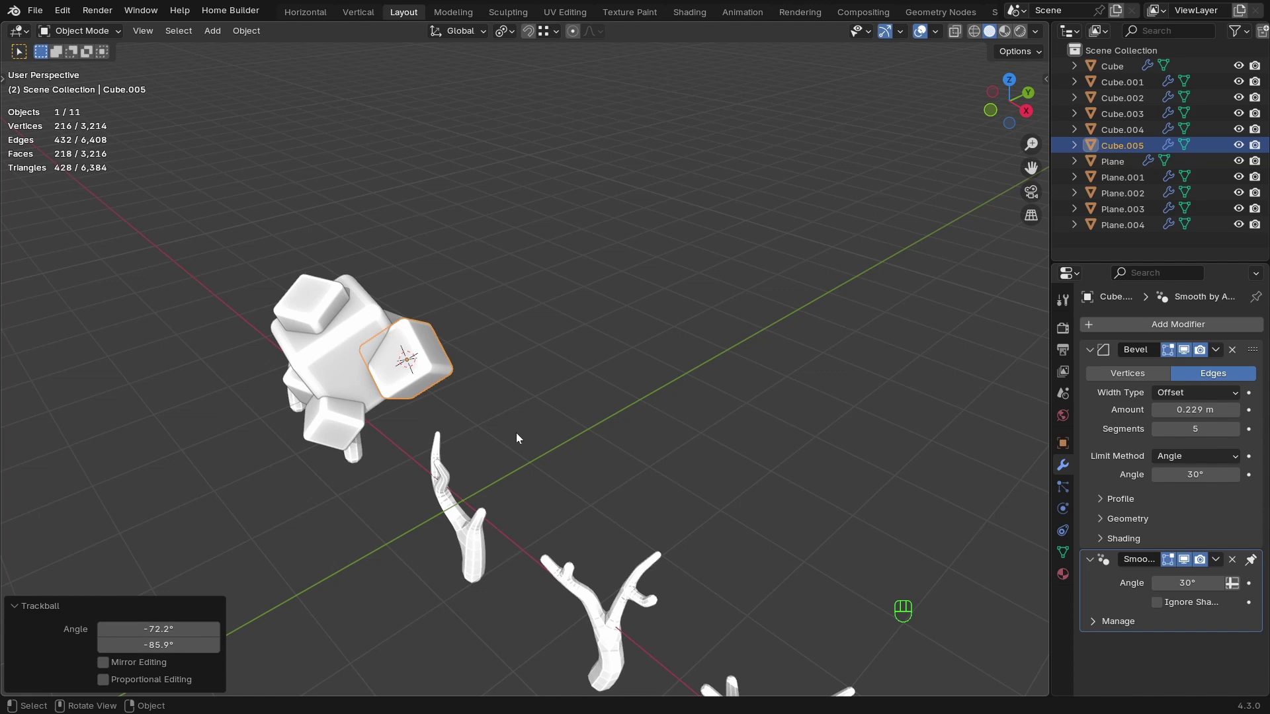
key("KP_7")
key("g")
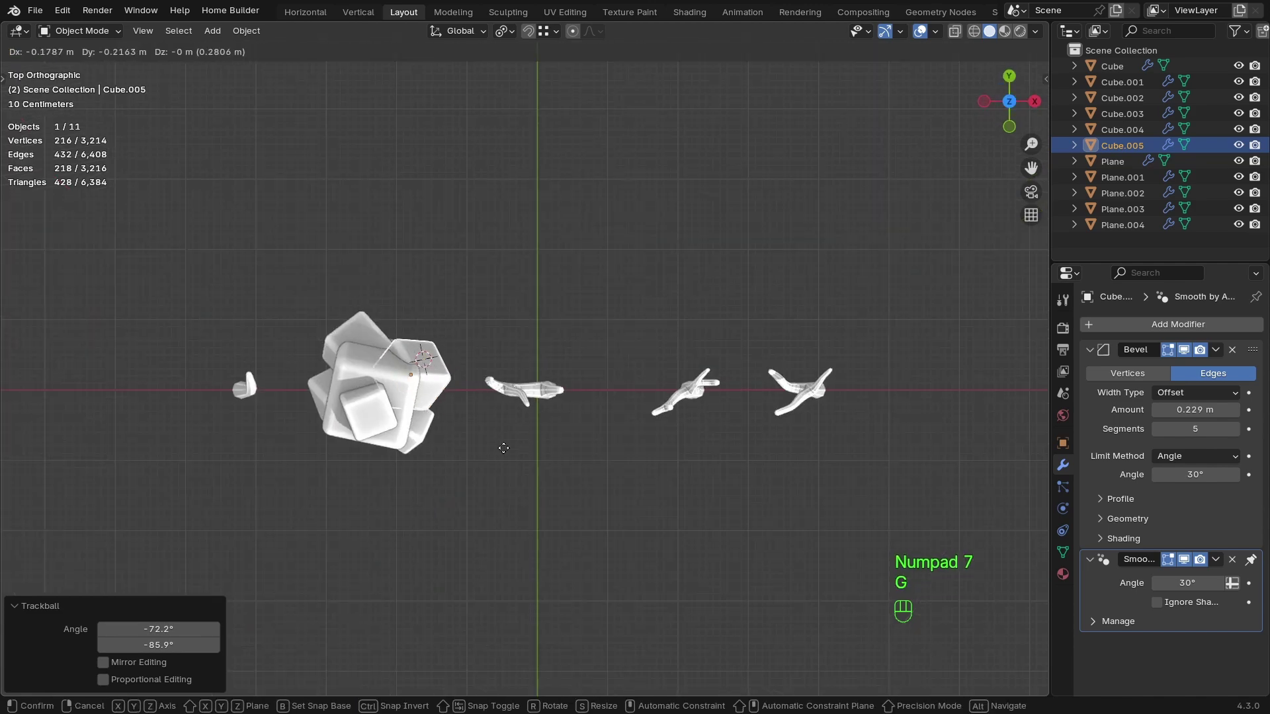
left_click(500, 452)
Resize the small foliage cube, adjust its height along Z, and save the file.
middle_click_drag(500, 452, 546, 447)
left_click(445, 409)
key("s")
left_click(448, 411)
key("g")
key("z")
left_click(507, 414)
left_click(553, 430)
key("ctrl+s")
Duplicate the large foliage cube of the first crown and place the copy beside the middle tree's branches.
left_click(303, 337)
key("shift+d")
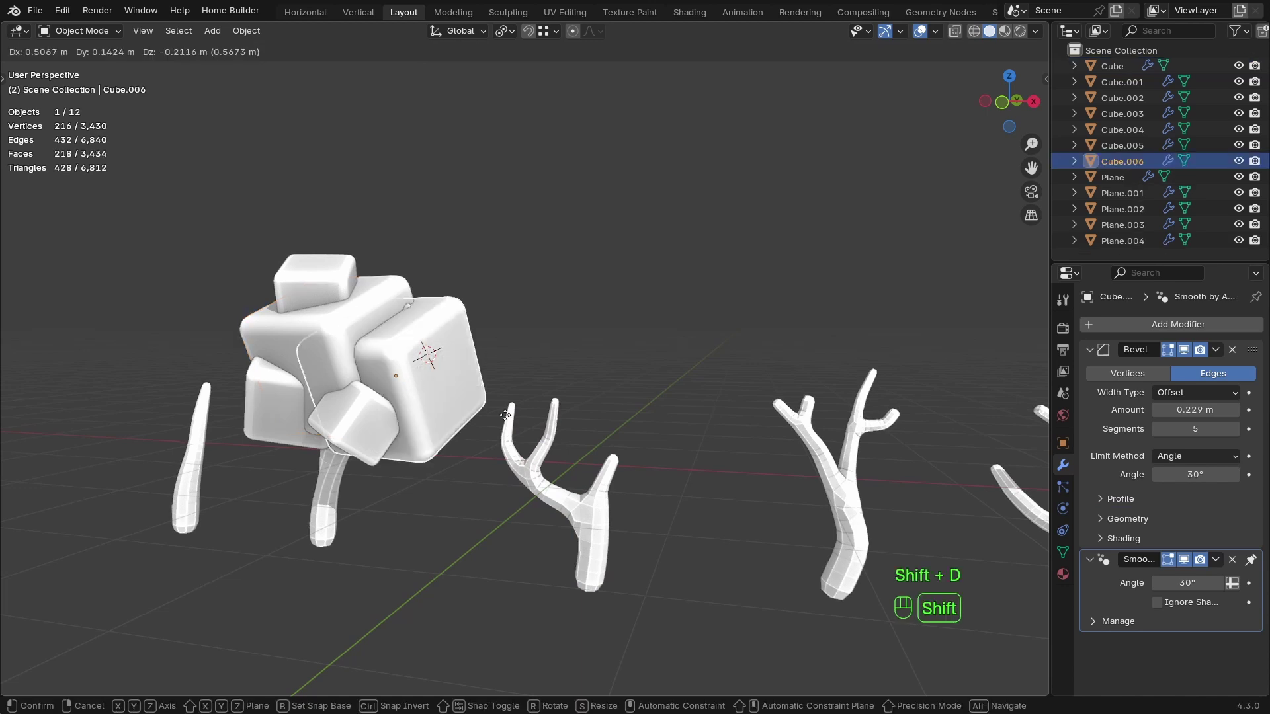
left_click(639, 428)
middle_click_drag(619, 447, 612, 434, "ctrl")
middle_click_drag(613, 434, 653, 409, "shift")
Snap the 3D cursor to the tip vertex of the middle tree's central branch and return to Object Mode.
key("Tab")
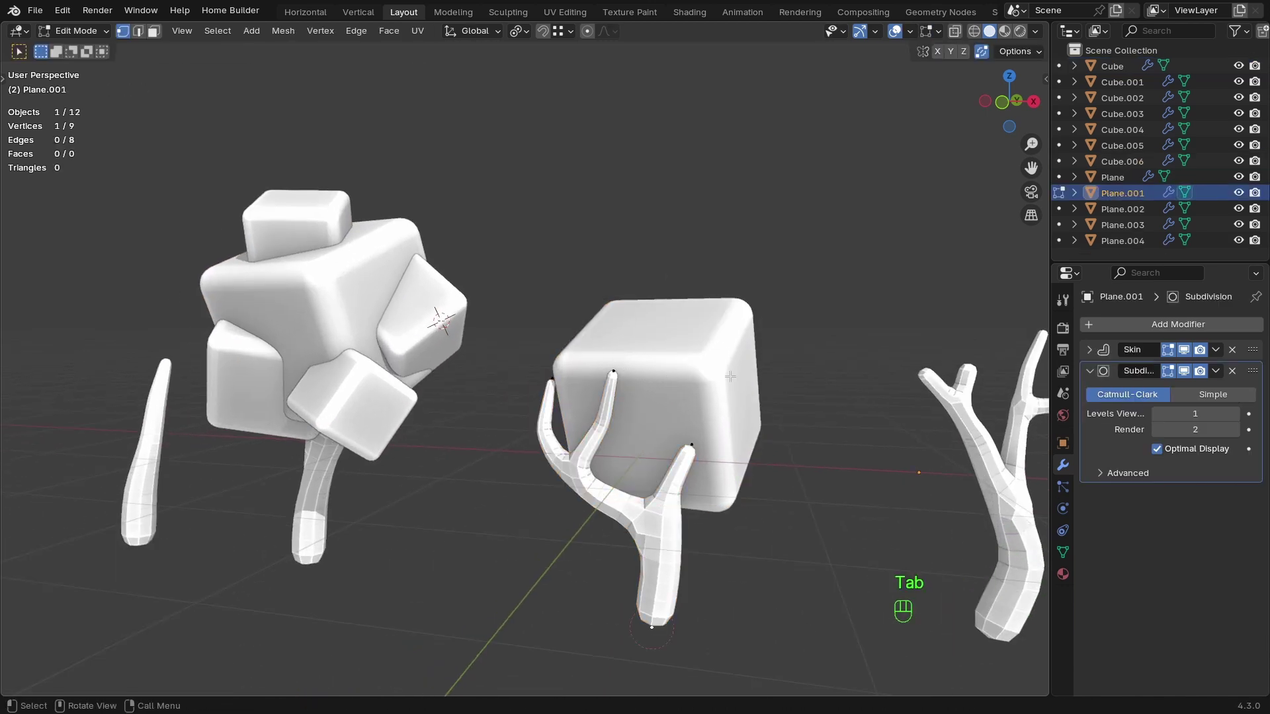
key("shift")
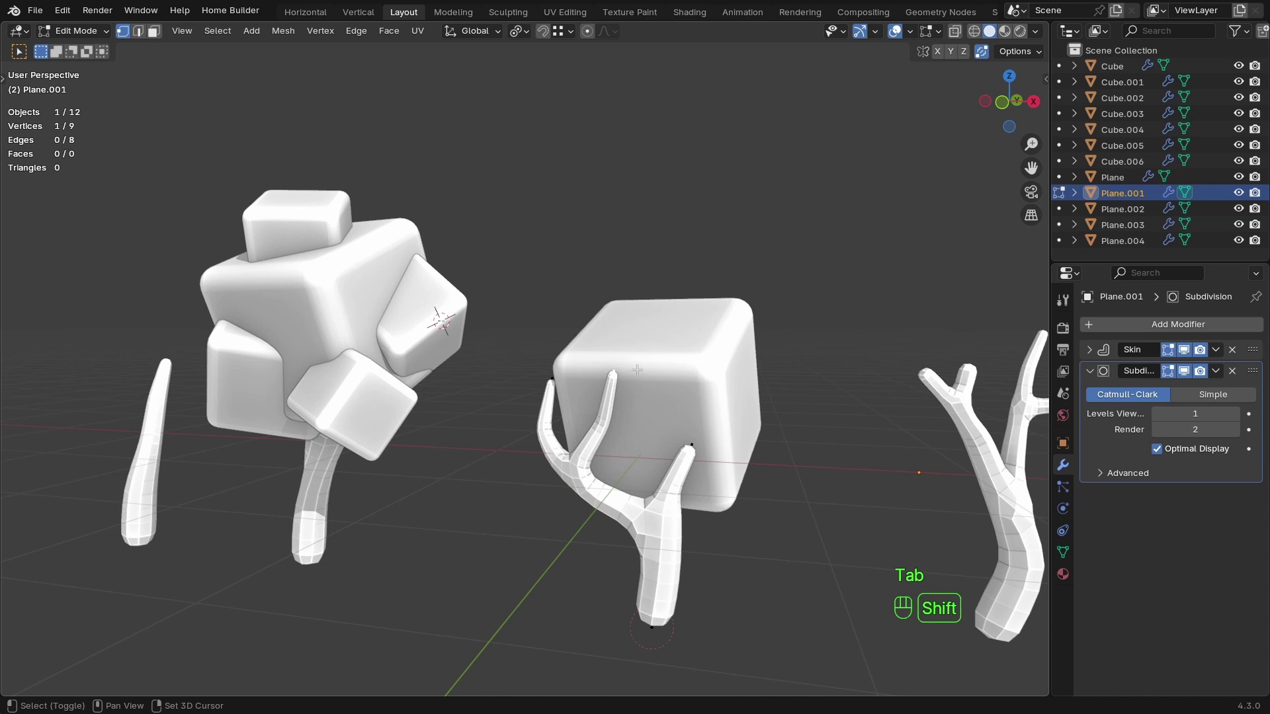
key("shift+s")
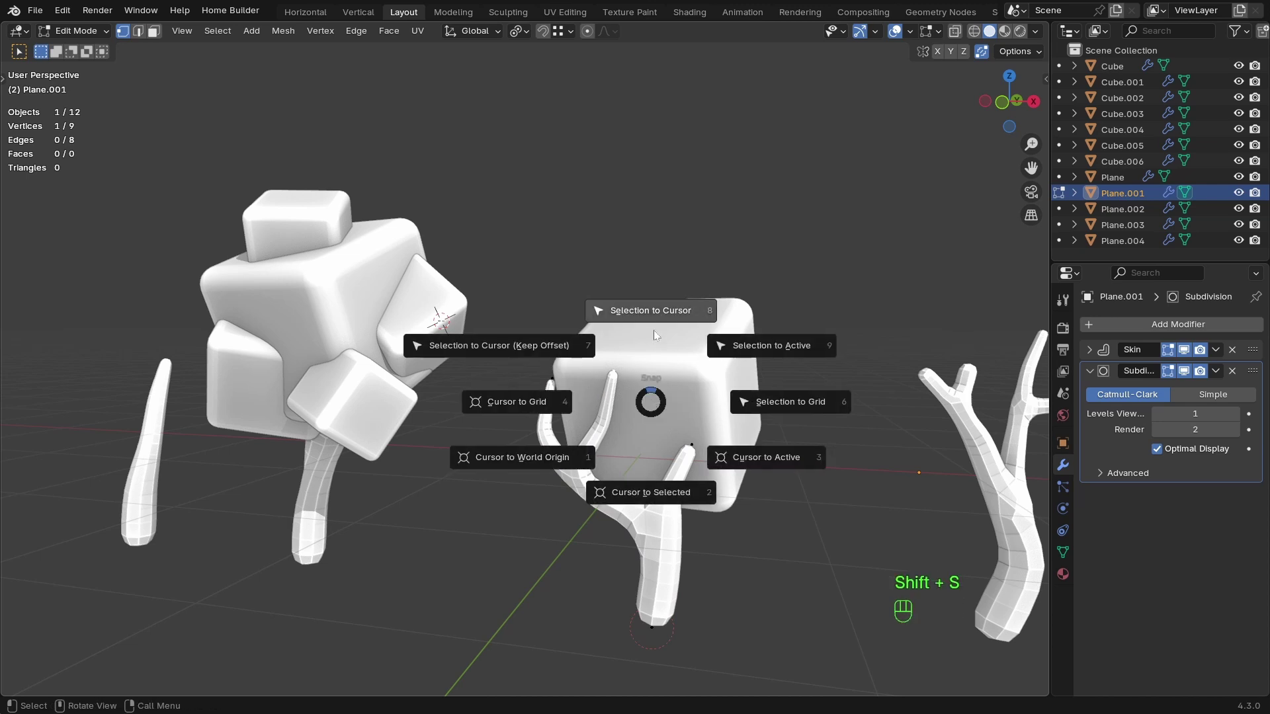
left_click(639, 491)
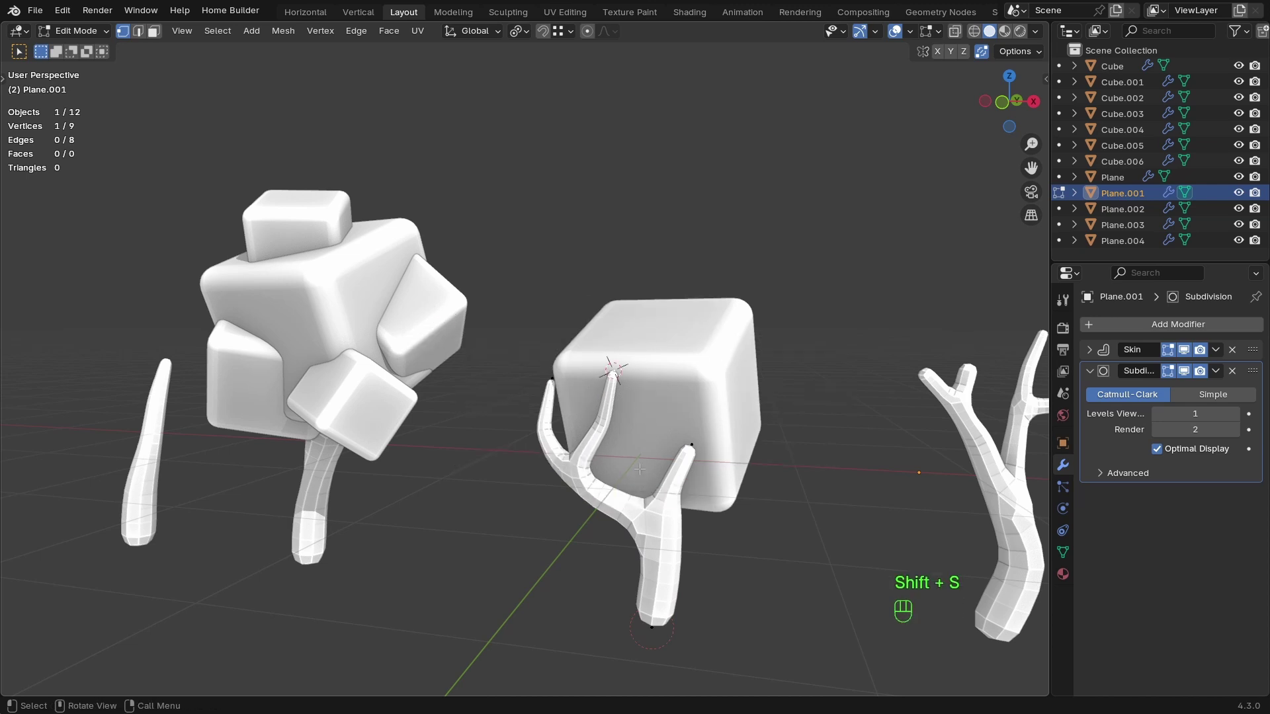
key("Tab")
key("Tab")
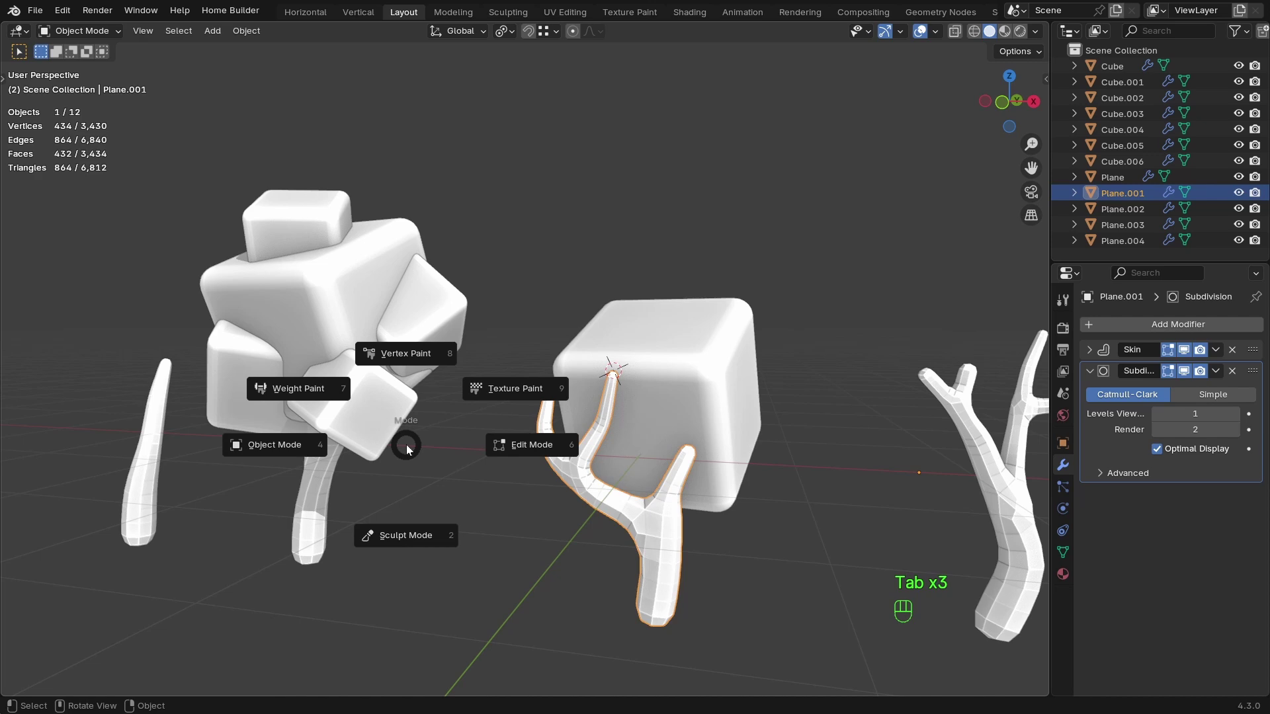
left_click(282, 443)
Snap the duplicated large cube to the 3D cursor and set its Bevel amount to 0.647 m.
left_click(701, 374)
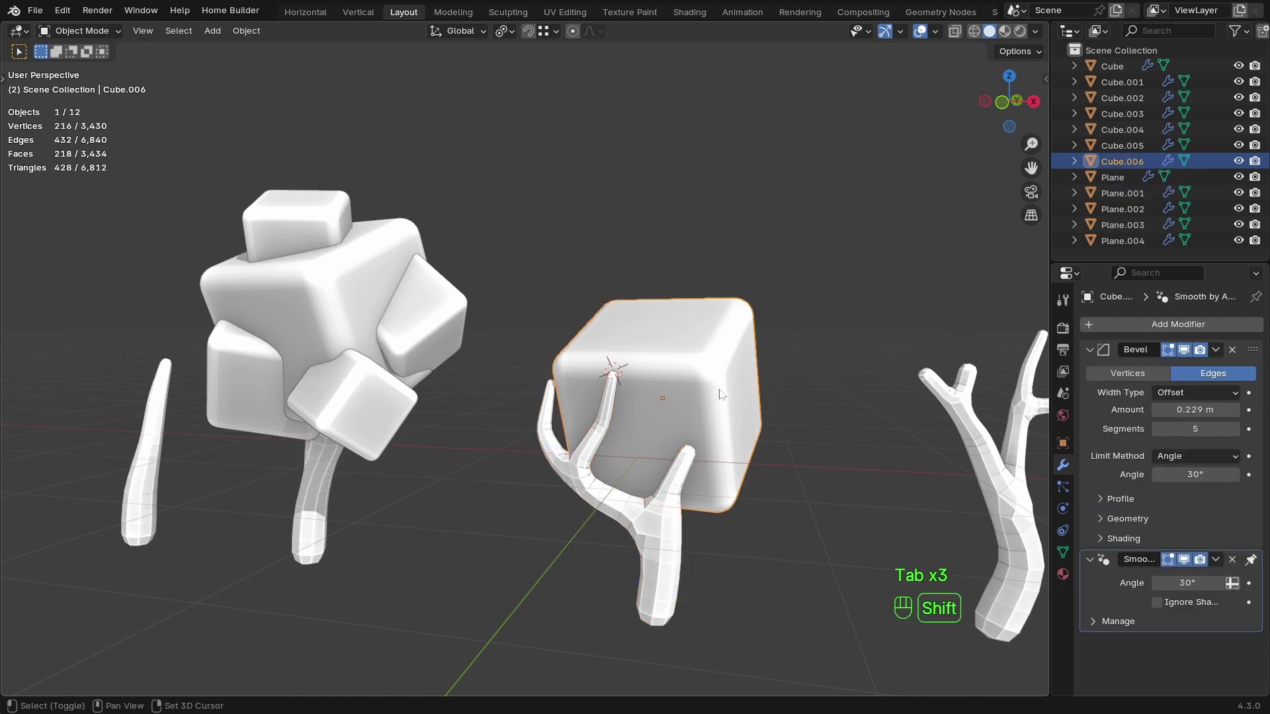
key("shift+s")
left_click(717, 376)
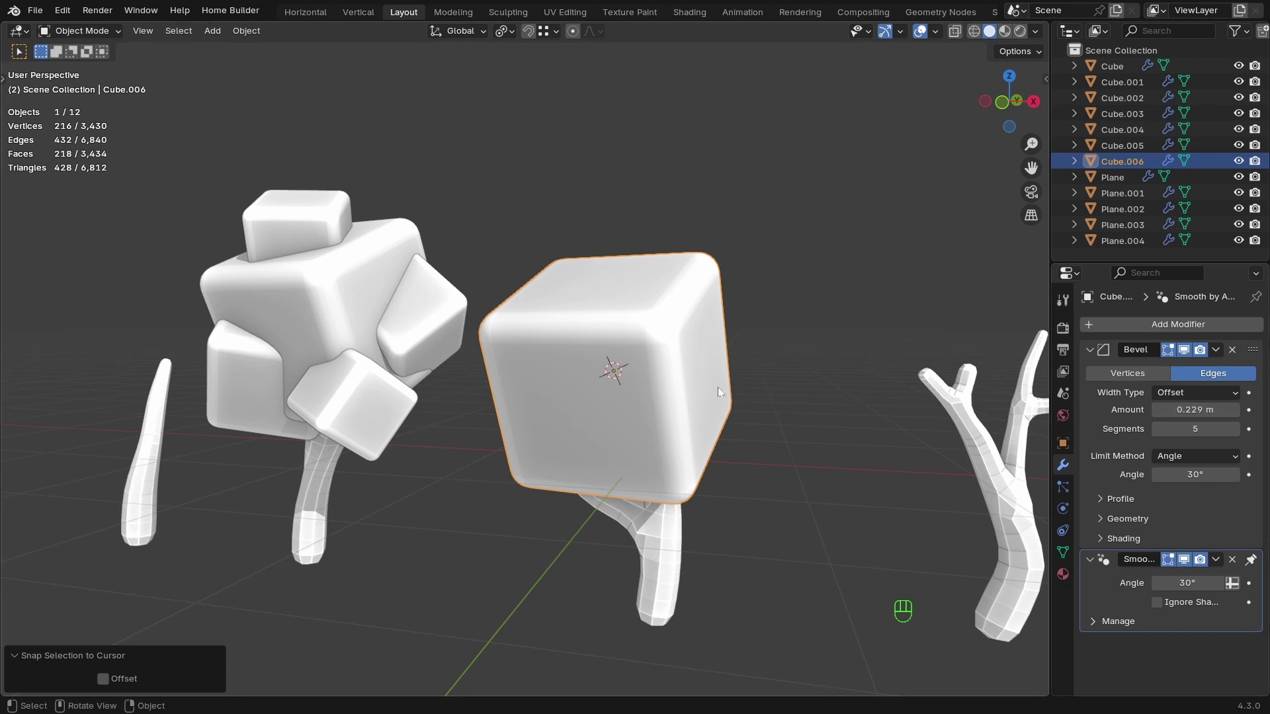
left_click_drag(1184, 411, 1228, 411, "shift")
key("s")
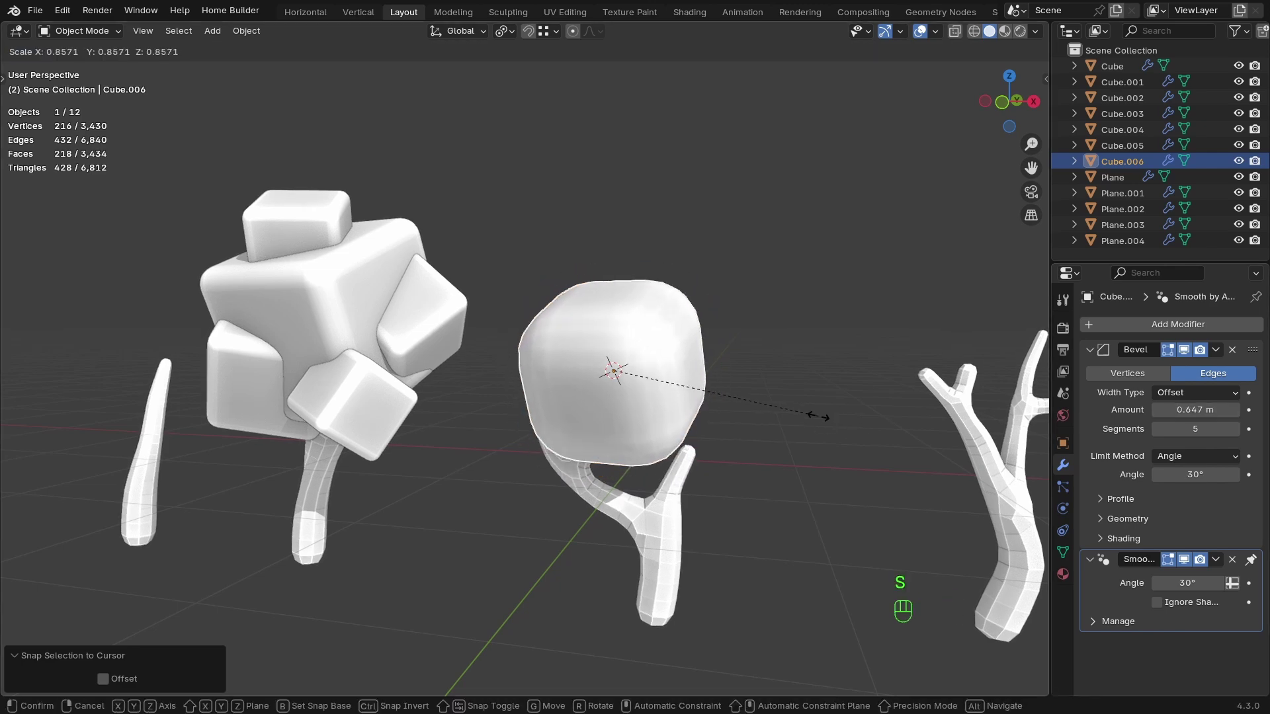
right_click(813, 415)
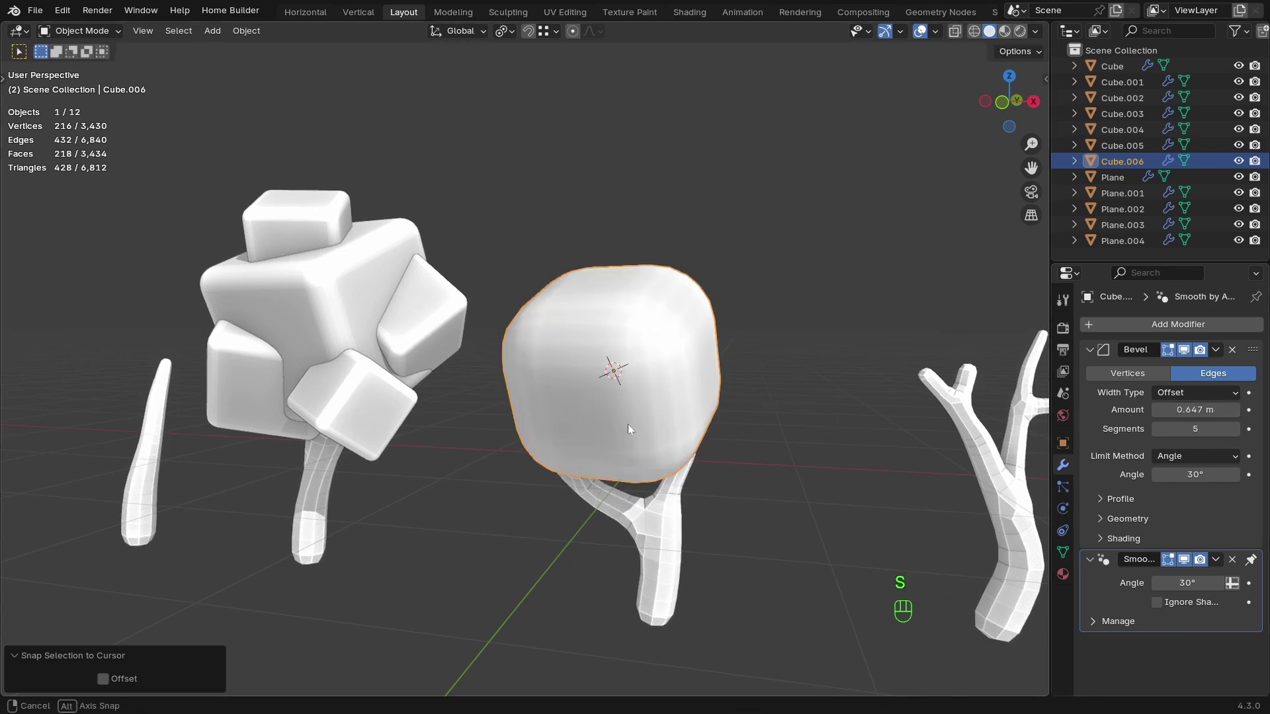
middle_click_drag(629, 424, 749, 399)
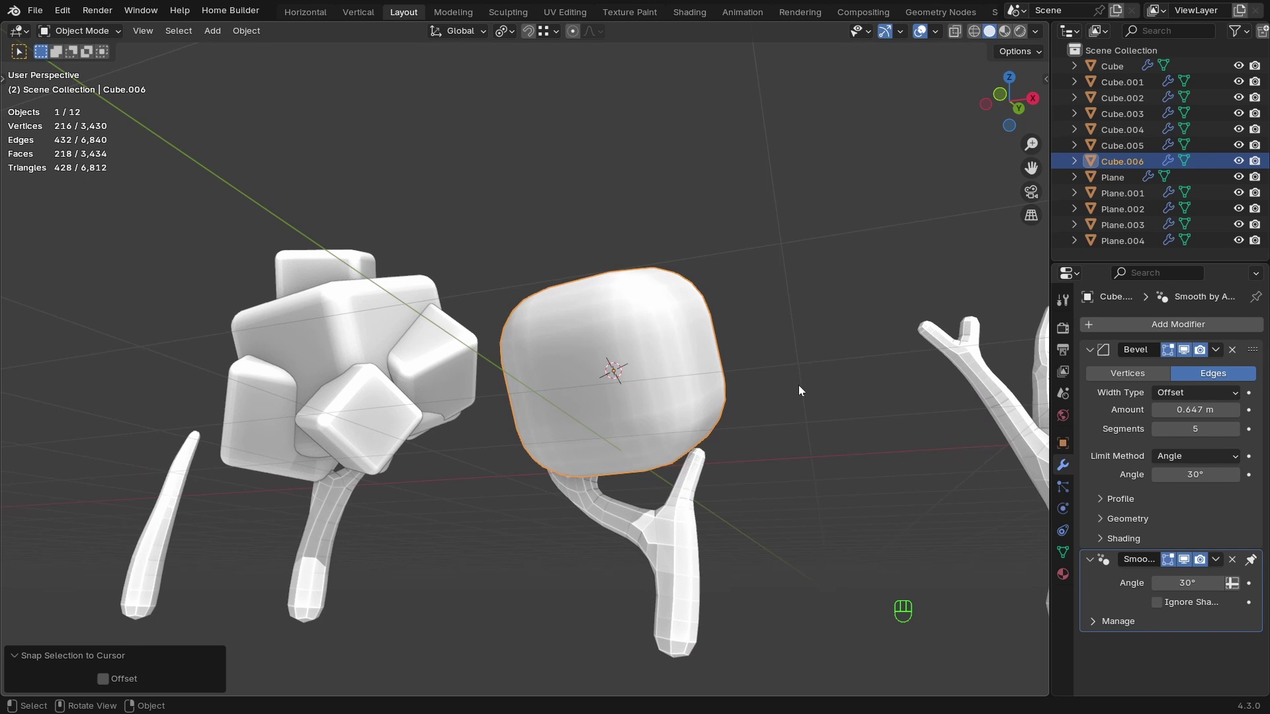
key("r")
key("r")
right_click(874, 359)
Reset the large rounded cube's X, Y and Z rotation to 0°.
key("n")
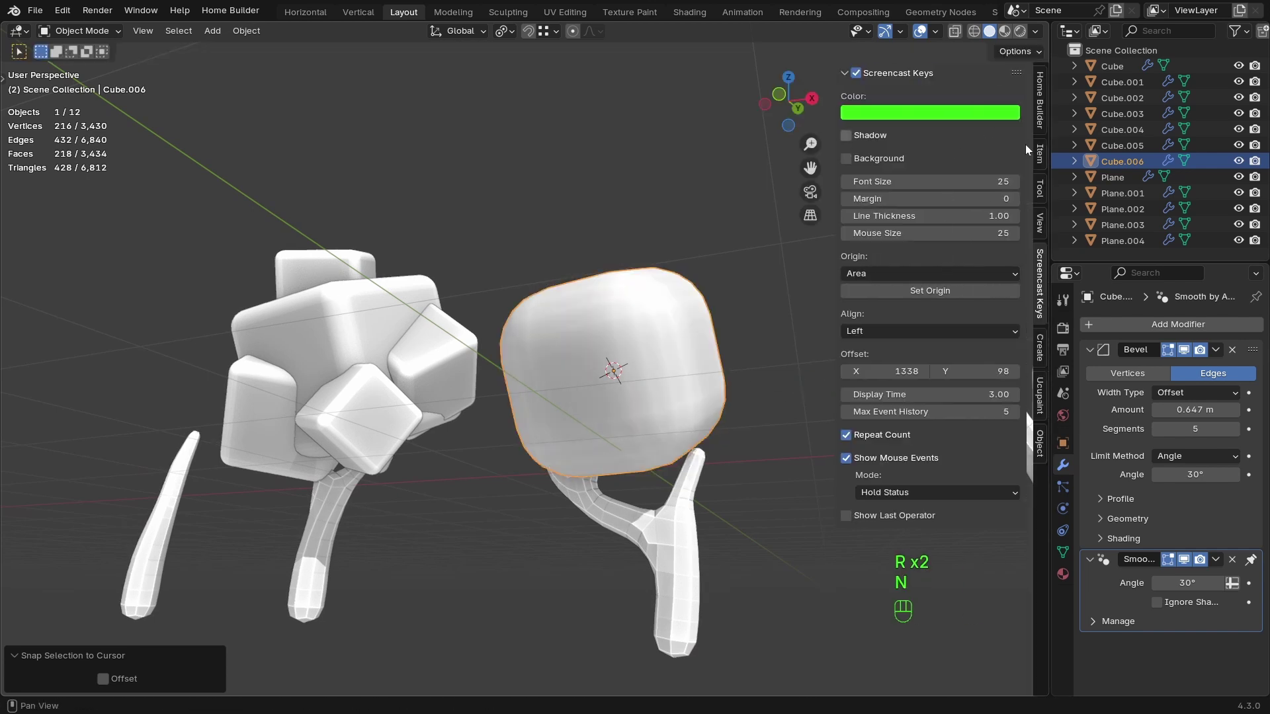
left_click(1041, 153)
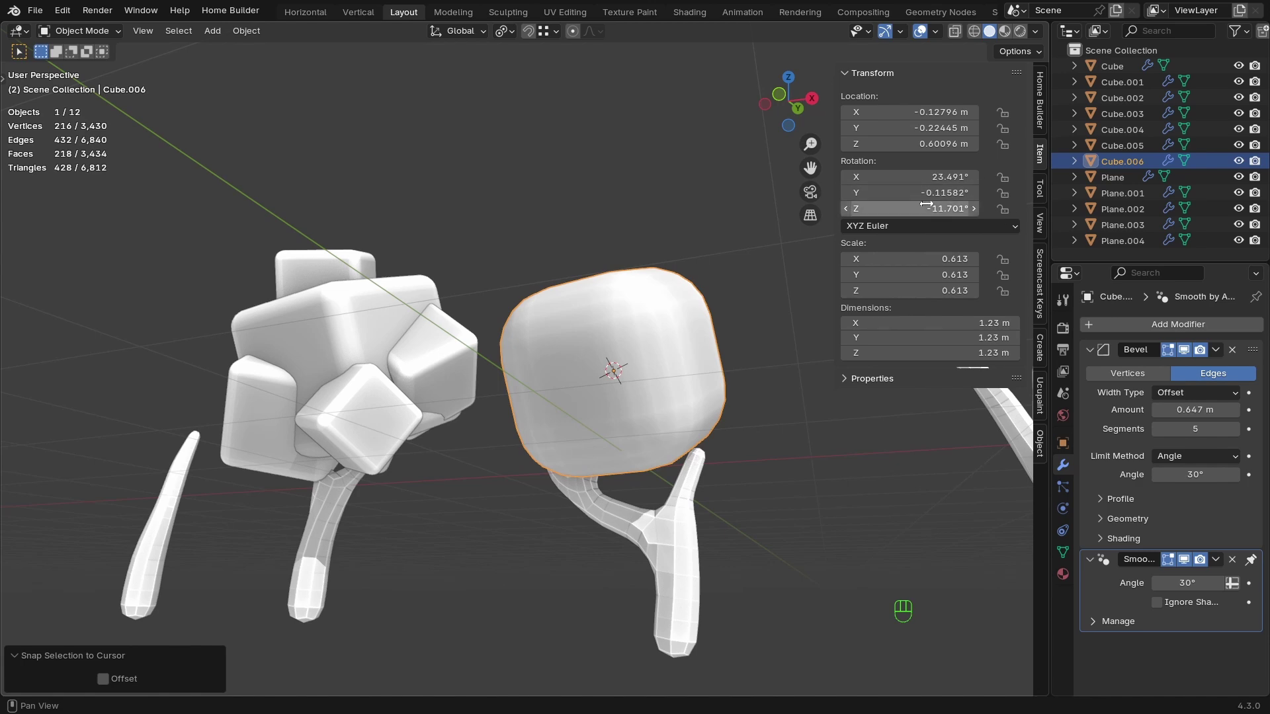
key("BackSpace")
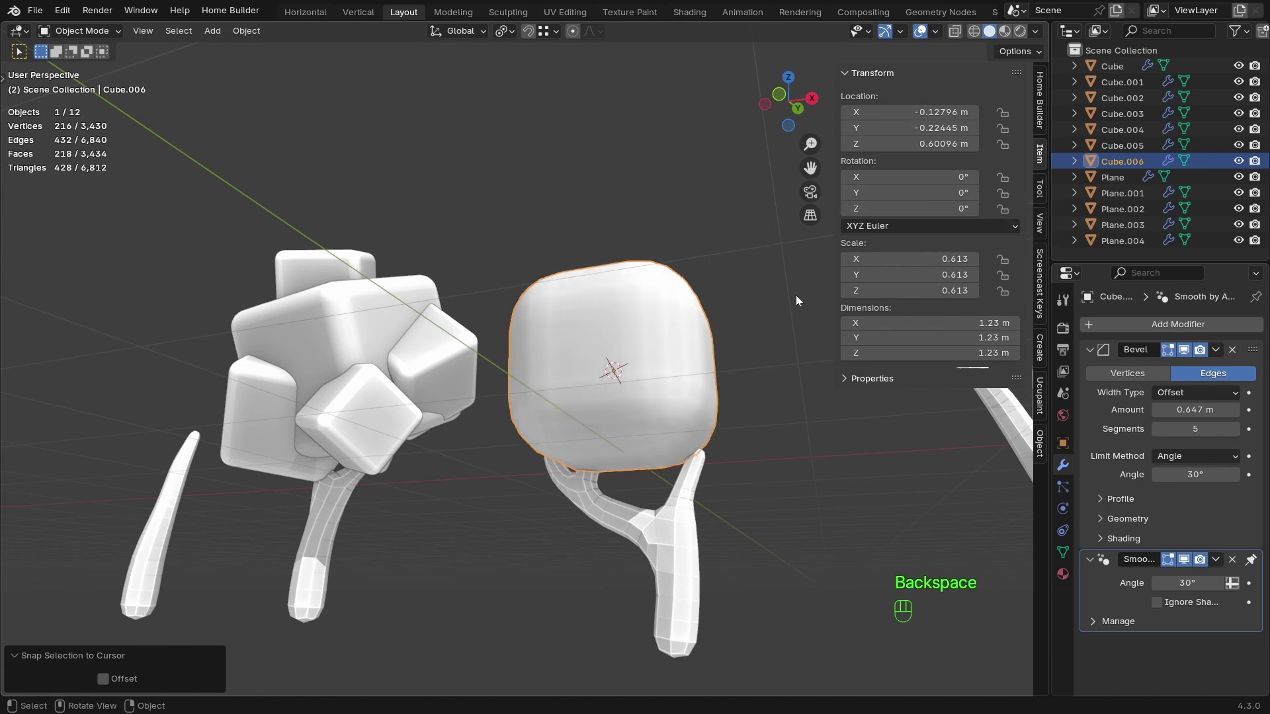
key("n")
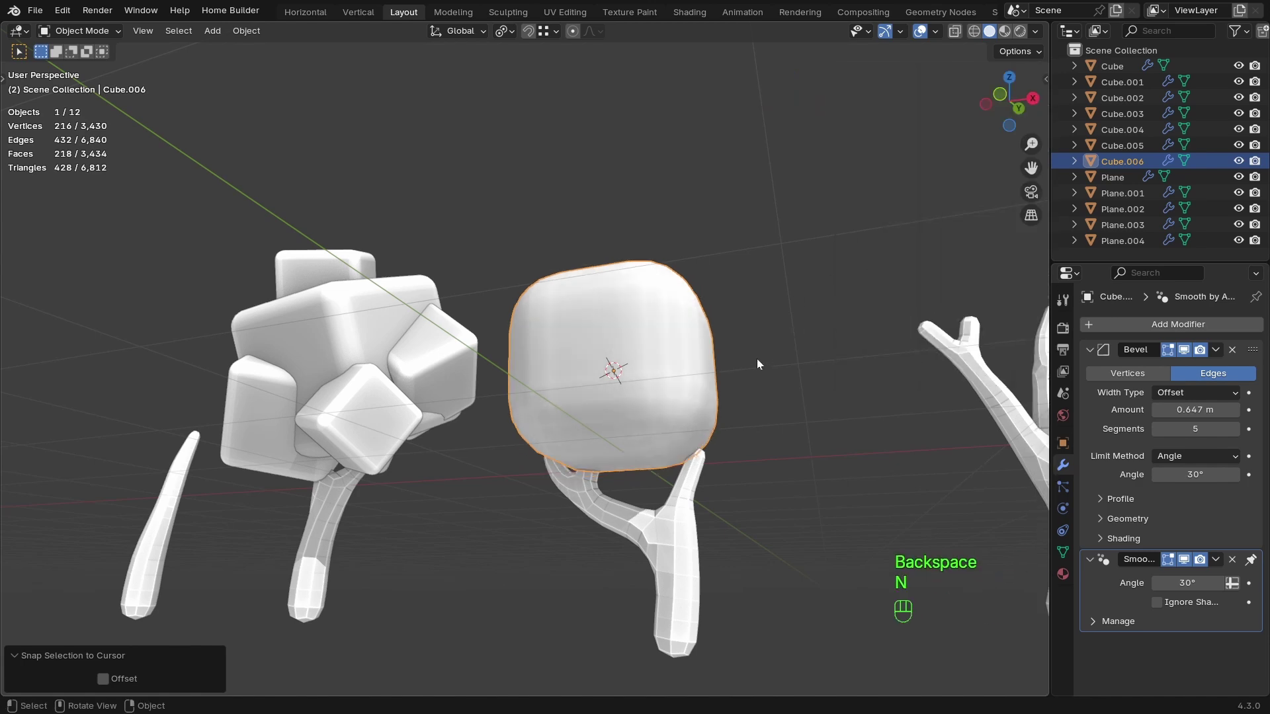
From front view, raise the large rounded cube about 0.27 m over the middle tree's branches and tilt it slightly.
key("KP_1")
key("g")
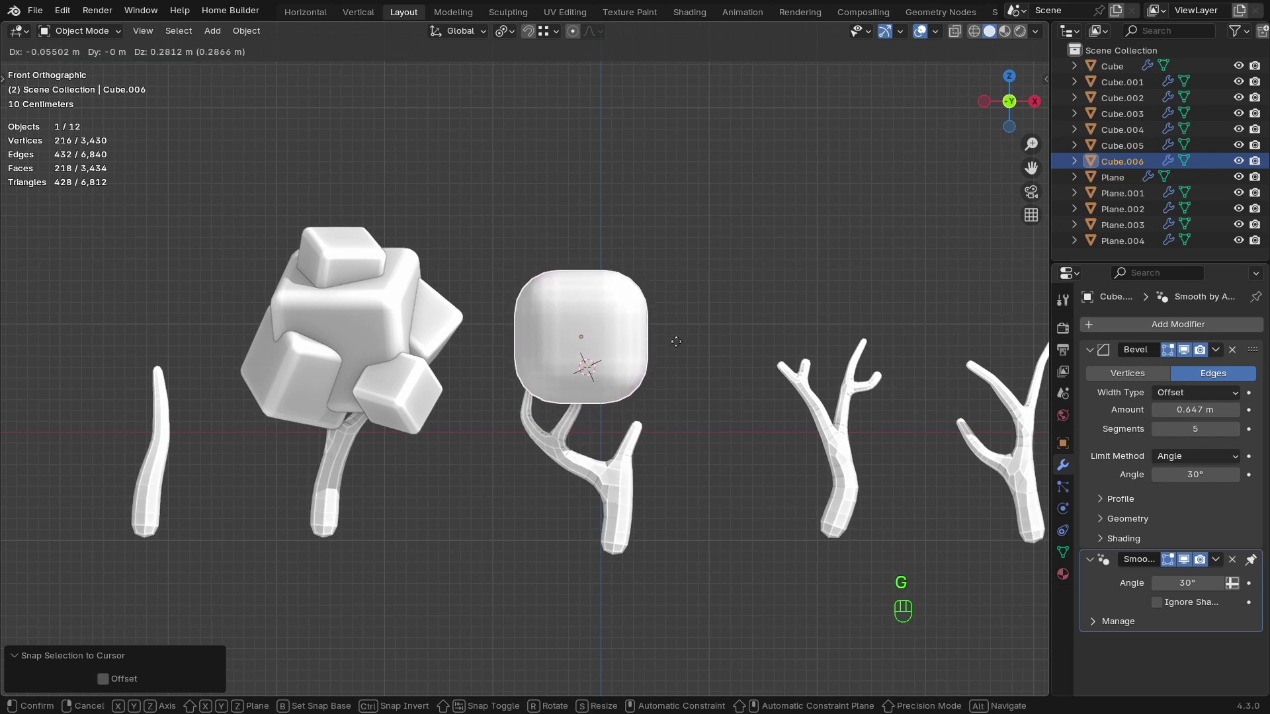
left_click(672, 343)
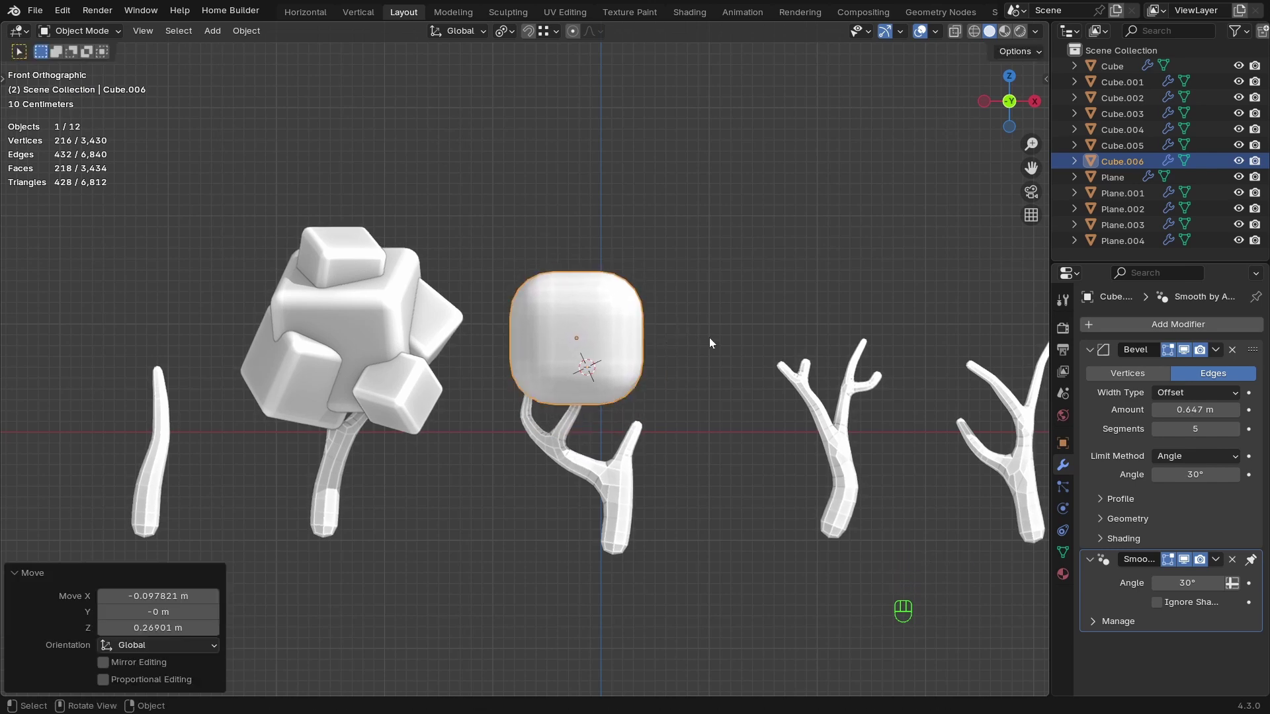
key("r")
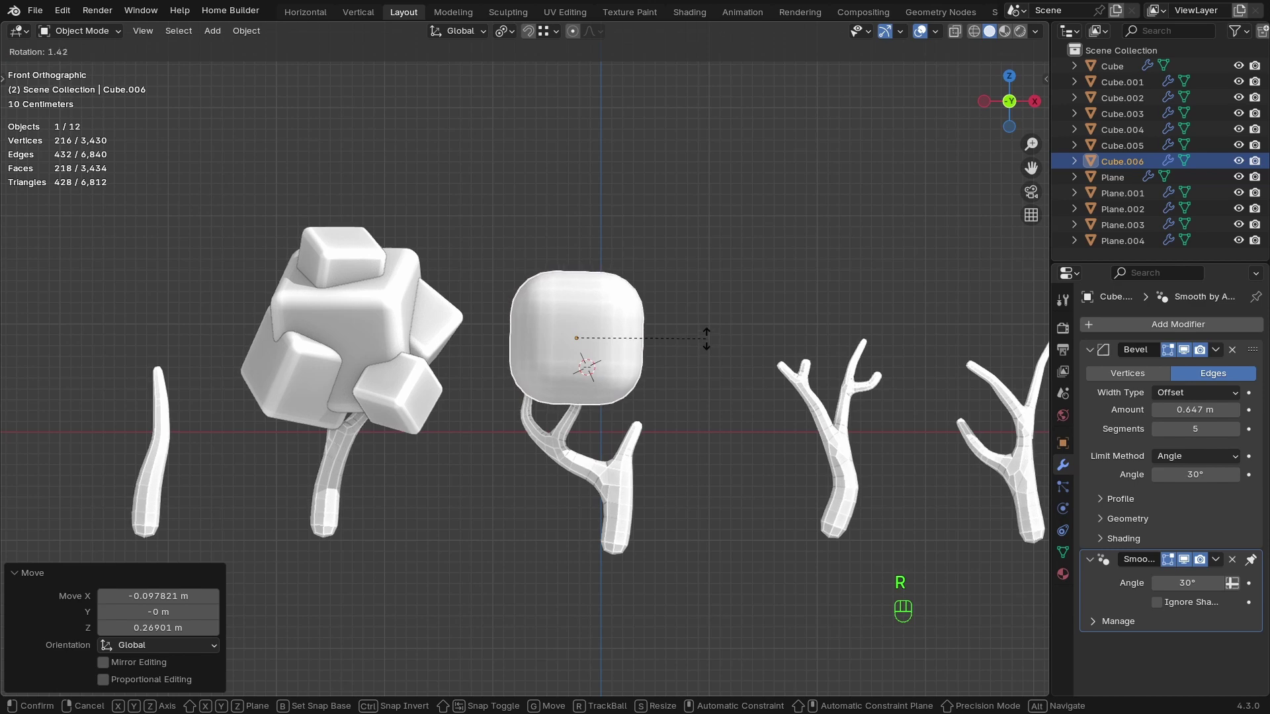
left_click(705, 341)
key("g")
left_click(707, 342)
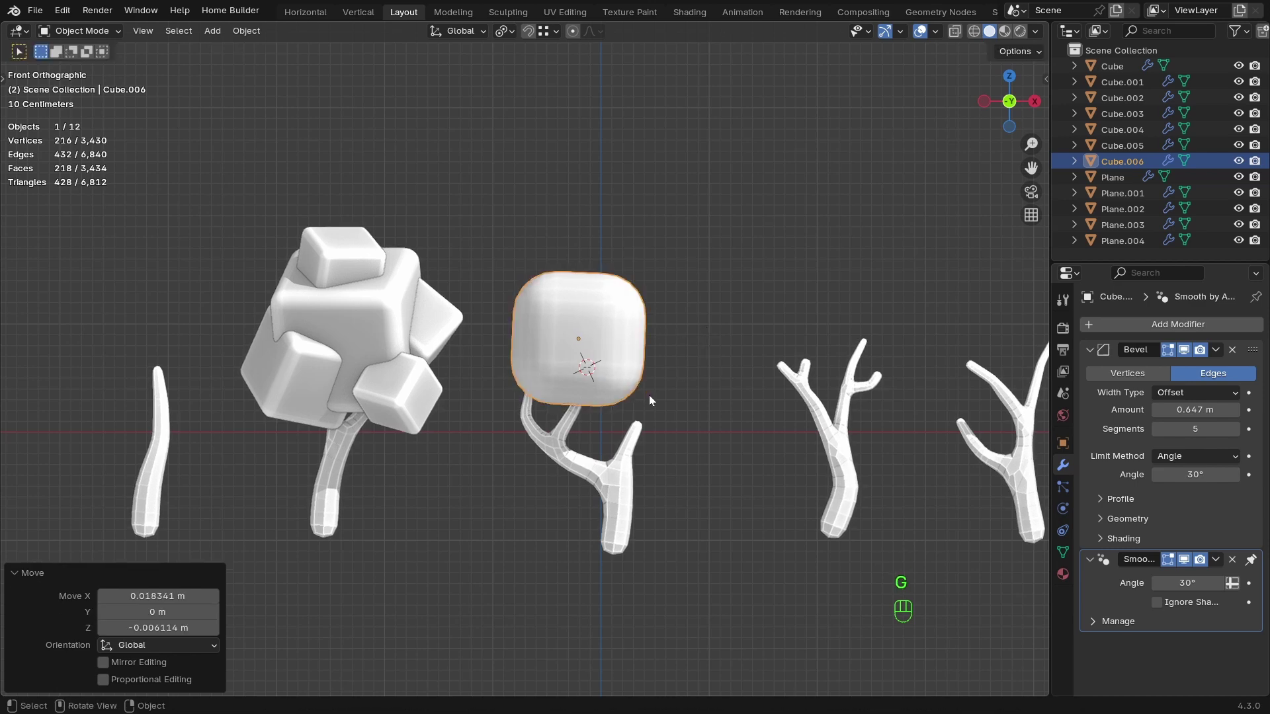
Duplicate the rounded cube, scale the copy to about 0.542, and place it over the middle tree's right branch tip.
key("shift+d")
left_click(701, 442)
key("s")
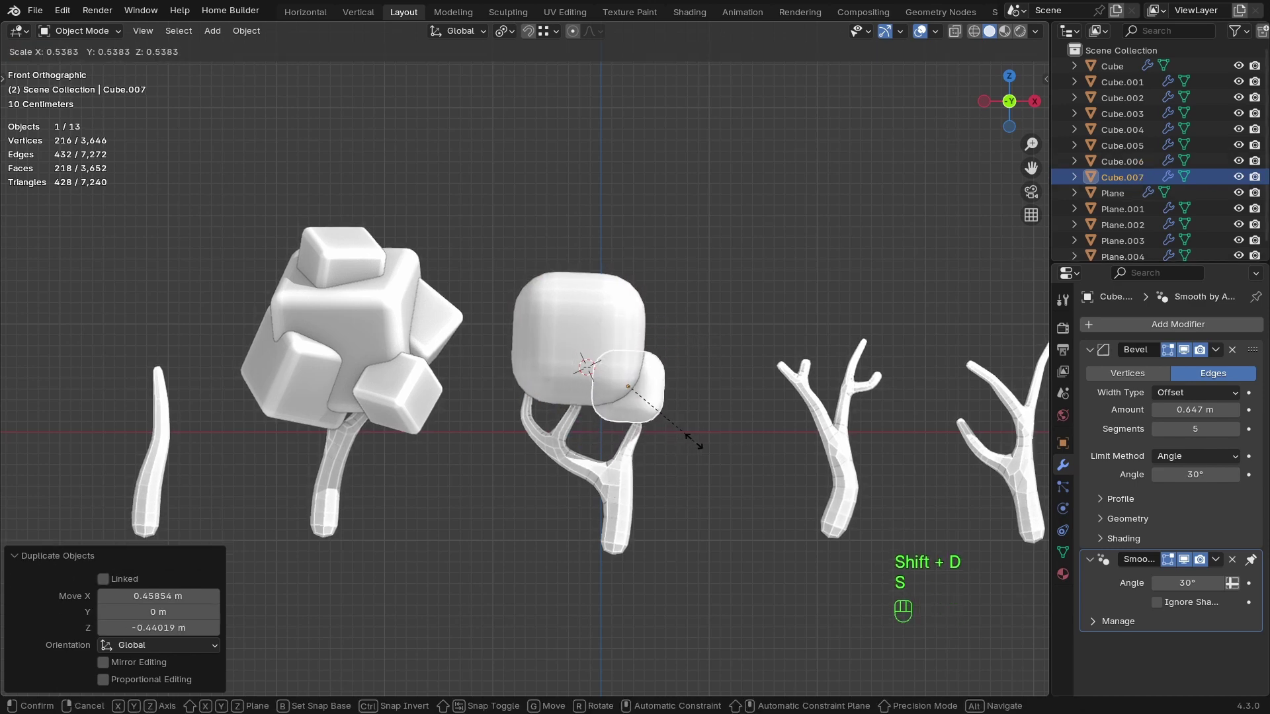
left_click(695, 442)
key("g")
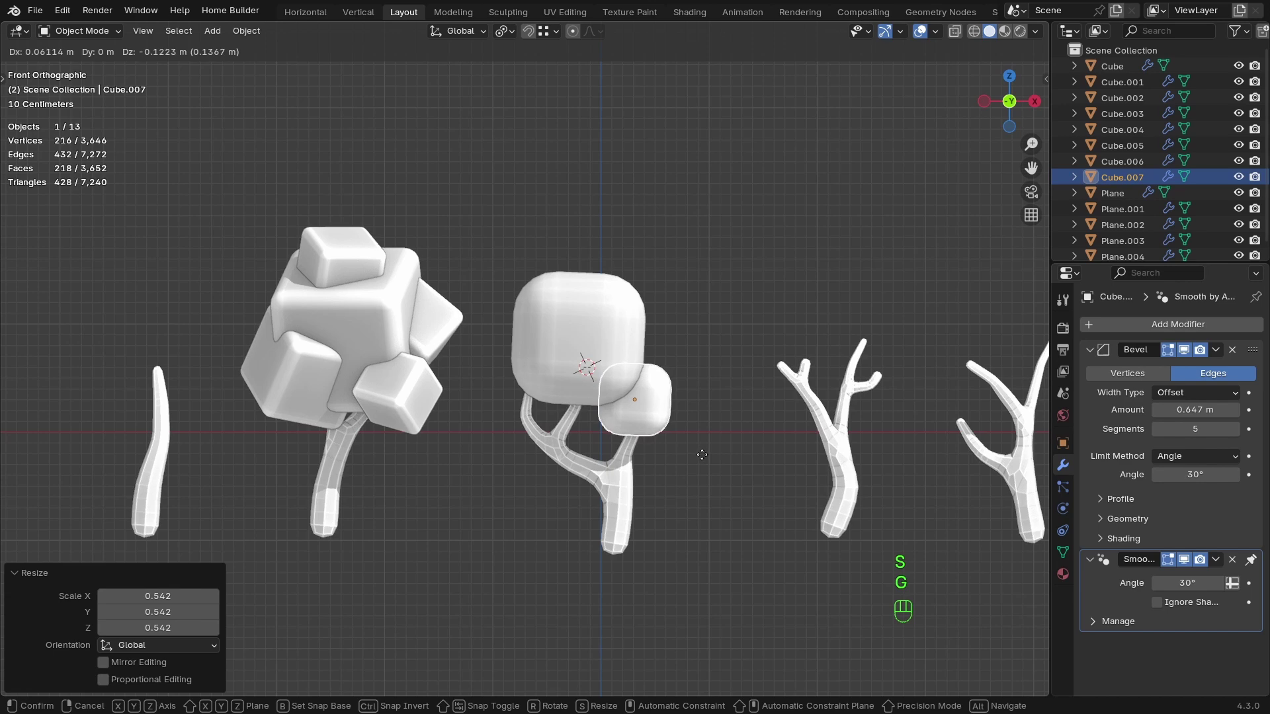
left_click(702, 454)
Scale the small rounded cube by about 0.872 and nudge it about 0.03 m along X.
key("s")
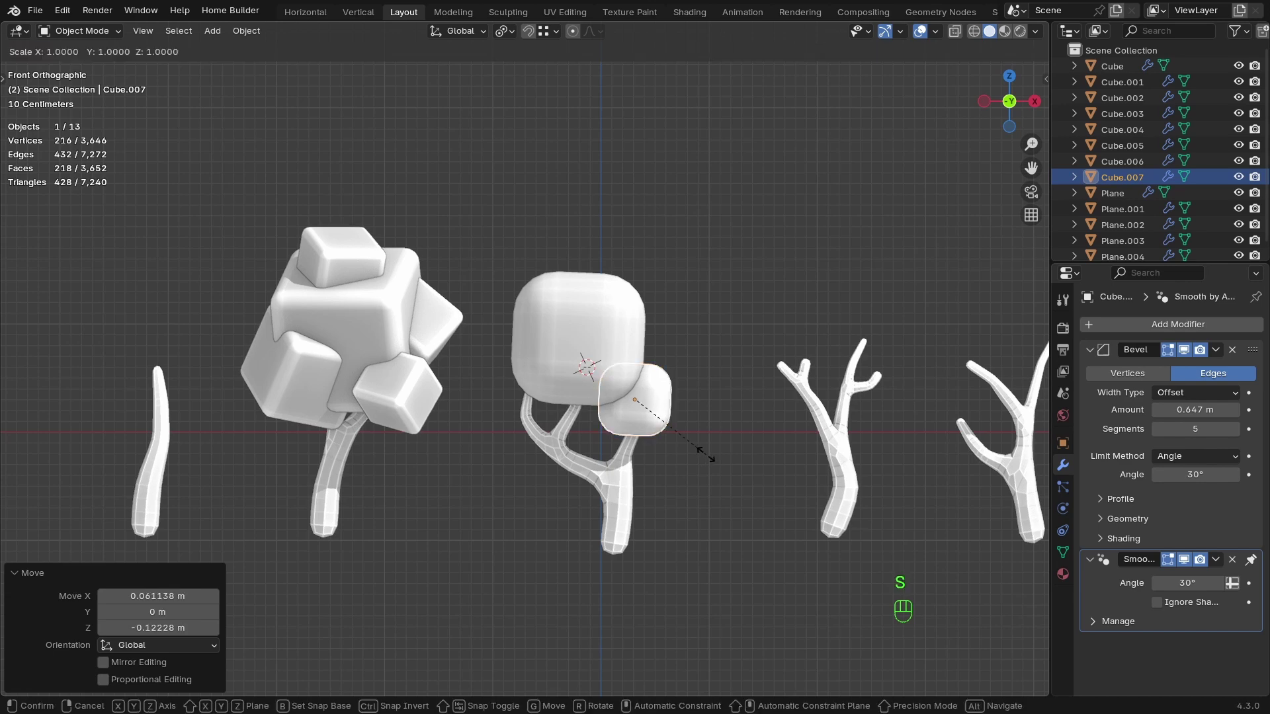
left_click(701, 453)
key("g")
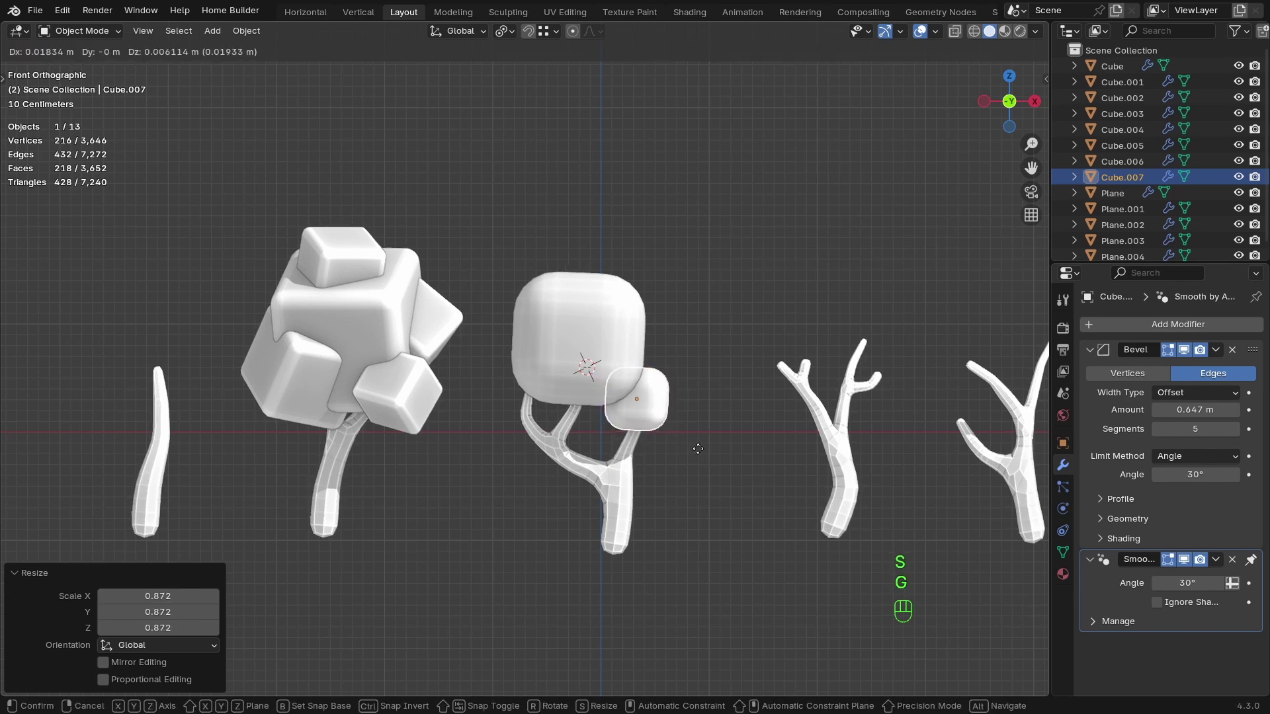
left_click(704, 452)
Duplicate the small rounded cube to the crown's left side and center it over the left branch tip in top wireframe view.
key("shift+d")
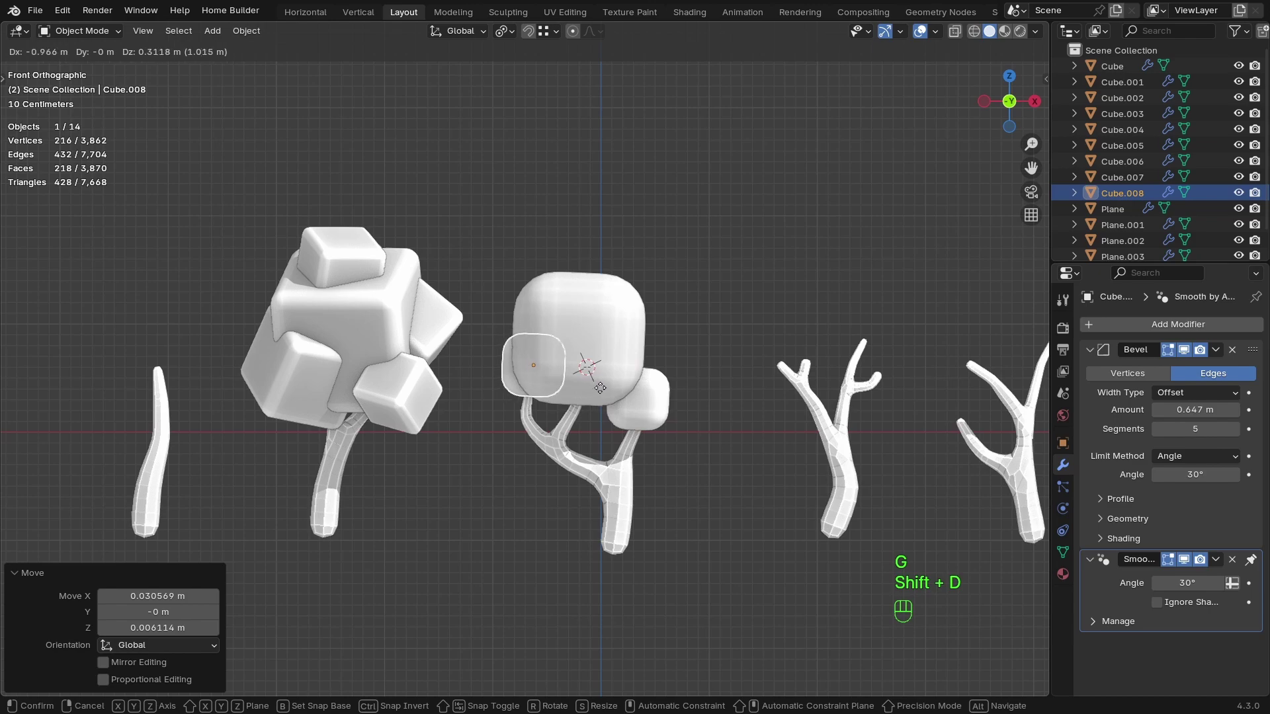
left_click(593, 396)
mouse_move(592, 396)
middle_mouse_down()
mouse_move(688, 414)
mouse_move(841, 400)
mouse_move(823, 420)
middle_mouse_up()
key("KP_7")
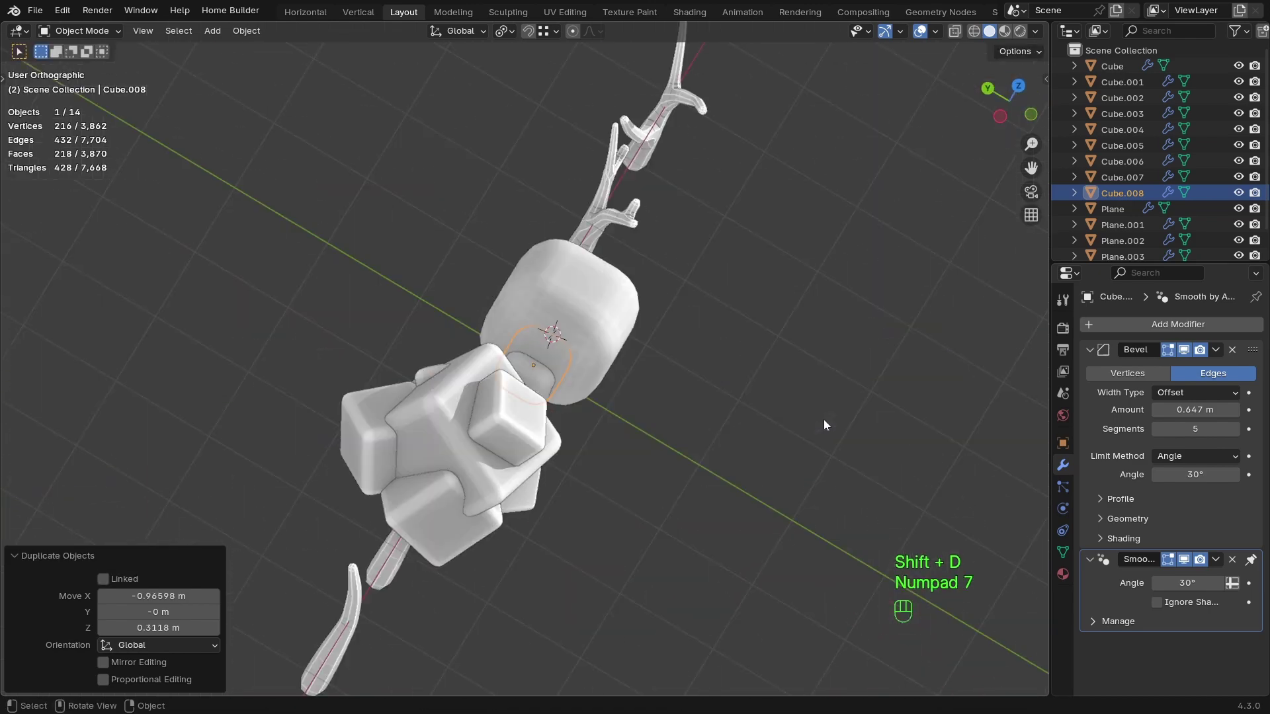
key("shift+z")
mouse_move(597, 400)
middle_mouse_down("ctrl")
mouse_move(586, 382)
mouse_move(606, 397)
middle_mouse_up("ctrl")
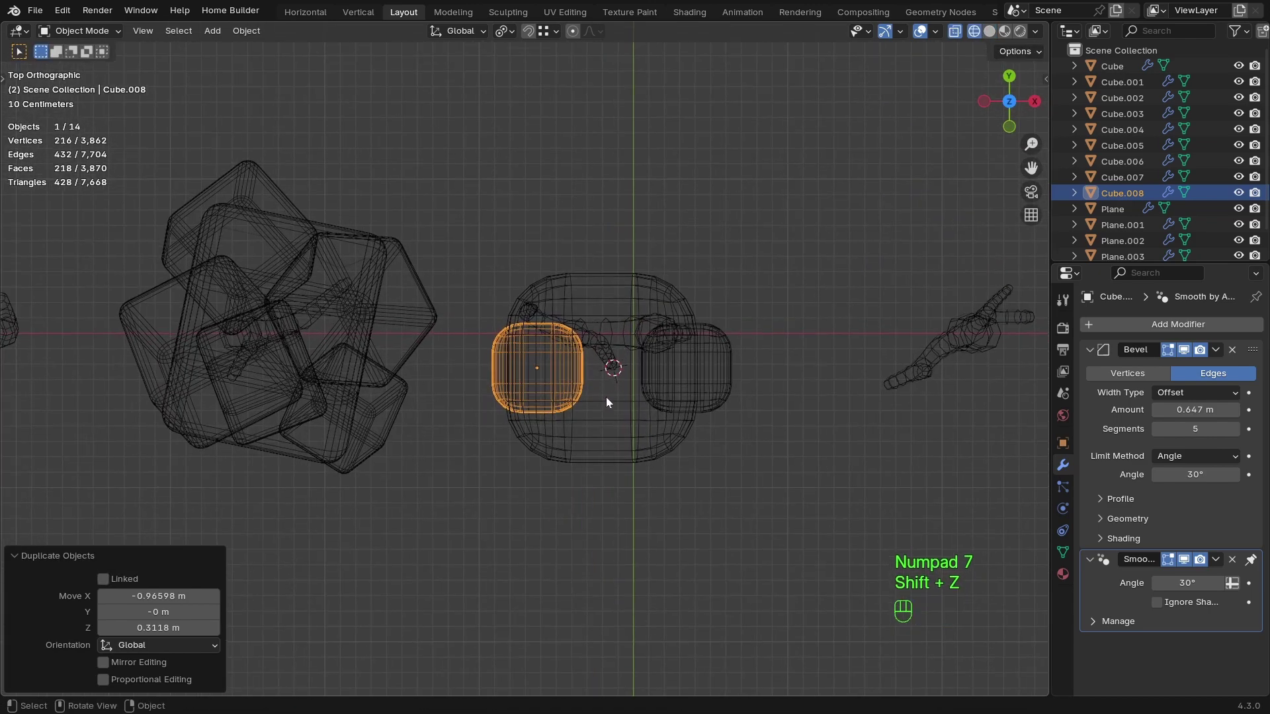
key("g")
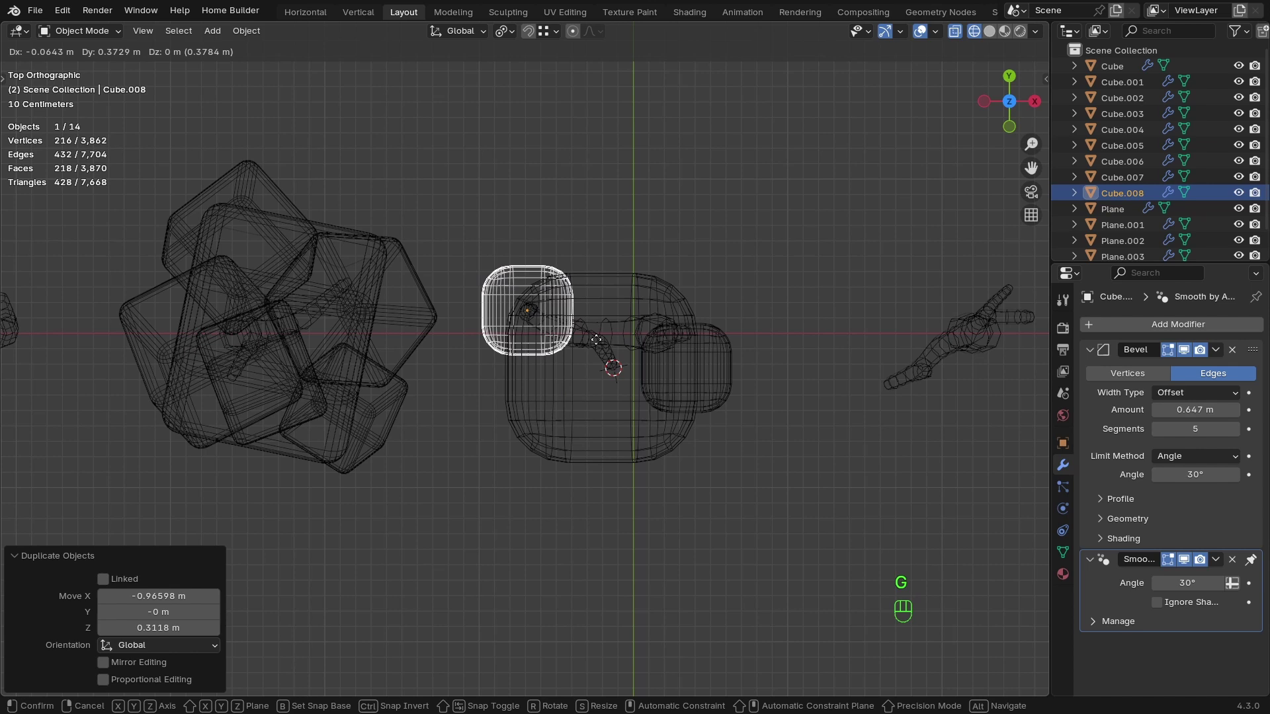
left_click(597, 341)
Rotate the left small cube about 15.3° and the right small cube about -17.9° around Z.
key("r")
left_click(722, 386)
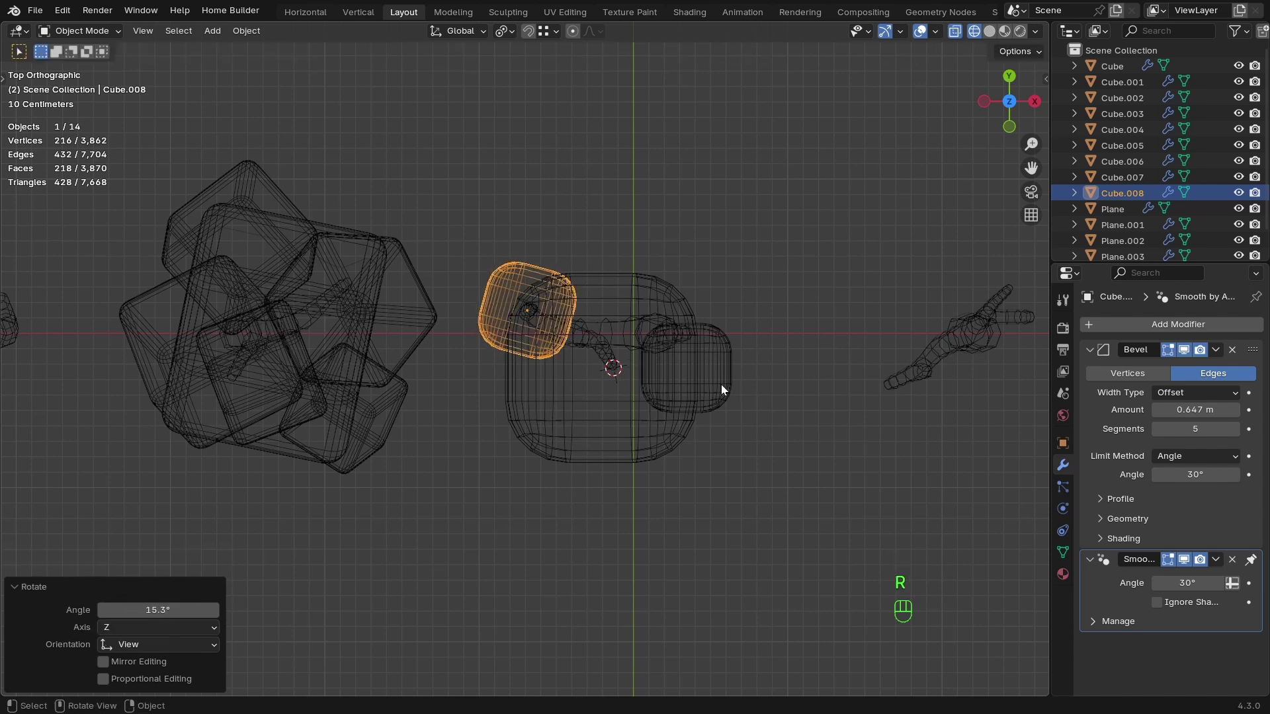
left_click(721, 389)
key("r")
left_click(657, 413)
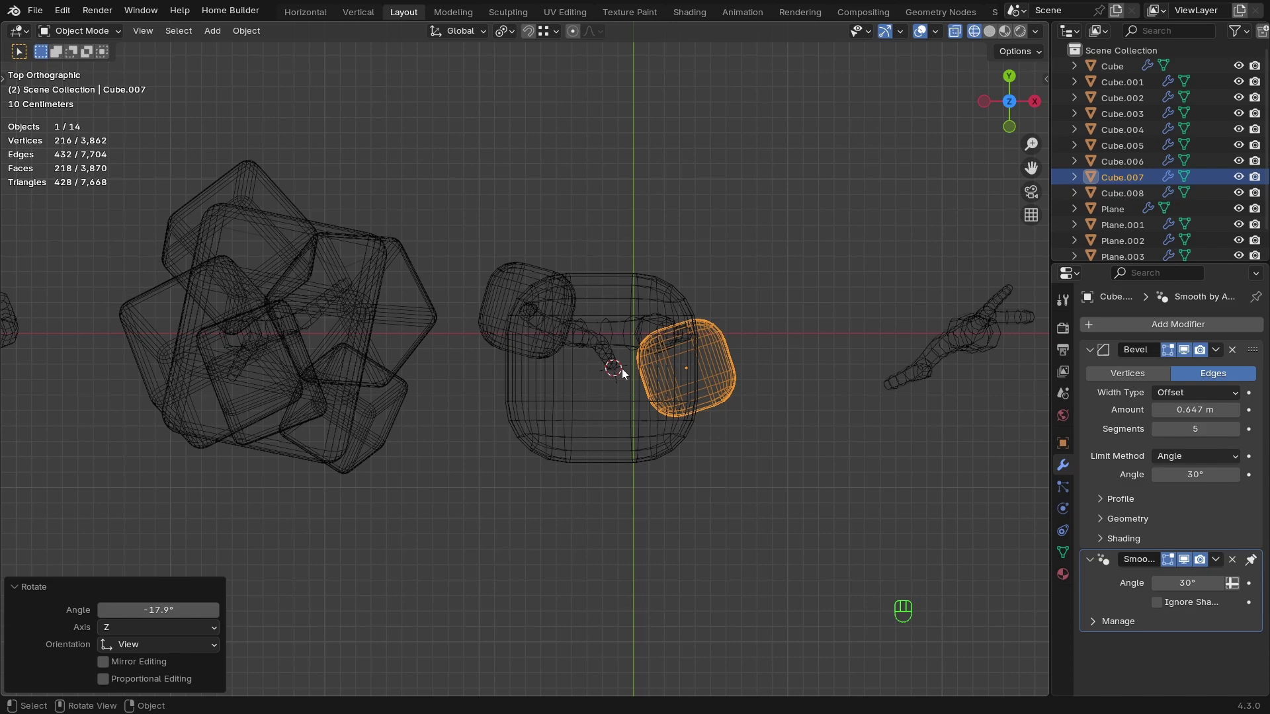
Extrude the middle tree trunk's central branch tip vertex about 1.31 m straight up along Z.
left_click(594, 356)
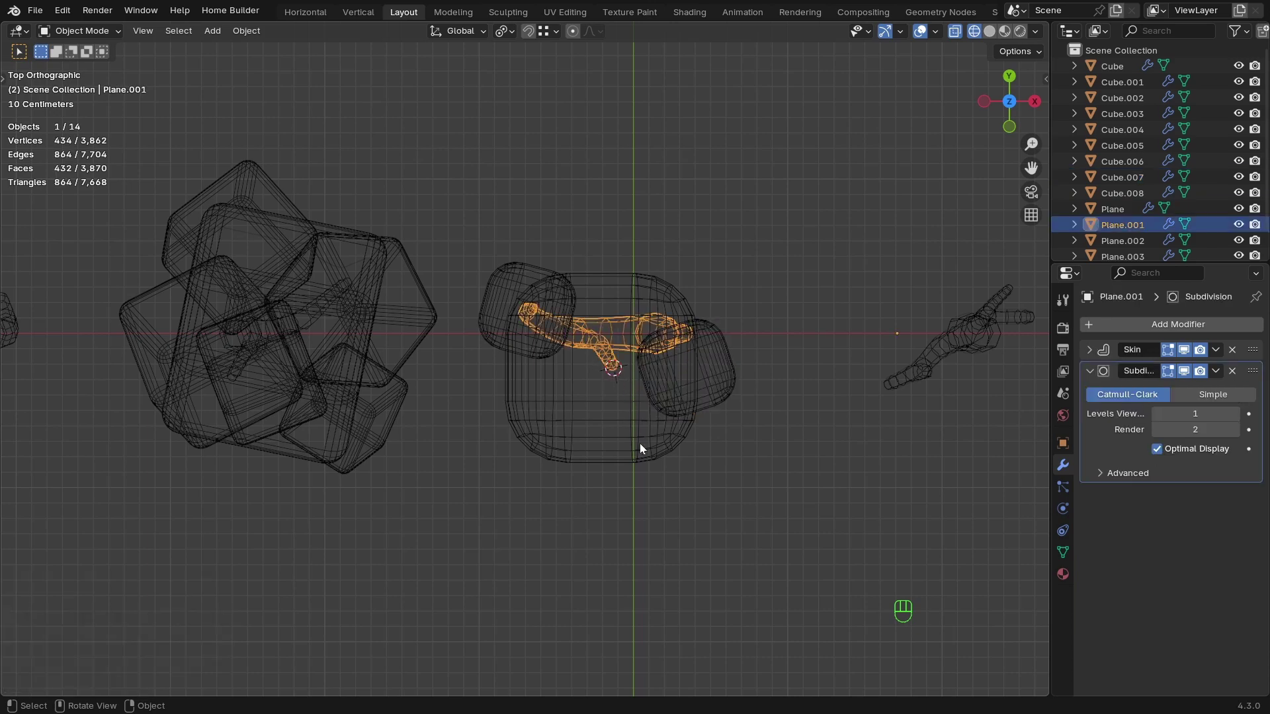
mouse_move(640, 443)
middle_mouse_down()
mouse_move(631, 229)
mouse_move(632, 271)
mouse_move(521, 309)
mouse_move(685, 311)
mouse_move(600, 315)
mouse_move(661, 304)
mouse_move(598, 416)
mouse_move(609, 427)
mouse_move(601, 343)
middle_mouse_up()
key("shift+z")
middle_click_drag(601, 344, 601, 453, "shift")
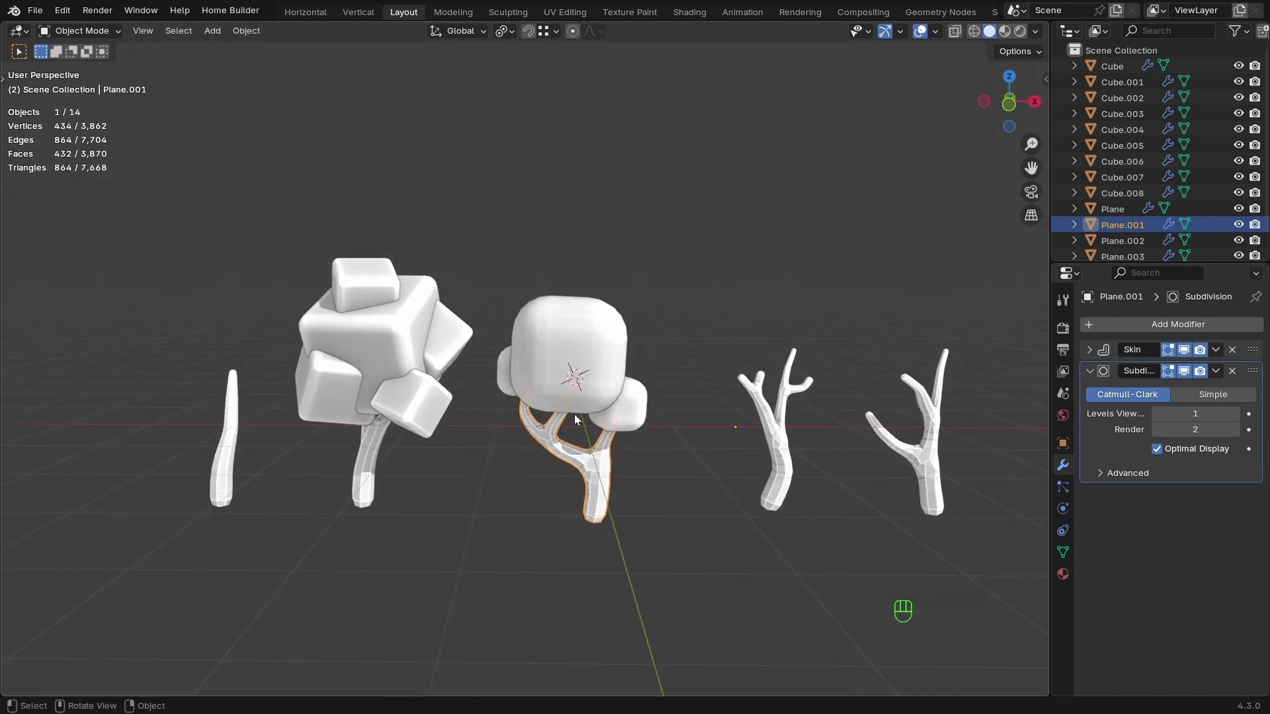
key("shift+z")
left_click(565, 395)
left_click(571, 387)
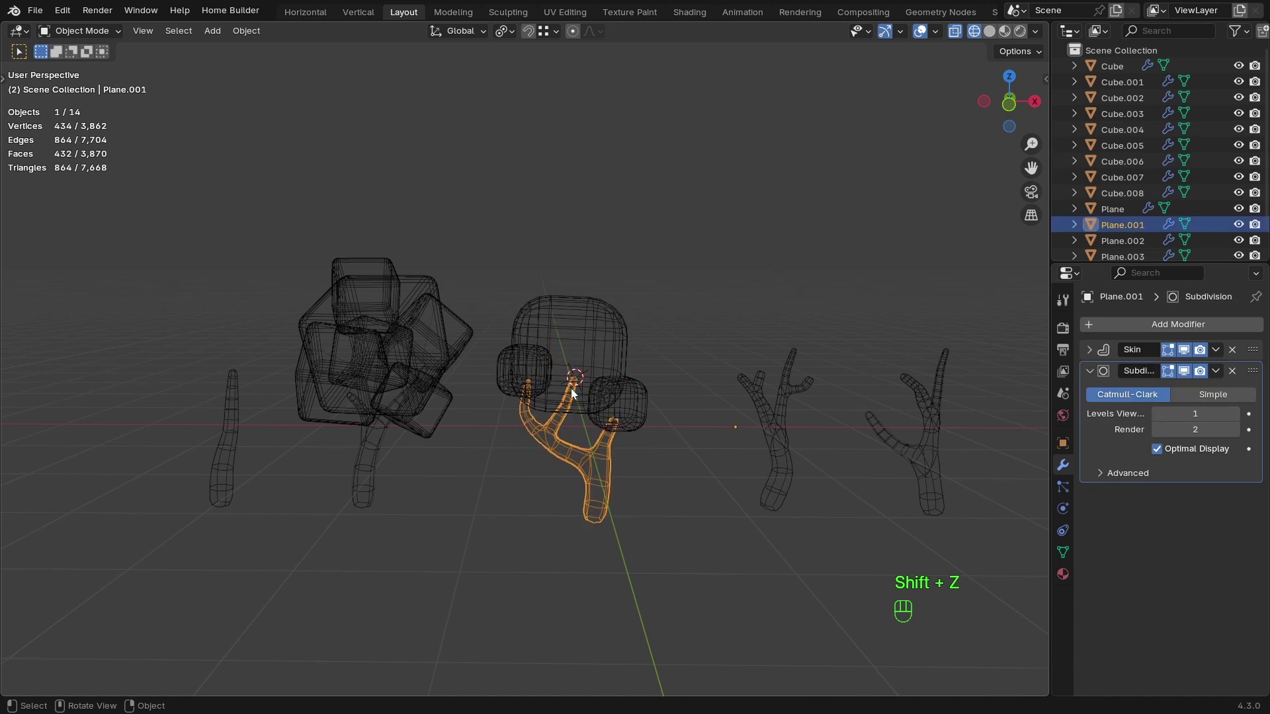
key("Tab")
left_click(691, 388)
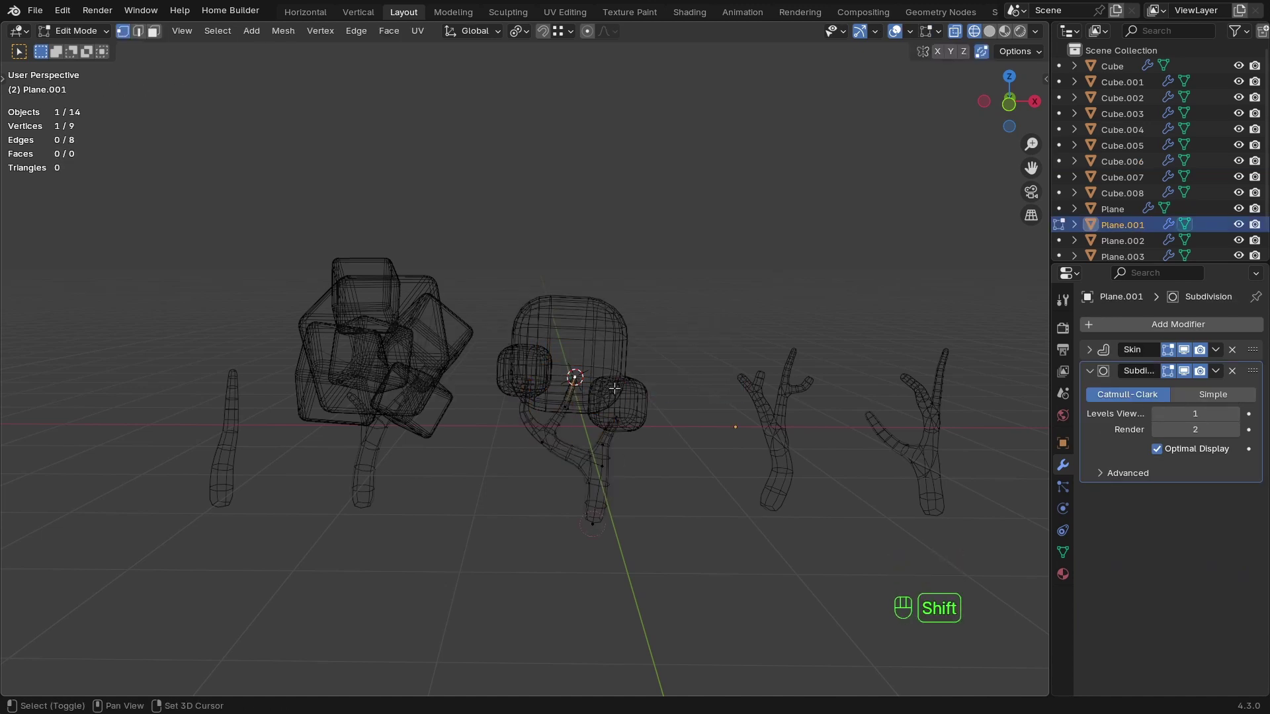
key("e")
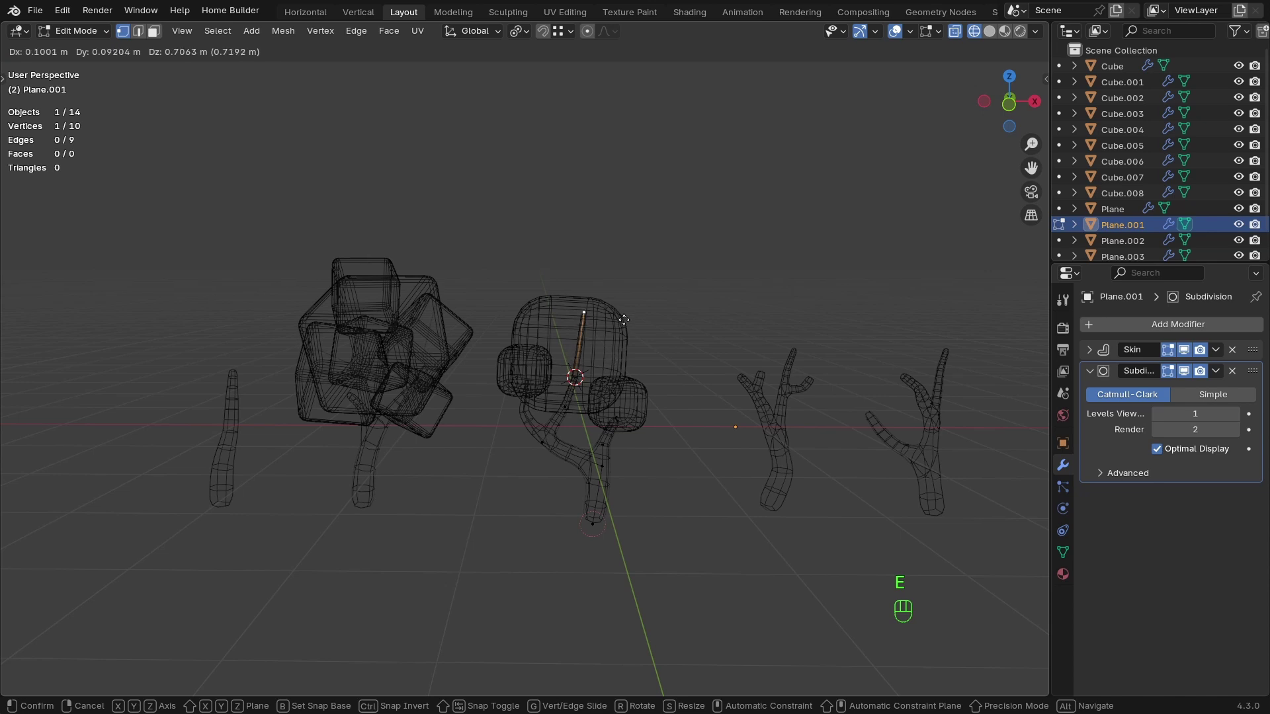
key("z")
left_click(624, 269)
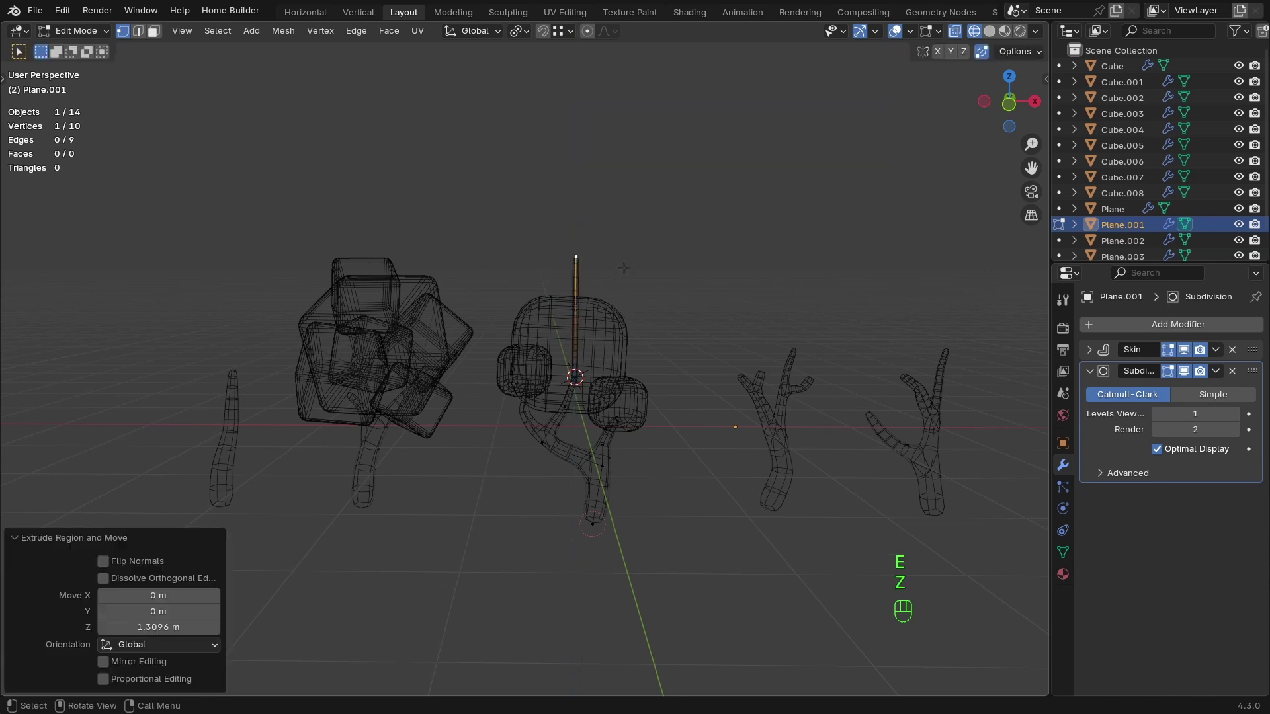
key("shift+z")
key("Tab")
left_click(496, 392)
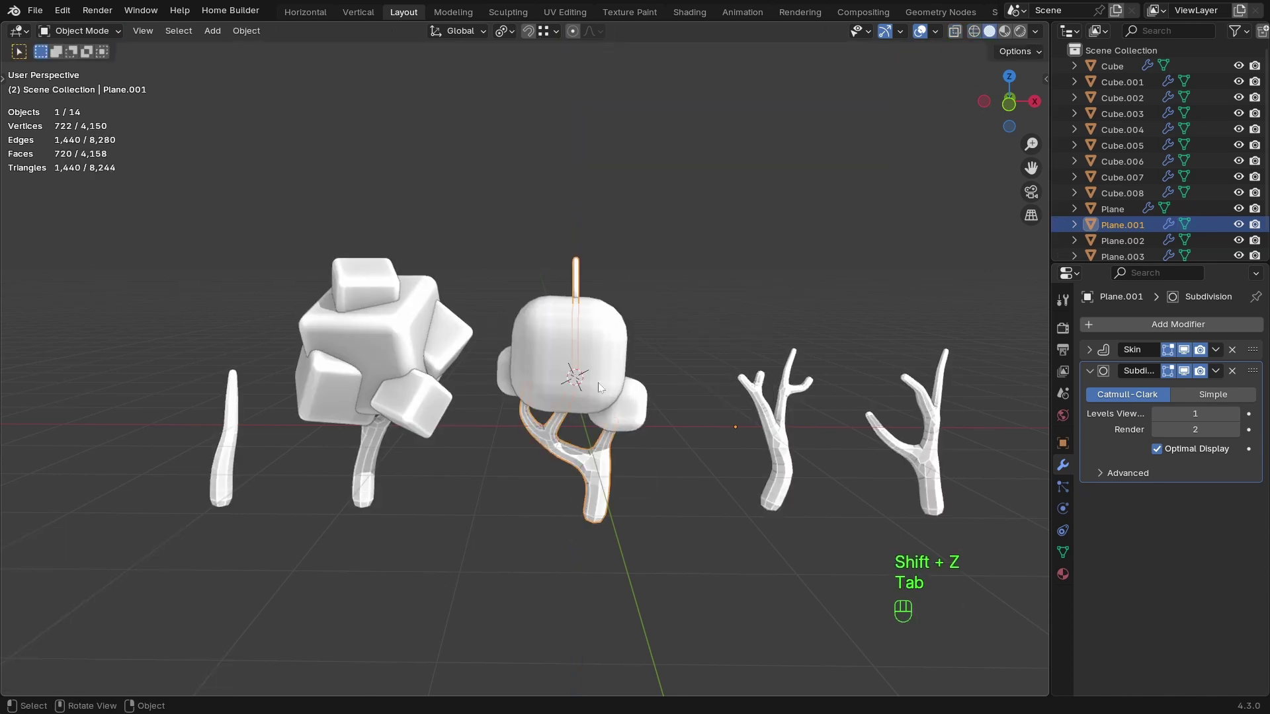
left_click(507, 387)
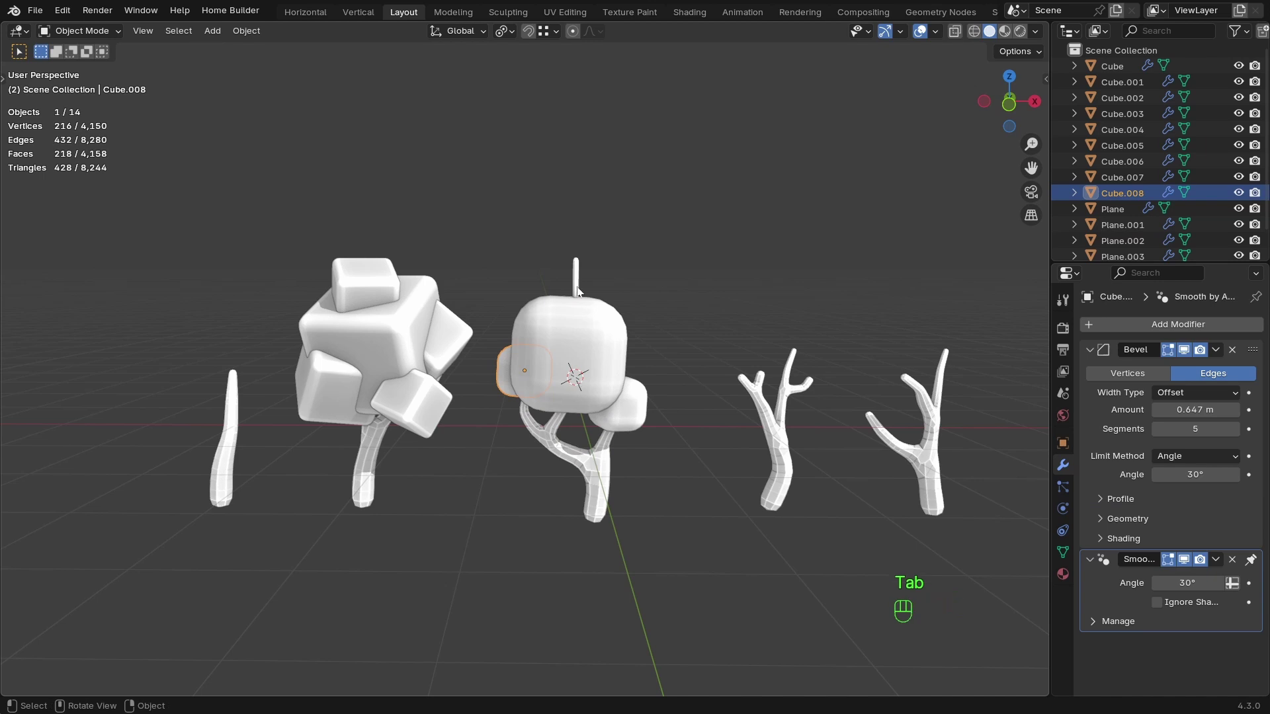
key("Tab")
key("Tab")
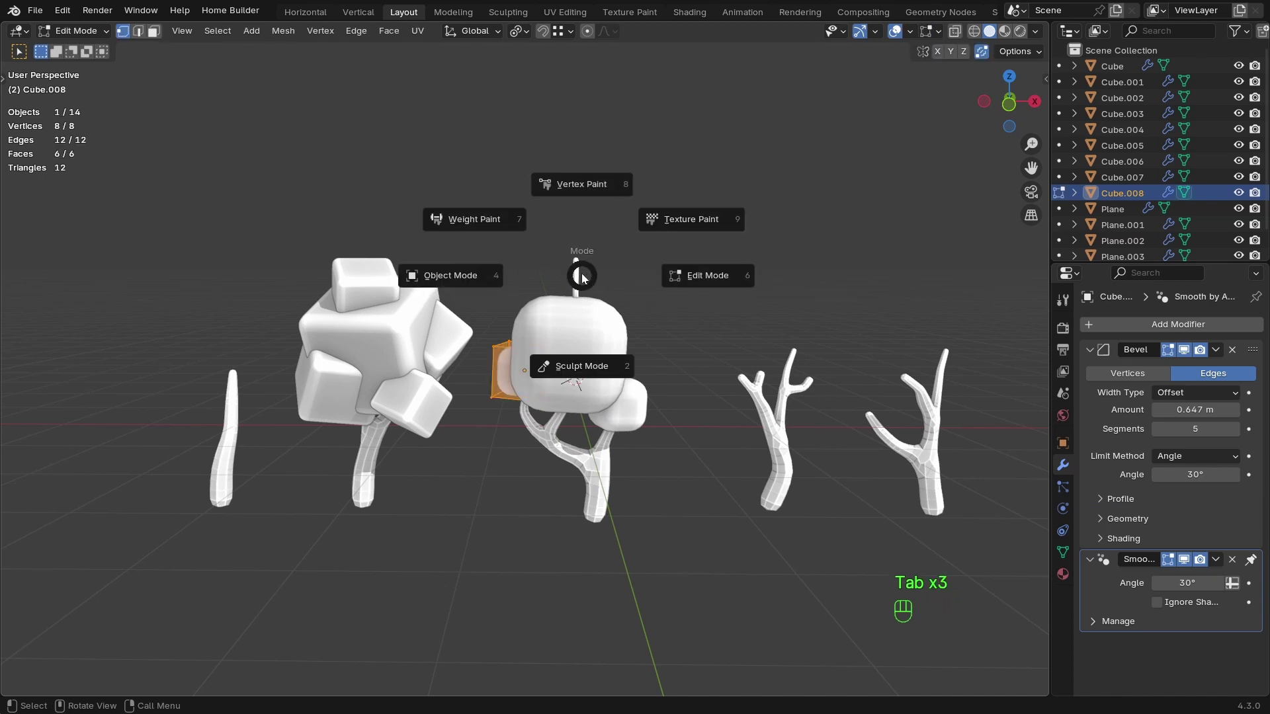
left_click(442, 281)
Snap the 3D cursor to the top vertex of the middle trunk's extended branch.
left_click(577, 272)
key("Tab")
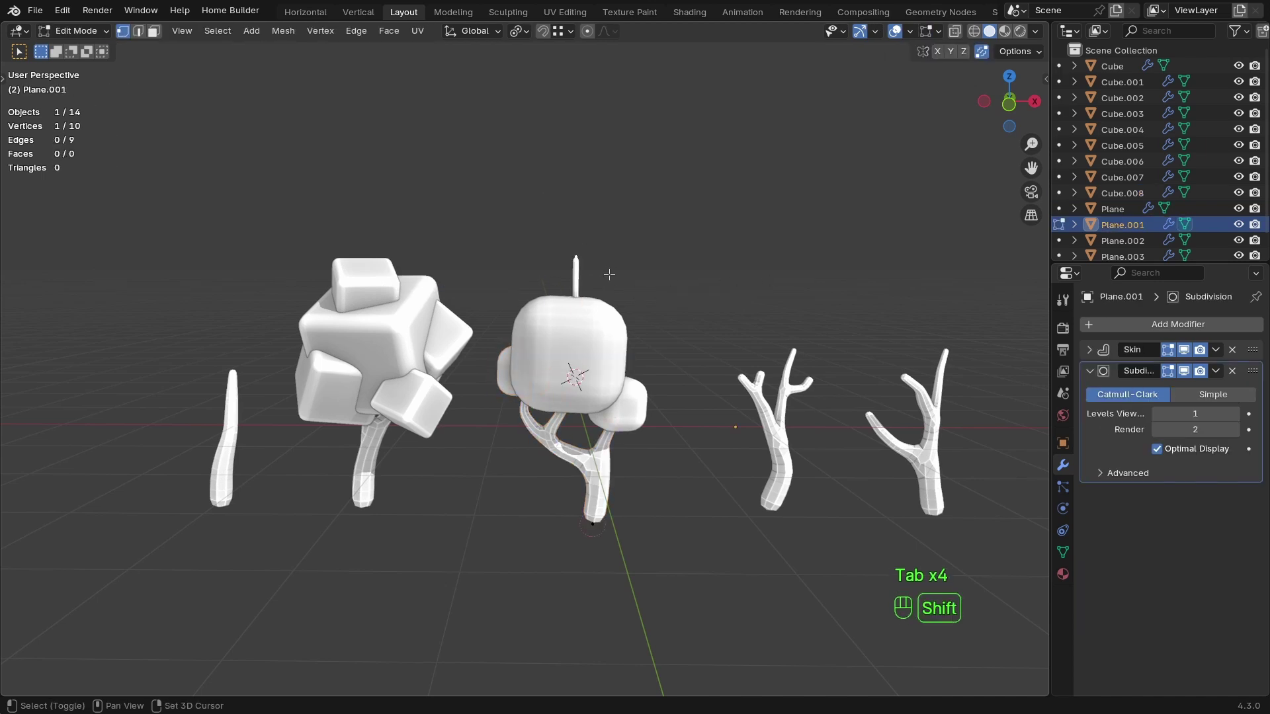
key("shift+z")
key("shift+s")
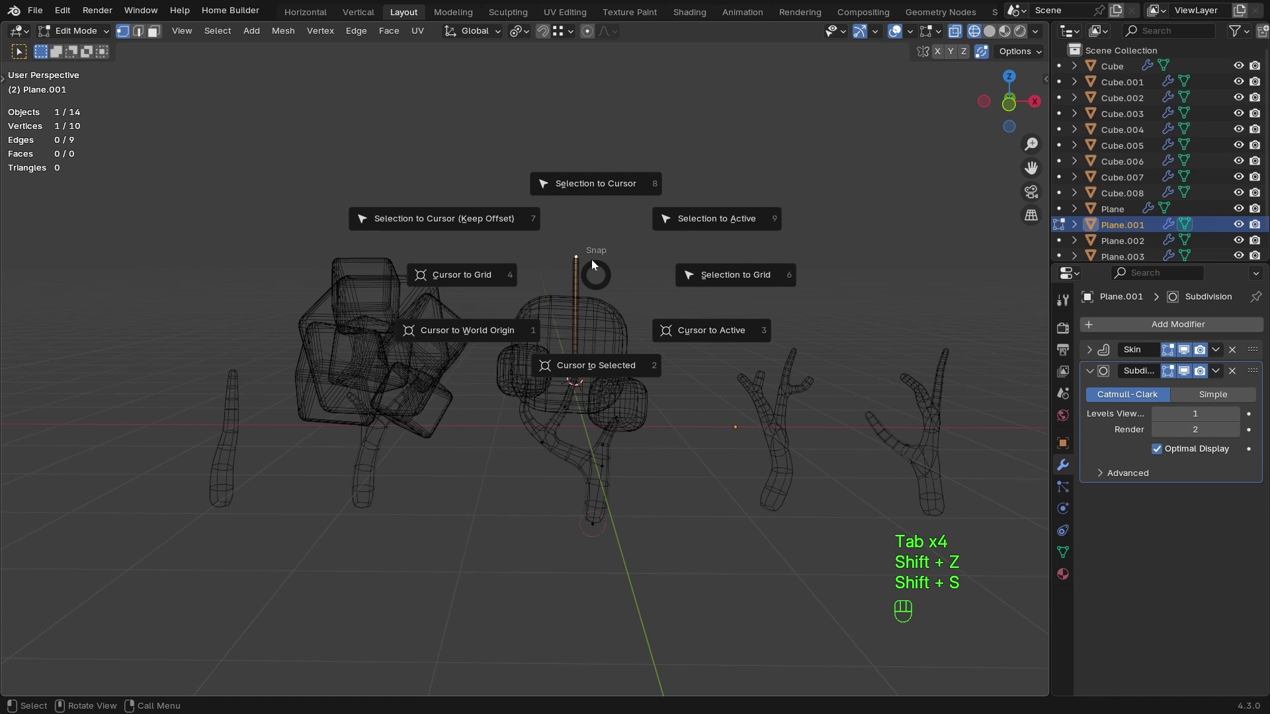
left_click(595, 365)
key("Tab")
Duplicate the middle tree's left small rounded cube and snap the copy to the 3D cursor.
left_click(545, 368)
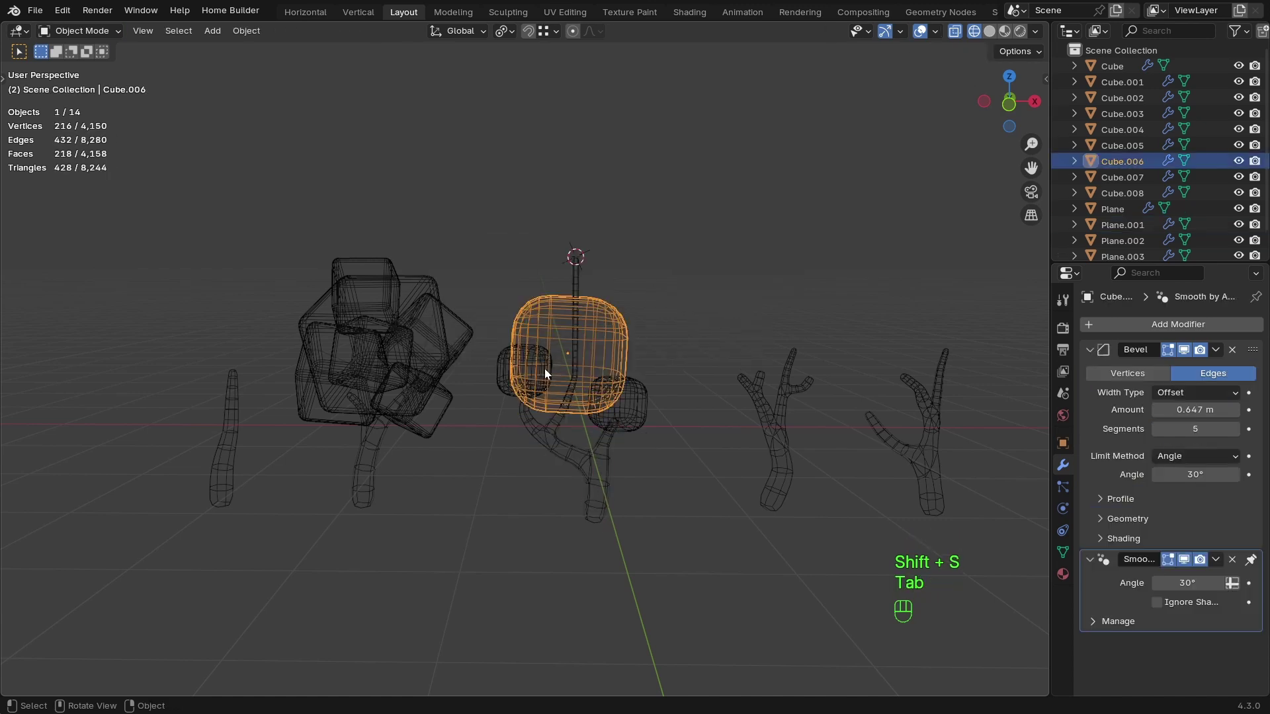
left_click(506, 369)
key("shift+d")
left_click(528, 323)
key("shift+s")
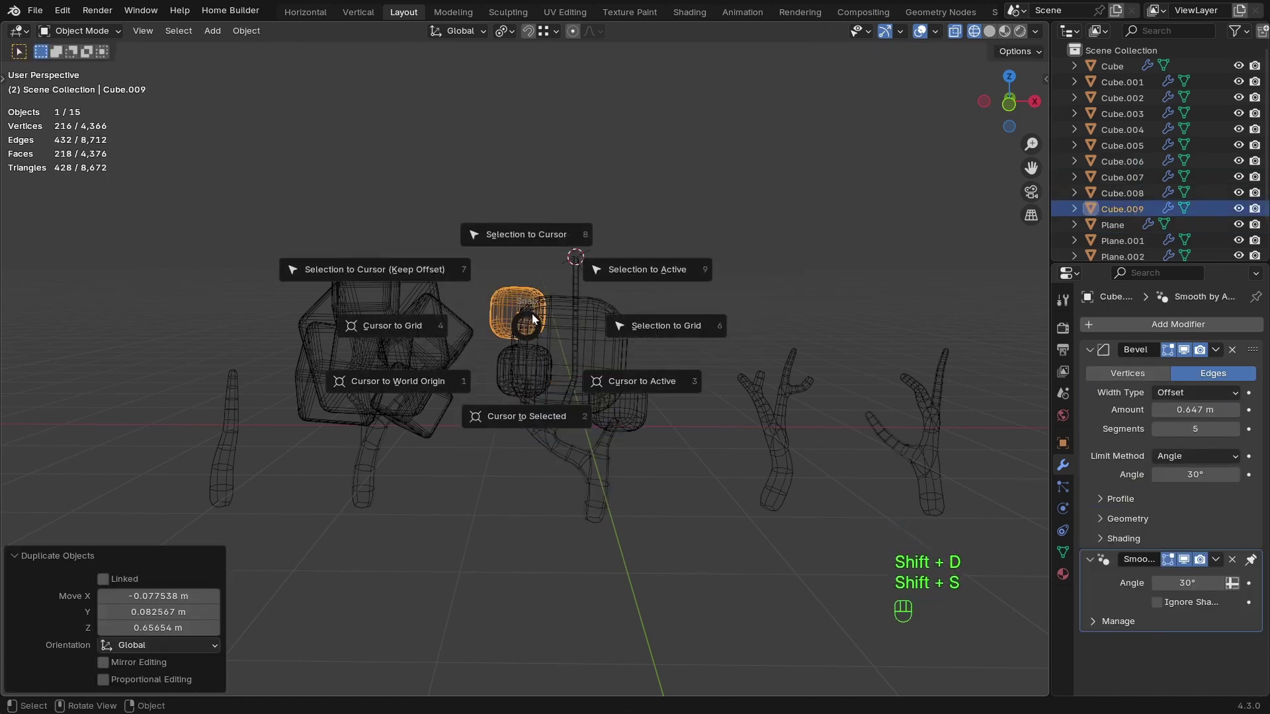
left_click(545, 234)
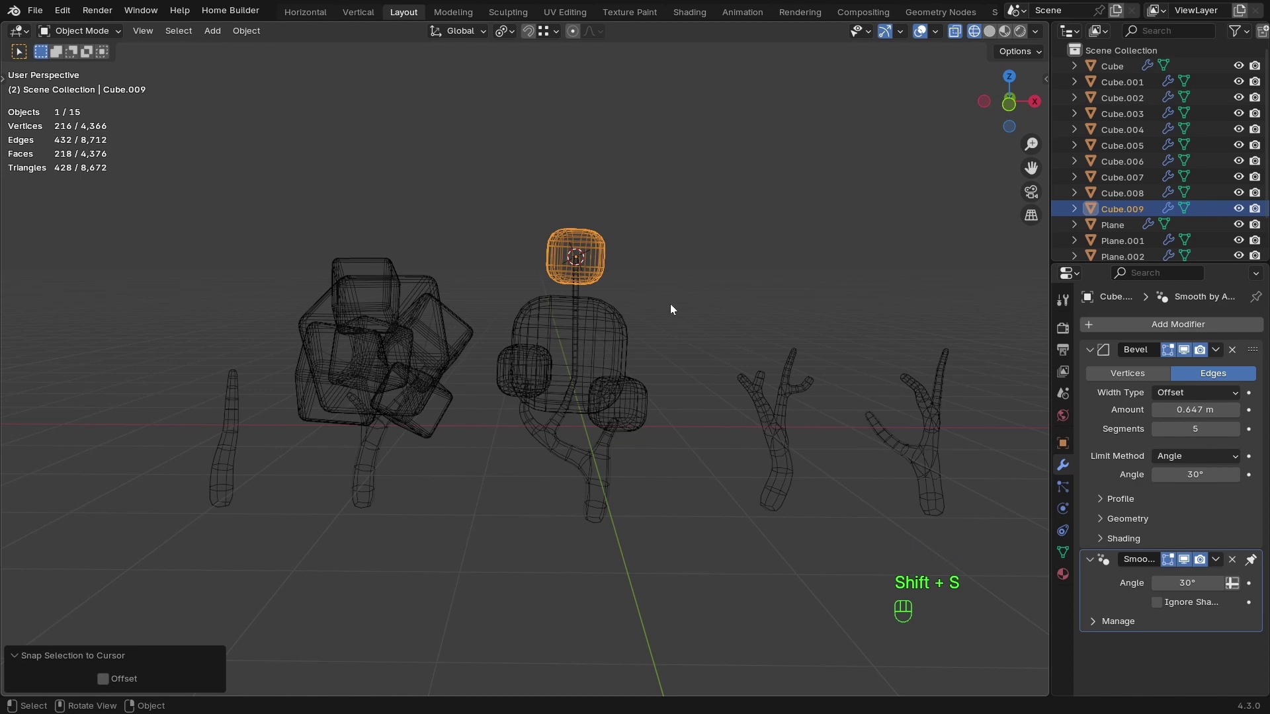
Scale down the copied cube above the crown and lower it about 0.17 m along Z.
key("s")
left_click(621, 283)
left_click(568, 311)
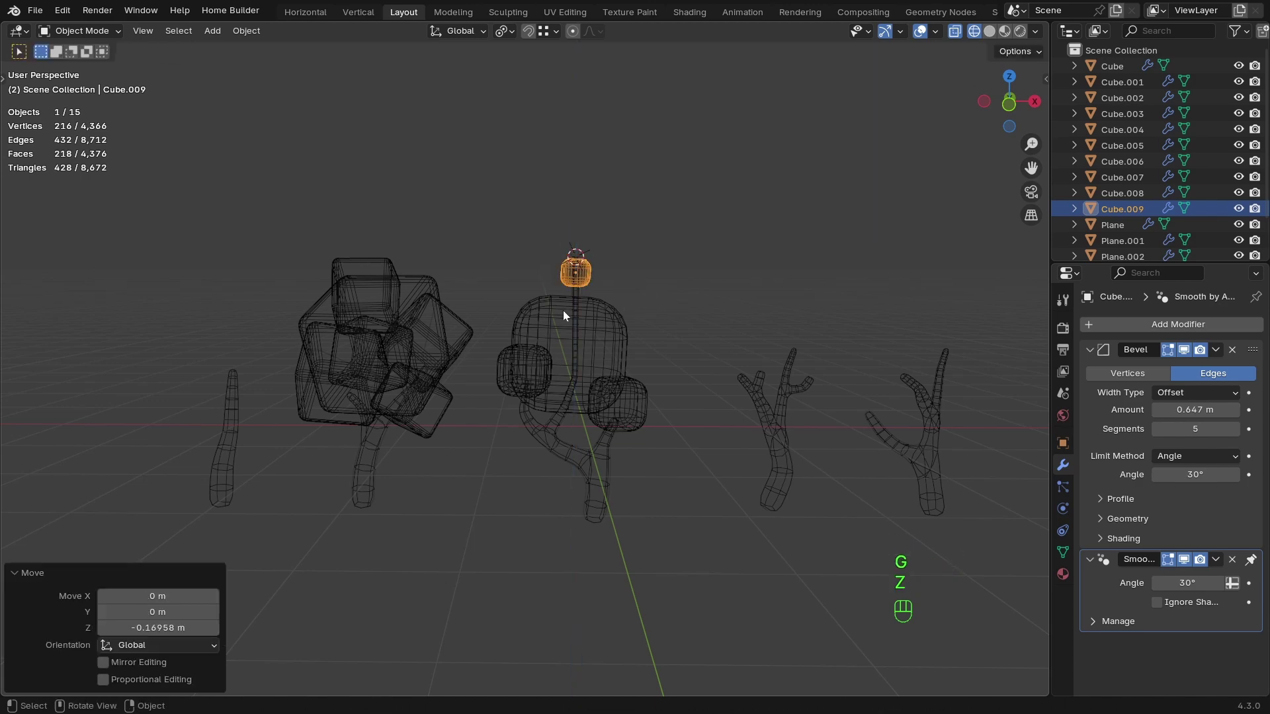
Lower the middle trunk's top vertex about 0.229 m along Z in Edit Mode so the branch ends inside the top cube.
key("shift+z")
key("Tab")
key("g")
key("z")
left_click(688, 406)
key("Tab")
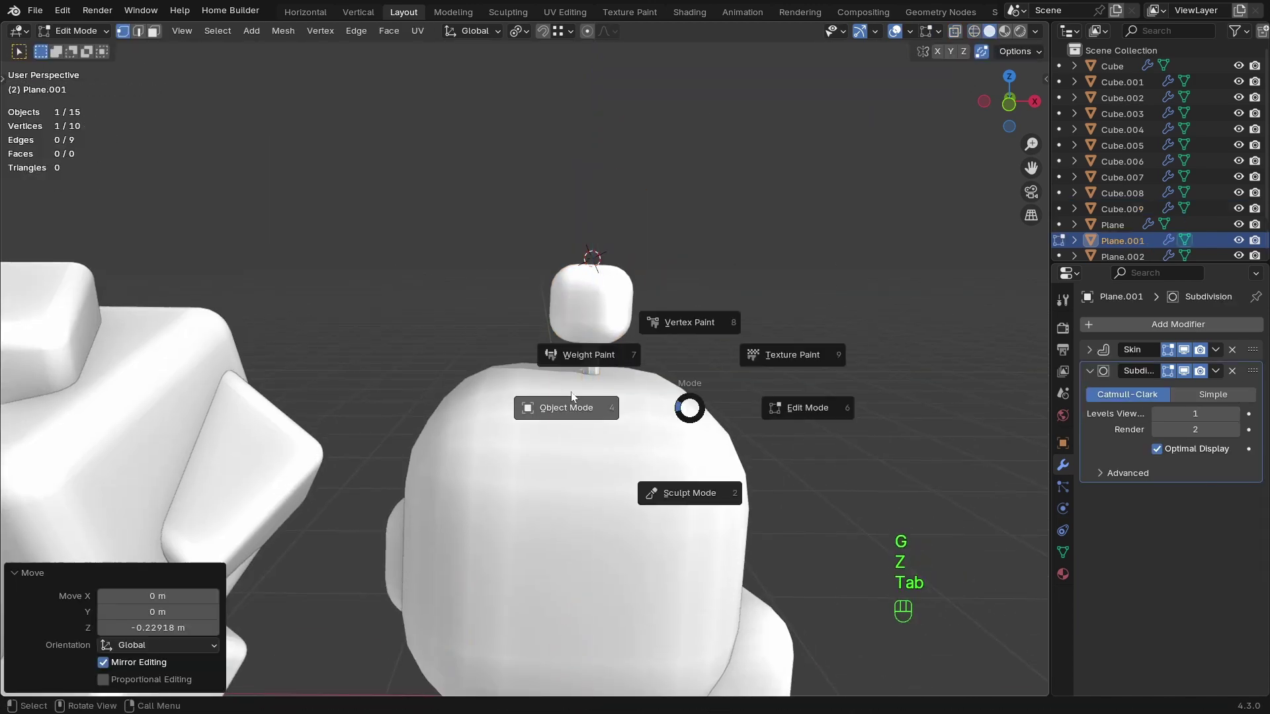
scroll(575, 384, "down", 5)
Scale the top rounded cube by about 1.579 and rotate it about 44° around Z.
left_click(561, 342)
key("s")
left_click(569, 349)
middle_click_drag(570, 350, 602, 479)
key("r")
key("z")
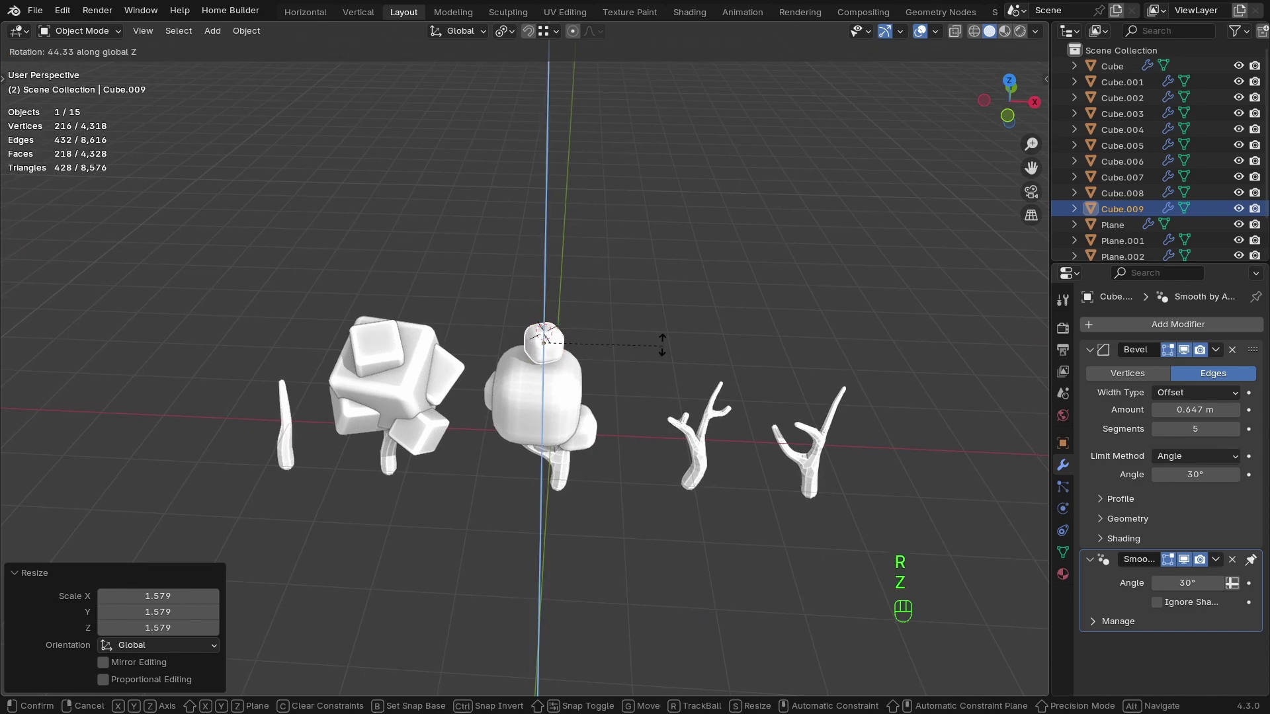
left_click(663, 345)
Lower the top cube about 0.15 m along Z and shift it about 0.04 m along X.
middle_click_drag(662, 344, 603, 330)
key("g")
key("z")
left_click(608, 343)
key("g")
key("x")
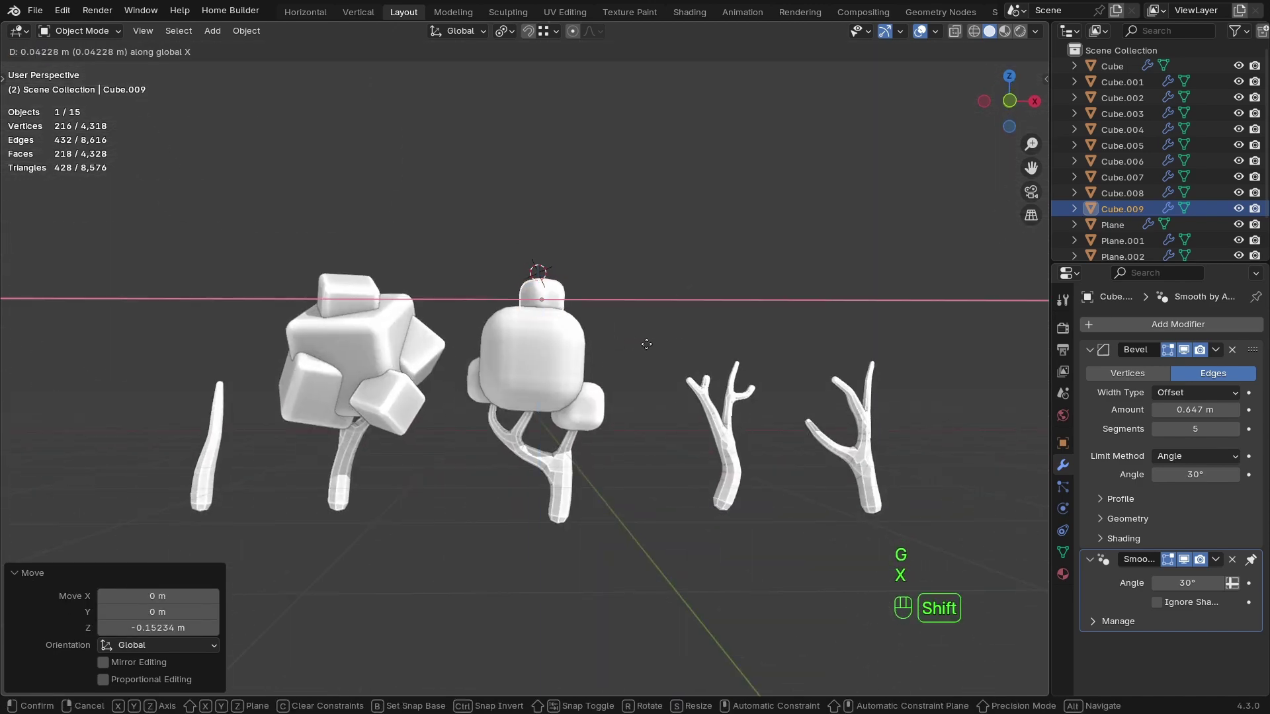
left_click(646, 344)
Deselect the top cube and save the file.
left_click(652, 360)
middle_click_drag(656, 404, 590, 283, "shift")
key("ctrl+s")
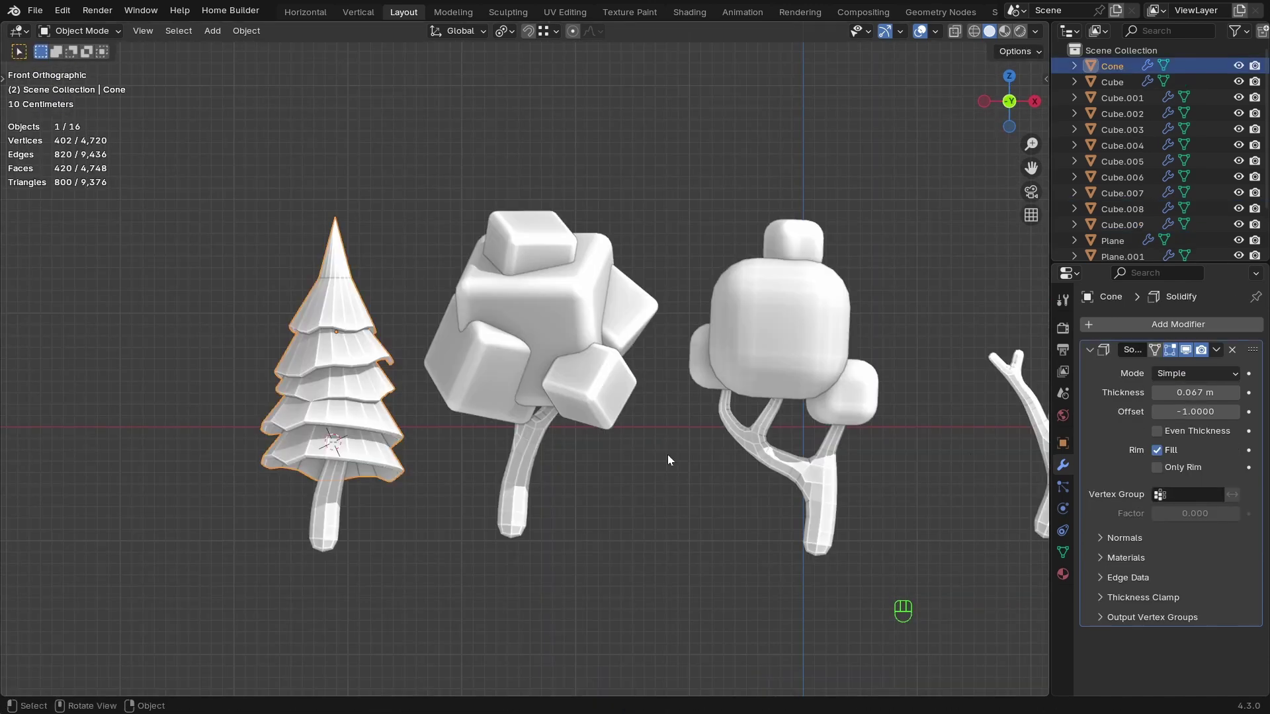
Move the layered pine crown and its trunk together along X, farther from the angular cube tree.
middle_click_drag(376, 411, 615, 342, "shift")
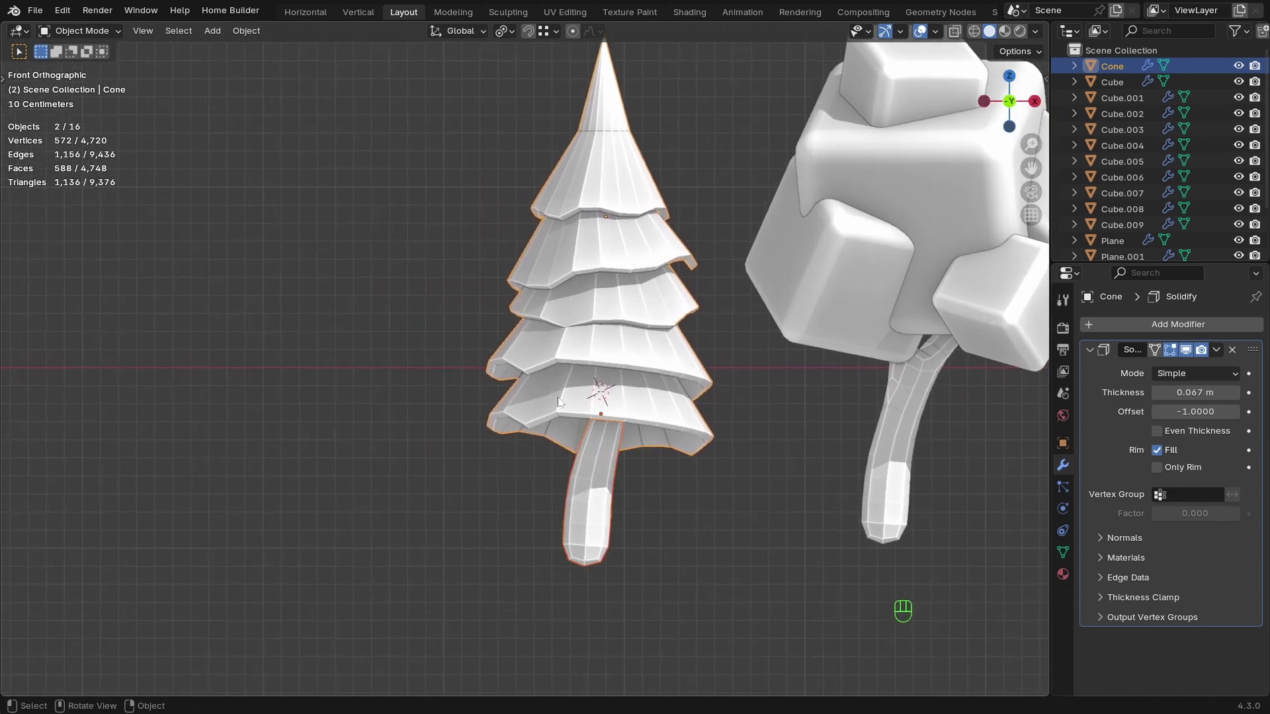
key("g")
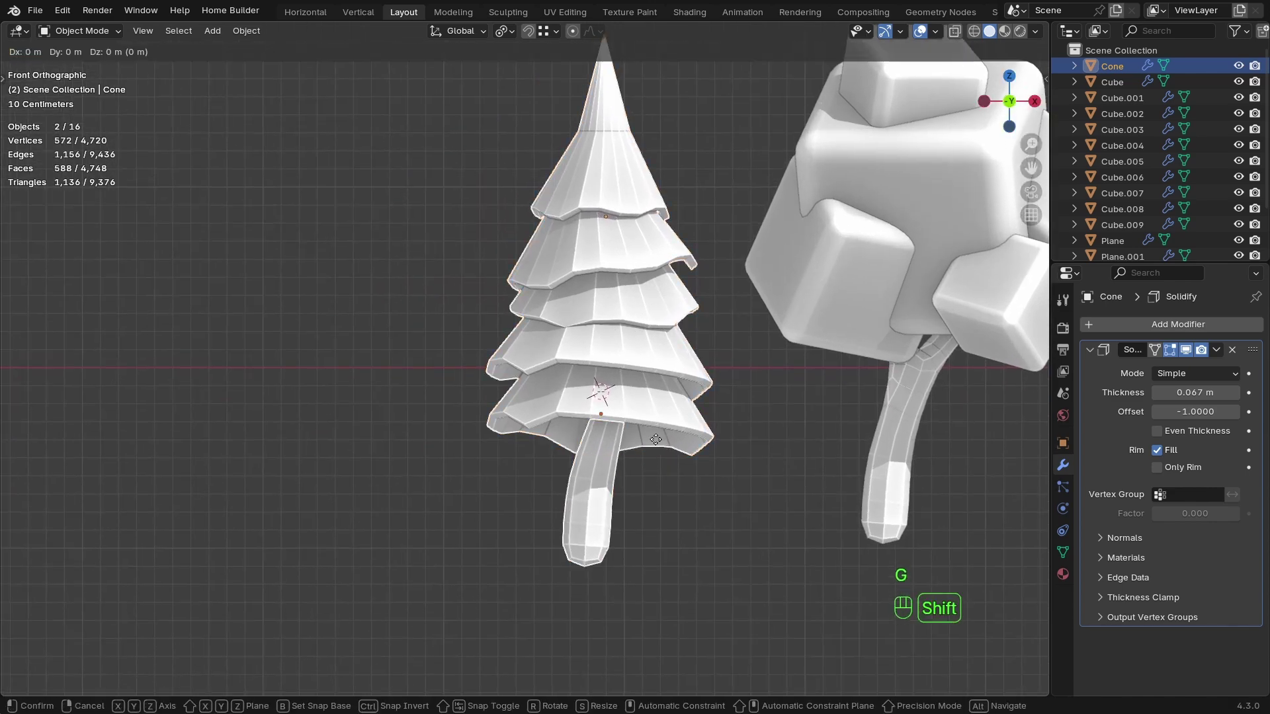
key("shift+d")
key("x")
left_click(276, 504)
Duplicate the pine's trunk about 1.717 m along X into the gap beside the angular cube tree.
left_click(258, 505)
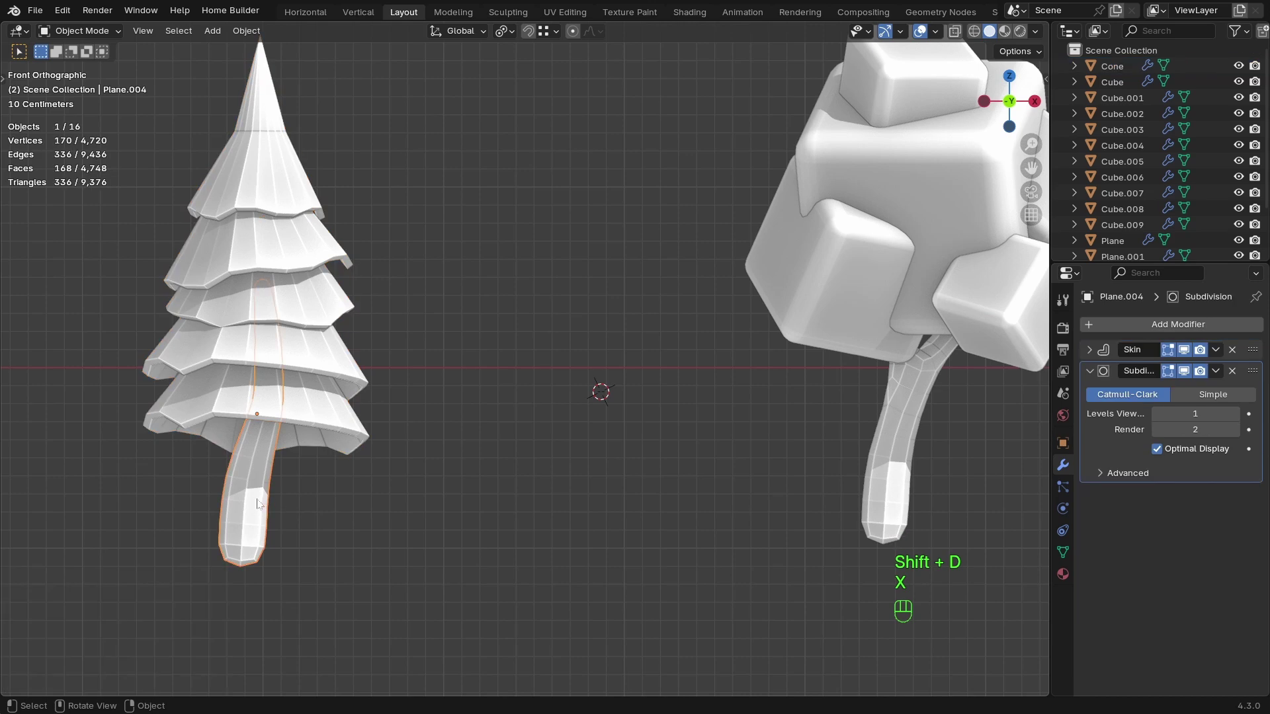
key("shift+d")
key("x")
left_click(567, 505)
middle_click_drag(567, 505, 589, 463, "ctrl")
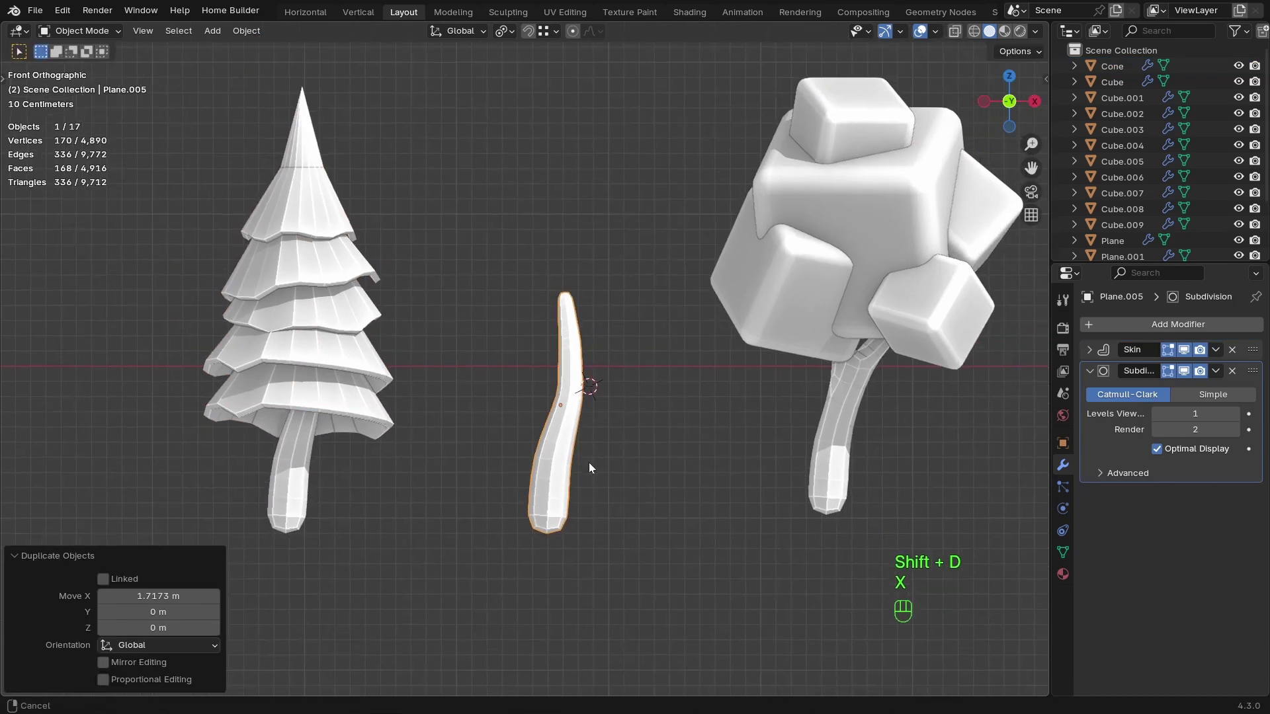
Snap the 3D cursor to the tip vertex of the duplicated trunk.
left_click(573, 306)
key("Tab")
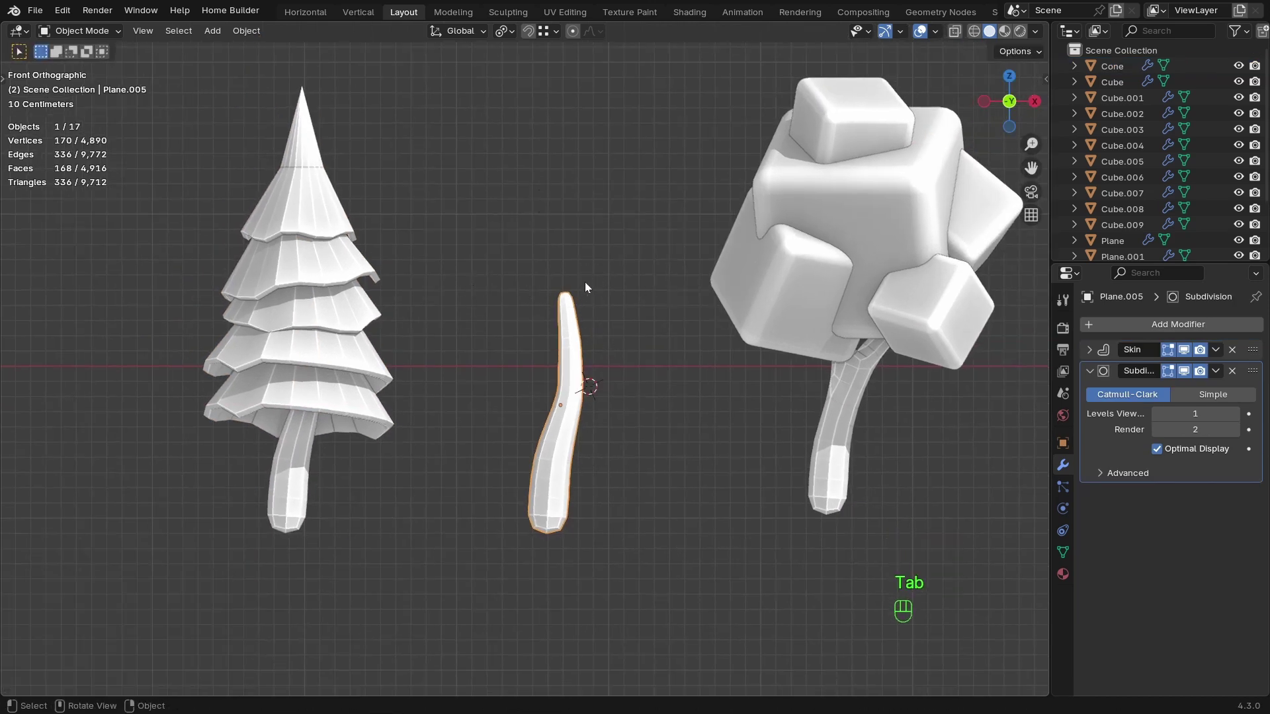
key("Tab")
key("shift+z")
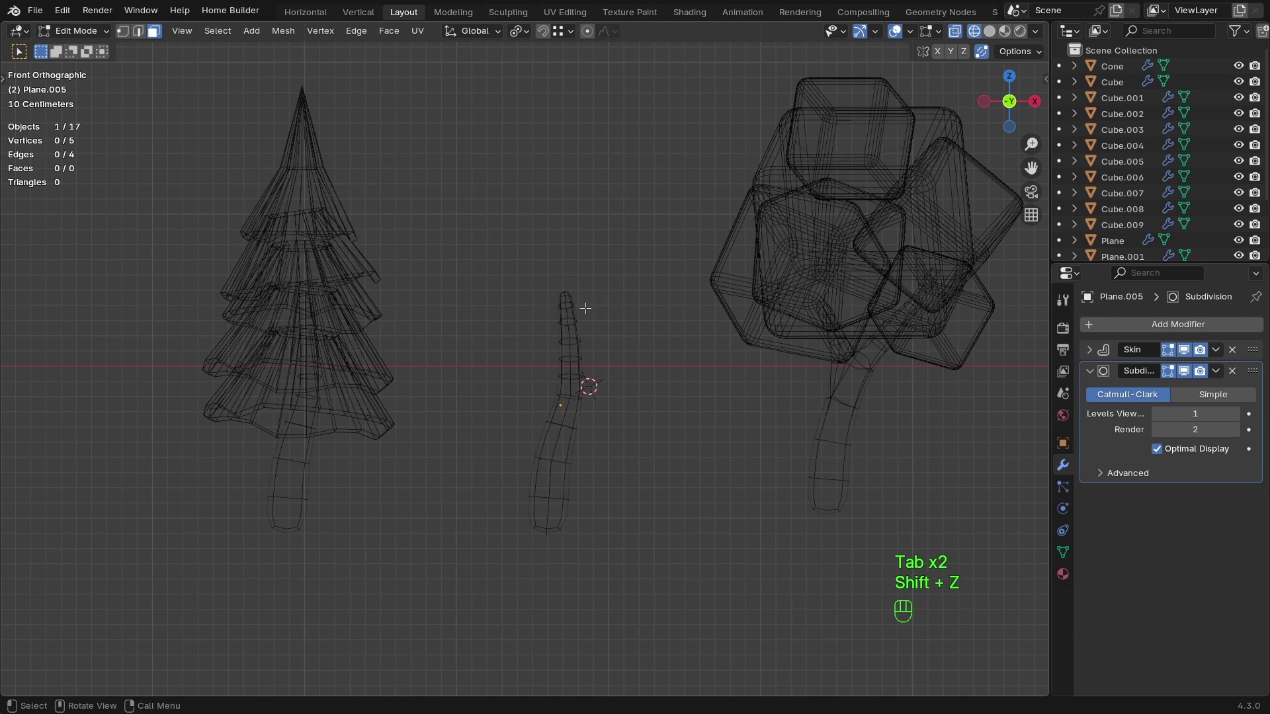
key("1")
left_click(566, 291)
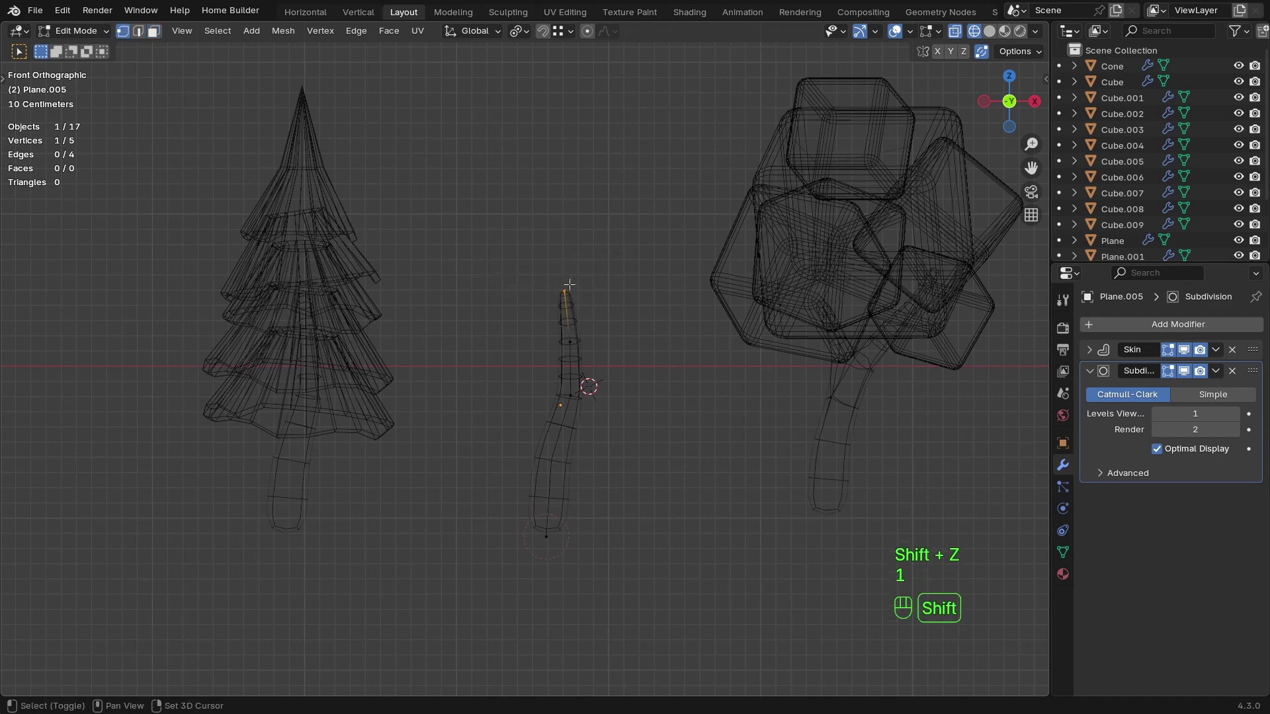
key("shift+s")
left_click(582, 389)
key("Tab")
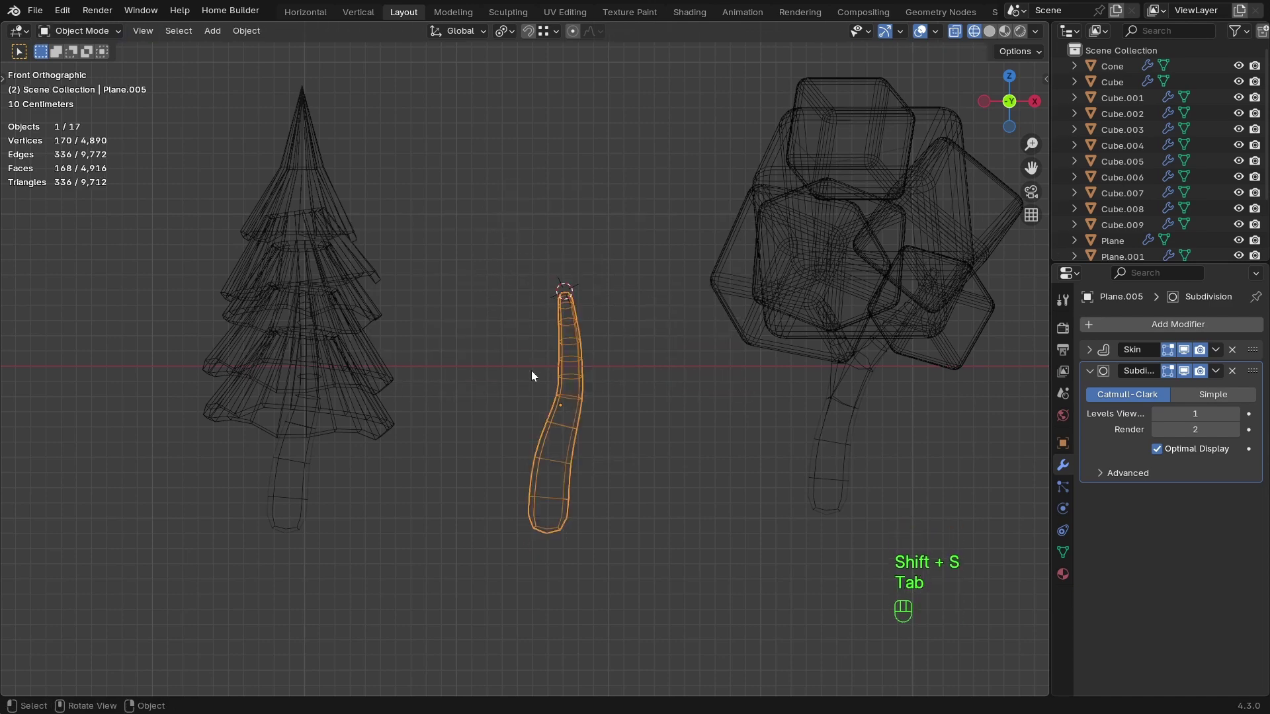
left_click(621, 374)
key("shift+z")
Add a mesh cone with 14 vertices at the 3D cursor on the duplicated trunk's tip.
left_click(581, 319)
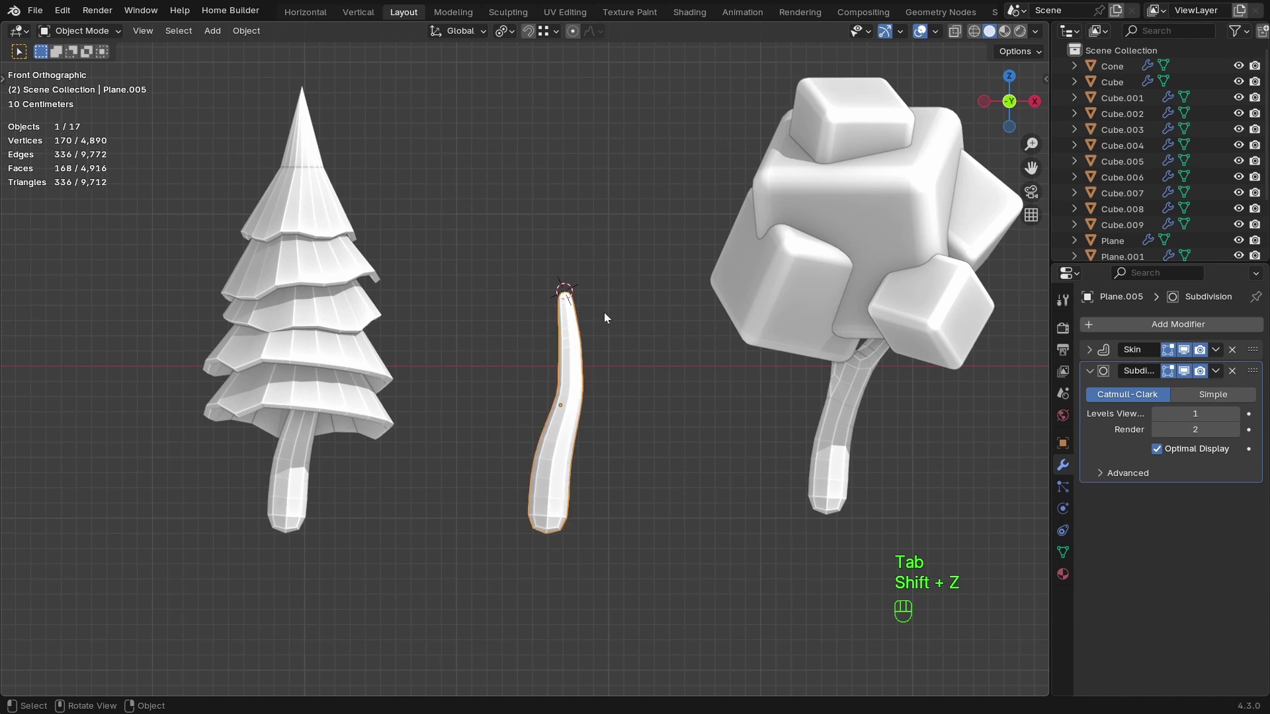
left_click(641, 312)
scroll(656, 296, "up", 2)
middle_click_drag(619, 237, 564, 304, "shift")
scroll(549, 317, "down", 2)
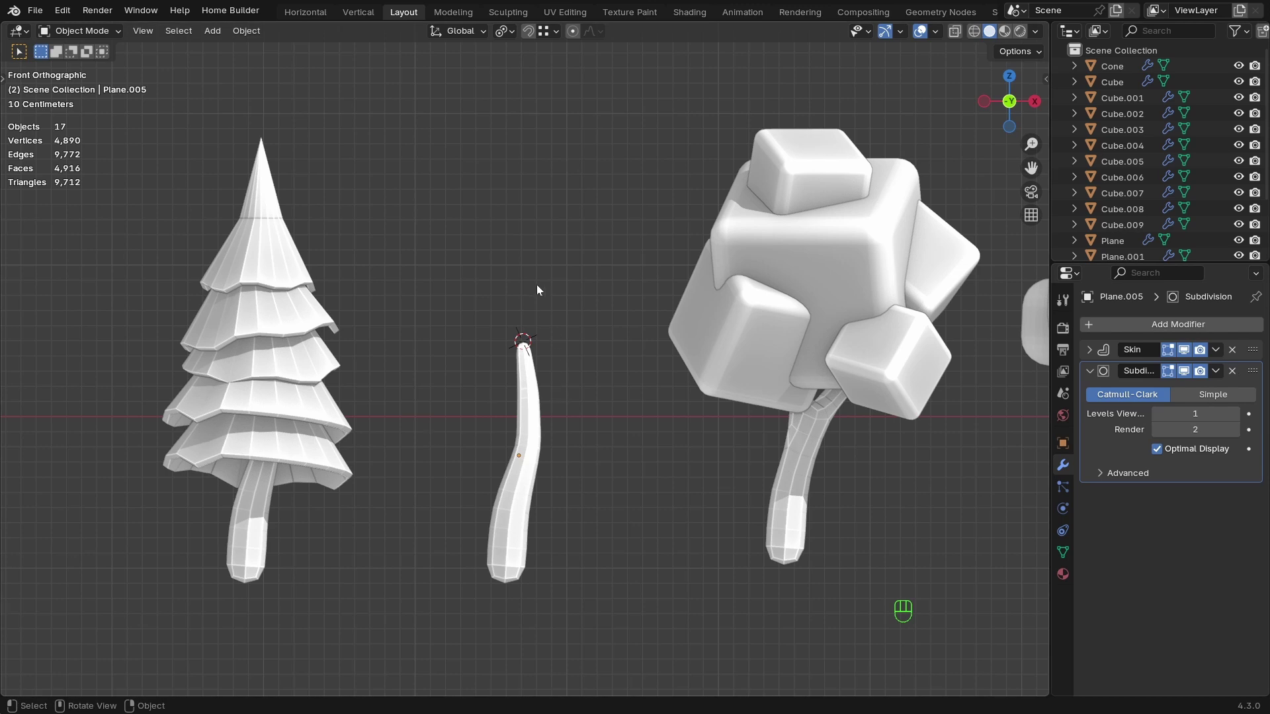
key("shift+a")
mouse_move(523, 279)
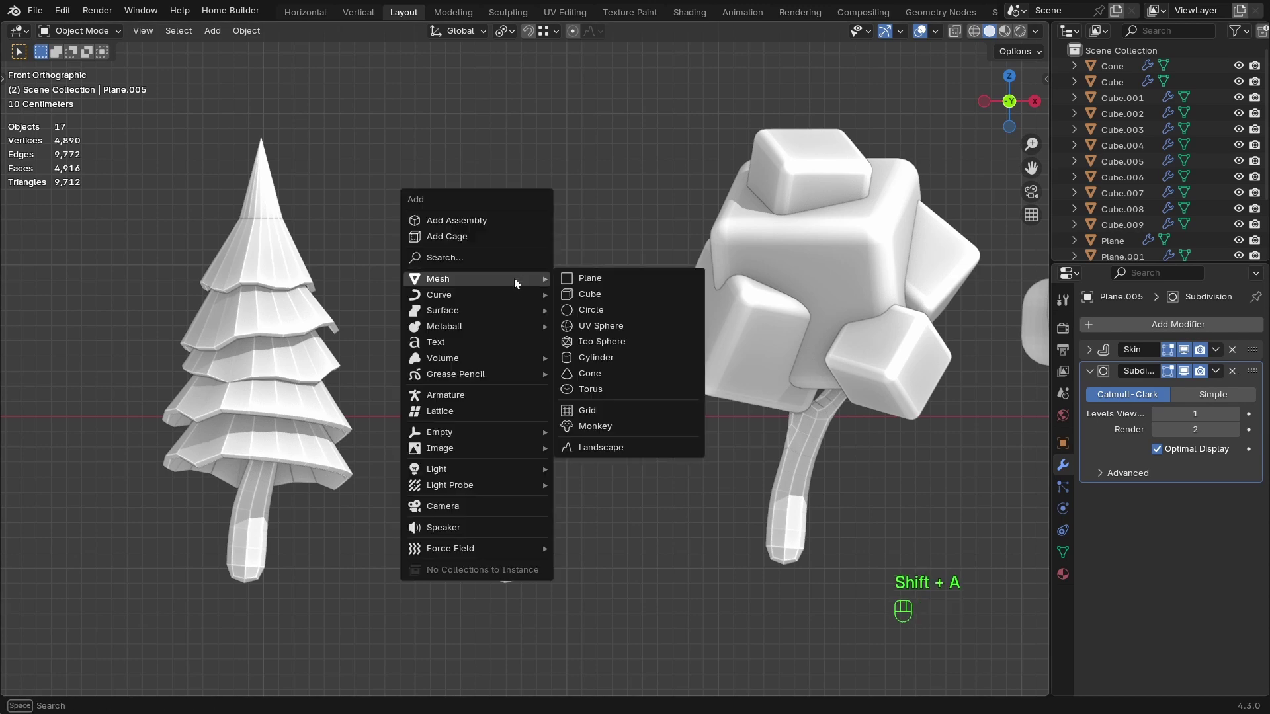
left_click(598, 374)
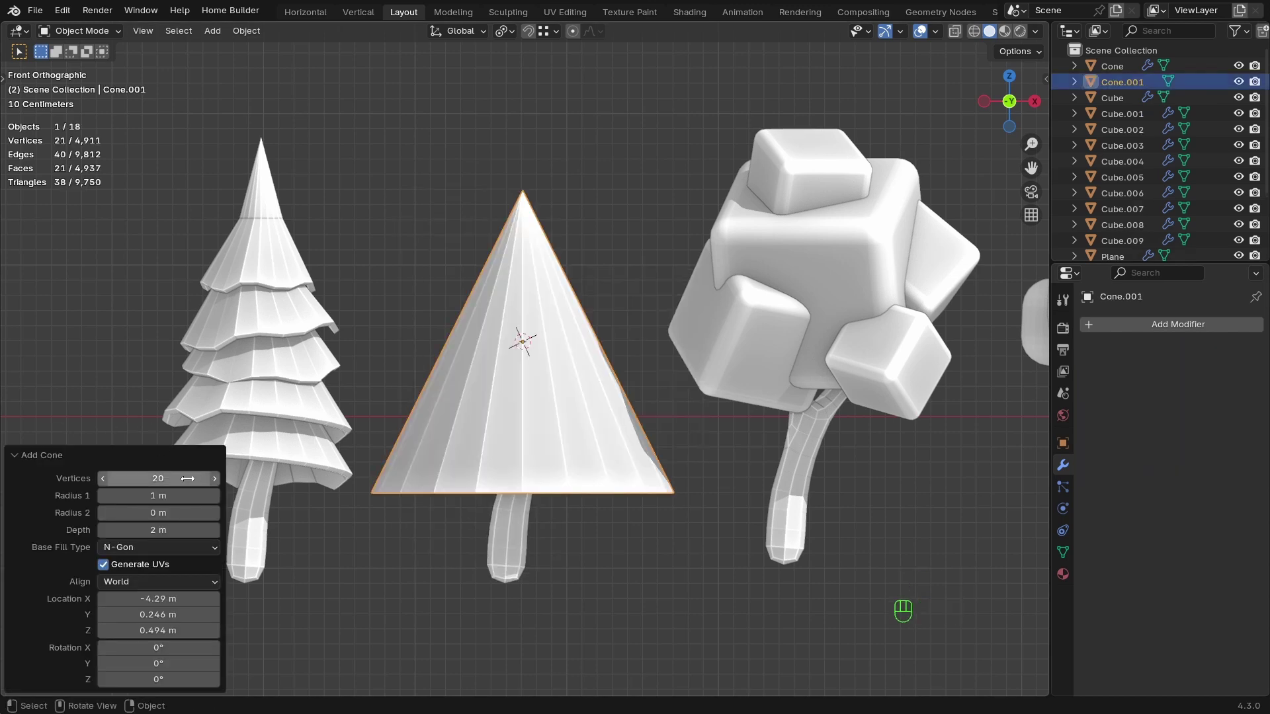
left_click(158, 478)
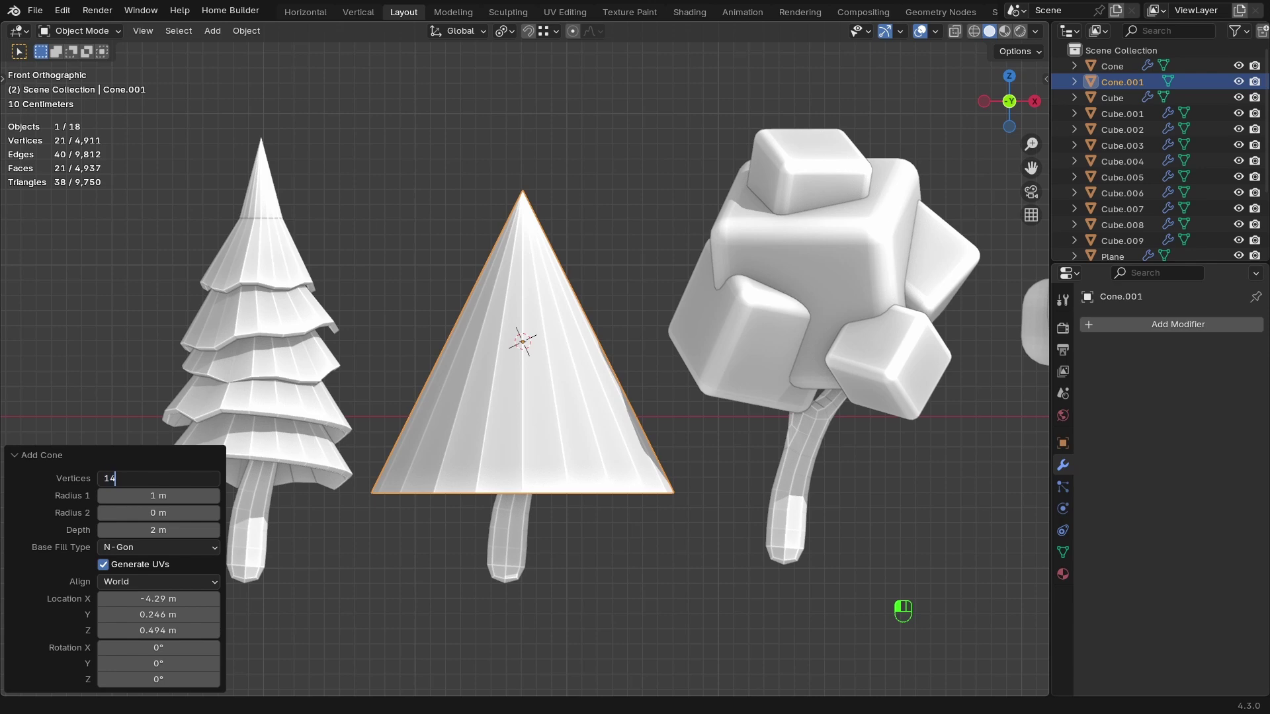
key("Return")
Scale the new cone by about 0.549 and raise it along Z above the trunk's tip.
middle_click_drag(608, 440, 614, 456, "ctrl")
key("s")
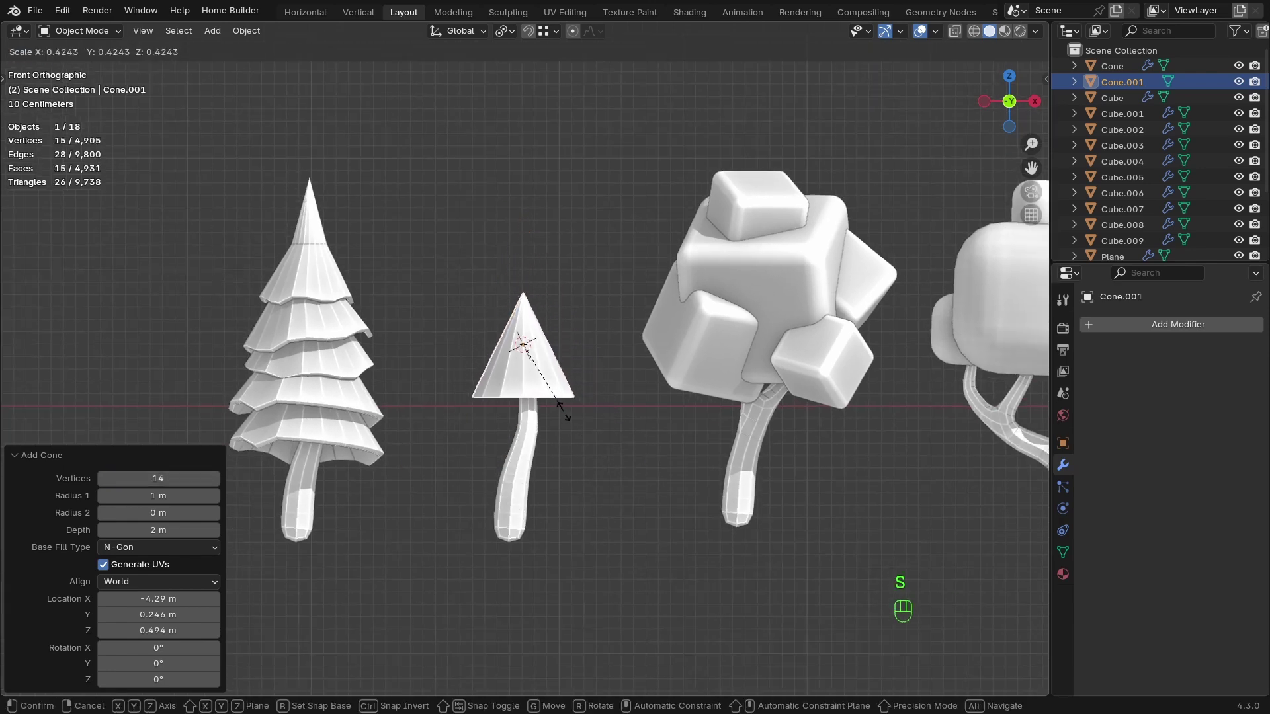
left_click(582, 433)
key("g")
key("z")
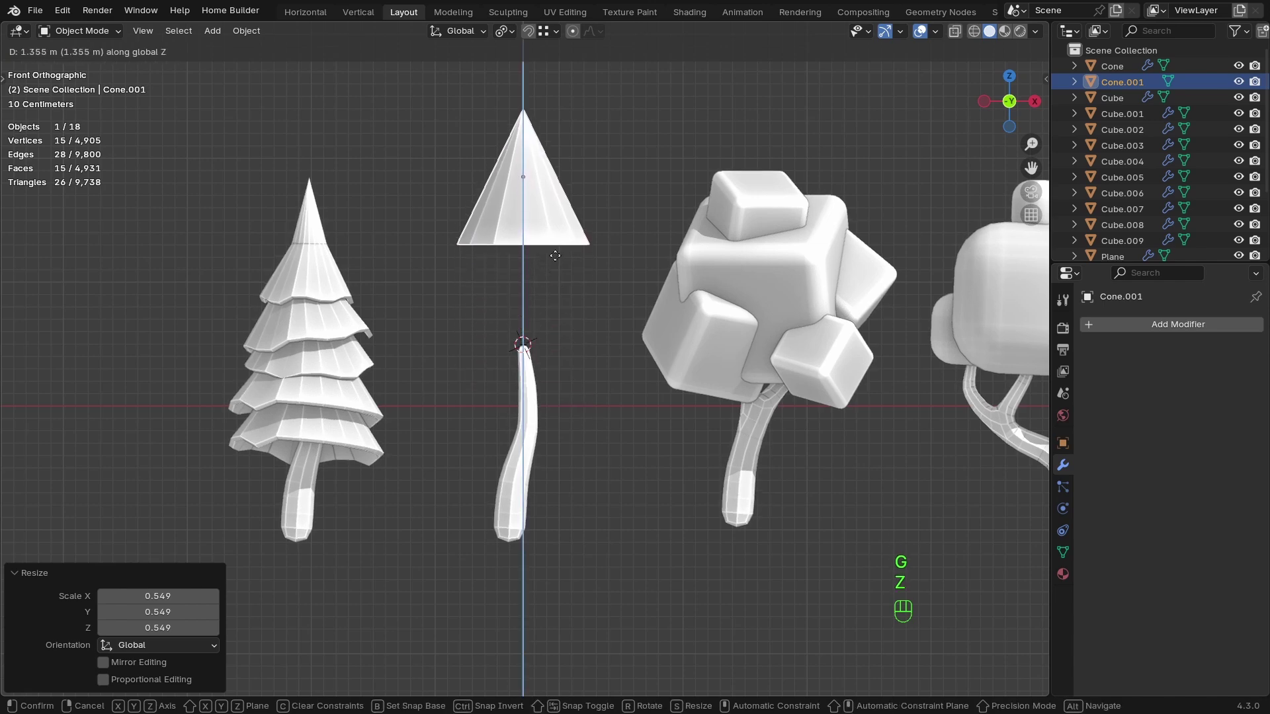
left_click(559, 319)
Delete the bottom cap face of the new cone above the duplicated trunk.
middle_click_drag(571, 275, 554, 260)
key("Tab")
left_click(519, 263)
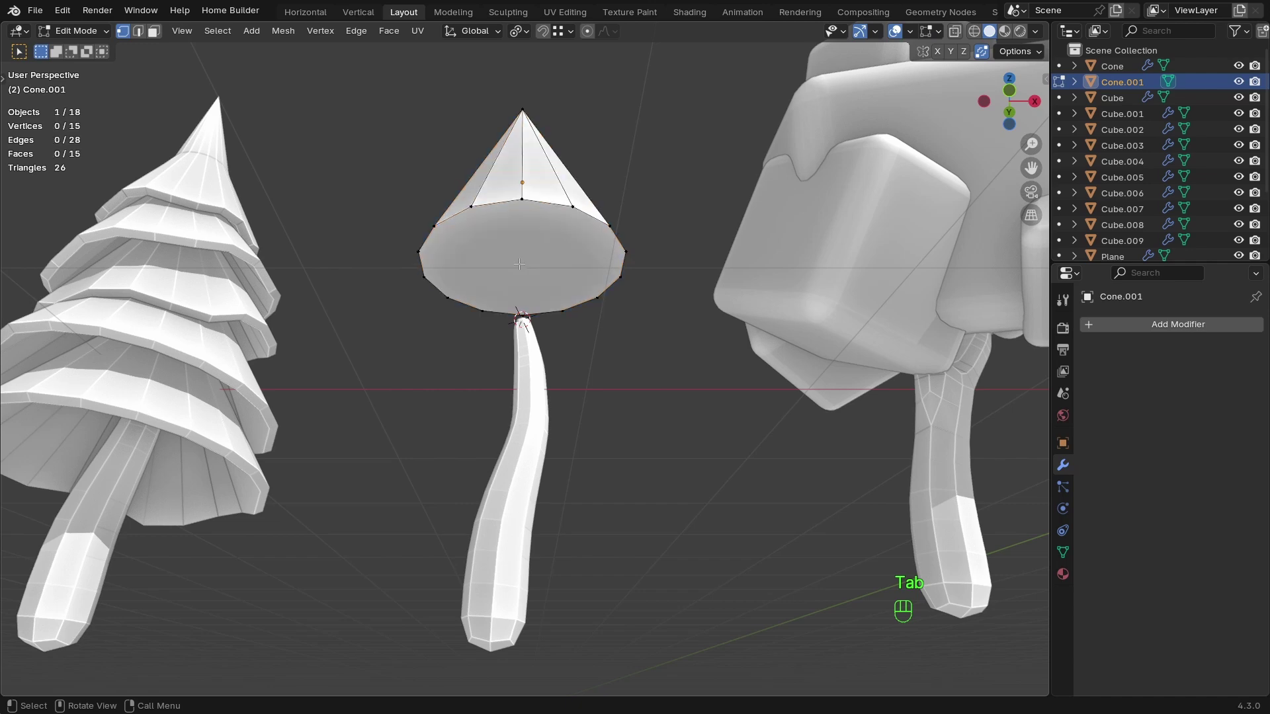
left_click(520, 266)
key("x")
left_click(518, 263)
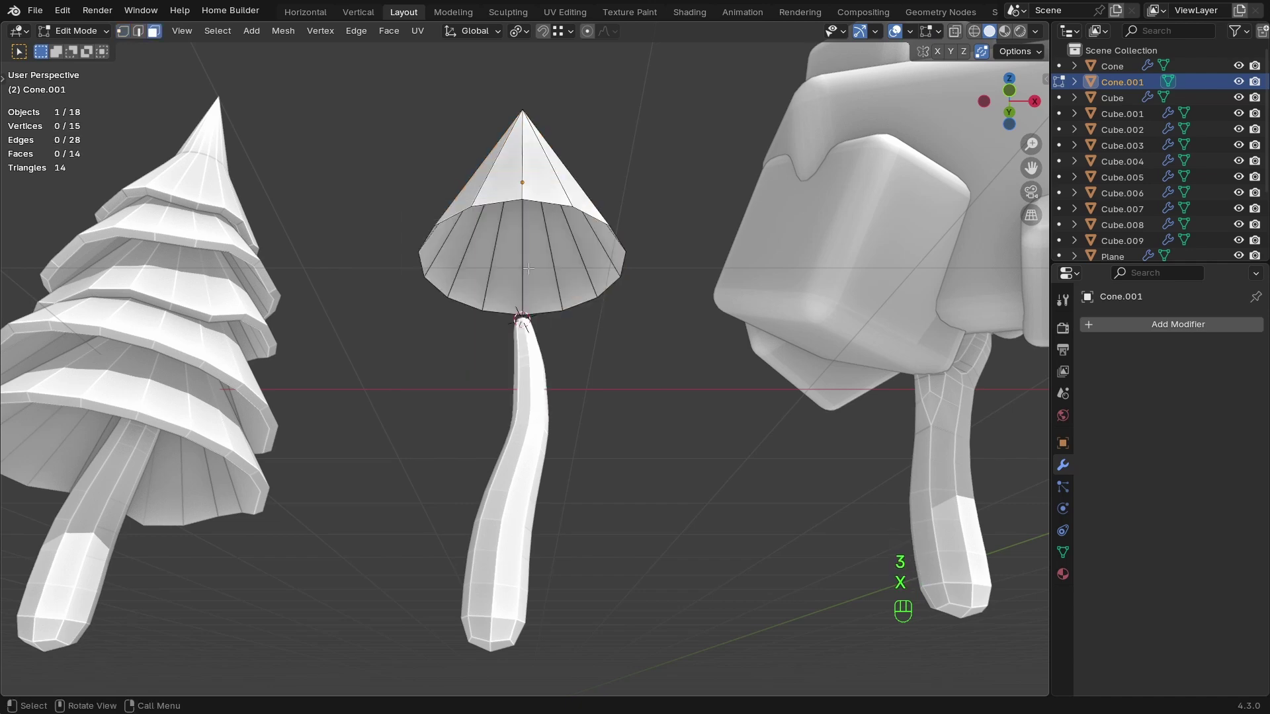
Select the cone's bottom edge loop and slide it up toward the tip to shorten the cone.
middle_click_drag(518, 264, 567, 348)
key("KP_1")
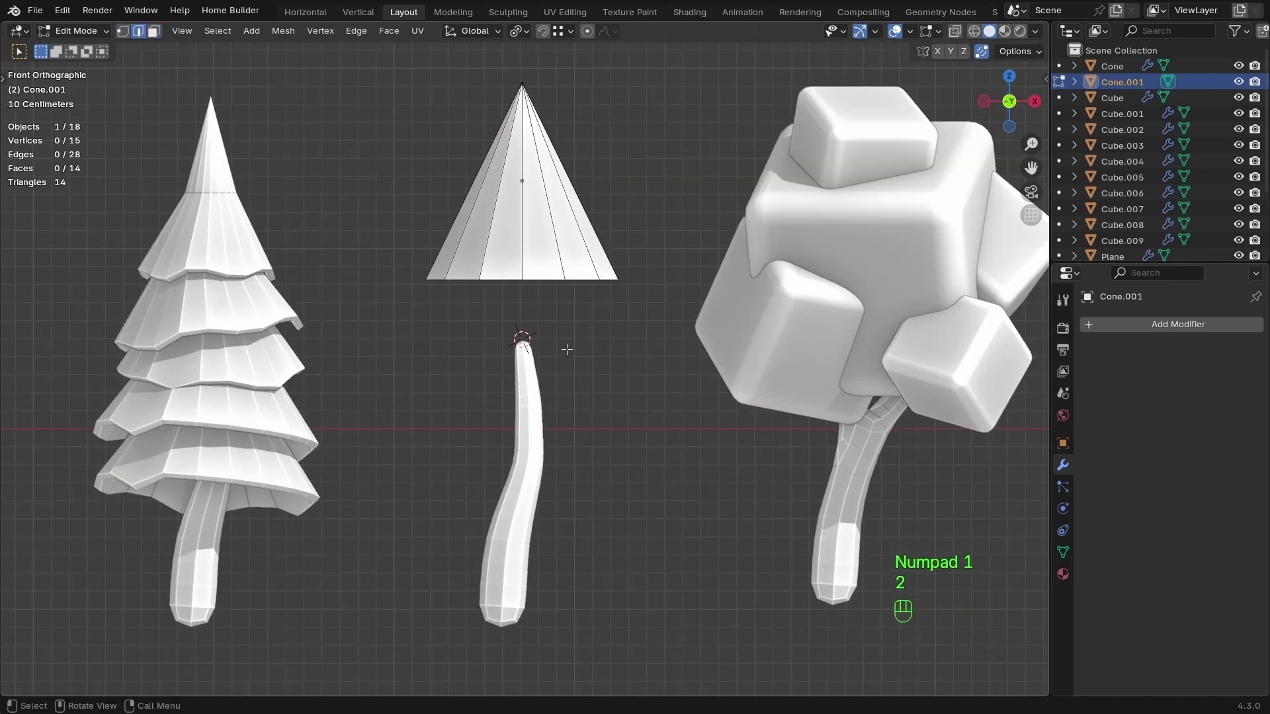
left_click(543, 279, "alt")
key("shift+z")
middle_click_drag(543, 279, 620, 318, "ctrl")
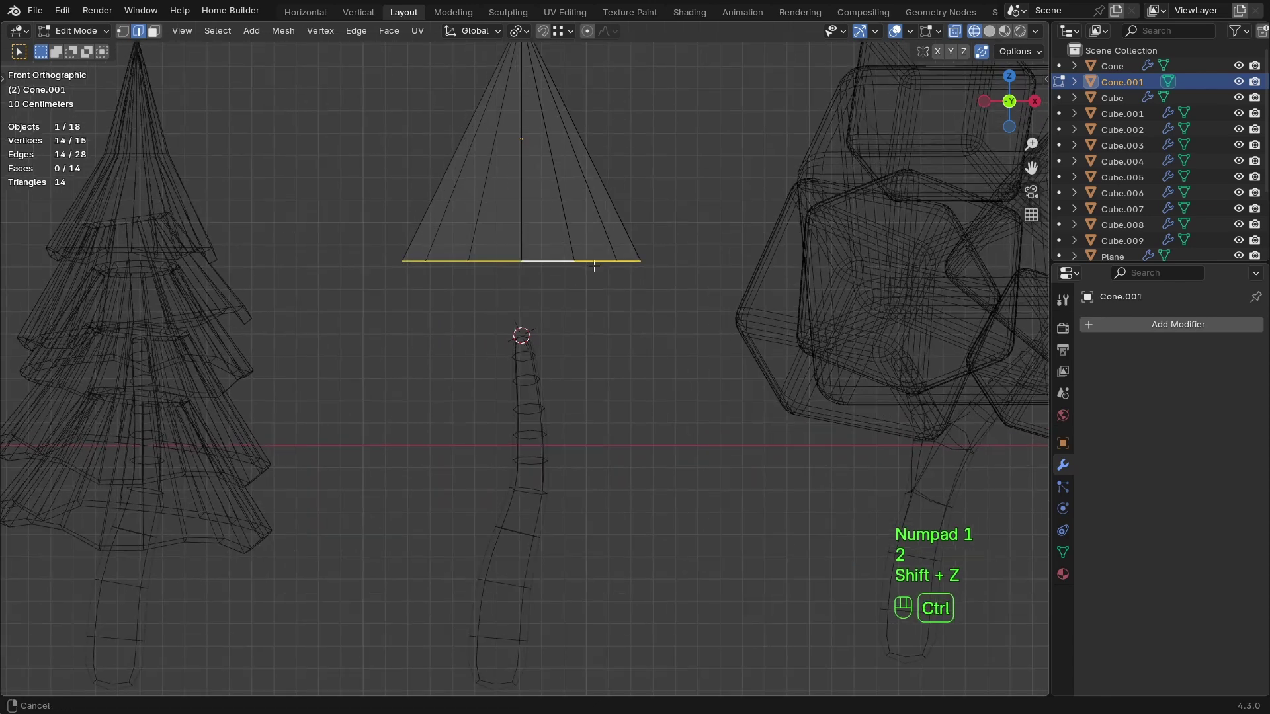
key("g")
key("g")
left_click(622, 250)
Extrude the cone's bottom edge loop downward along Z and flare it outward by scaling about 2.096.
middle_click_drag(622, 250, 624, 317, "shift")
key("e")
right_click(603, 345)
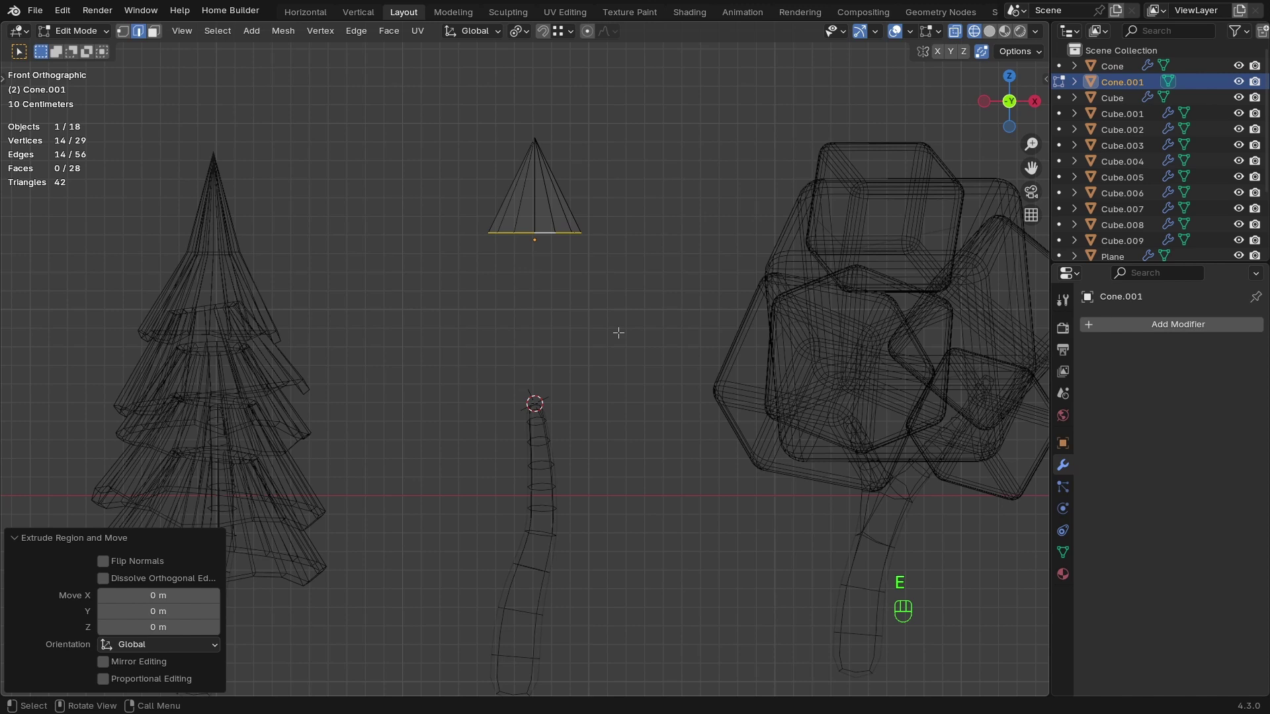
key("g")
key("z")
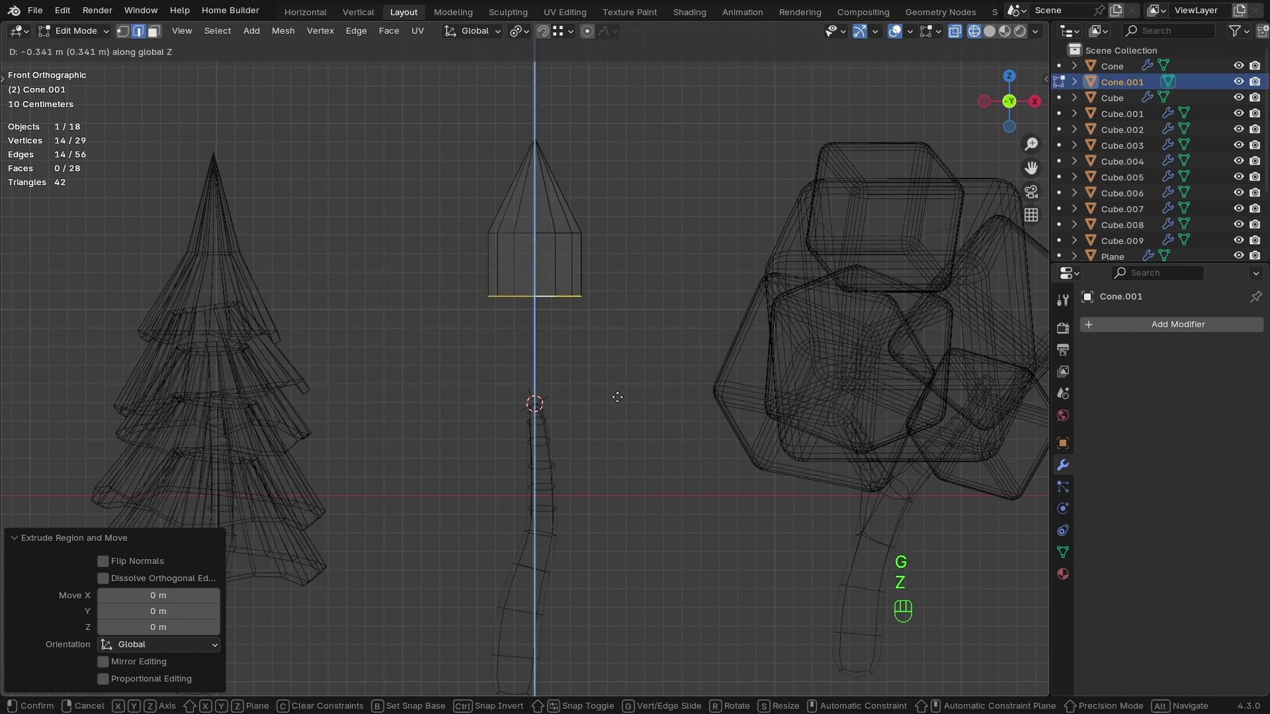
left_click(613, 420)
key("s")
left_click(799, 366)
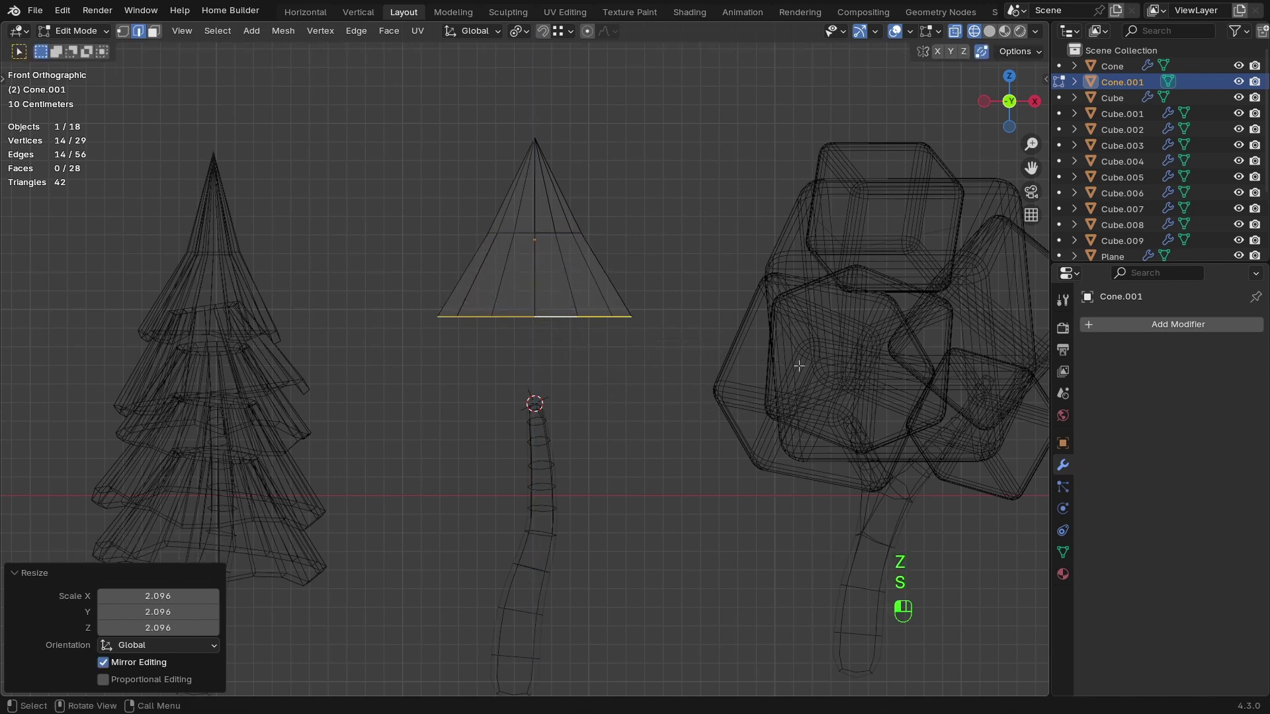
Scale the cone's middle edge loop inward to pinch the profile and adjust the scale of the bottom loop.
left_click(544, 234, "alt")
key("s")
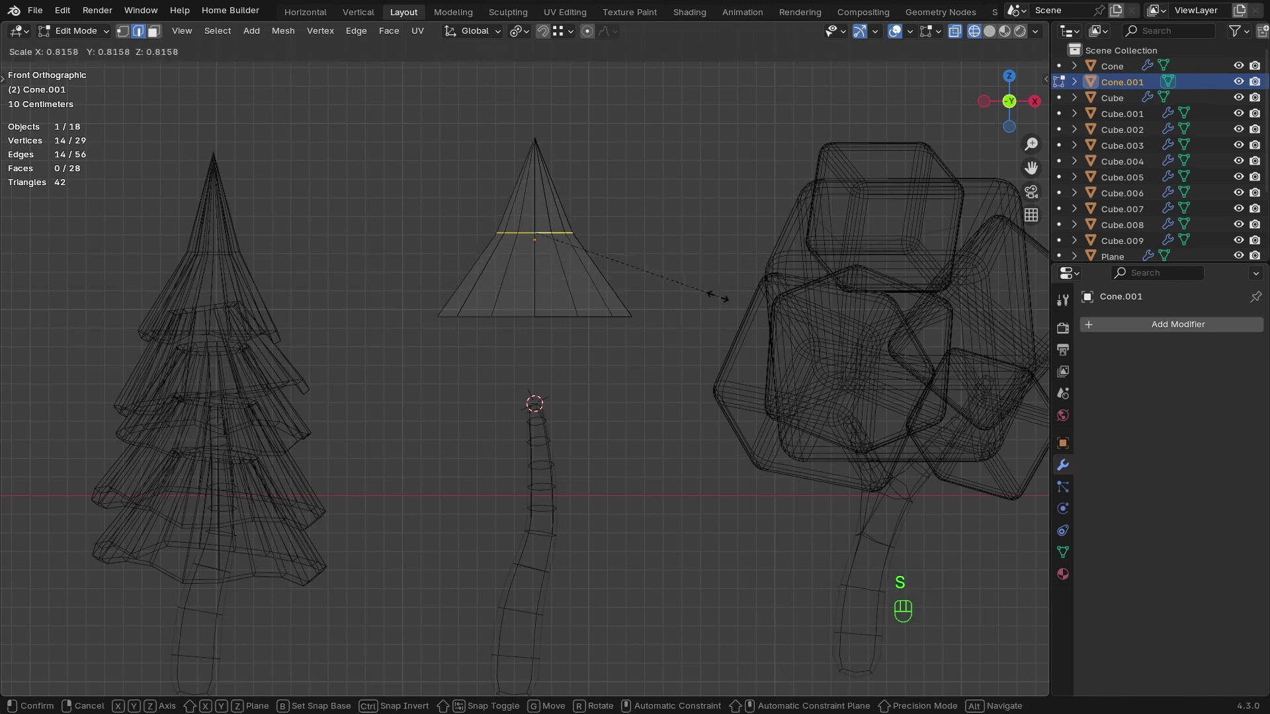
left_click(703, 292)
left_click(562, 318, "alt")
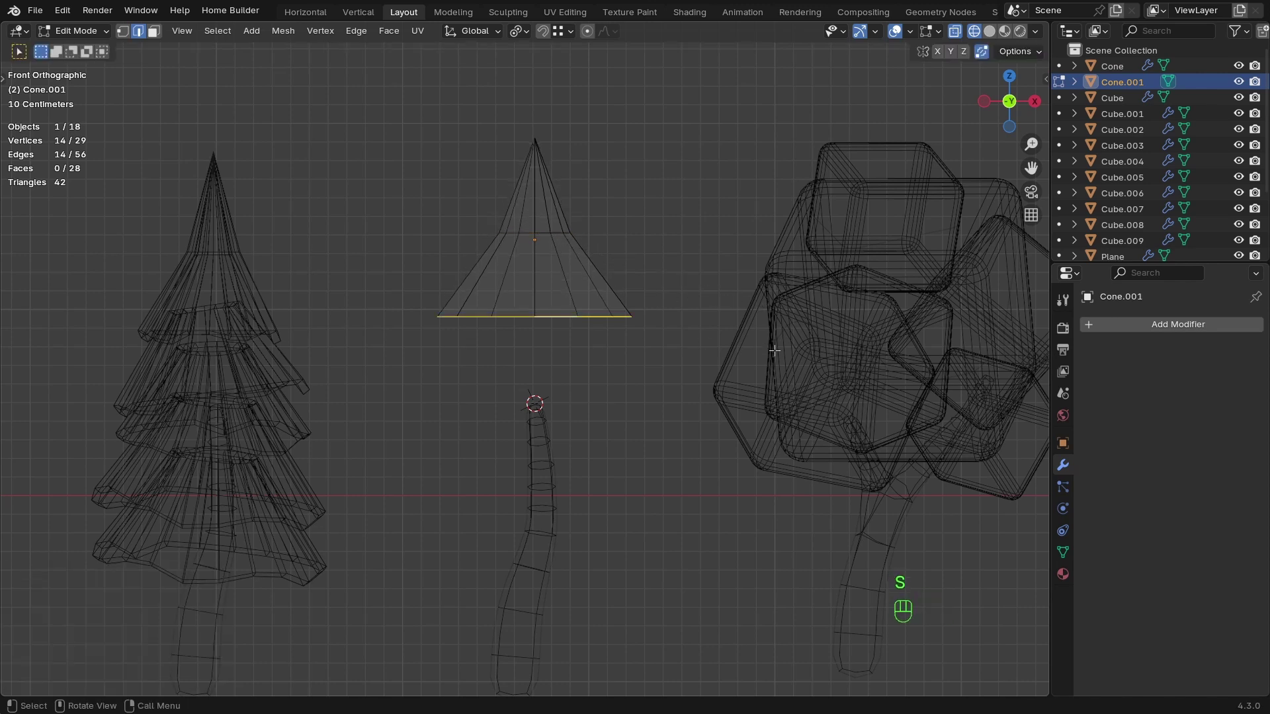
key("s")
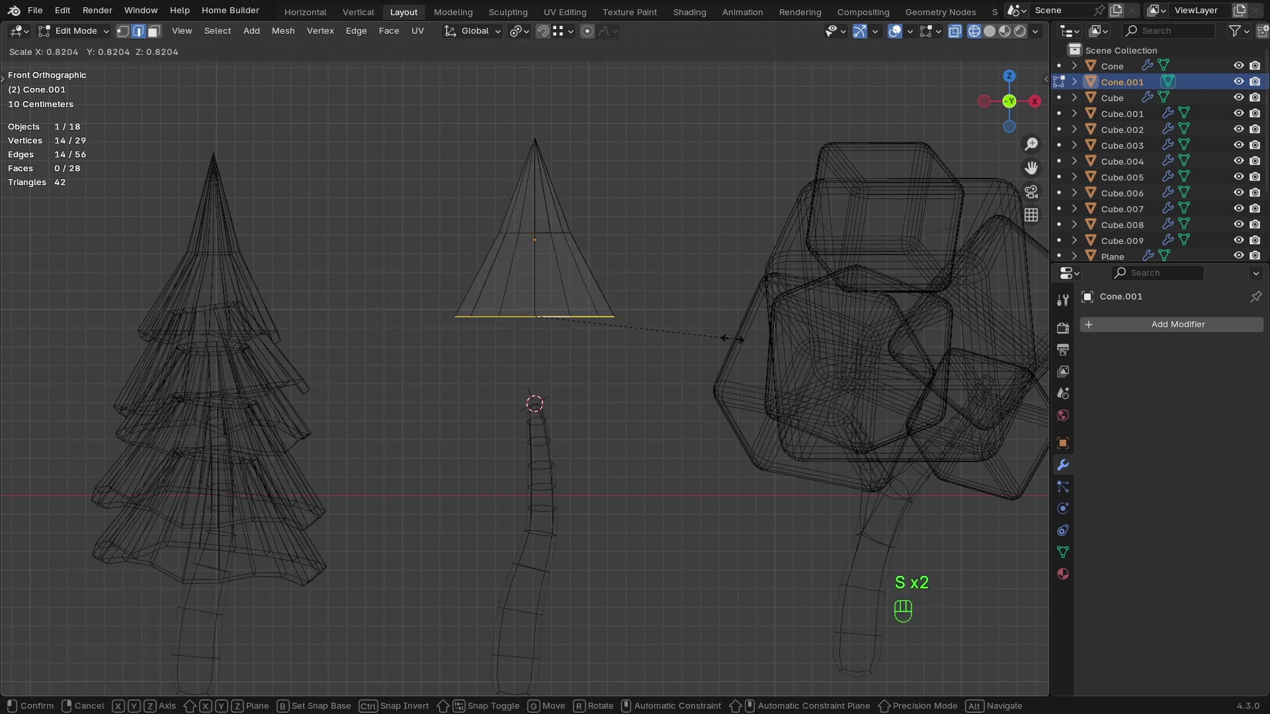
left_click(800, 344)
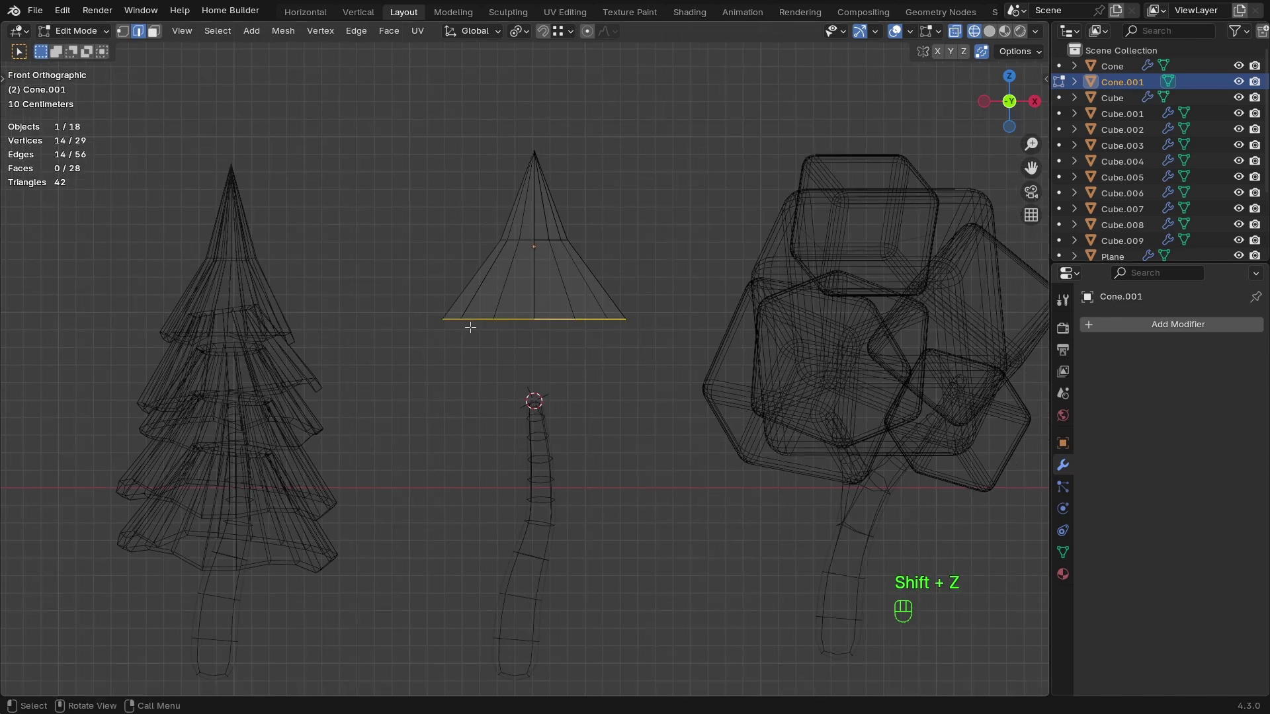
Select five spaced-out edges around the cone's bottom rim.
middle_click_drag(472, 326, 582, 313, "ctrl")
left_click(549, 318)
mouse_move(581, 314)
middle_mouse_down("shift")
mouse_move(571, 365)
mouse_move(560, 321)
middle_mouse_up("shift")
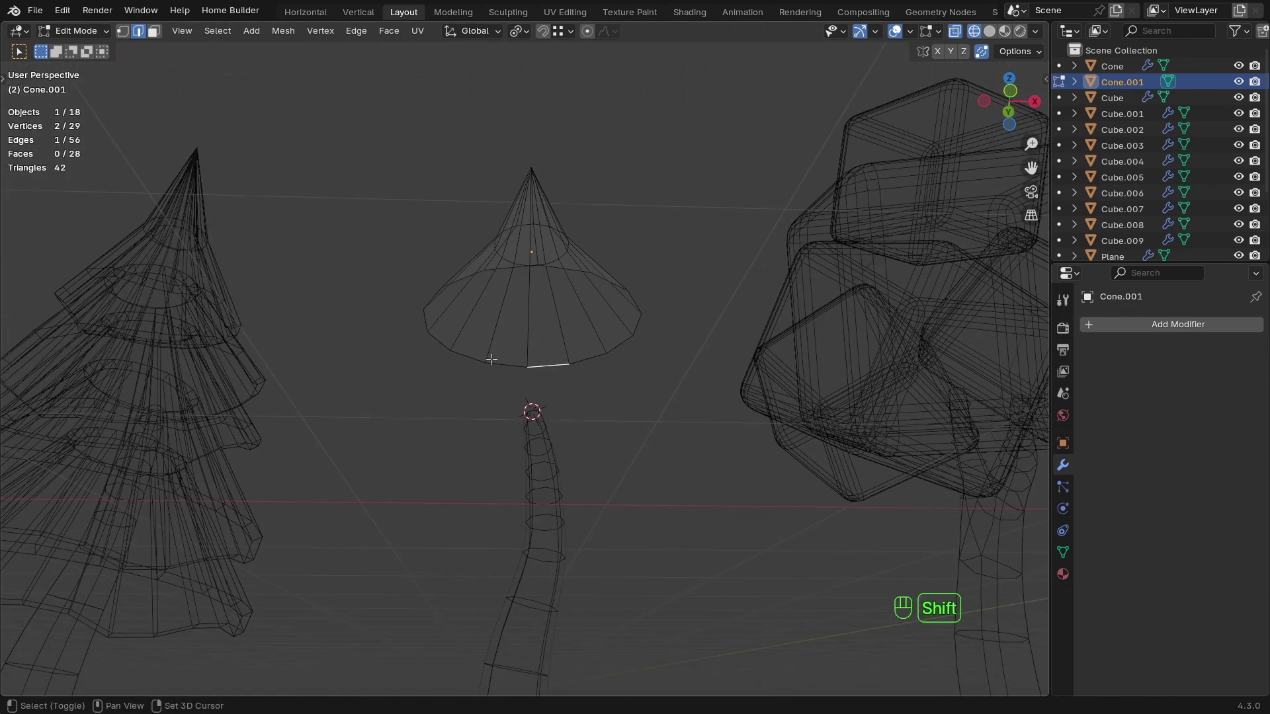
middle_click_drag(458, 340, 606, 11)
left_click(388, 320, "shift")
key("ctrl+z")
left_click(531, 441, "shift")
left_click(527, 443, "shift")
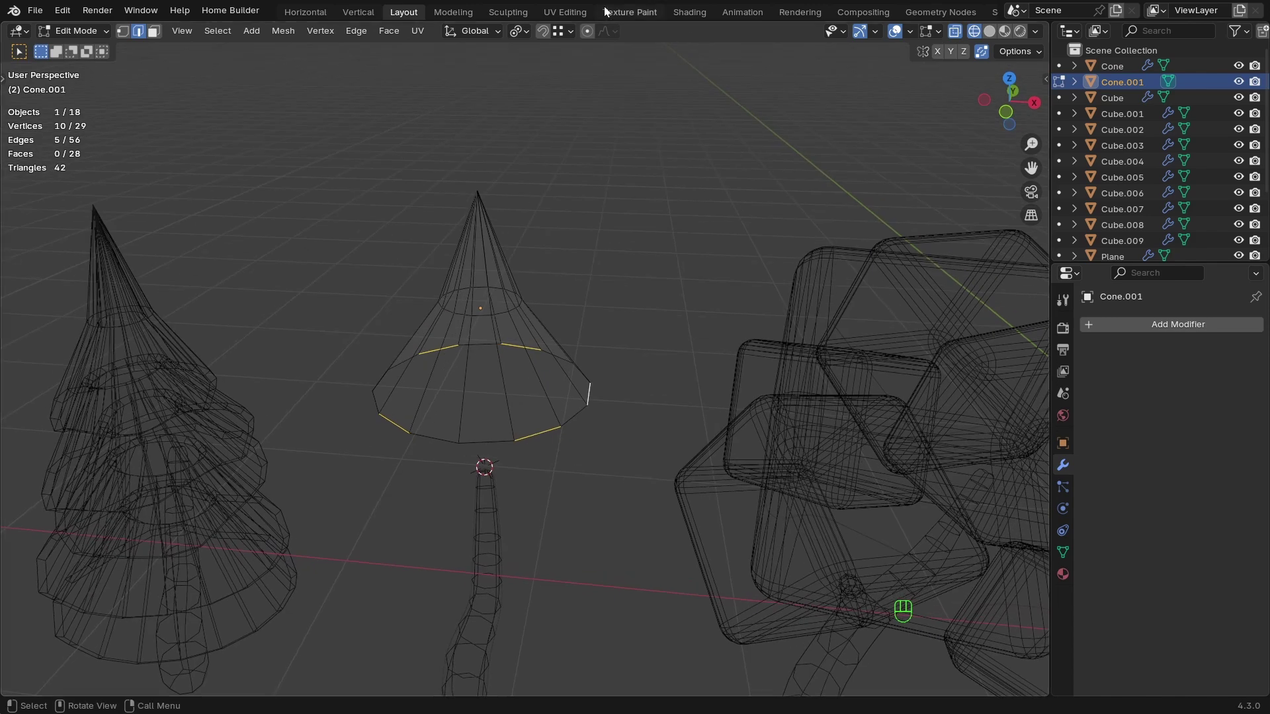
Lower the selected rim edges about 0.241 m along Z using connected-only proportional editing with Random falloff and a 0.4 m size.
left_click(586, 33)
left_click(604, 29)
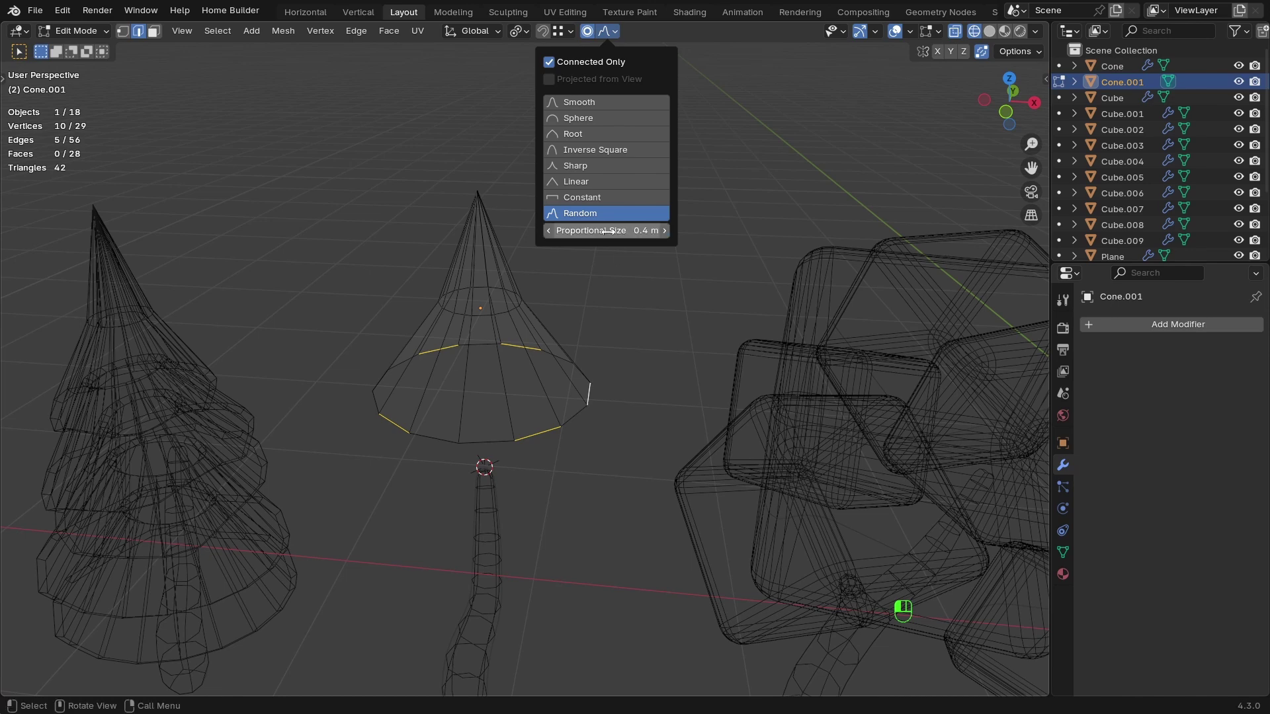
key("Return")
middle_click_drag(618, 348, 572, 368, "ctrl")
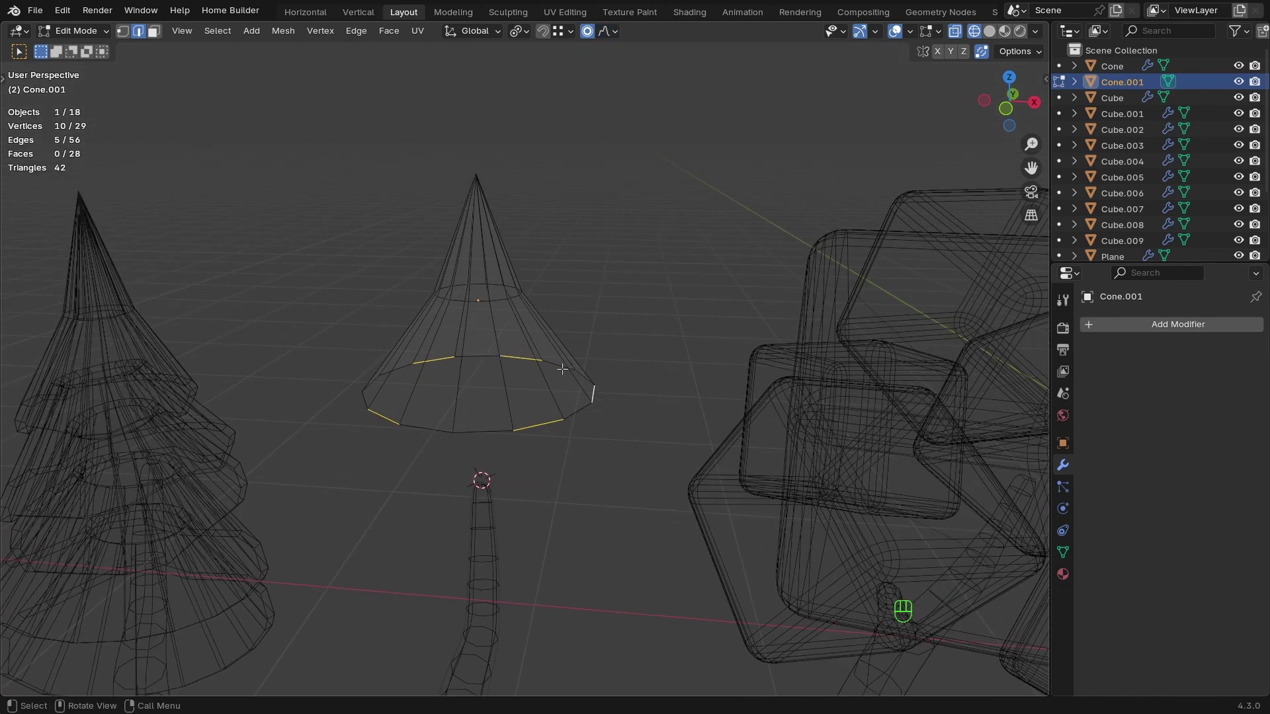
key("g")
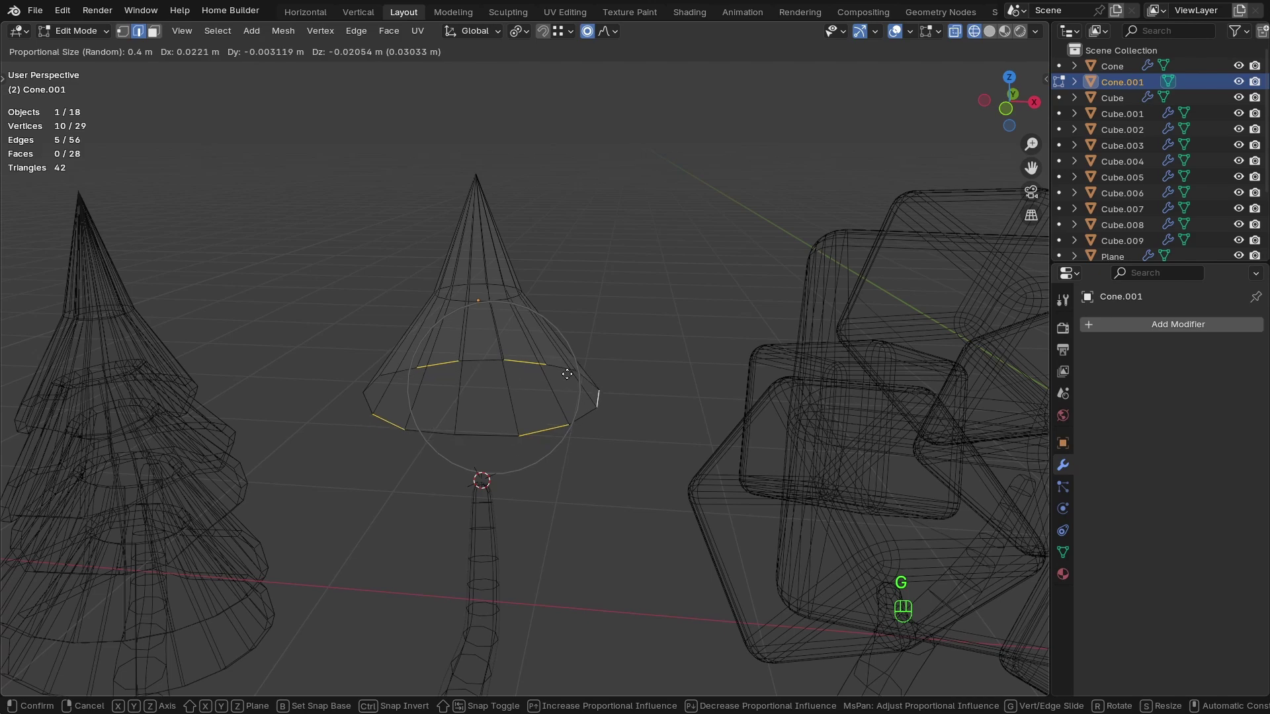
key("z")
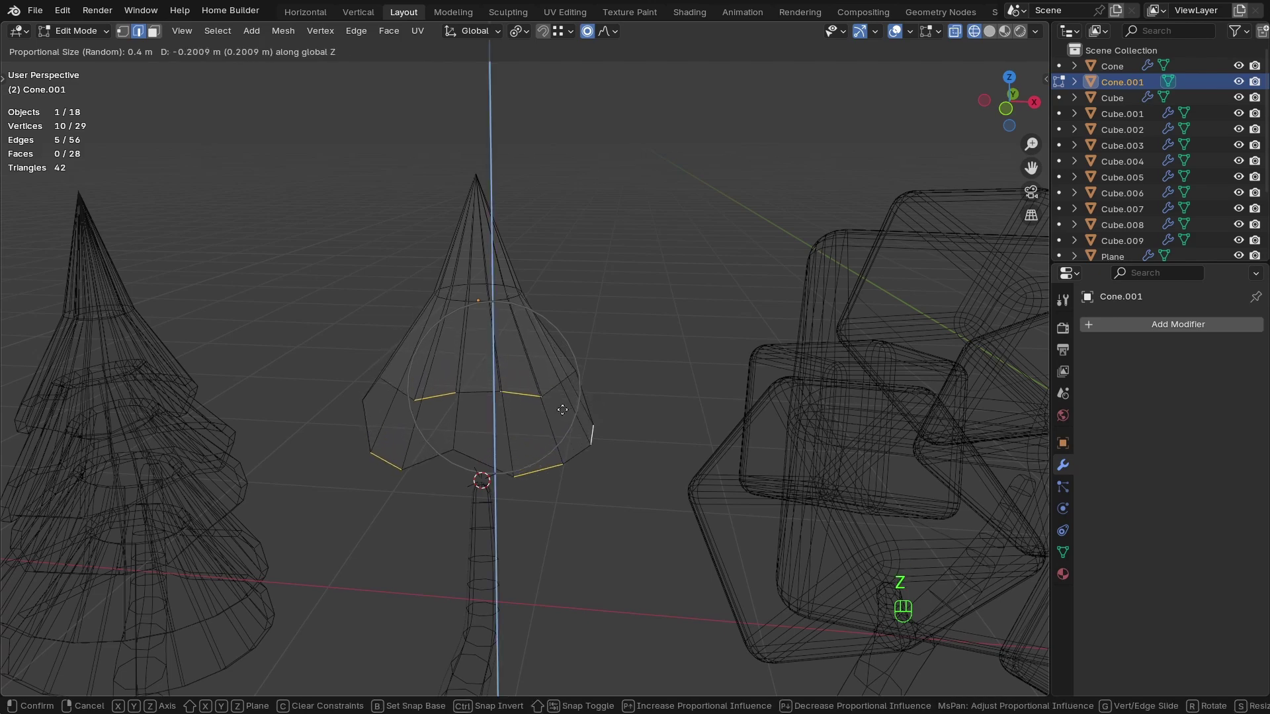
left_click(565, 417)
Slide a single edge of the cone's bottom rim upward along the surface by a factor of about 0.083.
mouse_move(567, 426)
middle_mouse_down()
mouse_move(534, 459)
mouse_move(593, 476)
mouse_move(533, 445)
mouse_move(541, 484)
mouse_move(589, 453)
middle_mouse_up()
key("shift+z")
key("shift+z")
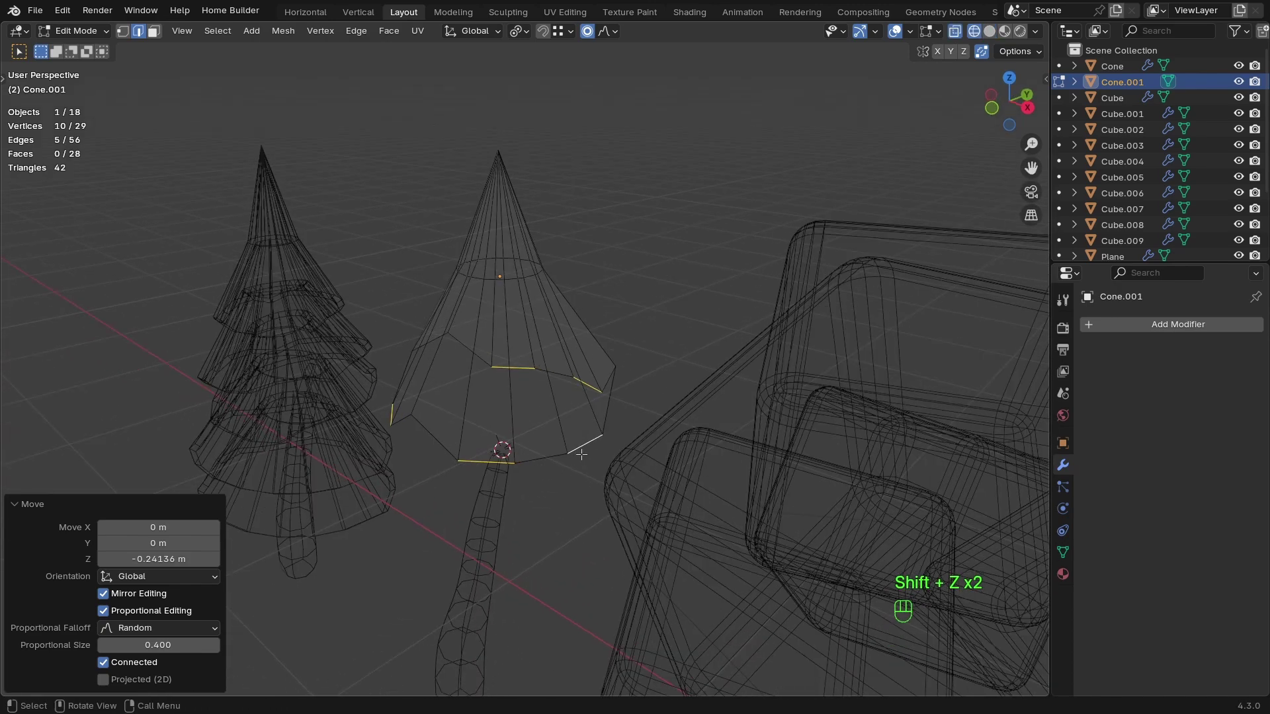
left_click(591, 451)
key("g")
key("g")
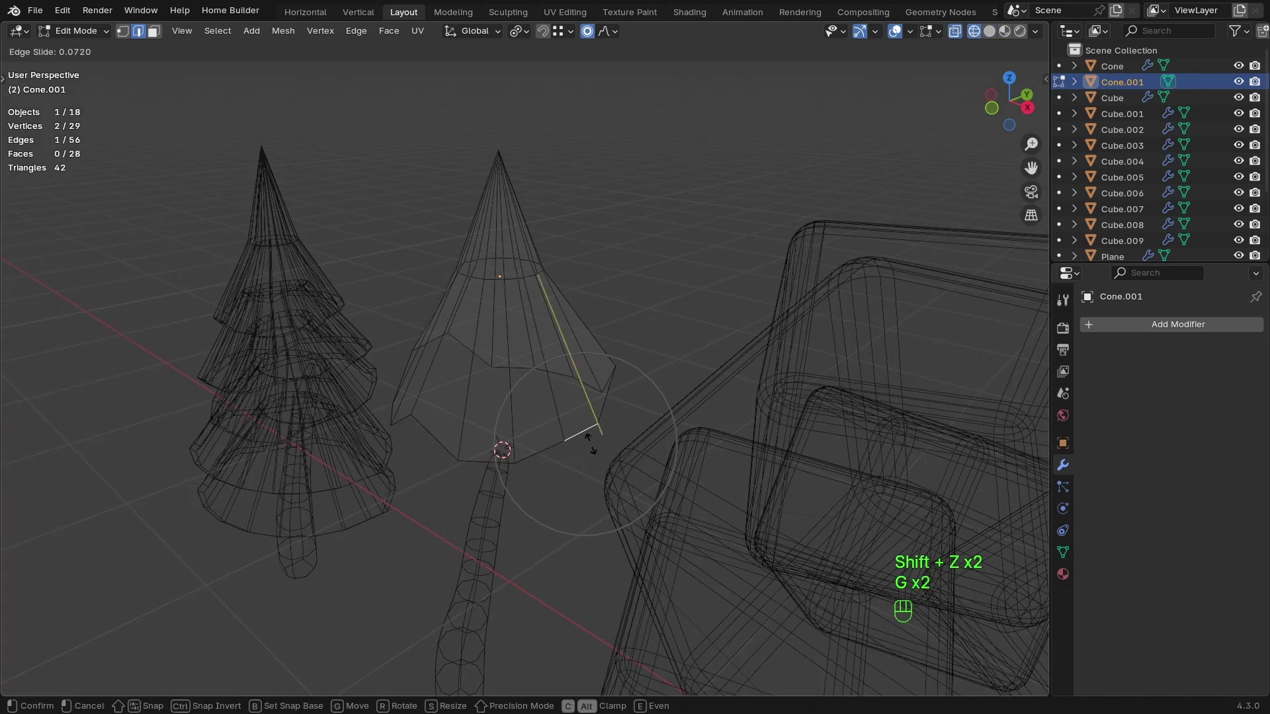
left_click(591, 444)
Lower another single rim edge of the cone about 0.075 m along Z with random proportional falloff.
middle_click_drag(590, 445, 499, 475)
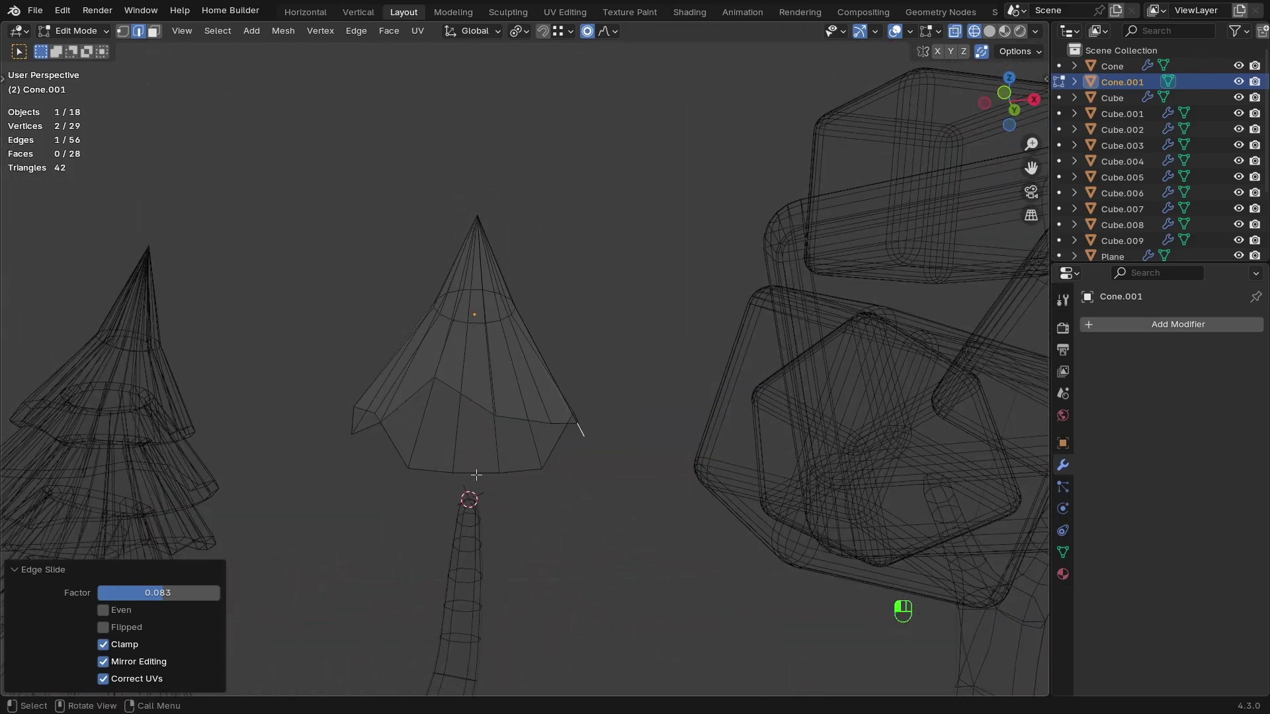
key("g")
key("z")
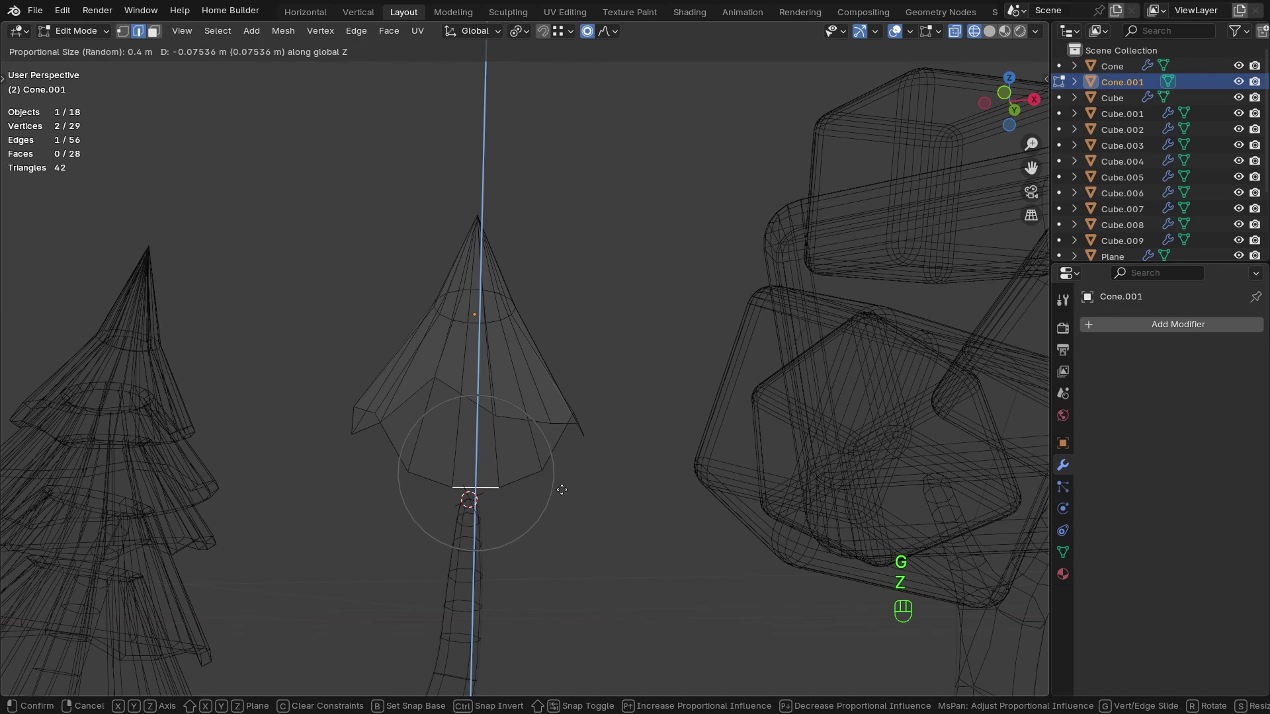
left_click(562, 491)
Examine the uneven cone crown in object mode with solid shading, comparing it with the finished pine.
middle_click_drag(562, 490, 553, 502)
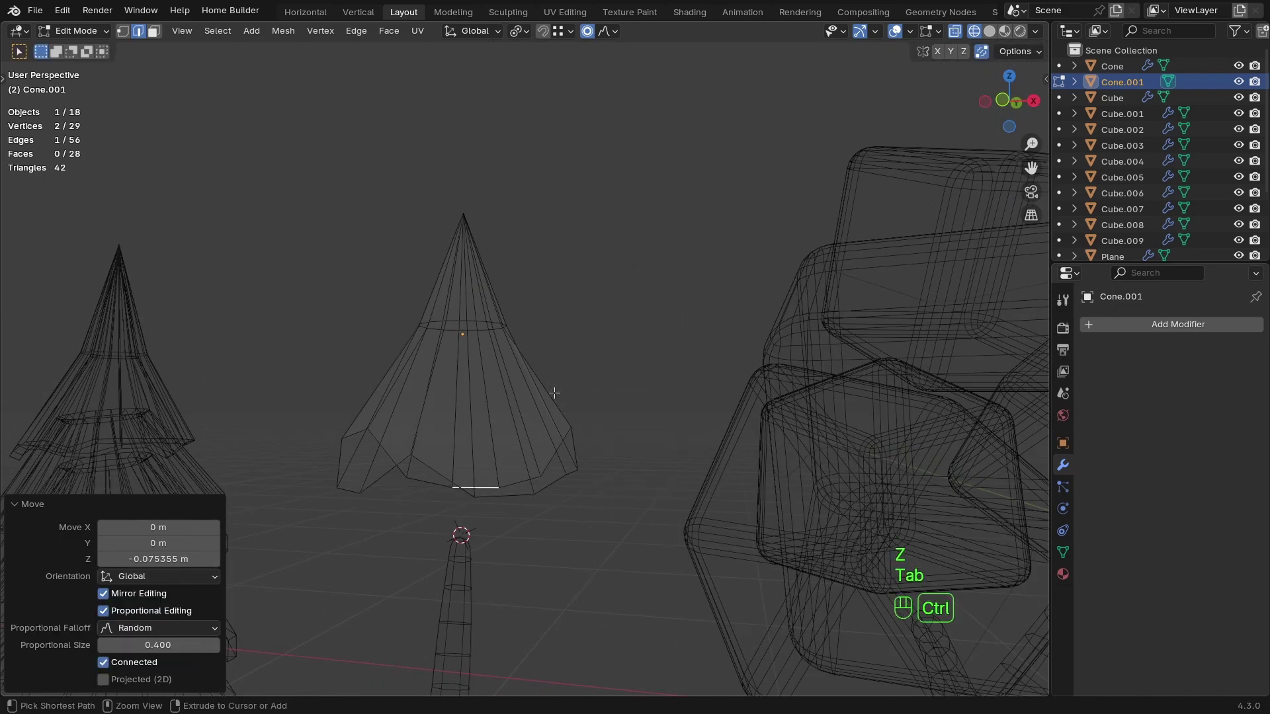
middle_click_drag(555, 393, 525, 459, "ctrl")
key("Tab")
key("Tab")
key("Tab")
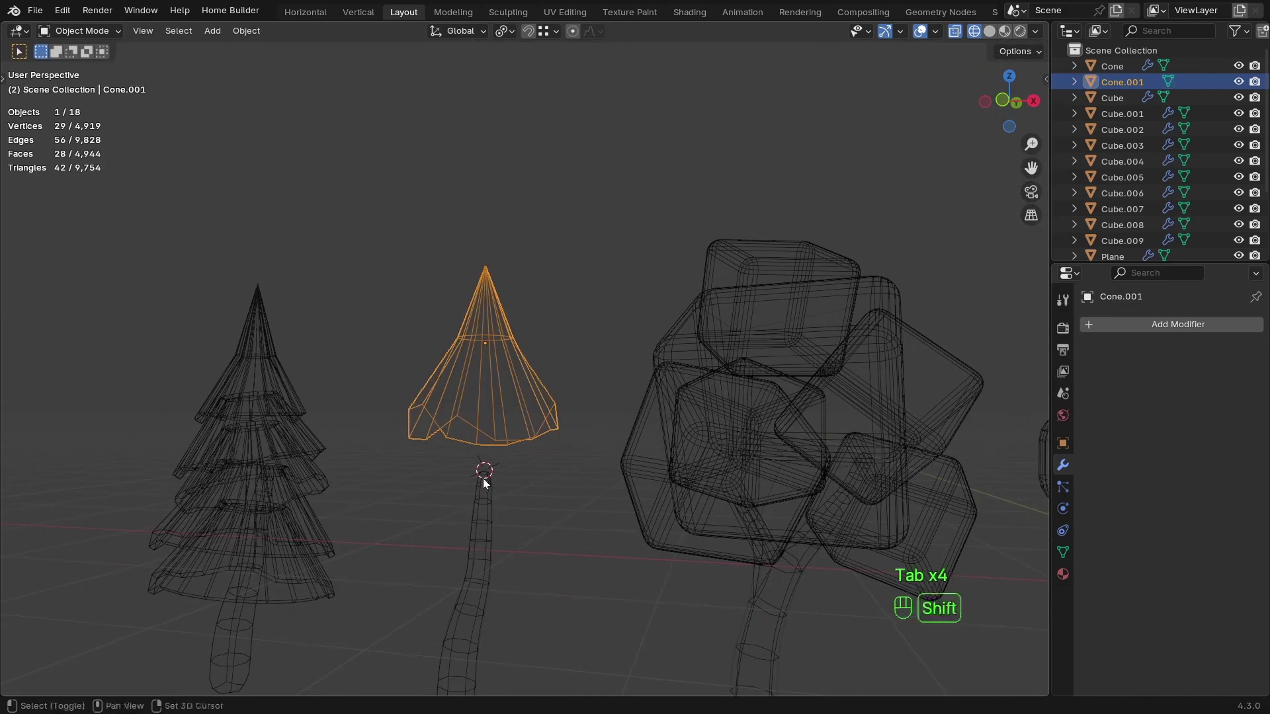
key("shift+z")
mouse_move(422, 482)
middle_mouse_down("shift")
mouse_move(573, 426)
mouse_move(462, 381)
middle_mouse_up("shift")
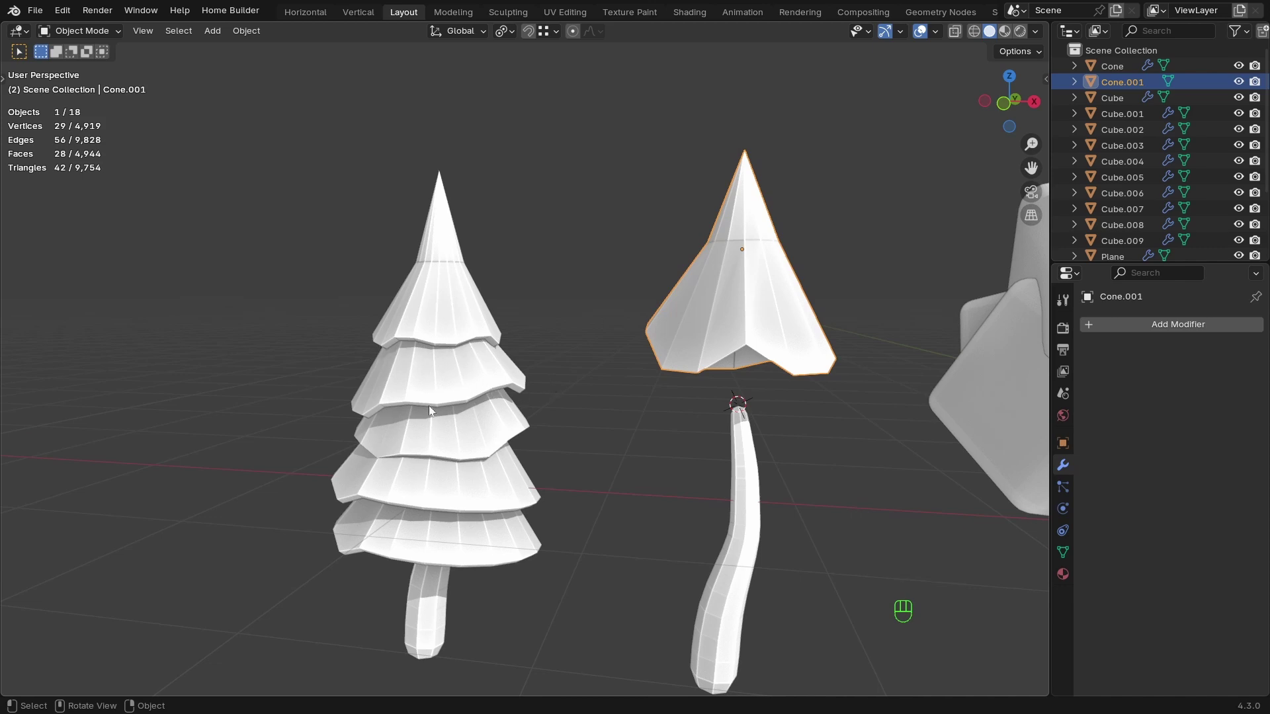
middle_click_drag(519, 426, 614, 408)
key("KP_1")
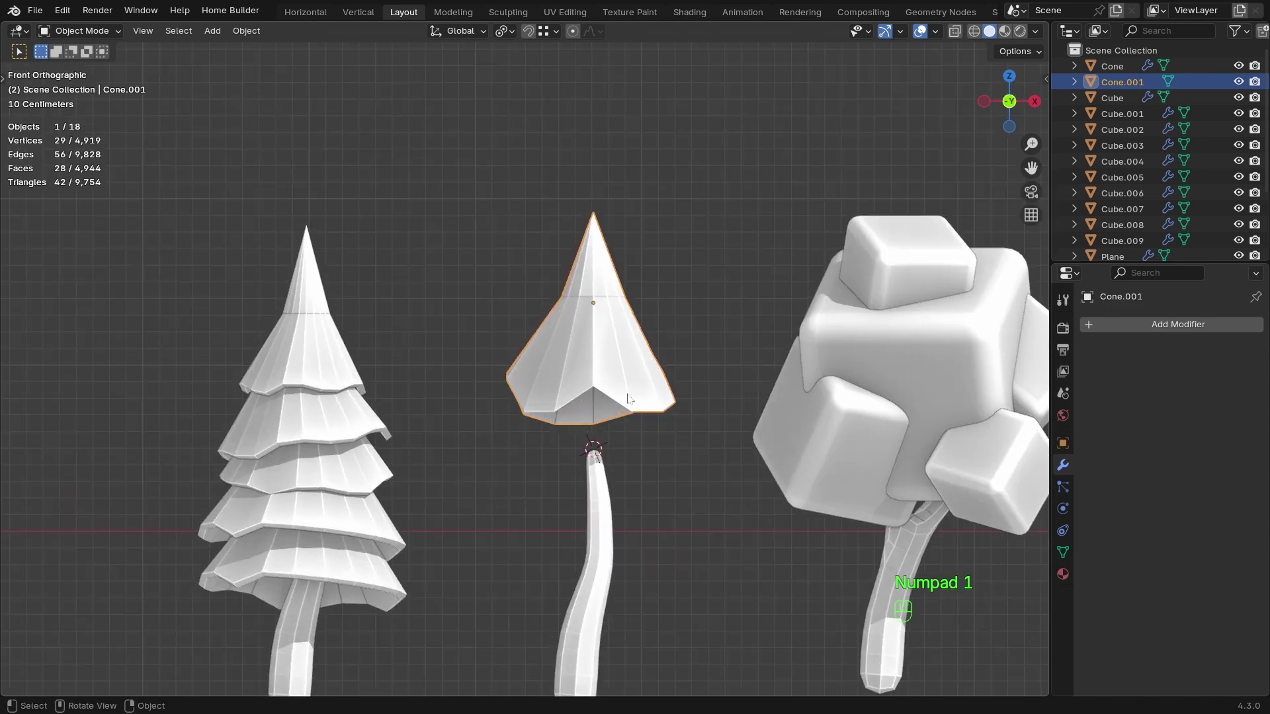
scroll(635, 394, "up", 2)
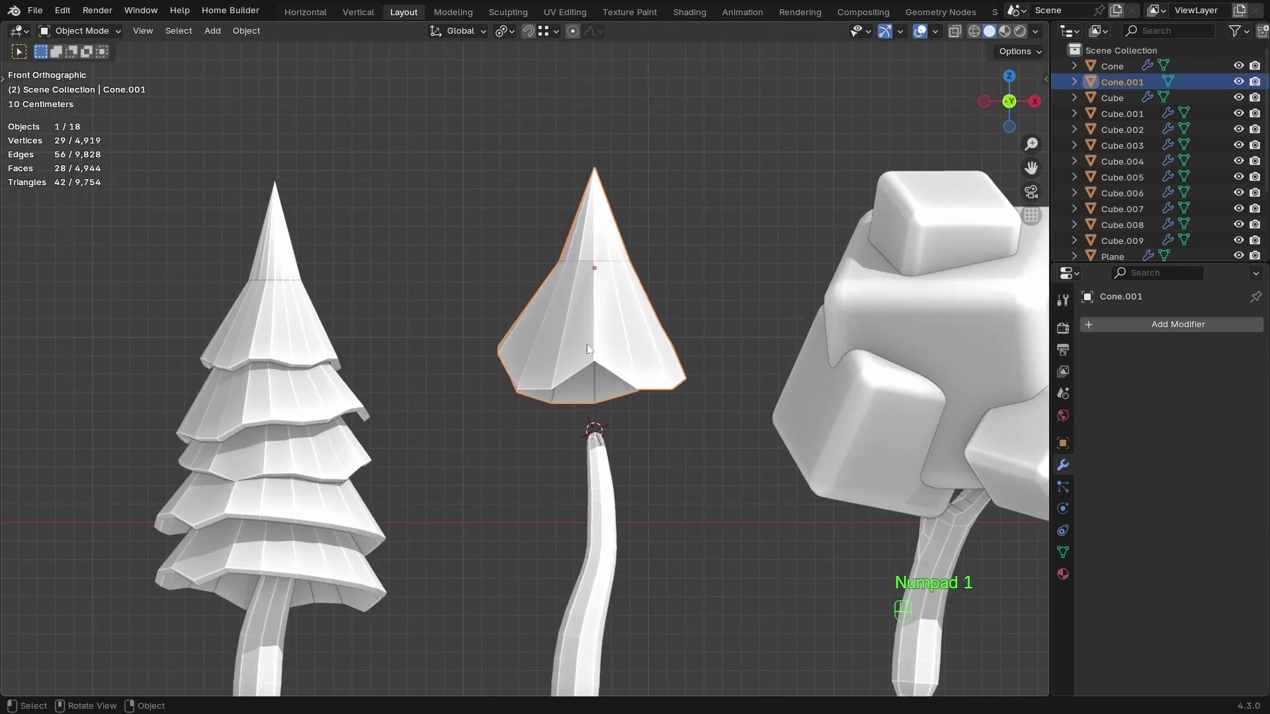
Duplicate the cone's lower ring of faces and move the copy about 0.378 m down along Z.
key("Tab")
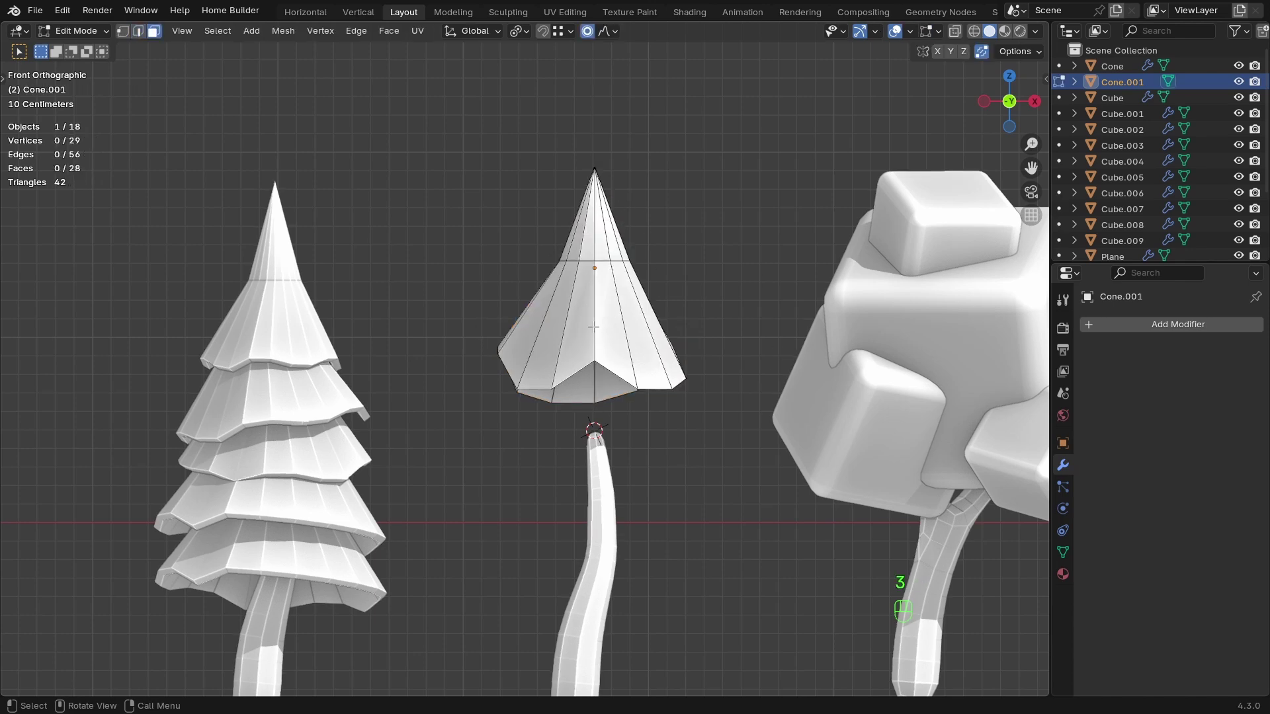
left_click(615, 326, "alt")
key("shift+z")
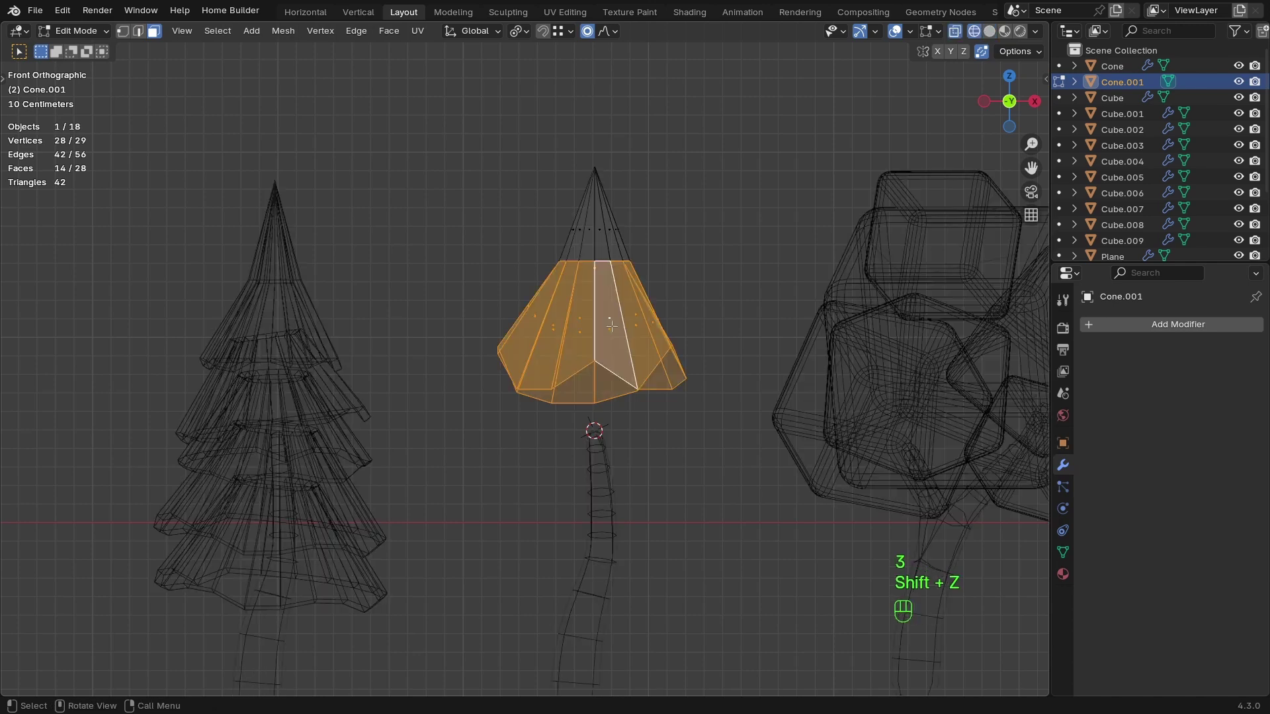
key("shift+d")
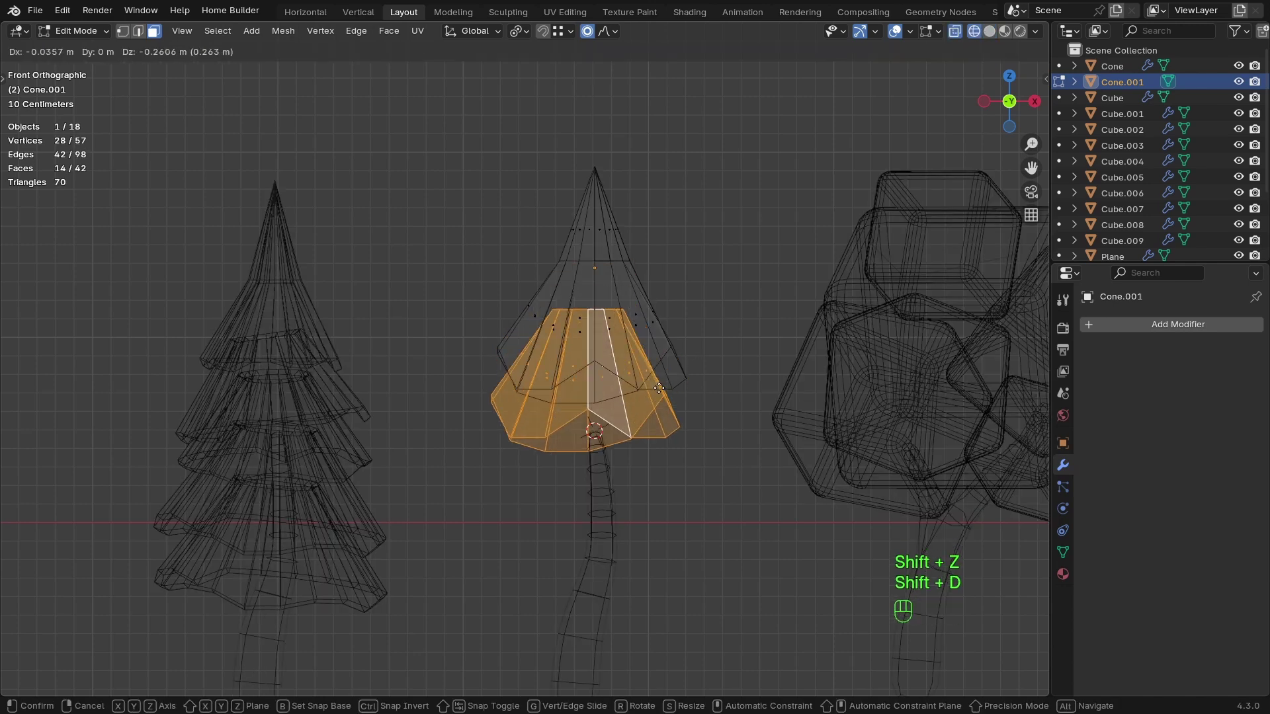
right_click(660, 397)
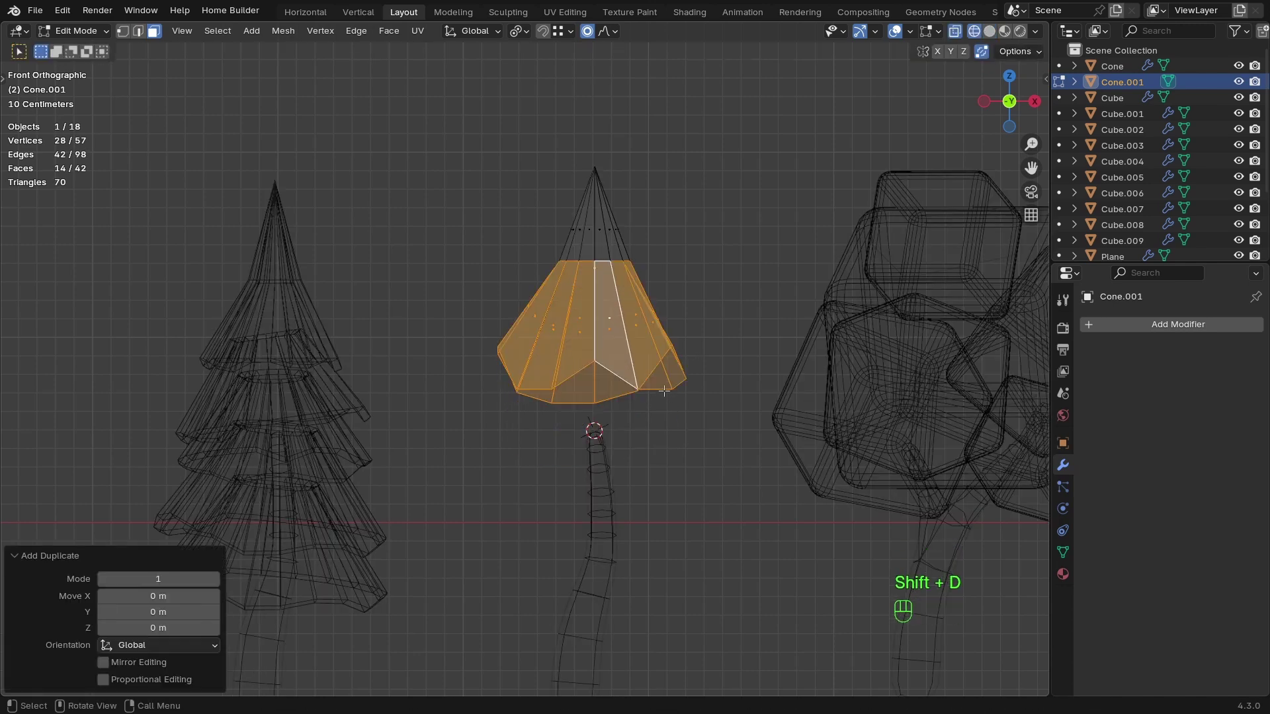
key("s")
right_click(672, 386)
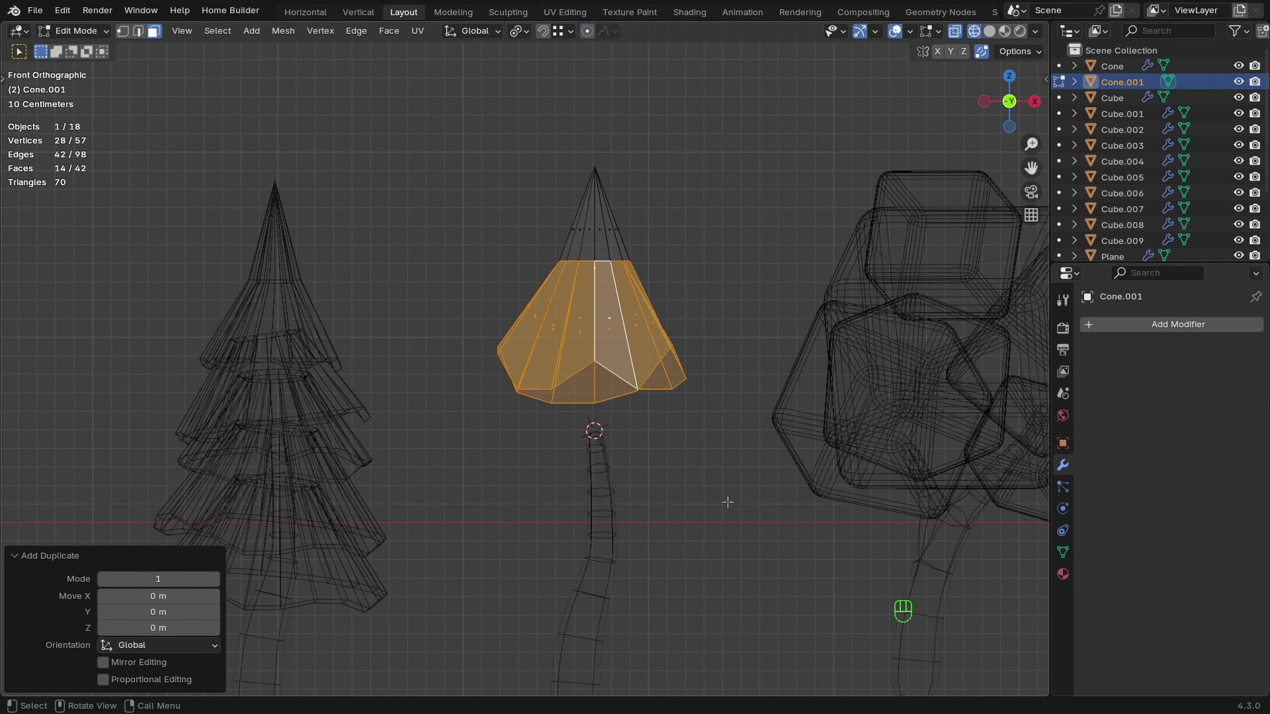
key("g")
key("z")
left_click(730, 575)
Return to solid shading and enlarge the duplicated lower tier by a scale of about 1.183.
key("shift+z")
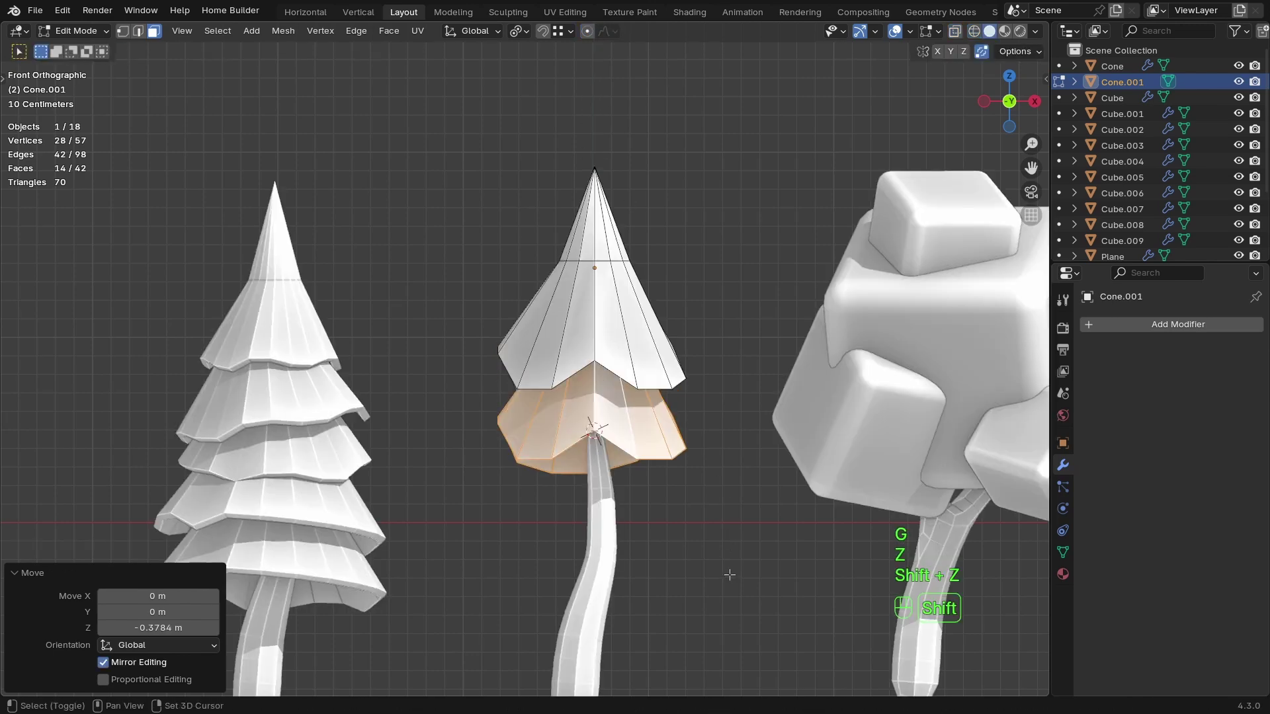
key("s")
left_click(773, 489)
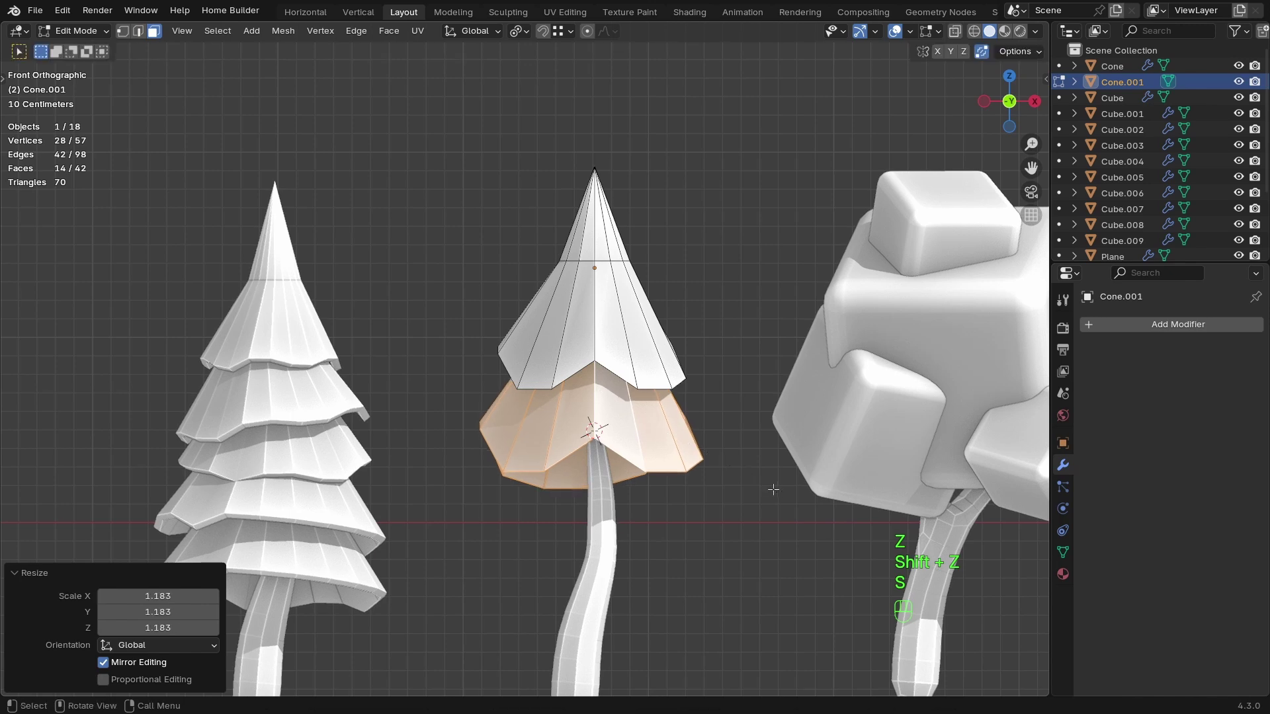
Rotate the duplicated lower tier about 33.8° around the global Z axis.
key("r")
key("z")
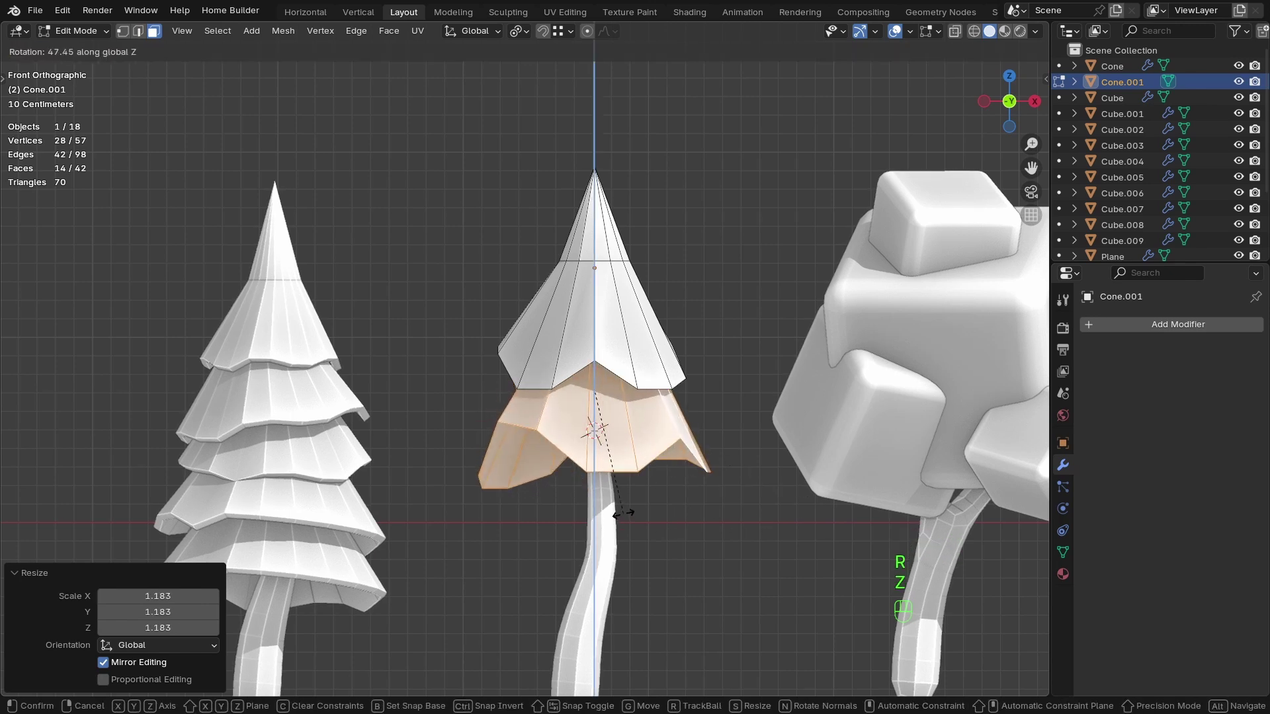
left_click(652, 516)
key("r")
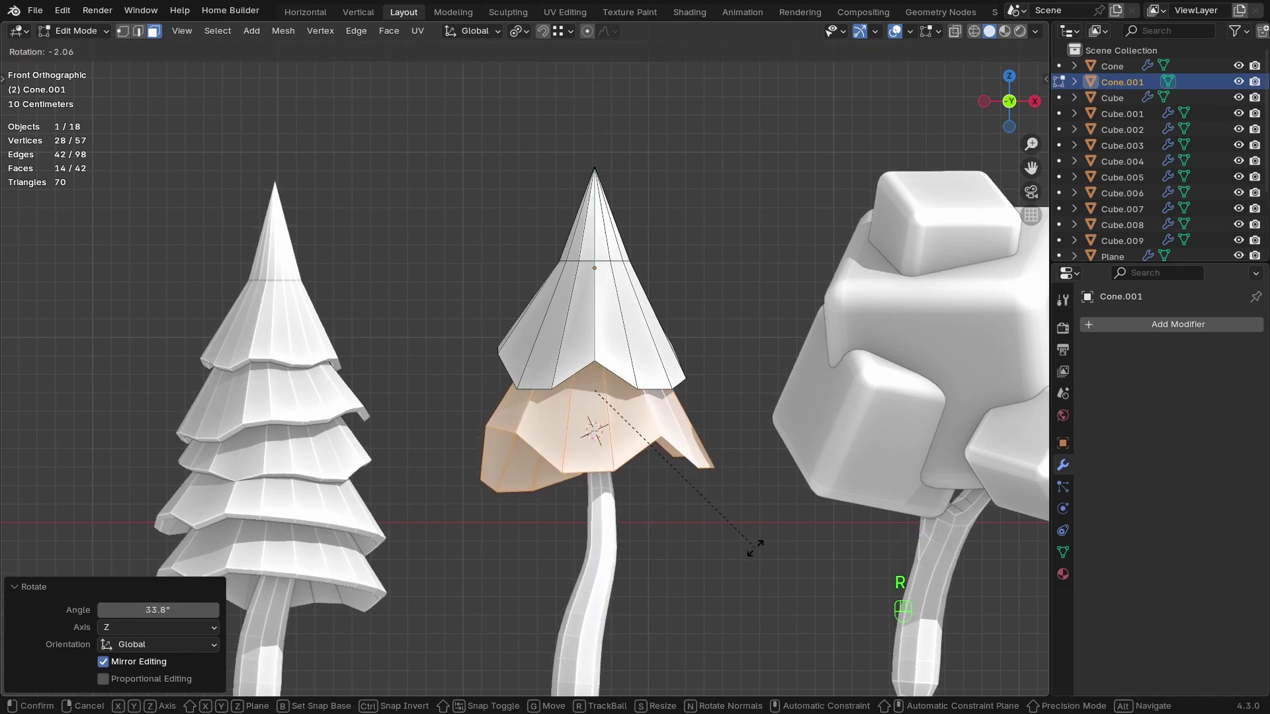
key("x")
key("y")
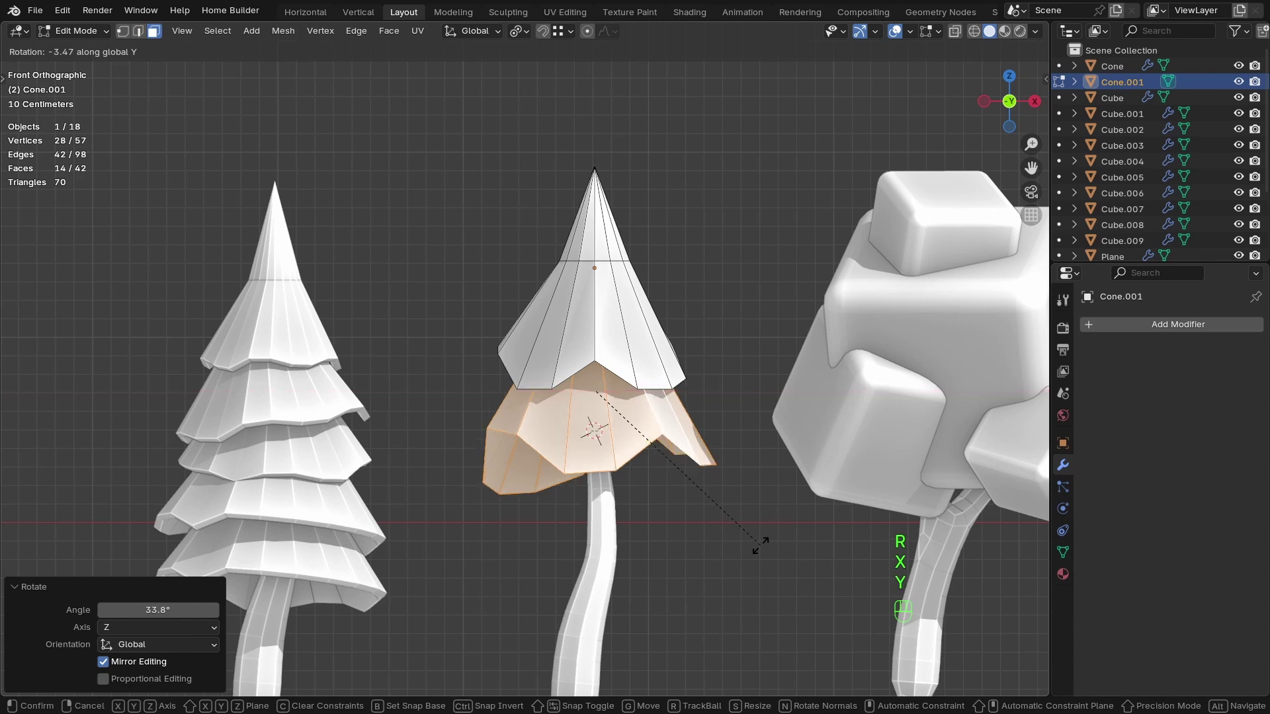
right_click(741, 492)
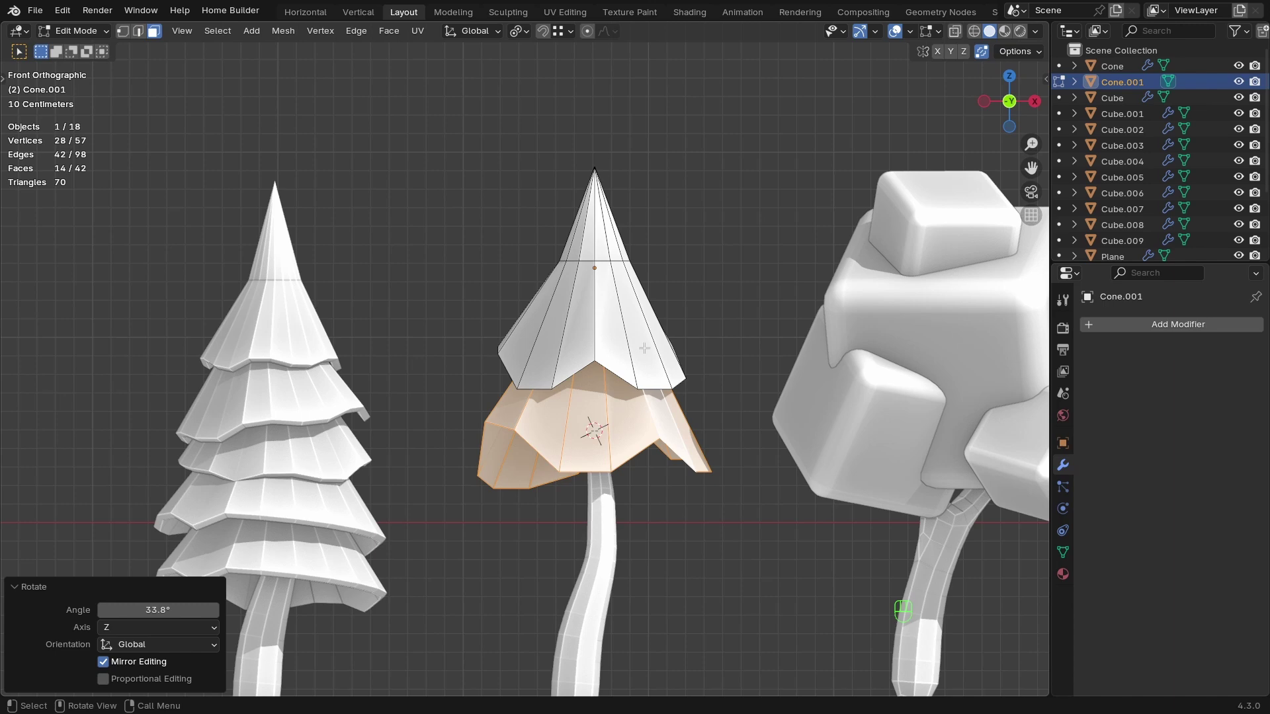
Tilt the second tier about -8.76° in the front view and raise it about 0.015 m along Z.
key("r")
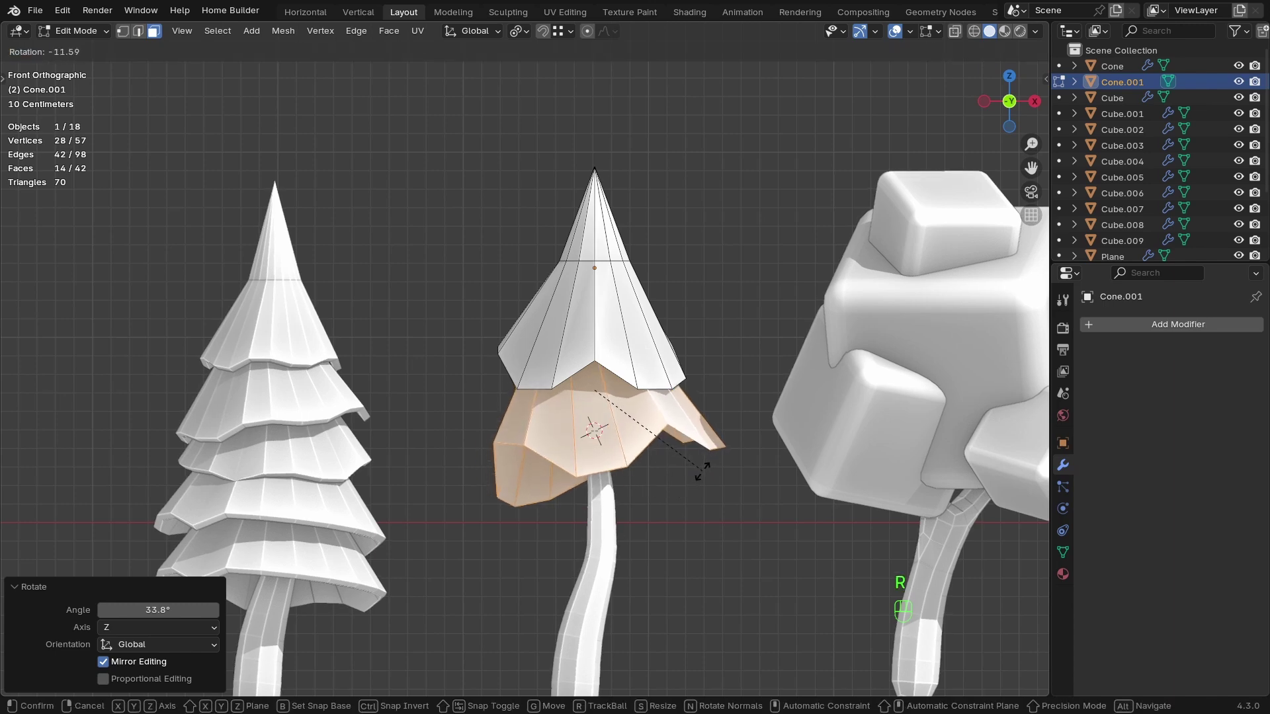
left_click(692, 473)
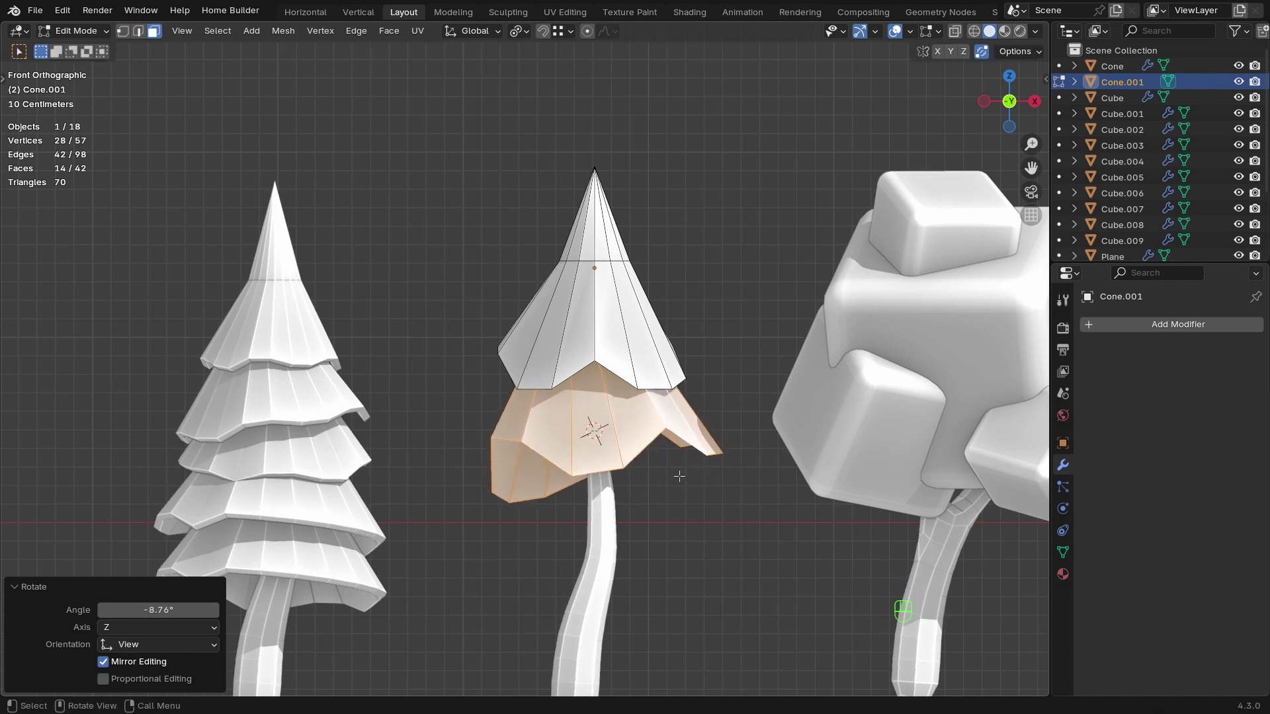
key("g")
key("shift+z")
key("z")
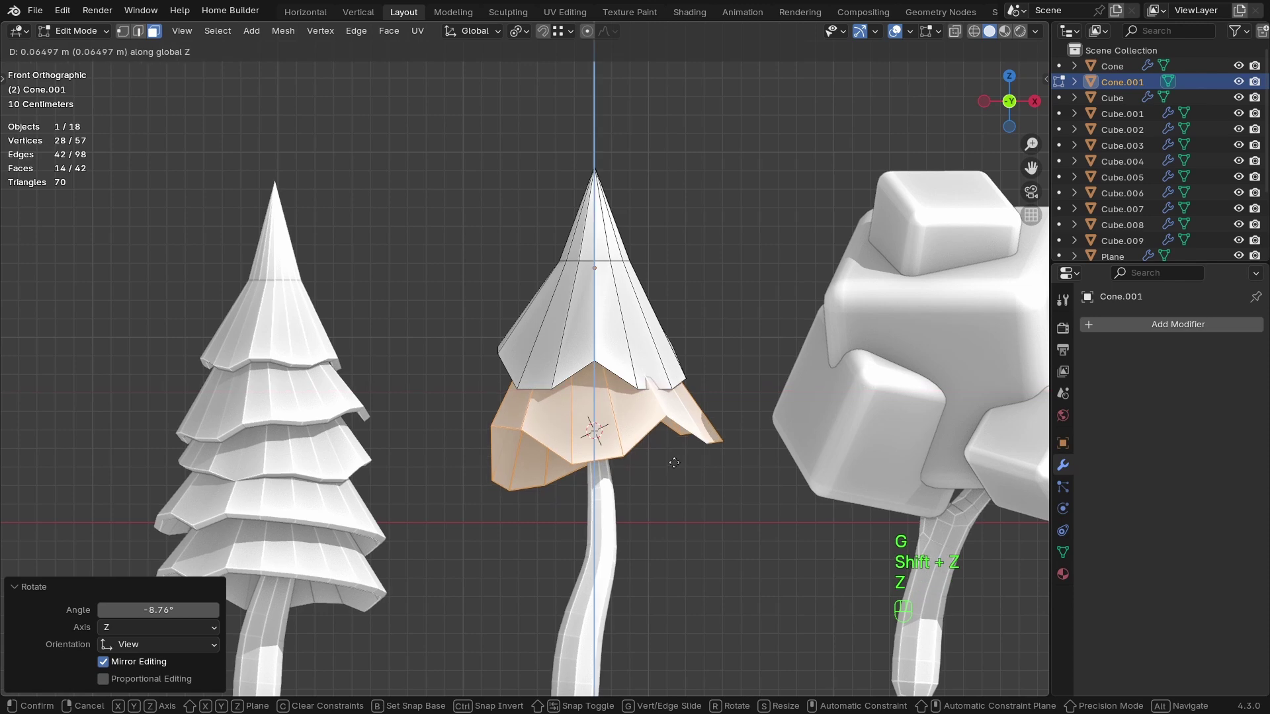
left_click(670, 472)
Duplicate the second tier about 0.253 m down and 0.057 m along X, and rotate the copy about -109° around its local Z.
key("shift+d")
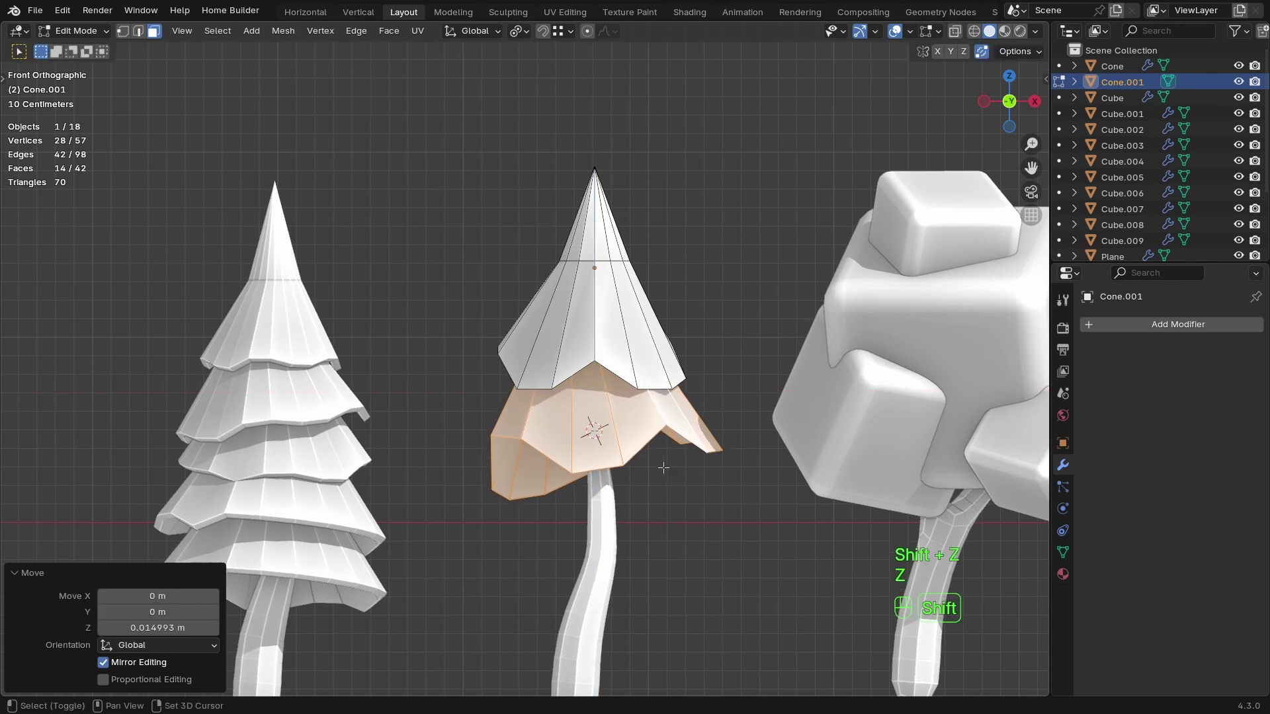
left_click(675, 513)
key("r")
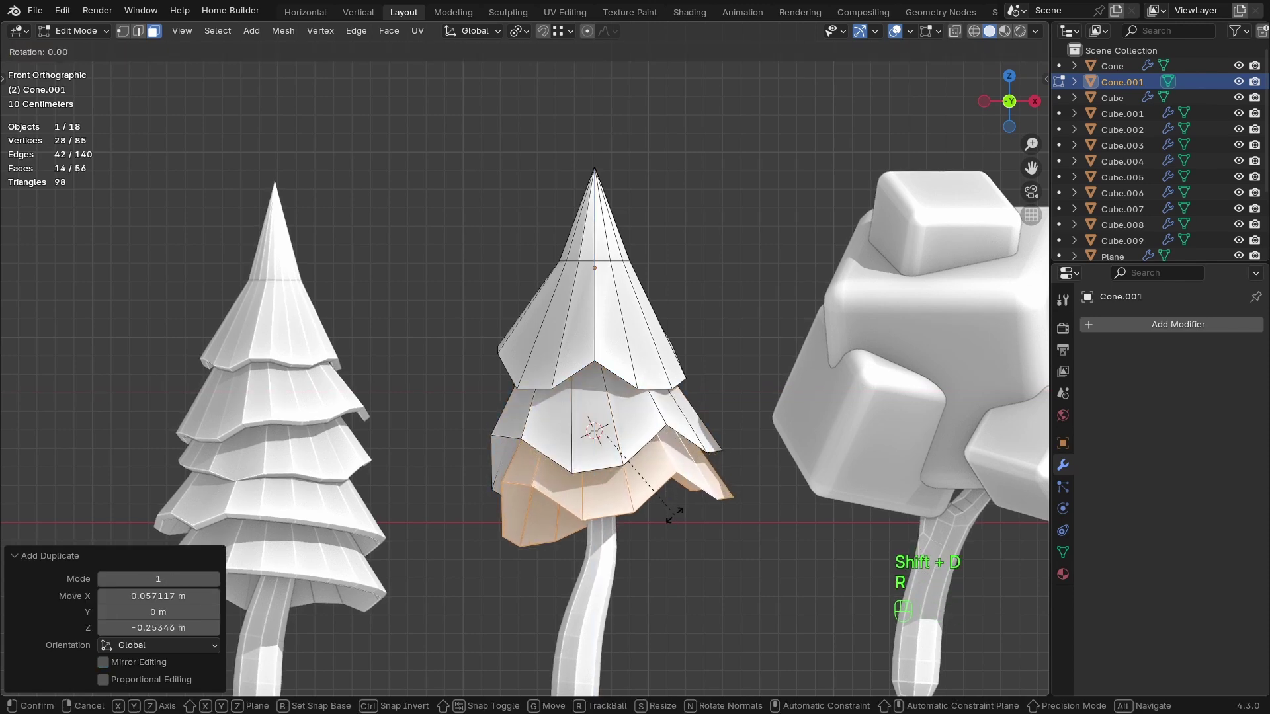
key("z")
key("z")
key("x")
key("y")
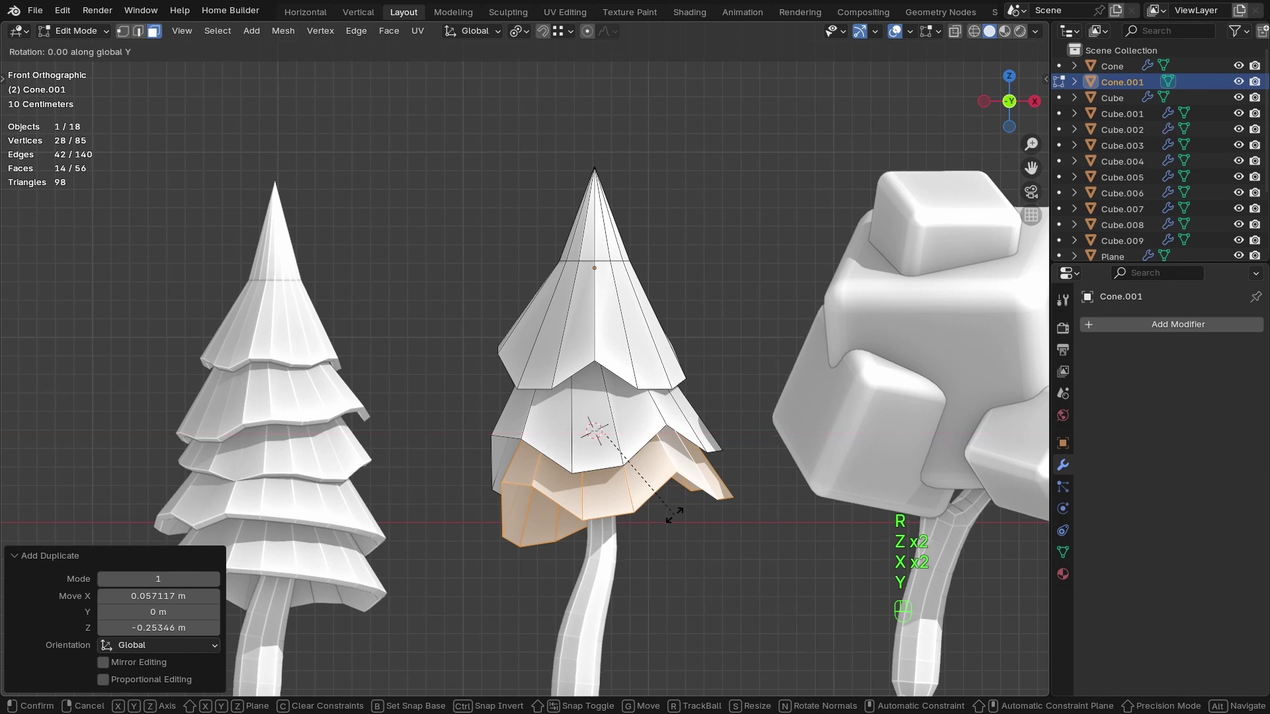
key("z")
key("z")
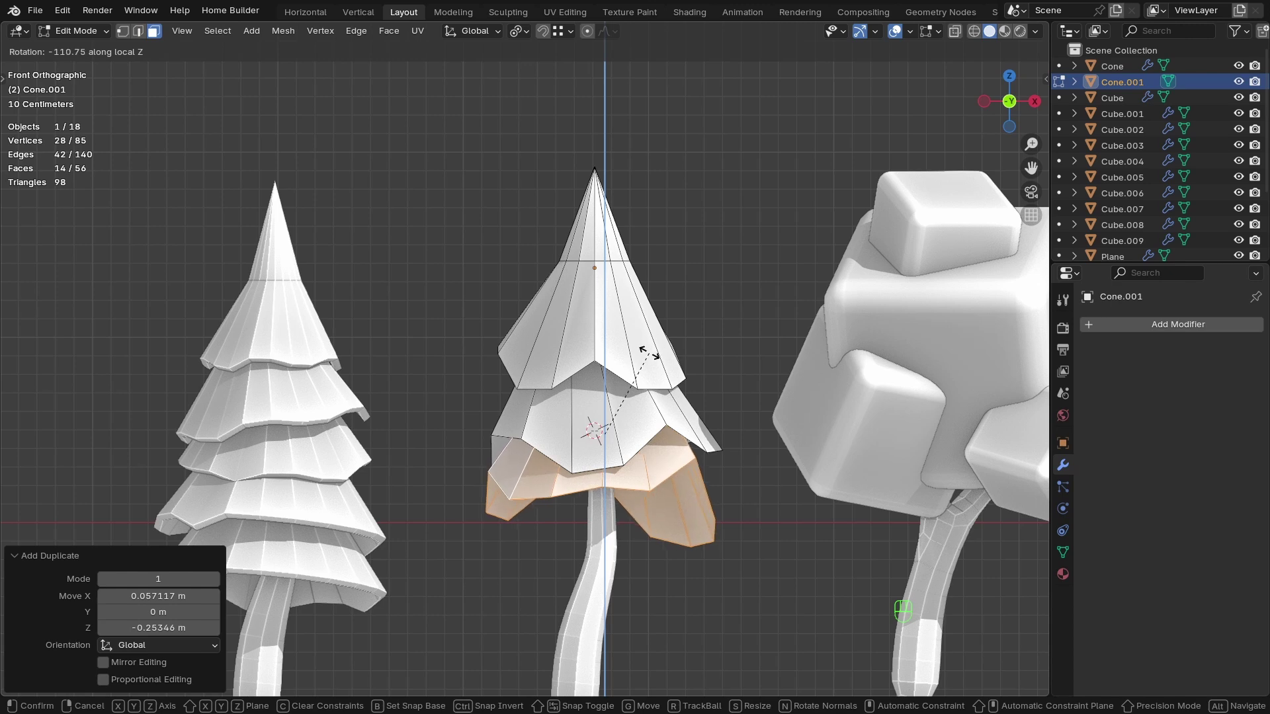
left_click(649, 359)
Tilt the third tier about -6.31°, shift it about 0.068 m down, and enlarge it by a scale of about 1.061.
key("r")
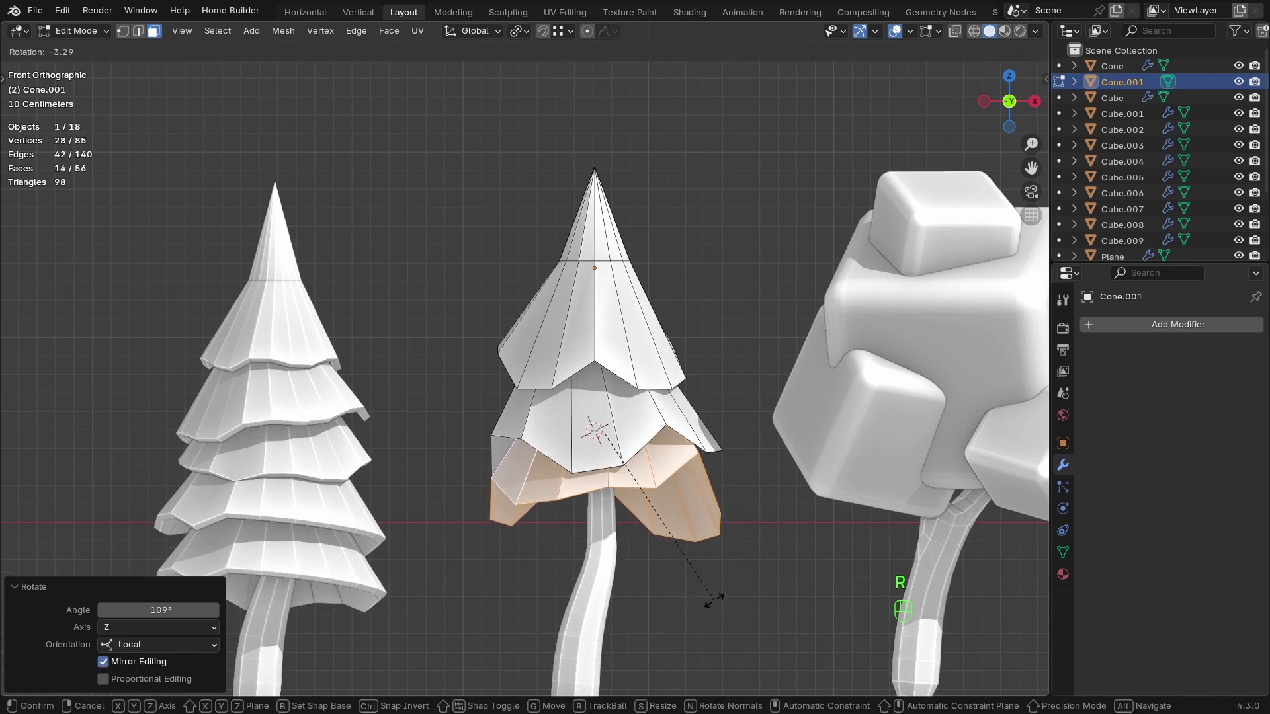
left_click(720, 594)
key("g")
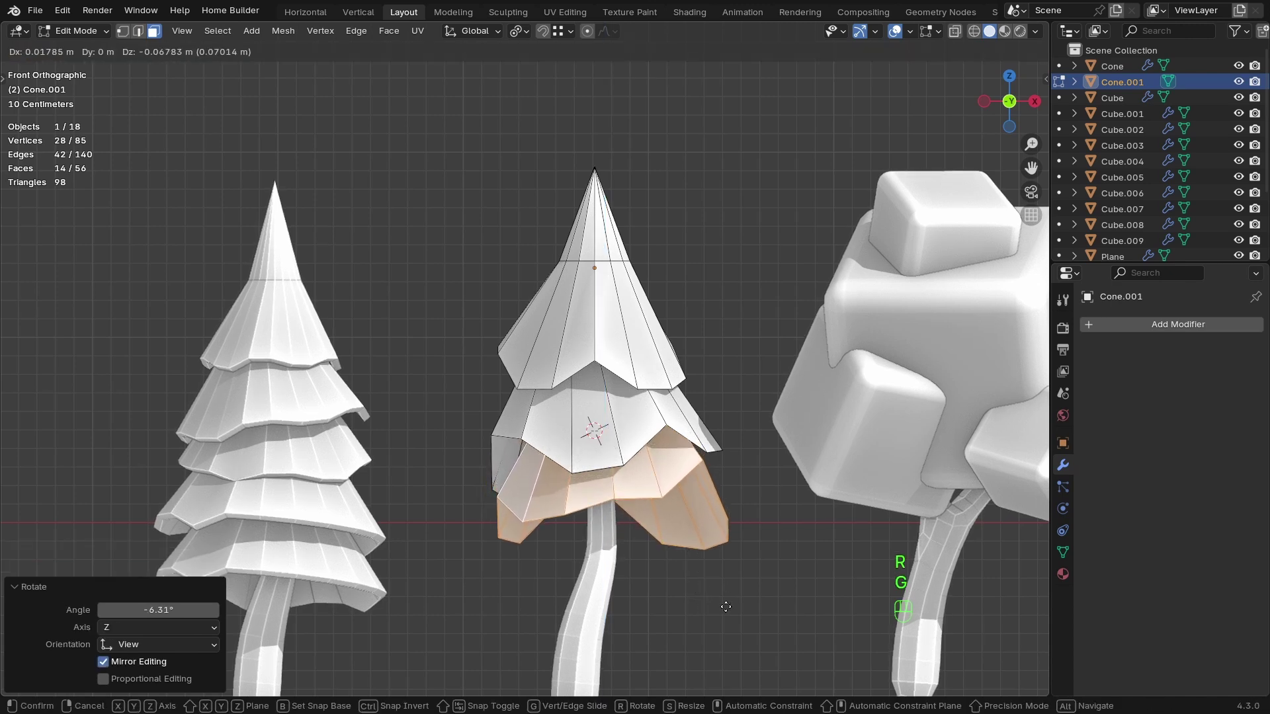
left_click(726, 607)
key("s")
left_click(740, 610)
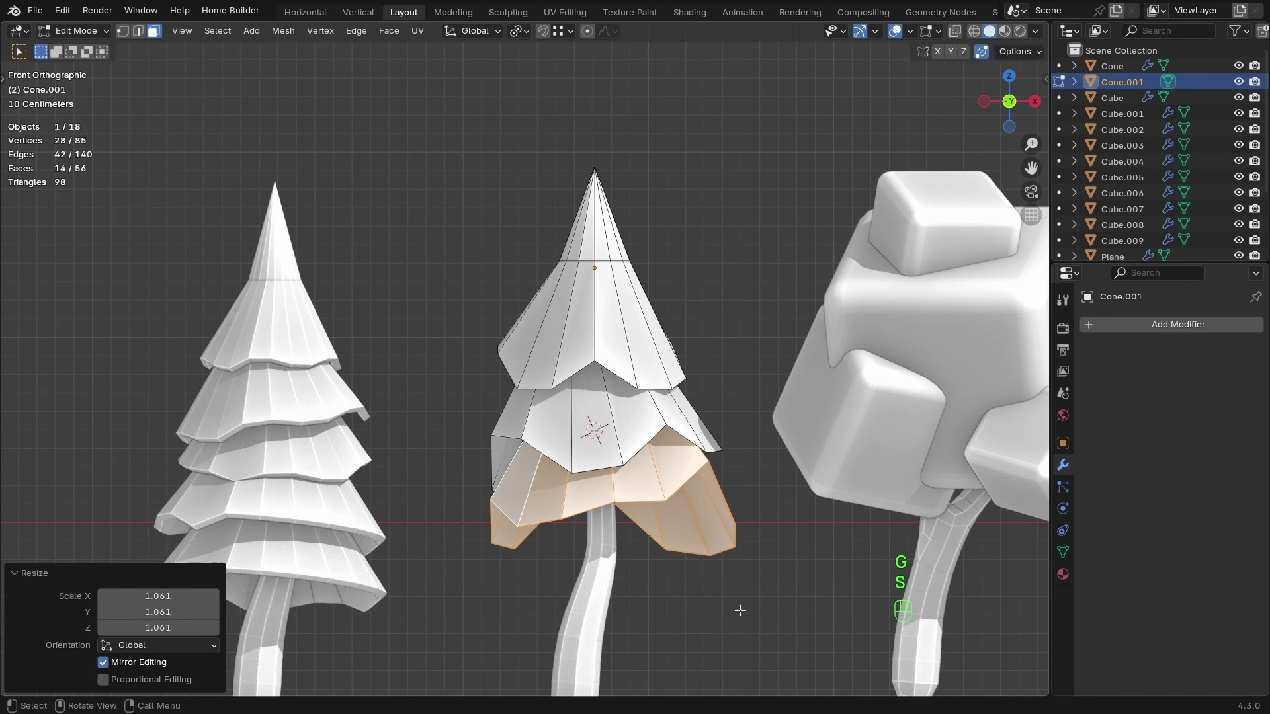
Duplicate the third tier about 0.321 m down and turn the copy around its vertical axis.
key("shift+d")
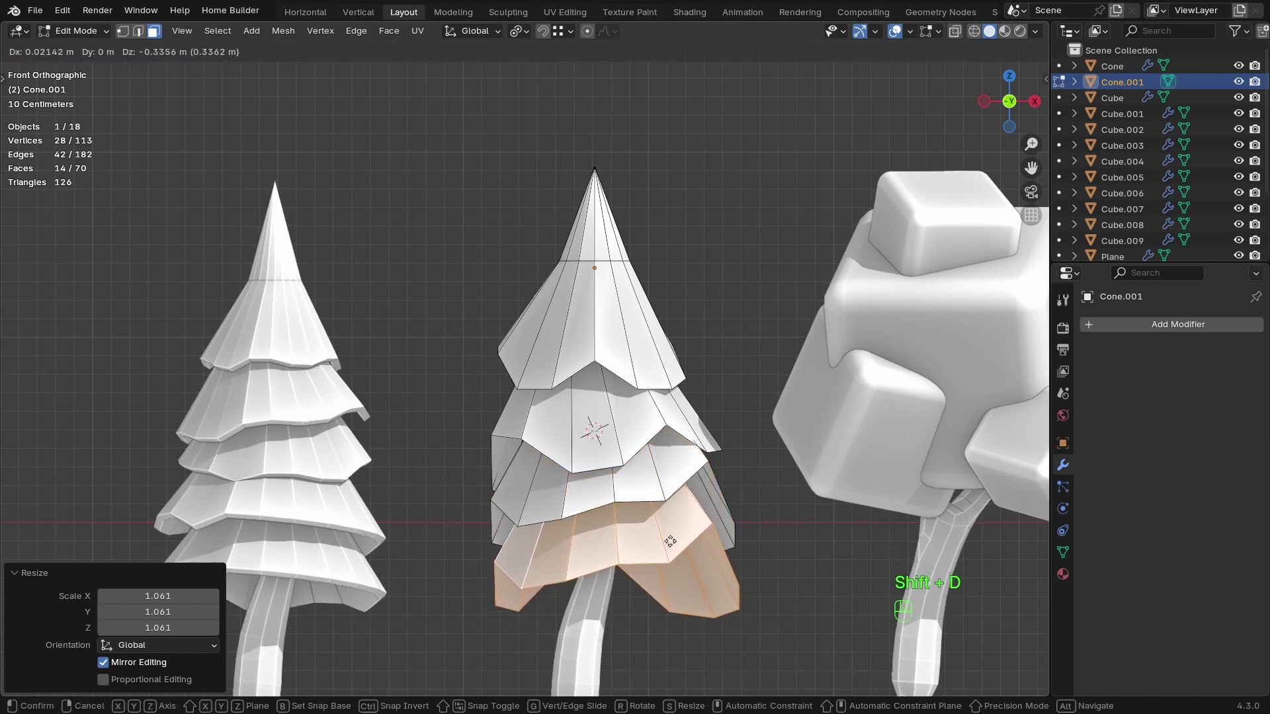
left_click(669, 539)
key("r")
key("x")
key("z")
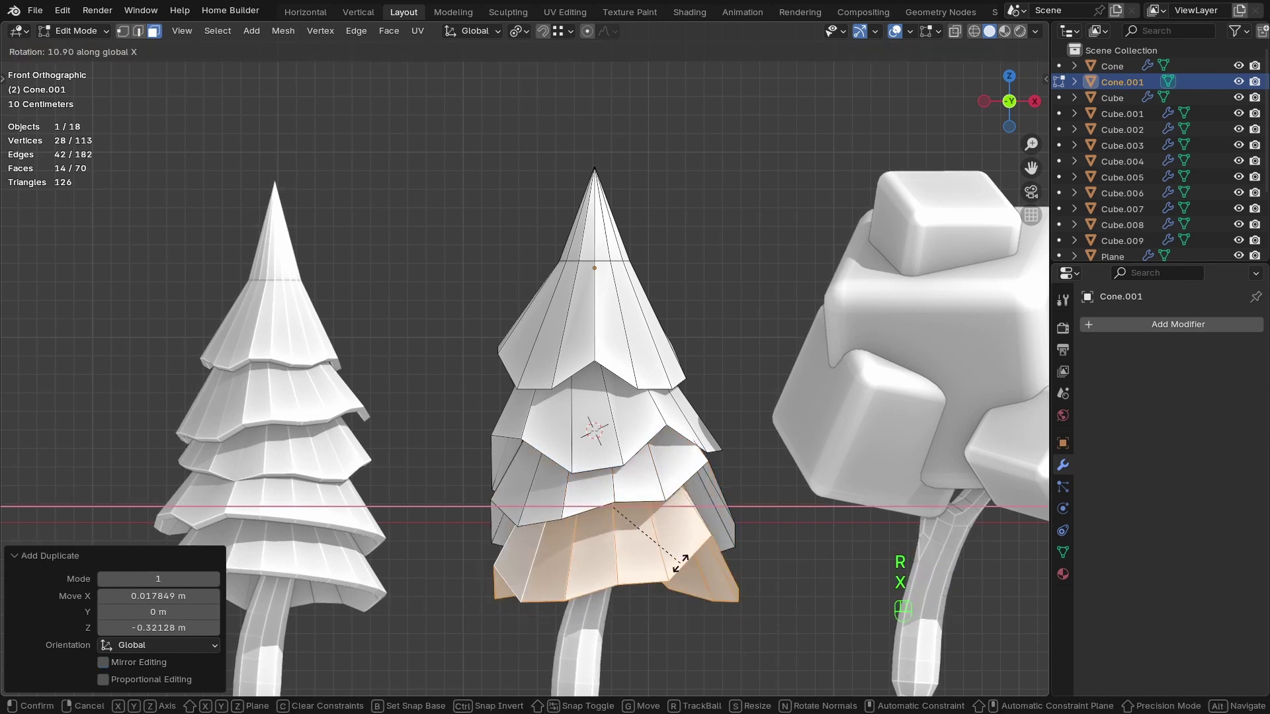
key("z")
left_click(457, 624)
Enlarge the fourth tier by a scale of about 1.078 and adjust its position and tilt.
key("s")
left_click(706, 602)
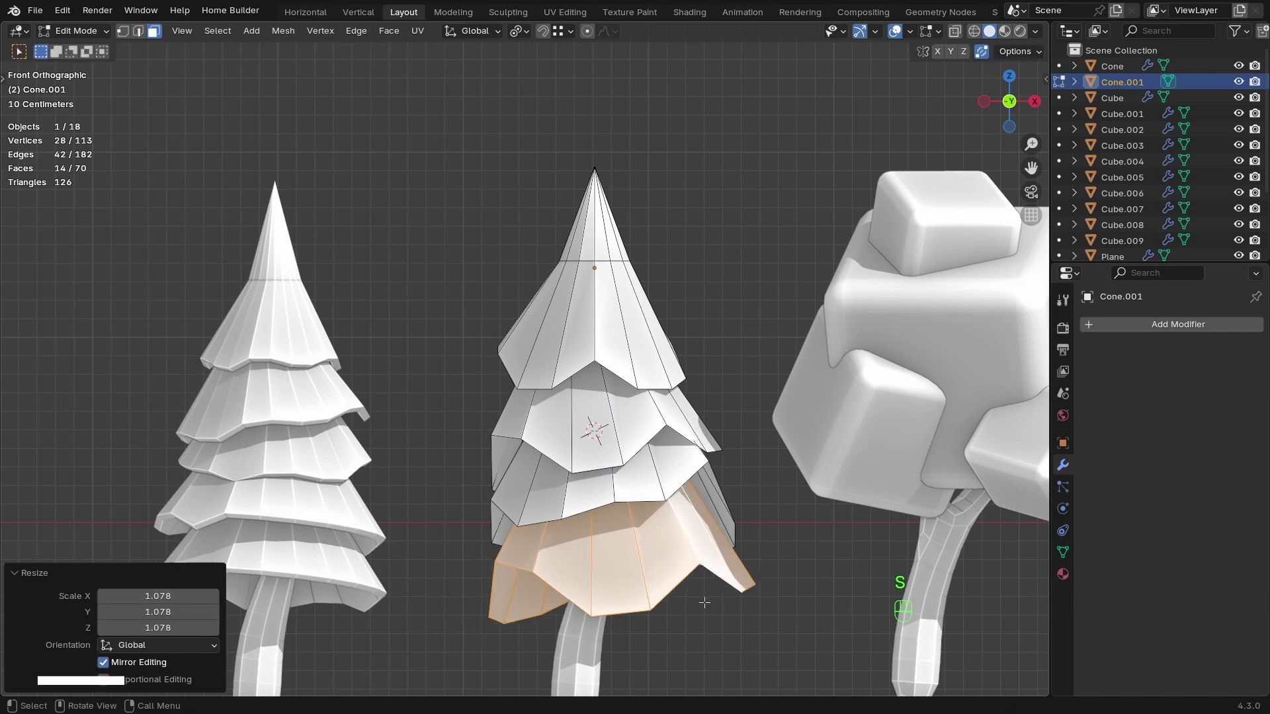
key("g")
left_click(697, 622)
key("r")
left_click(704, 611)
Tilt the fourth tier about 6.96° in the front view and raise it about 0.15 m with a 0.015 m shift along X.
middle_click_drag(675, 589, 644, 607, "ctrl")
key("r")
left_click(643, 576)
key("g")
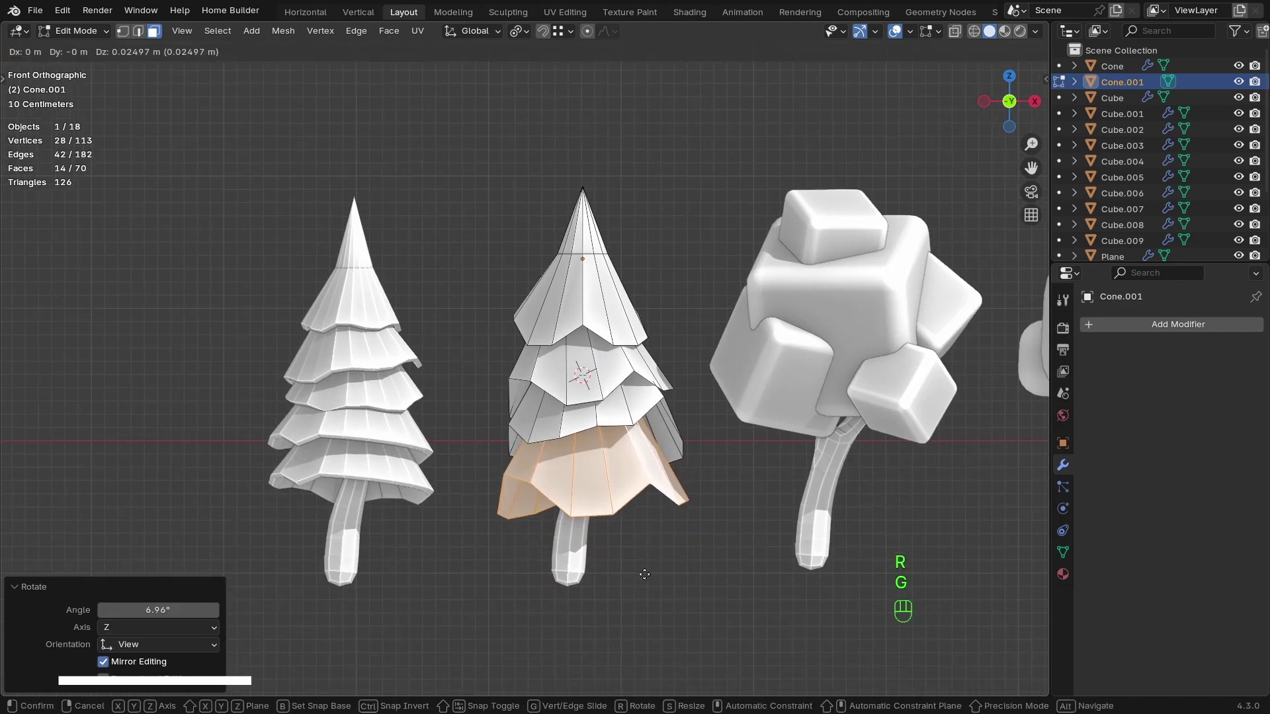
left_click(645, 558)
Shrink the fourth tier slightly so it sits closer under the tier above.
middle_click_drag(646, 558, 636, 386, "ctrl")
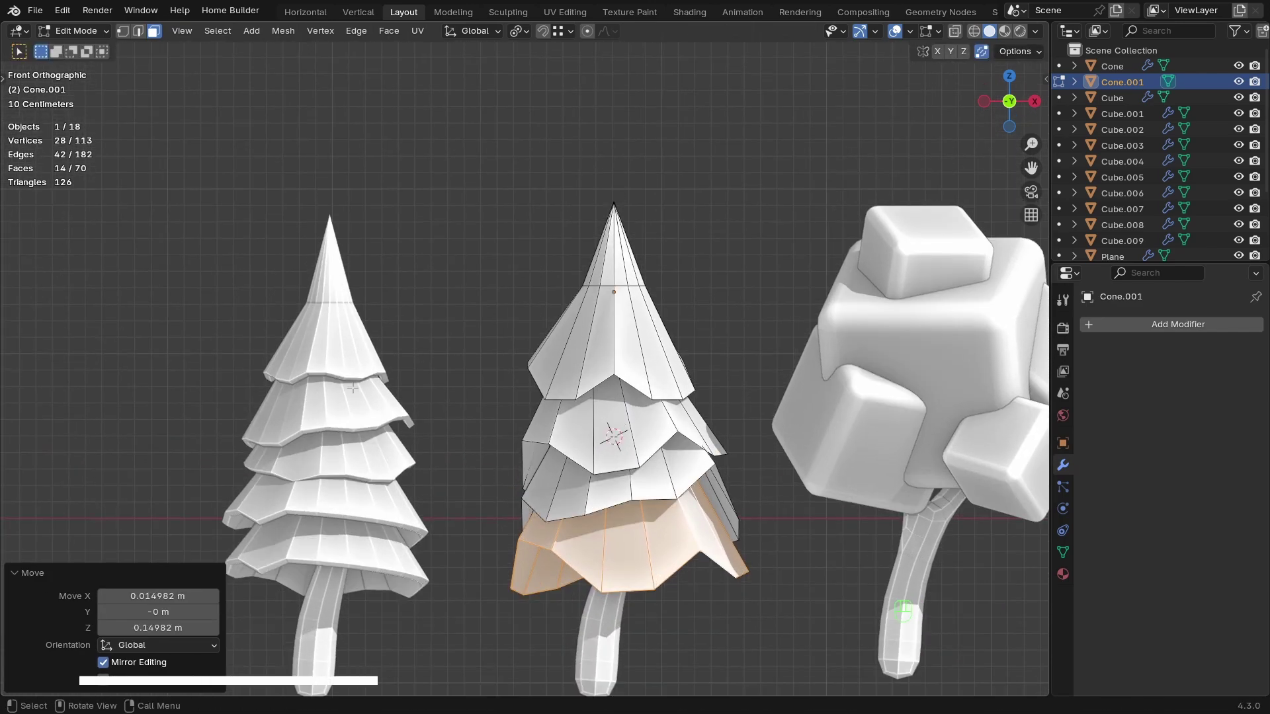
middle_click_drag(325, 372, 332, 329, "ctrl")
middle_click_drag(332, 329, 306, 250, "shift")
key("s")
left_click(737, 539)
Move a single edge on the lower tiers about -0.15 m along Y.
middle_click_drag(734, 538, 694, 522)
key("2")
left_click(528, 507)
key("g")
key("y")
left_click(505, 497)
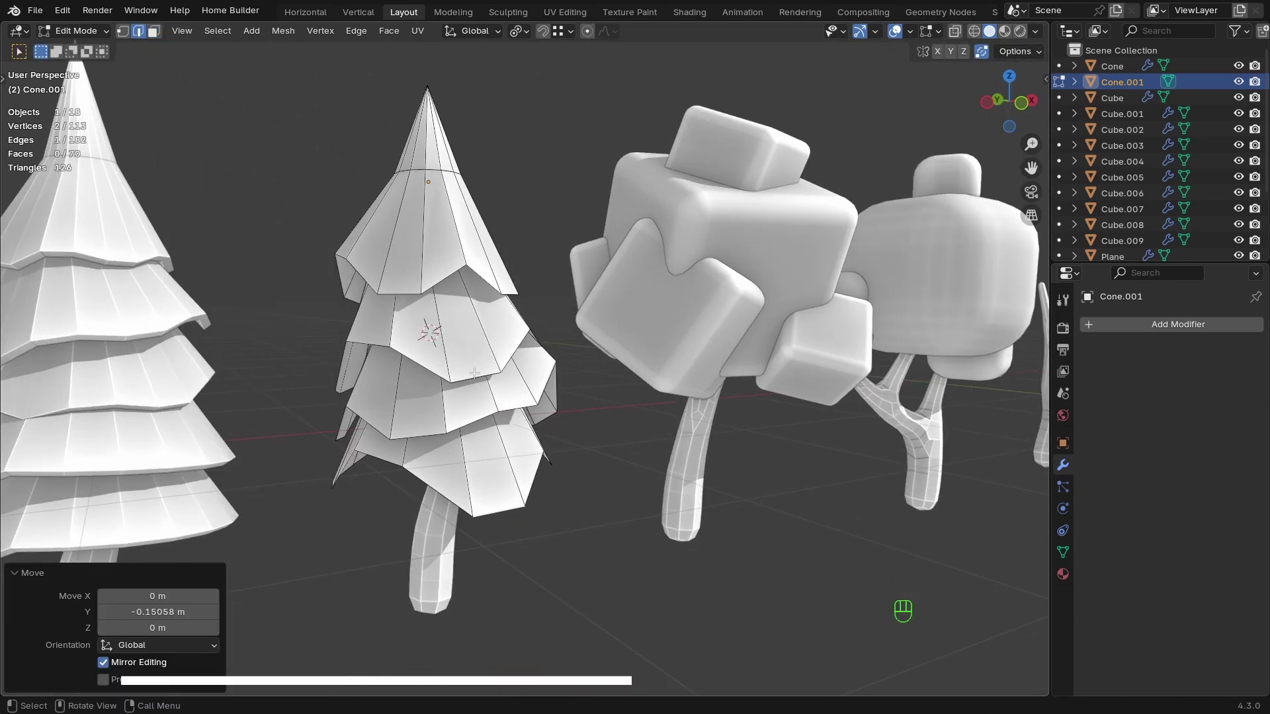
Select another edge on the tiered crown and shift it along Y.
left_click(457, 390)
key("g")
key("y")
middle_click_drag(411, 396, 317, 404)
left_click(442, 392)
Adjust the height of a single crown edge along Z and move it about -0.164 m along X.
key("KP_1")
middle_click_drag(430, 478, 523, 489)
key("g")
key("z")
left_click(516, 486)
key("g")
key("y")
key("x")
left_click(520, 493)
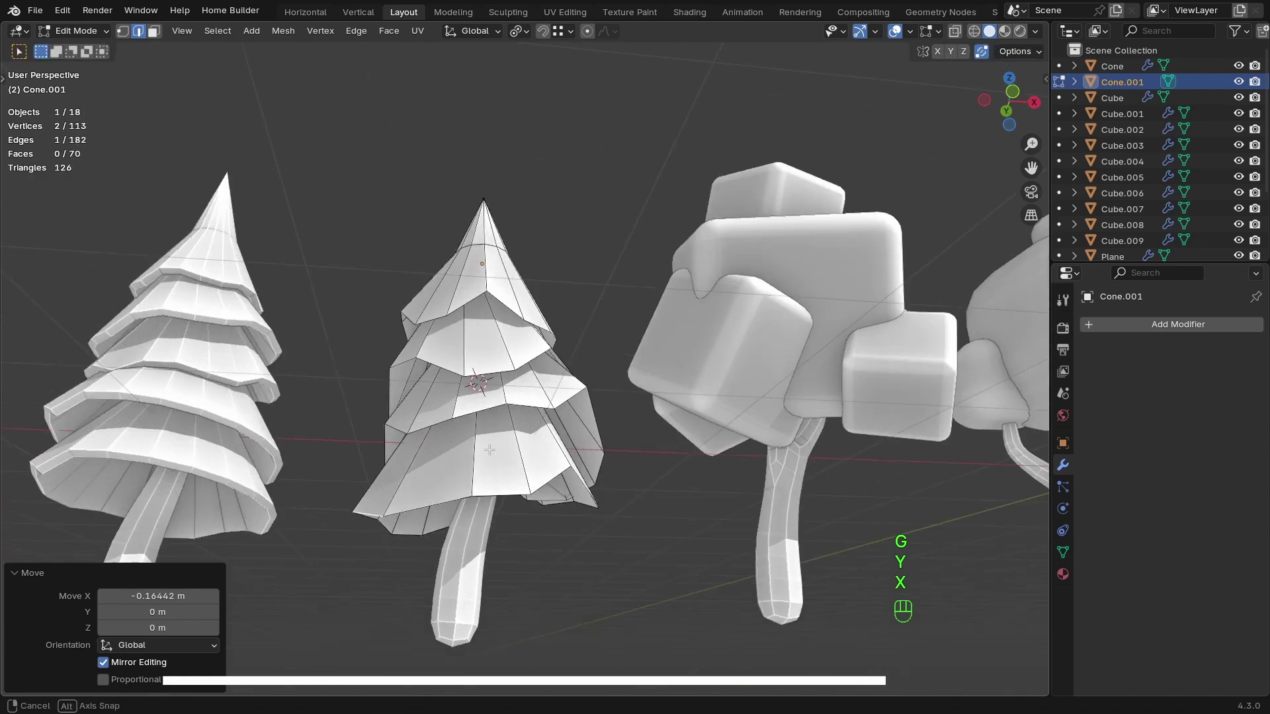
Slide the selected crown edge along its neighbouring faces by a factor of about 0.176.
key("KP_1")
key("g")
key("z")
key("z")
key("g")
key("g")
left_click(524, 488)
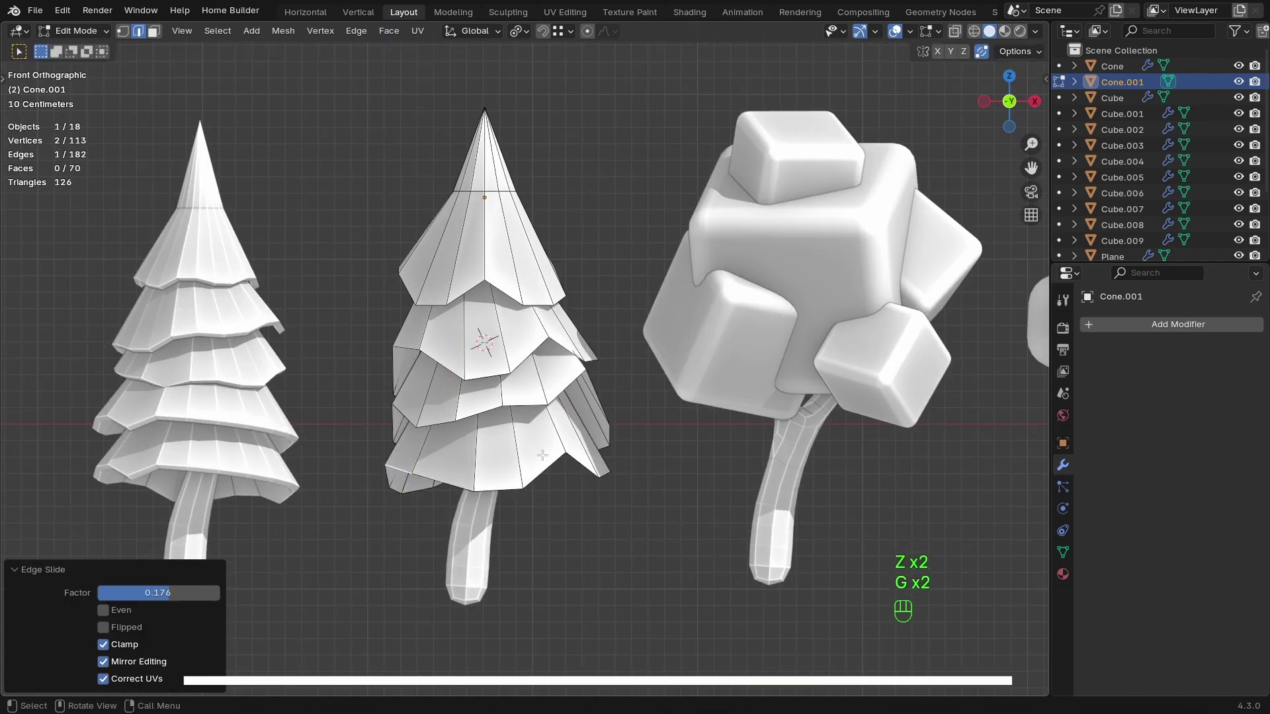
Duplicate the entire fourth tier below itself, enlarged by about 1.116, and turn the copy around global Z.
key("l")
key("shift+d")
key("s")
left_click(628, 554)
key("r")
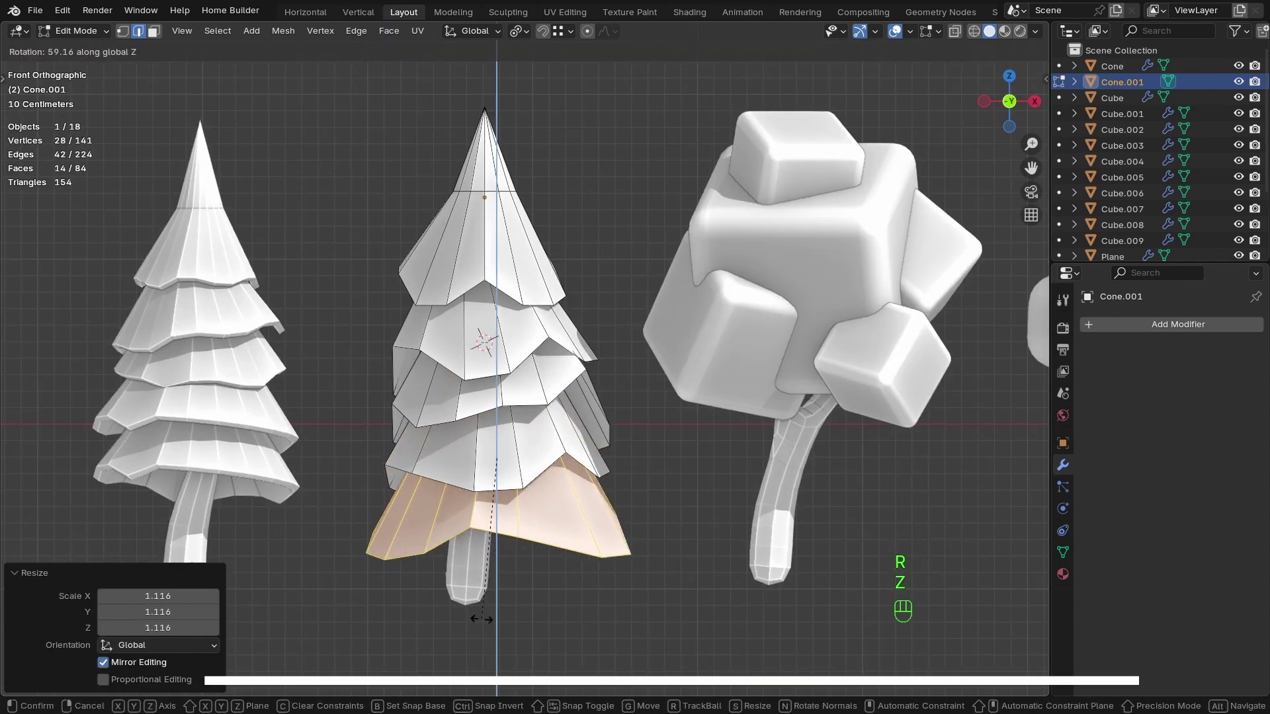
left_click(626, 569)
Shrink the new bottom tier by a scale of about 0.910 and nudge it into place around the trunk.
key("s")
left_click(620, 600)
key("g")
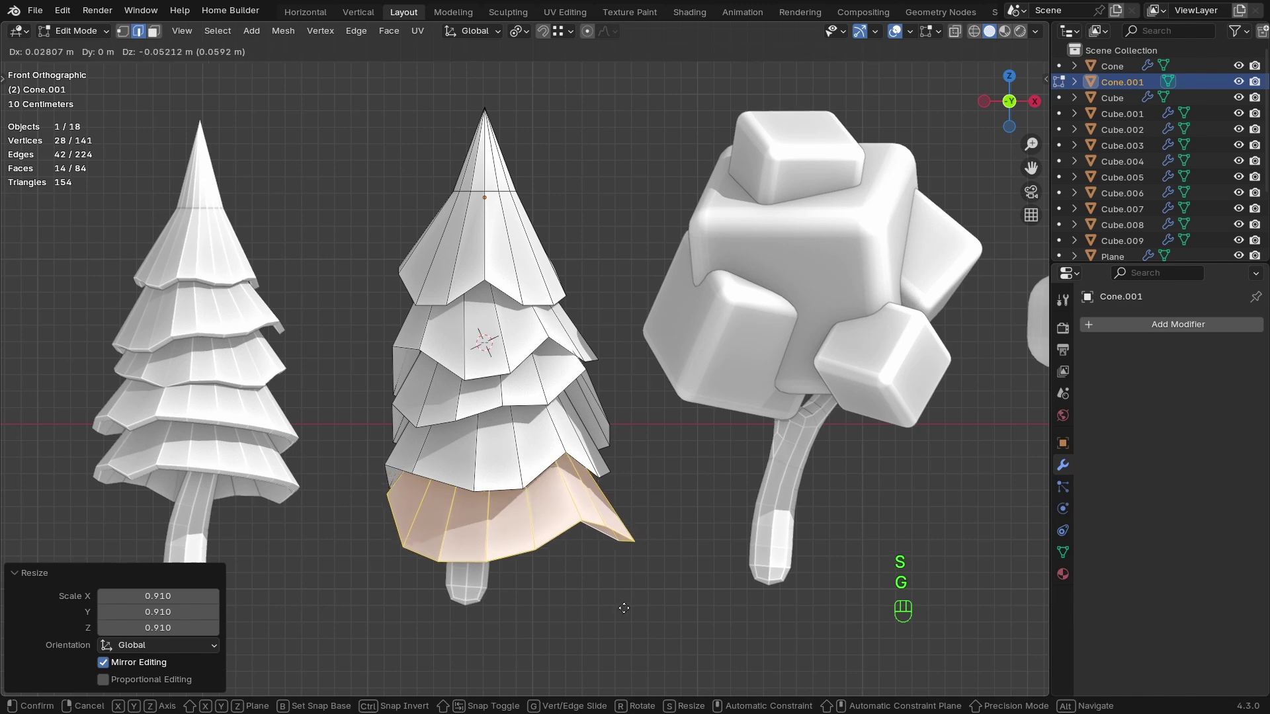
left_click(618, 608)
Pull one raised rim vertex of the bottom tier about 0.289 m down and 0.06 m toward negative X.
mouse_move(414, 553)
middle_mouse_down()
mouse_move(446, 539)
mouse_move(418, 529)
mouse_move(432, 534)
middle_mouse_up()
key("1")
left_click(404, 525)
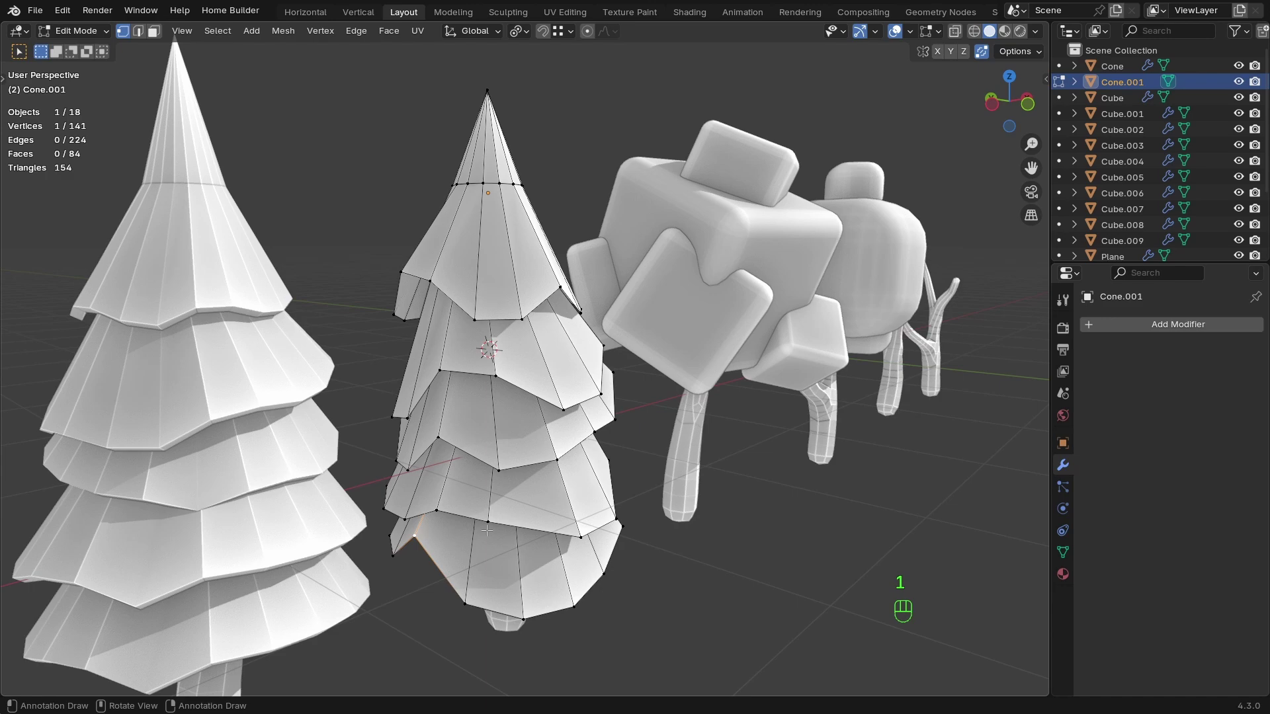
key("g")
left_click(480, 585)
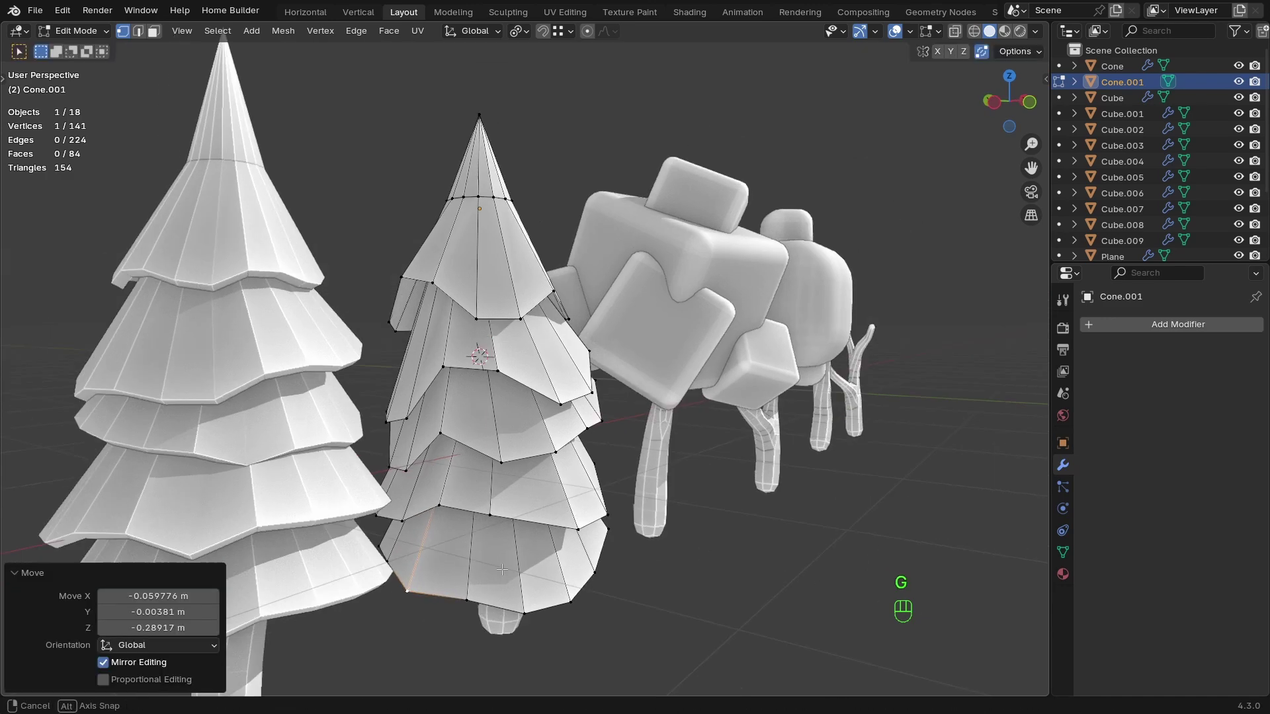
Shrink the whole top cone tier to a scale of about 0.83.
middle_click_drag(481, 585, 423, 503)
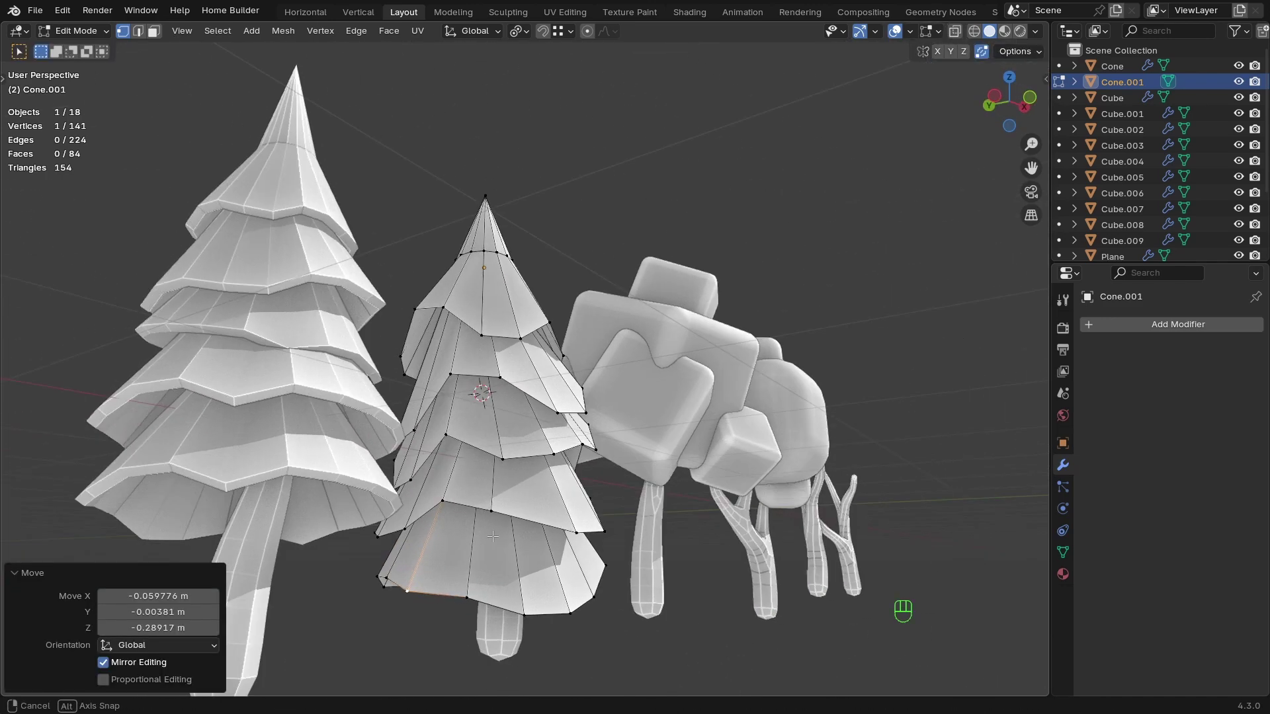
key("KP_1")
key("Tab")
key("l")
key("s")
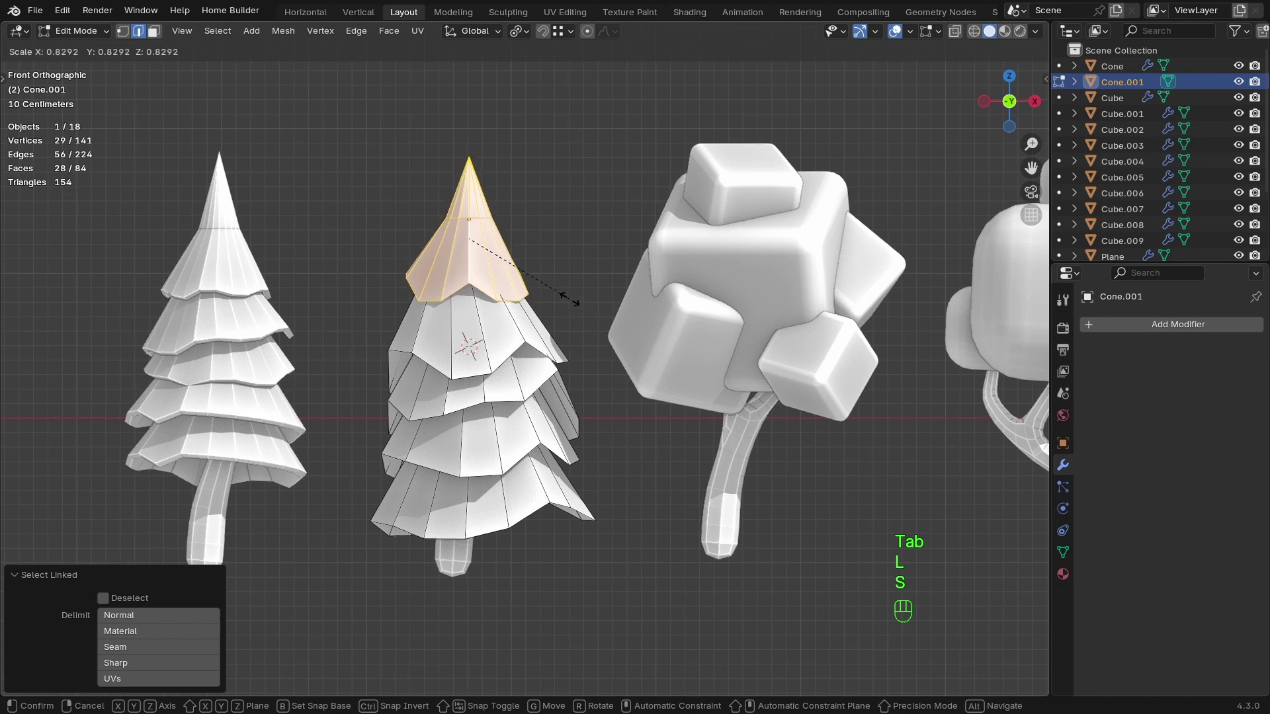
left_click(559, 311)
Shrink the whole second tier by a scale of about 0.890 and raise it along Z toward the top cone.
left_click(491, 332)
key("l")
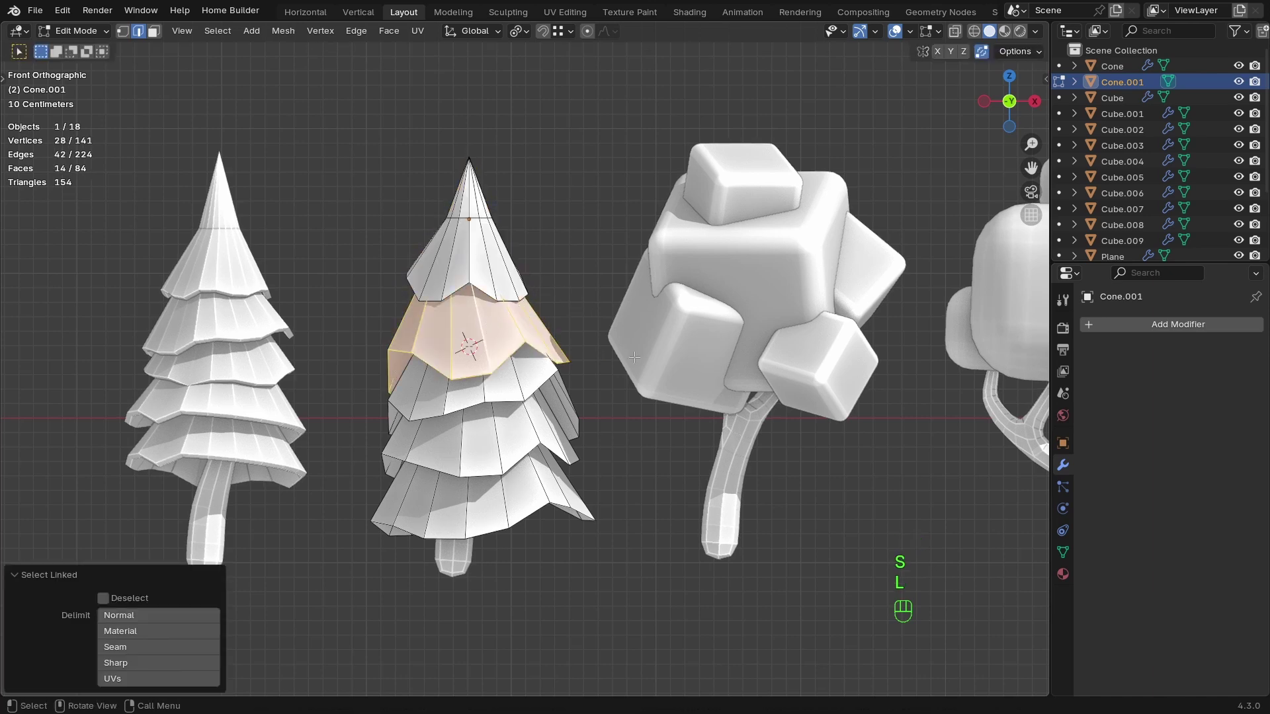
key("s")
left_click(634, 381)
key("g")
key("z")
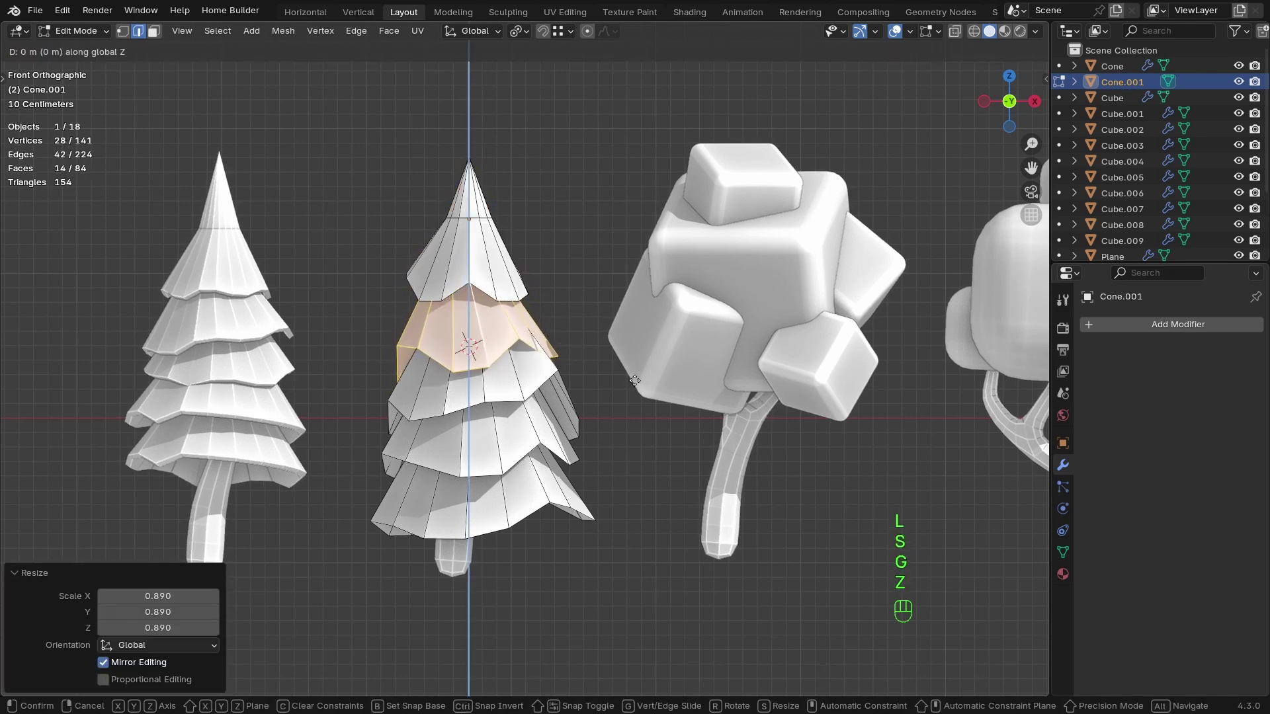
left_click(593, 348)
Tilt the top cone about -5° in the front view and move it about -0.032 m along X and 0.069 m up.
left_click(511, 288)
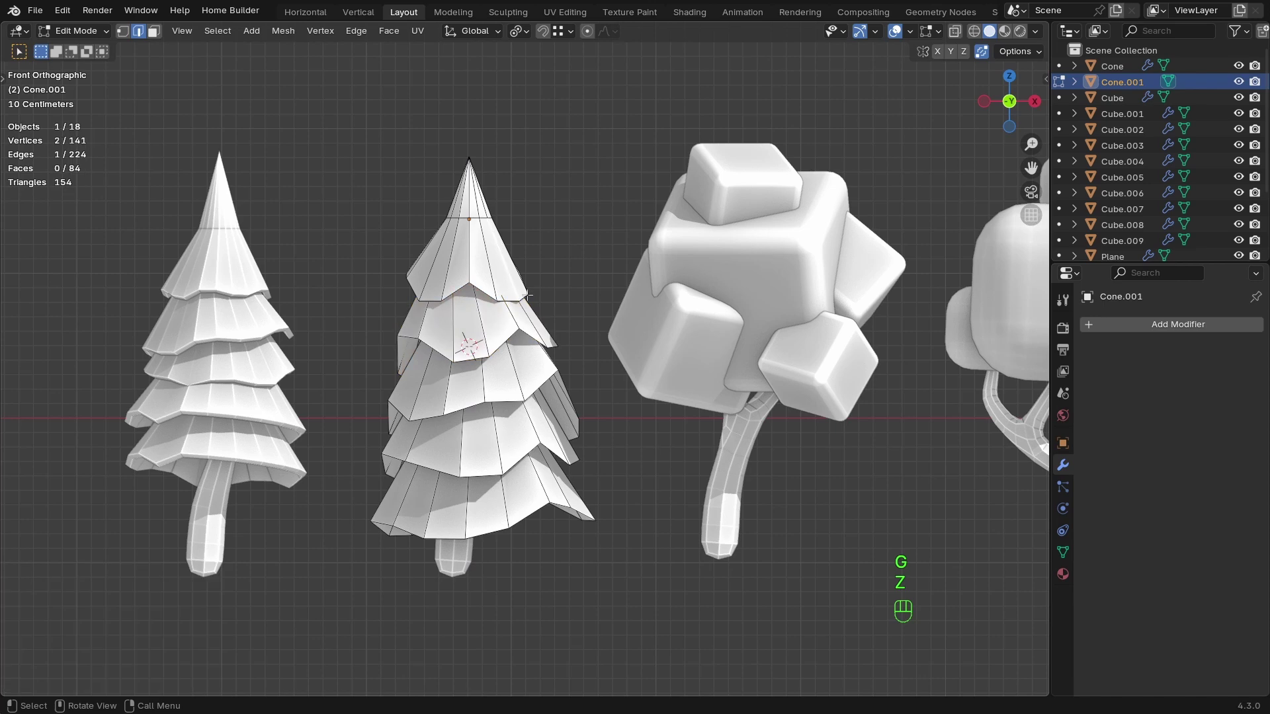
key("l")
key("r")
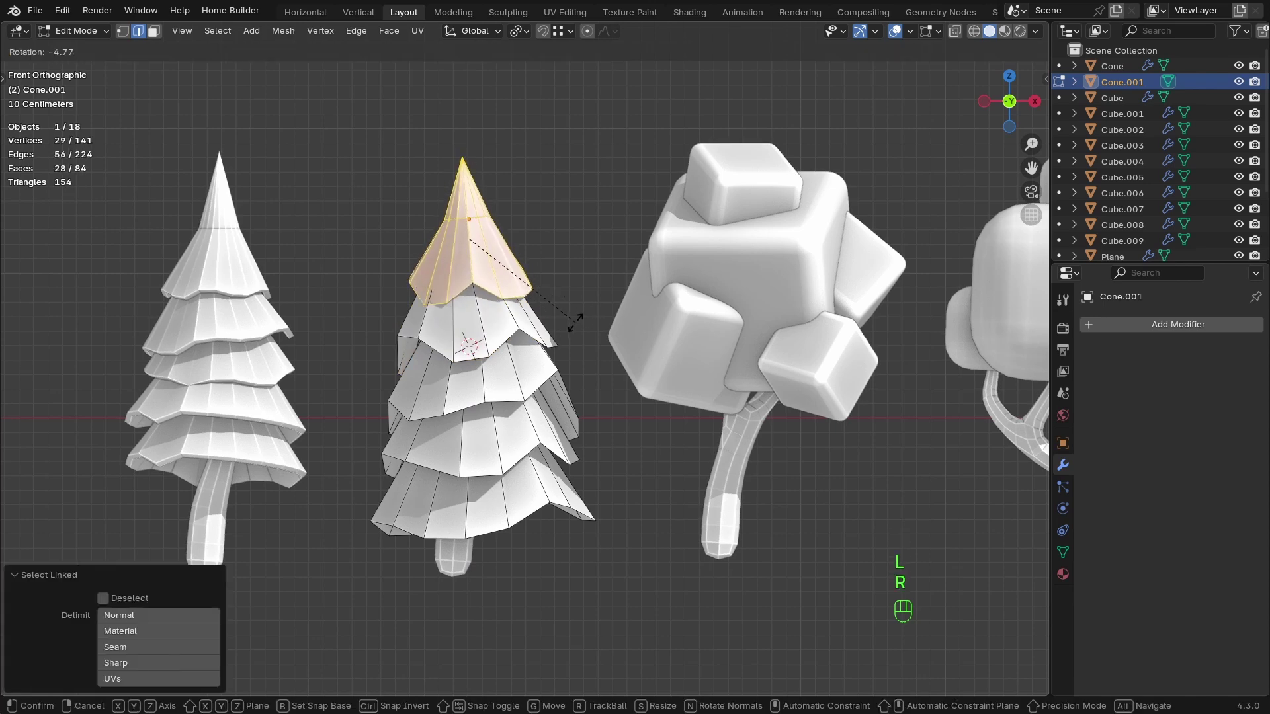
left_click(569, 319)
key("g")
left_click(587, 329)
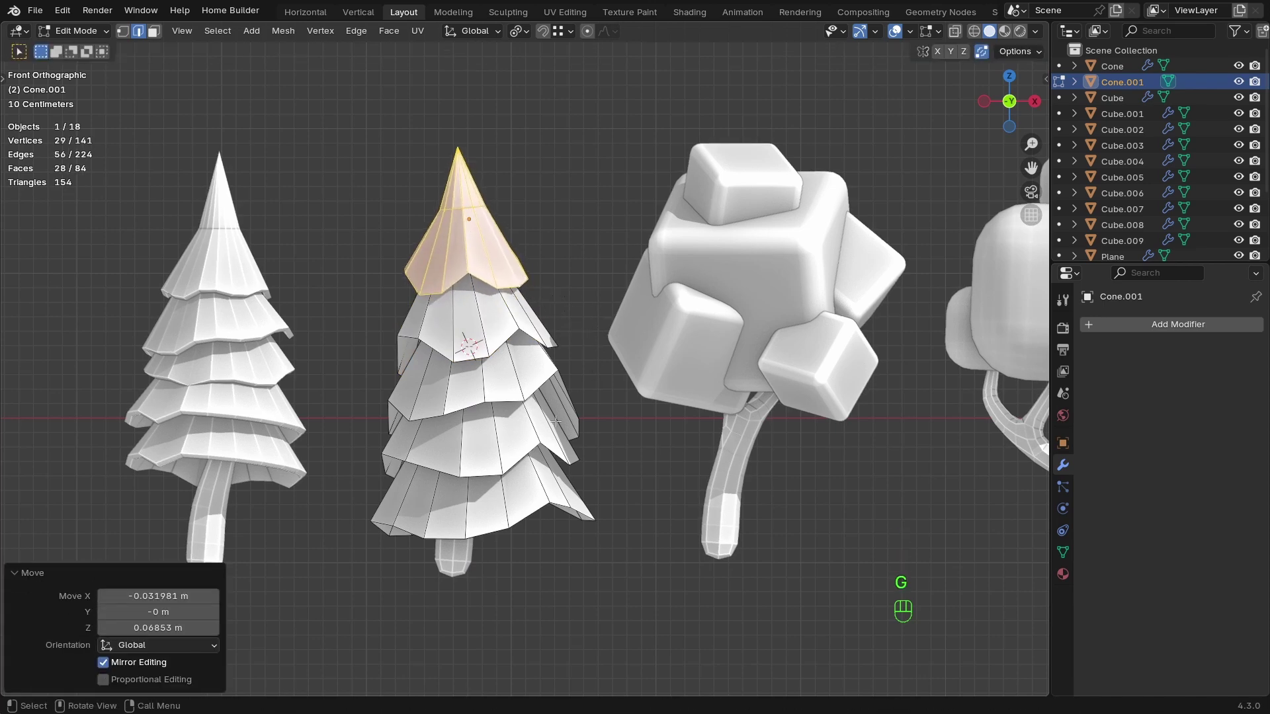
Slide the lower rim edge loop of the second tier up along its faces to shorten that tier.
middle_click_drag(555, 421, 533, 411, "ctrl")
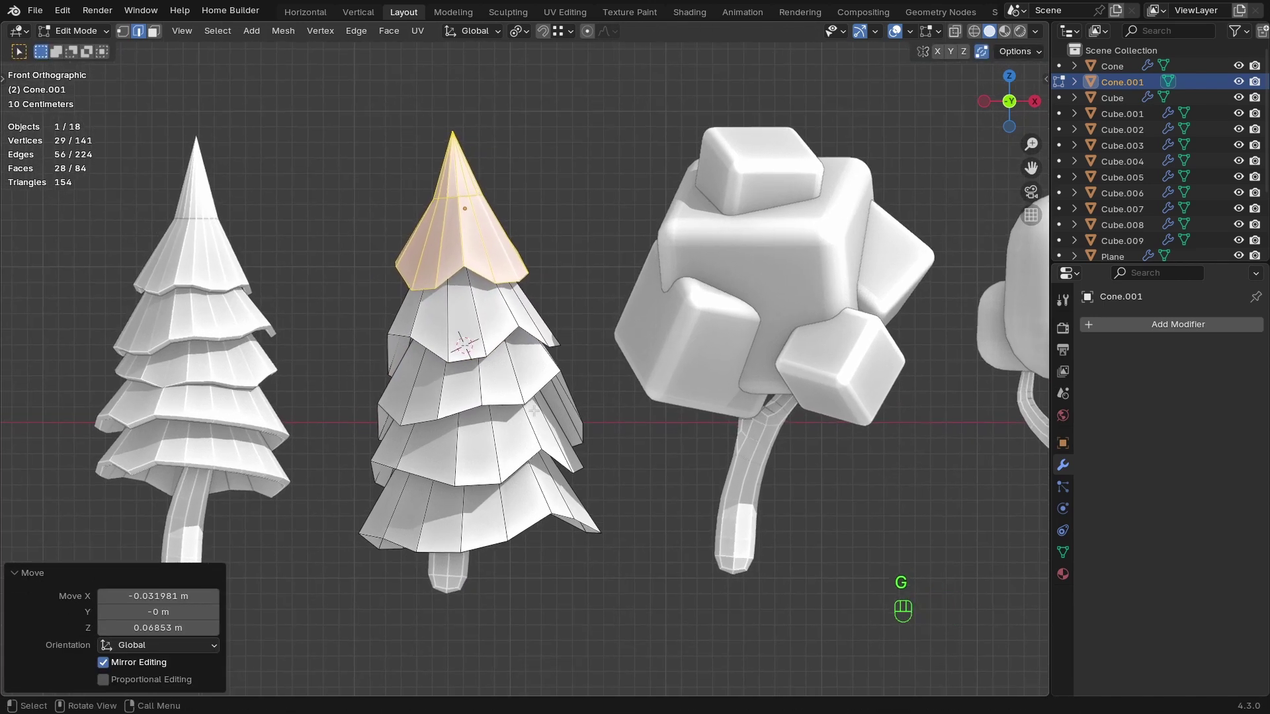
left_click(513, 330)
key("l")
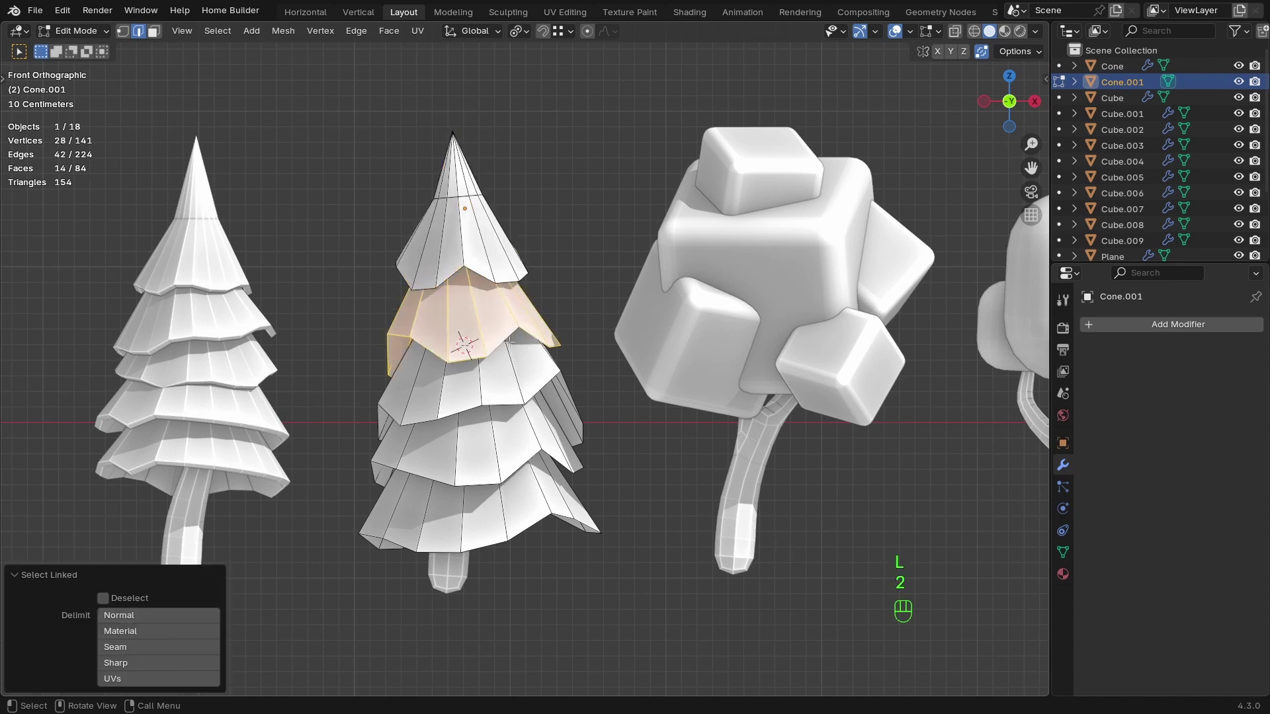
left_click(503, 344, "alt")
key("g")
key("g")
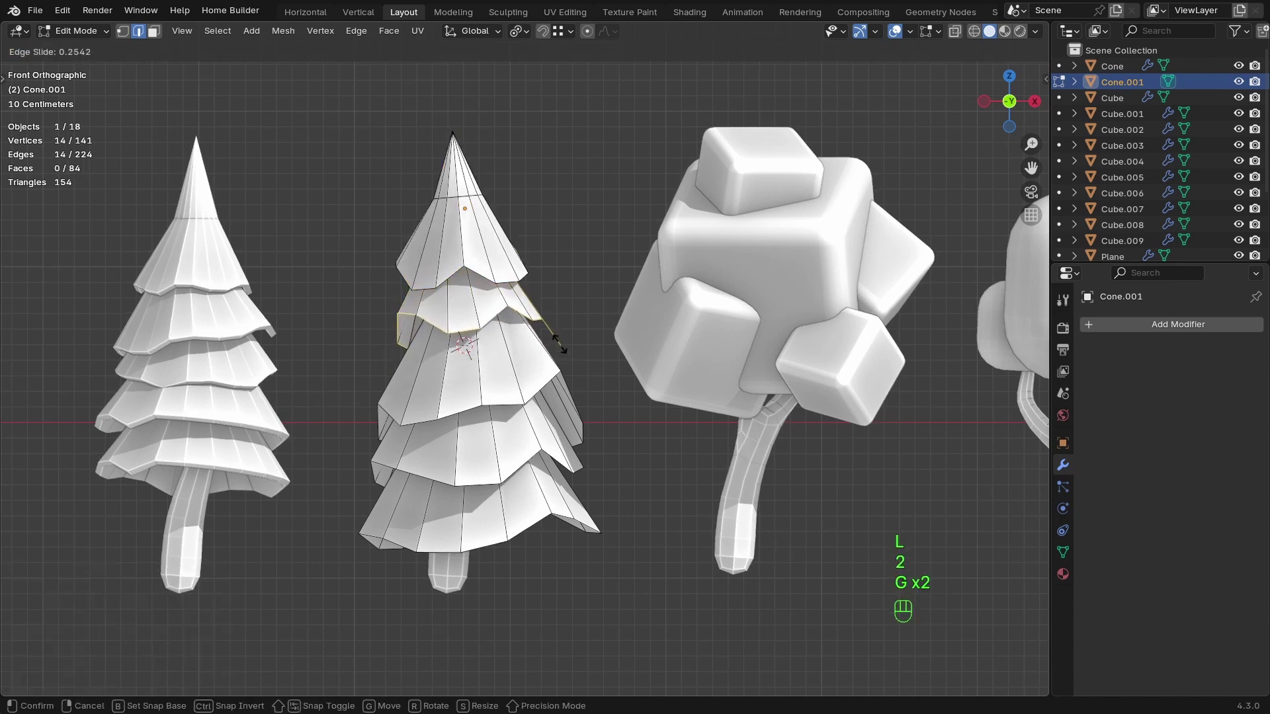
left_click(558, 368)
Edge-slide the lower rim loops of the third and fourth tiers upward by factors of about 0.116 and 0.056.
left_click(539, 384, "alt")
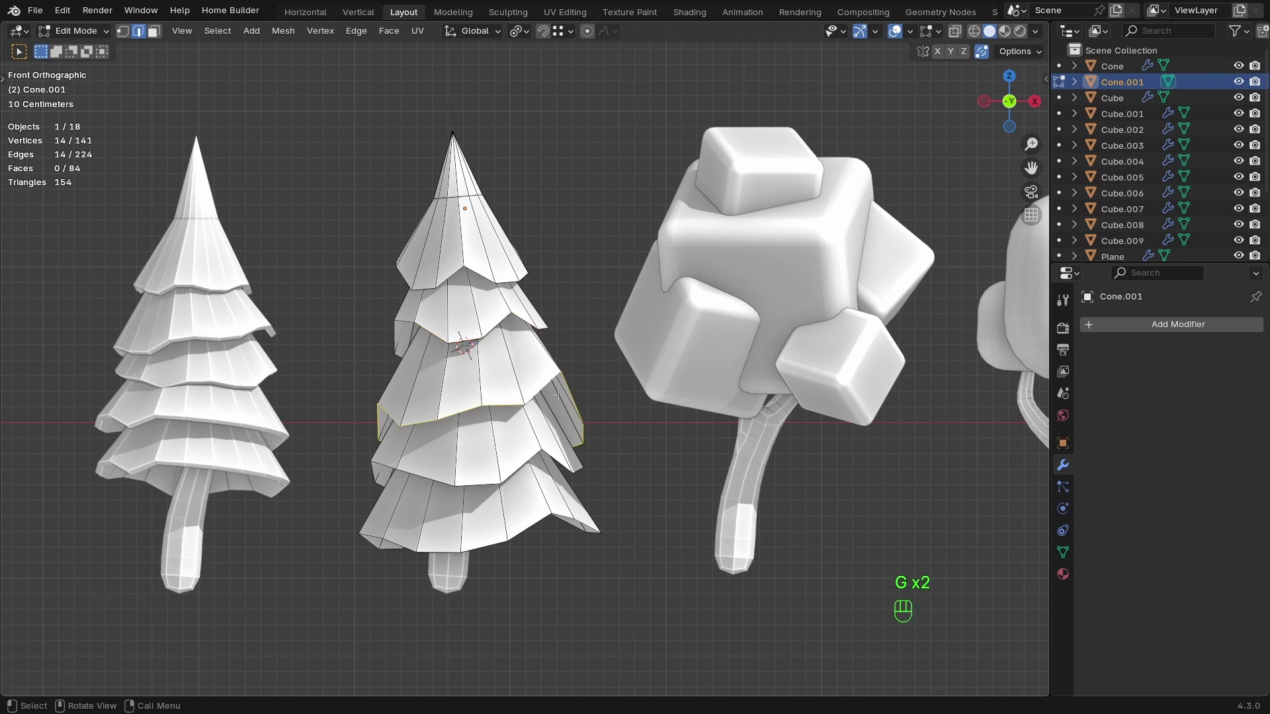
key("g")
key("g")
left_click(554, 457)
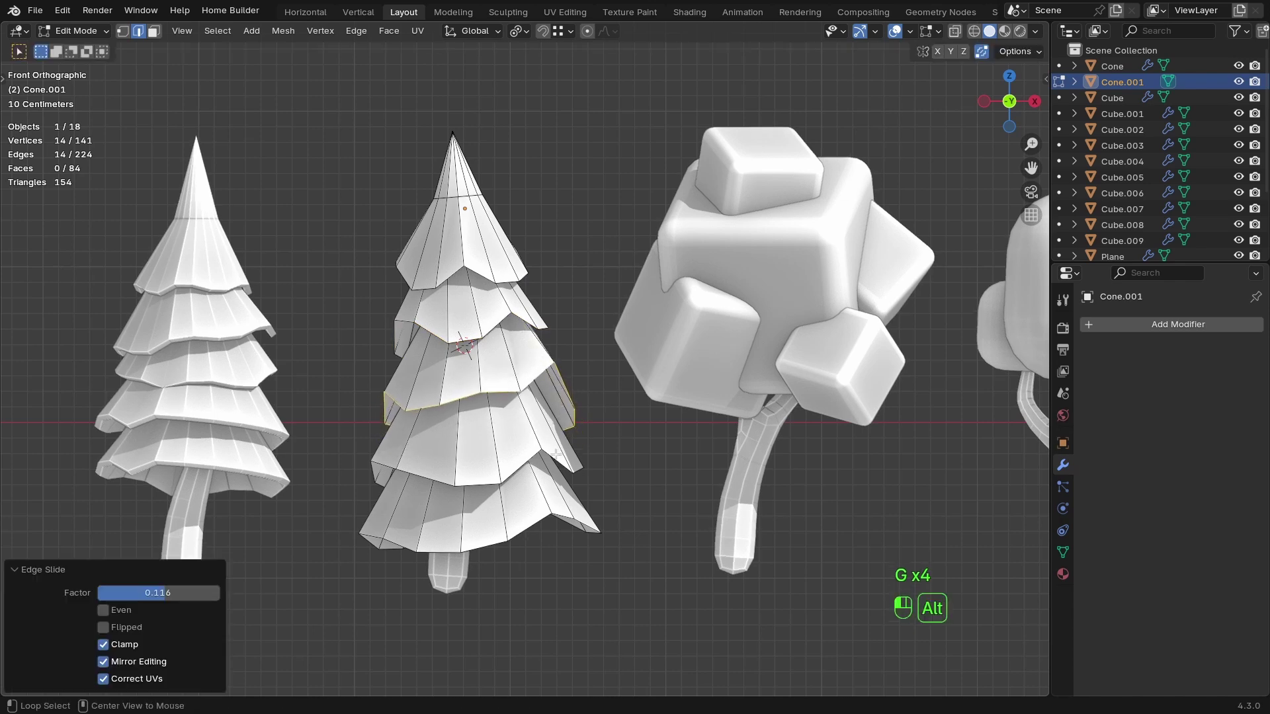
left_click(559, 456, "alt")
key("g")
key("g")
left_click(563, 484)
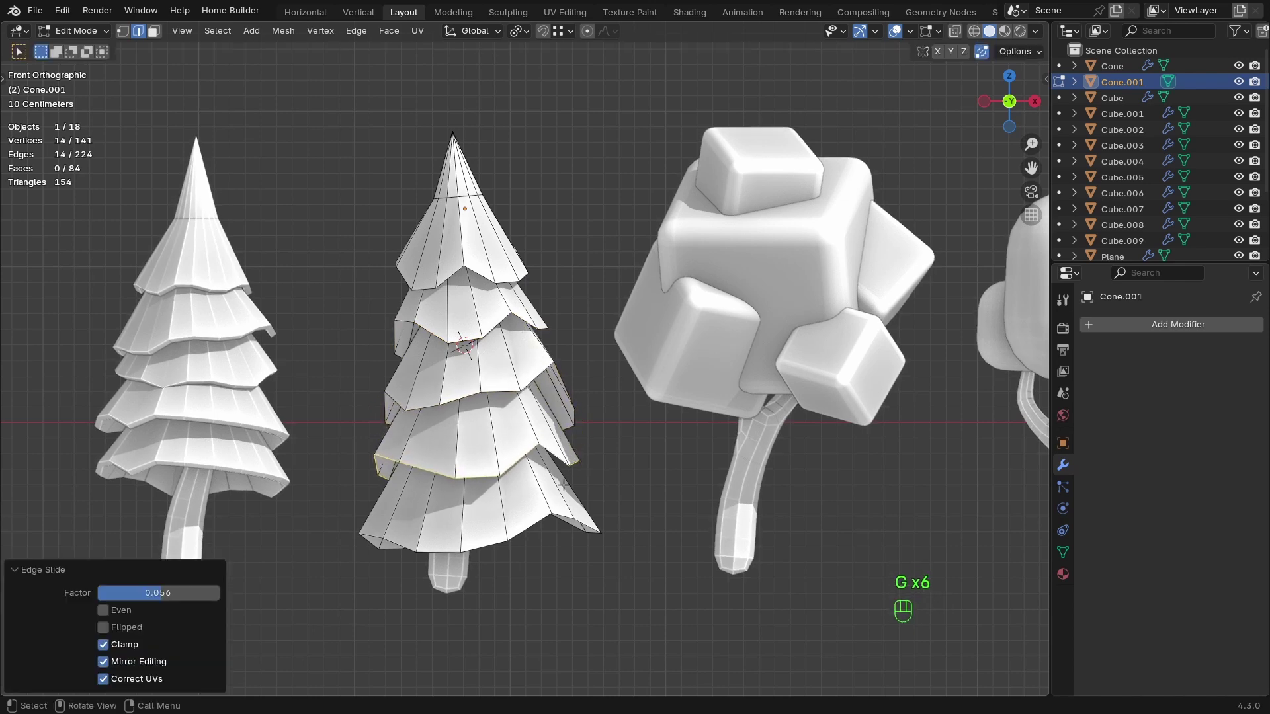
Reposition three neighbouring rim vertices of the third tier, moving the last about 0.016 m in X, 0.011 m in Y and 0.063 m up.
middle_click_drag(553, 461, 448, 436)
key("1")
left_click(428, 447)
key("g")
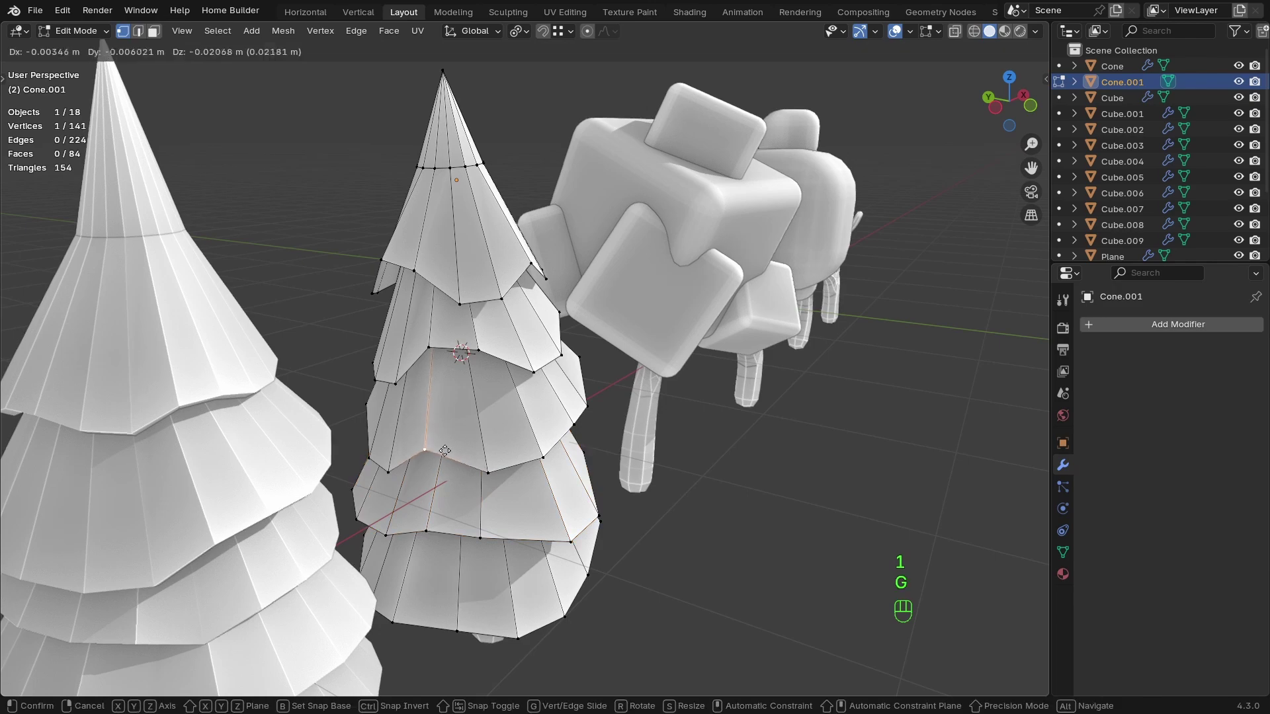
left_click(460, 461)
key("g")
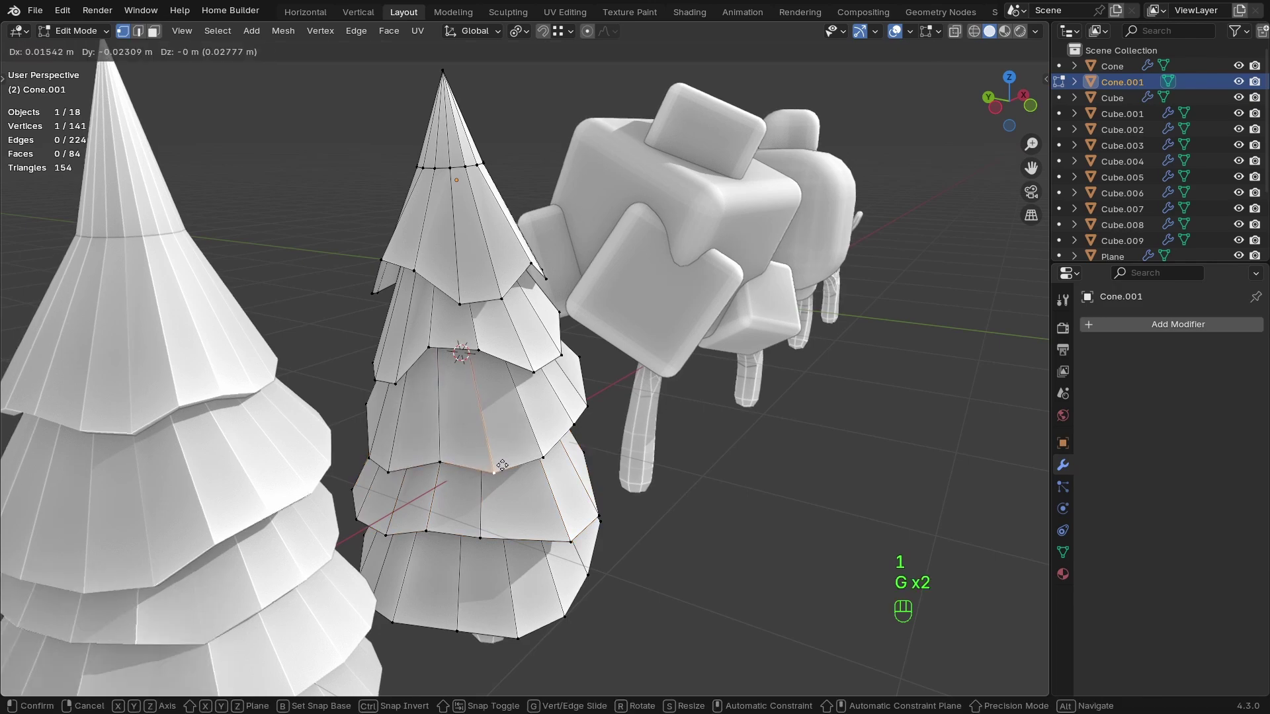
left_click(504, 458)
key("g")
left_click(556, 460)
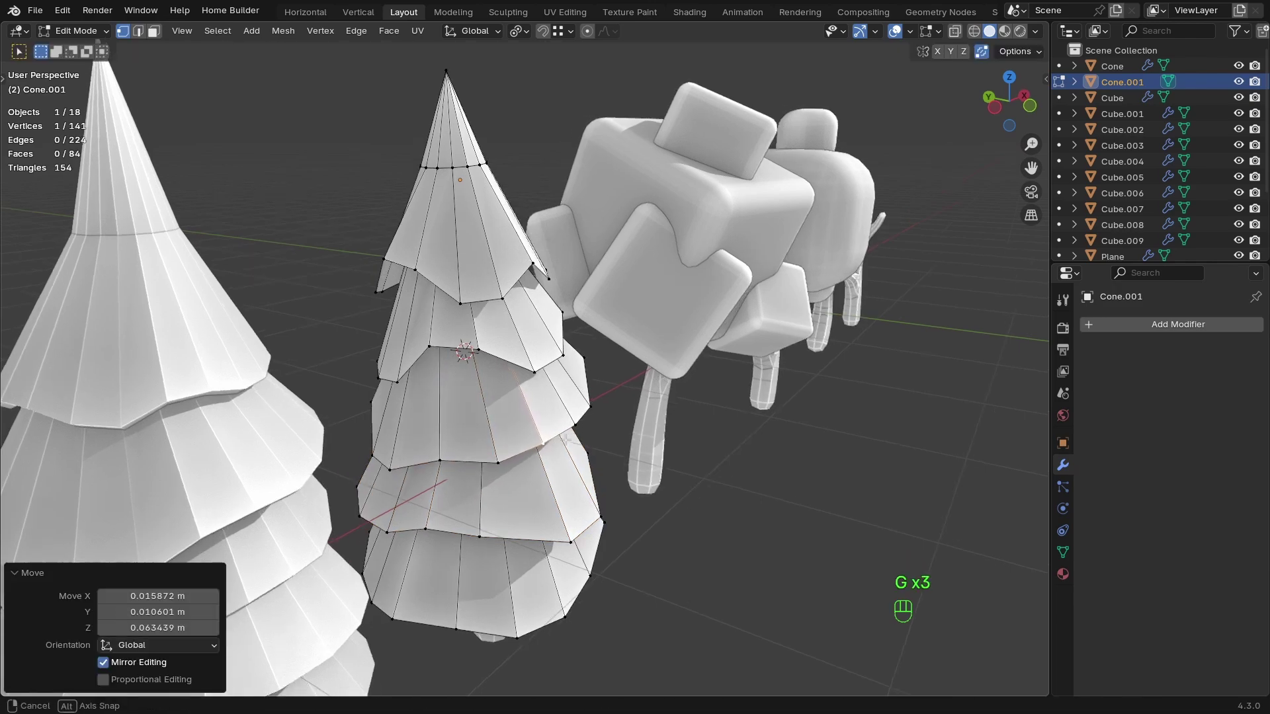
middle_click_drag(555, 459, 577, 440)
key("Tab")
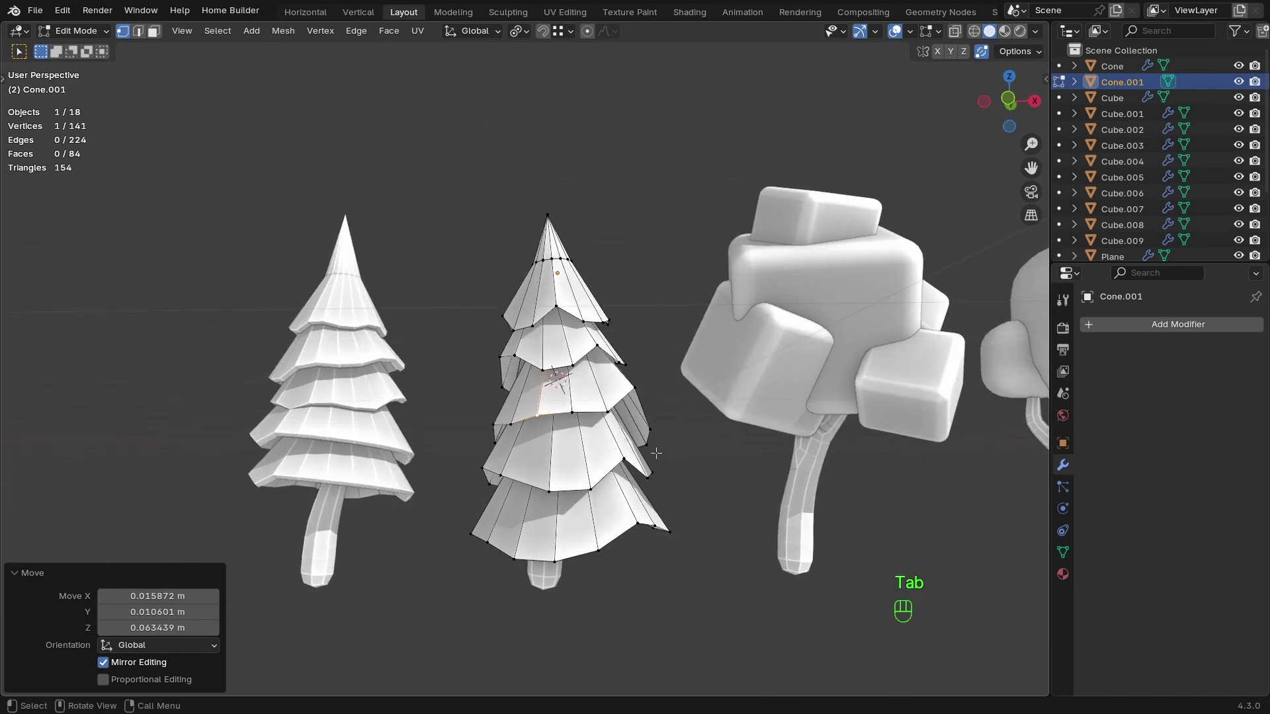
Raise the whole cone stack about 0.281 m along Z, and shift it about -0.117 m in X and 0.042 m up in front view.
key("Tab")
key("g")
key("z")
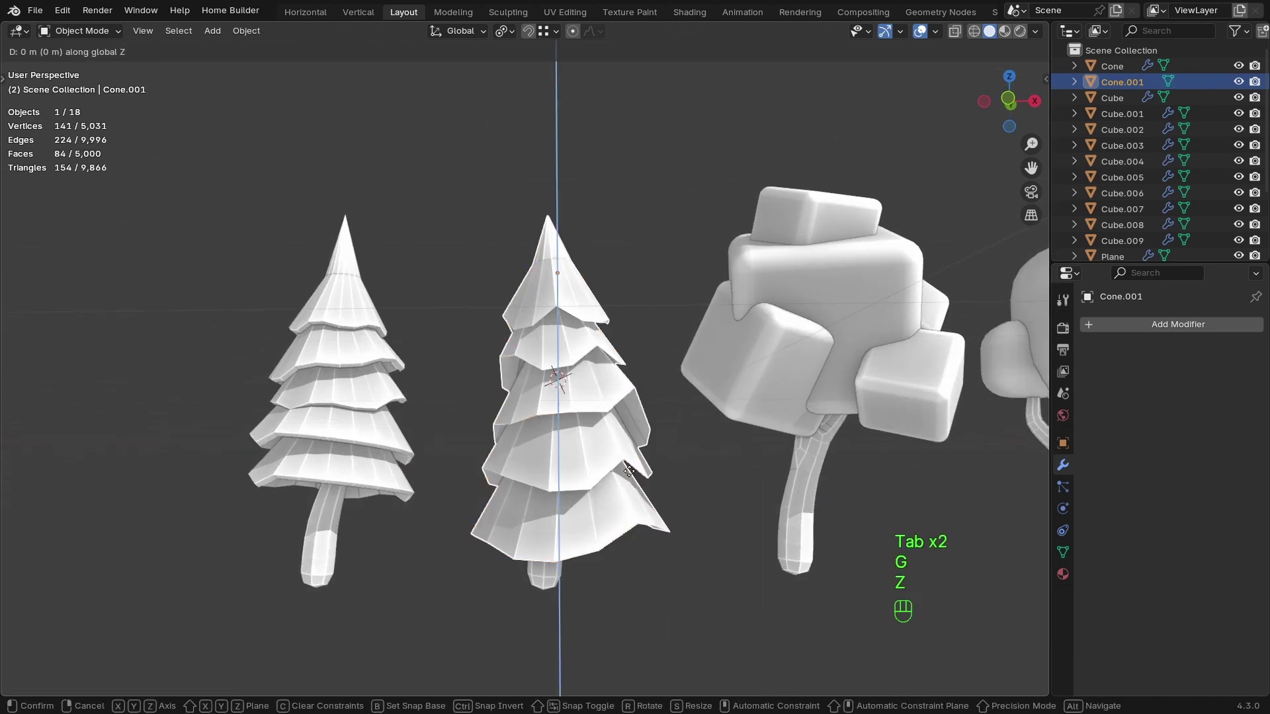
left_click(617, 438)
key("KP_1")
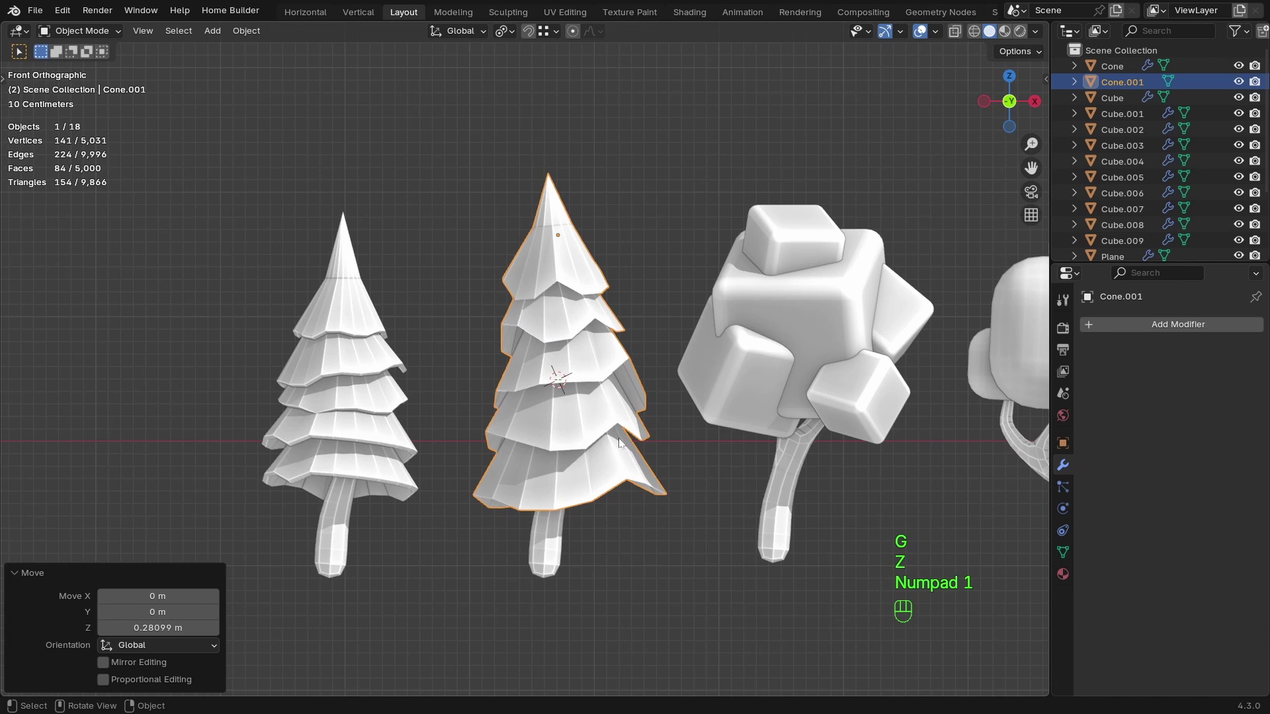
key("g")
left_click(604, 433)
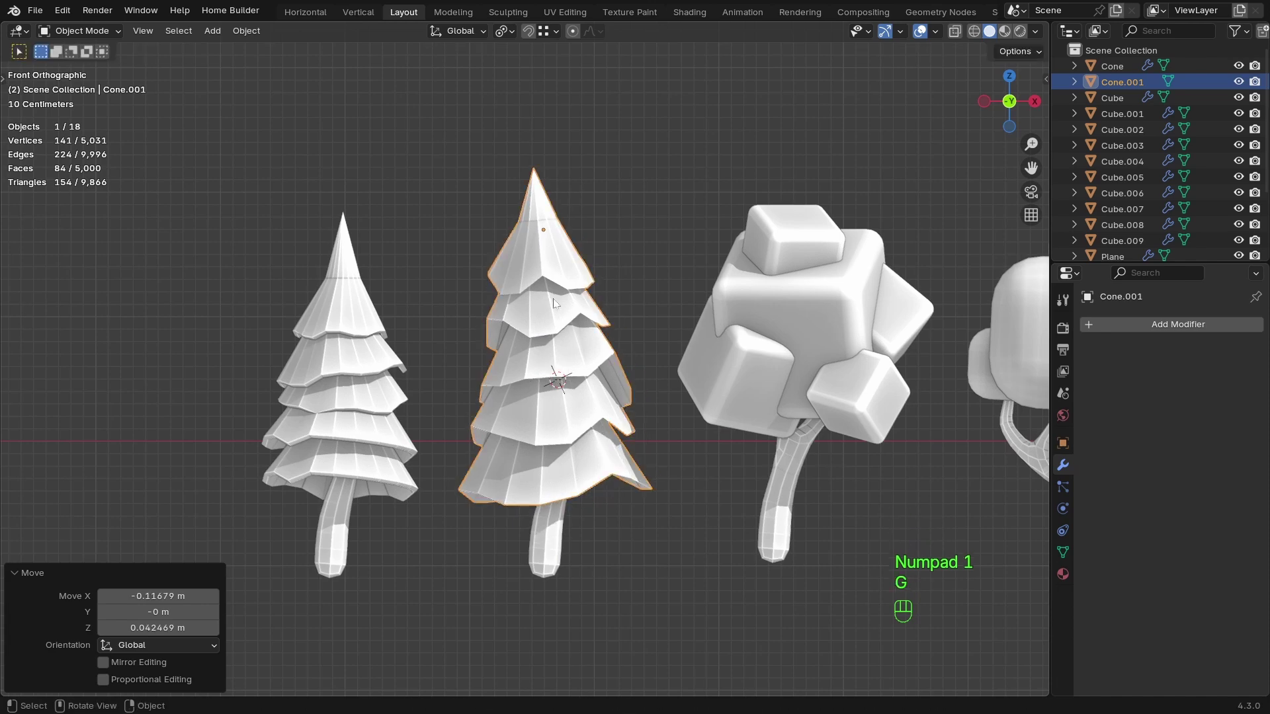
Tilt the top cone tier about -5.07° in the front view and rotate it about -42.5° around its local Z axis.
key("Tab")
key("l")
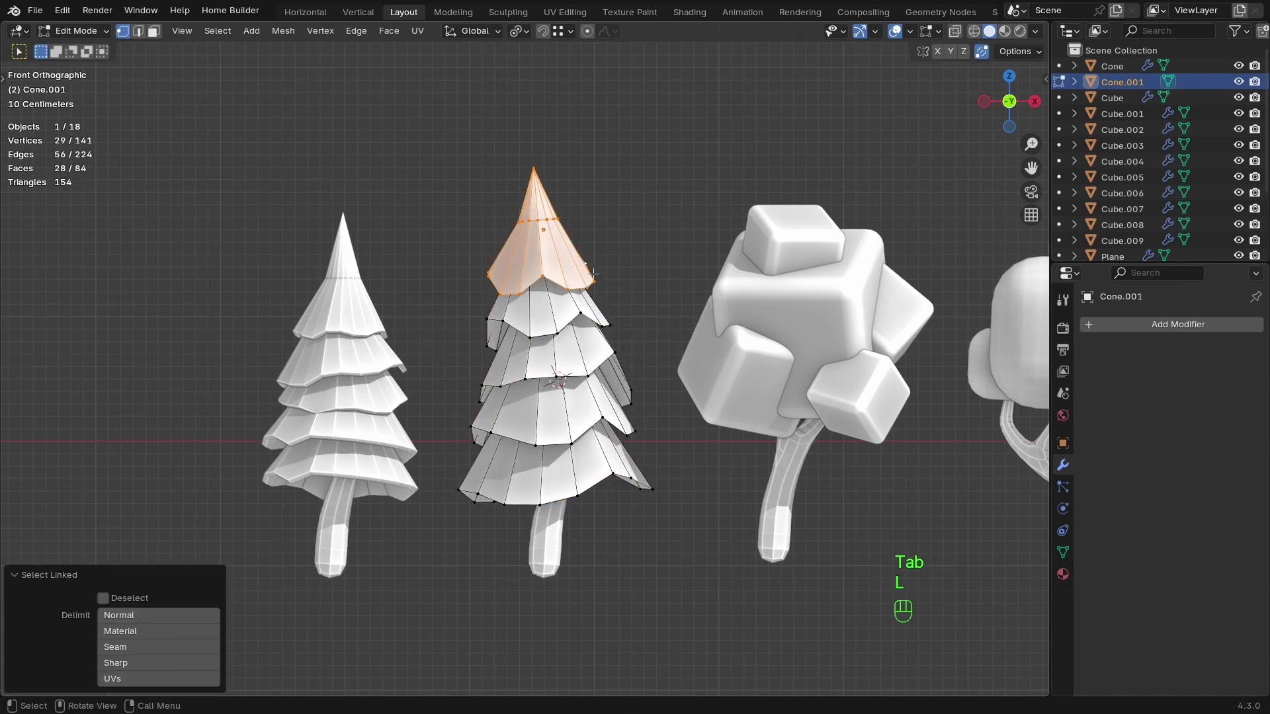
key("r")
left_click(658, 301)
key("r")
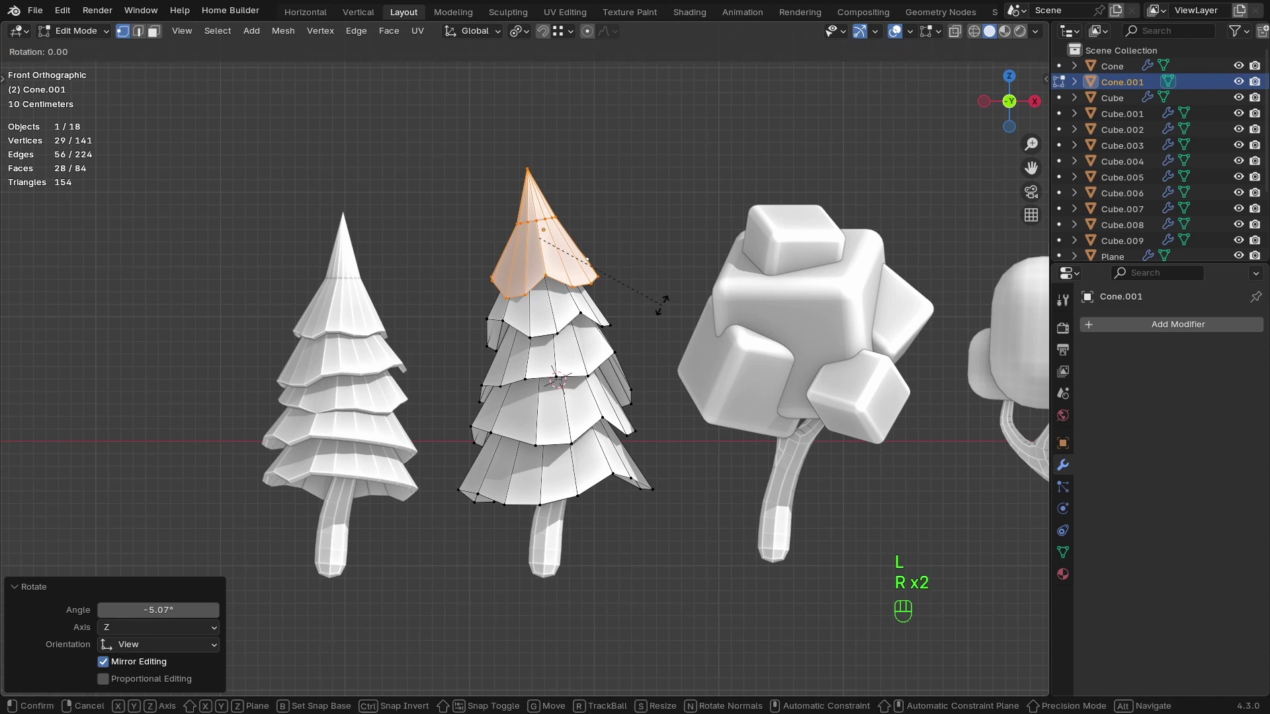
key("z")
key("z")
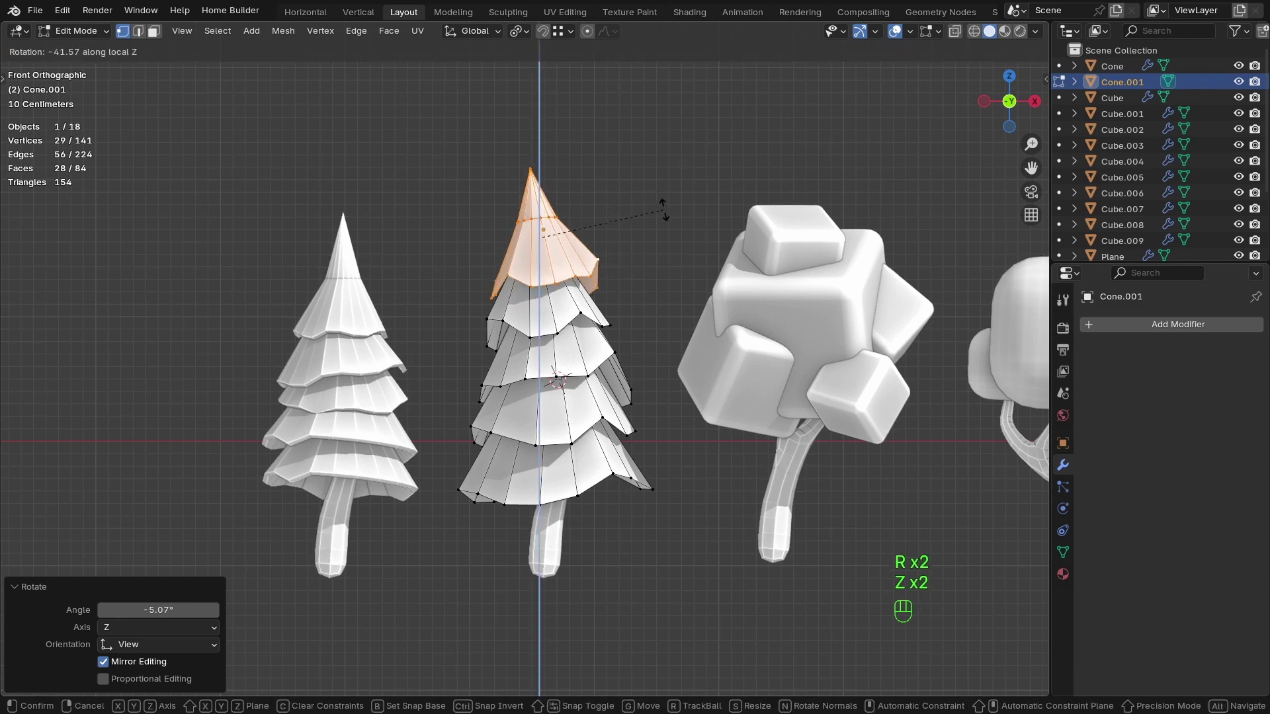
left_click(720, 194)
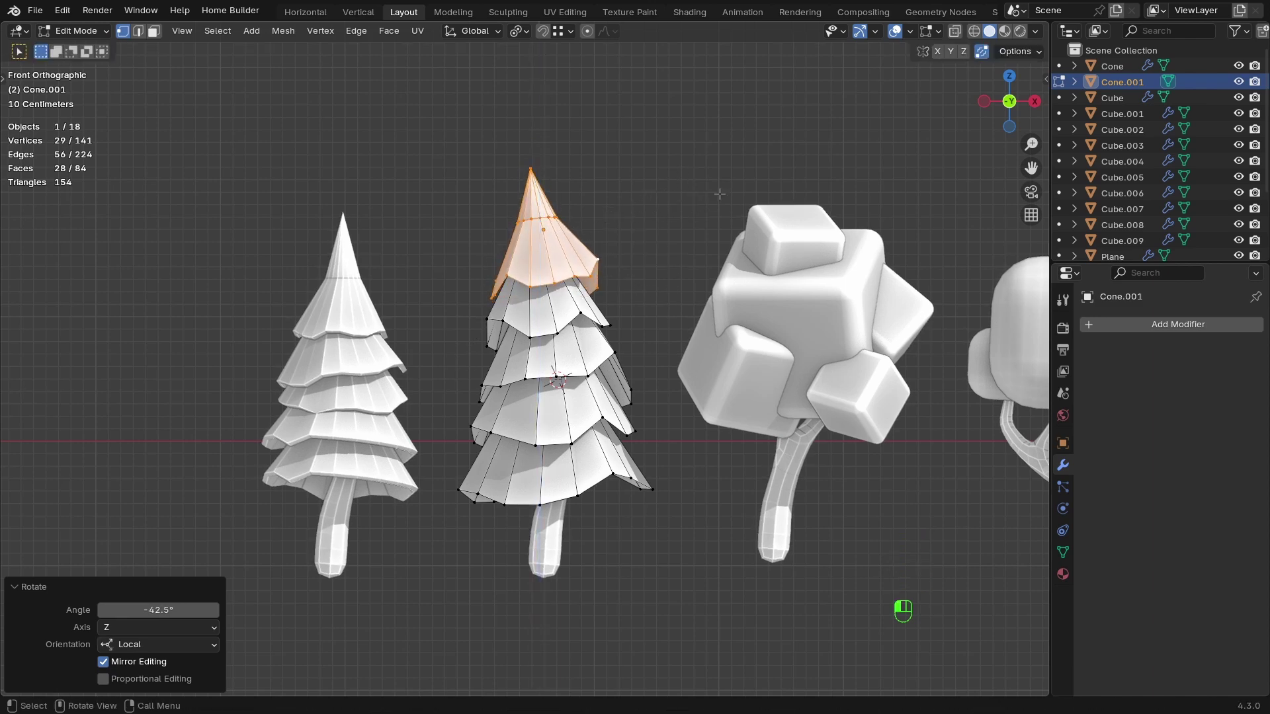
Tilt the top cone another -2.3° in the front view and move it about -0.037 m in X and 0.011 m up.
key("r")
left_click(724, 283)
key("g")
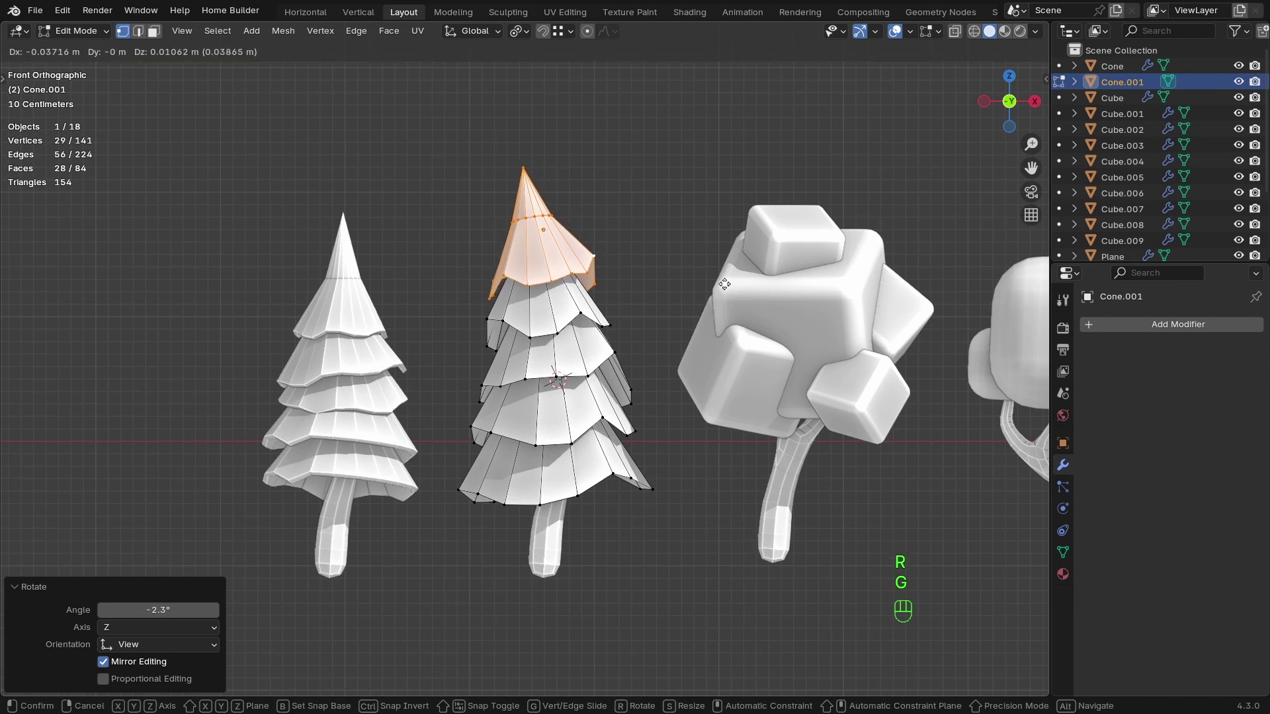
left_click(725, 283)
key("Tab")
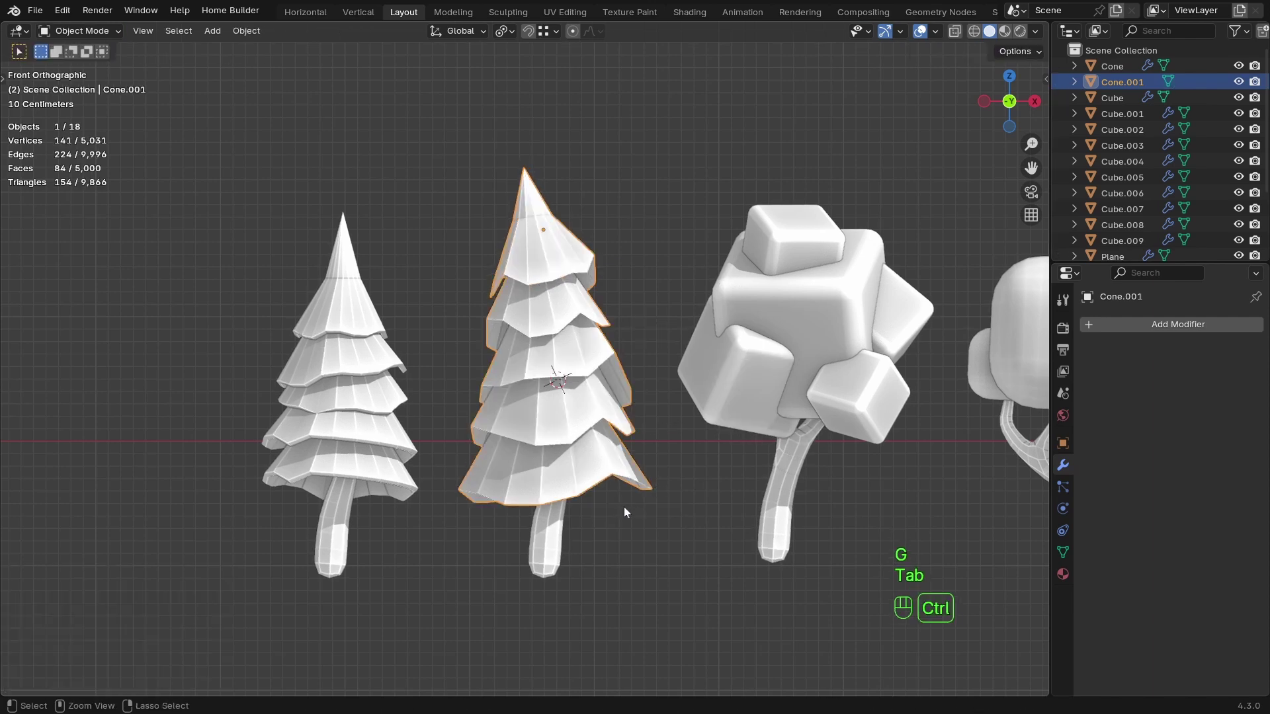
Move the whole cone stack about -0.01 m along X and 0.064 m up over its trunk.
middle_click_drag(624, 512, 614, 554, "ctrl")
key("g")
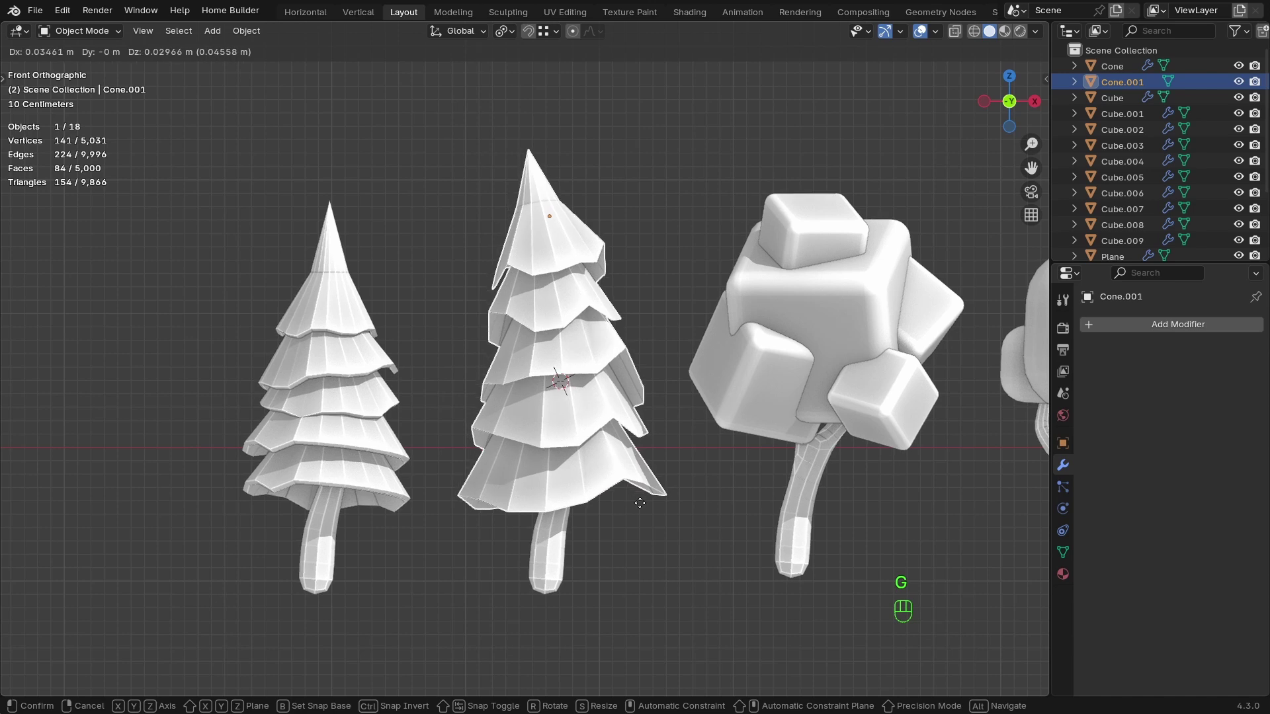
left_click(636, 499)
Add a Solidify modifier to the second pine's cone stack and set its thickness to 0.048 m.
left_click(1147, 326)
mouse_move(1148, 325)
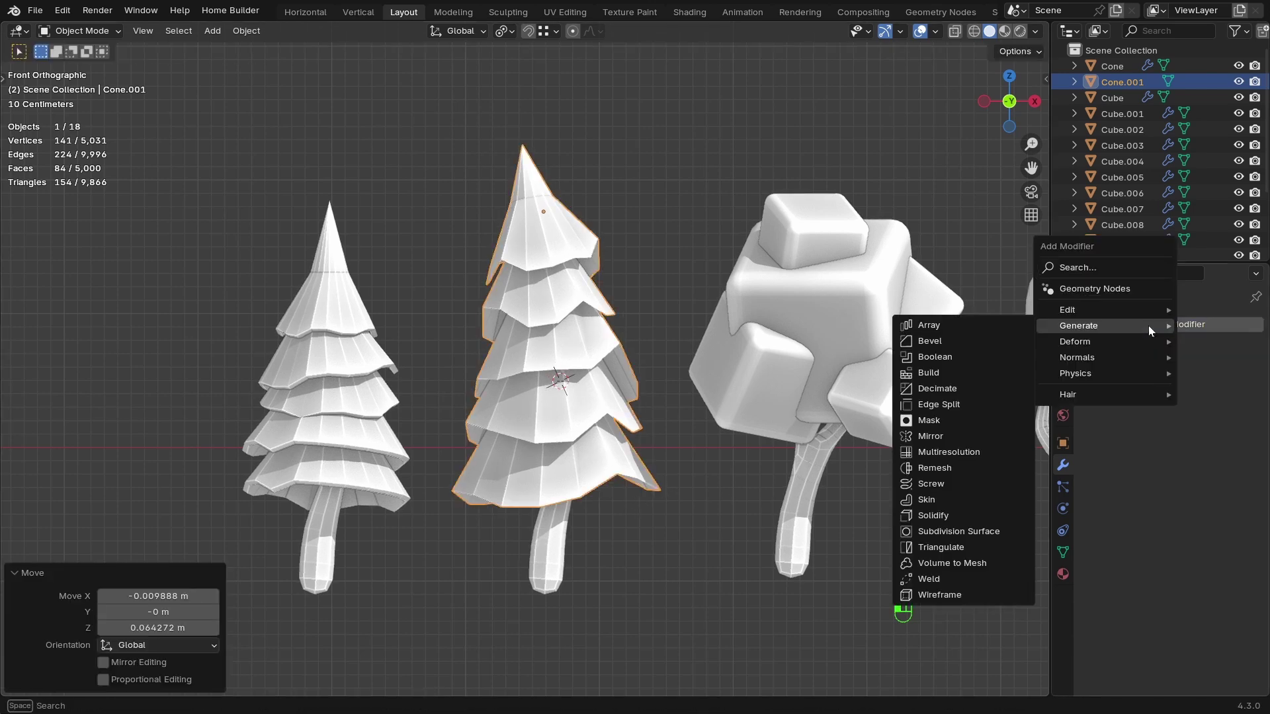
left_click(940, 516)
middle_click_drag(860, 423, 879, 398, "ctrl")
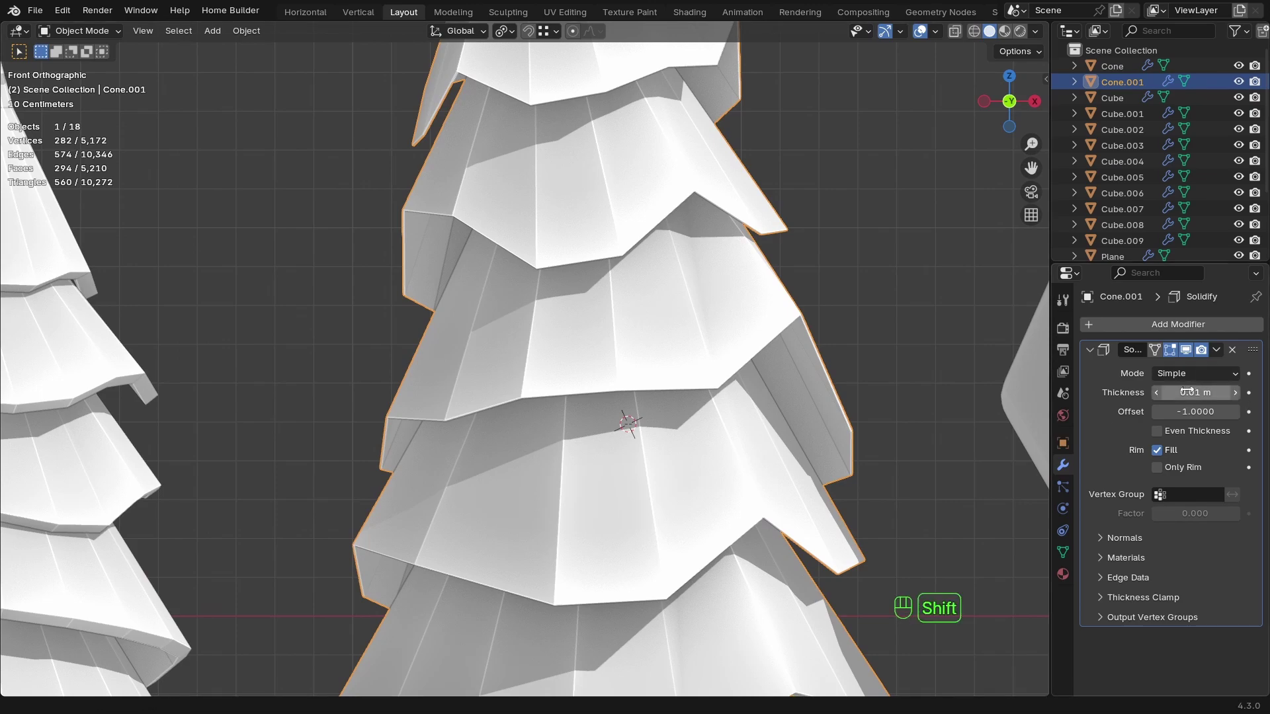
left_click_drag(1188, 392, 1237, 391, "shift")
left_click_drag(1195, 392, 1211, 393, "shift")
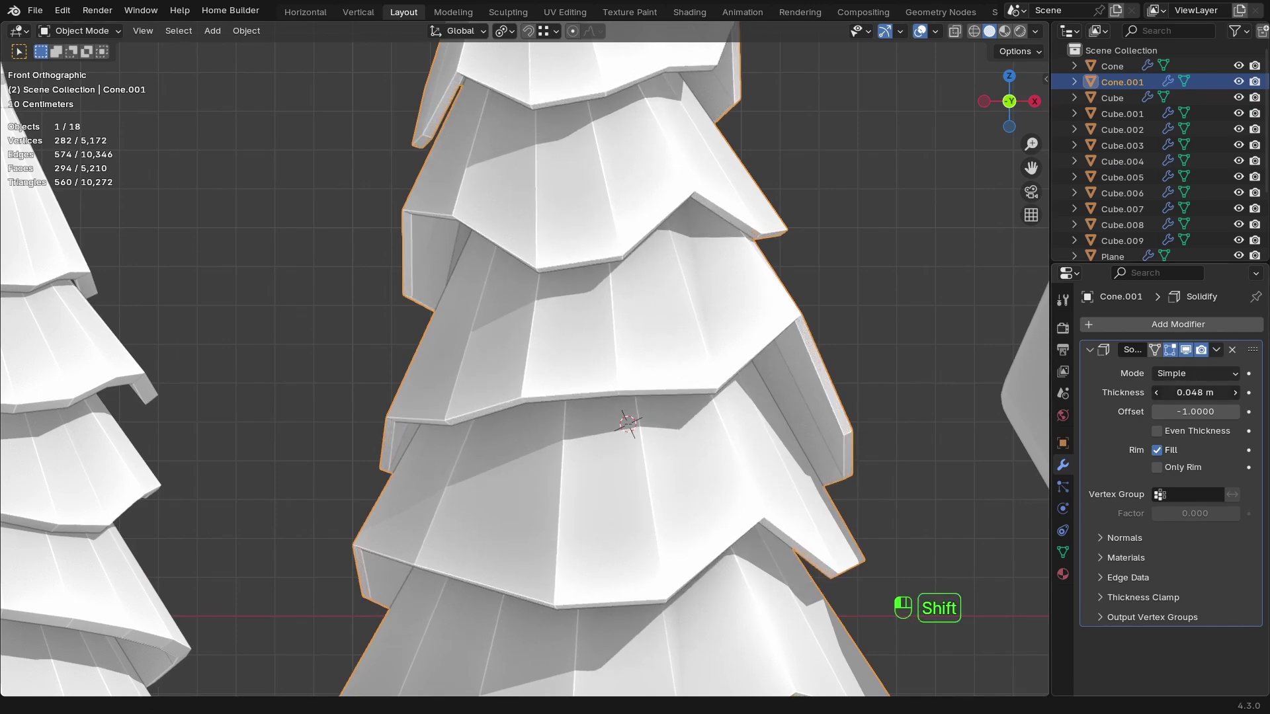
mouse_move(952, 358)
middle_mouse_down("ctrl")
mouse_move(709, 525)
mouse_move(638, 533)
mouse_move(968, 362)
middle_mouse_up("ctrl")
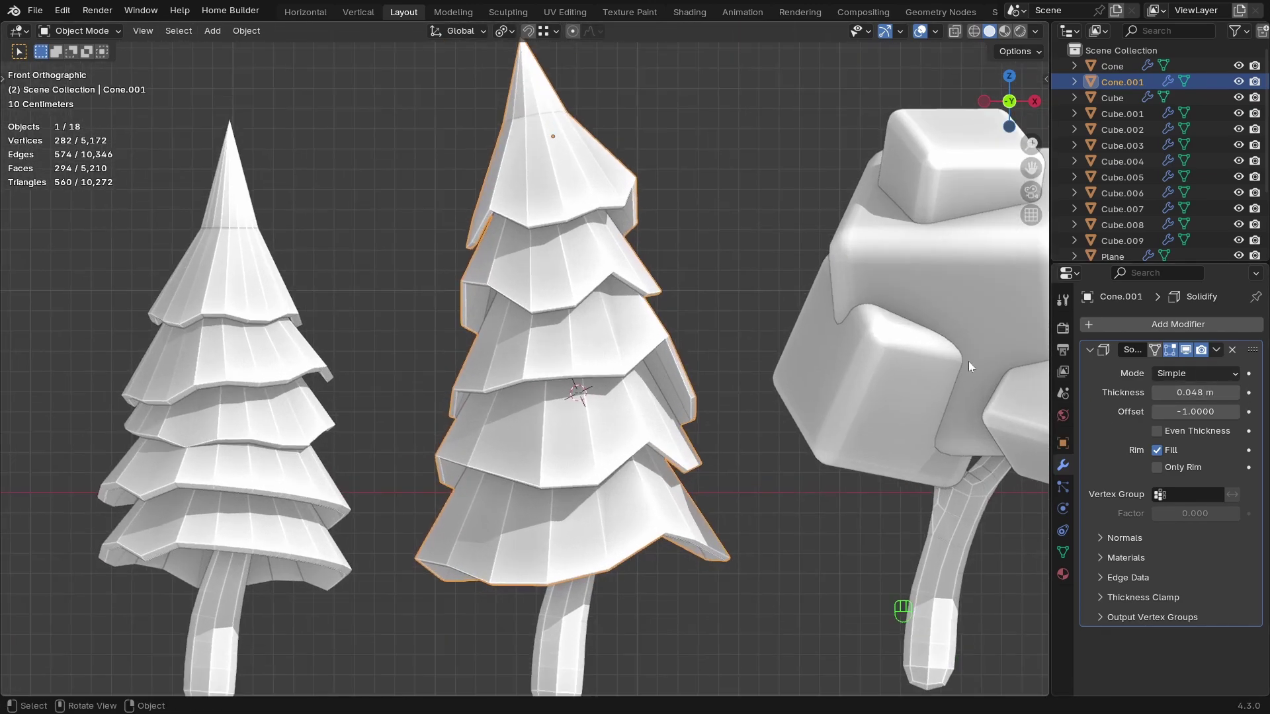
Try a Bevel modifier on the cone stack and turn off its viewport display.
left_click(1180, 326)
mouse_move(1122, 322)
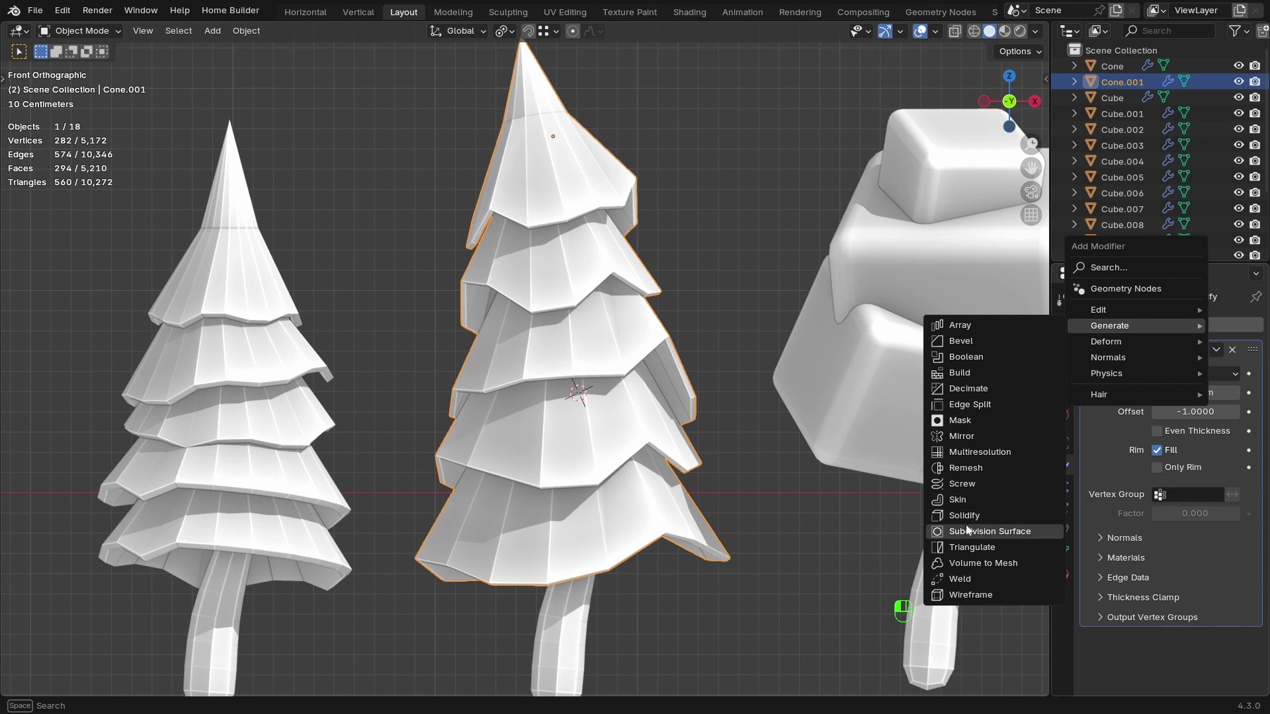
left_click(983, 340)
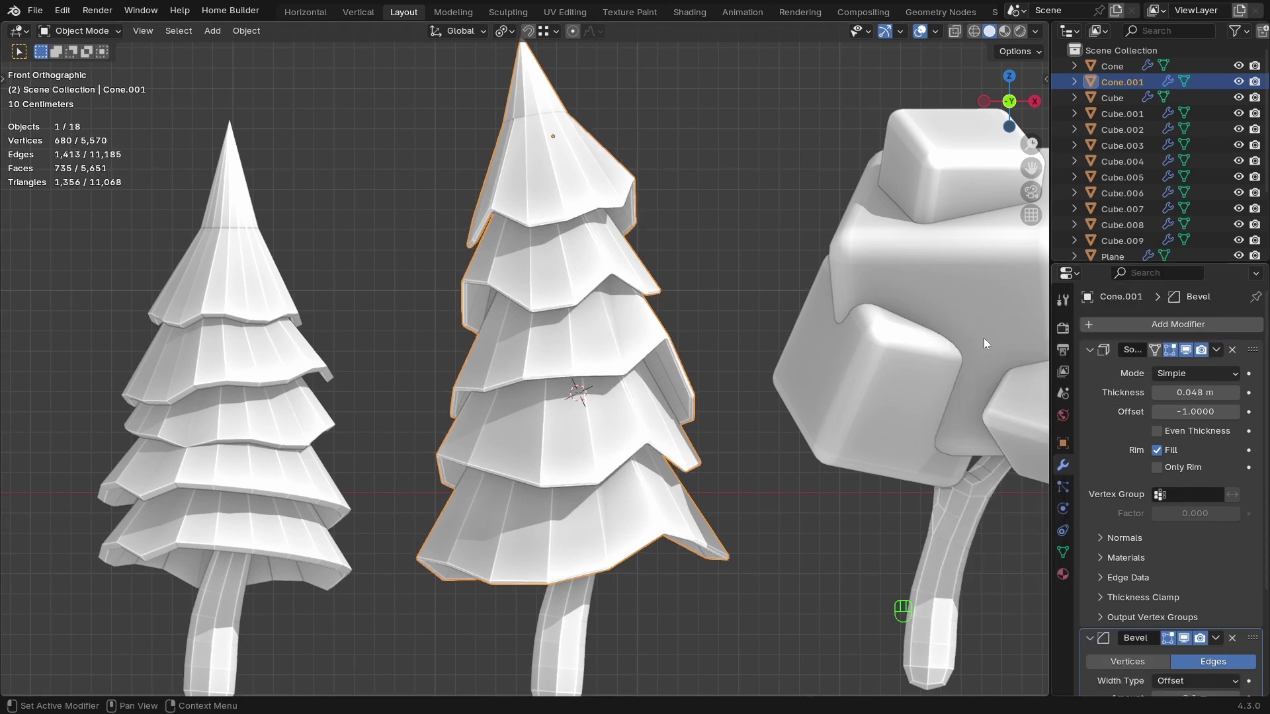
left_click(1089, 350)
left_click(1184, 372)
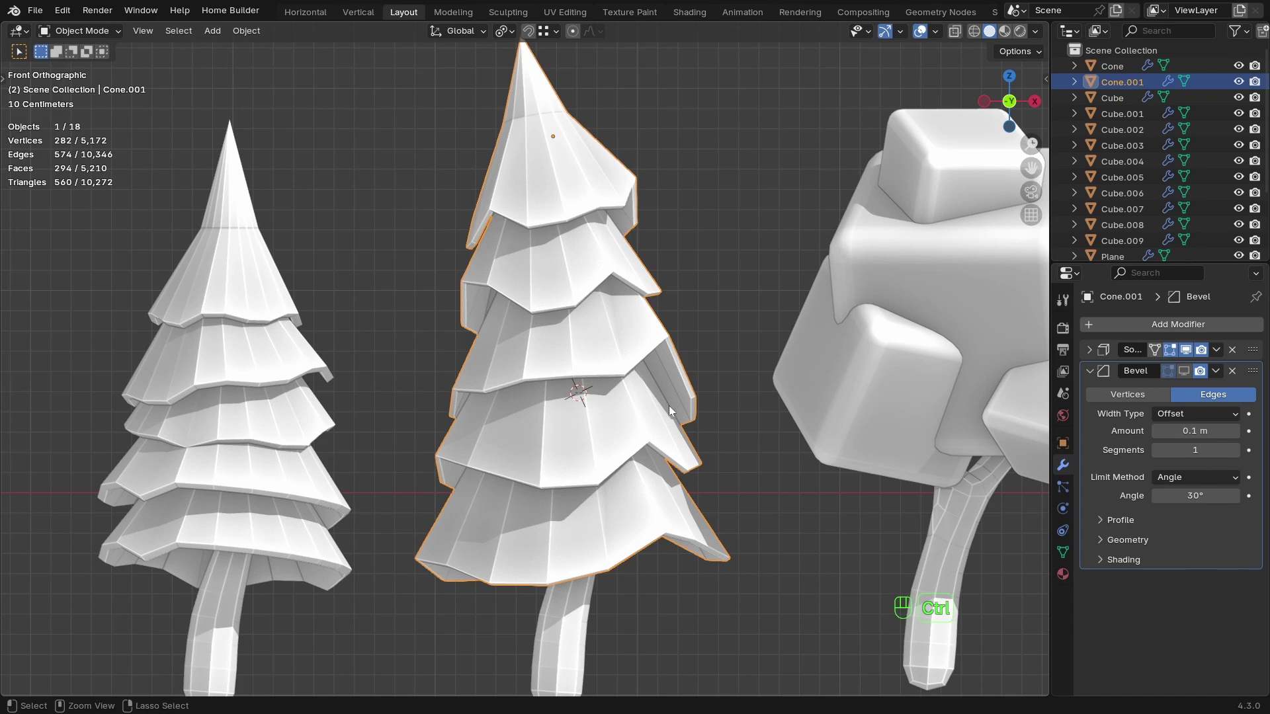
Try a level 3 Subdivision Surface modifier on the cone stack.
key("ctrl+3")
scroll(561, 462, "down", 3)
scroll(612, 435, "up", 1)
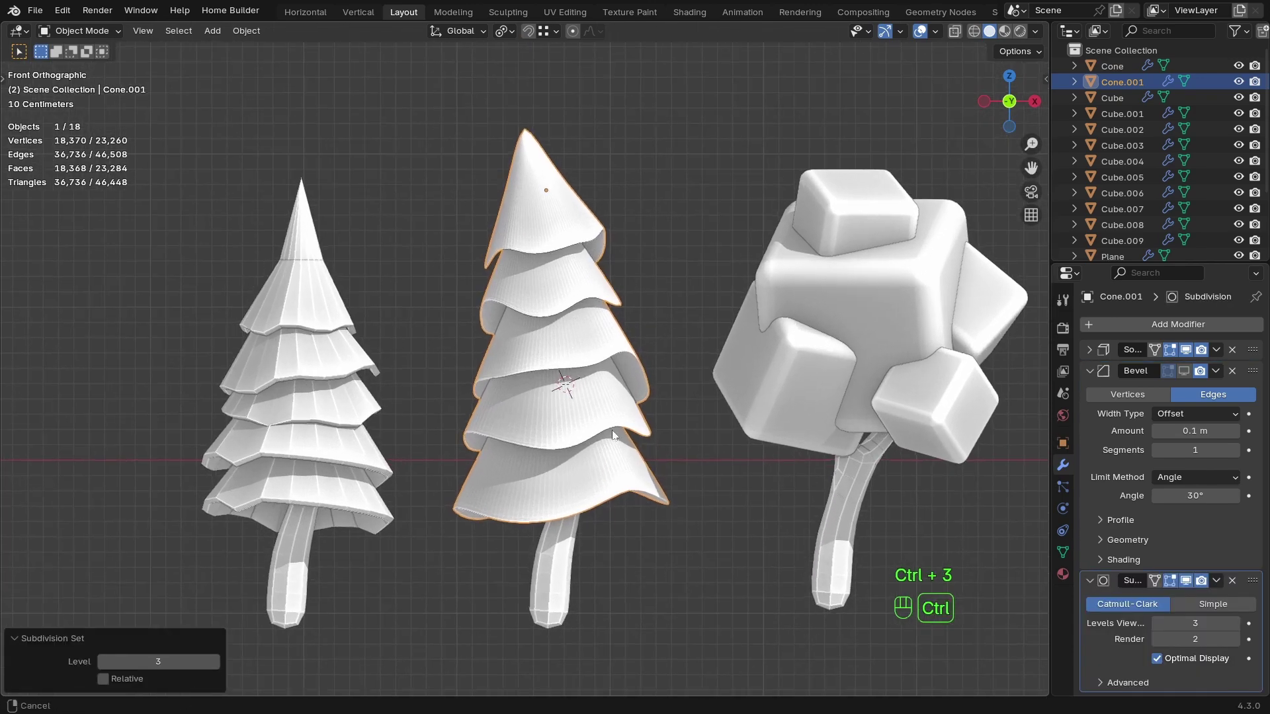
scroll(591, 489, "down", 1)
scroll(880, 343, "up", 2)
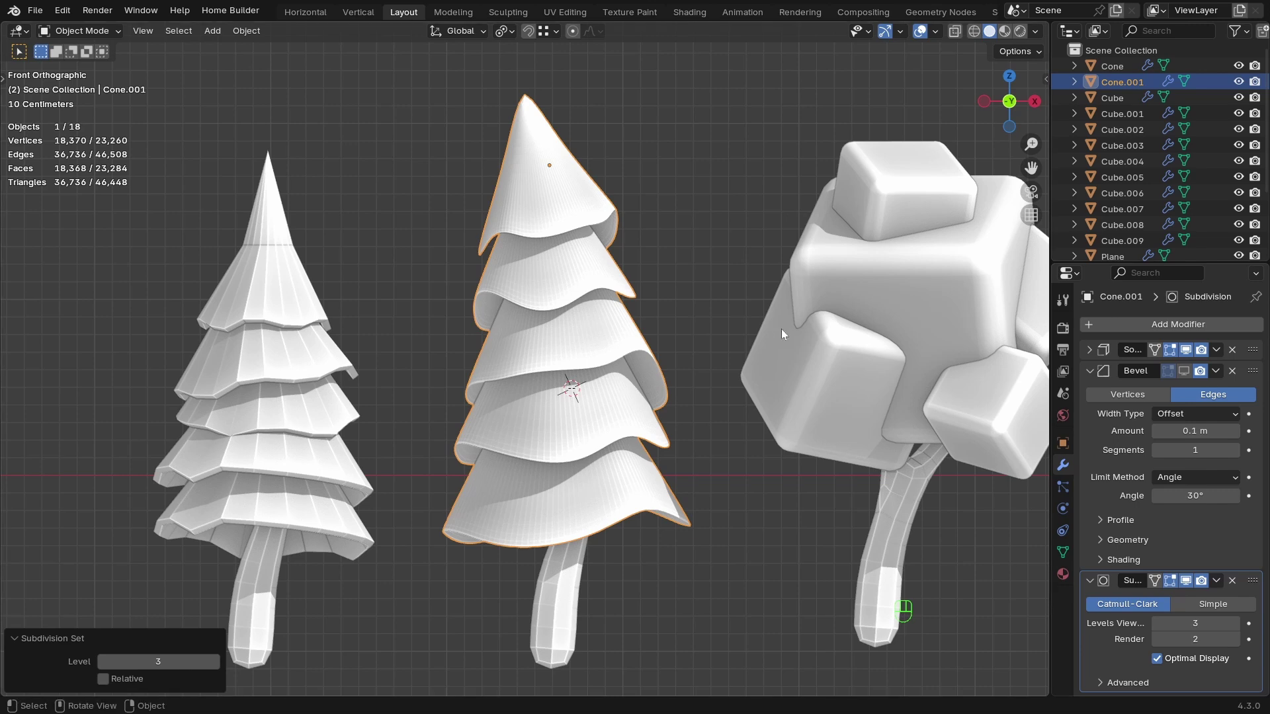
middle_click_drag(281, 390, 351, 337, "ctrl")
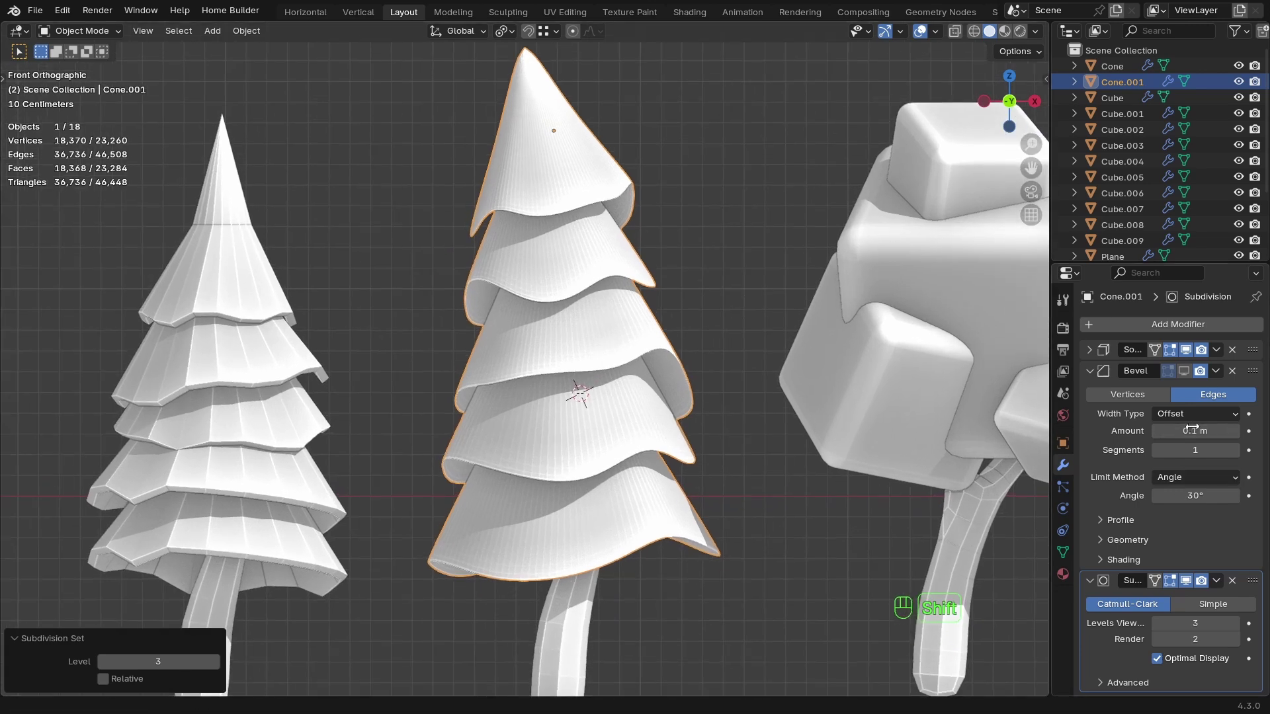
Turn the Bevel modifier's viewport display back on and set its amount to 0.327 m.
left_click(1184, 371)
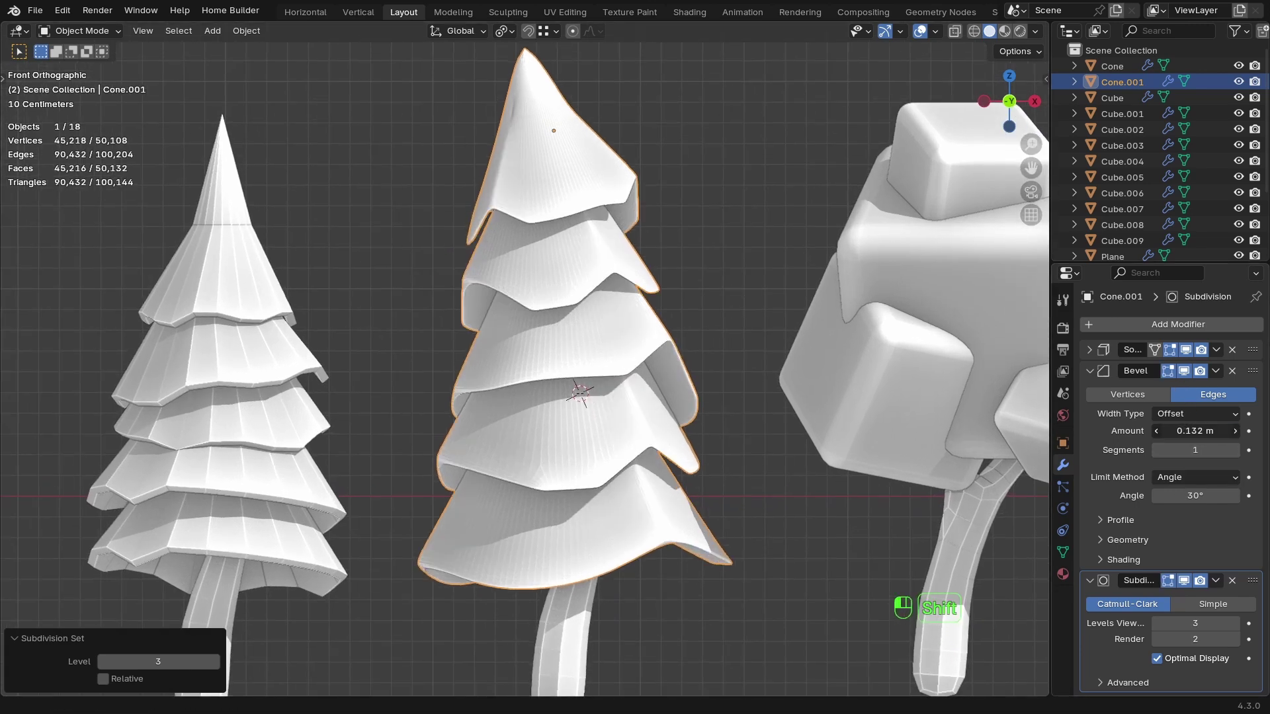
left_click_drag(1196, 431, 1241, 430)
scroll(579, 371, "down", 2)
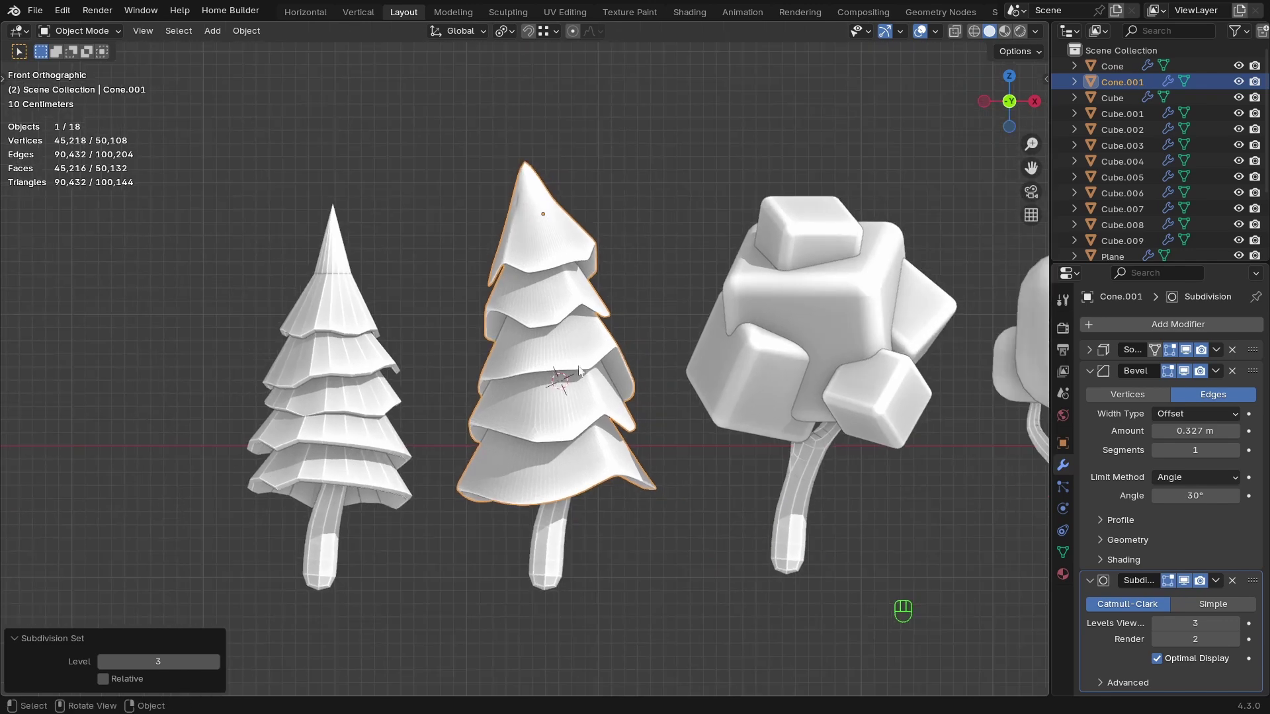
Remove the Bevel and Subdivision modifiers from the cone stack, keeping only Solidify.
left_click(1232, 370)
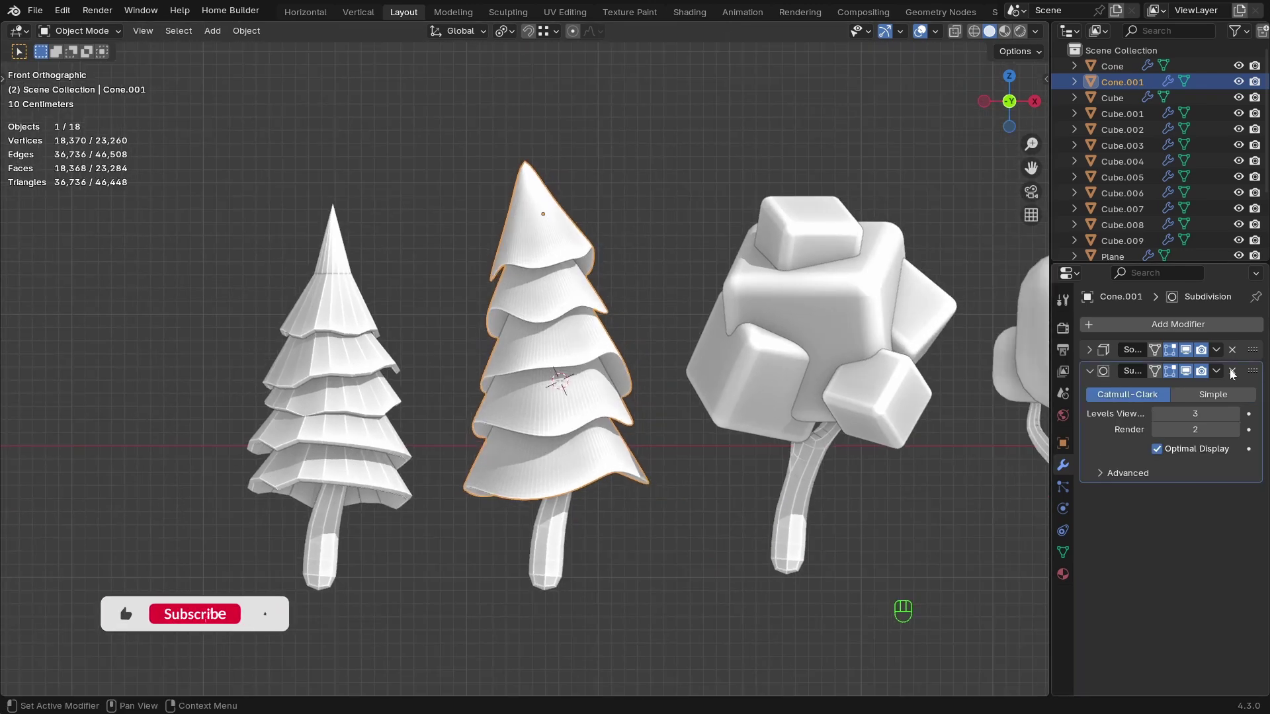
left_click(1232, 371)
scroll(629, 454, "down", 2)
scroll(629, 454, "up", 1)
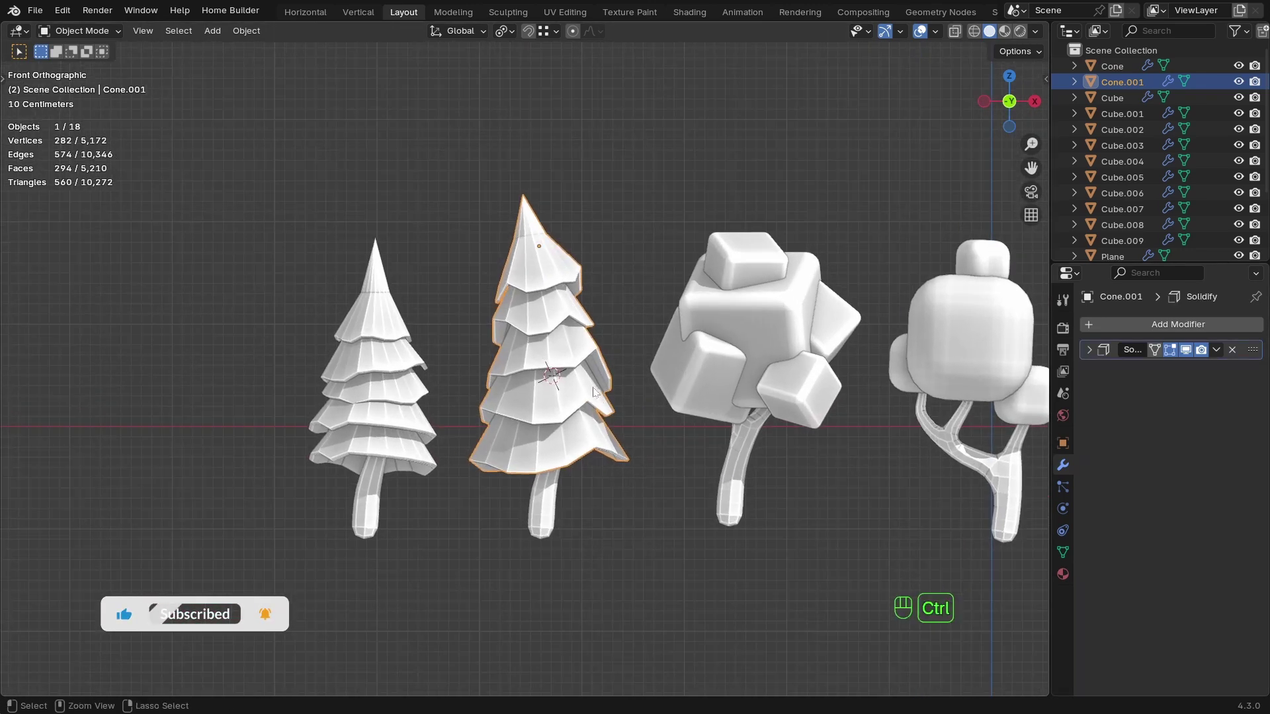
Deselect the second pine's foliage and examine the tree row as far as the bare branching trunks.
scroll(560, 411, "down", 2, "shift")
middle_click_drag(561, 410, 364, 523, "ctrl")
left_click(608, 528)
middle_click_drag(627, 554, 629, 509, "ctrl")
middle_click_drag(628, 508, 488, 491, "shift")
middle_click_drag(651, 508, 626, 481, "ctrl")
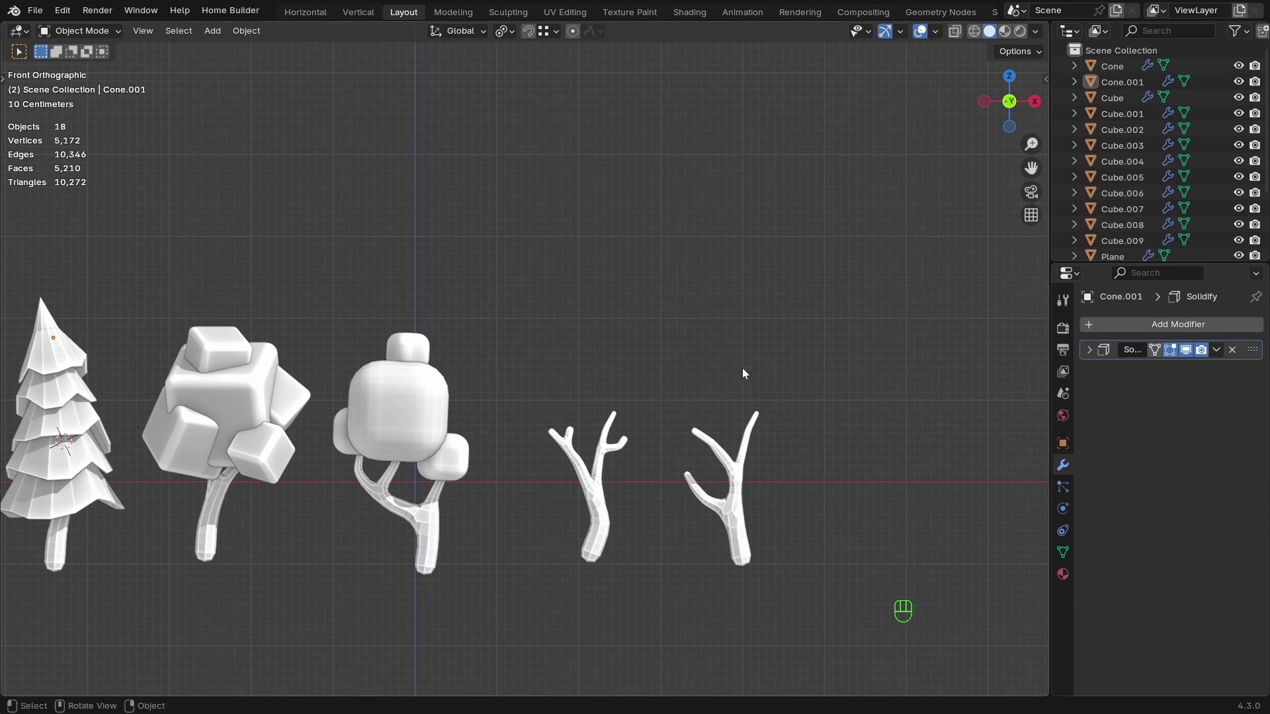
Add a UV sphere, move it above the last branching trunk and scale it by 0.644.
middle_click_drag(771, 404, 709, 357, "ctrl")
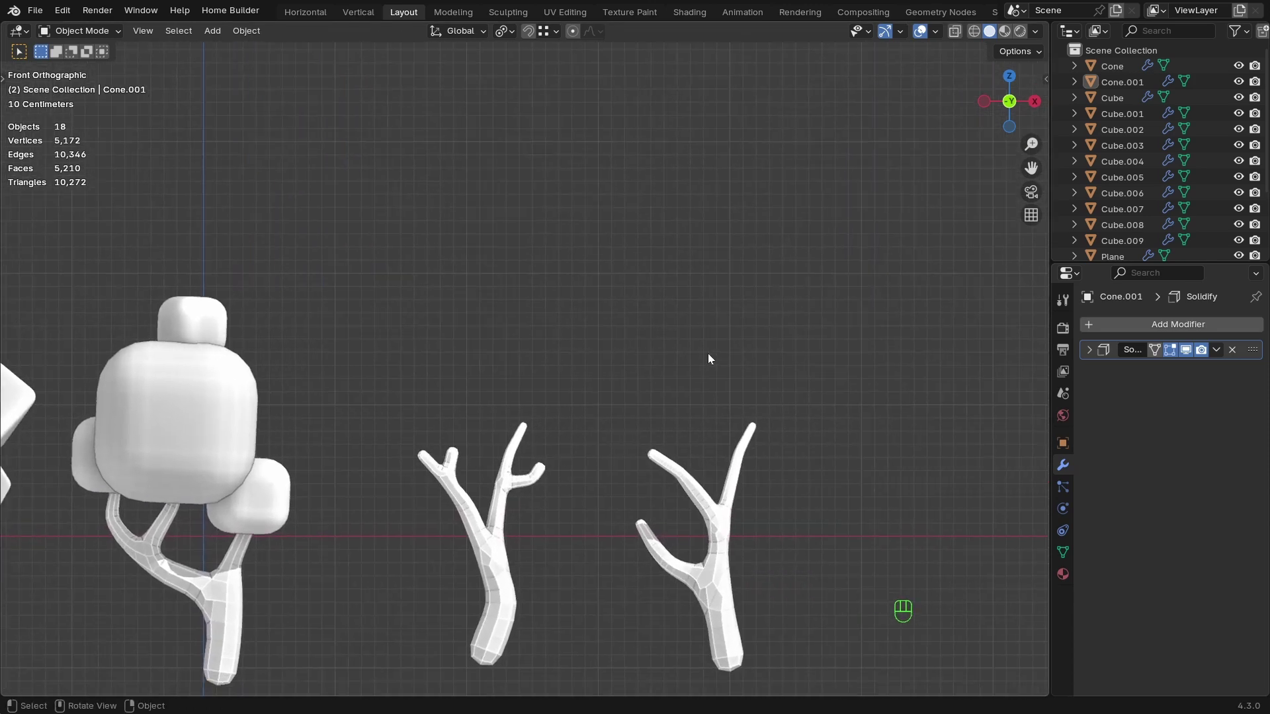
key("shift+a")
mouse_move(705, 348)
key("shift+a")
mouse_move(641, 351)
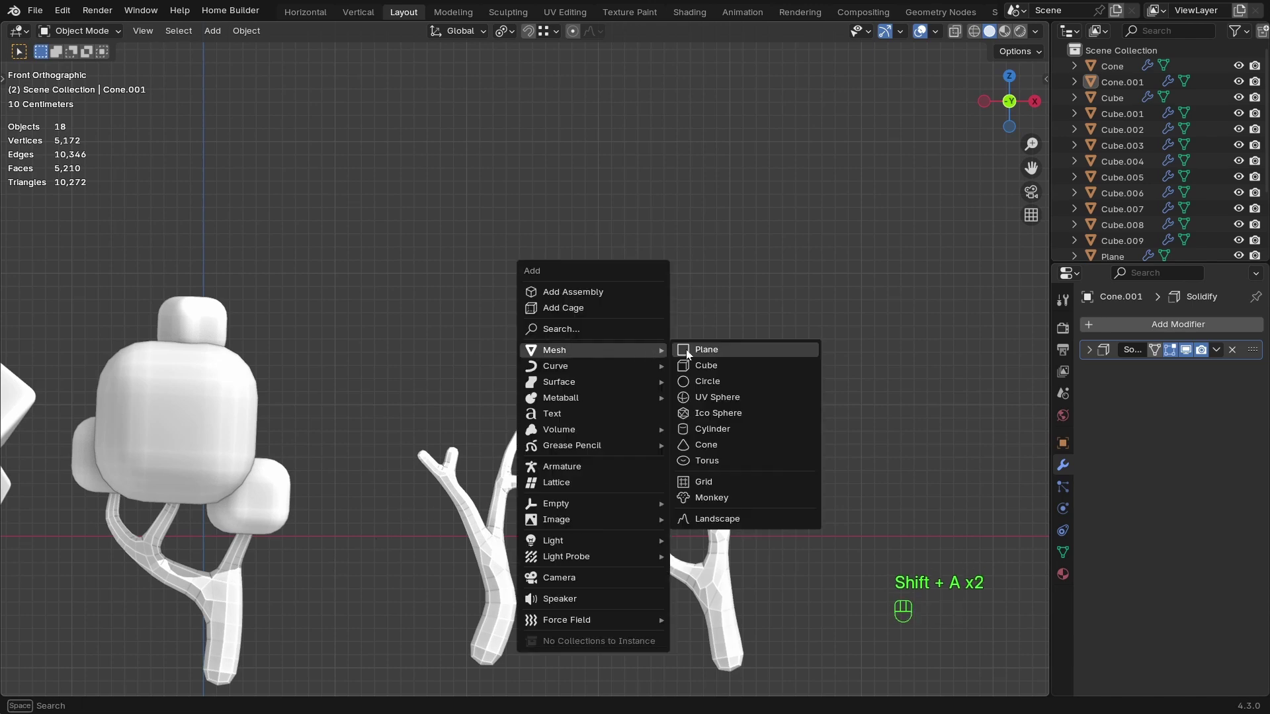
left_click(718, 397)
middle_click_drag(724, 444, 523, 488, "ctrl")
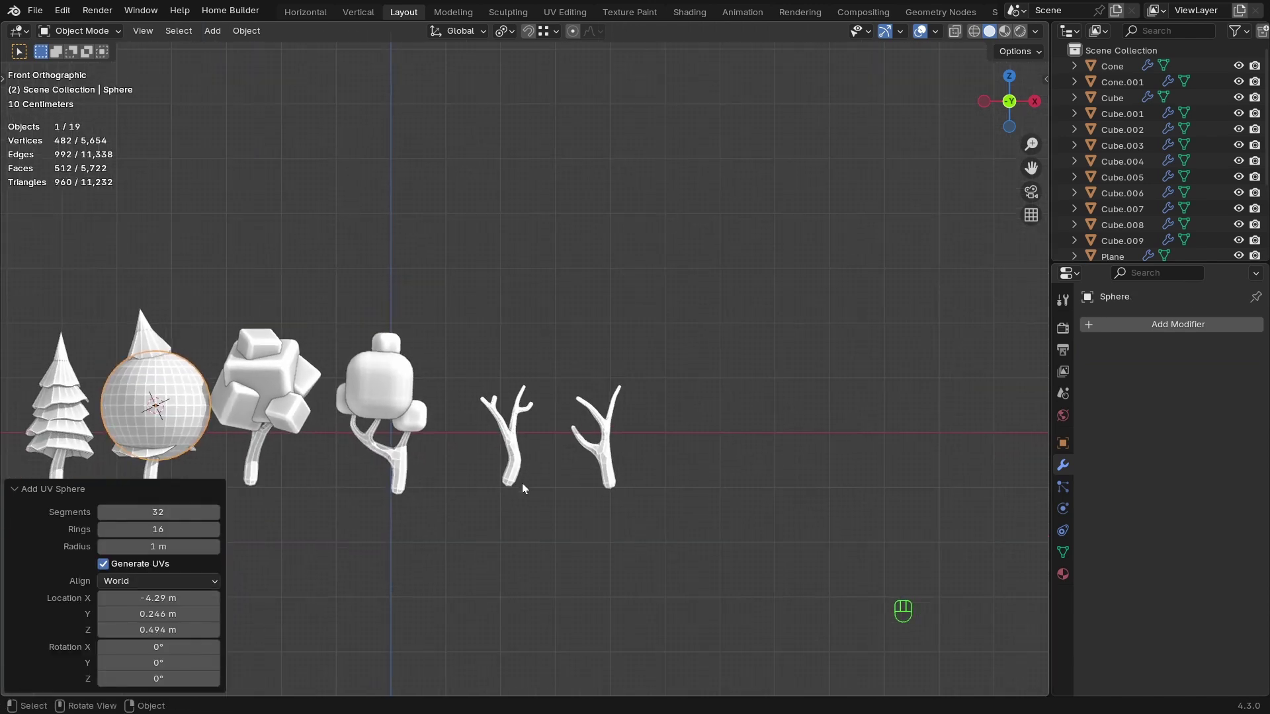
key("g")
left_click(973, 405)
middle_click_drag(860, 442, 685, 321, "ctrl")
key("s")
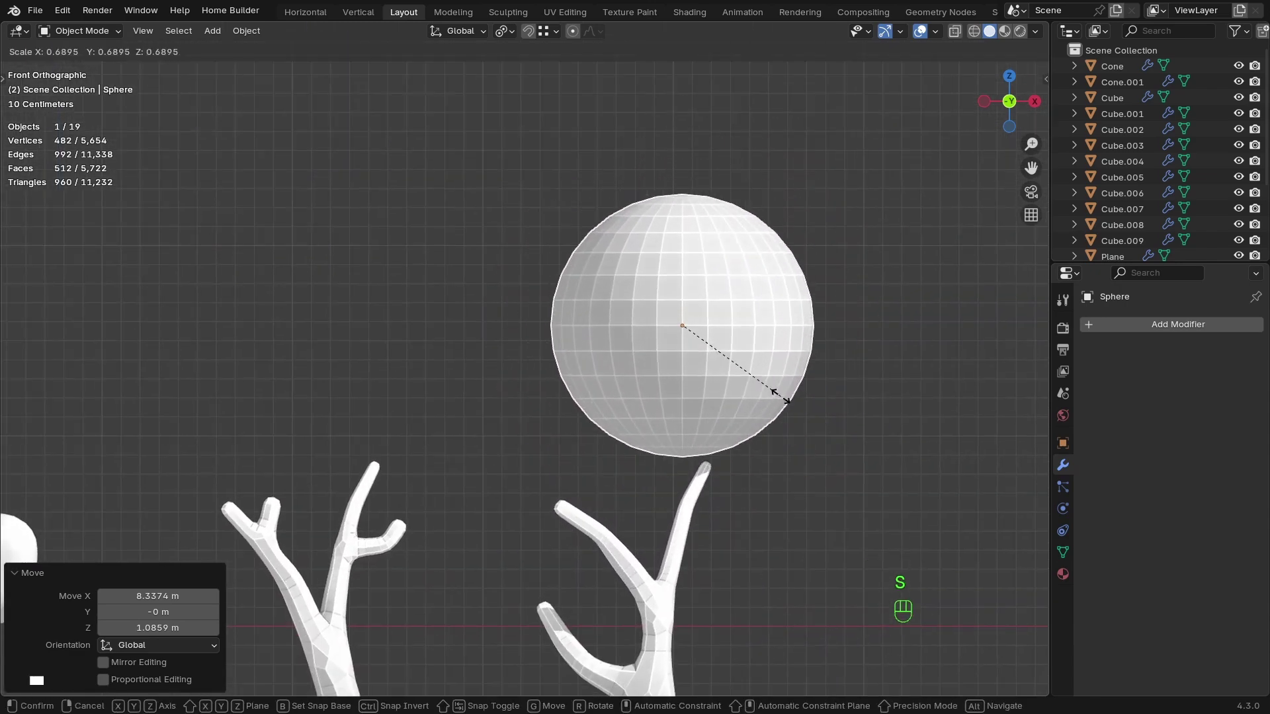
left_click(777, 398)
Lower the sphere onto the last trunk's highest branch and rotate it freely.
middle_click_drag(774, 399, 743, 399, "ctrl")
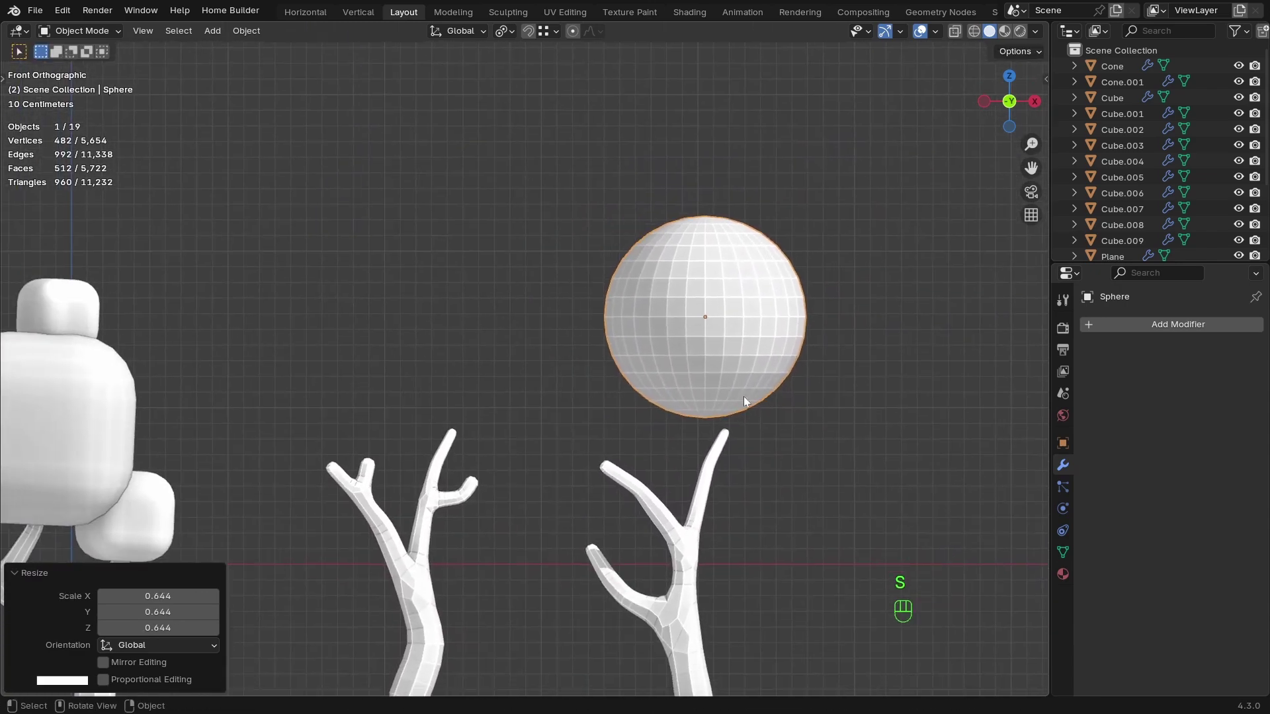
key("g")
left_click(868, 484)
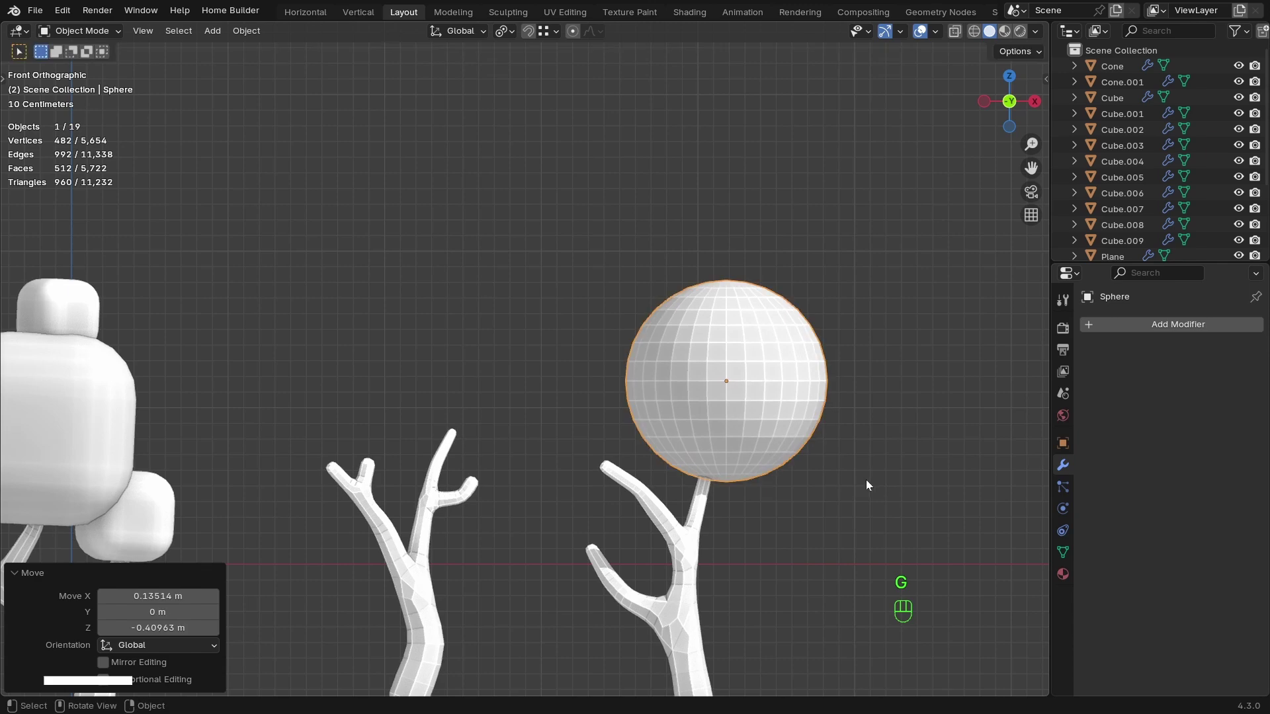
key("r")
key("r")
right_click(956, 493)
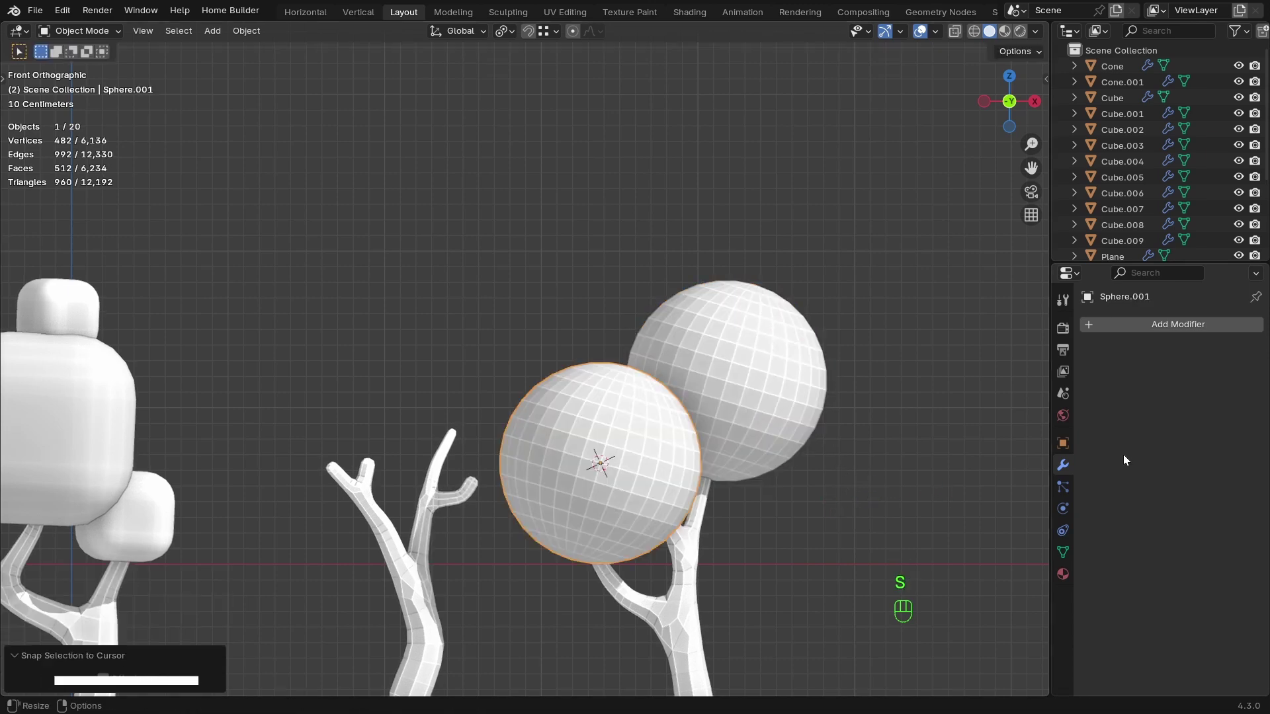
Rotate the copied sphere at the middle branch tip and scale it by 0.685.
key("r")
key("r")
key("s")
left_click(708, 438)
scroll(708, 437, "up", 2)
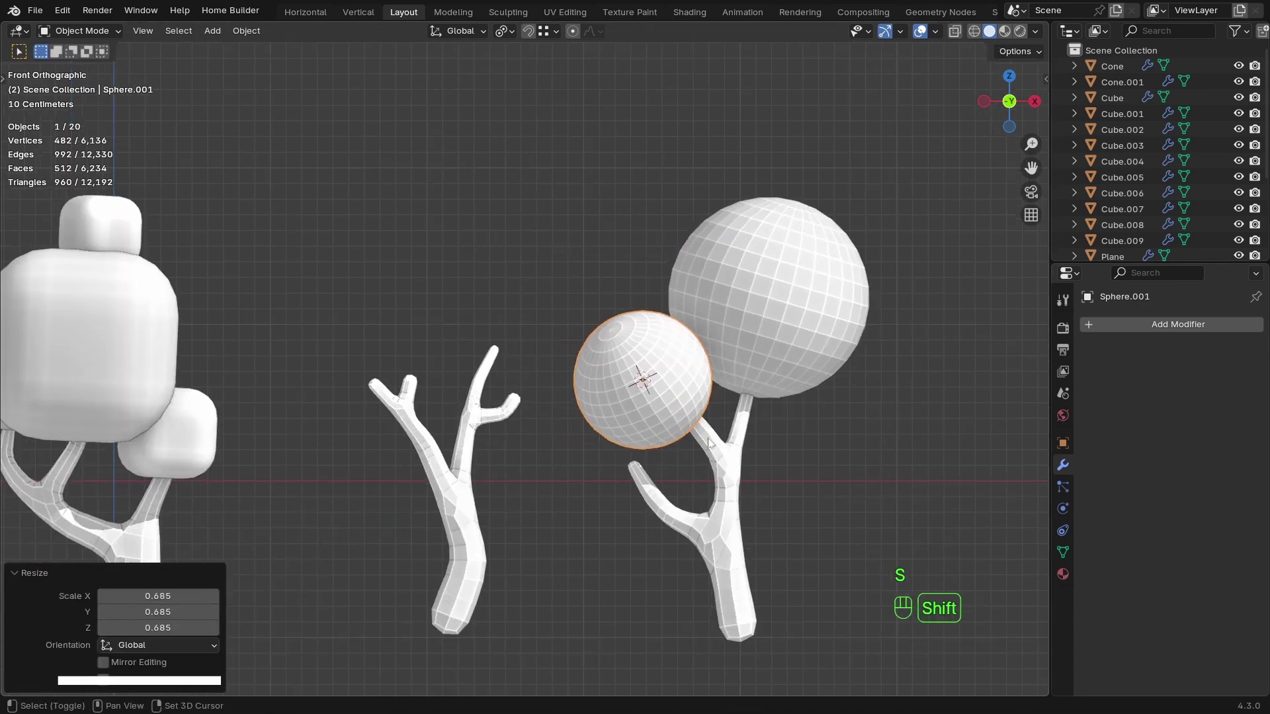
Snap the 3D cursor to the lowest branch tip and place another sphere copy there, scaled by 1.174.
left_click(708, 438)
key("Tab")
key("shift+s")
key("Tab")
left_click(651, 403)
key("shift+d")
key("shift+s")
key("s")
left_click(700, 437)
middle_click_drag(700, 437, 628, 450)
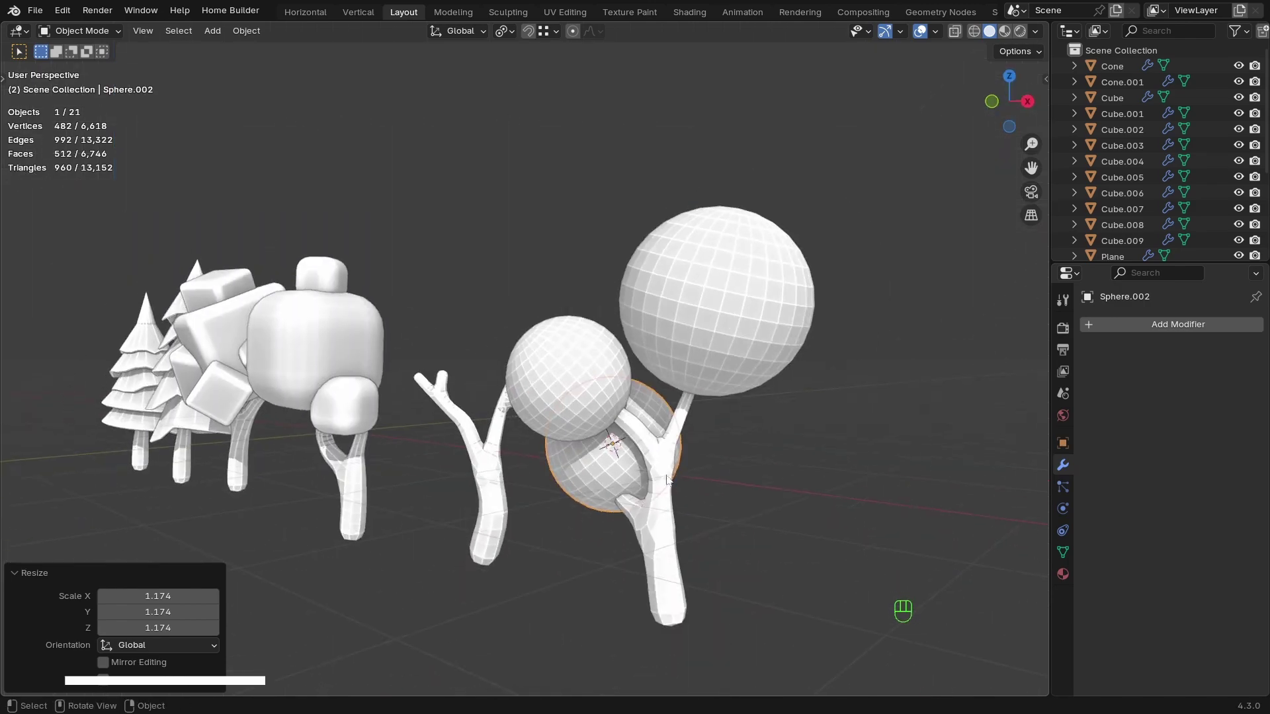
Add a cube metaball at the 3D cursor in front view and scale it down.
key("KP_1")
key("shift+a")
mouse_move(582, 328)
left_click(655, 394)
key("s")
left_click(629, 429)
Snap the cube metaball to the neighbouring bare trunk's highest branch tip and set its scale to about 0.213.
left_click(598, 407)
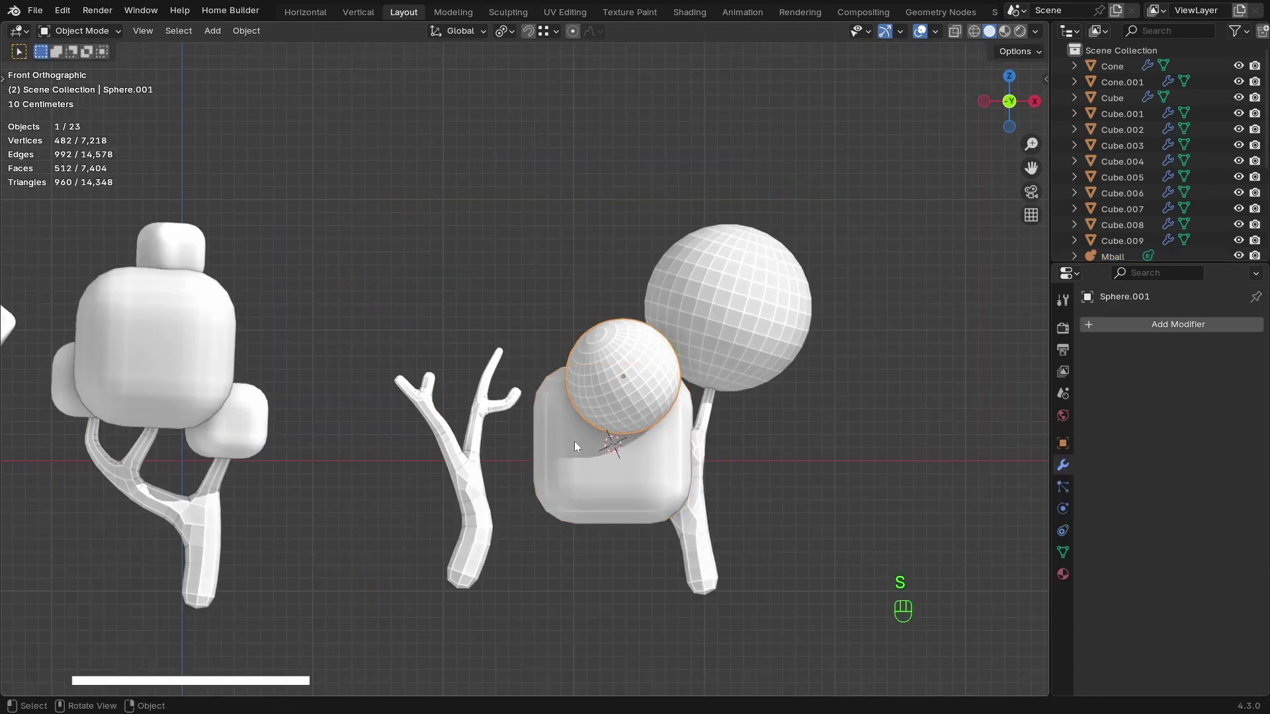
left_click(488, 409)
key("Tab")
key("shift+s")
left_click(534, 470)
key("Tab")
left_click(585, 427)
key("shift+s")
key("s")
Duplicate the cube metaball about 0.18 m in X and -0.35 m in Z, and adjust the copy's size and position.
scroll(526, 357, "up", 2)
key("shift+d")
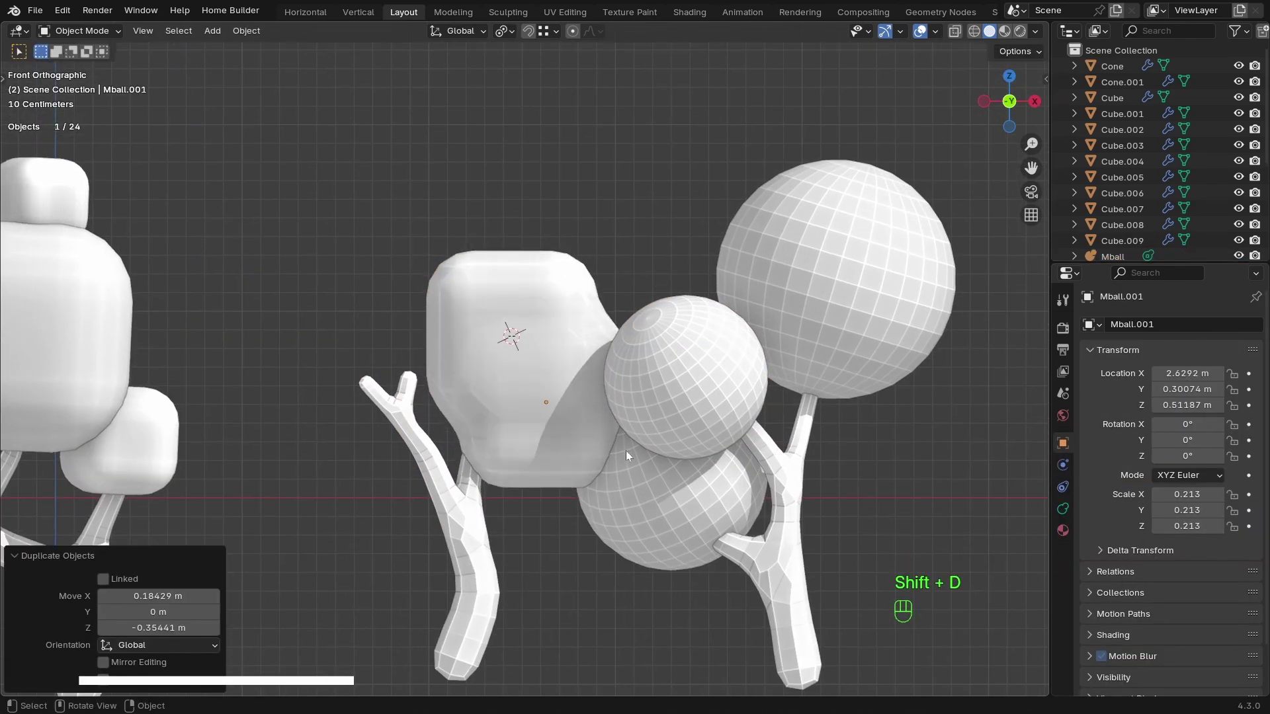
key("shift+z")
key("s")
left_click(666, 429)
key("g")
key("shift+z")
middle_click_drag(610, 433, 714, 516)
Enter Edit Mode on the first cube metaball and reposition its element, including about 0.06 m along Y.
left_click(541, 376)
key("Tab")
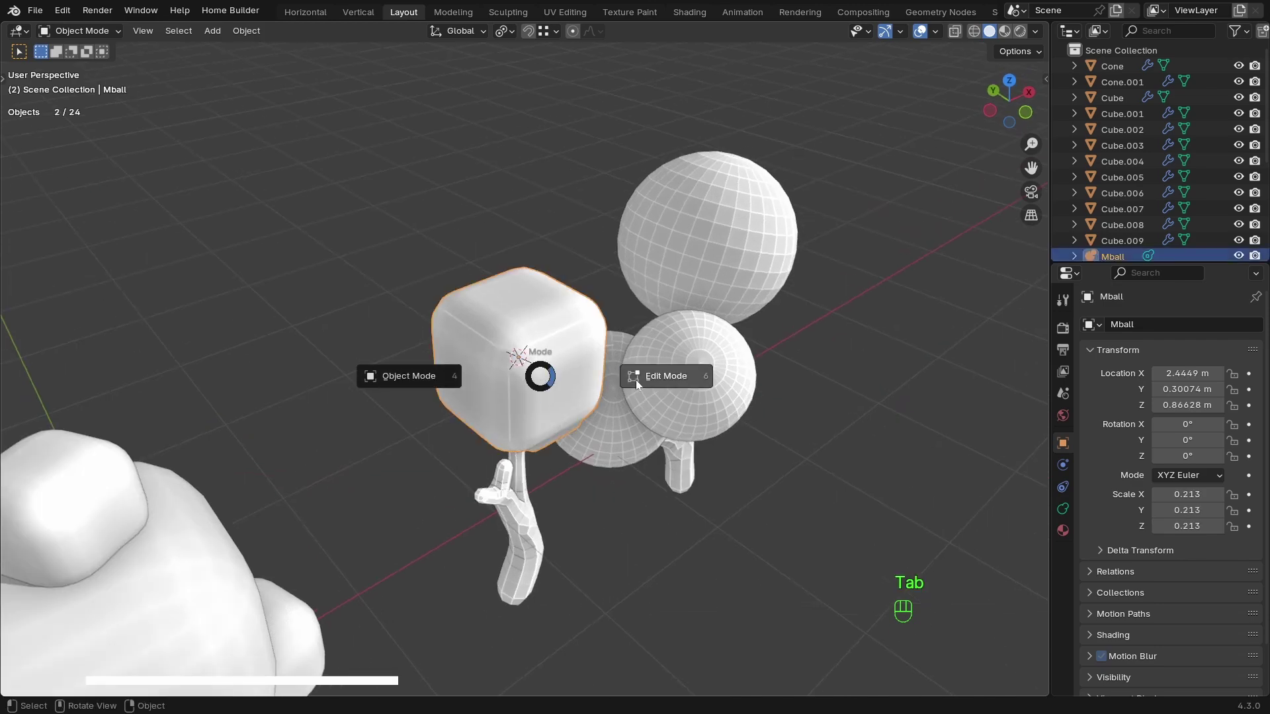
key("g")
key("shift+z")
left_click(547, 363)
middle_click_drag(616, 414, 513, 331)
key("g")
key("y")
left_click(549, 371)
Rotate the cube metaball element freely to tilt the foliage block.
key("shift+z")
key("r")
key("r")
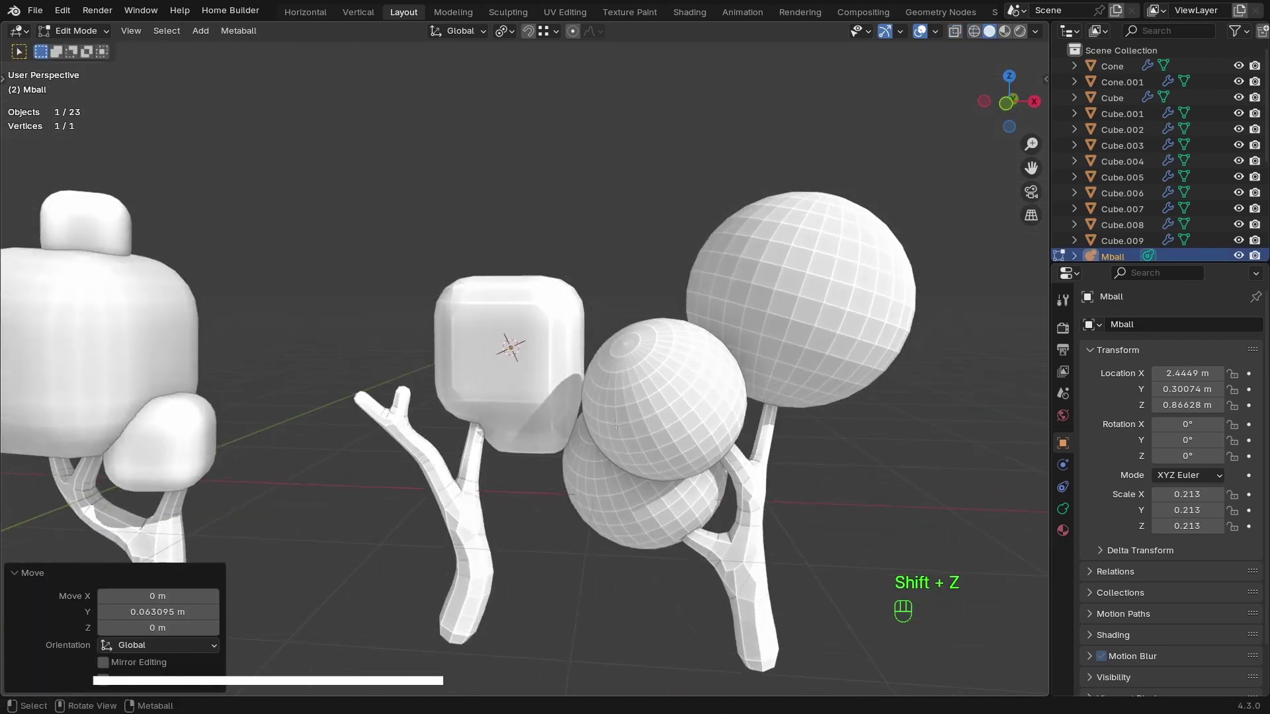
left_click(558, 436)
key("shift+z")
key("r")
key("r")
left_click(577, 472)
Duplicate the metaball element over the trunk's other branch, scale the copy down and reposition it.
middle_click_drag(578, 472, 658, 452, "shift")
key("shift+d")
left_click(512, 466)
key("s")
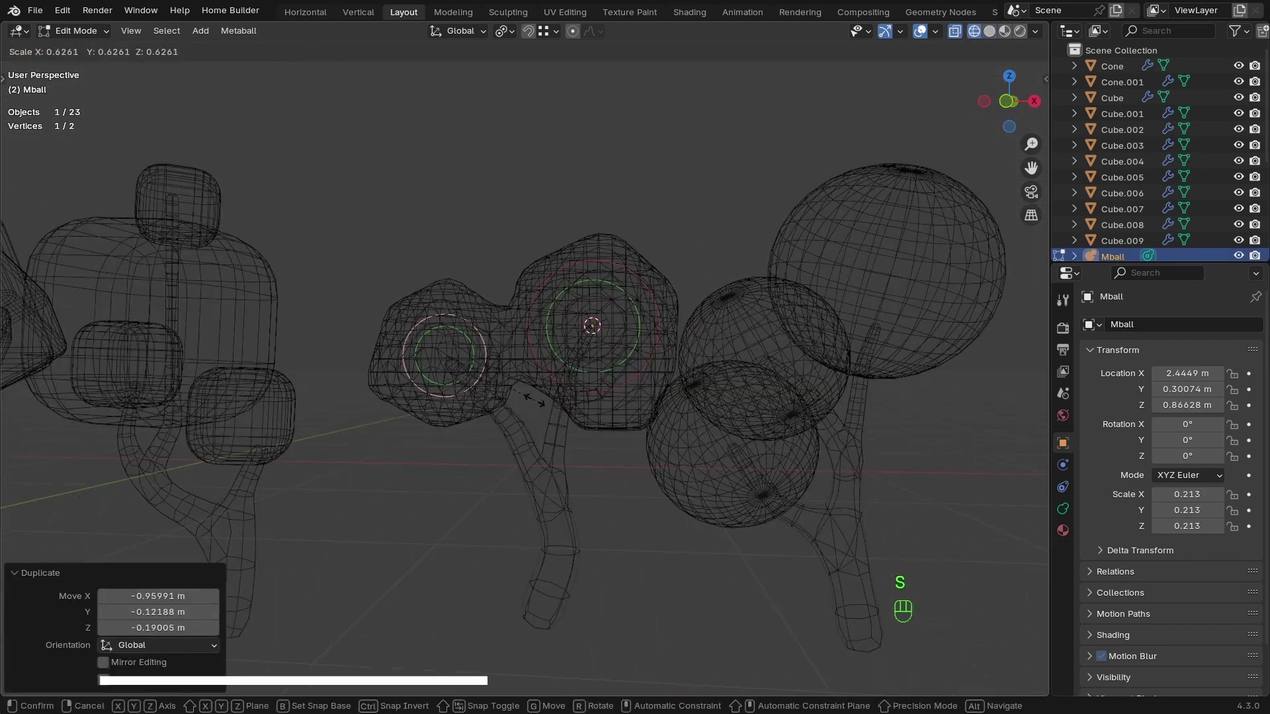
left_click(514, 400)
key("g")
left_click(544, 398)
Duplicate a third foliage element, resize it and move it about 0.4 m in X and -0.45 m in Y.
key("shift+d")
left_click(474, 412)
key("s")
key("shift+z")
middle_click_drag(423, 387, 537, 476)
key("g")
left_click(626, 445)
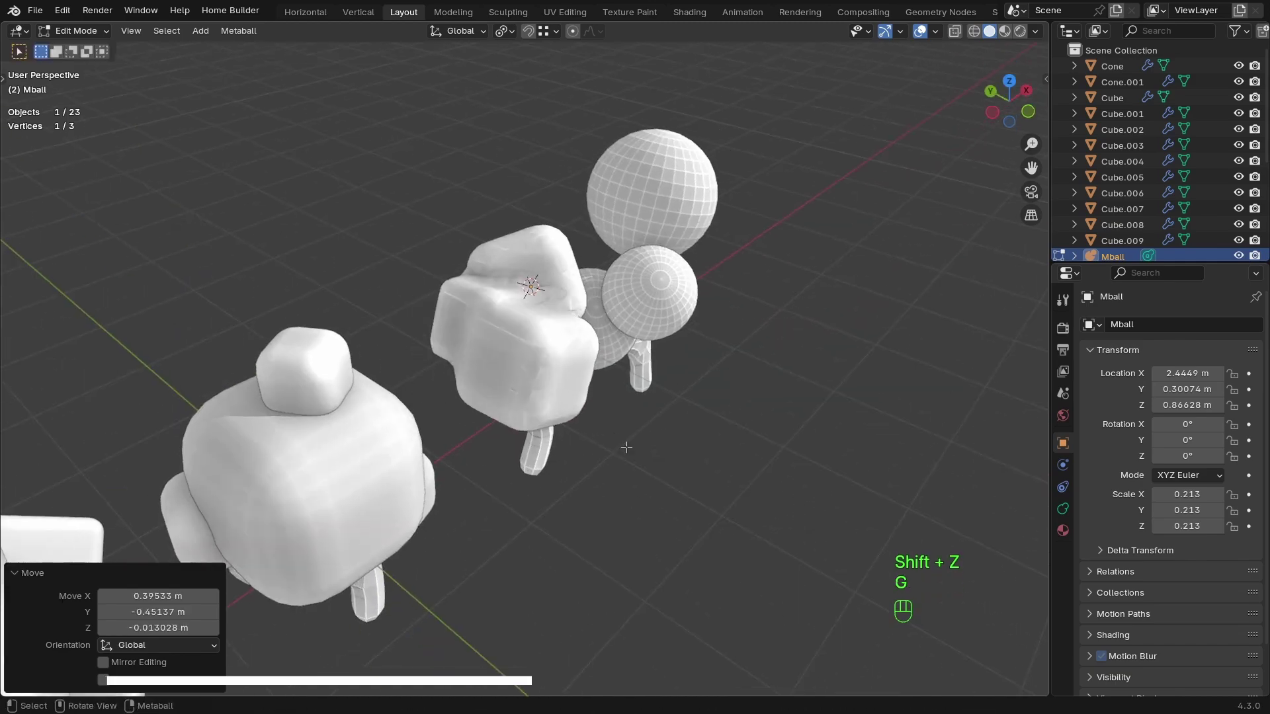
Adjust the third metaball element's scale while checking the foliage from several sides.
mouse_move(627, 446)
middle_mouse_down()
mouse_move(486, 351)
mouse_move(430, 370)
middle_mouse_up()
key("shift+z")
key("s")
key("s")
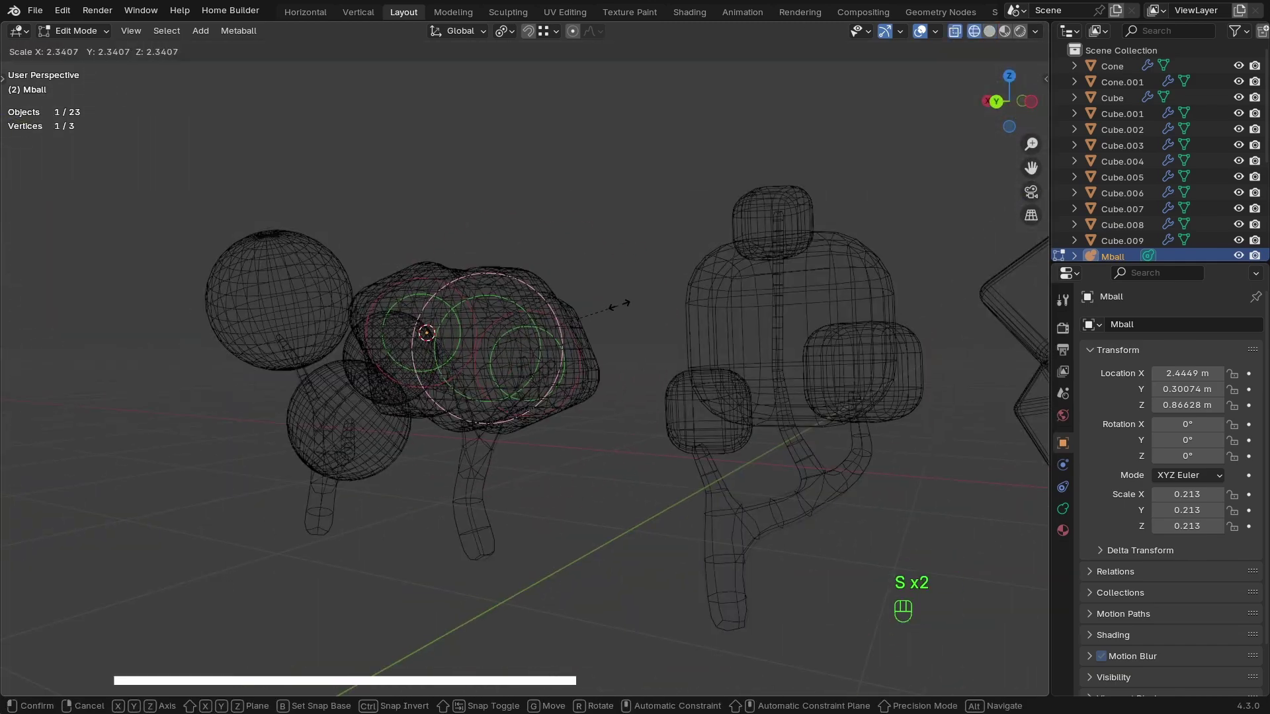
left_click(609, 304)
key("shift+z")
middle_click_drag(610, 304, 687, 467)
key("s")
left_click(605, 414)
Move the third metaball element vertically and return the foliage to Object Mode.
mouse_move(424, 370)
middle_mouse_down()
mouse_move(513, 328)
mouse_move(423, 351)
middle_mouse_up()
key("g")
key("z")
left_click(493, 298)
middle_click_drag(494, 298, 370, 478)
key("Tab")
key("Tab")
key("Tab")
Delete the three UV spheres around the last trunk.
key("shift+z")
left_click(574, 331)
left_click(478, 384, "shift")
left_click(465, 455, "shift")
key("x")
left_click(576, 359)
Snap the 3D cursor to the vertex at the last trunk's highest branch tip.
key("Tab")
key("shift+z")
key("shift+z")
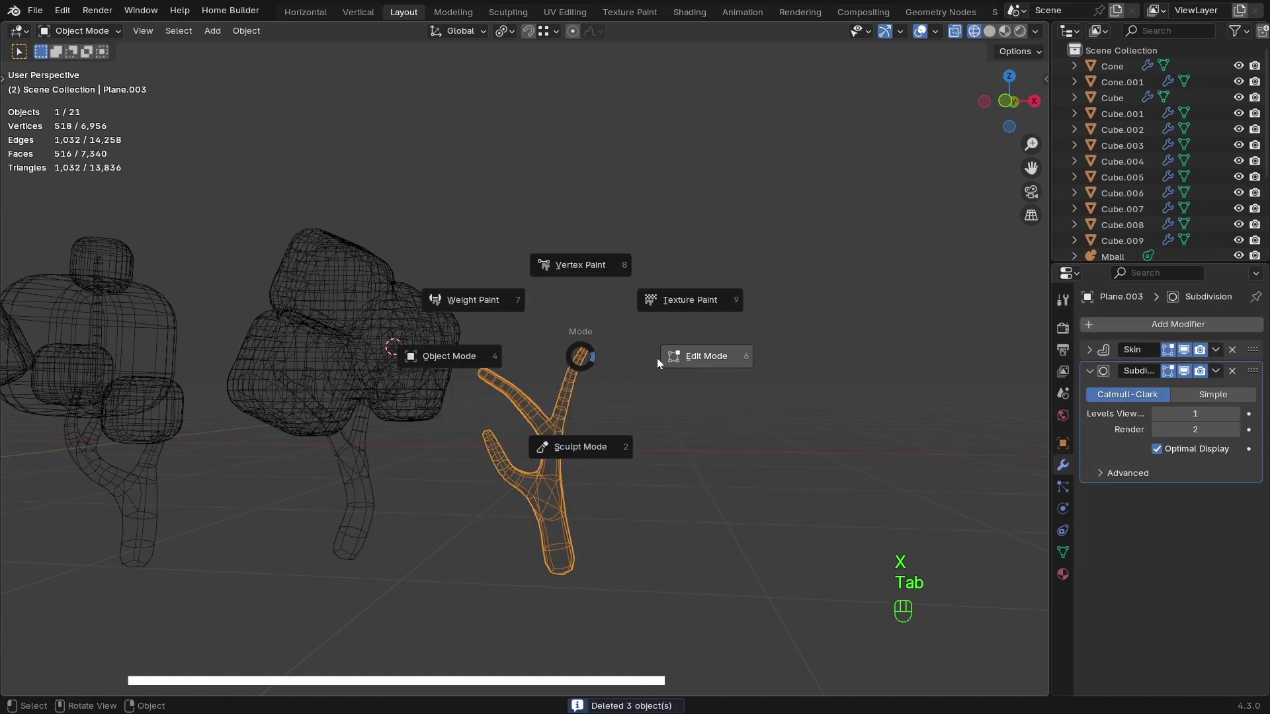
key("Tab")
key("Tab")
key("Tab")
key("Tab")
key("shift+s")
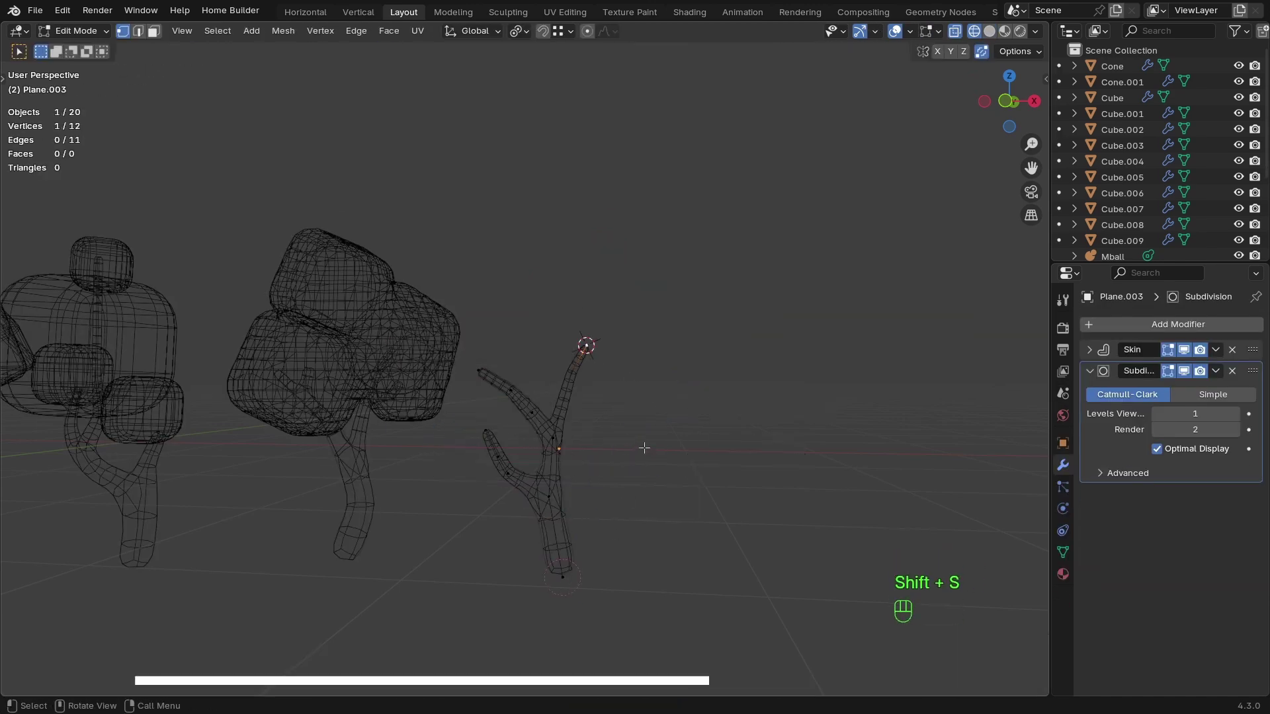
Add a ball metaball at the 3D cursor and scale it by 0.514.
key("Tab")
key("shift+a")
mouse_move(595, 326)
left_click(673, 326)
key("s")
left_click(645, 419)
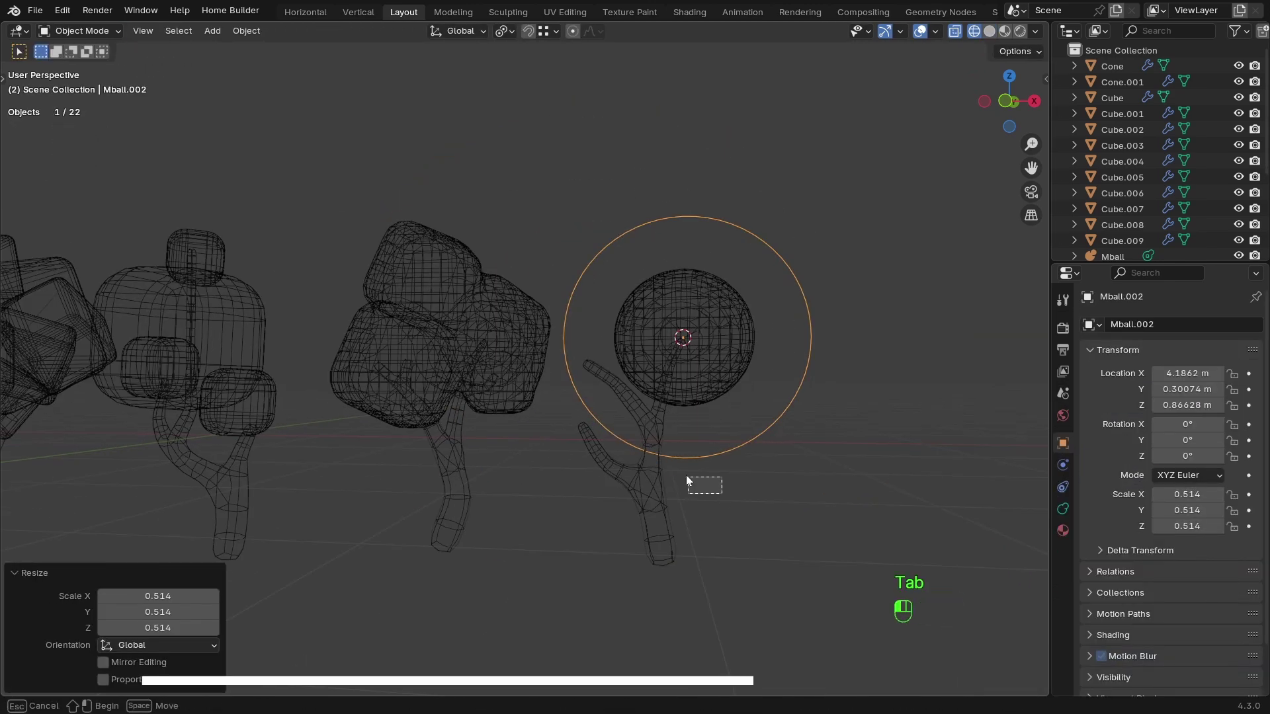
Select only the last trunk and move it along X, farther from the blocky foliage tree.
left_click(723, 381, "shift")
key("Tab")
scroll(1111, 166, "down", 3)
left_click(663, 495, "shift")
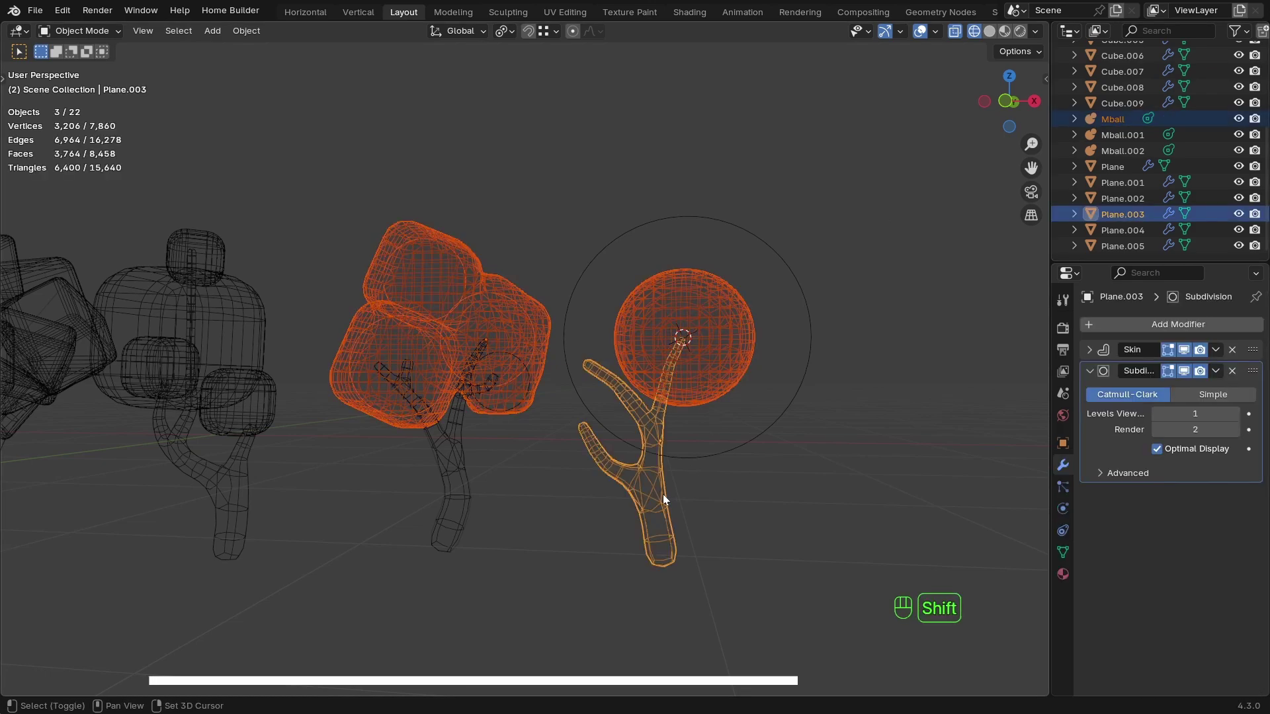
left_click(664, 491)
key("g")
key("g")
key("x")
left_click(828, 473)
Edit the ball metaball and move its element onto the shifted trunk's upper branches, refining its placement from above.
left_click(749, 372)
key("Tab")
key("Tab")
left_click(677, 313)
key("Tab")
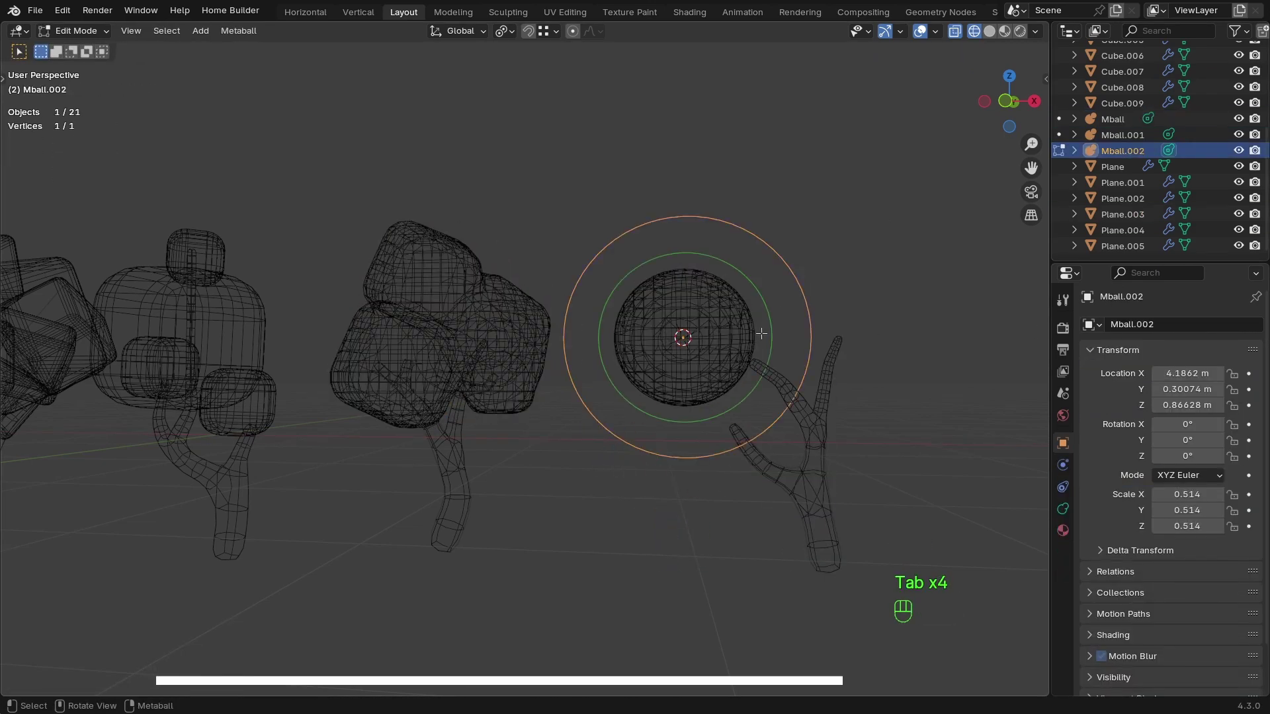
left_click(762, 332)
key("g")
left_click(950, 330)
mouse_move(950, 329)
middle_mouse_down()
mouse_move(729, 464)
mouse_move(873, 430)
middle_mouse_up()
key("KP_7")
key("g")
left_click(772, 454)
Duplicate the ball element toward the trunk's other branches and scale the copy down, with a final factor of 0.737.
key("shift+d")
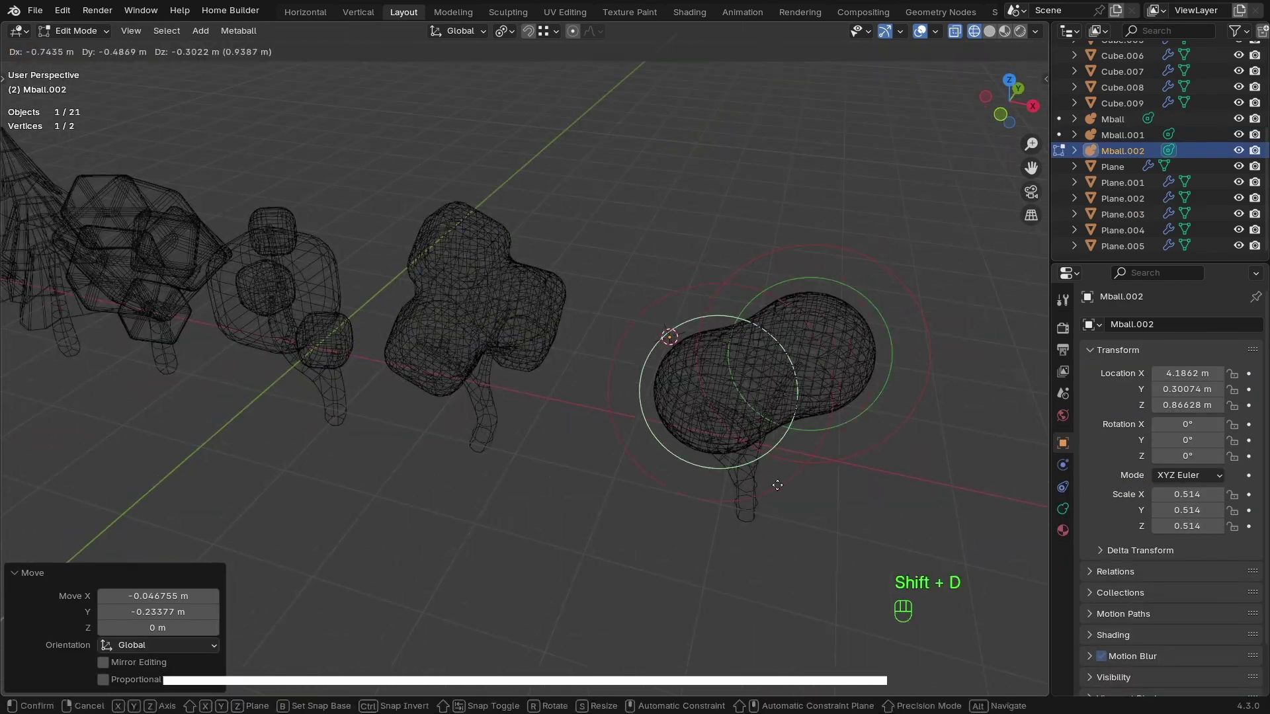
left_click(777, 483)
key("s")
left_click(761, 453)
key("shift+z")
middle_click_drag(765, 424, 959, 436)
key("s")
left_click(904, 427)
Duplicate the ball element above the last trunk's tallest branch and refine the positions of the foliage balls.
key("shift+d")
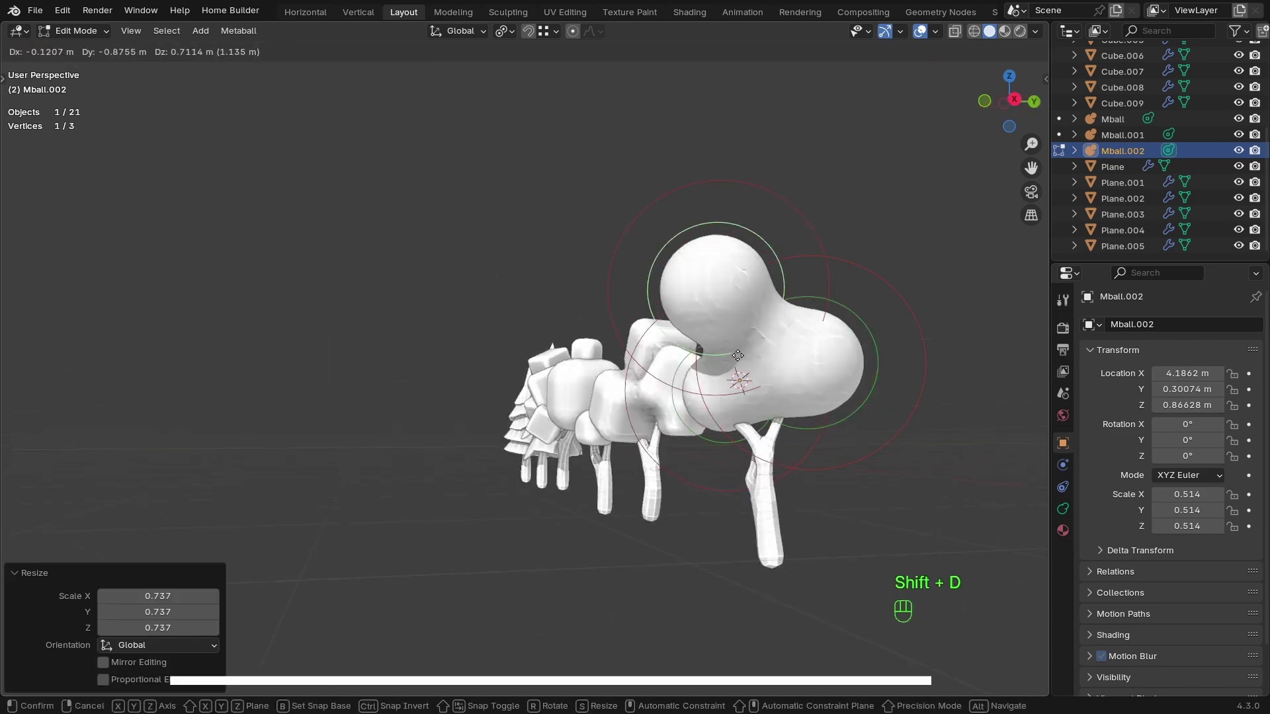
left_click(788, 344)
key("g")
left_click(819, 397)
key("g")
left_click(745, 384)
Duplicate another ball element toward the last trunk's lower branches, adjust its position and scale it by a final factor of 1.425.
middle_click_drag(745, 384, 467, 463)
key("shift+d")
left_click(536, 456)
key("s")
left_click(820, 447)
key("g")
left_click(761, 423)
key("s")
left_click(956, 424)
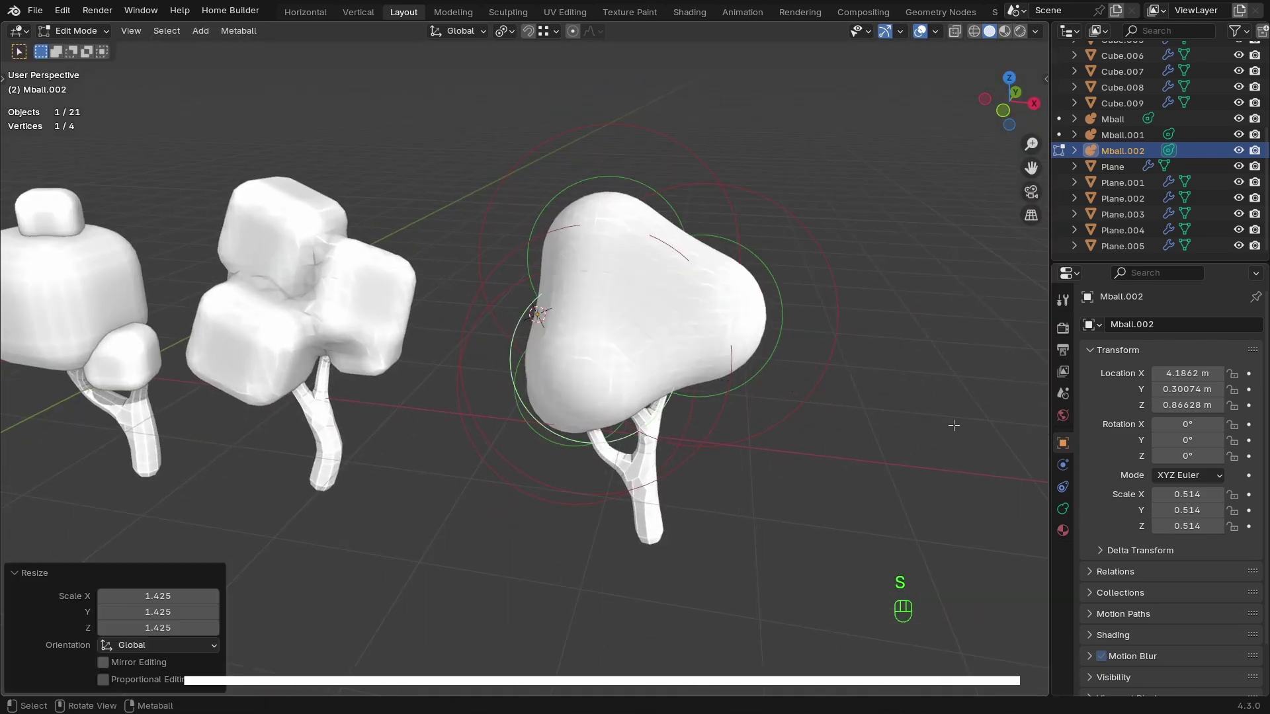
Rescale and reposition the ball elements over the last trunk, shifting one by about 0.31 m along X.
left_click(562, 199)
middle_click_drag(562, 199, 489, 231)
key("s")
left_click(771, 360)
key("g")
left_click(872, 343)
left_click(615, 390)
key("s")
left_click(669, 397)
middle_click_drag(615, 370, 496, 331)
key("g")
left_click(758, 383)
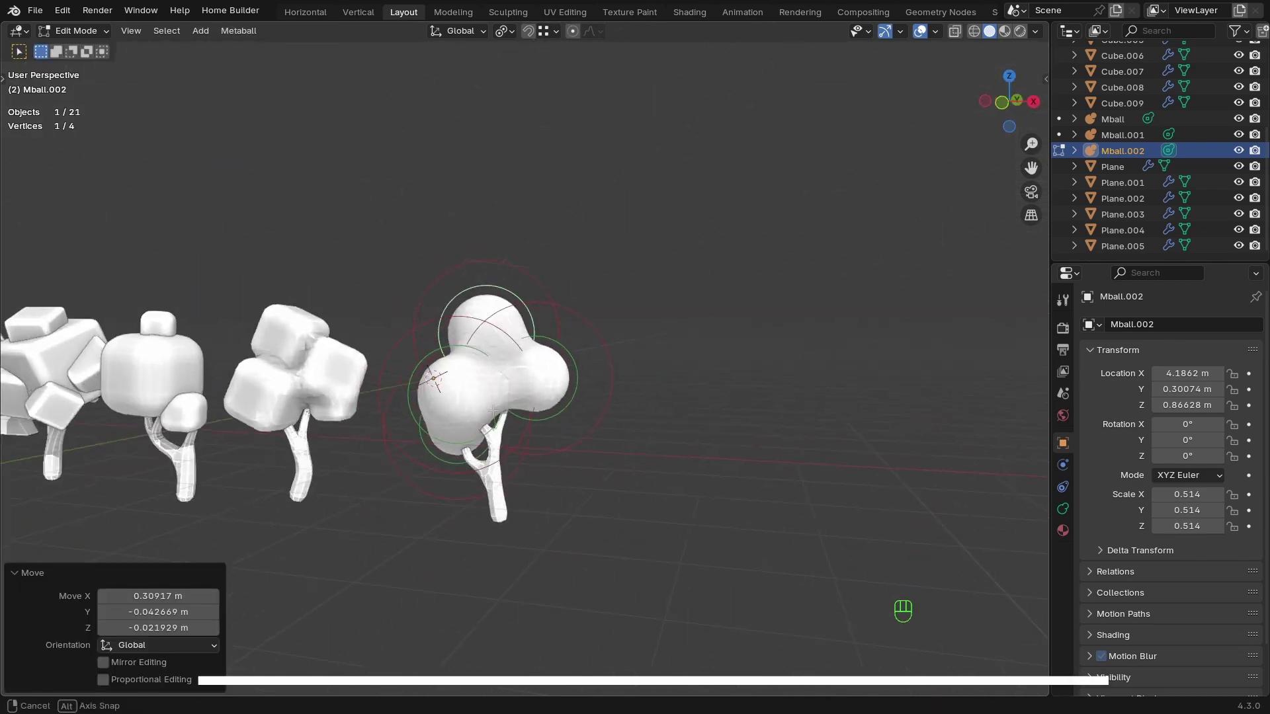
key("shift+a")
left_click(430, 383)
key("s")
key("g")
left_click(684, 250)
key("x")
left_click(685, 253)
key("shift+a")
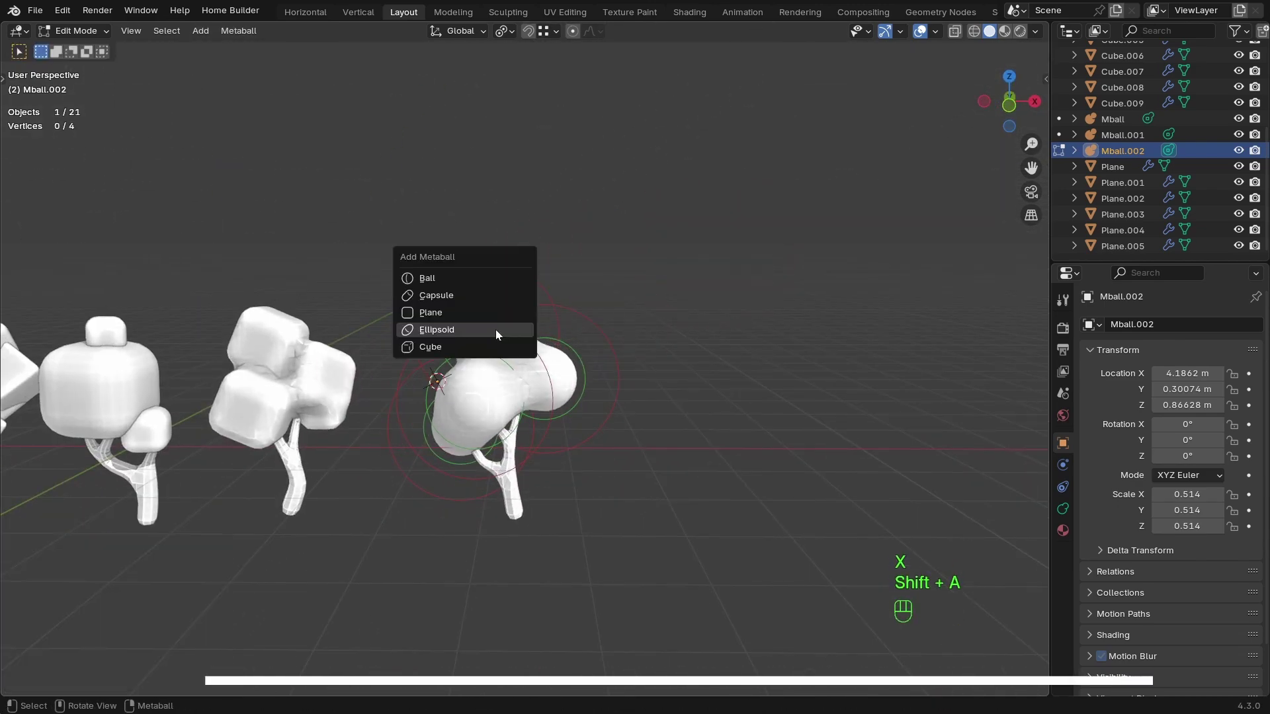
left_click(495, 346)
key("s")
left_click(537, 337)
key("x")
left_click(537, 337)
scroll(543, 344, "down", 2)
middle_click_drag(542, 344, 615, 404)
middle_click_drag(410, 424, 589, 413, "shift")
scroll(750, 374, "up", 2)
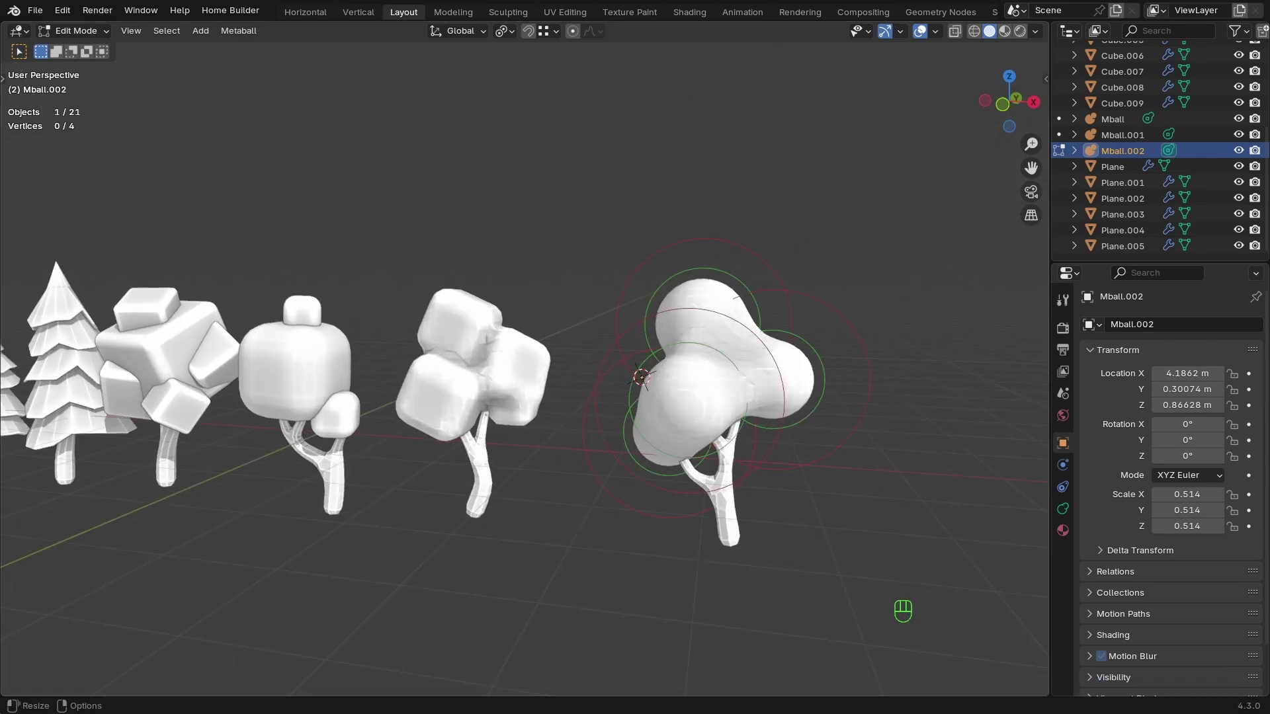
middle_click_drag(686, 433, 479, 323, "ctrl")
key("shift+a")
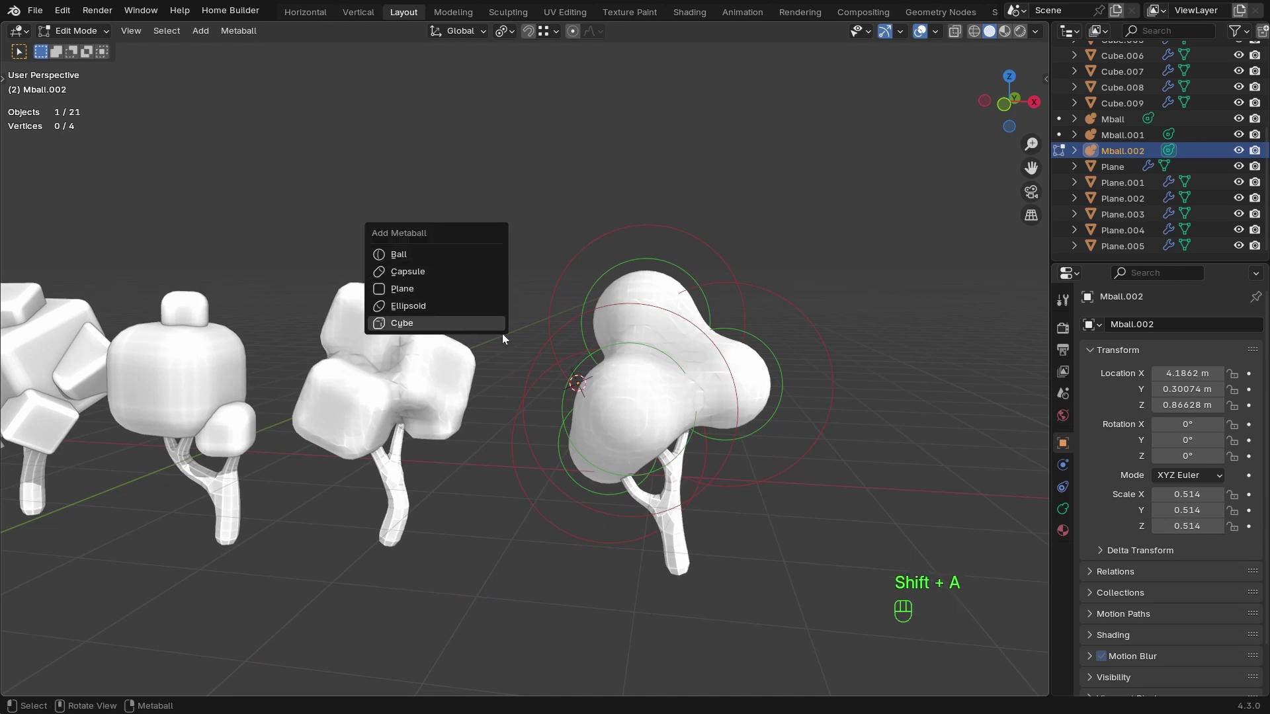
key("Escape")
Return to Object Mode and examine the neighbouring tree's cube metaball foliage up close.
key("Tab")
key("shift+a")
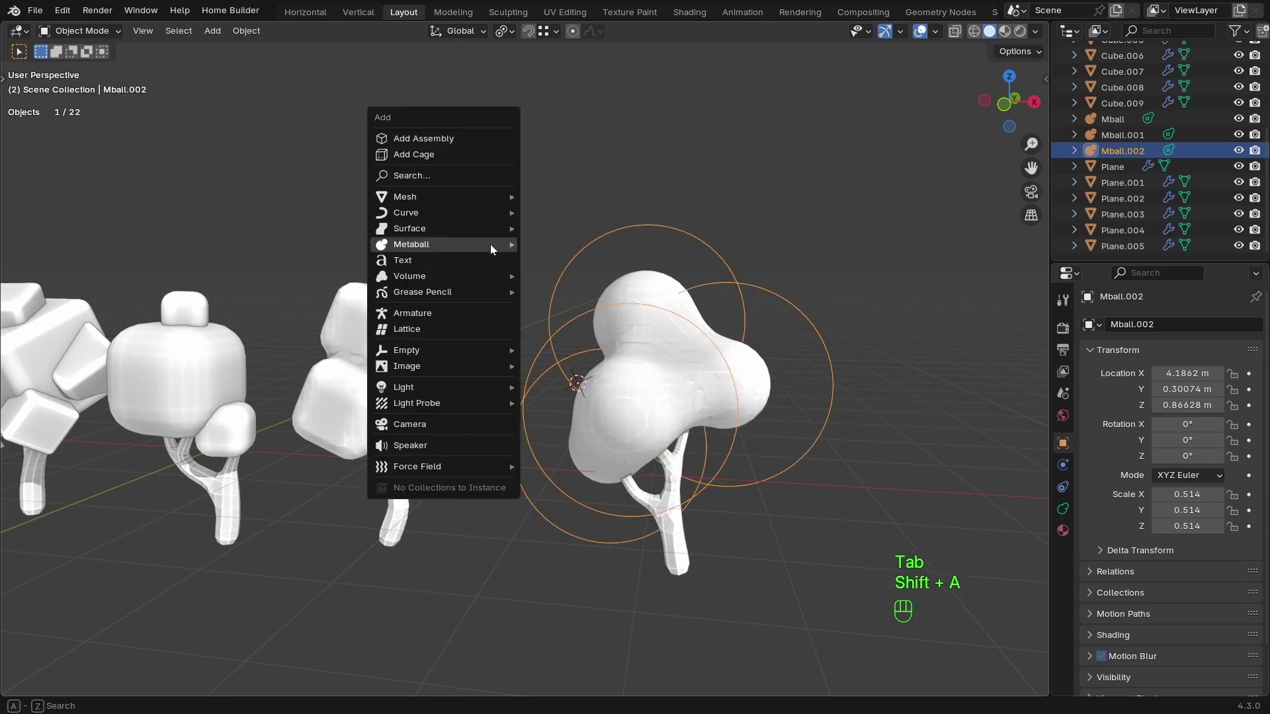
mouse_move(490, 245)
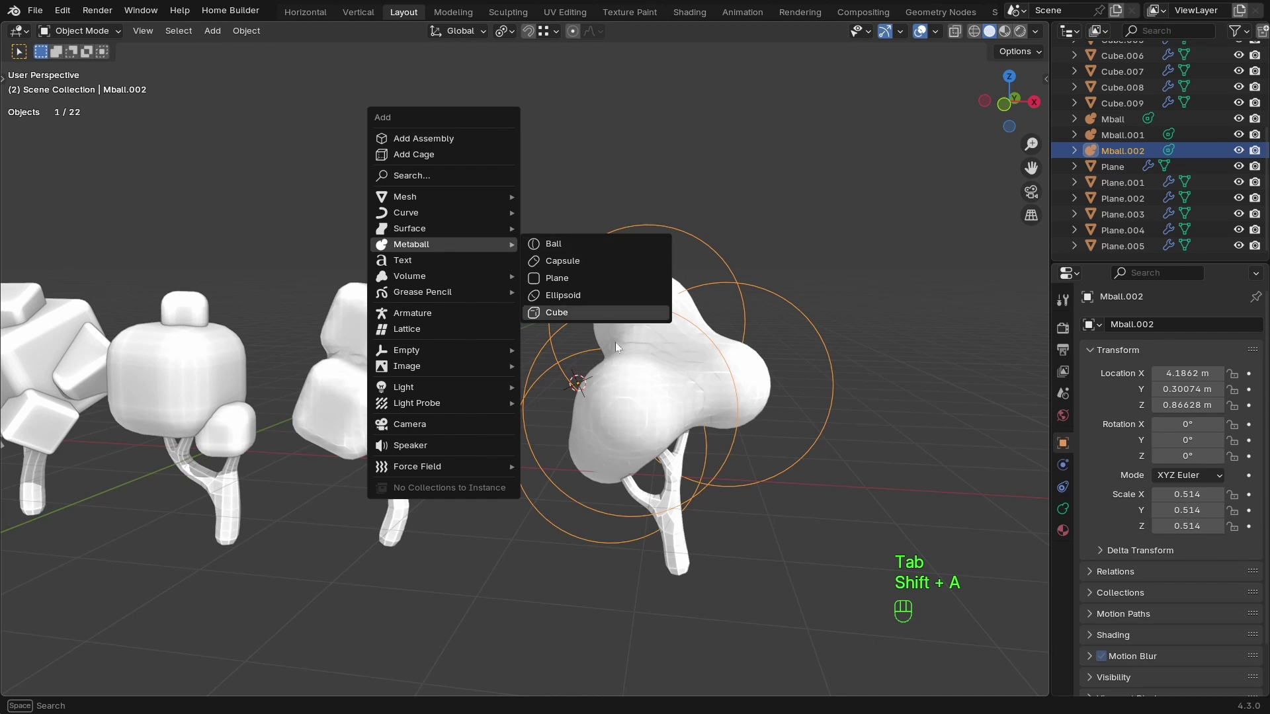
middle_click_drag(615, 343, 707, 391, "ctrl")
middle_click_drag(707, 391, 523, 345, "shift")
middle_click_drag(522, 341, 620, 404, "shift")
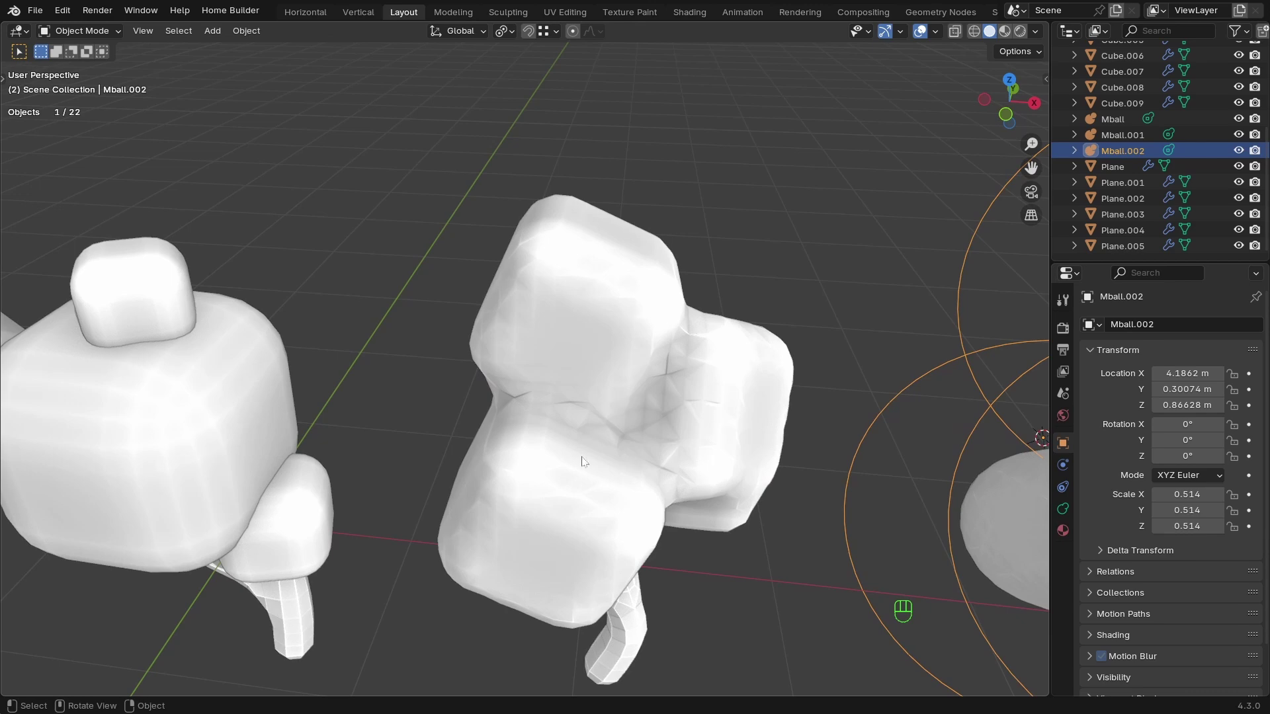
middle_click_drag(582, 462, 612, 400, "ctrl")
middle_click_drag(611, 400, 793, 450, "shift")
Try deleting the cube metaball and the ball metaball, and undo both deletions.
left_click(622, 416)
middle_click_drag(794, 450, 685, 445)
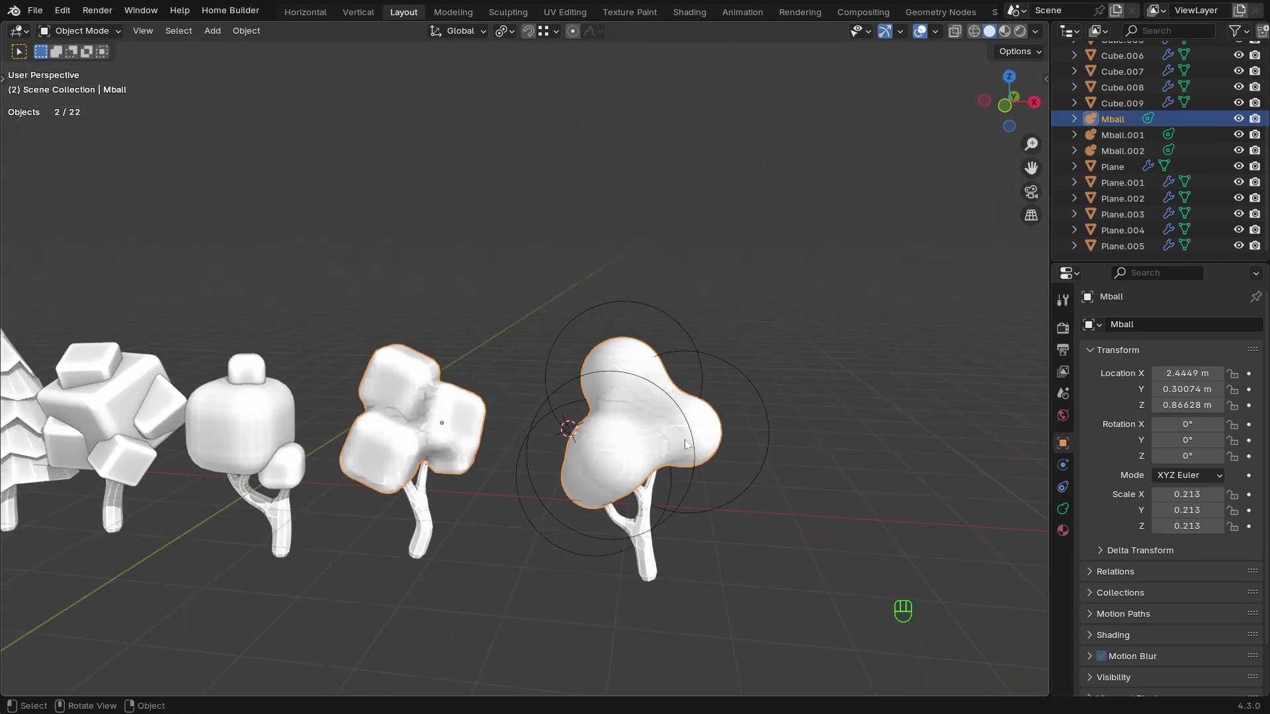
key("Delete")
left_click_drag(697, 360, 635, 413)
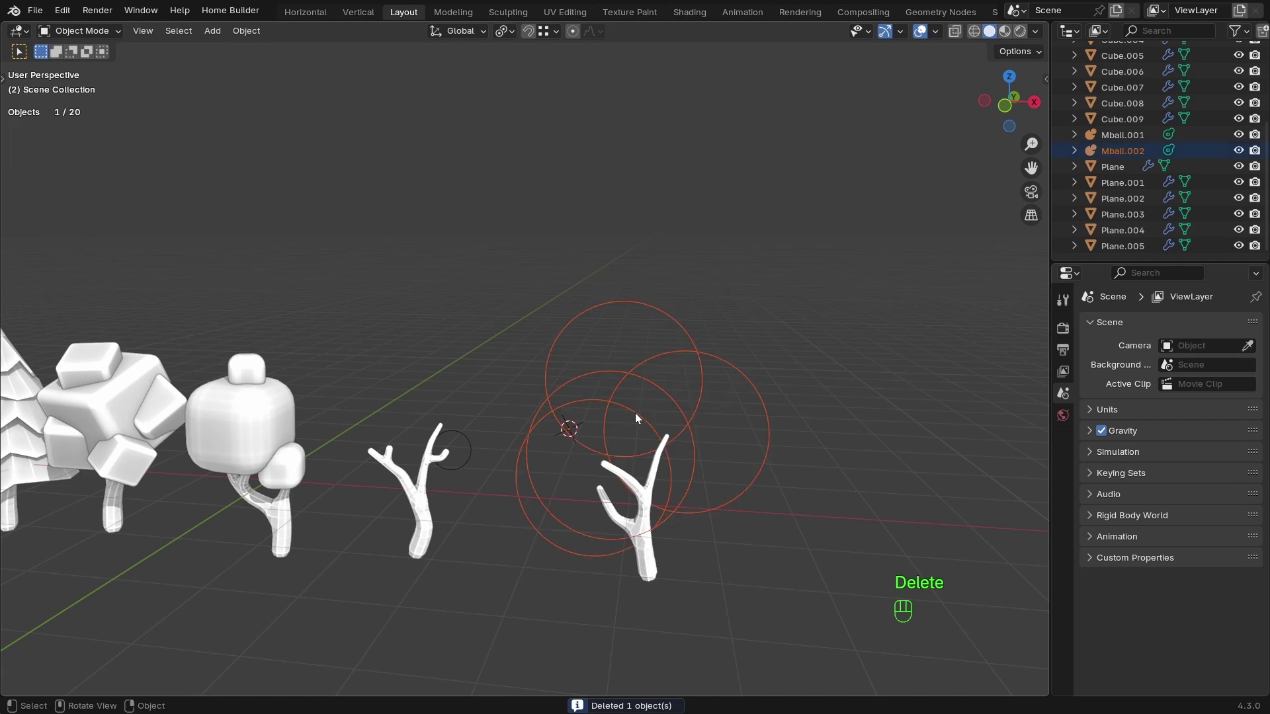
key("x")
key("ctrl+z")
key("ctrl+z")
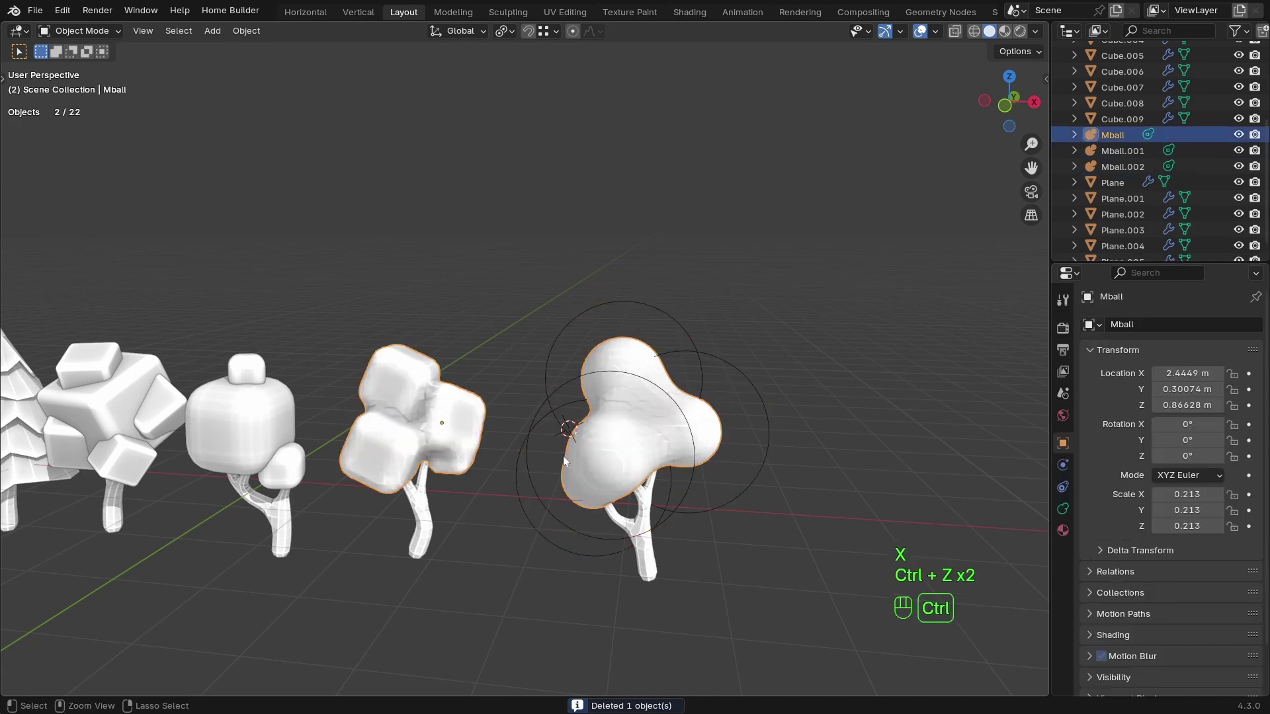
Delete the ball metaball foliage from the last trunk and select the bare trunk.
left_click(767, 436)
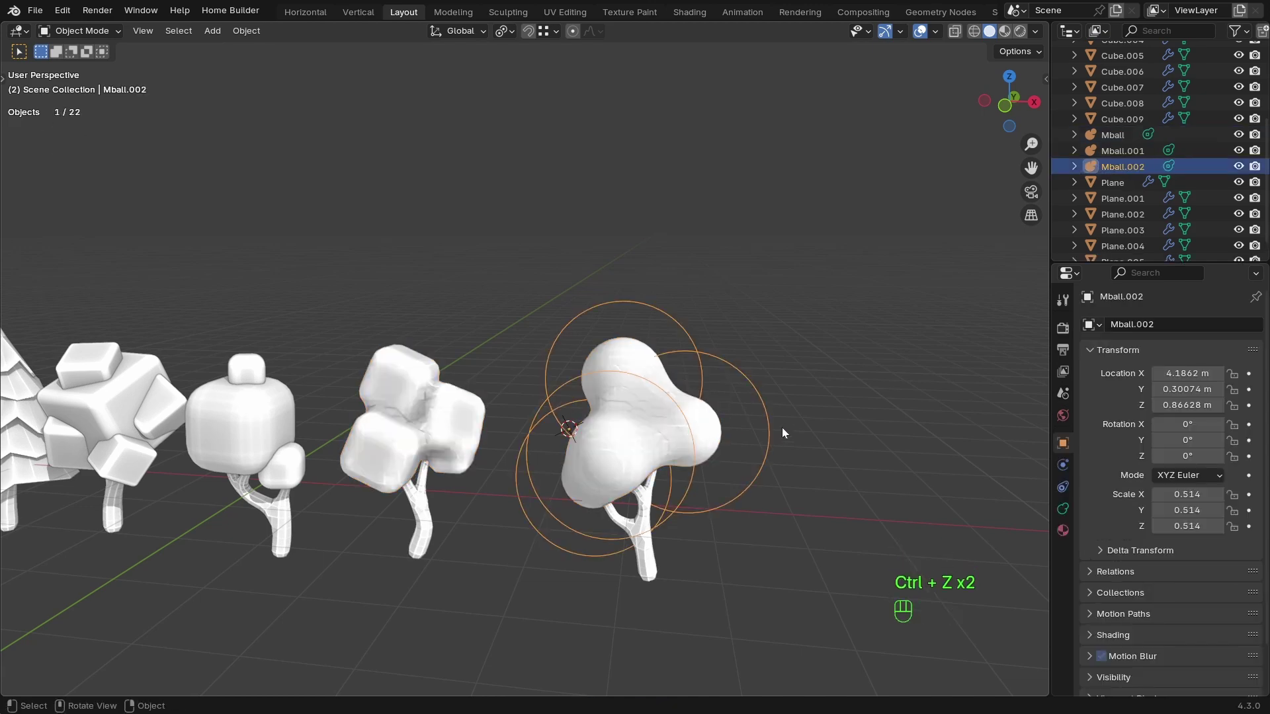
key("x")
left_click(782, 427)
middle_click_drag(620, 454, 673, 375, "shift")
left_click(669, 431)
key("shift+a")
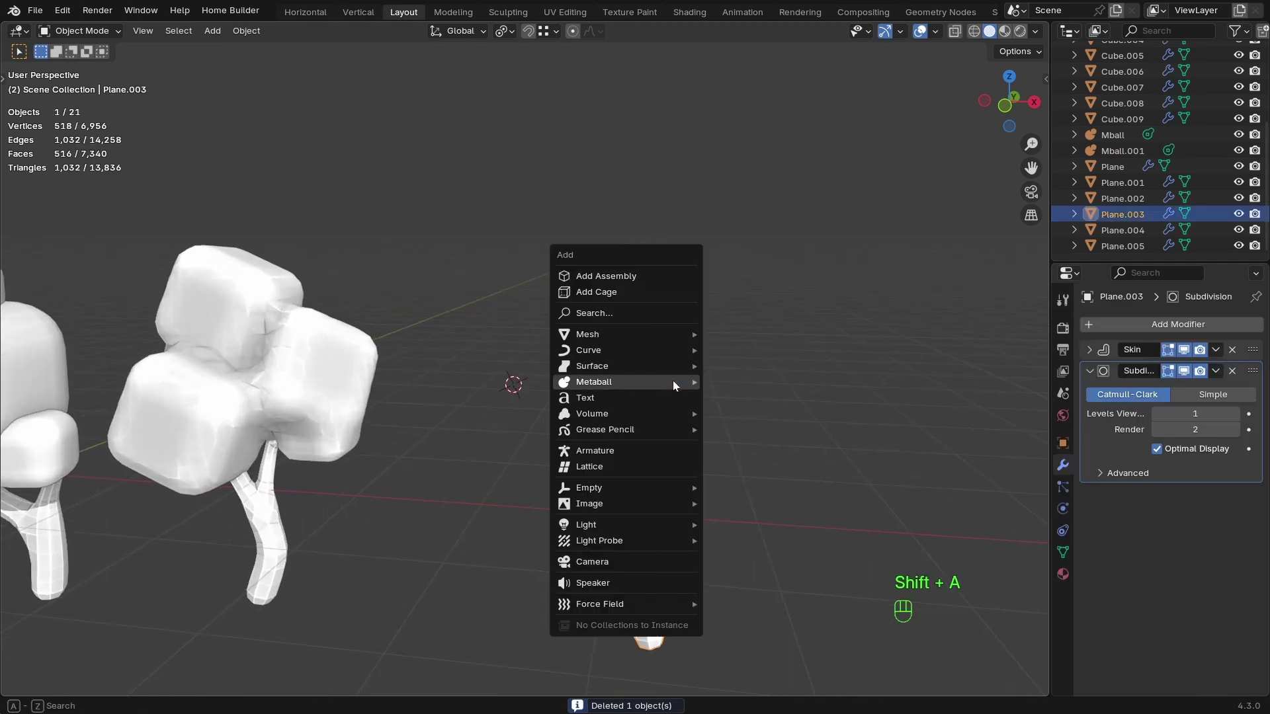
mouse_move(635, 347)
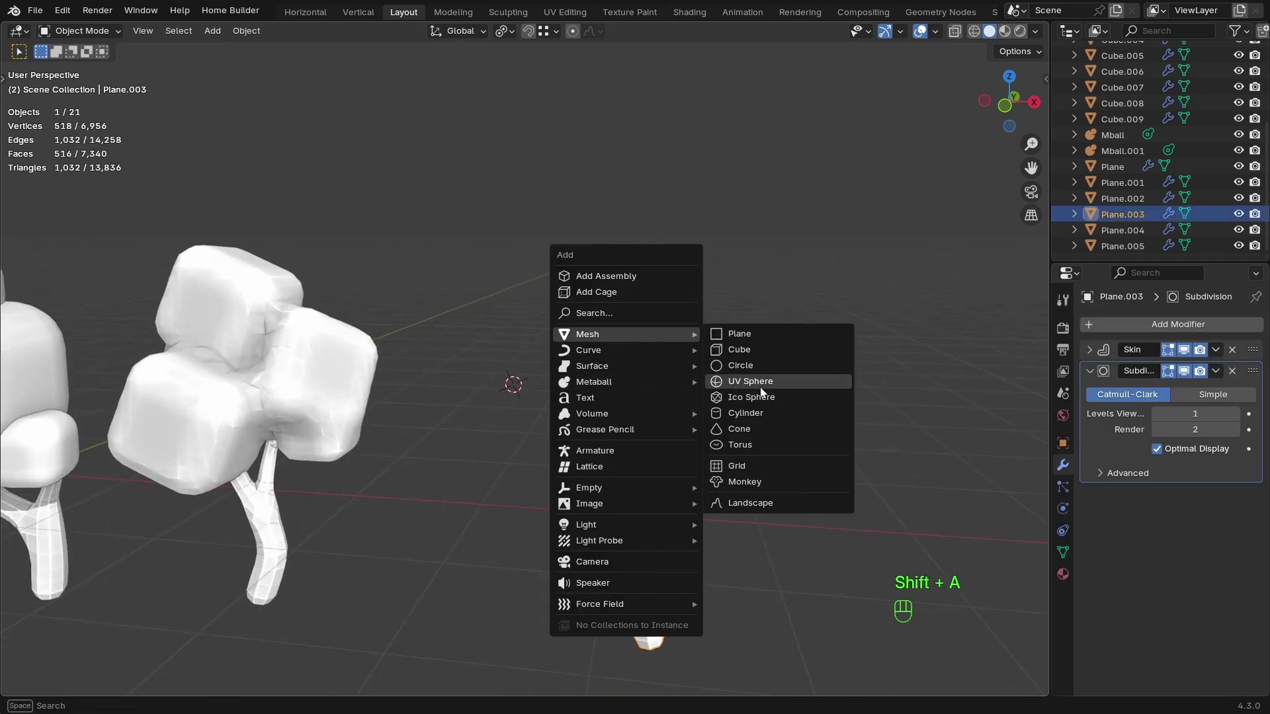
middle_click_drag(633, 349, 612, 397, "ctrl")
key("shift+a")
mouse_move(454, 364)
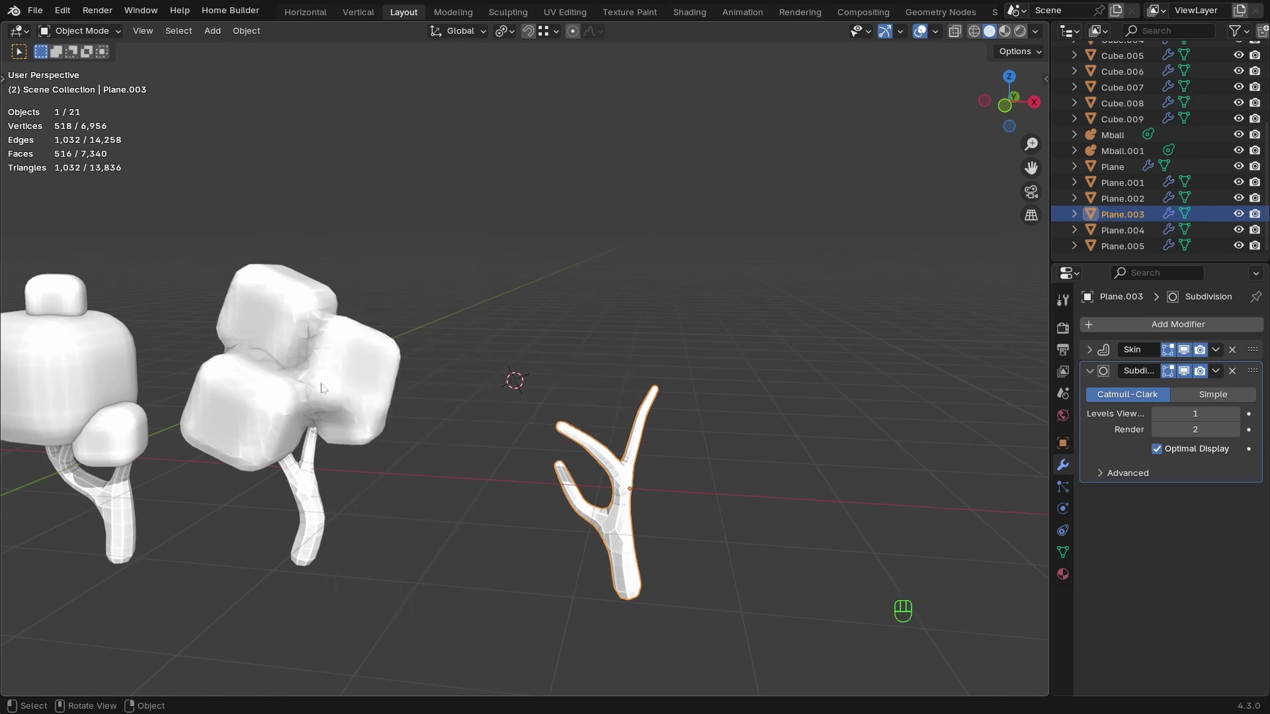
scroll(418, 407, "up", 4)
scroll(542, 363, "down", 2, "ctrl")
mouse_move(521, 366)
middle_mouse_down("ctrl")
mouse_move(553, 346)
mouse_move(545, 365)
middle_mouse_up("ctrl")
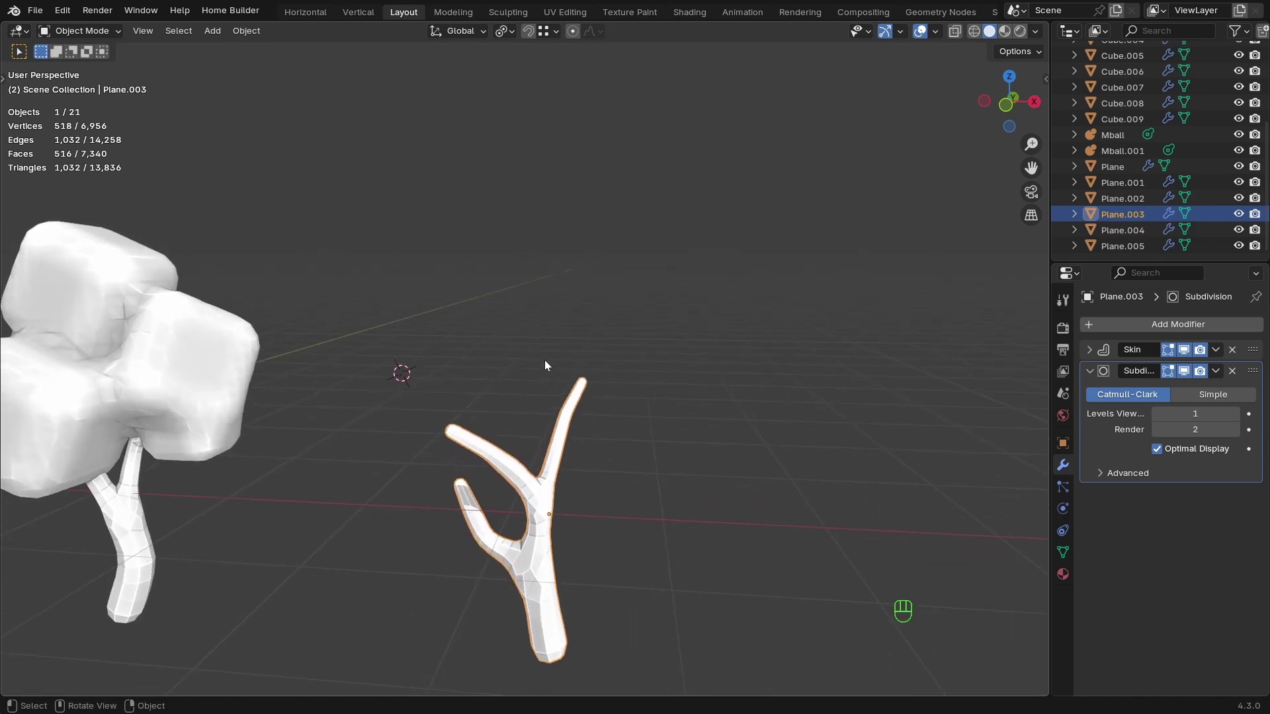
Add a UV sphere at the 3D cursor beside the last trunk with 20 segments and 10 rings.
key("shift+a")
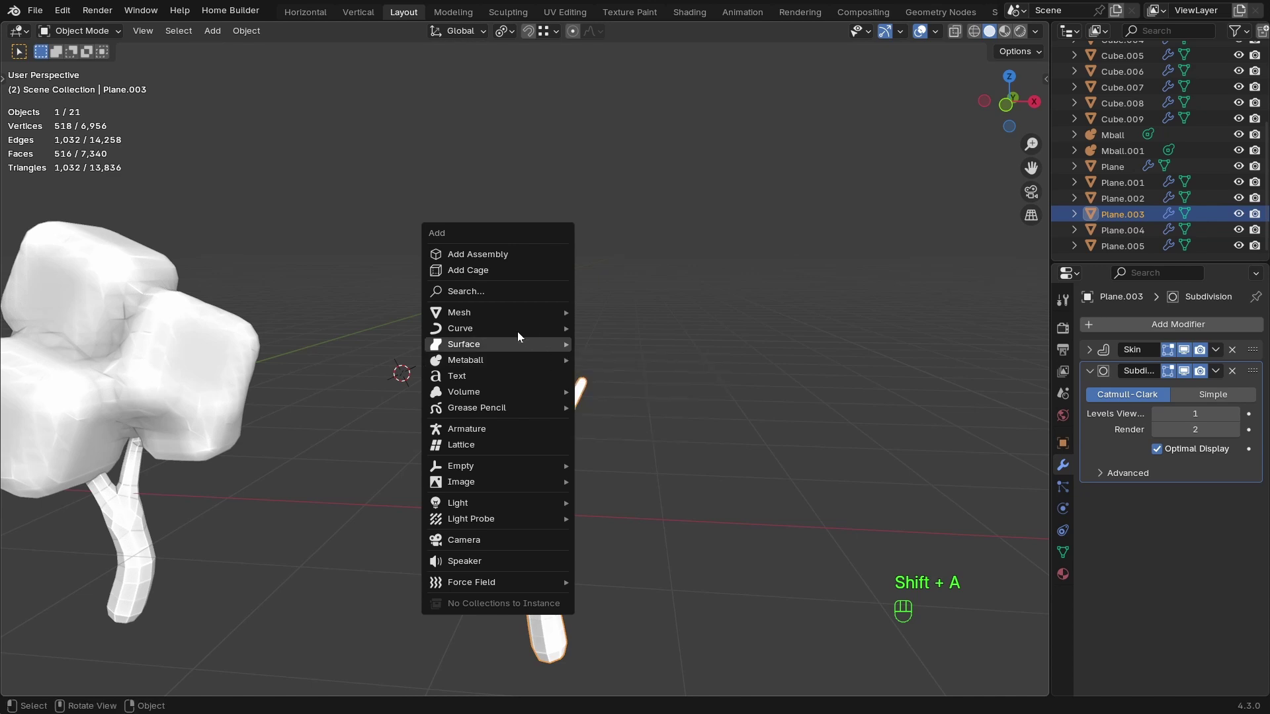
mouse_move(503, 313)
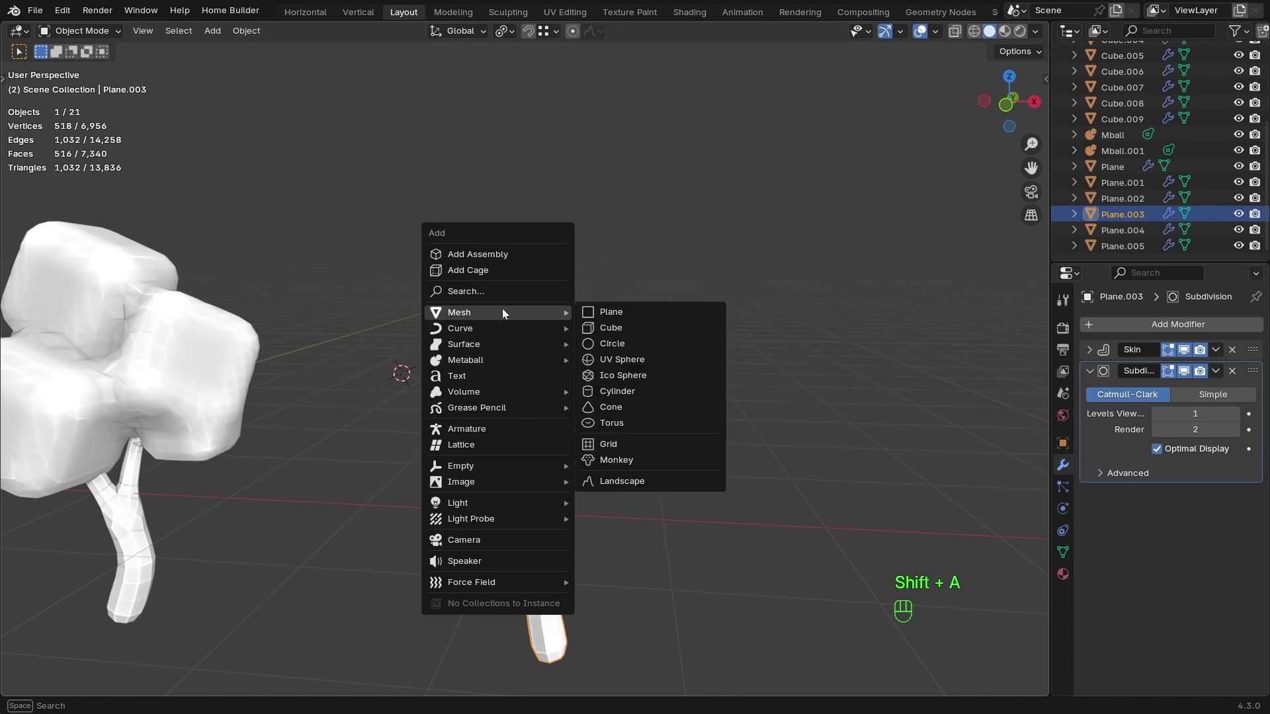
left_click(633, 362)
middle_click_drag(601, 393, 728, 375, "shift")
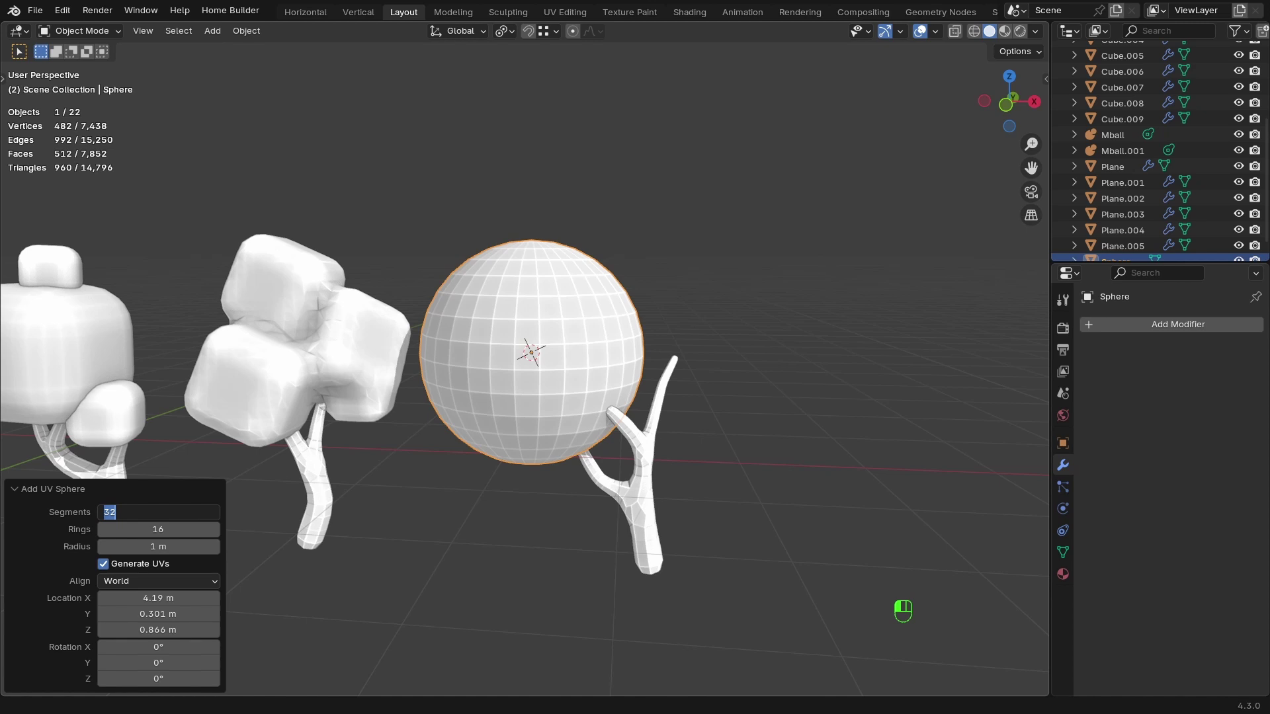
type("20")
key("Return")
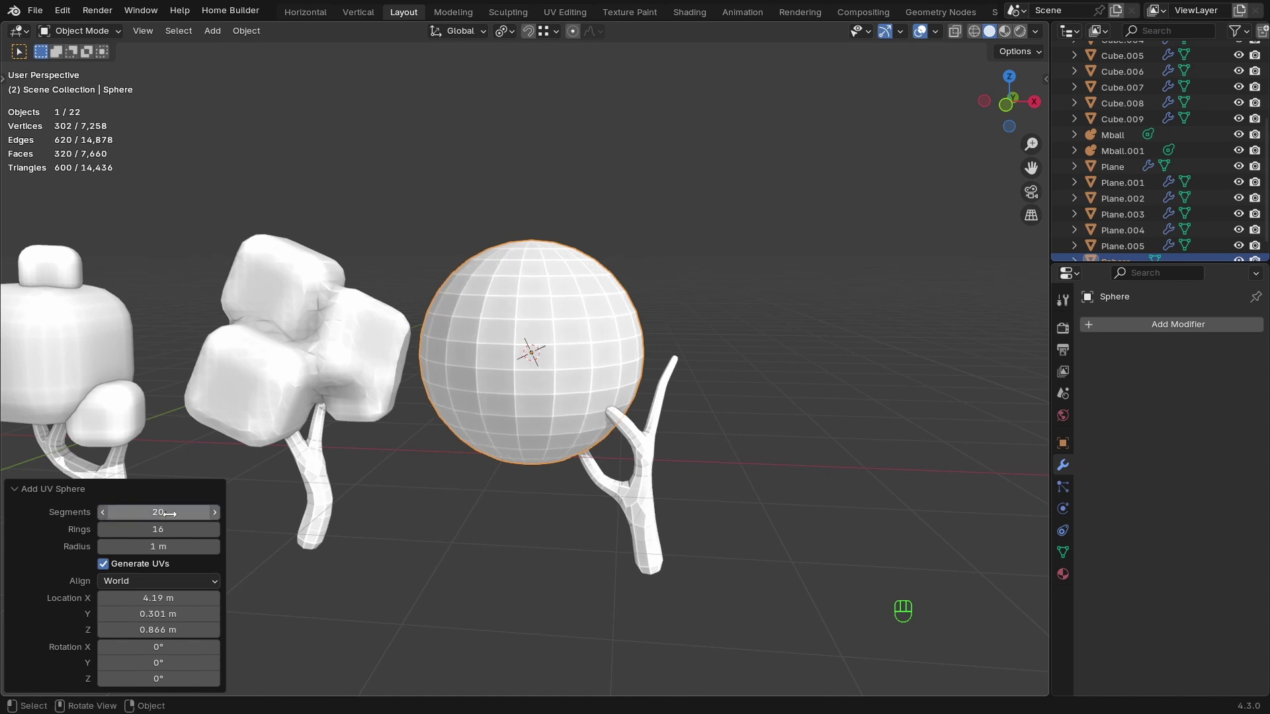
left_click_drag(183, 529, 182, 529)
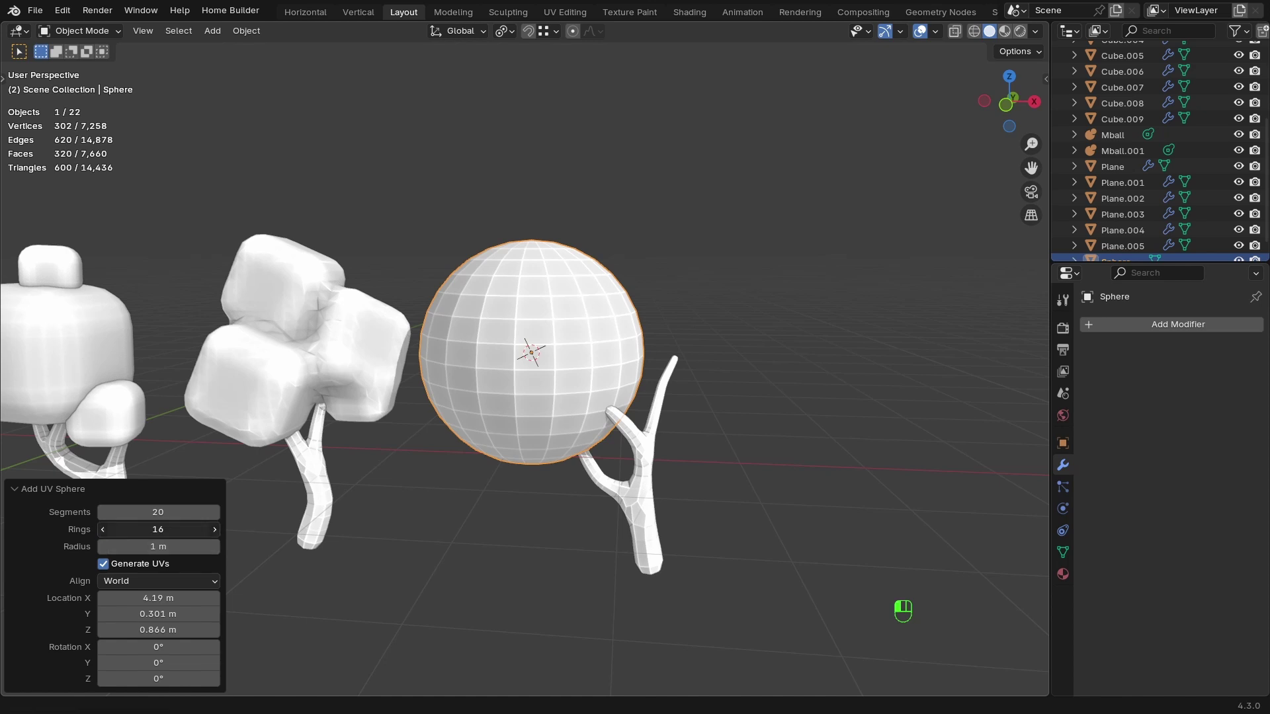
type("10")
key("Return")
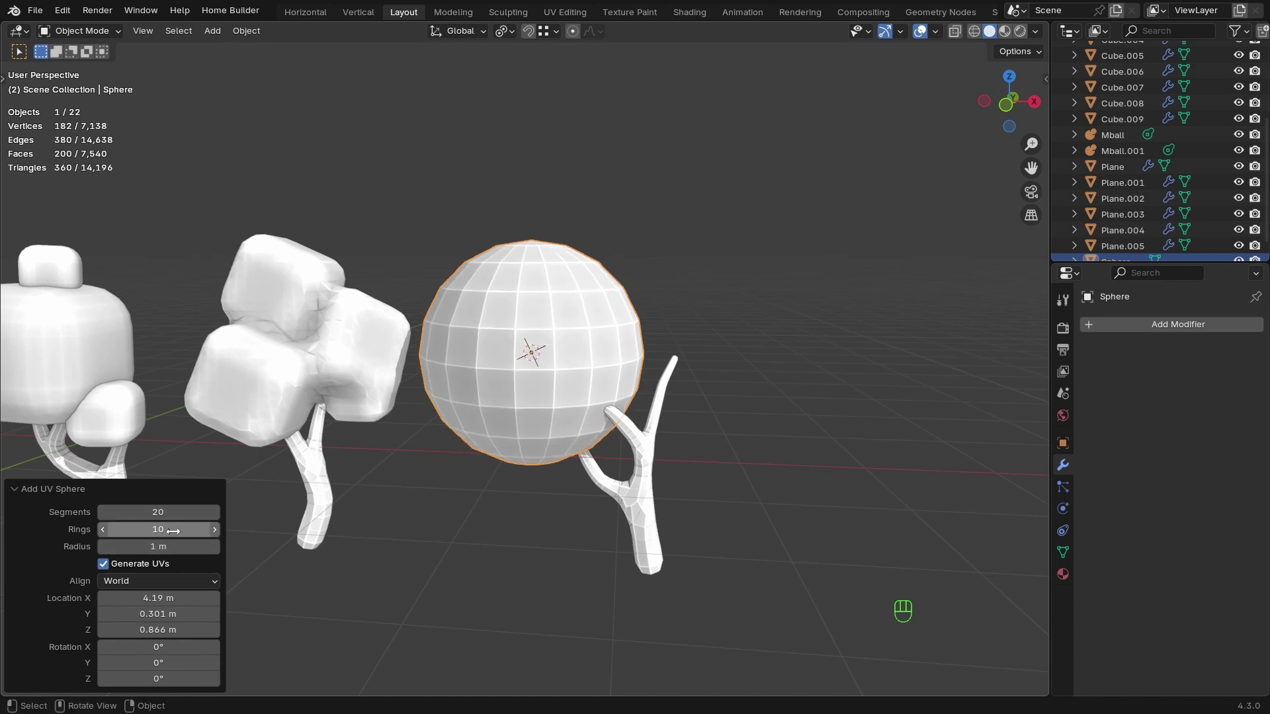
Edit the sphere in front wireframe view and delete the vertices of its lower part, leaving a dome.
key("KP_1")
key("Tab")
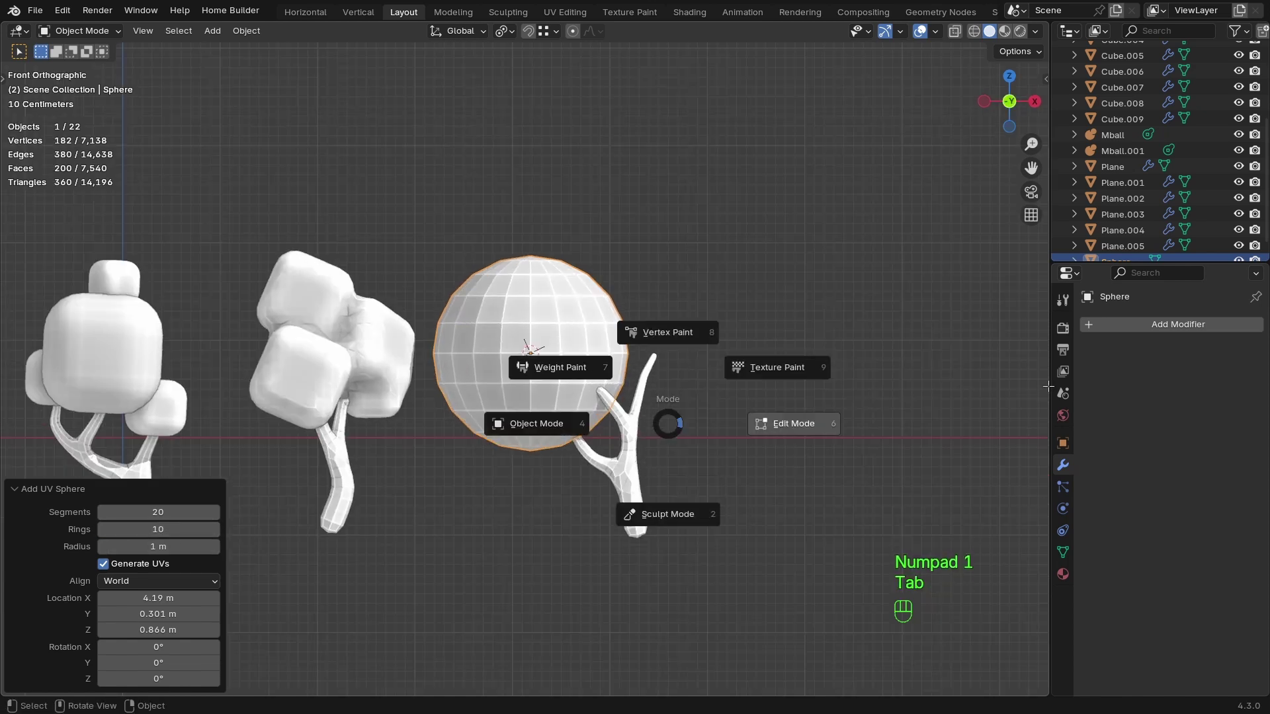
key("shift+z")
left_click_drag(789, 520, 390, 395)
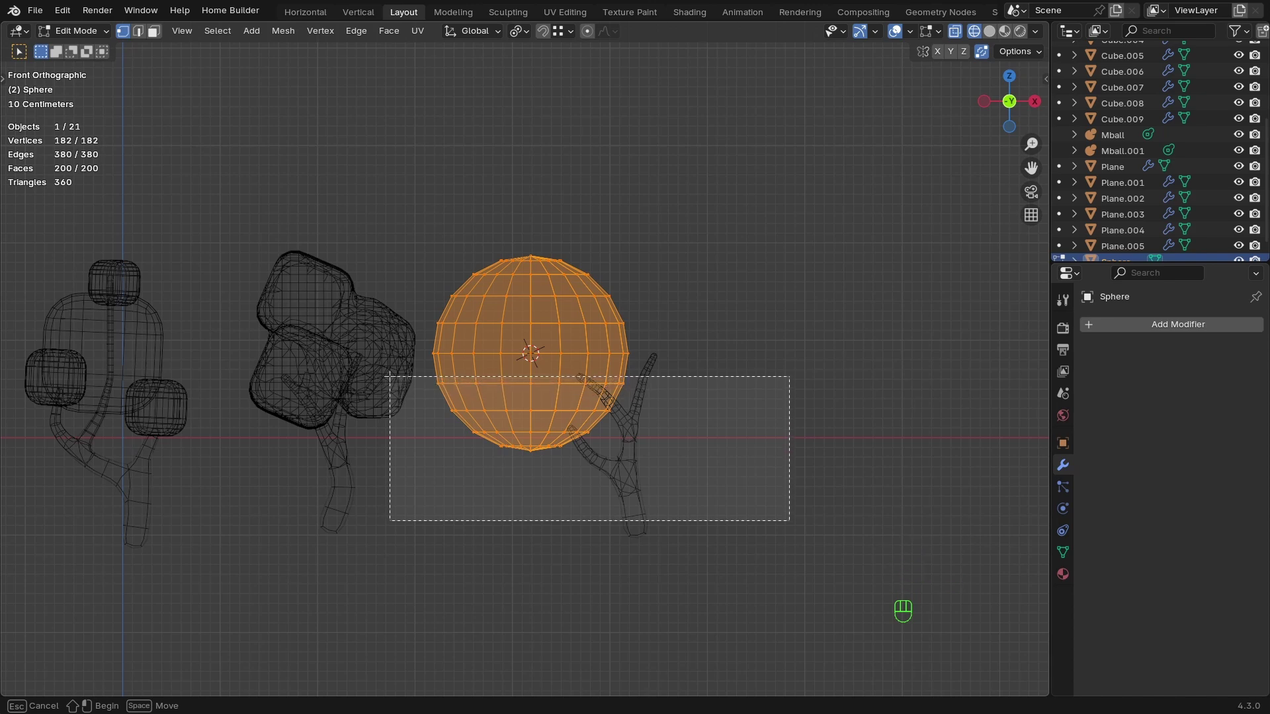
left_click_drag(389, 377, 389, 377)
key("x")
left_click(543, 381)
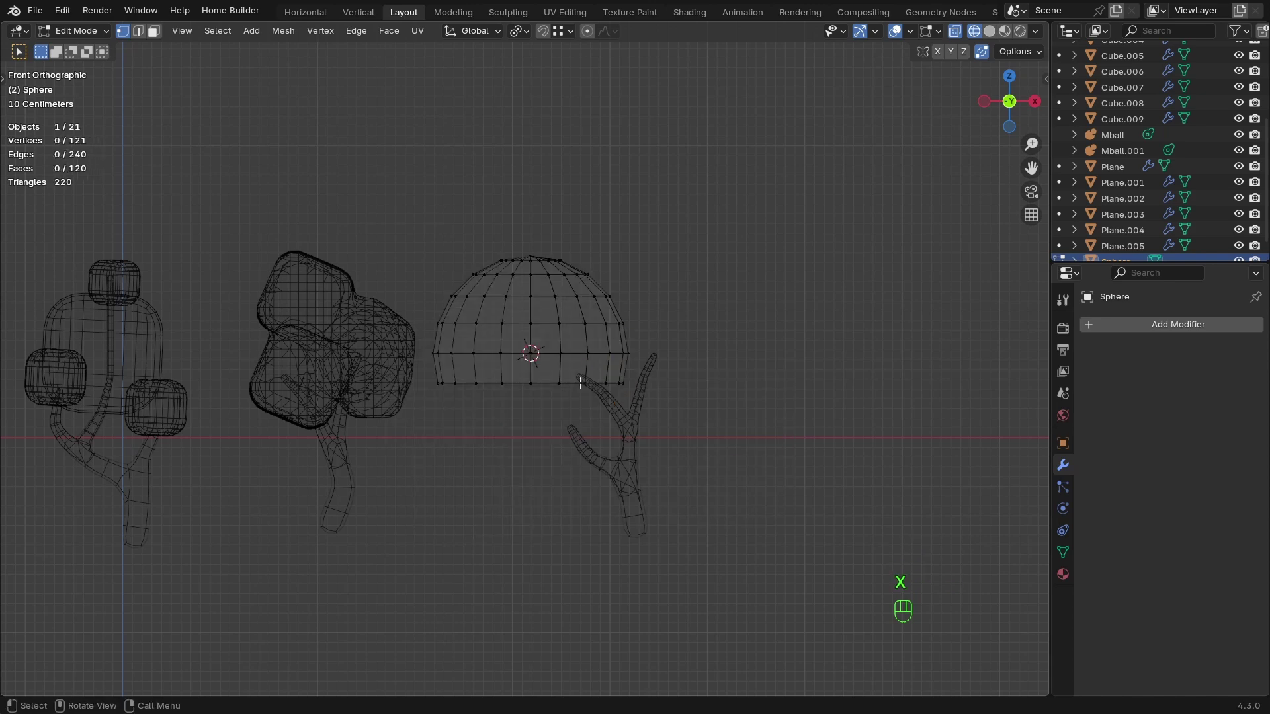
Select the dome's open bottom edge loop, fill it with a face and return to Object Mode in solid shading.
key("Tab")
left_click(570, 383)
middle_click_drag(577, 387, 583, 361)
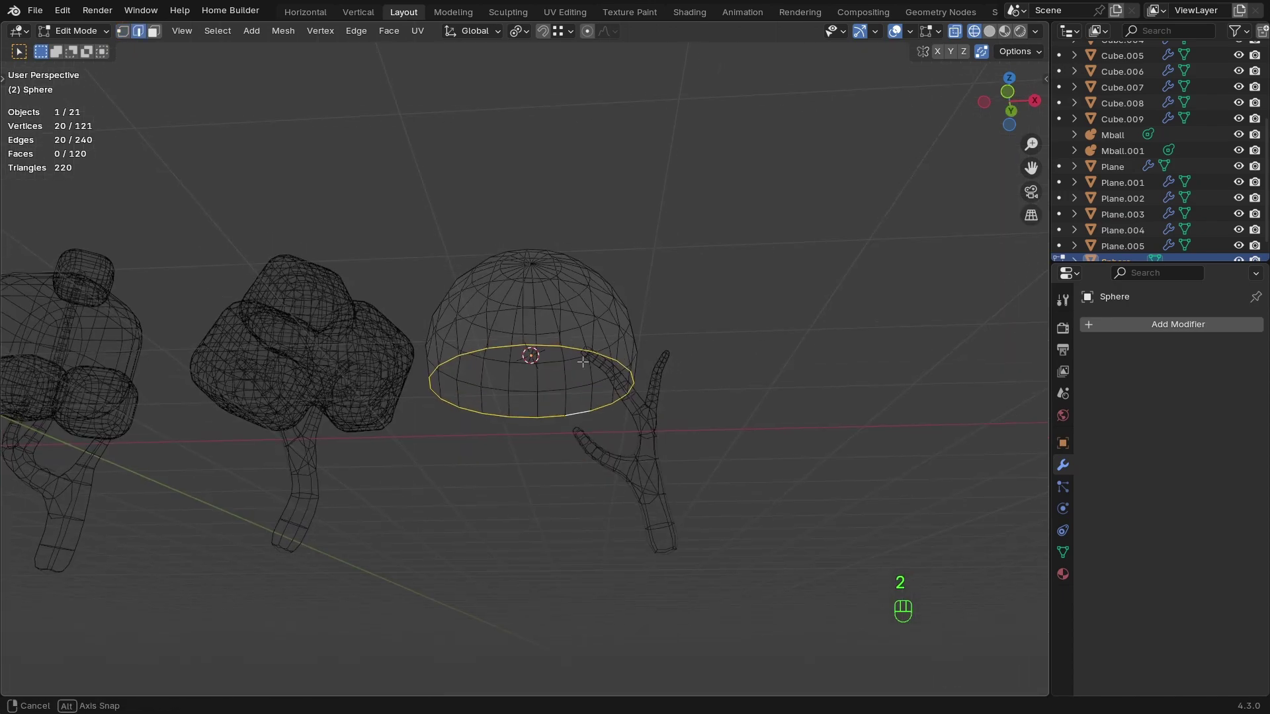
key("f")
key("Tab")
key("Tab")
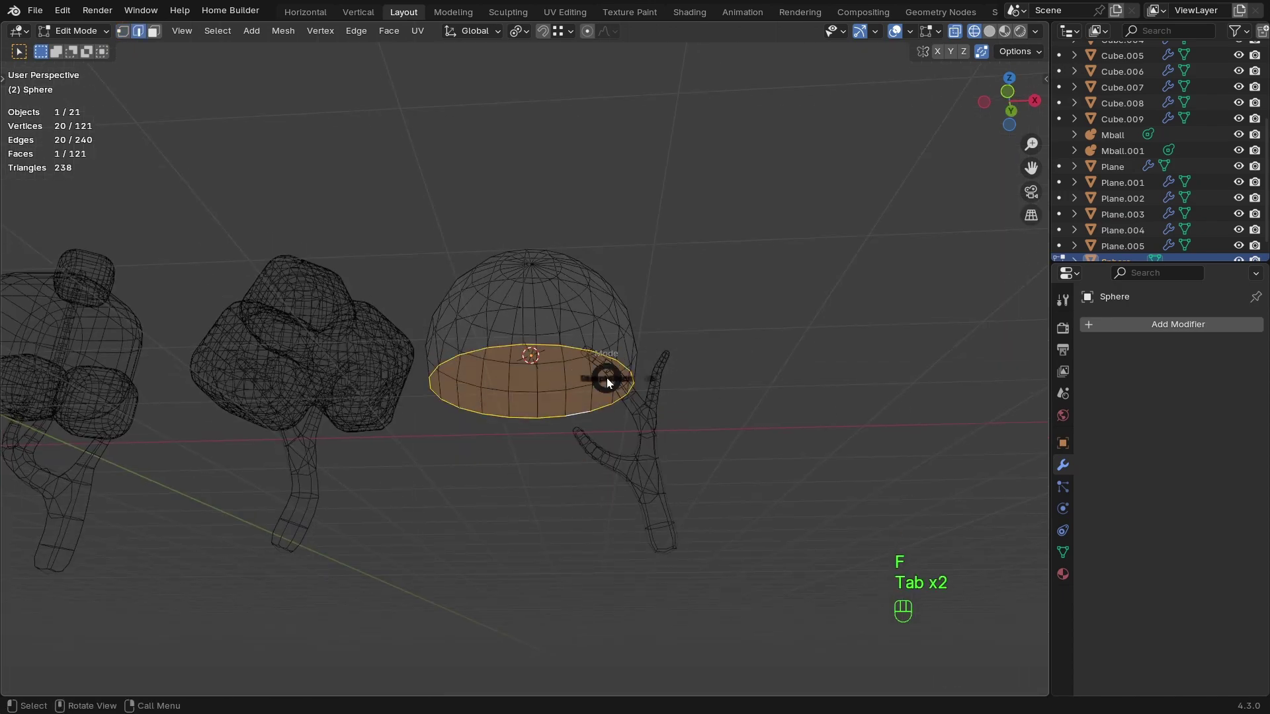
mouse_move(625, 389)
middle_mouse_down()
mouse_move(635, 289)
mouse_move(615, 374)
mouse_move(588, 418)
middle_mouse_up()
key("shift+z")
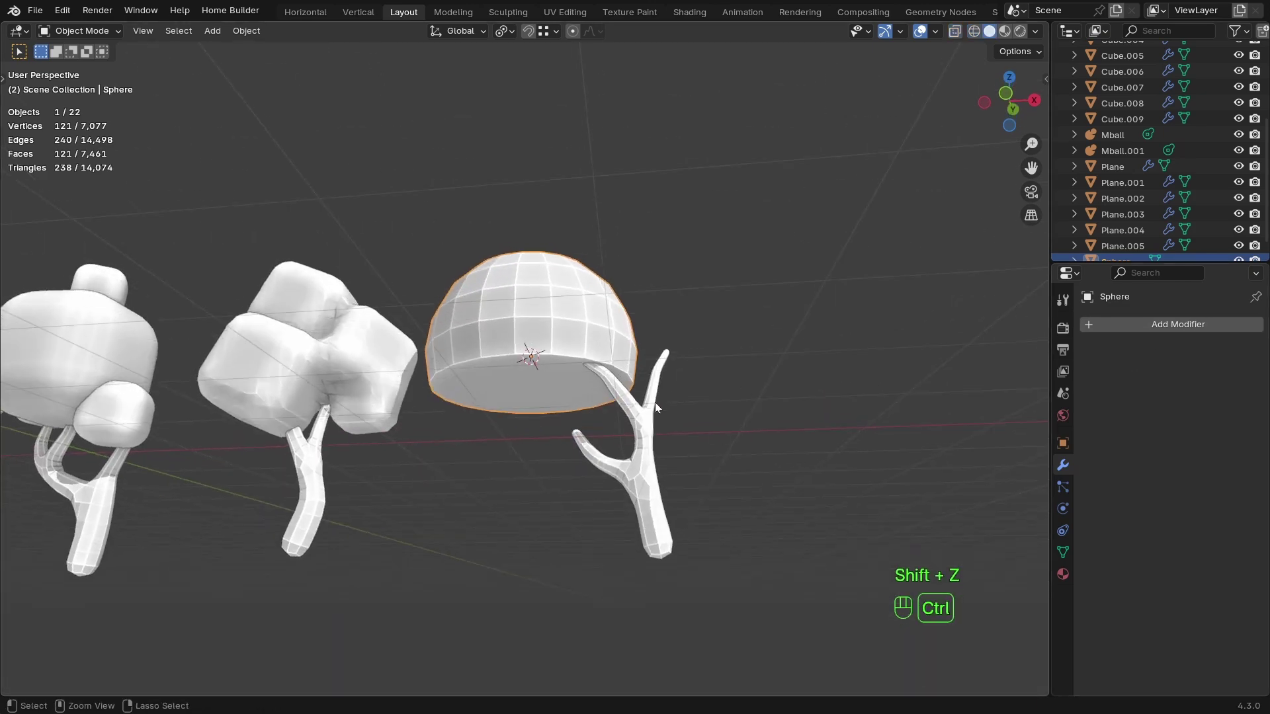
Add a level 1 Subdivision modifier to the dome and inset its bottom face twice, by about 0.24 m and 0.3 m.
key("ctrl+1")
middle_click_drag(591, 398, 574, 371)
key("Tab")
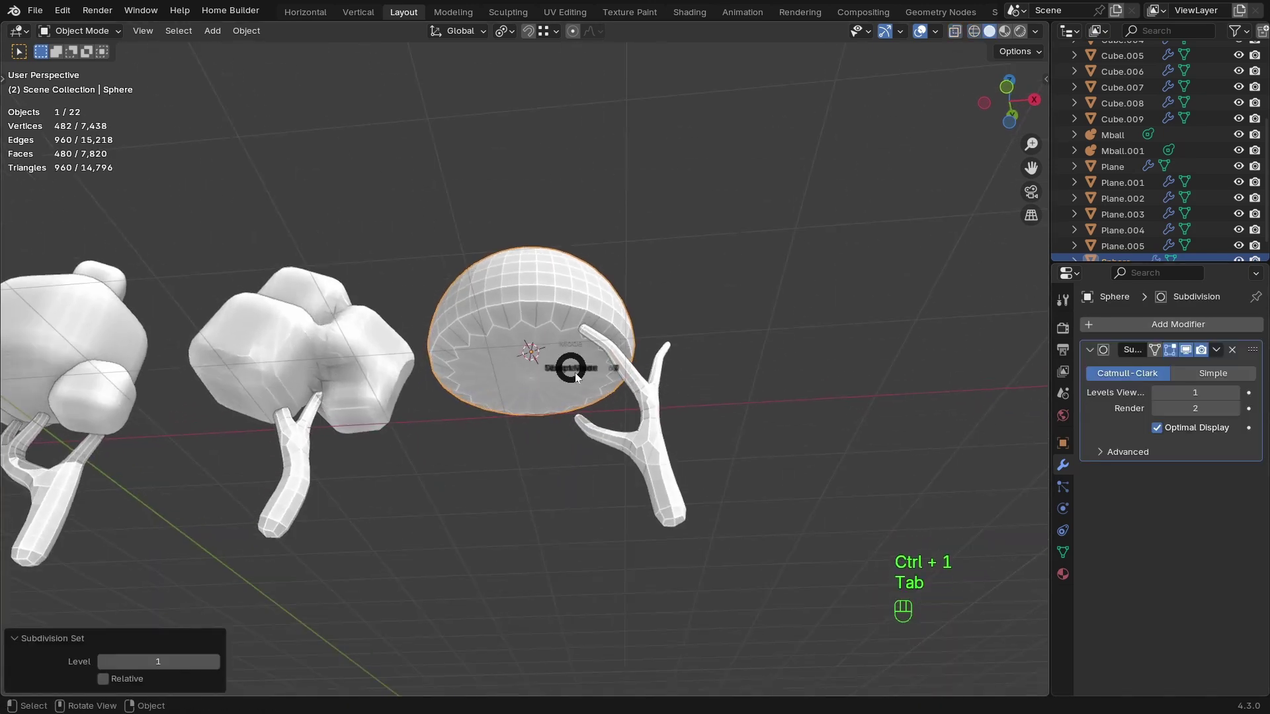
key("i")
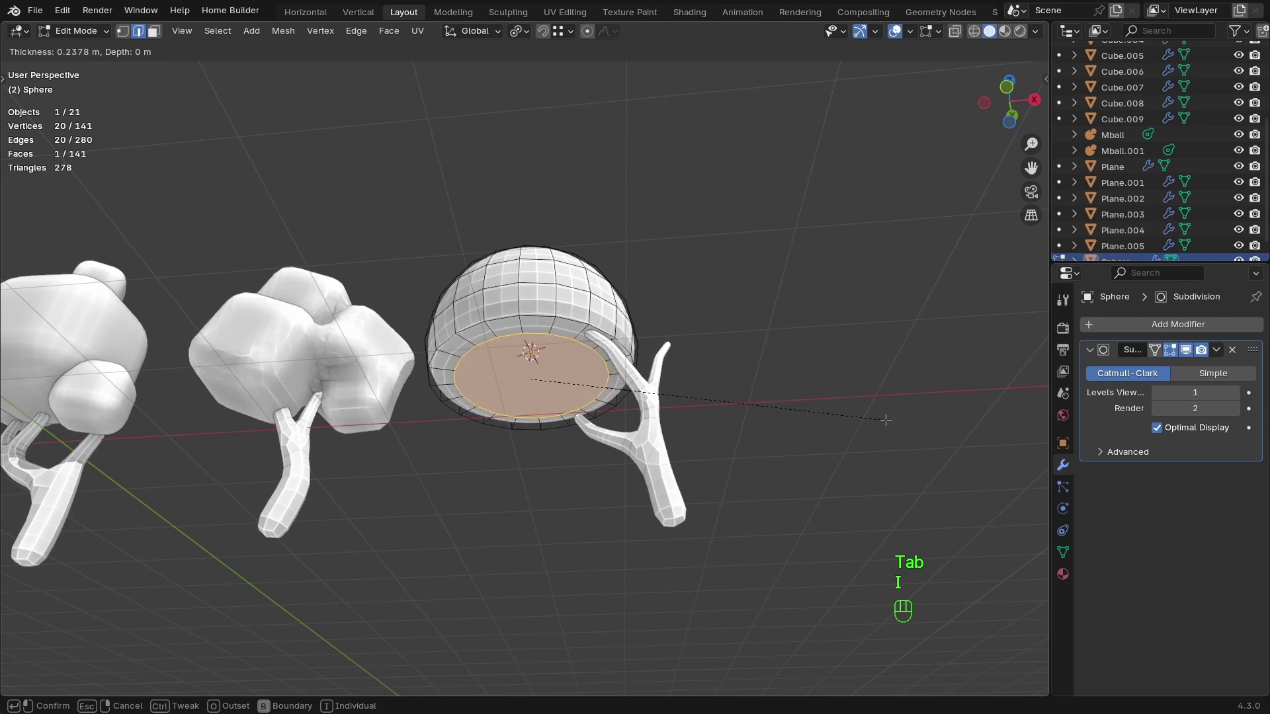
left_click(886, 420)
key("i")
left_click(866, 424)
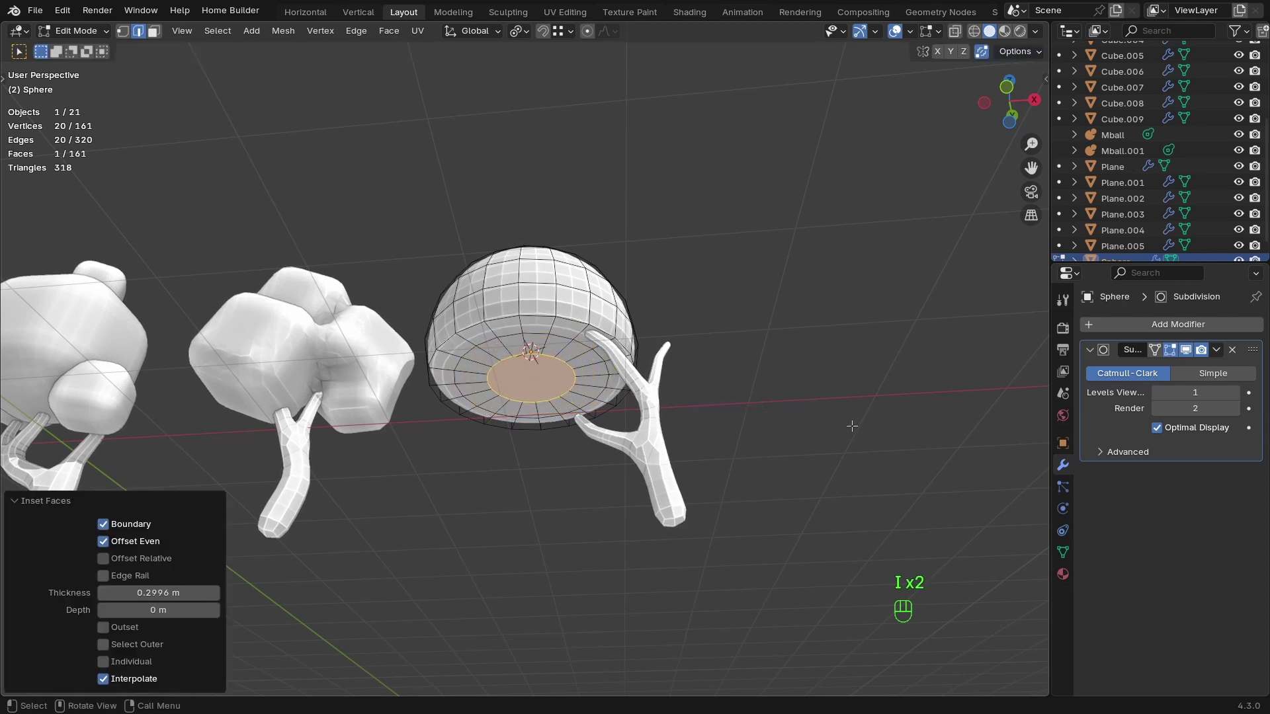
key("Tab")
Edit the last trunk in wireframe and snap the 3D cursor to the tip vertex of its tallest branch.
mouse_move(677, 401)
middle_mouse_down()
mouse_move(620, 437)
mouse_move(641, 381)
mouse_move(669, 394)
middle_mouse_up()
left_click(659, 387)
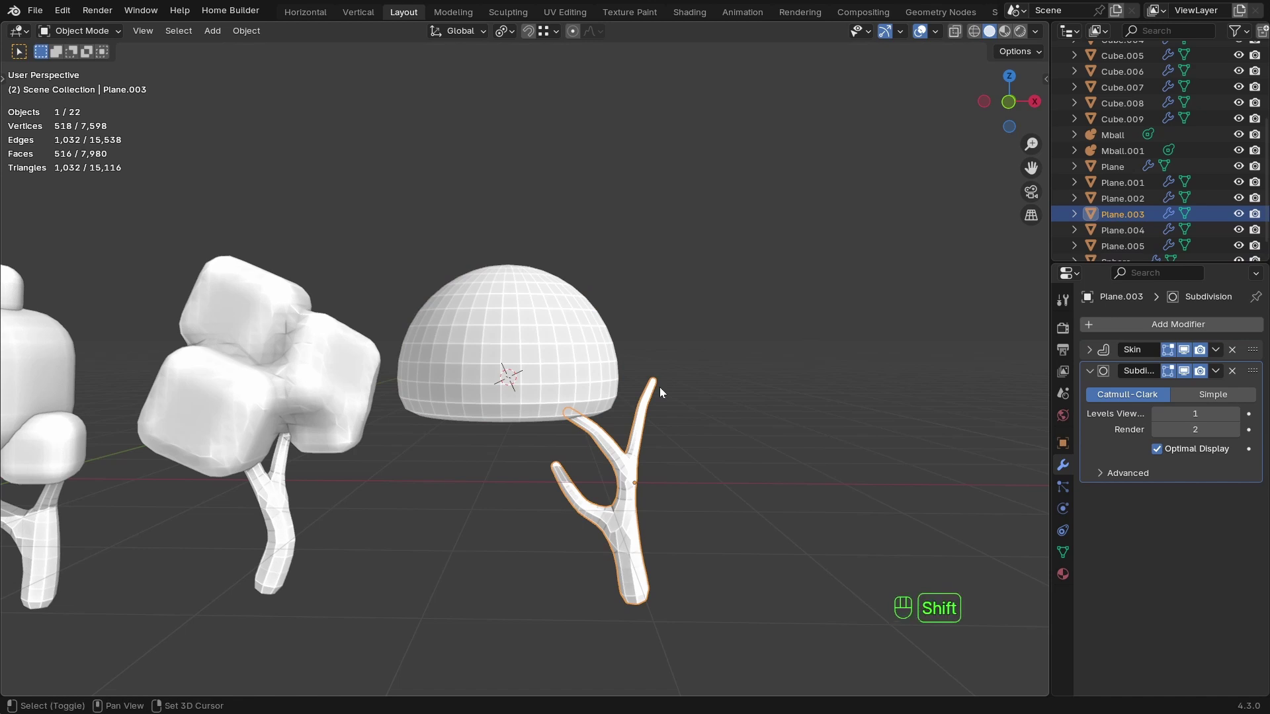
key("Tab")
left_click(660, 390)
key("shift+s")
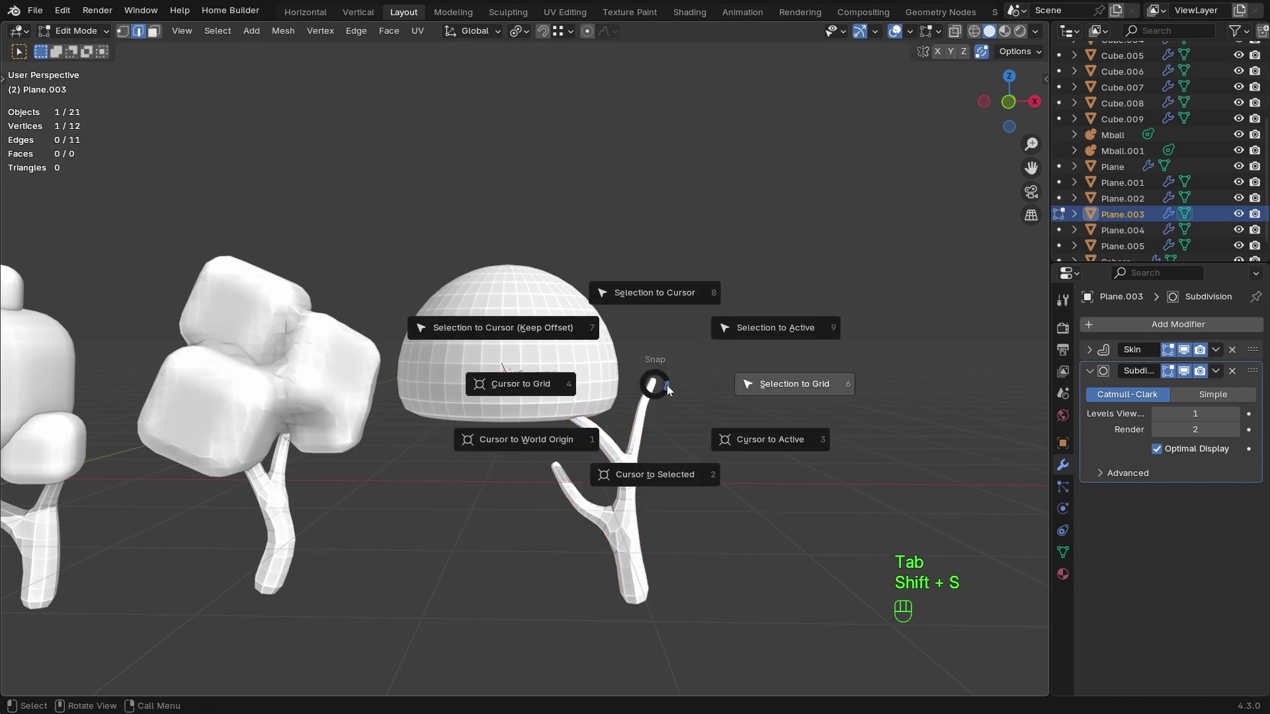
key("Escape")
key("shift+z")
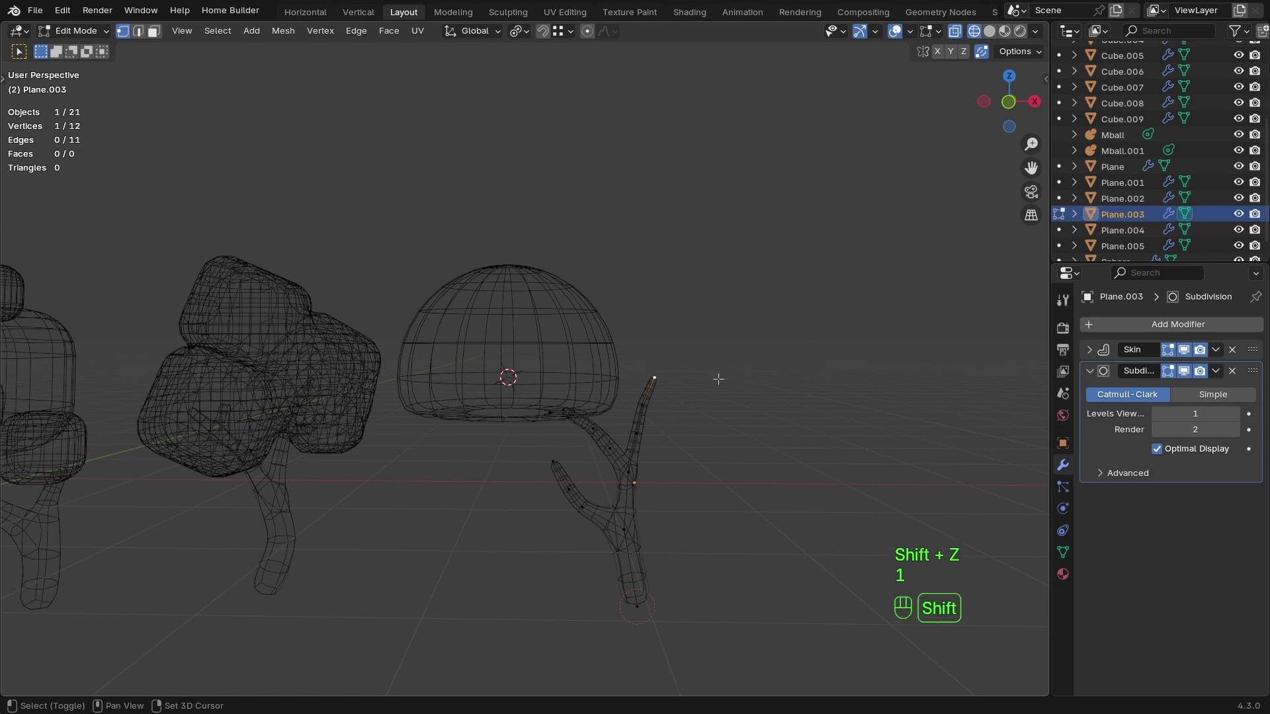
key("shift+s")
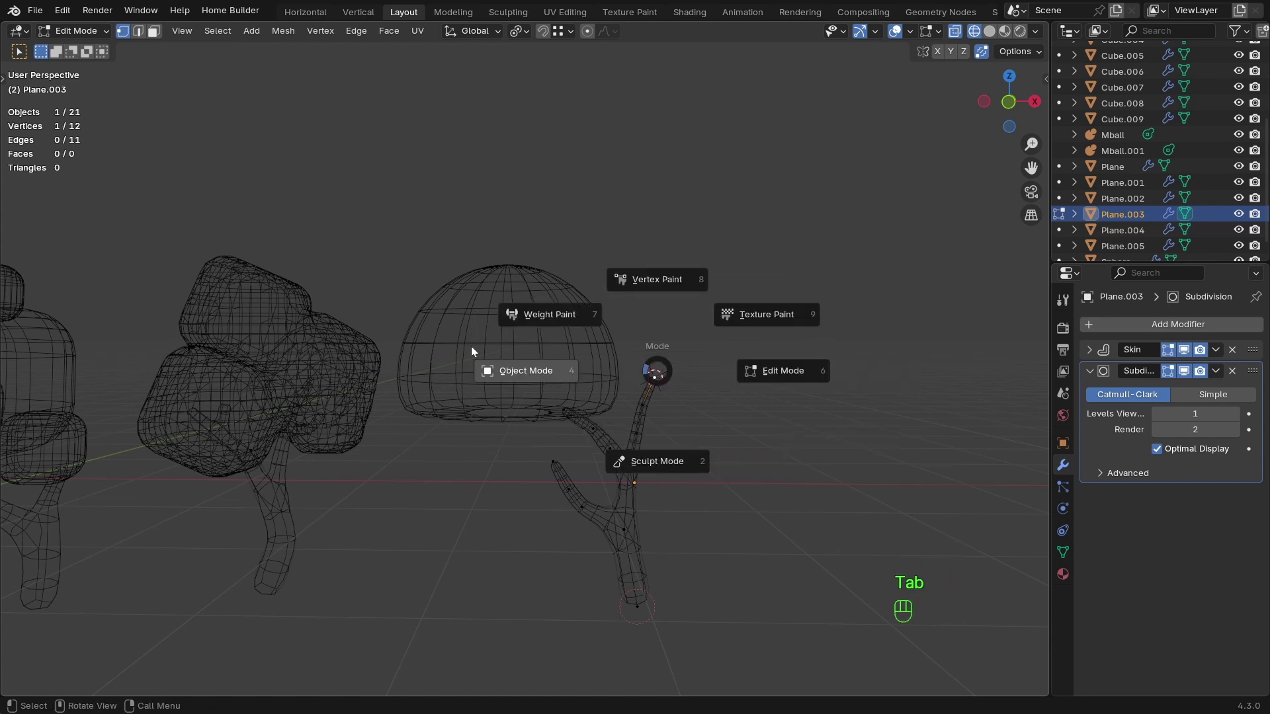
Snap the dome to the 3D cursor on the branch tip, scale it to about 0.755 and return to solid shading.
left_click(471, 351)
left_click(499, 353)
key("shift+s")
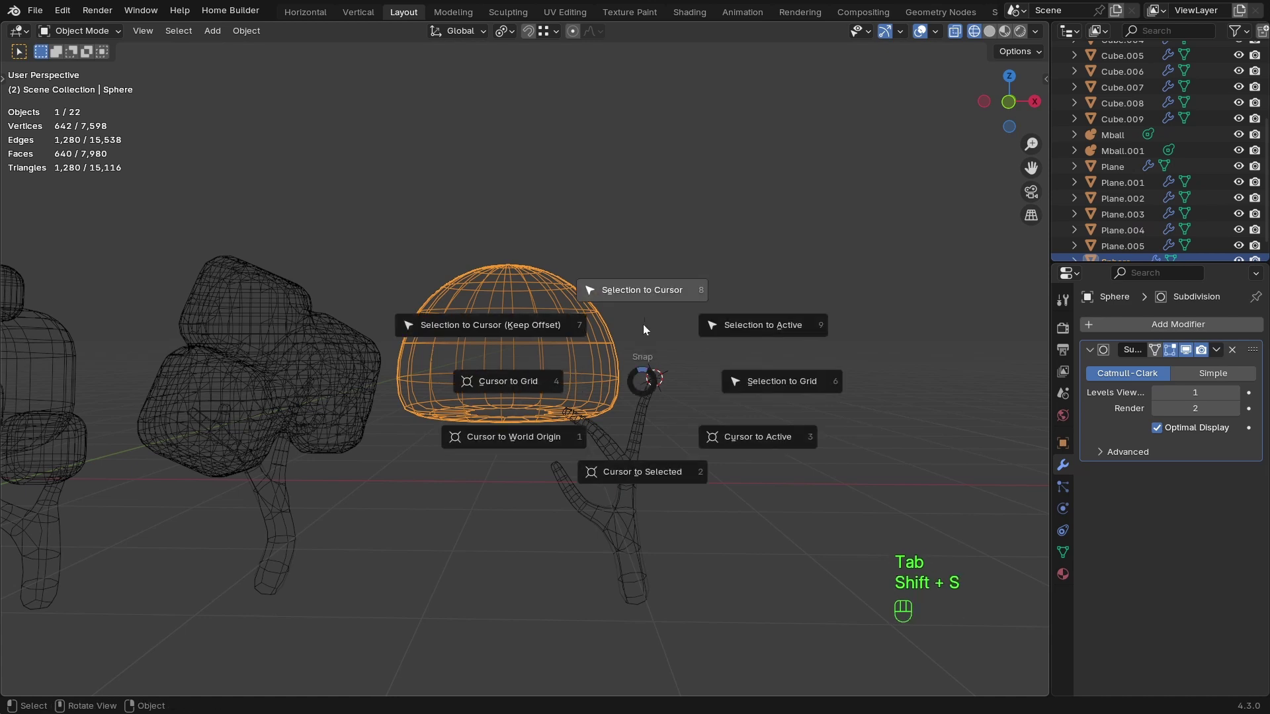
left_click(649, 292)
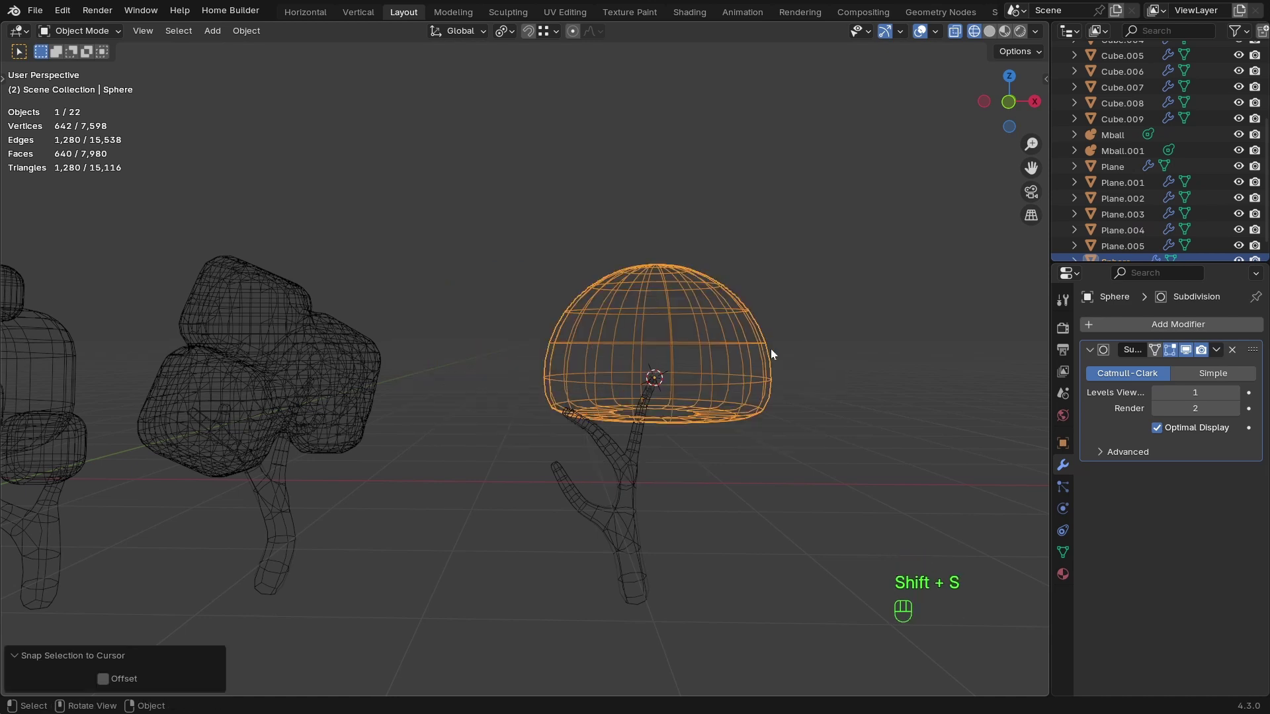
key("s")
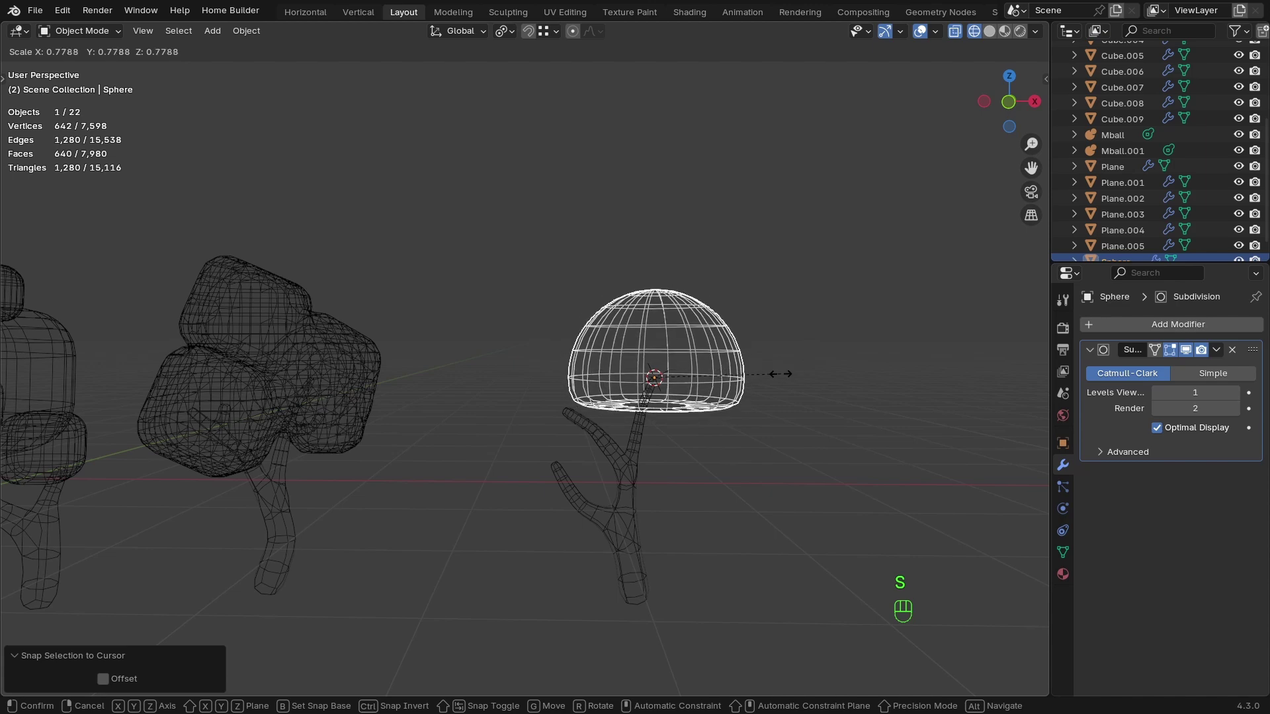
left_click(771, 375)
key("shift+z")
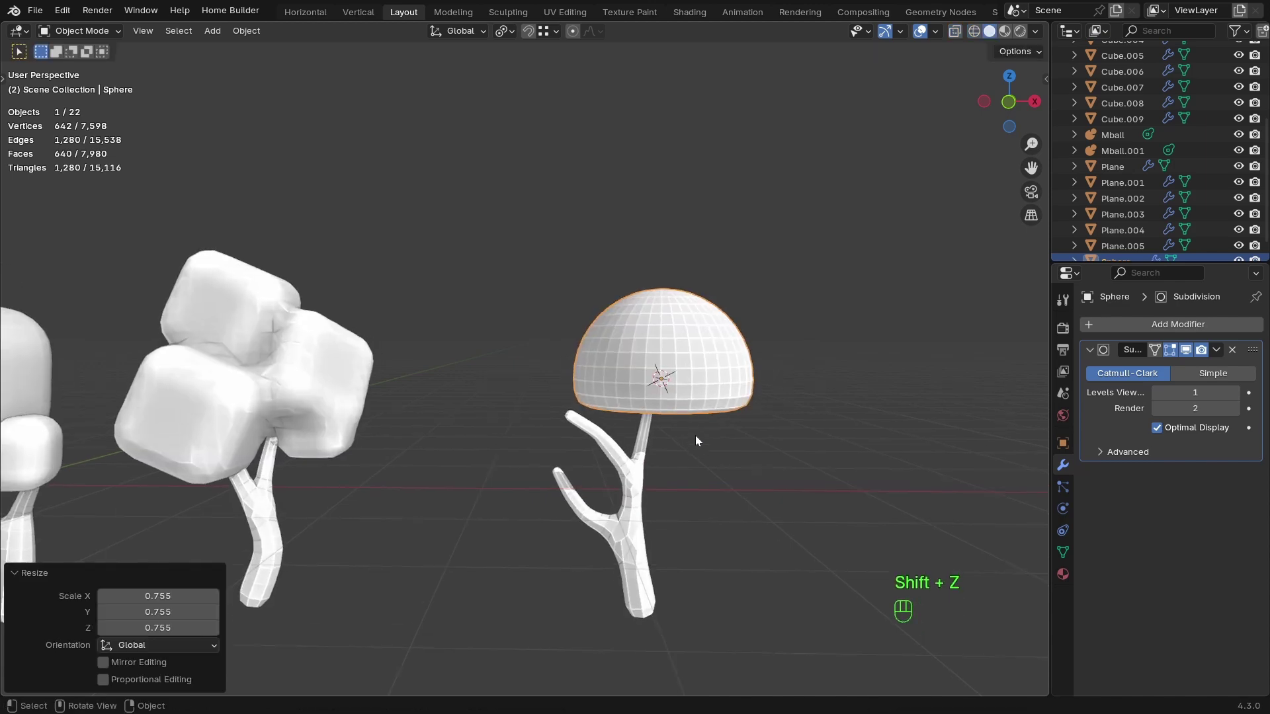
Tilt the dome about 15.8° in the front view so that it follows the branch.
key("KP_1")
middle_click_drag(729, 434, 655, 438)
key("r")
key("r")
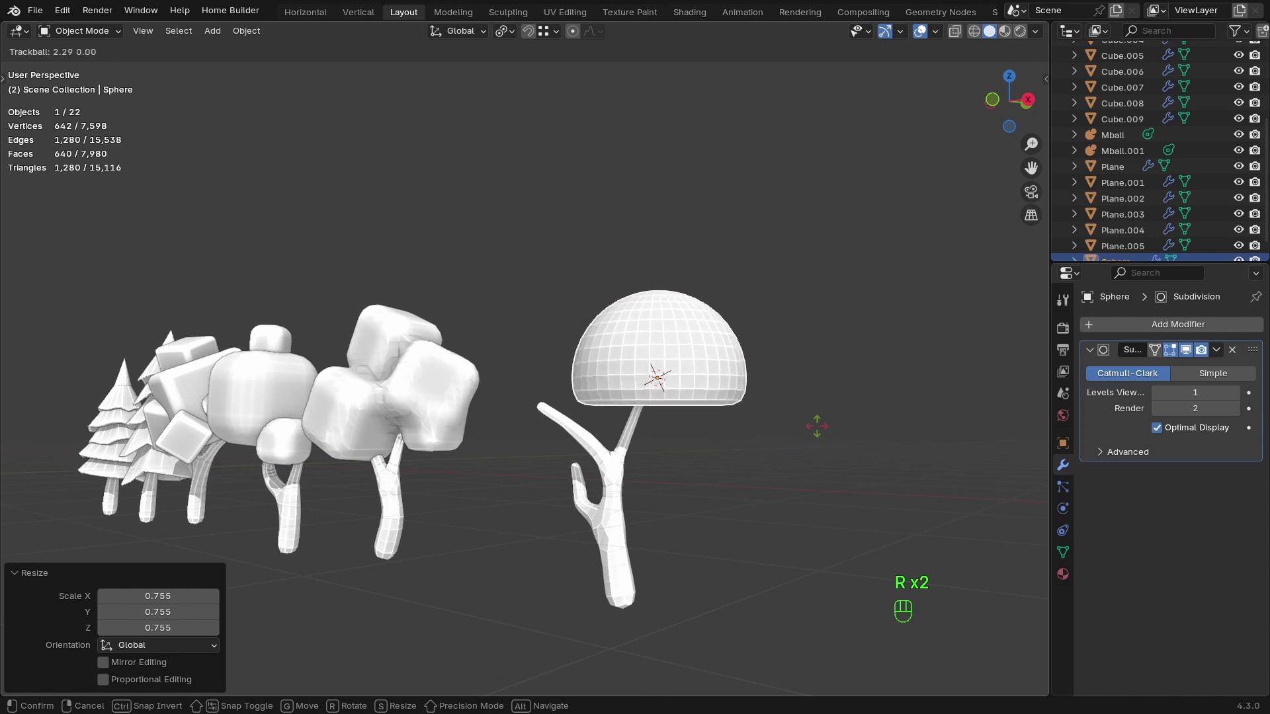
key("KP_1")
key("r")
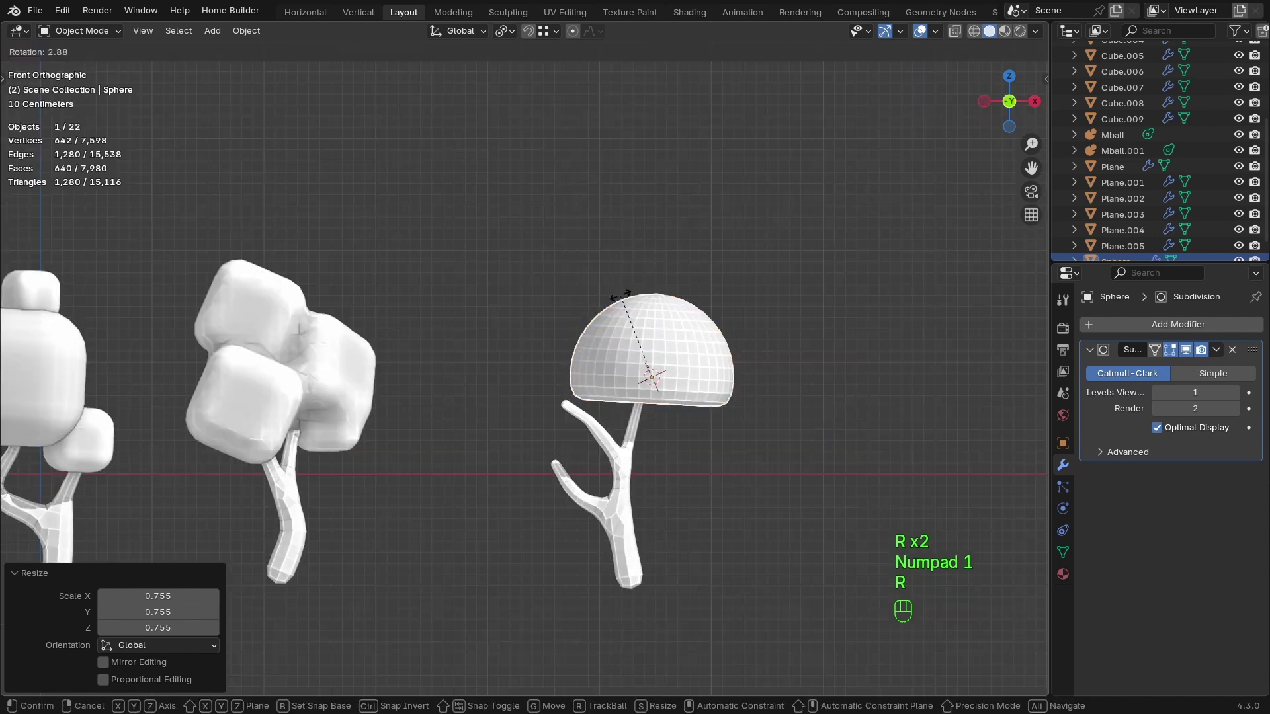
left_click(639, 283)
Raise the dome about 0.07 m and rotate it about 7.5° around the global X axis.
key("g")
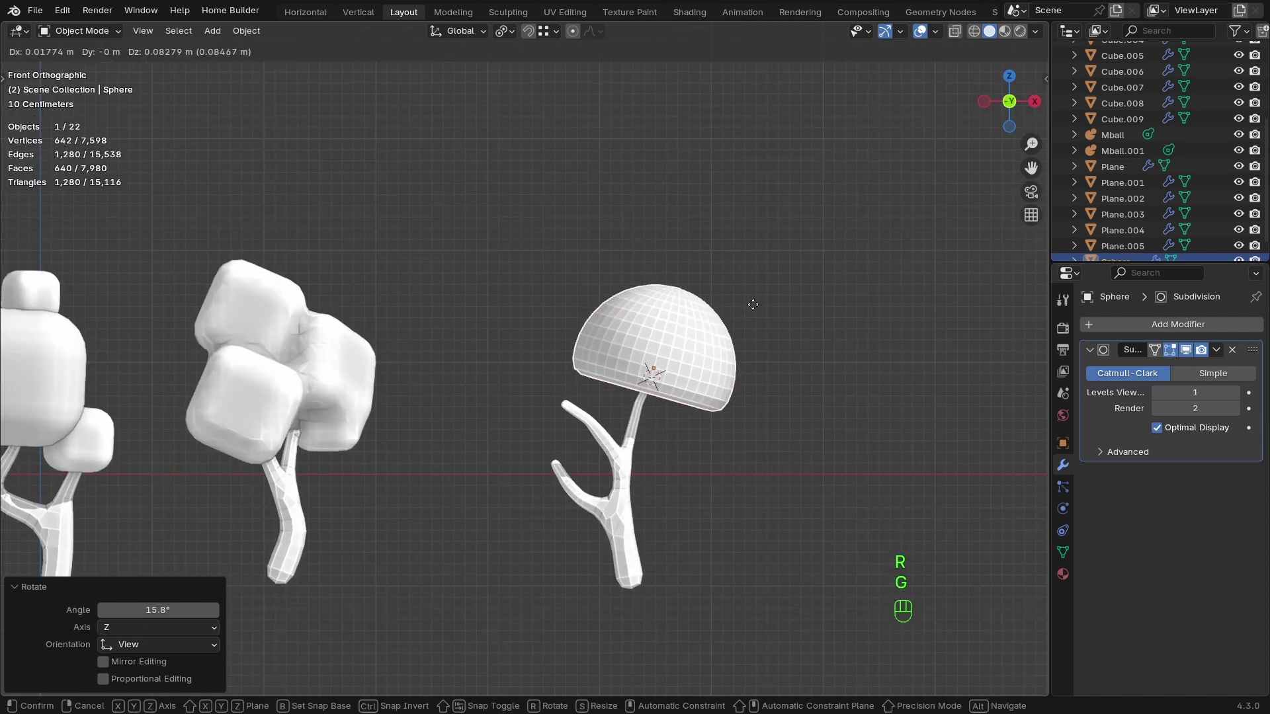
left_click(749, 306)
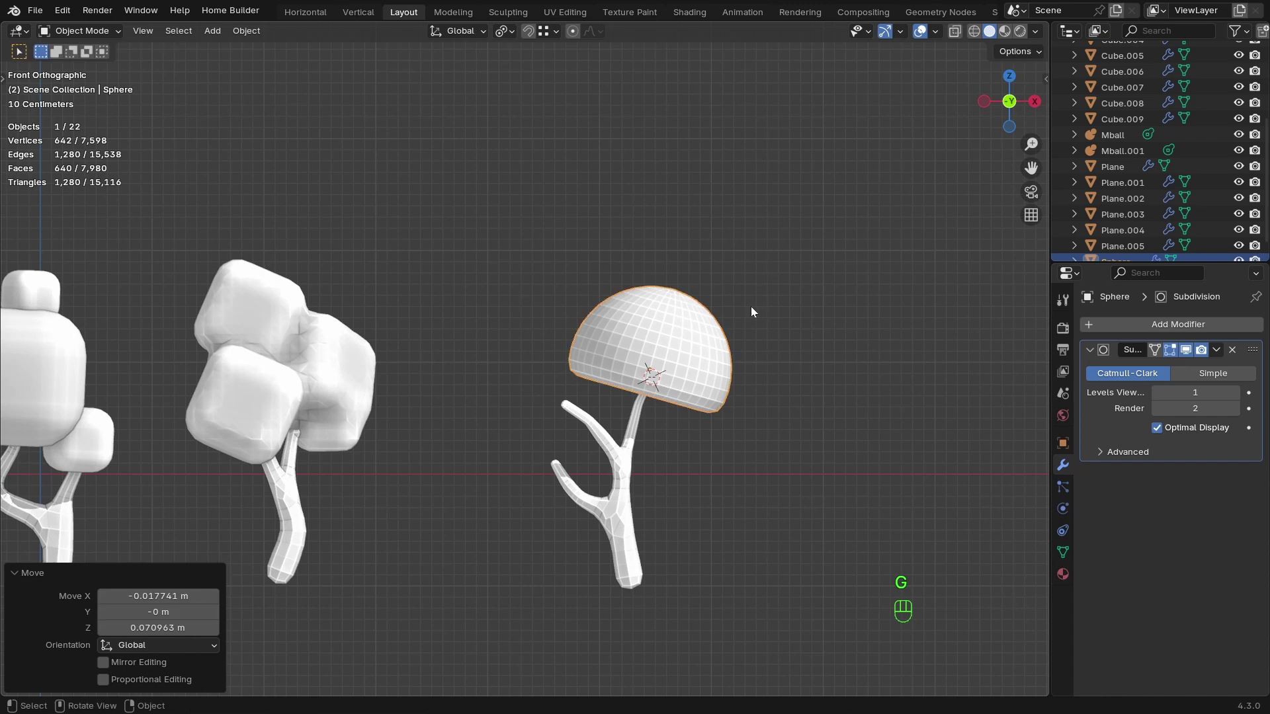
key("r")
key("x")
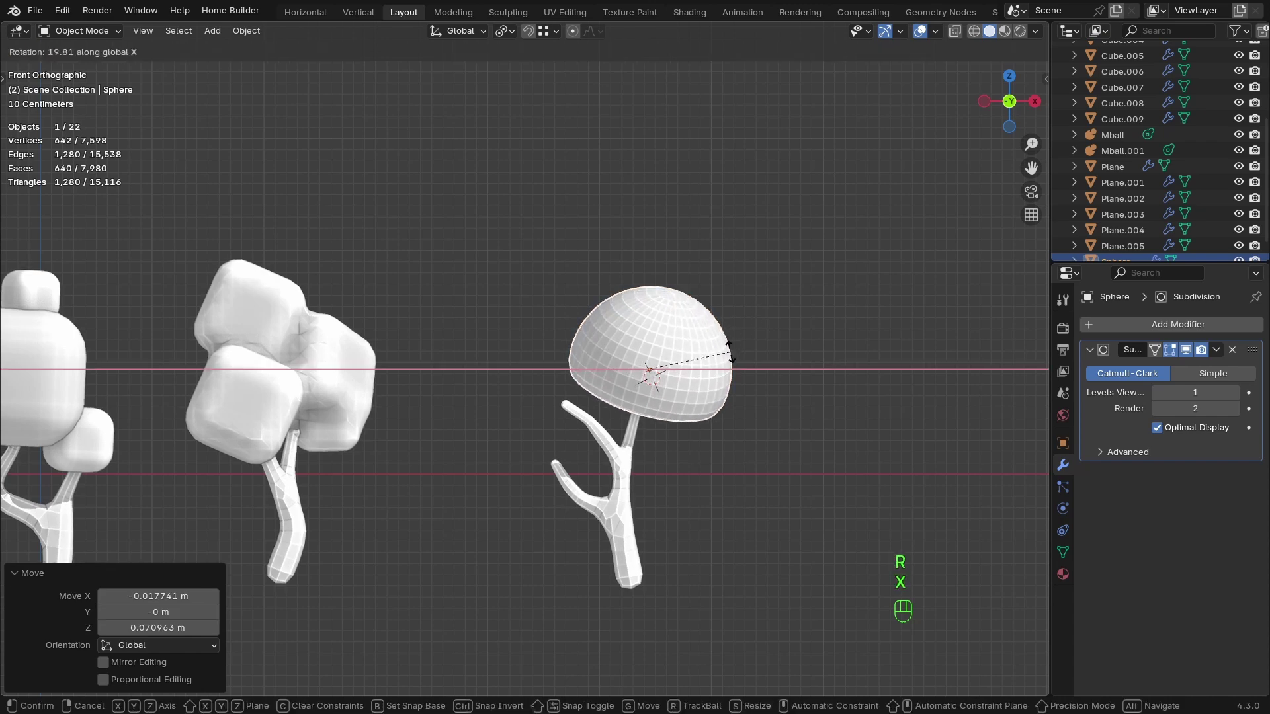
left_click(728, 331)
Snap the 3D cursor to the trunk's upper-left branch tip, duplicate the dome and snap the copy to the cursor.
middle_click_drag(654, 359, 723, 342, "shift")
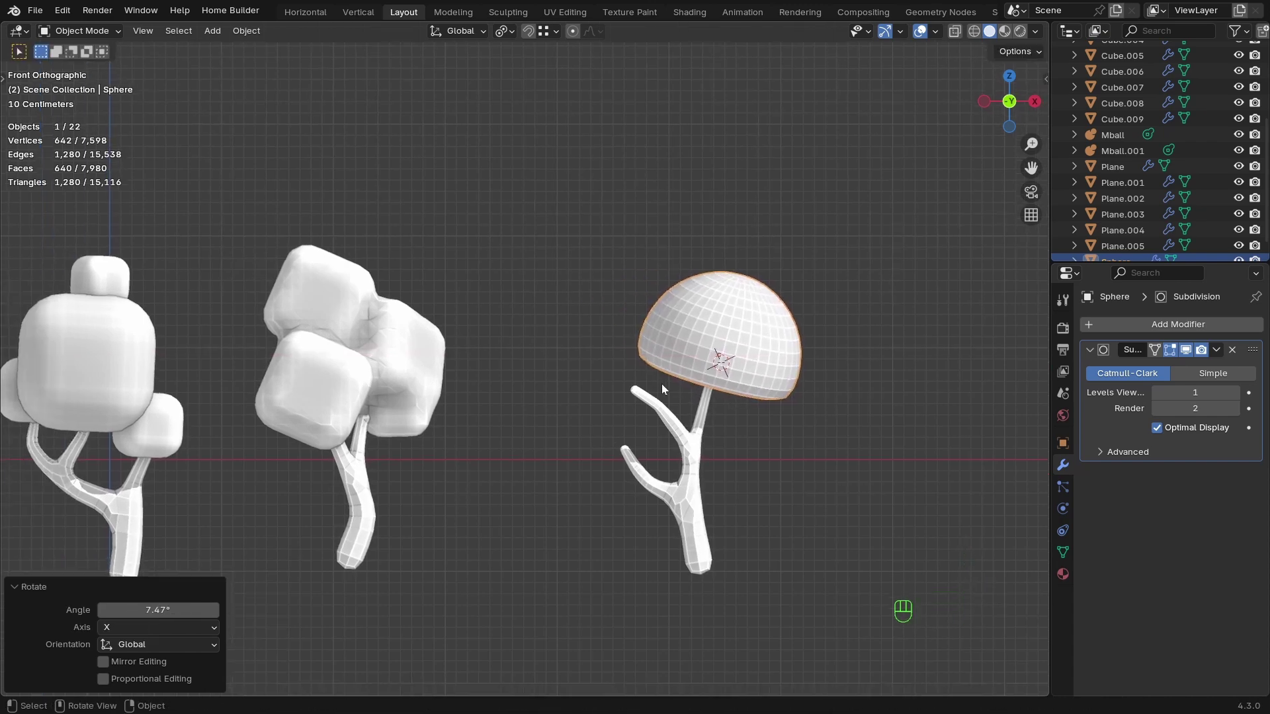
left_click(662, 390)
key("Tab")
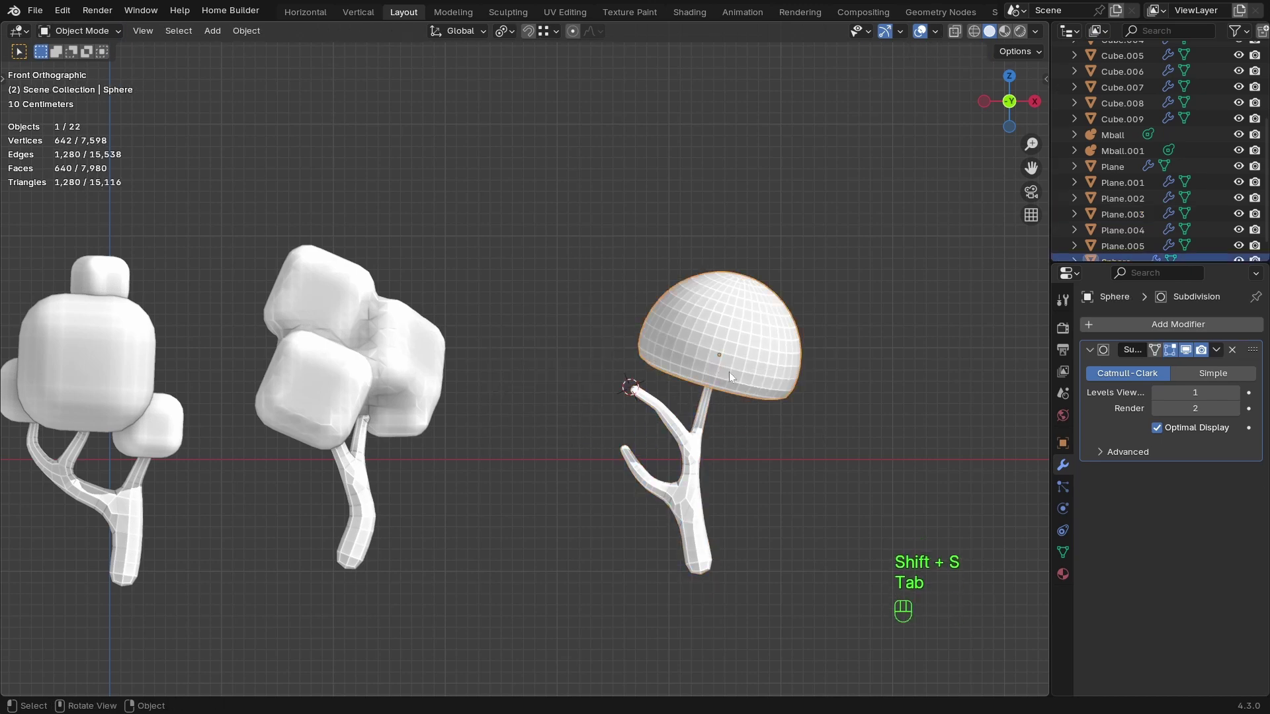
key("shift+d")
left_click(729, 355)
key("shift+s")
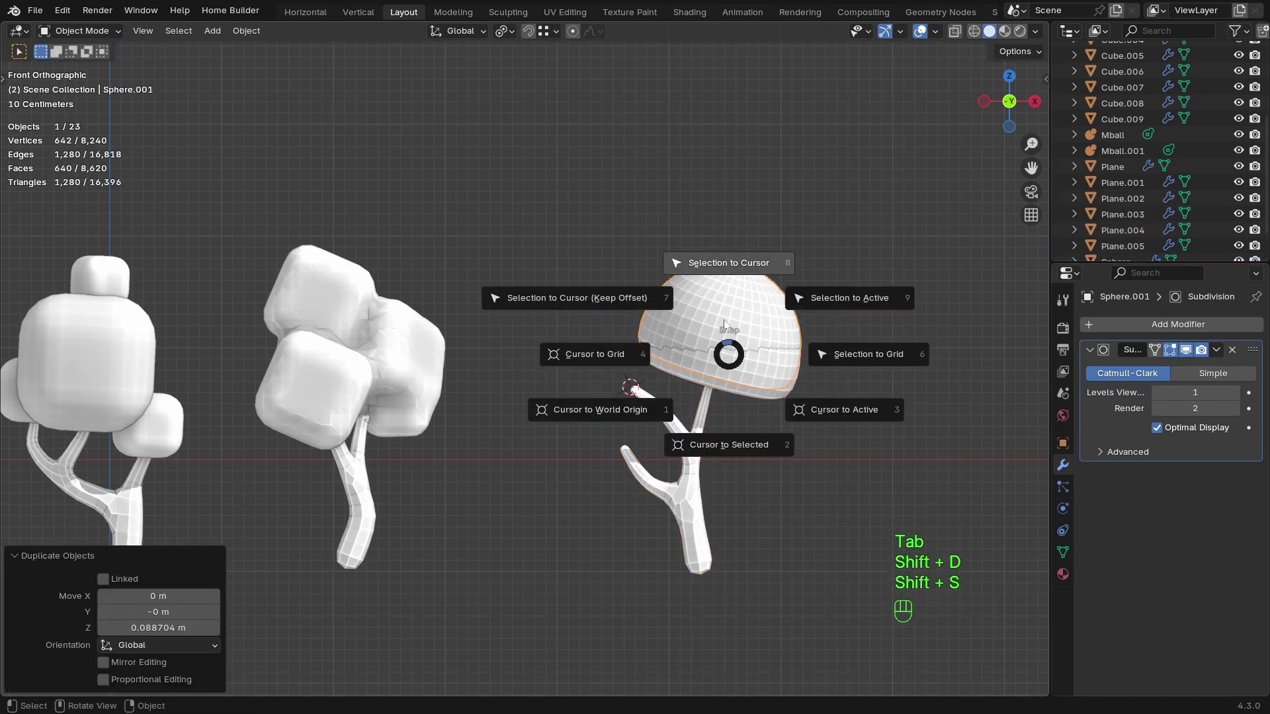
left_click(724, 283)
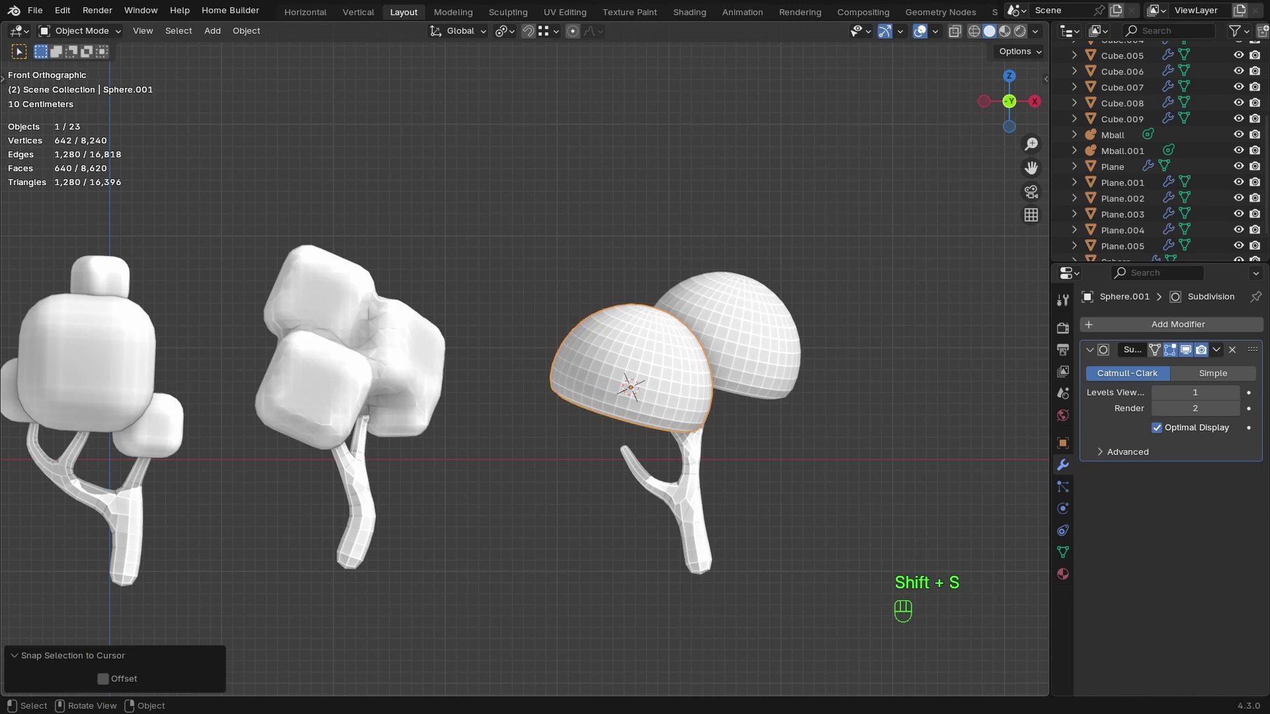
Rotate the duplicated dome about -43.4° in the front view, turn it slightly with trackball rotation and scale it to about 0.74.
key("r")
left_click(566, 391)
key("r")
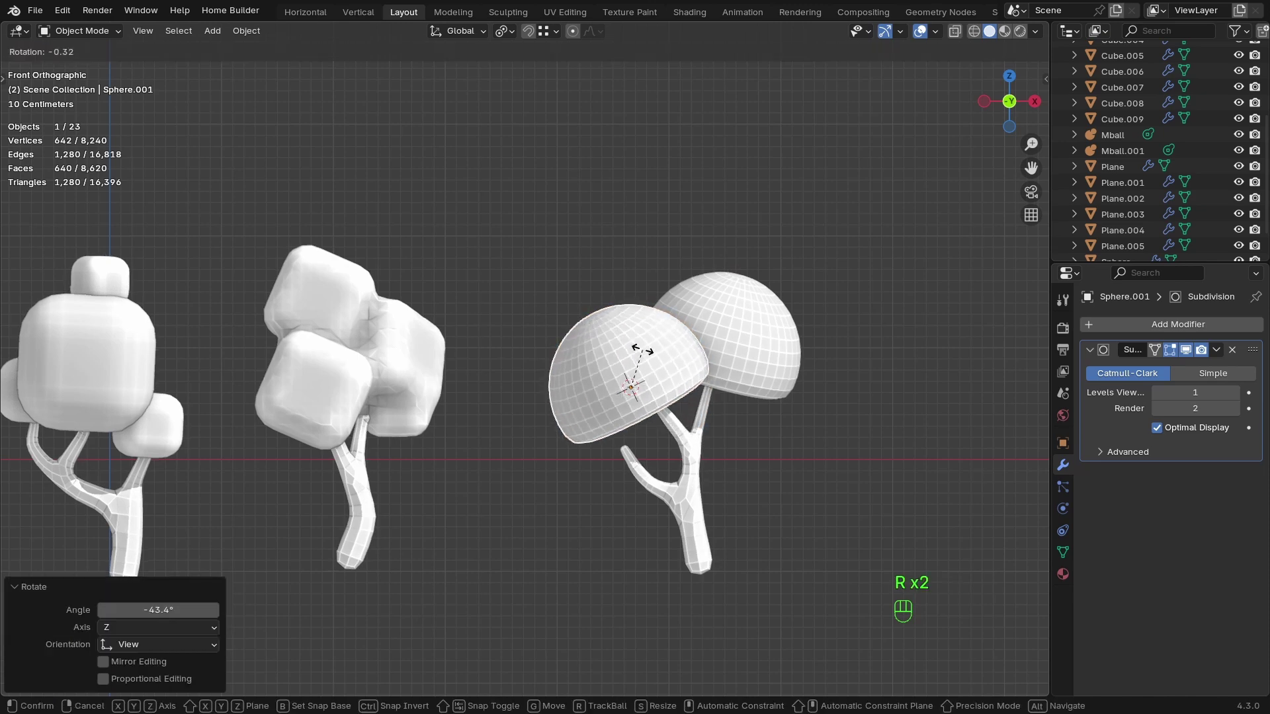
right_click(616, 344)
left_click(623, 358)
key("s")
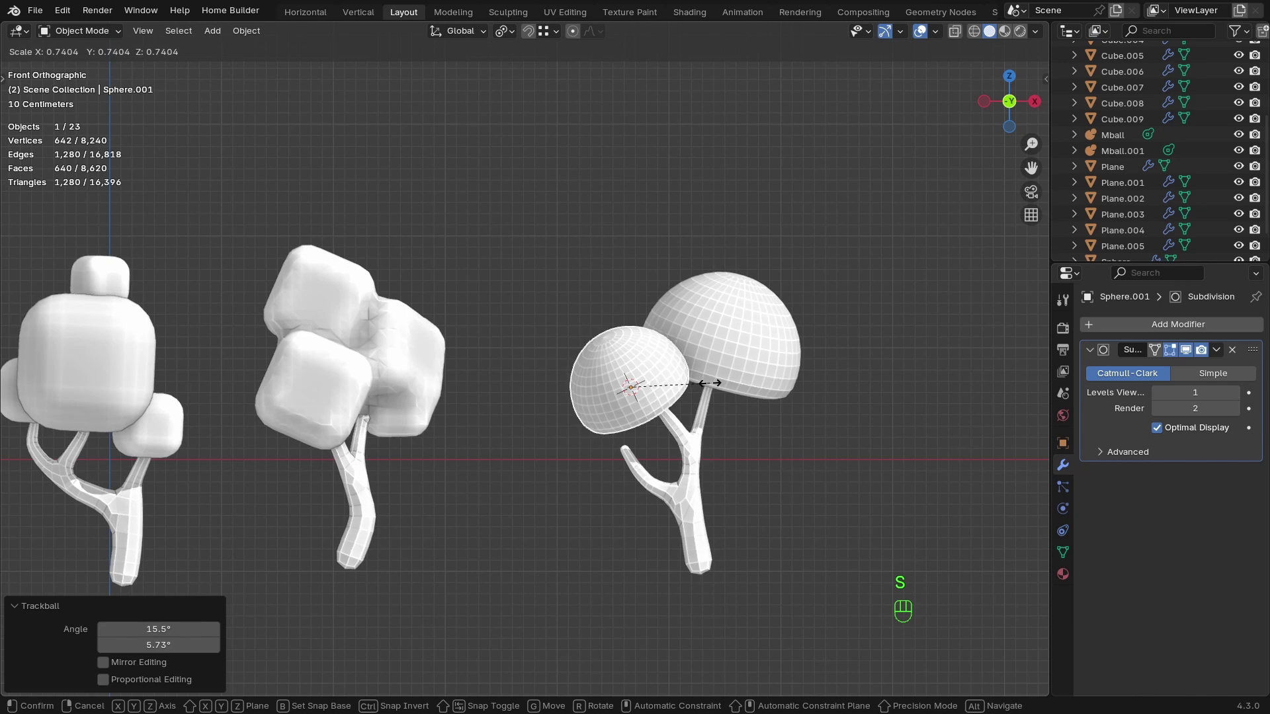
left_click(709, 383)
Snap the 3D cursor to the lowest branch tip, duplicate the large dome and snap the copy to the cursor.
left_click(639, 475)
key("Tab")
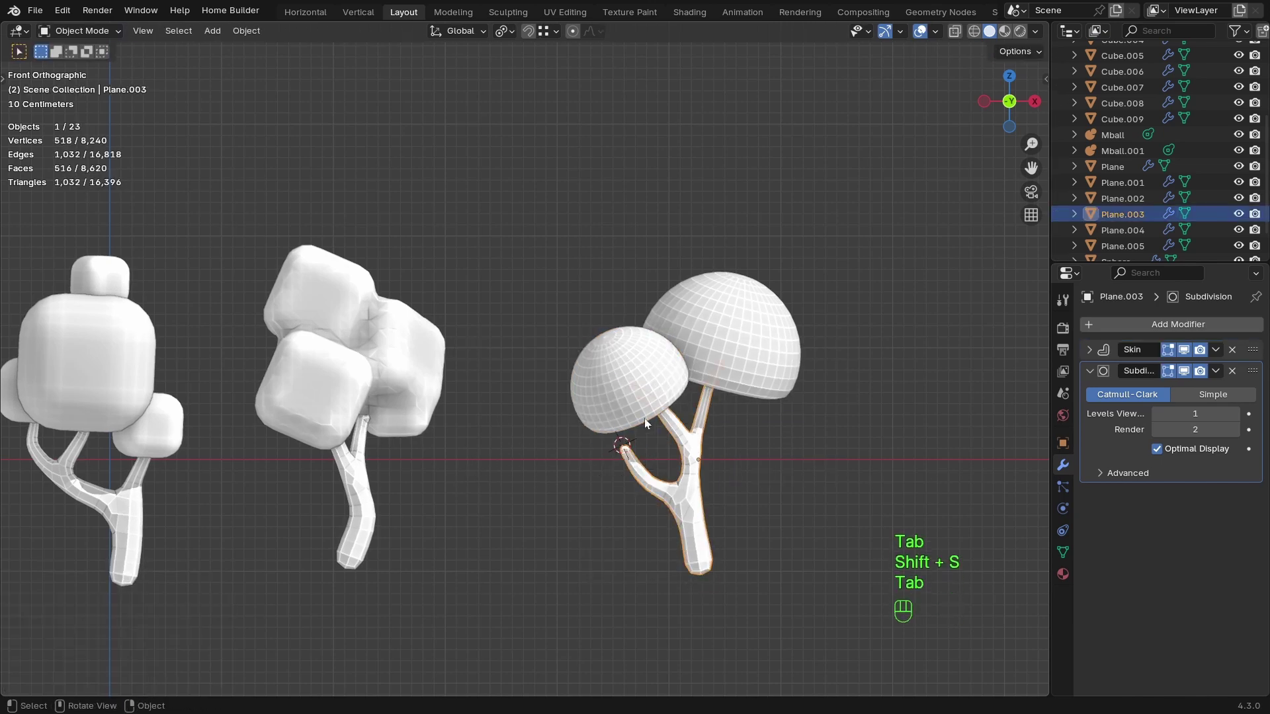
left_click(744, 384)
key("shift+d")
left_click(751, 360)
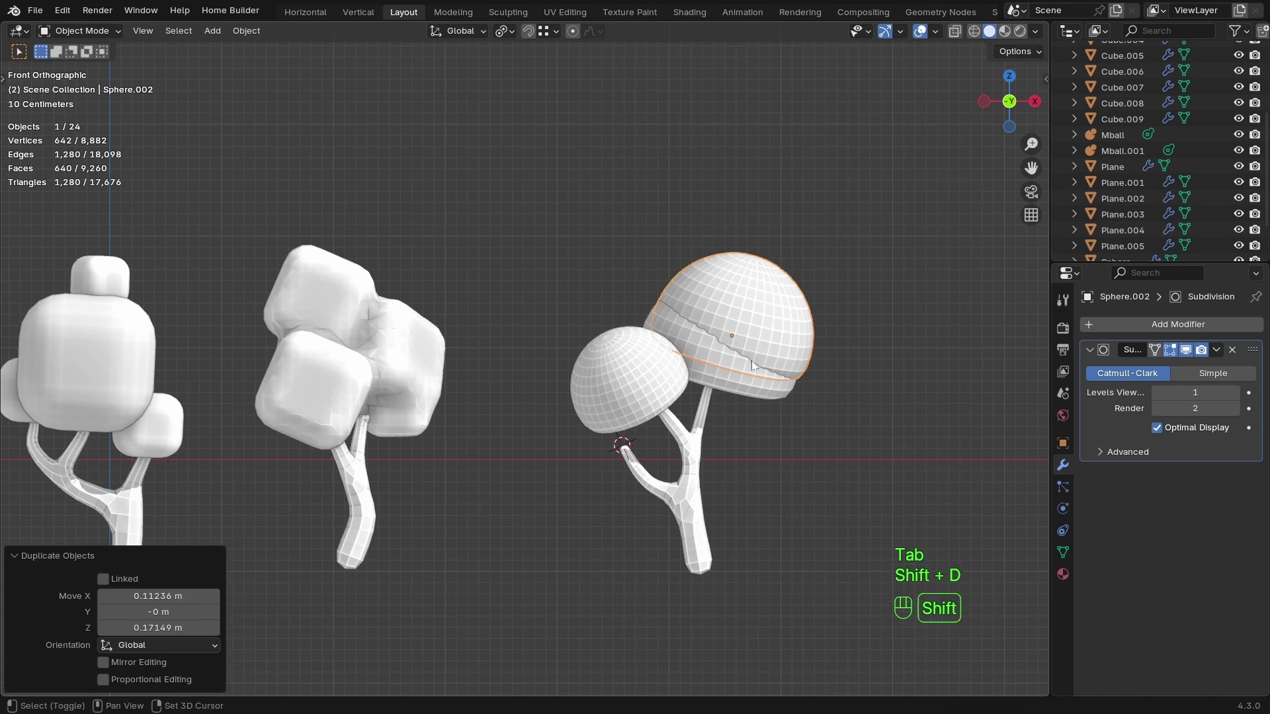
key("shift+s")
left_click(751, 354)
Rotate the lowest dome about 33.2° in the front view, turn it slightly with trackball rotation and scale it to about 0.68.
key("r")
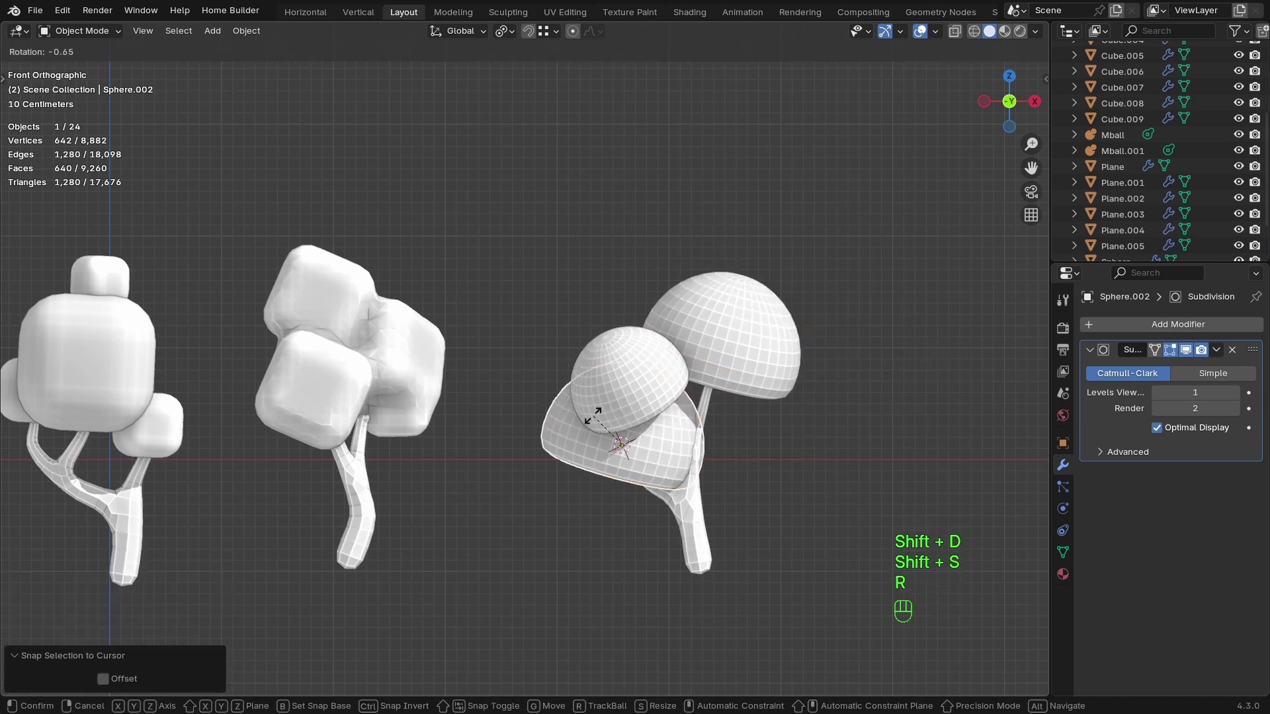
left_click(561, 467)
key("r")
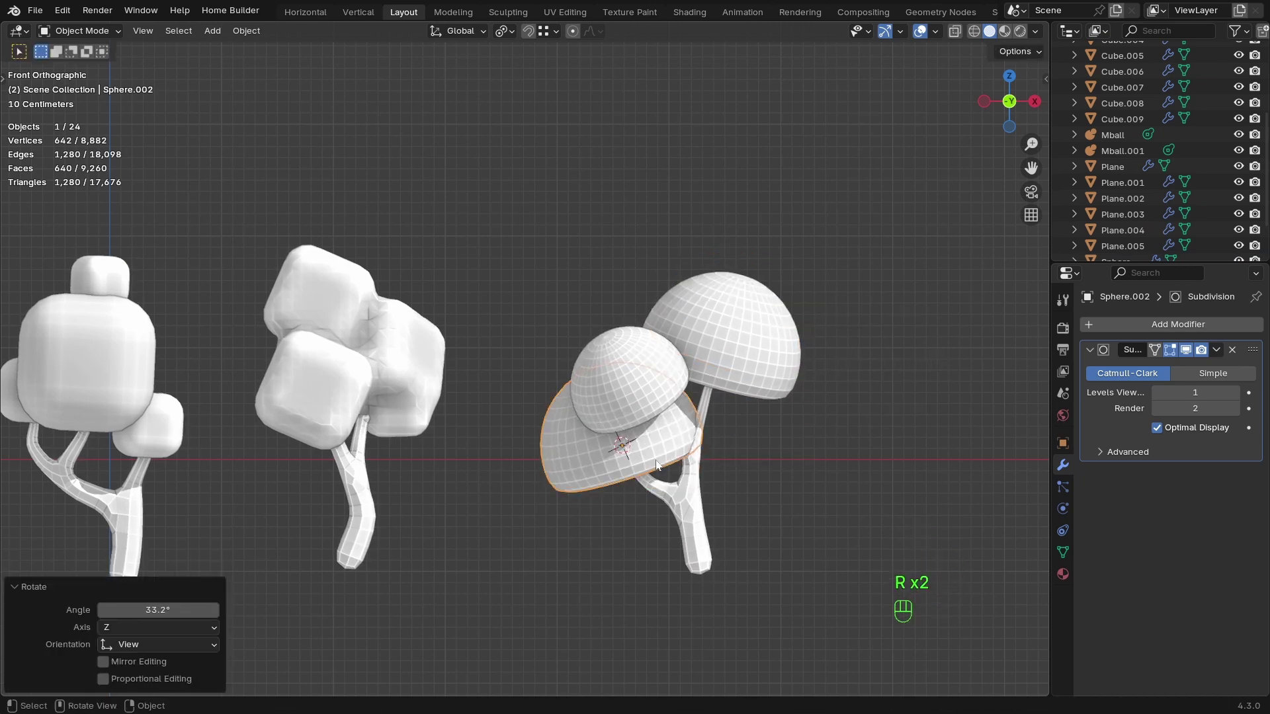
key("r")
key("r")
left_click(662, 480)
key("s")
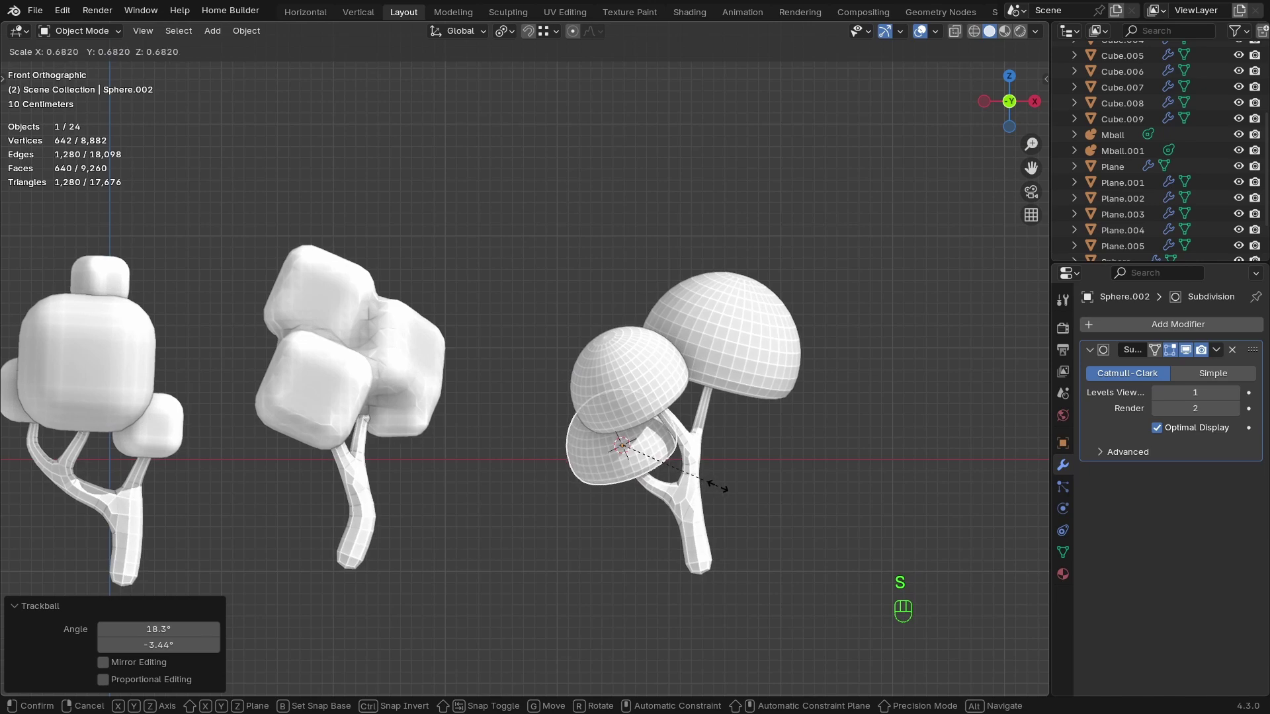
left_click(715, 479)
Check the domed tree from the side, add a ground plane for the trees and scale it up about 10.4 times.
middle_click_drag(713, 477, 505, 388)
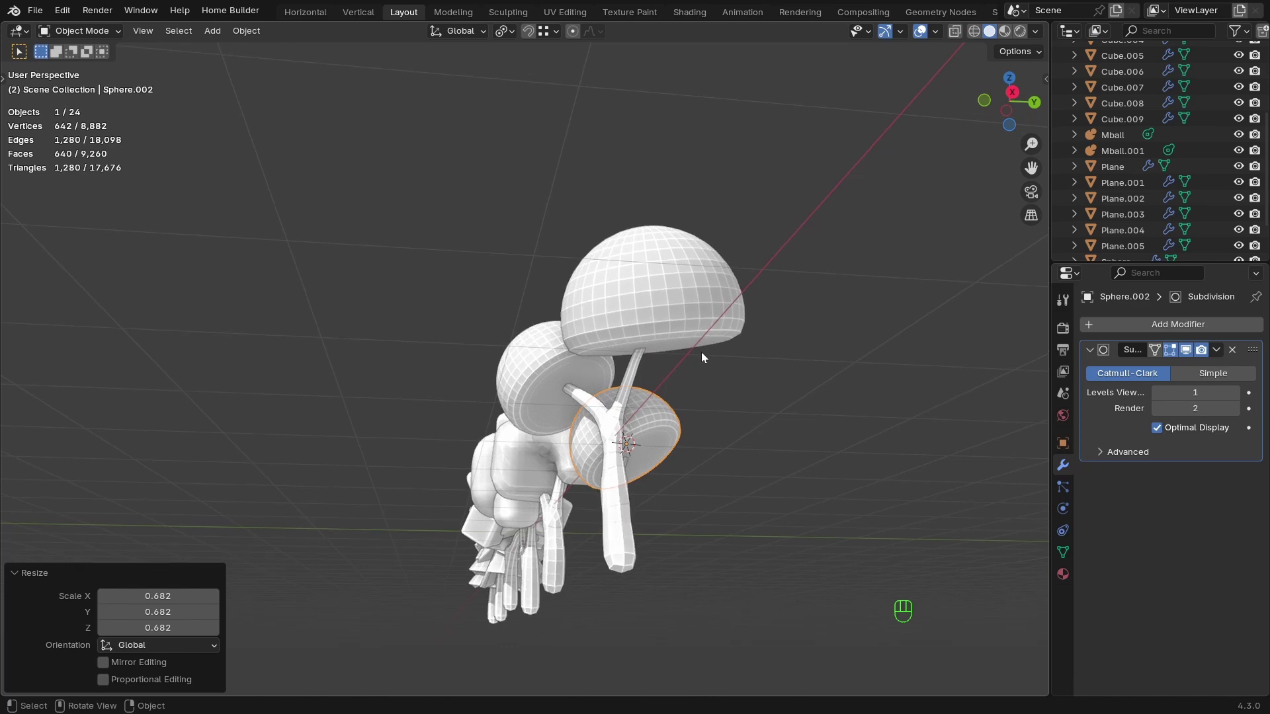
middle_click_drag(701, 357, 802, 425)
key("KP_1")
left_click(810, 371)
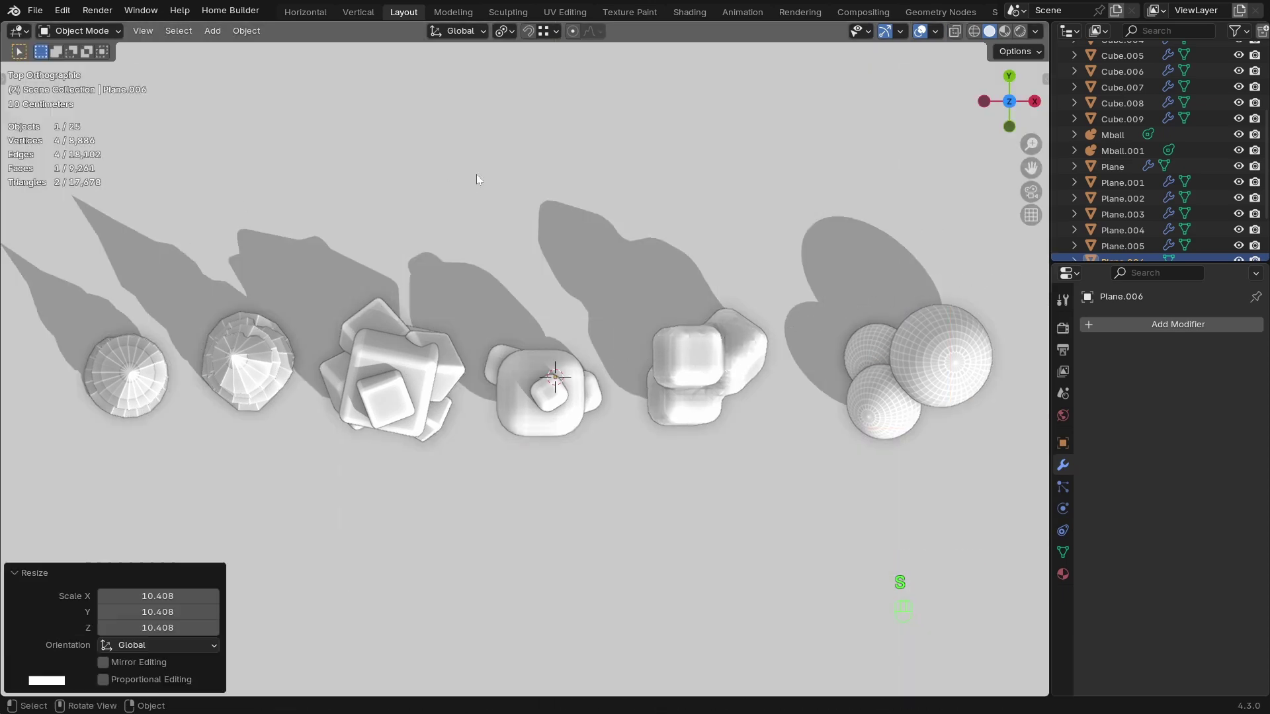
Gather the broadleaf trees into a compact group over the ground plane, working in wireframe.
key("shift+z")
key("KP_1")
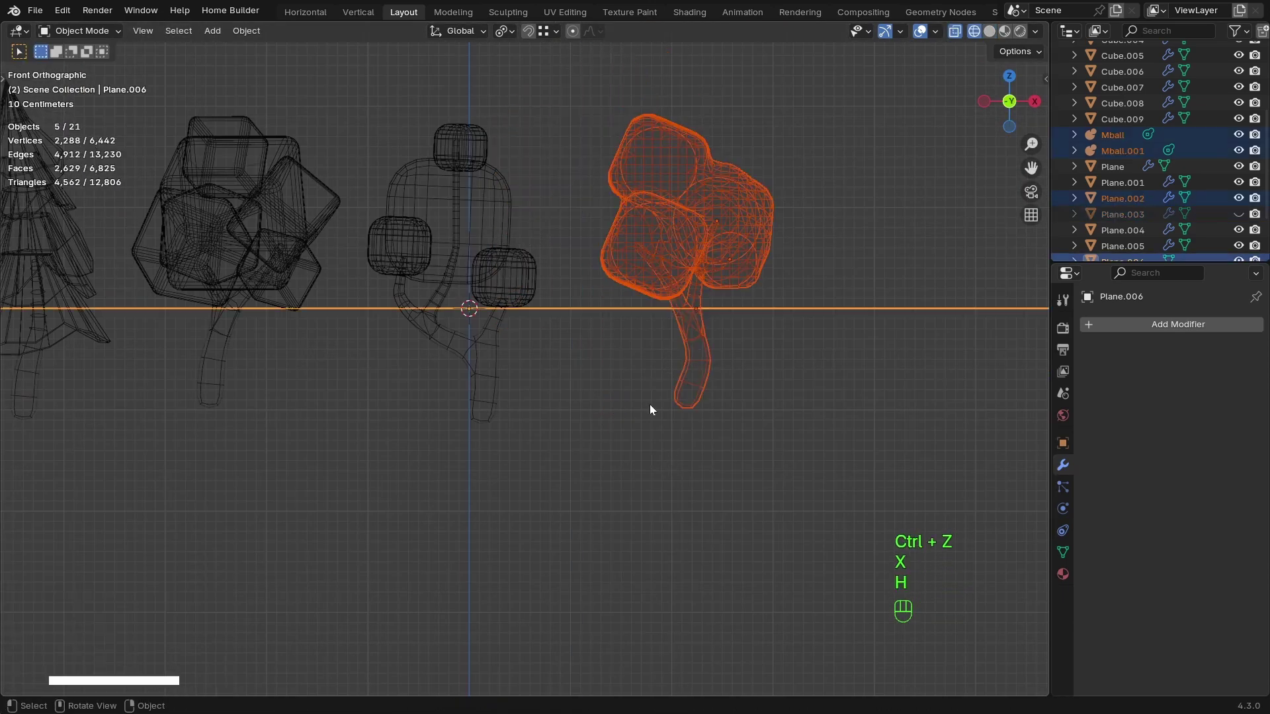
key("g")
key("z")
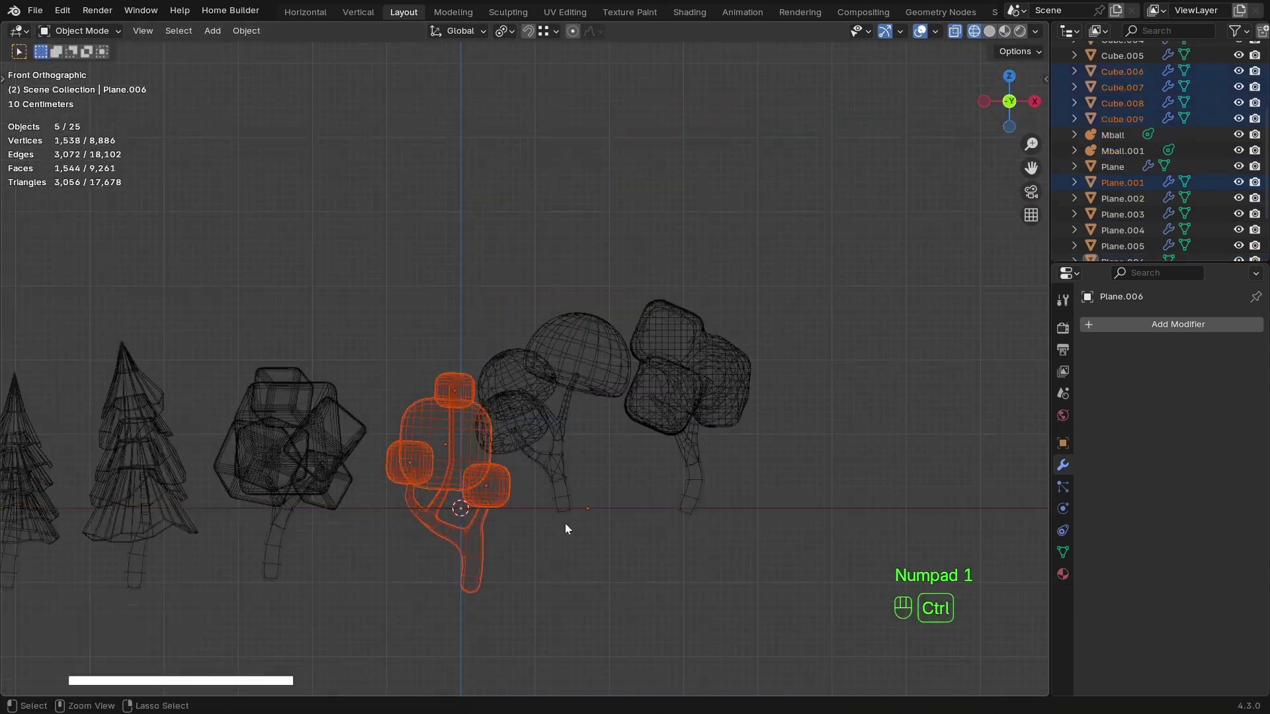
key("shift+z")
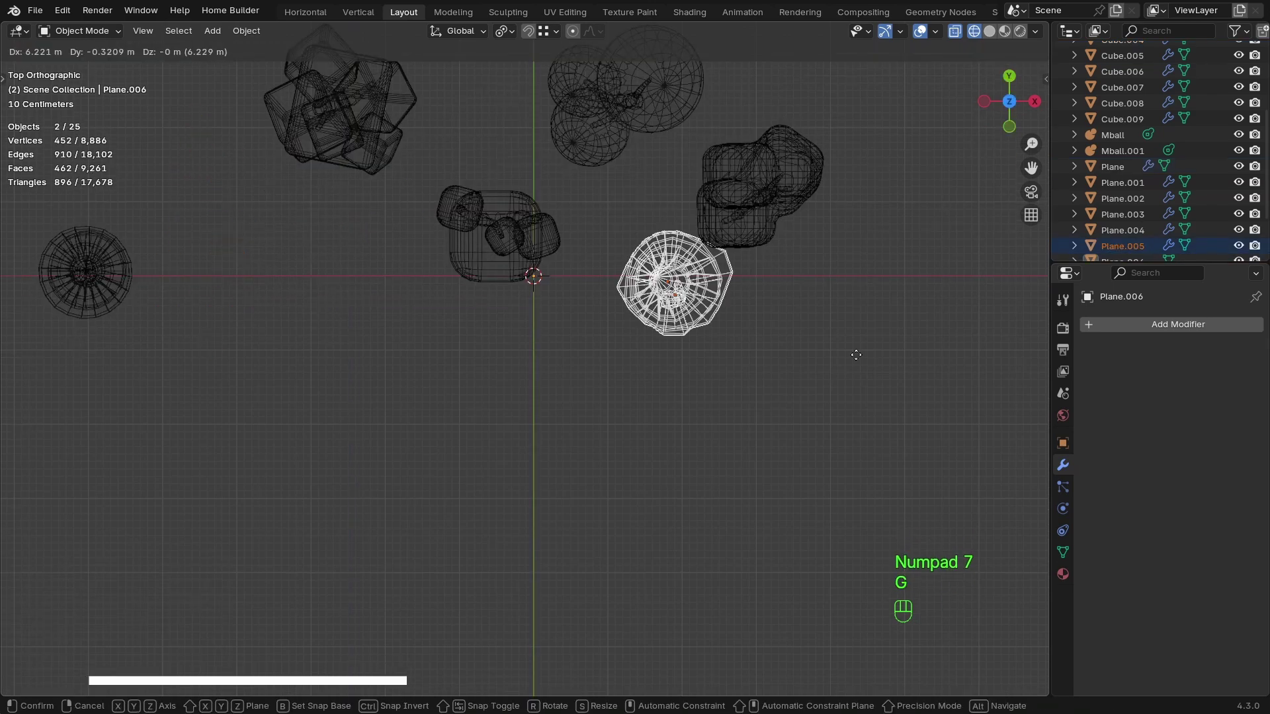
Place the two conifers among the other trees, with the smaller one raised about 0.95 m, and raise the ground plane about 0.07 m.
key("KP_1")
key("g")
key("z")
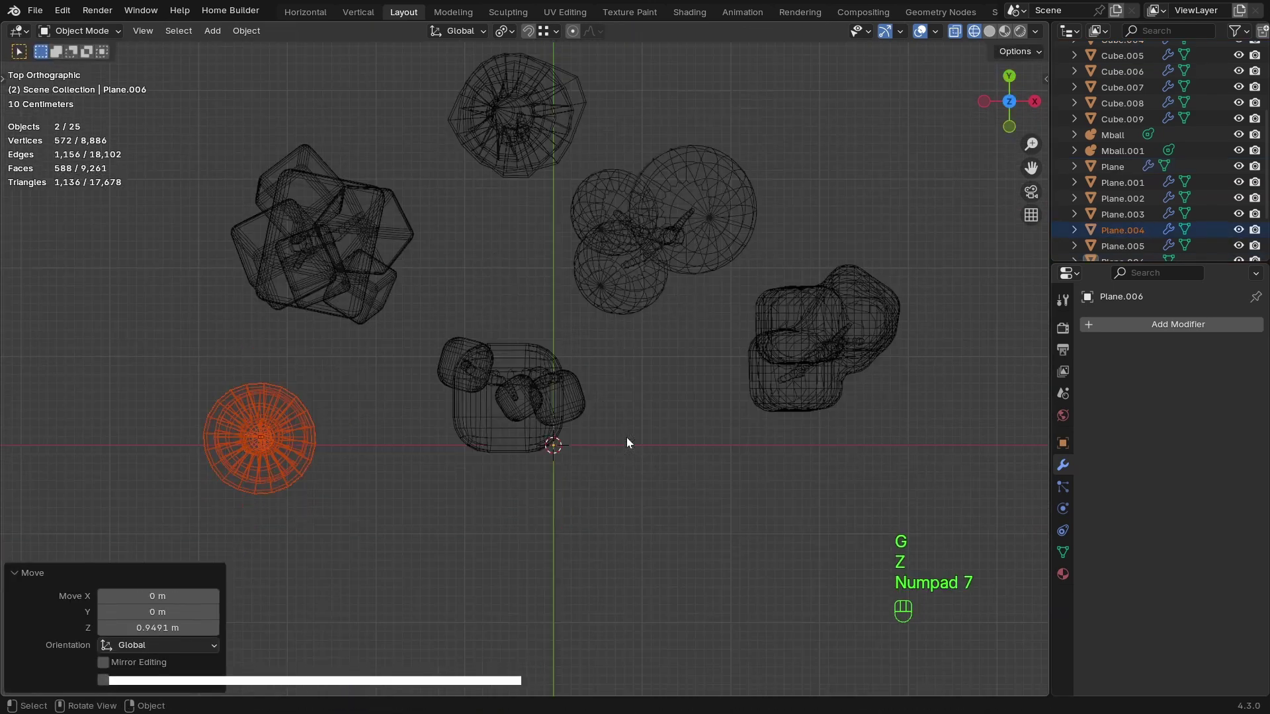
key("g")
key("g")
left_click(676, 307)
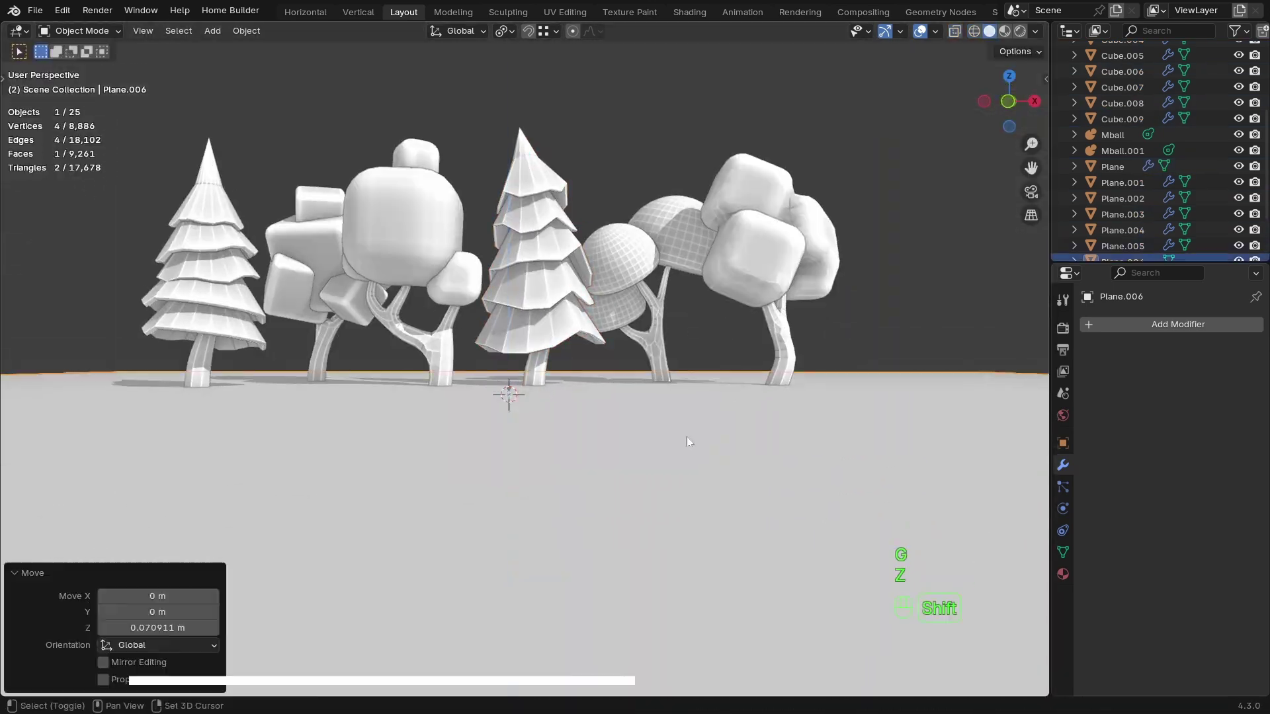
Try rounding the ground plane with a level 3 Subdivision modifier and undo it.
key("KP_5")
key("KP_4")
key("ctrl+3")
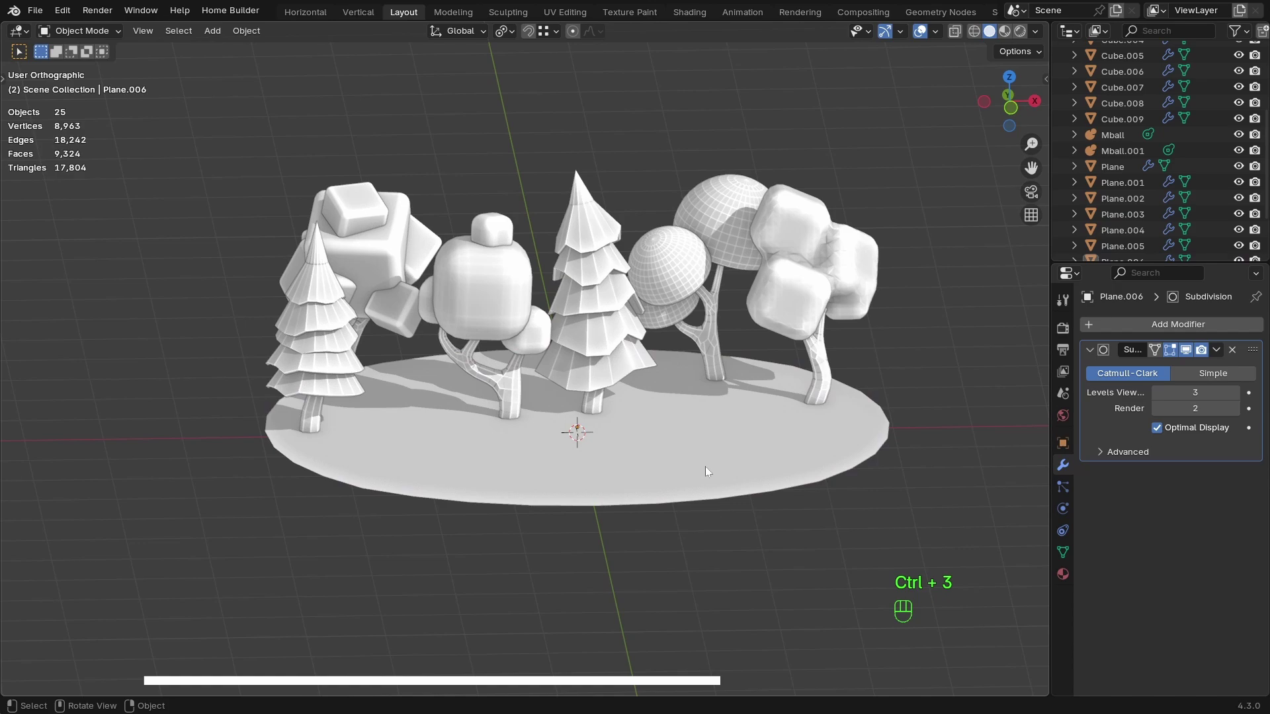
key("ctrl+z")
key("ctrl+z")
key("ctrl+z")
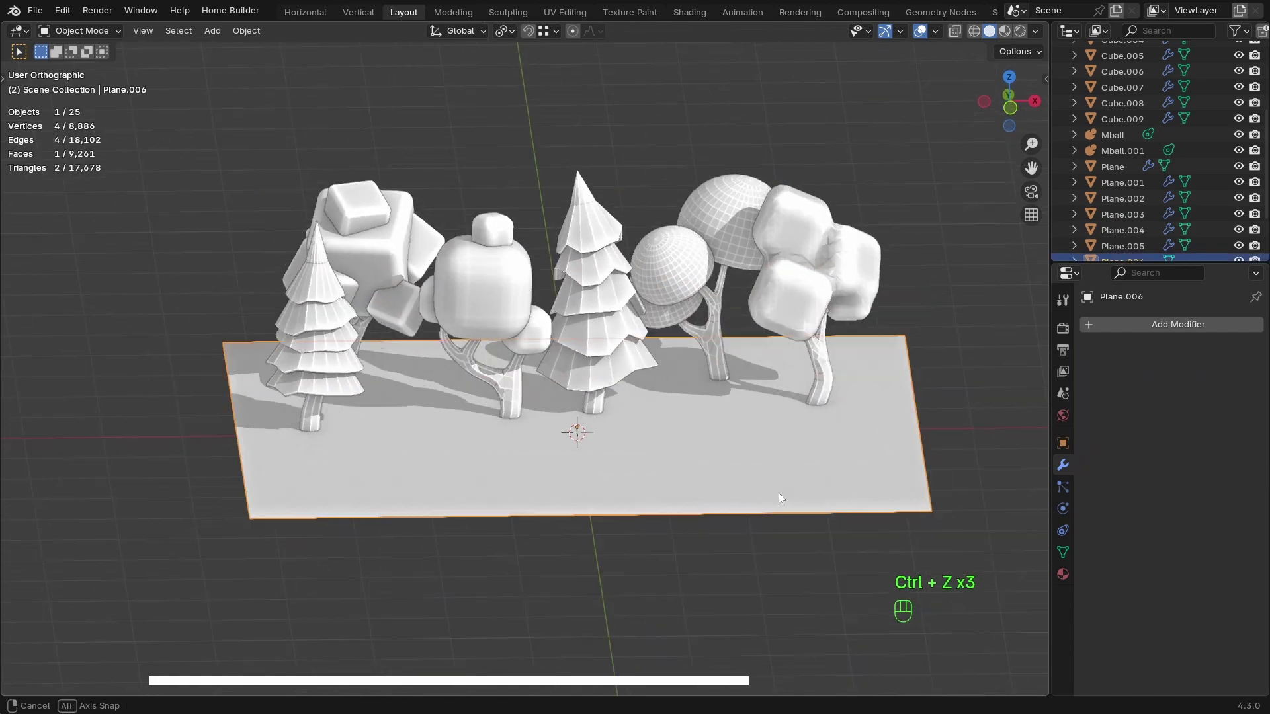
Adjust the ground plane's edges in Edit Mode and extrude its face about 0.41 m downward into a slab.
key("Tab")
key("g")
key("g")
key("3")
key("e")
key("Tab")
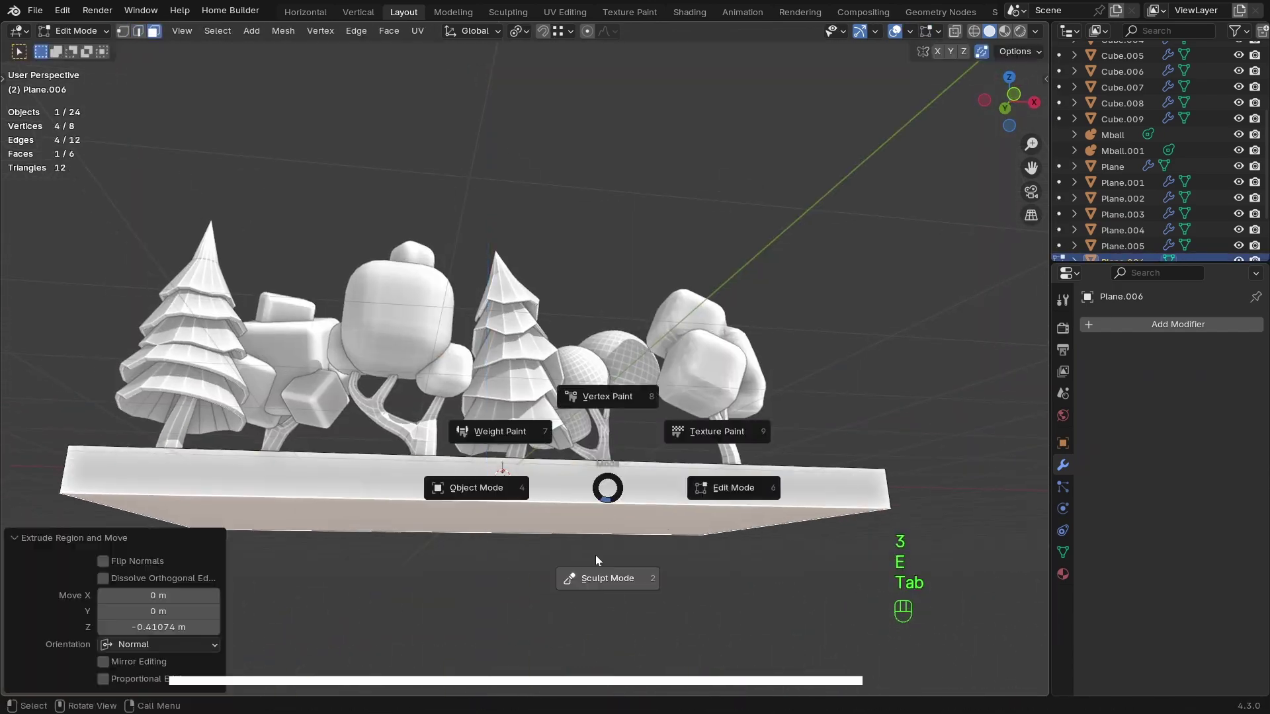
Select the slab's vertical corner edges in wireframe and bevel them into rounded corners.
key("shift+z")
key("2")
left_click_drag(925, 497, 343, 509)
key("ctrl+b")
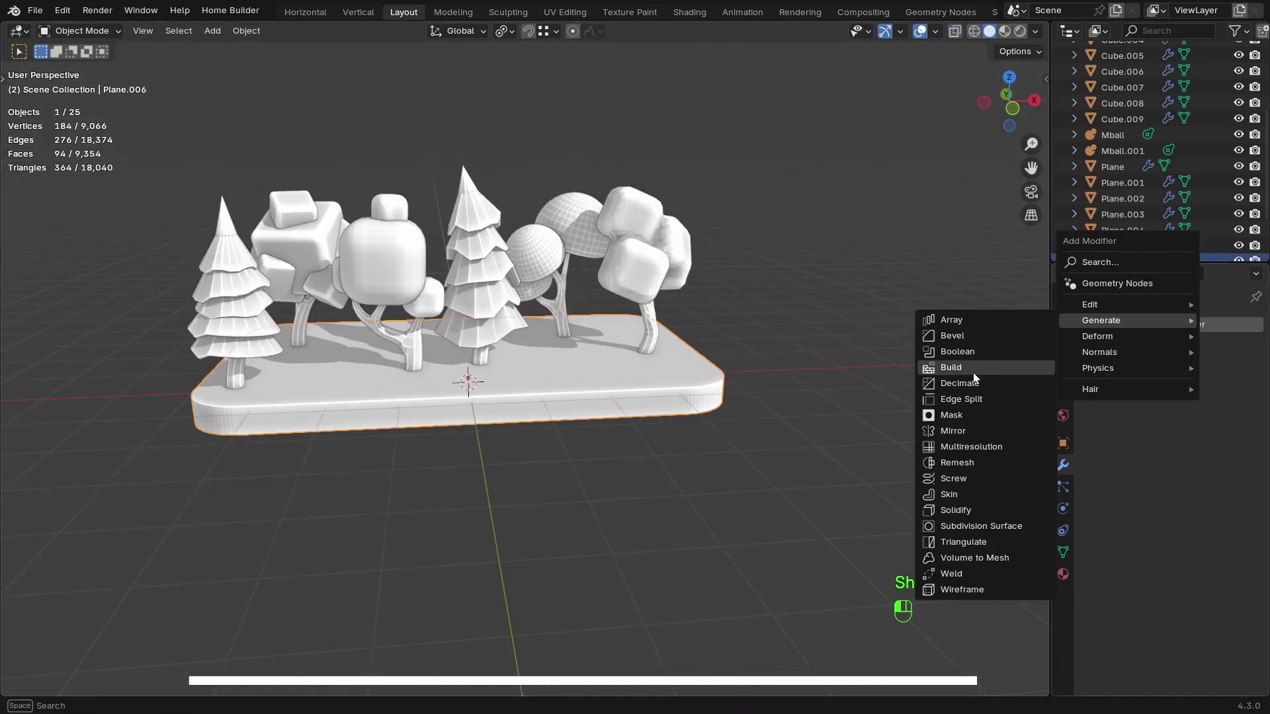
Add a Bevel modifier of 0.012 m with 4 segments to the slab and view the tree scene in a maximized viewport.
left_click(944, 366)
key("KP_7")
key("shift+z")
left_click(637, 439, "ctrl")
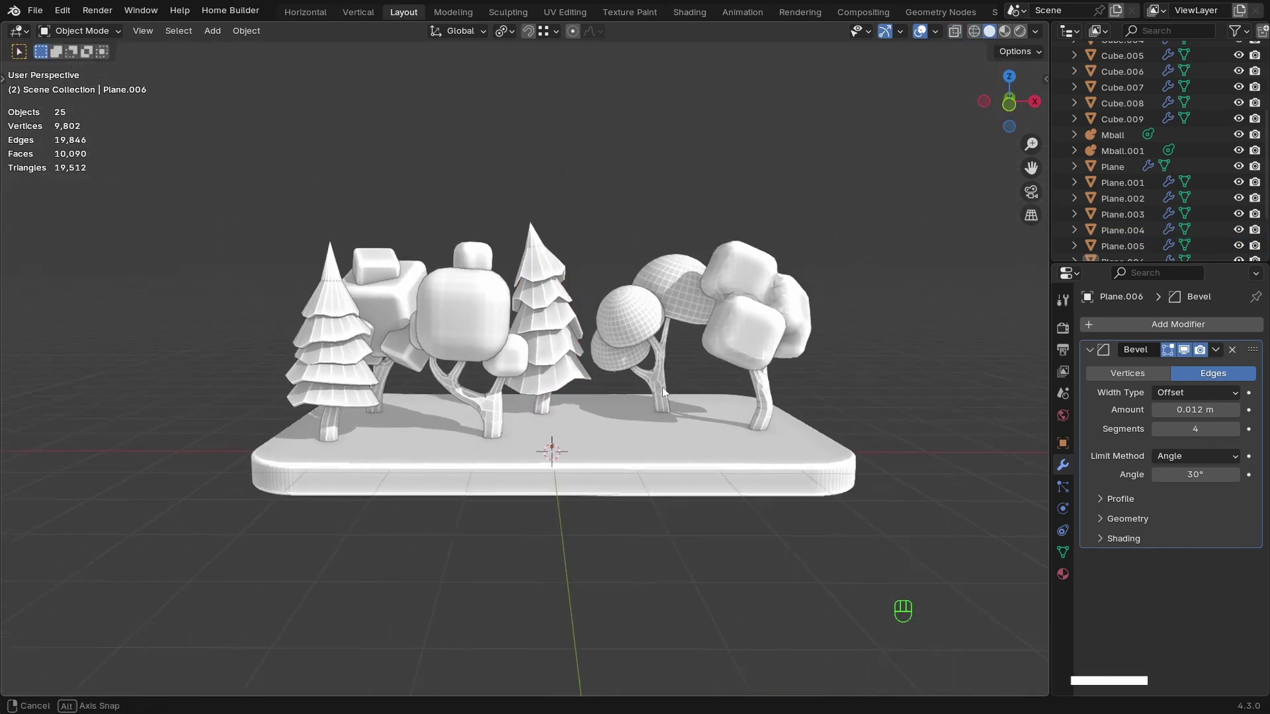
key("ctrl+alt+space")
middle_click_drag(860, 304, 884, 295)
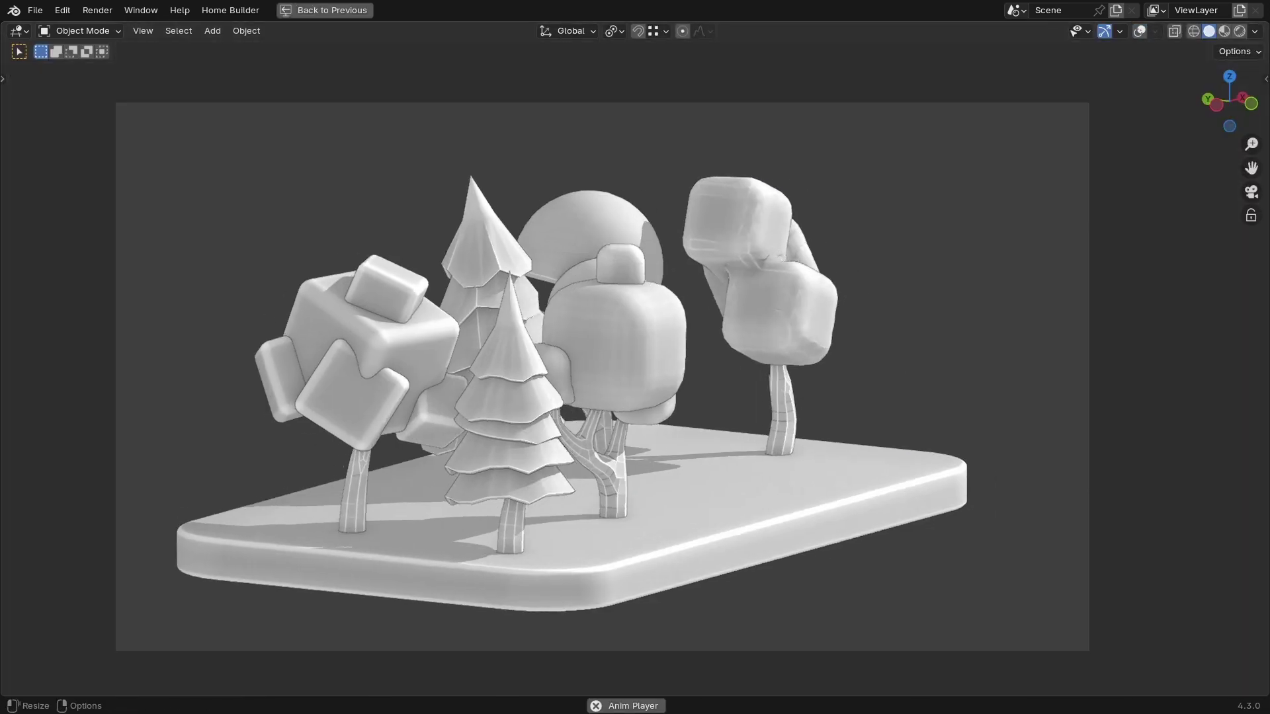